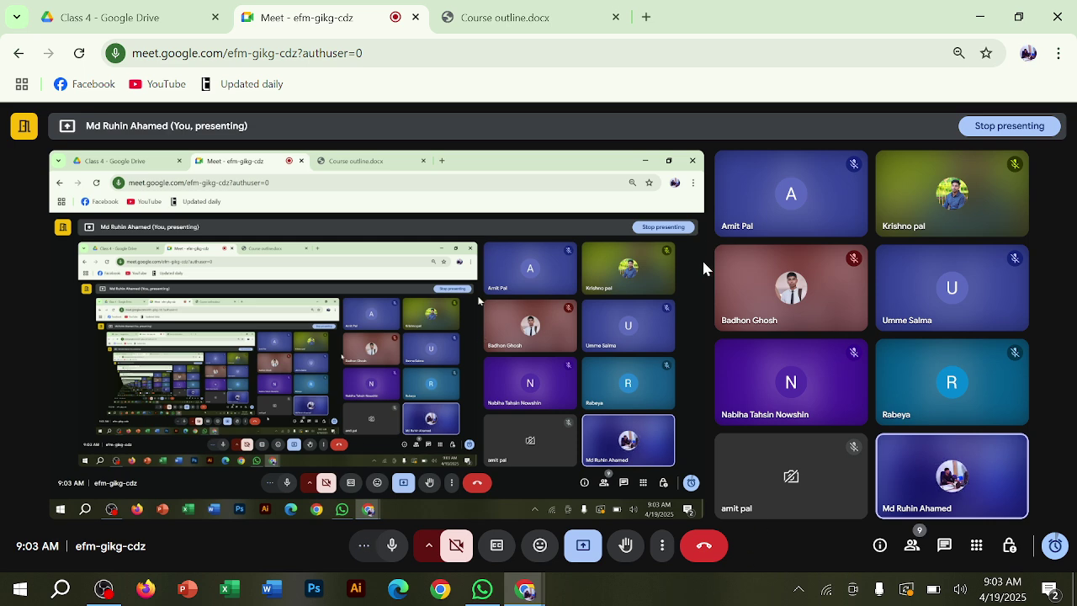
Switch to the Course outline.docx document in the browser and highlight the Frame topic in the Class-2 list
{"action": "left_click", "coordinate": [980, 17]}
{"action": "mouse_move", "coordinate": [525, 590]}
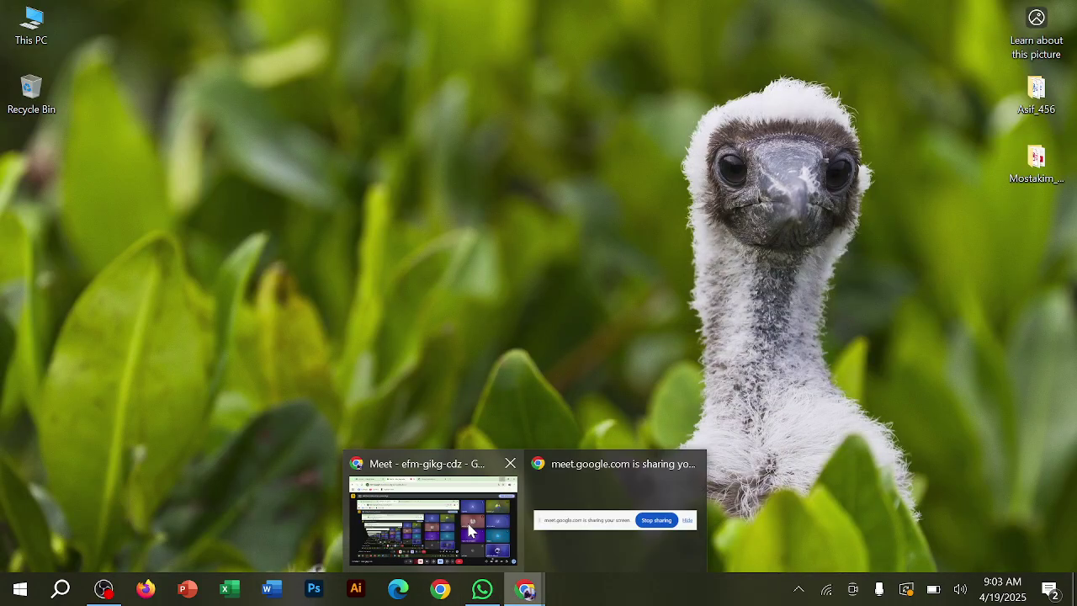
{"action": "left_click", "coordinate": [432, 513]}
{"action": "left_click", "coordinate": [496, 15]}
{"action": "scroll", "coordinate": [532, 362], "scroll_direction": "down", "scroll_amount": 4}
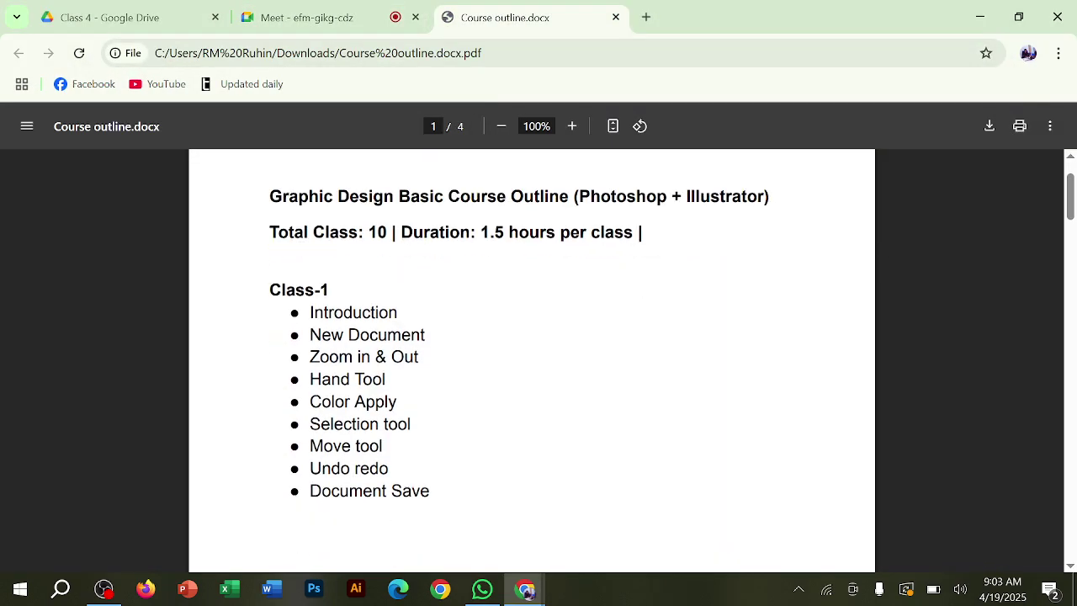
{"action": "scroll", "coordinate": [361, 387], "scroll_direction": "down", "scroll_amount": 3}
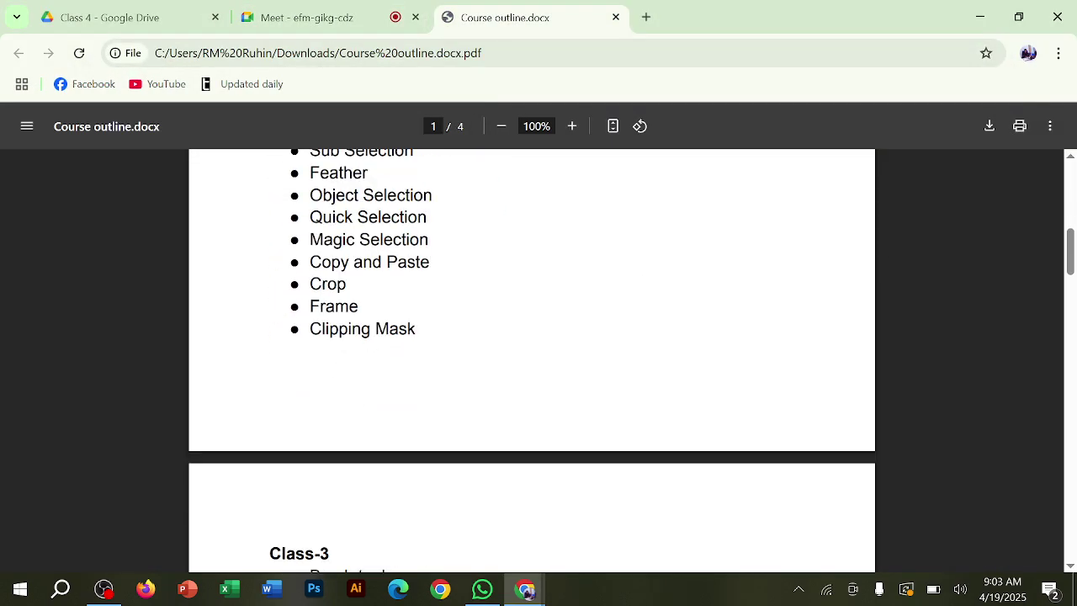
{"action": "double_click", "coordinate": [333, 307]}
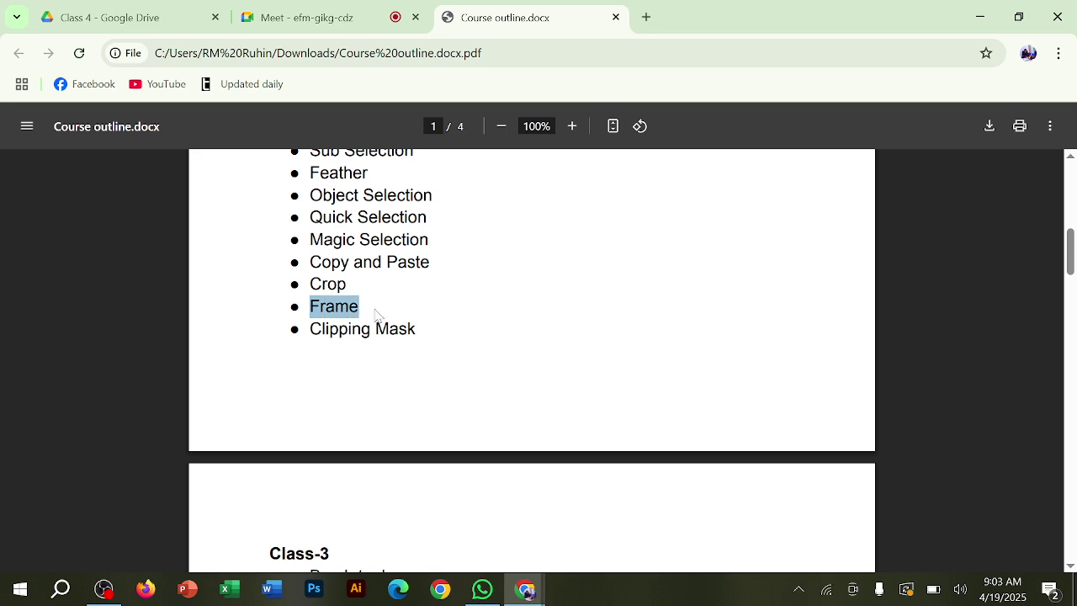
{"action": "left_click_drag", "start_coordinate": [362, 306], "coordinate": [290, 306]}
{"action": "scroll", "coordinate": [452, 345], "scroll_direction": "up", "scroll_amount": 1}
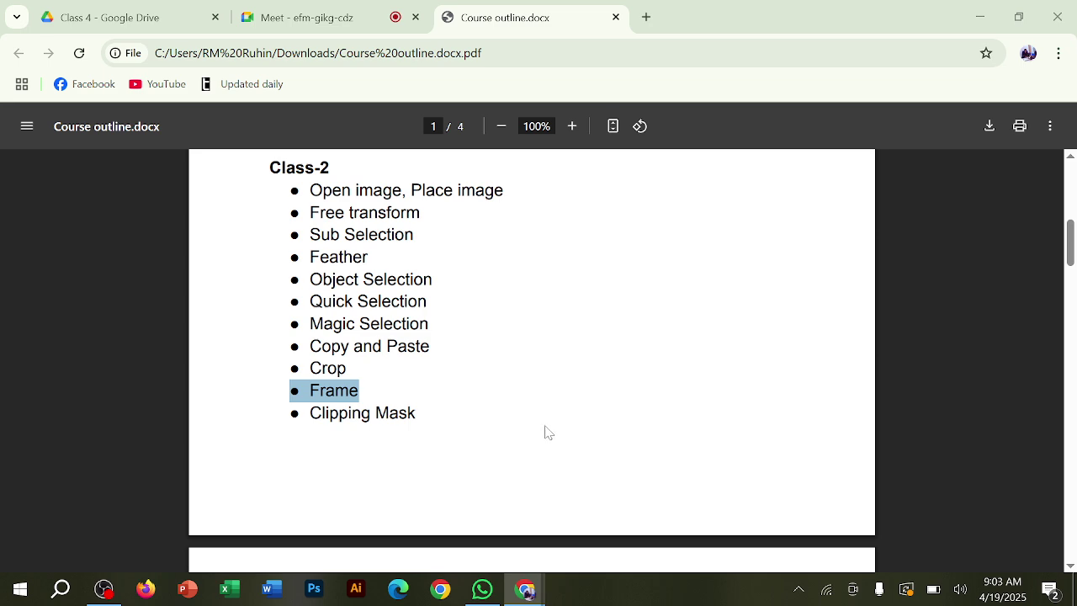
Look over the Class-3 topics and highlight Clipping Mask in the Class-2 list of the course outline
{"action": "left_click_drag", "start_coordinate": [310, 412], "coordinate": [415, 412]}
{"action": "scroll", "coordinate": [415, 412], "scroll_direction": "down", "scroll_amount": 2}
{"action": "scroll", "coordinate": [532, 362], "scroll_direction": "down", "scroll_amount": 2}
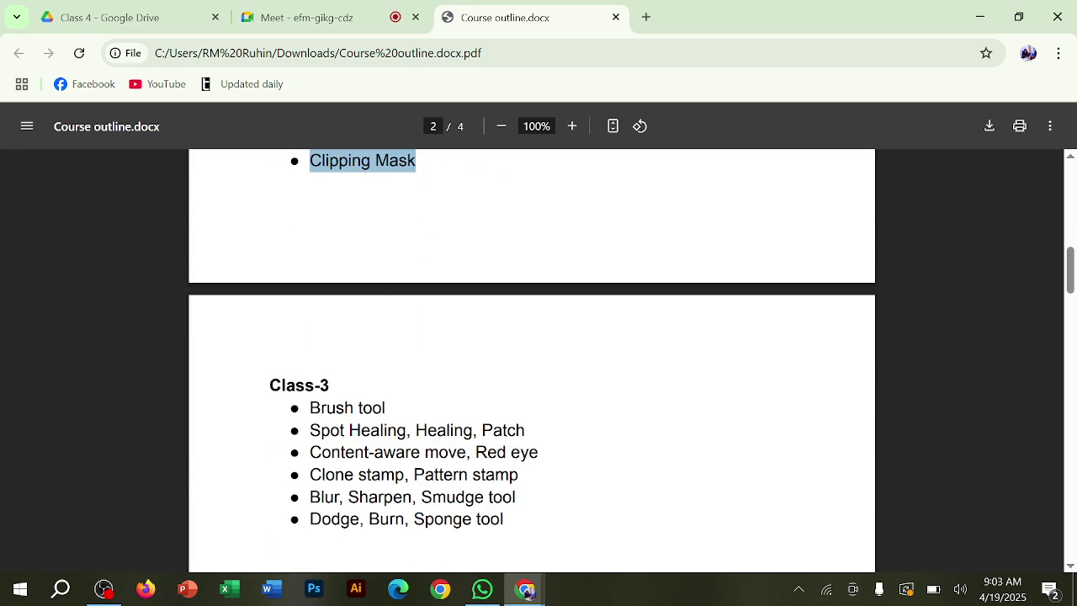
{"action": "scroll", "coordinate": [532, 362], "scroll_direction": "up", "scroll_amount": 2}
{"action": "scroll", "coordinate": [532, 362], "scroll_direction": "down", "scroll_amount": 3}
{"action": "left_click_drag", "start_coordinate": [312, 324], "coordinate": [548, 428]}
{"action": "left_click", "coordinate": [548, 428]}
{"action": "scroll", "coordinate": [548, 427], "scroll_direction": "up", "scroll_amount": 1}
{"action": "scroll", "coordinate": [512, 433], "scroll_direction": "up", "scroll_amount": 4}
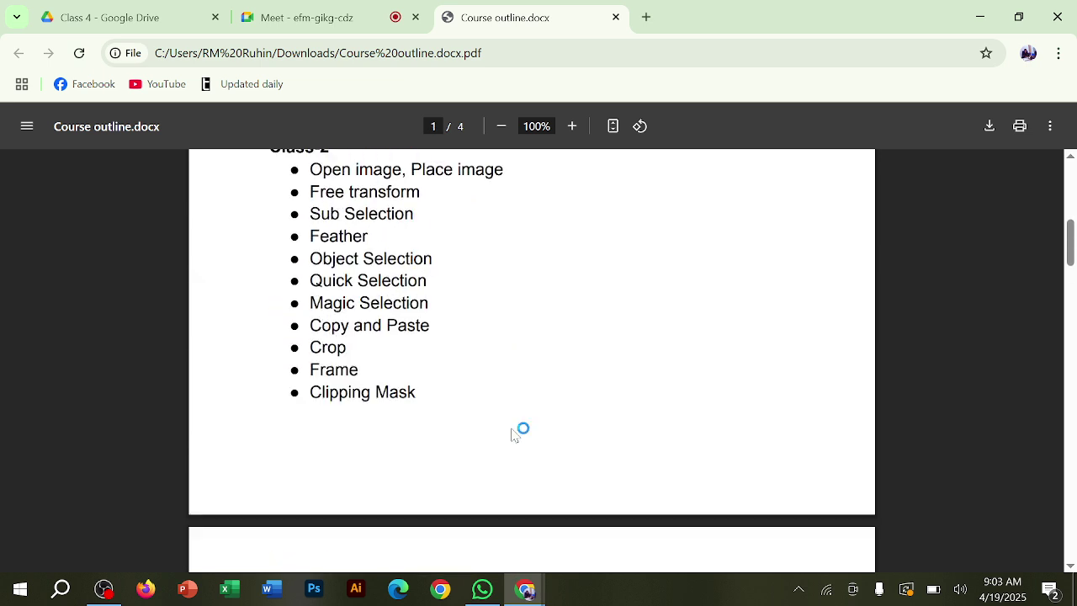
{"action": "double_click", "coordinate": [340, 412]}
{"action": "left_click_drag", "start_coordinate": [340, 412], "coordinate": [459, 412]}
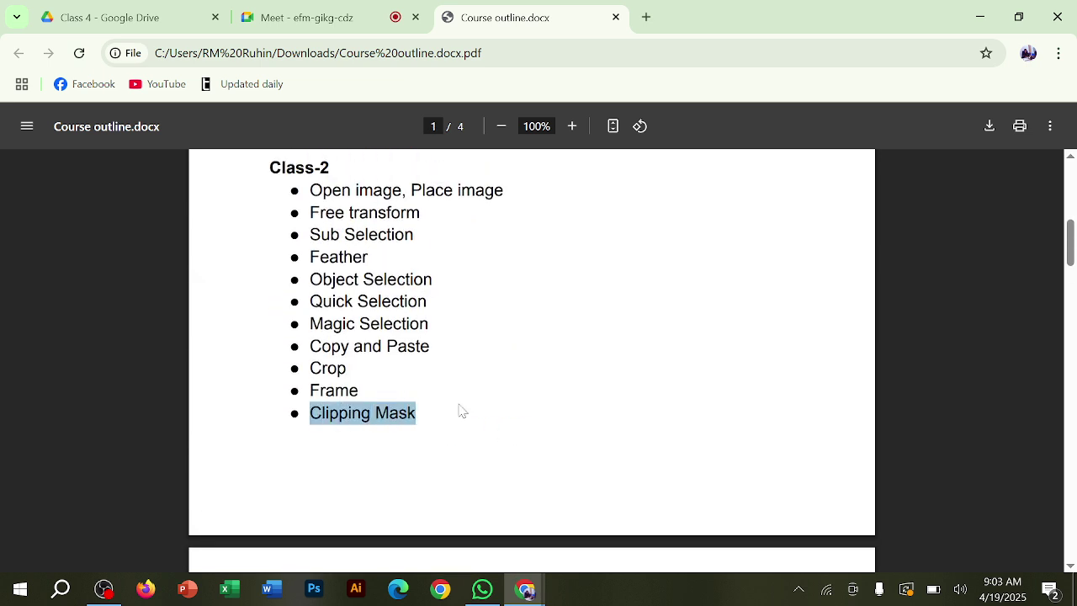
Launch Adobe Photoshop and minimize the browser window
{"action": "left_click", "coordinate": [313, 589]}
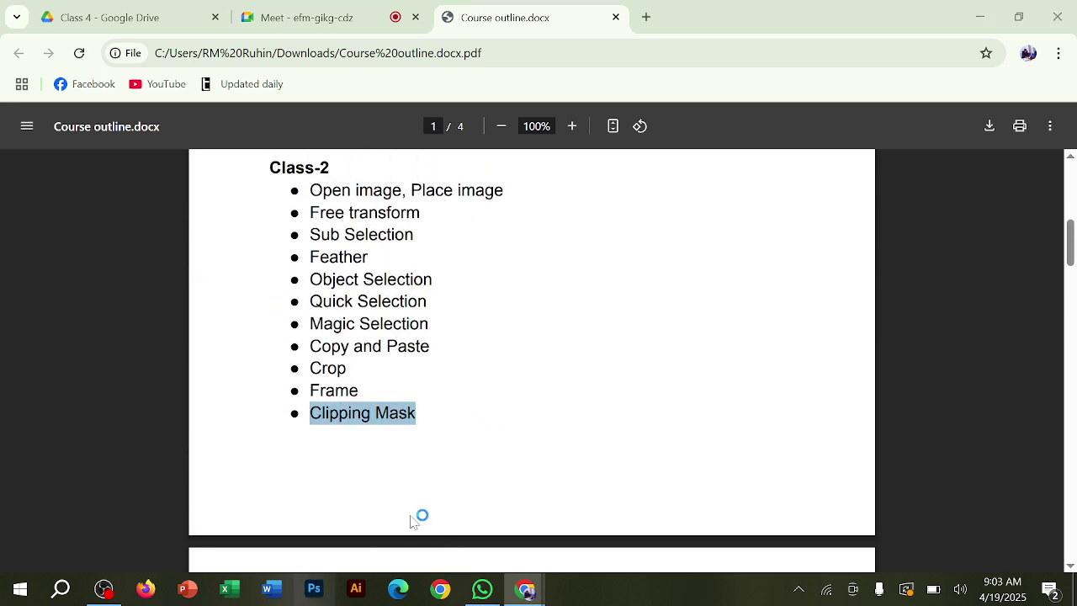
{"action": "left_click", "coordinate": [980, 17]}
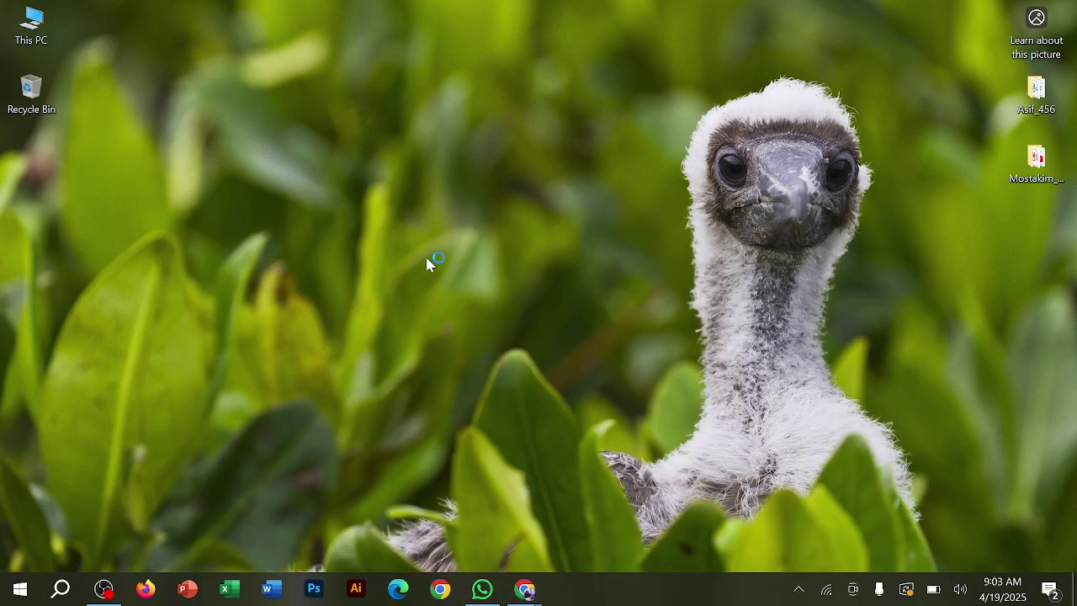
{"action": "right_click", "coordinate": [426, 149]}
{"action": "left_click", "coordinate": [387, 202]}
{"action": "right_click", "coordinate": [377, 205]}
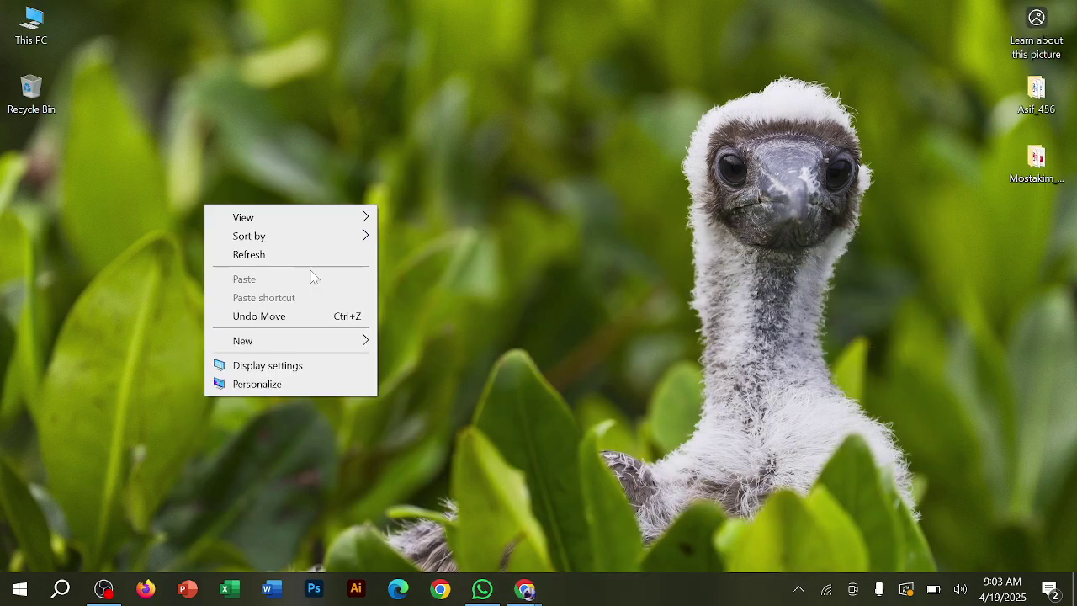
{"action": "left_click", "coordinate": [312, 256]}
{"action": "right_click", "coordinate": [355, 219]}
{"action": "left_click", "coordinate": [474, 267]}
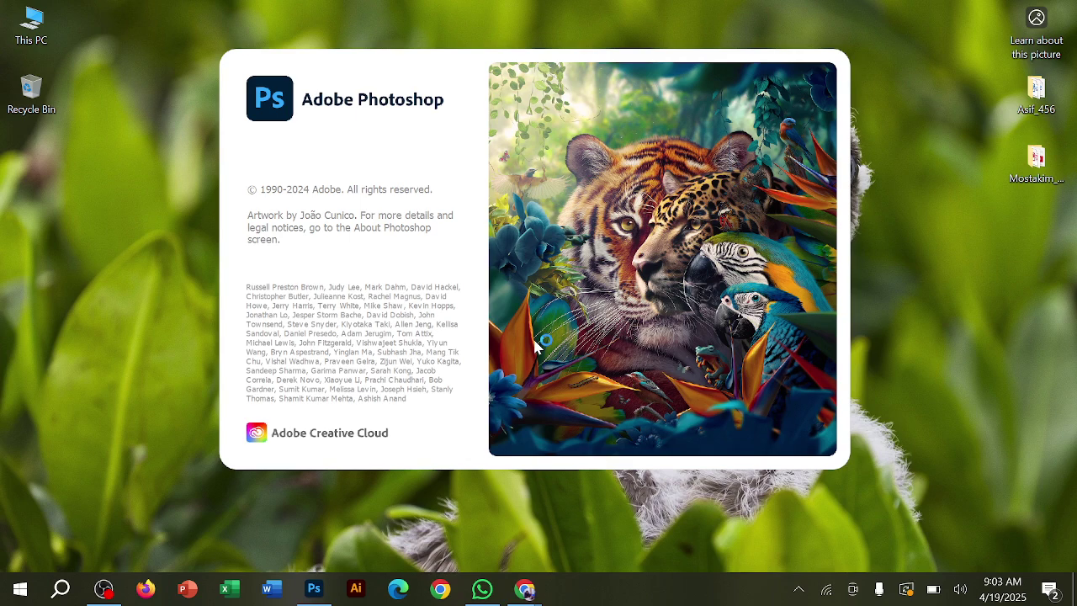
{"action": "right_click", "coordinate": [577, 25]}
{"action": "left_click", "coordinate": [488, 73]}
{"action": "right_click", "coordinate": [592, 25]}
{"action": "left_click", "coordinate": [569, 66]}
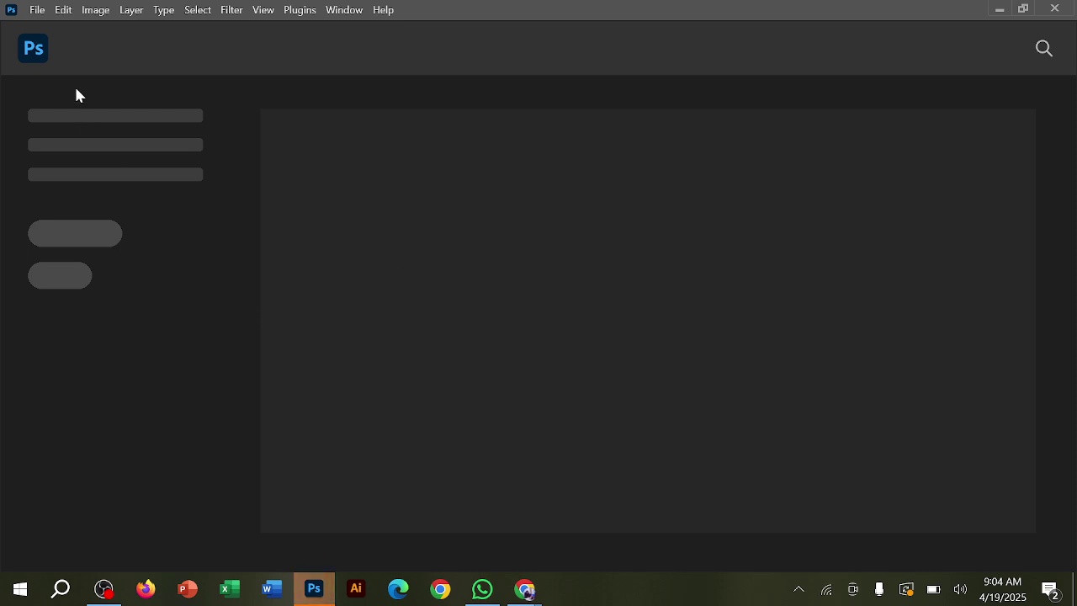
{"action": "left_click", "coordinate": [37, 10]}
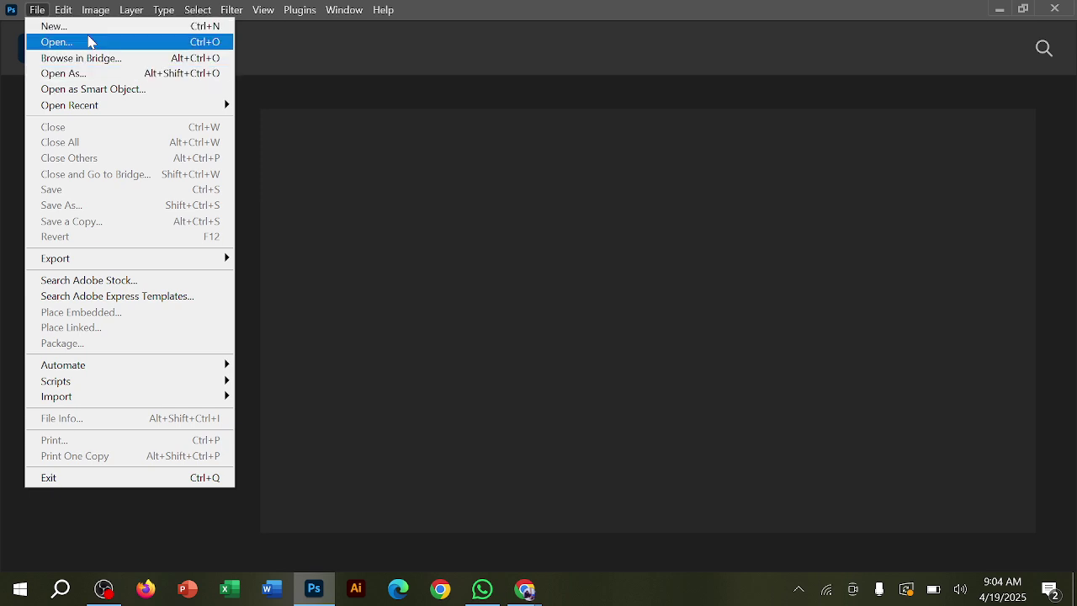
{"action": "left_click", "coordinate": [345, 85]}
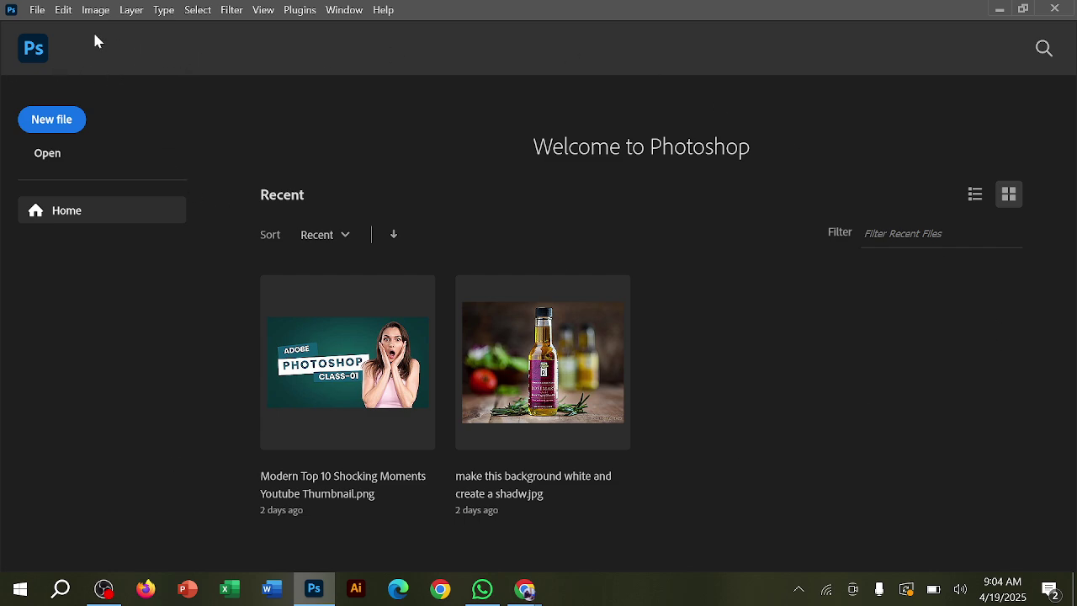
Open the image "make this background white and create a shadw.jpg" from the Downloads folder in Photoshop
{"action": "left_click", "coordinate": [39, 11]}
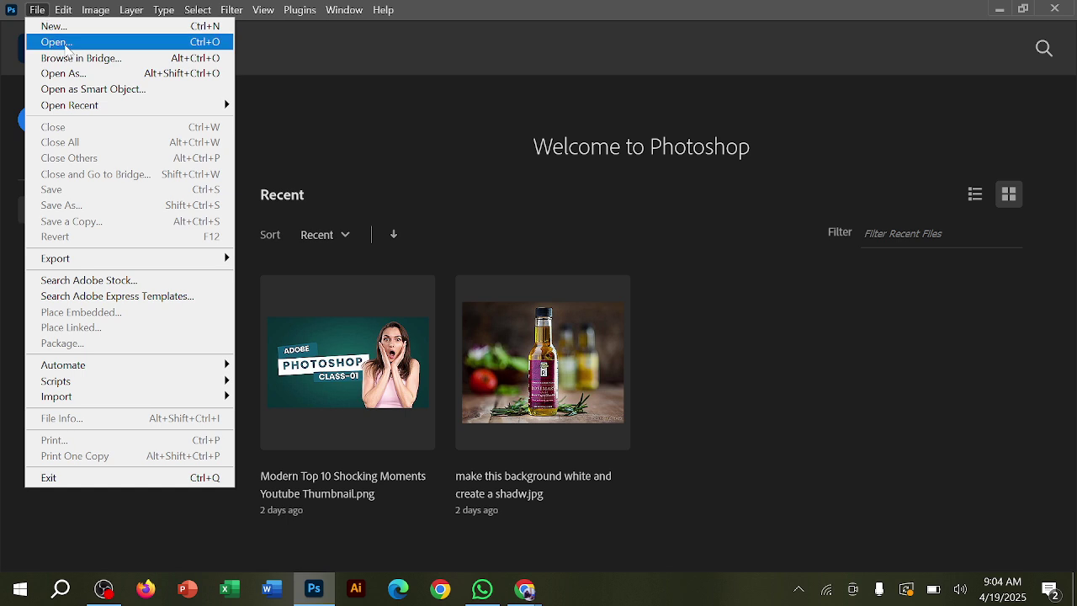
{"action": "left_click", "coordinate": [66, 49]}
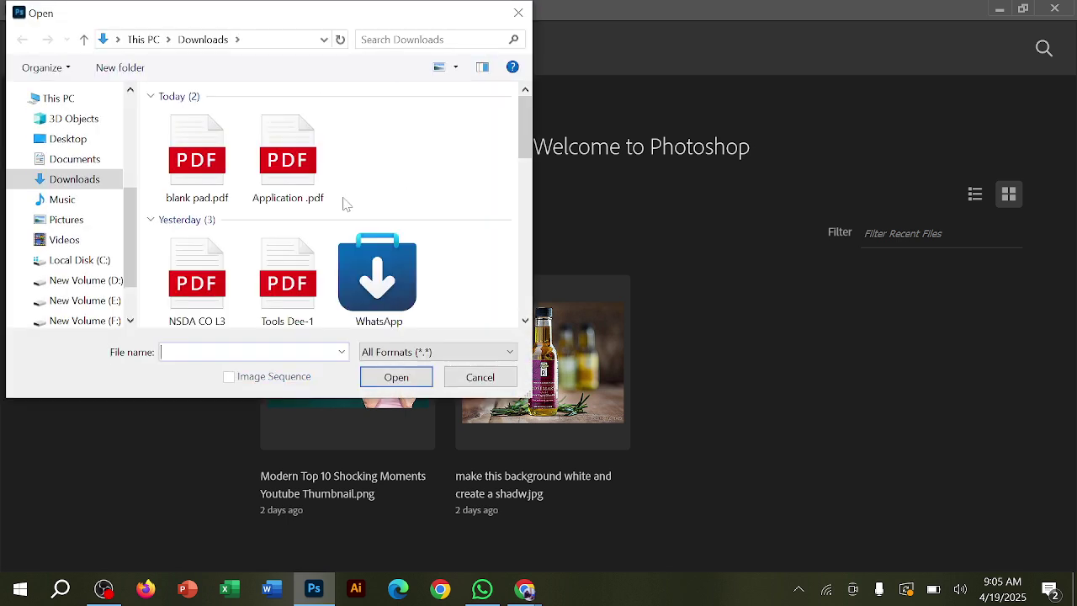
{"action": "scroll", "coordinate": [435, 202], "scroll_direction": "down", "scroll_amount": 5}
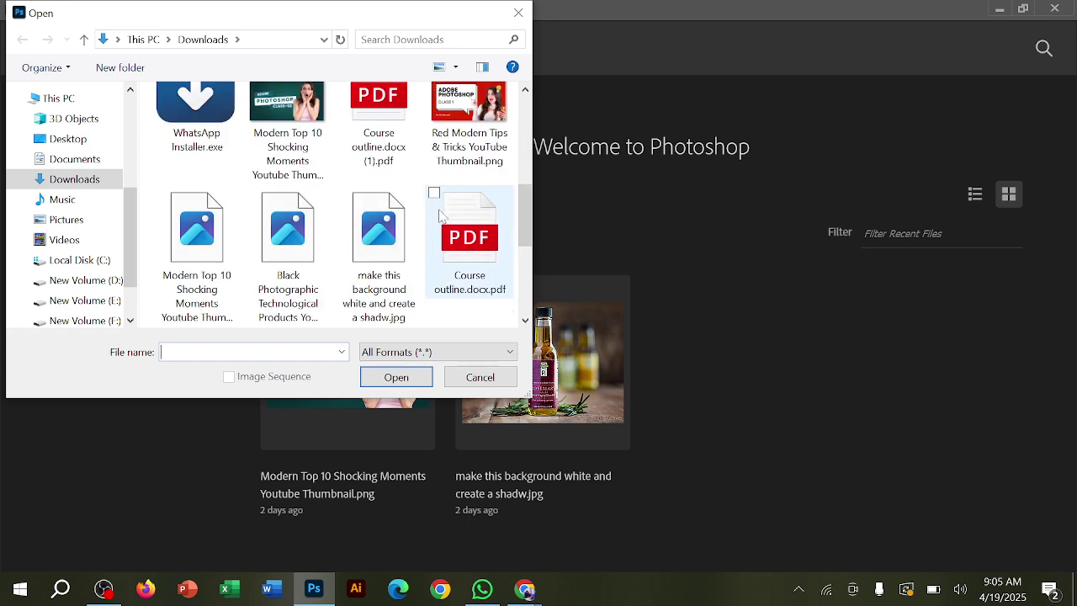
{"action": "scroll", "coordinate": [439, 216], "scroll_direction": "down", "scroll_amount": 4}
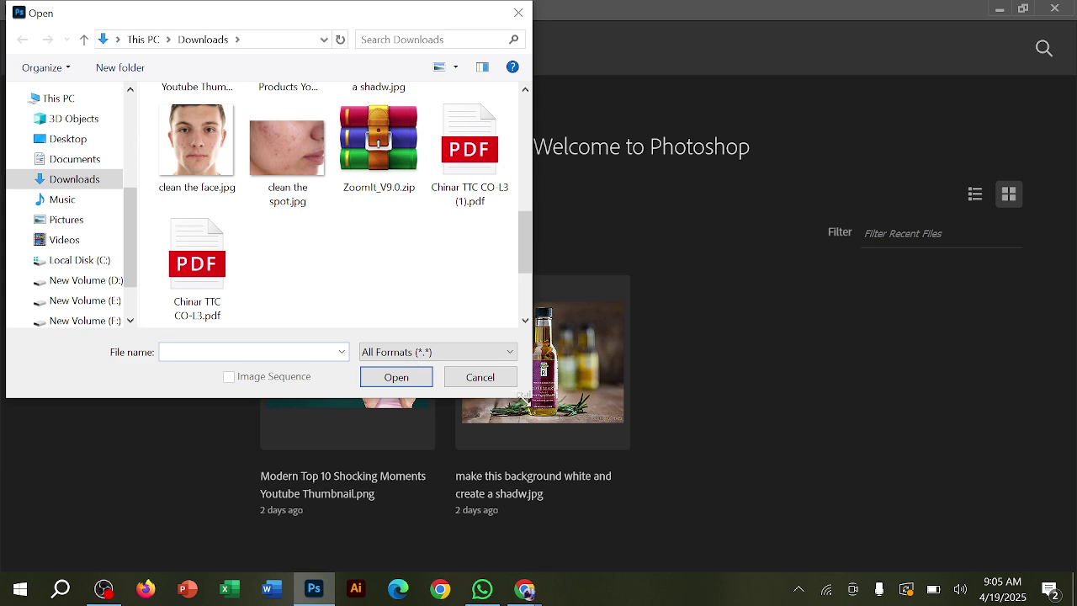
{"action": "left_click_drag", "start_coordinate": [524, 394], "coordinate": [808, 443]}
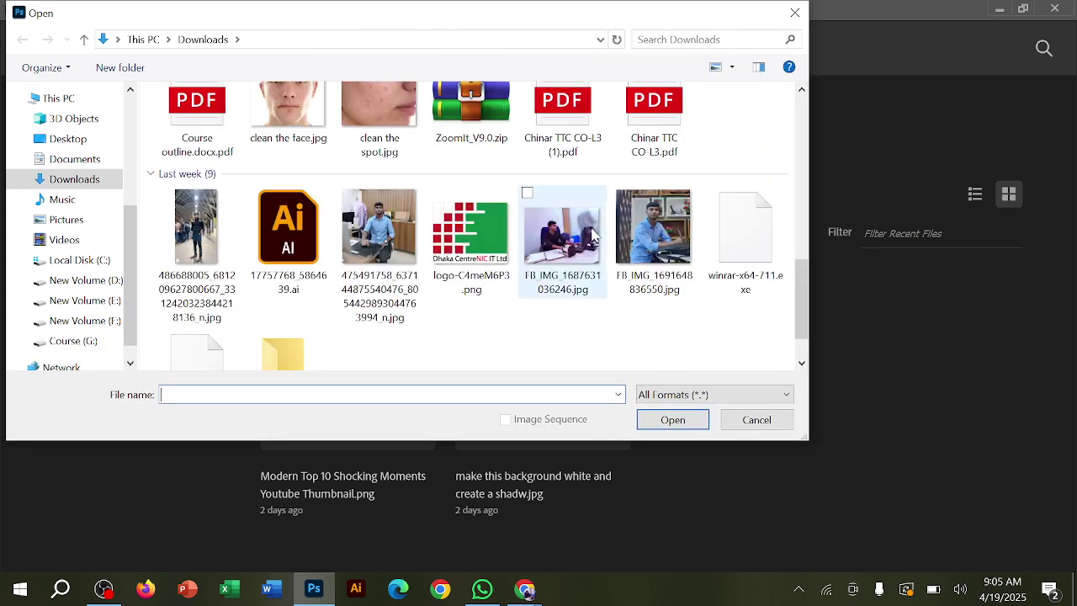
{"action": "scroll", "coordinate": [589, 240], "scroll_direction": "up", "scroll_amount": 2}
{"action": "left_click", "coordinate": [751, 179]}
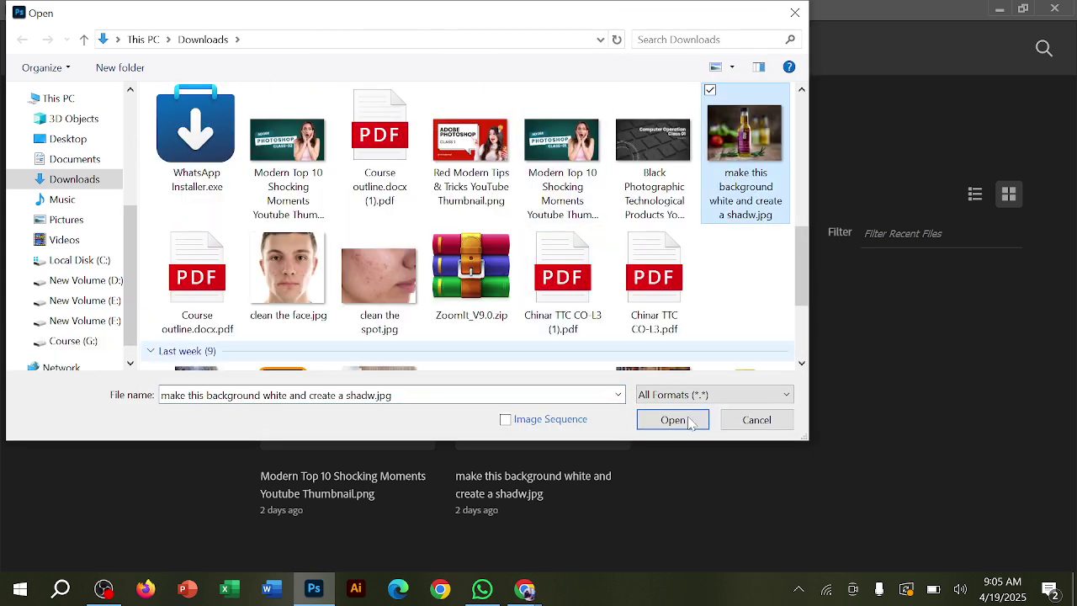
{"action": "left_click", "coordinate": [693, 419]}
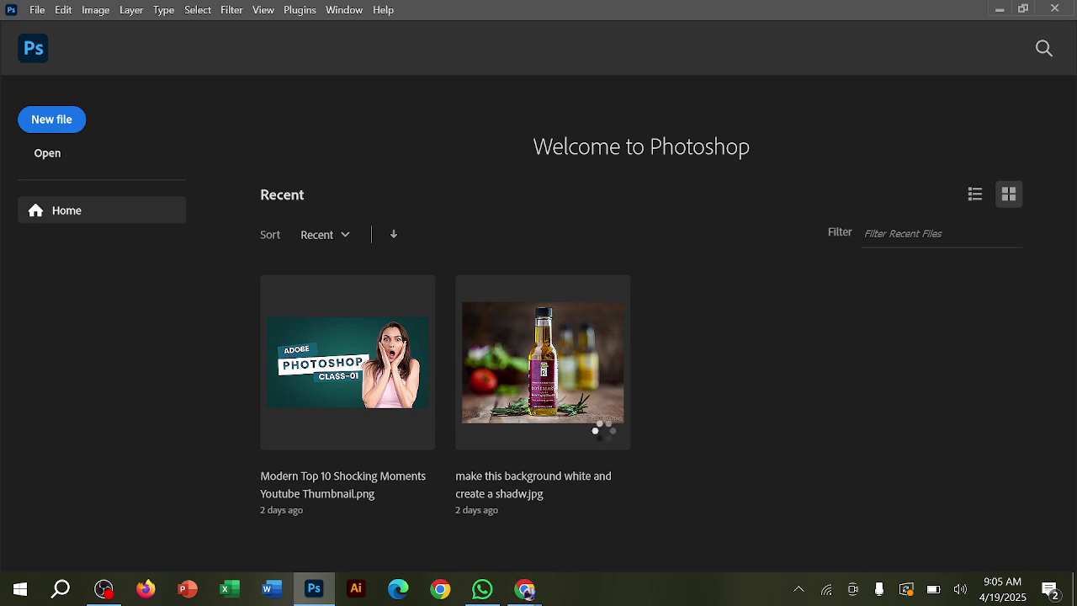
Switch to the course outline in the browser, highlight the Clipping Mask topic under Class-2 and return to Photoshop
{"action": "mouse_move", "coordinate": [524, 593]}
{"action": "left_click", "coordinate": [469, 547]}
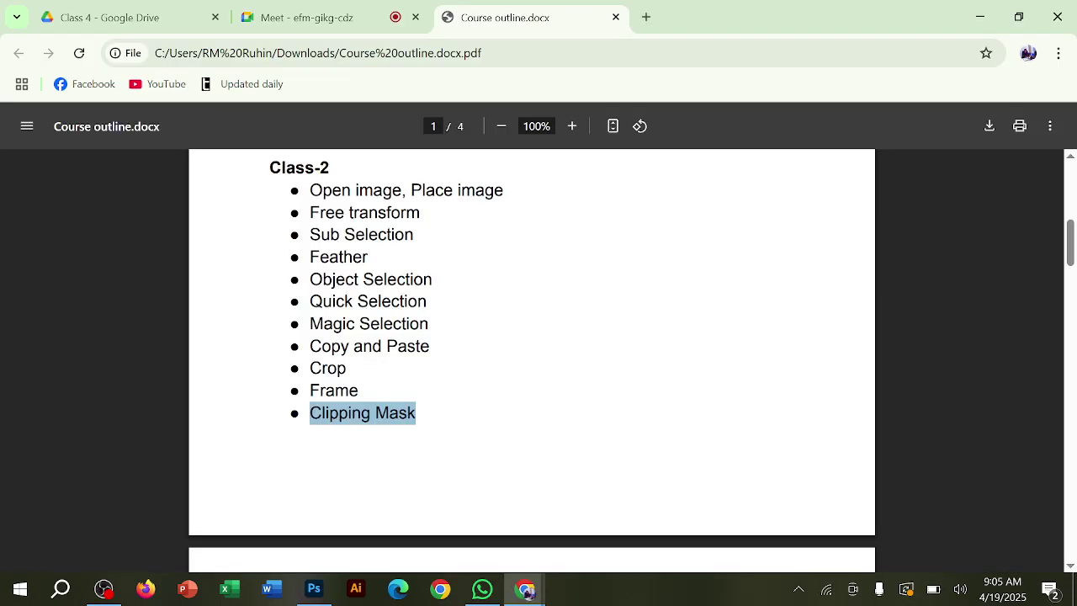
{"action": "left_click_drag", "start_coordinate": [311, 413], "coordinate": [437, 421]}
{"action": "left_click", "coordinate": [437, 421]}
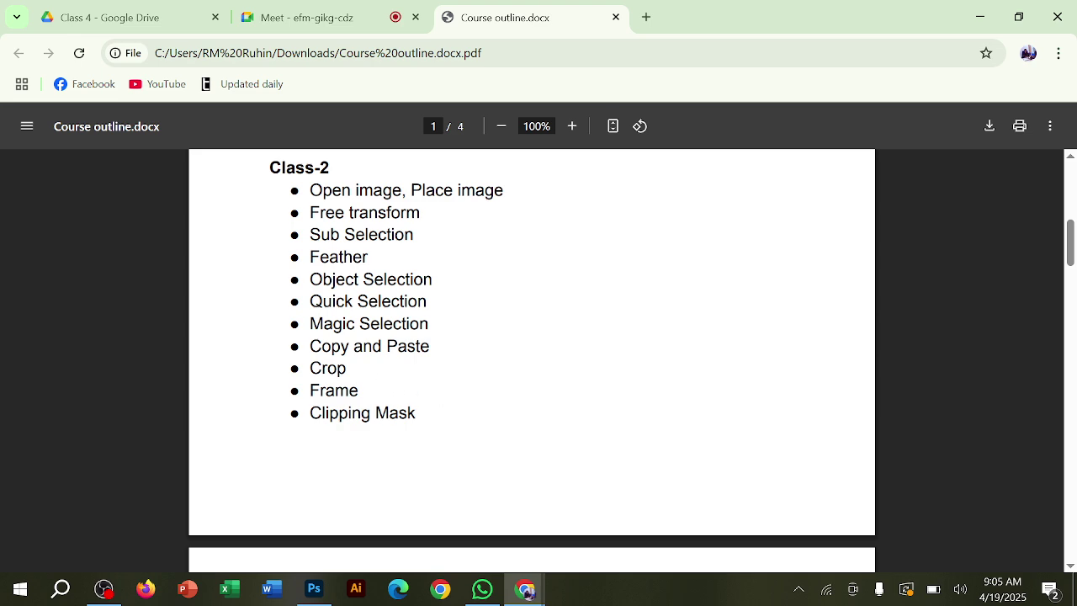
{"action": "left_click_drag", "start_coordinate": [310, 391], "coordinate": [417, 413]}
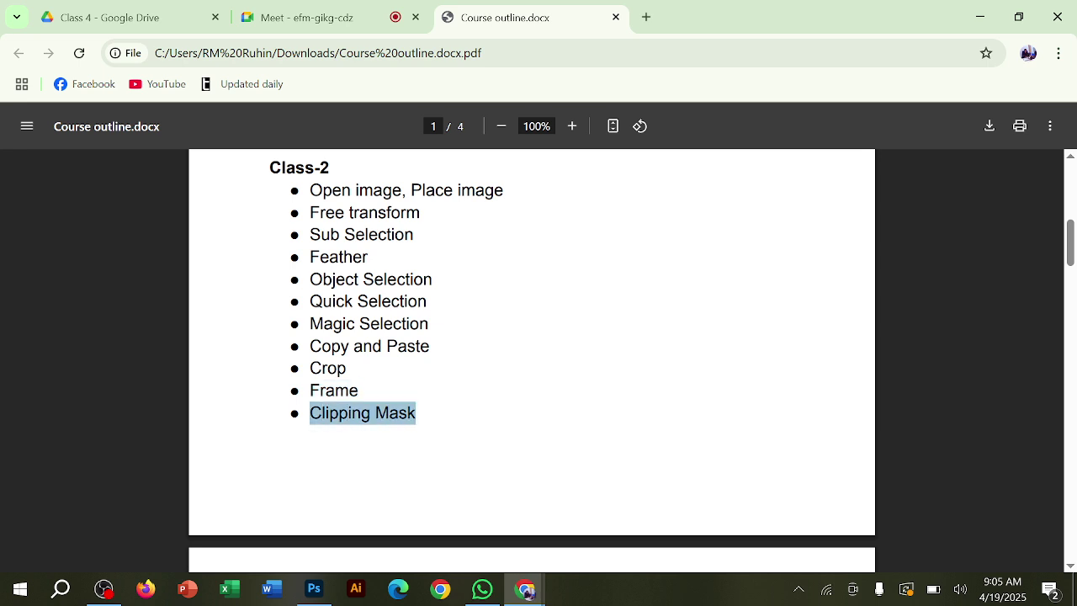
{"action": "left_click", "coordinate": [980, 12]}
Create a new document from the recent custom 26.667 x 15 in, 72 ppi preset with white background contents
{"action": "right_click", "coordinate": [426, 61]}
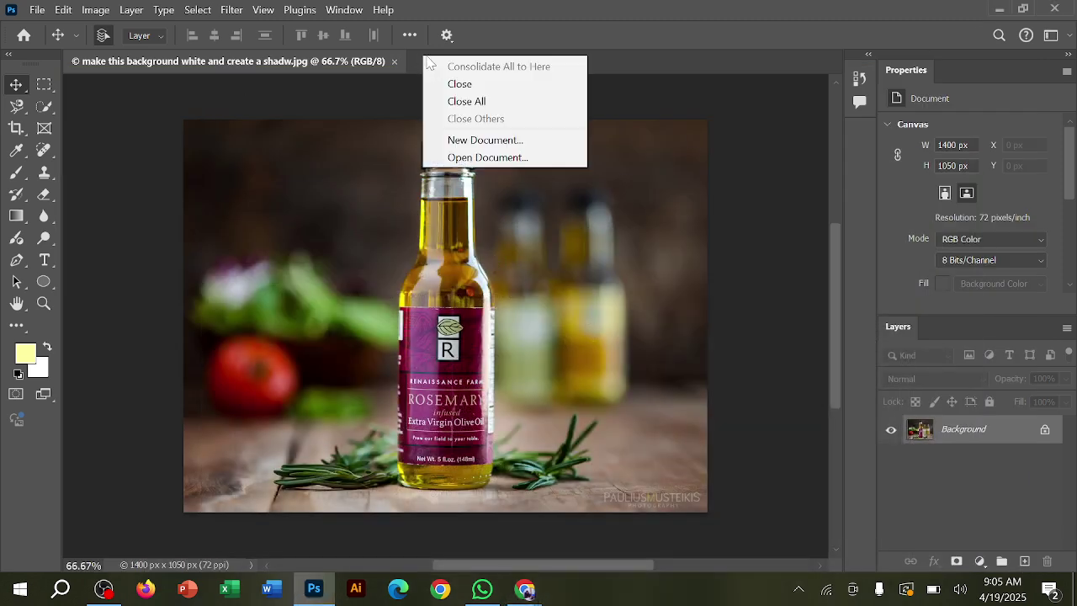
{"action": "left_click", "coordinate": [483, 141]}
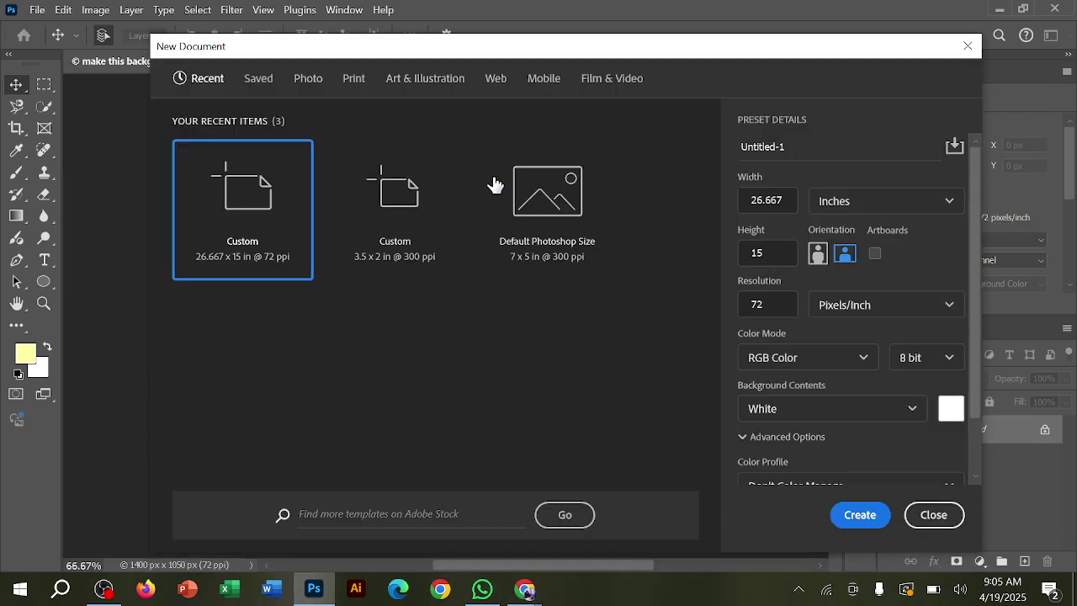
{"action": "left_click", "coordinate": [858, 519]}
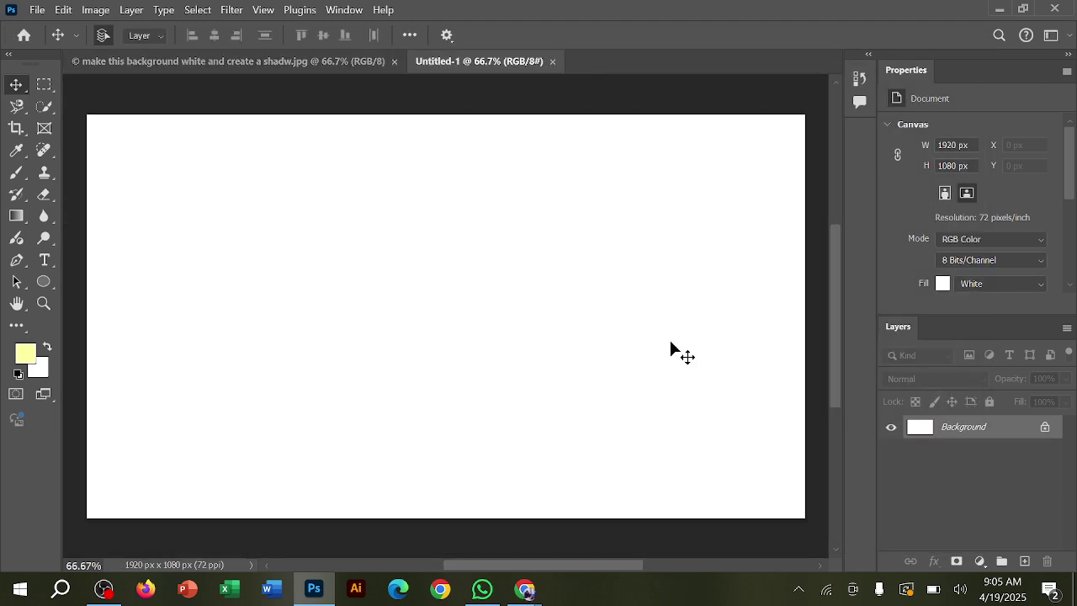
Duplicate the Background layer of the new document
{"action": "key", "text": "Right"}
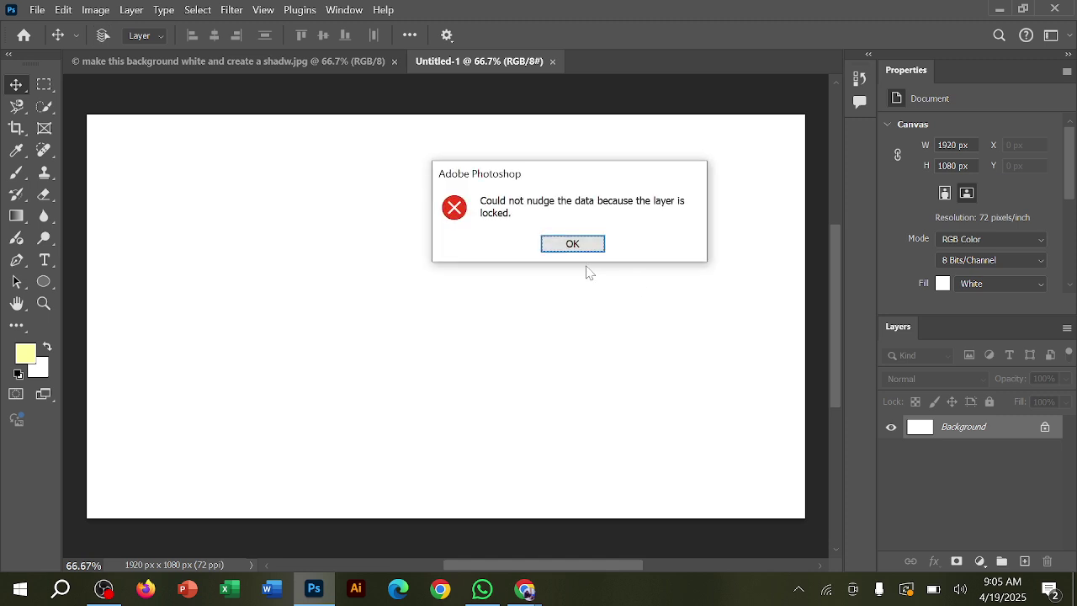
{"action": "left_click", "coordinate": [573, 242]}
{"action": "left_click_drag", "start_coordinate": [991, 434], "coordinate": [1025, 562]}
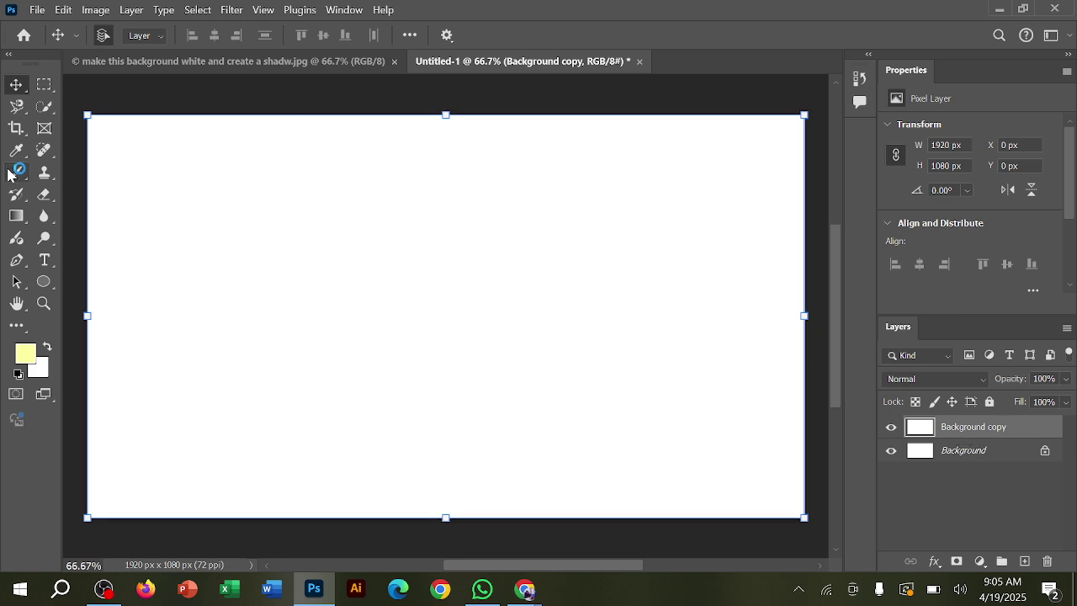
Try drawing a rectangular frame of about 632 x 596 px on the canvas and undo it
{"action": "left_click", "coordinate": [44, 129]}
{"action": "left_click_drag", "start_coordinate": [437, 183], "coordinate": [673, 405]}
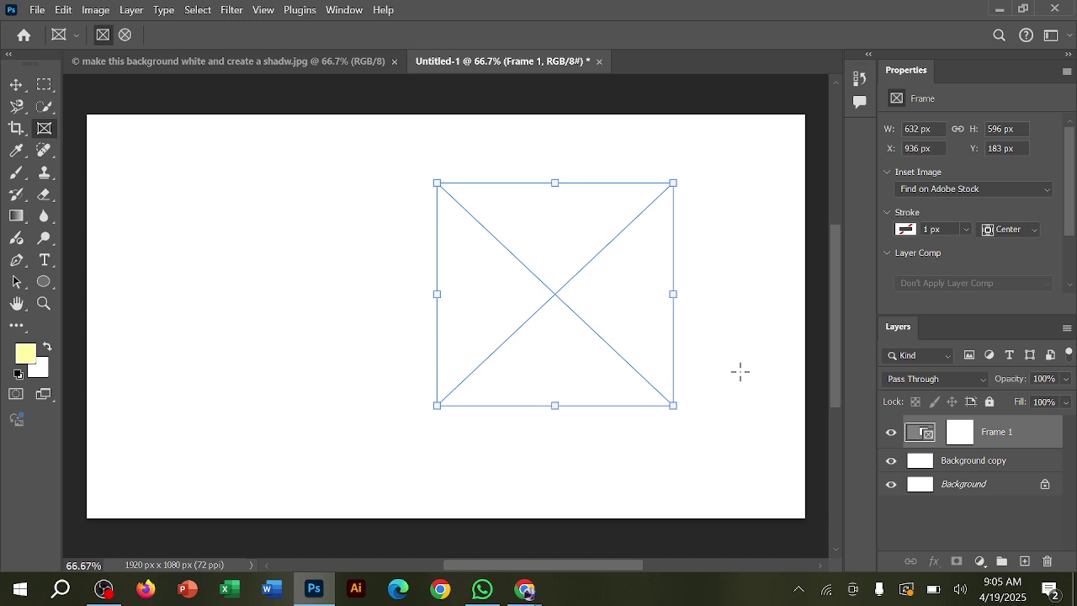
{"action": "key", "text": "ctrl+z"}
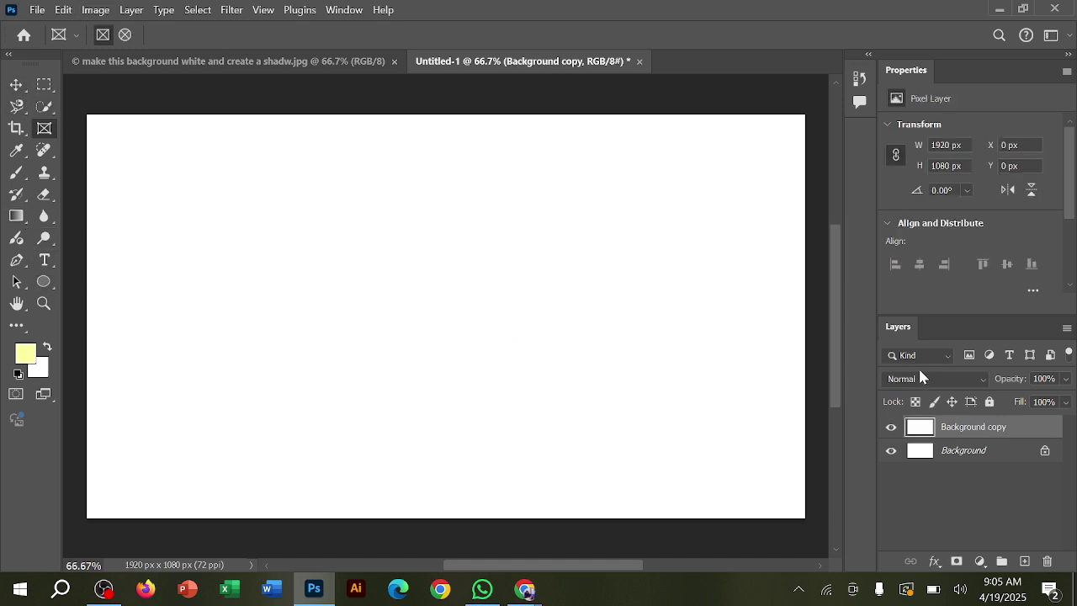
Apply a linear pale yellow to white gradient across the canvas, running almost horizontally over nearly its full width
{"action": "right_click", "coordinate": [17, 220]}
{"action": "left_click", "coordinate": [92, 229]}
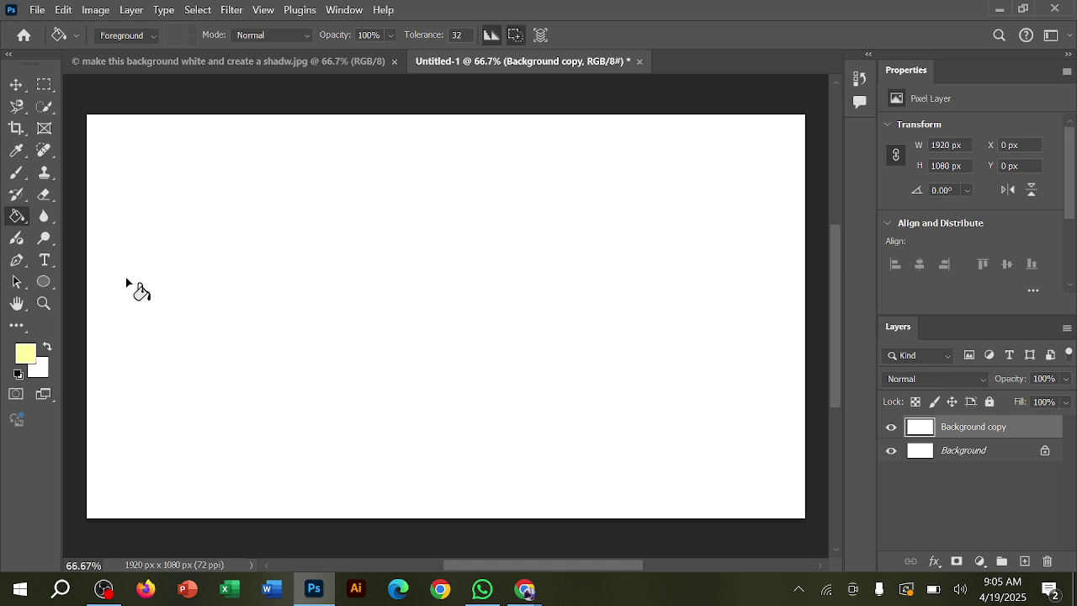
{"action": "right_click", "coordinate": [17, 218]}
{"action": "left_click", "coordinate": [88, 214]}
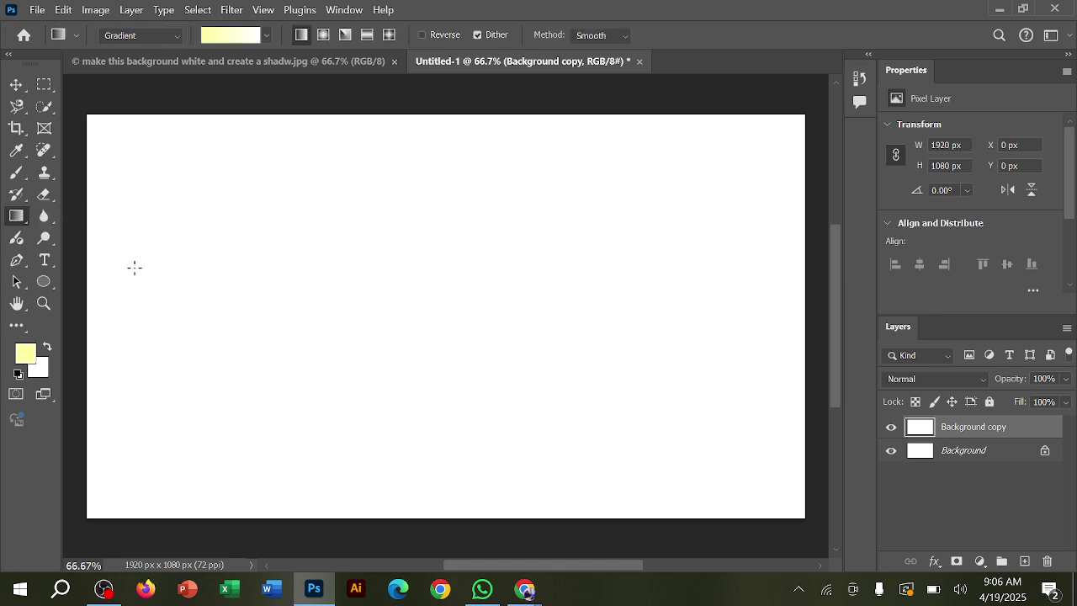
{"action": "left_click_drag", "start_coordinate": [101, 253], "coordinate": [779, 265]}
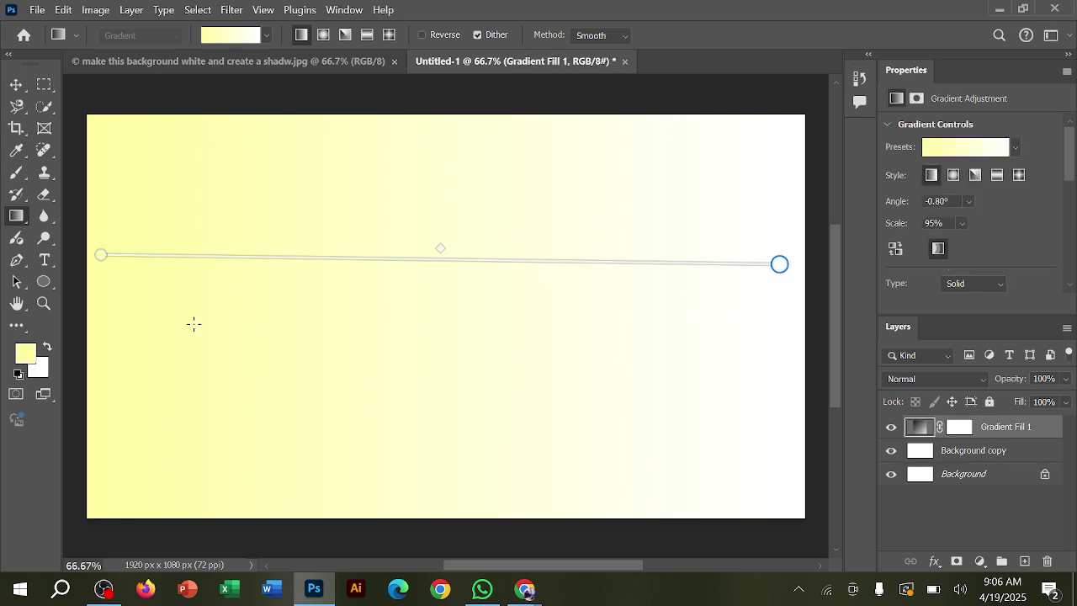
Draw a rectangle shape of about 472 x 491 px with pale yellow fill and 1 px green stroke near the canvas's upper-right corner
{"action": "left_click", "coordinate": [16, 84]}
{"action": "left_click", "coordinate": [312, 101]}
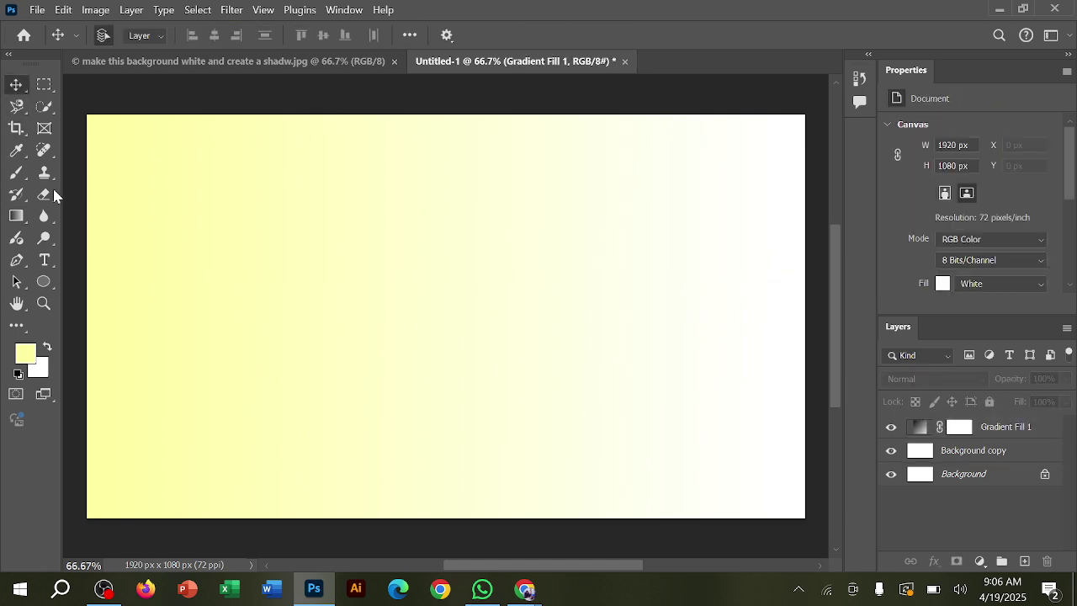
{"action": "left_click", "coordinate": [44, 281]}
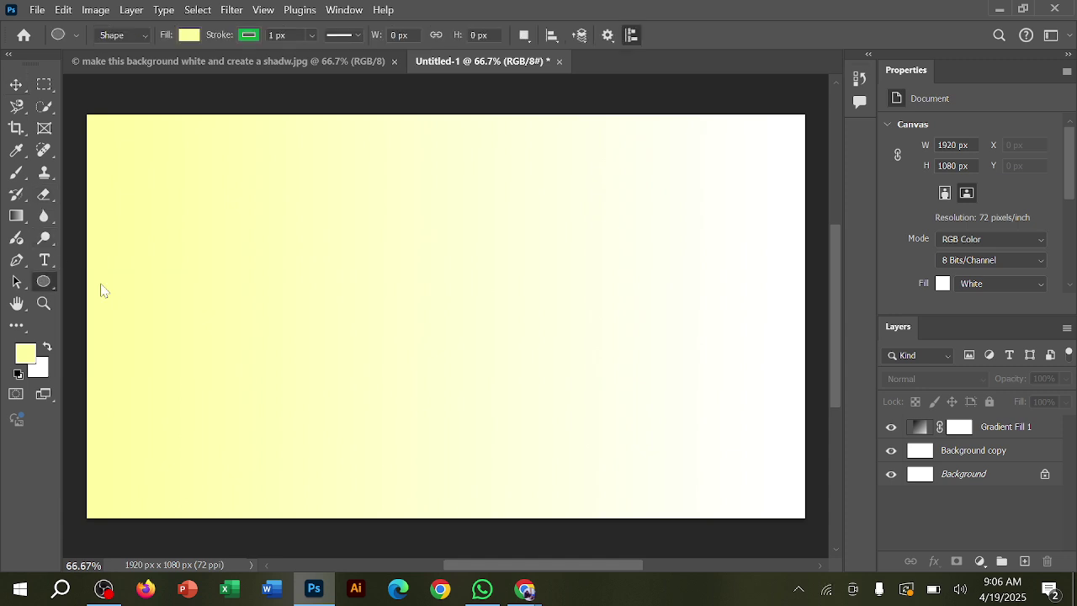
{"action": "key", "text": "shift+u"}
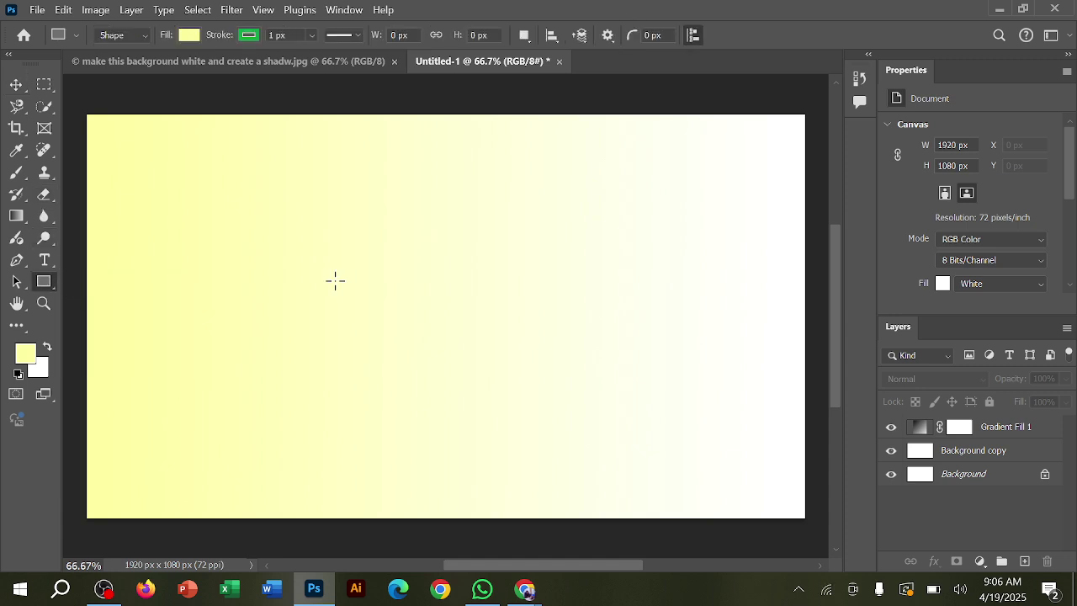
{"action": "left_click_drag", "start_coordinate": [592, 172], "coordinate": [744, 369]}
{"action": "left_click_drag", "start_coordinate": [763, 363], "coordinate": [769, 354]}
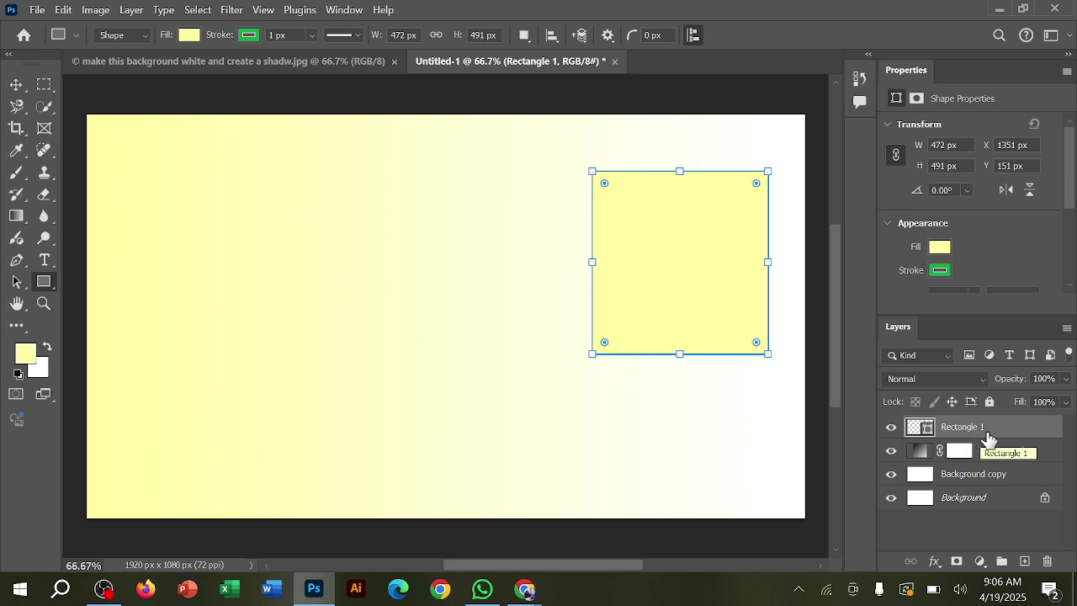
{"action": "left_click", "coordinate": [915, 527]}
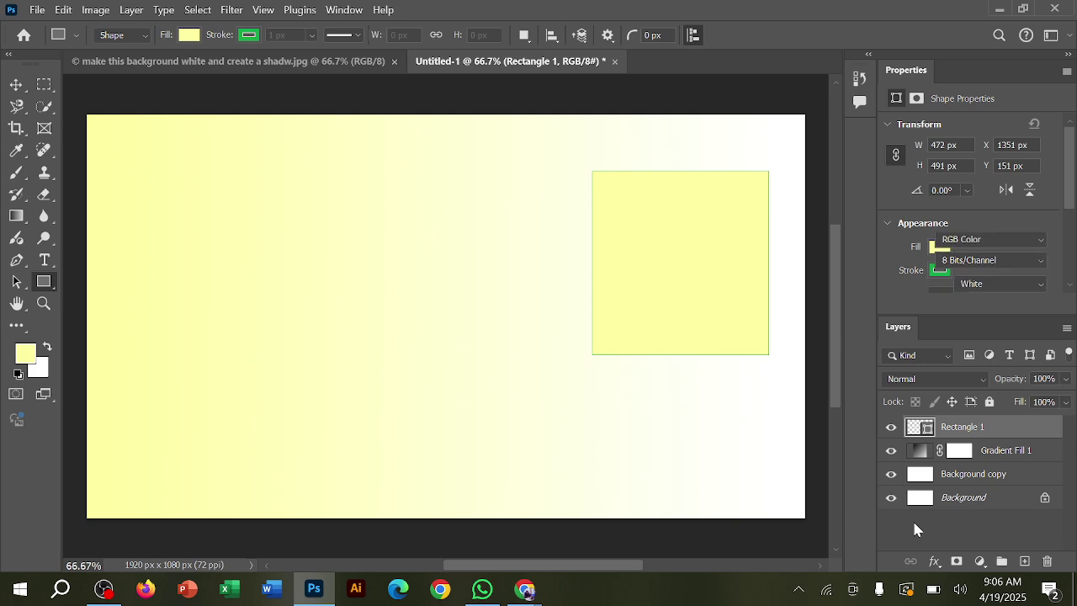
{"action": "left_click", "coordinate": [916, 527]}
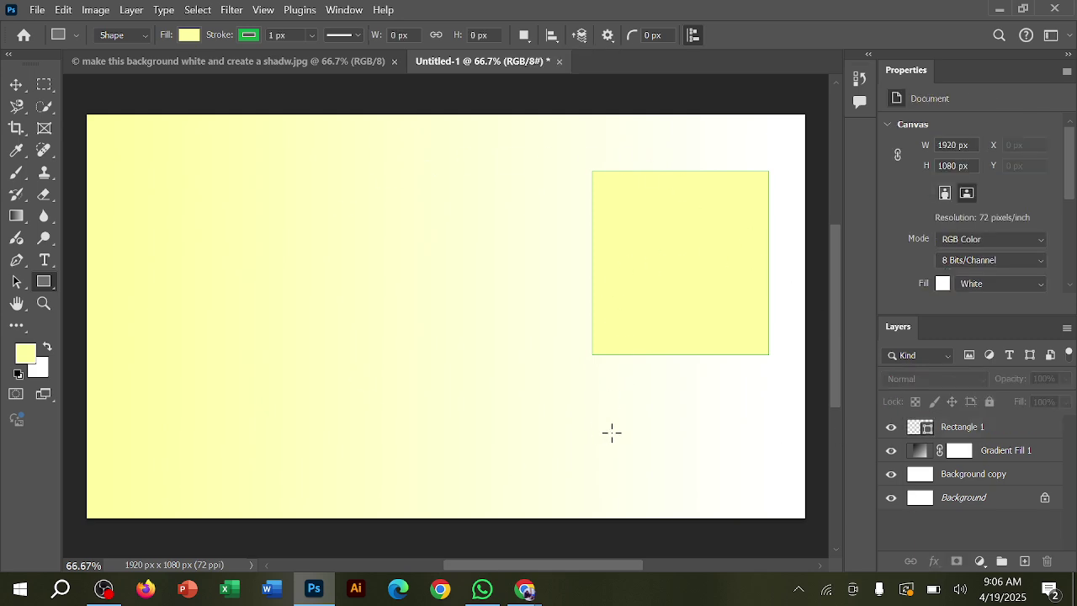
Select the yellow rectangle's layer from the canvas and fit the whole document in the window
{"action": "key", "text": "v"}
{"action": "left_click", "coordinate": [101, 246]}
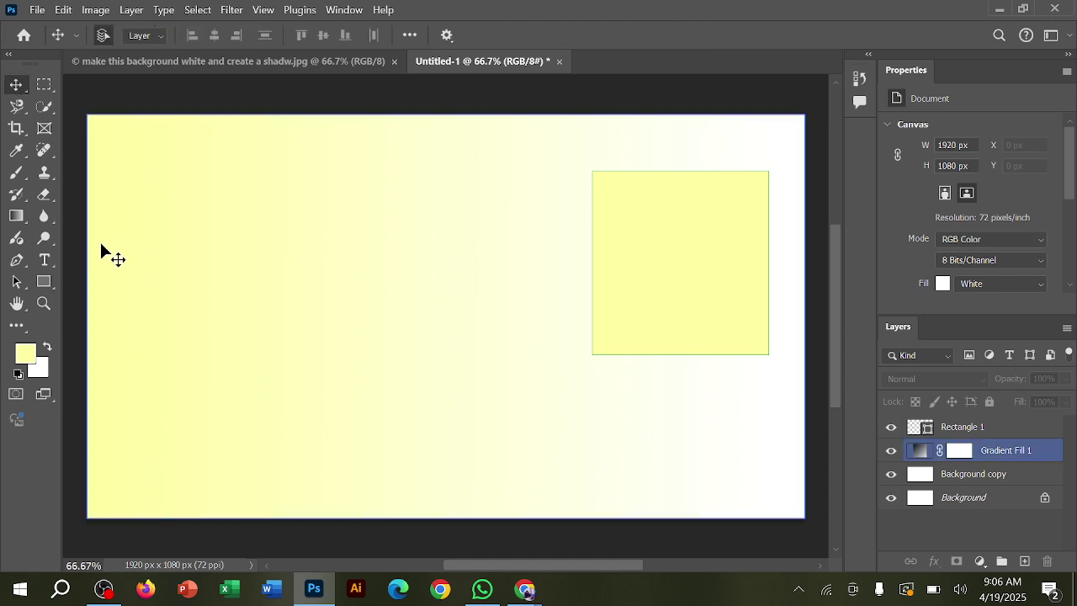
{"action": "left_click", "coordinate": [162, 271]}
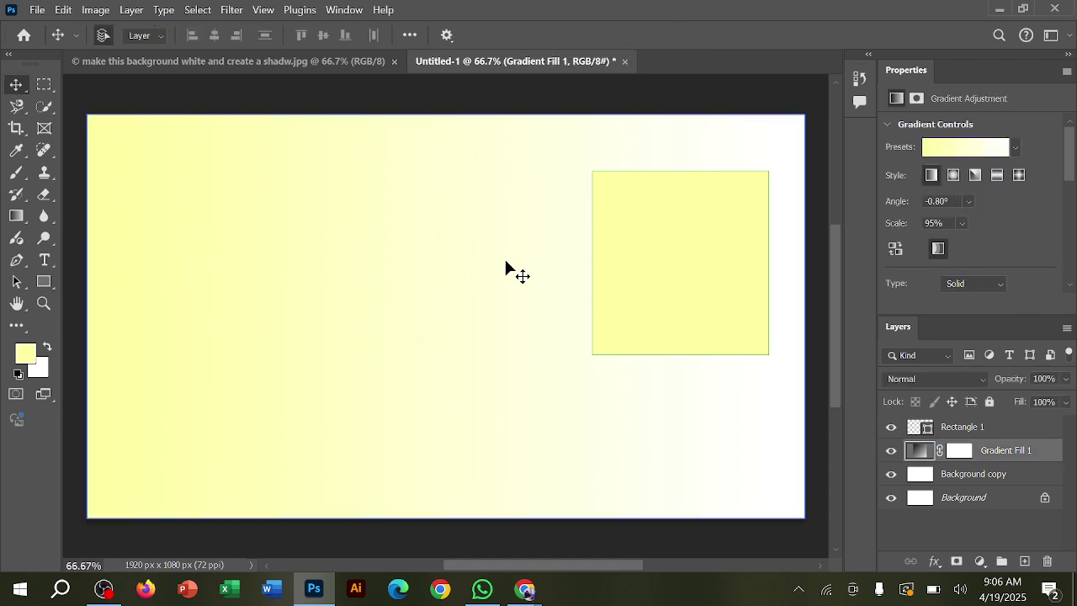
{"action": "left_click", "coordinate": [705, 270]}
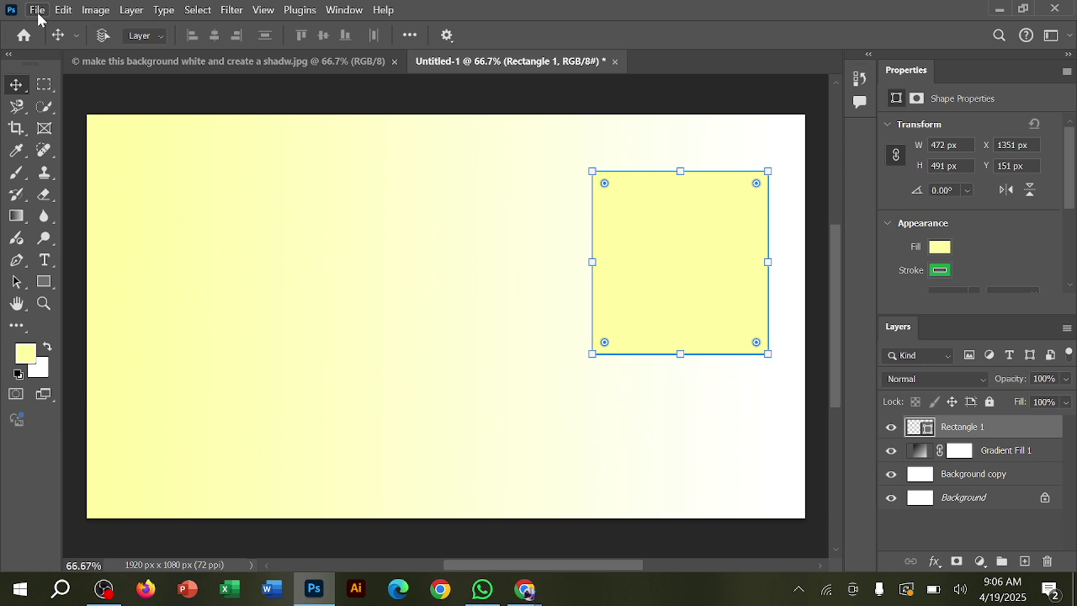
{"action": "key", "text": "ctrl+1"}
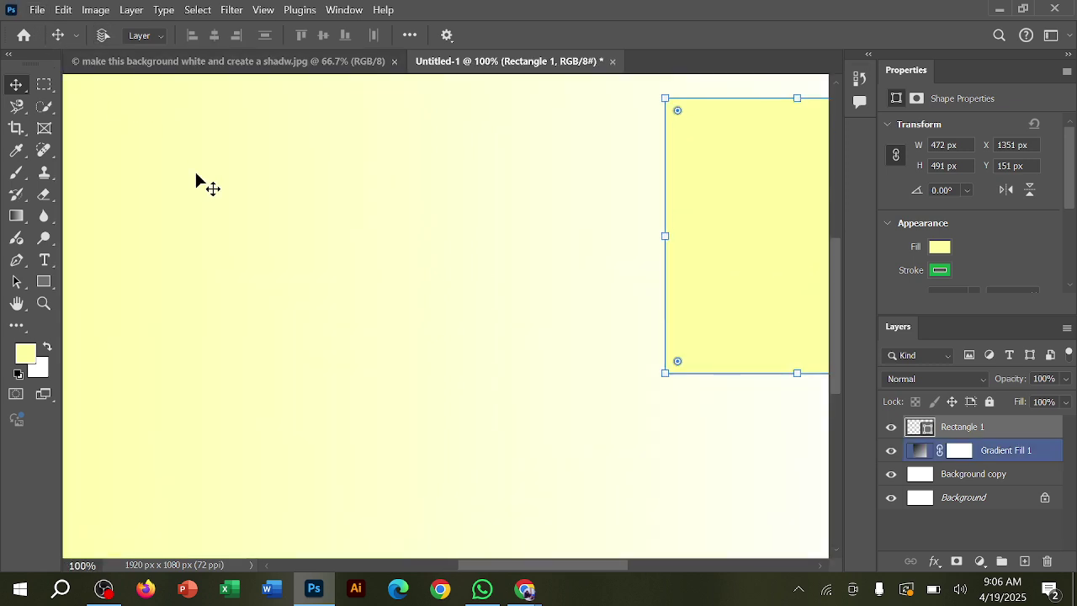
{"action": "key", "text": "ctrl+0"}
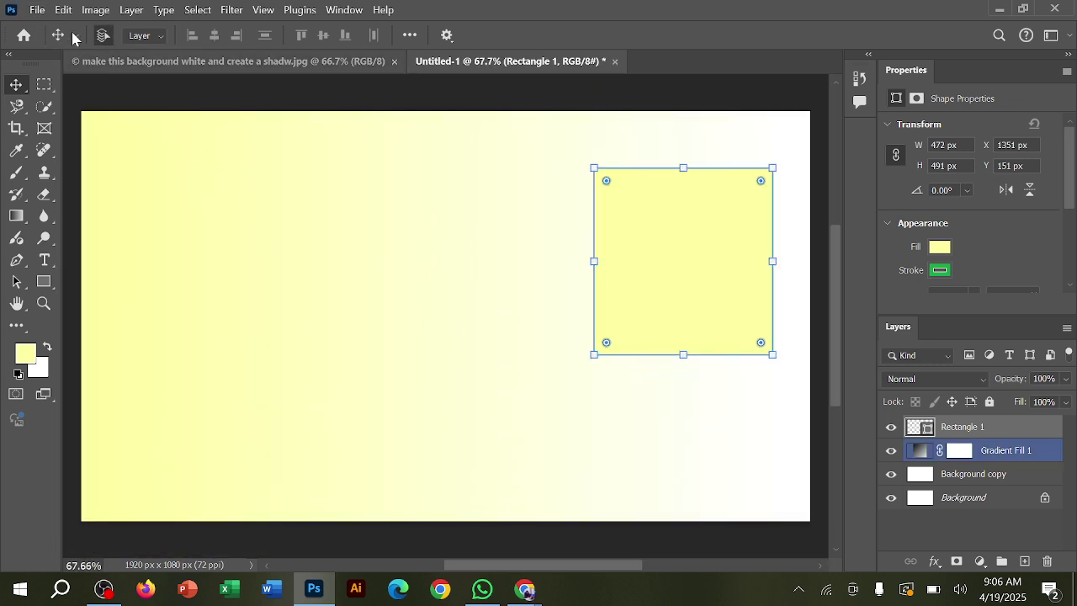
Check the ongoing Google Meet call in the Chrome browser and return to Photoshop
{"action": "left_click", "coordinate": [37, 10]}
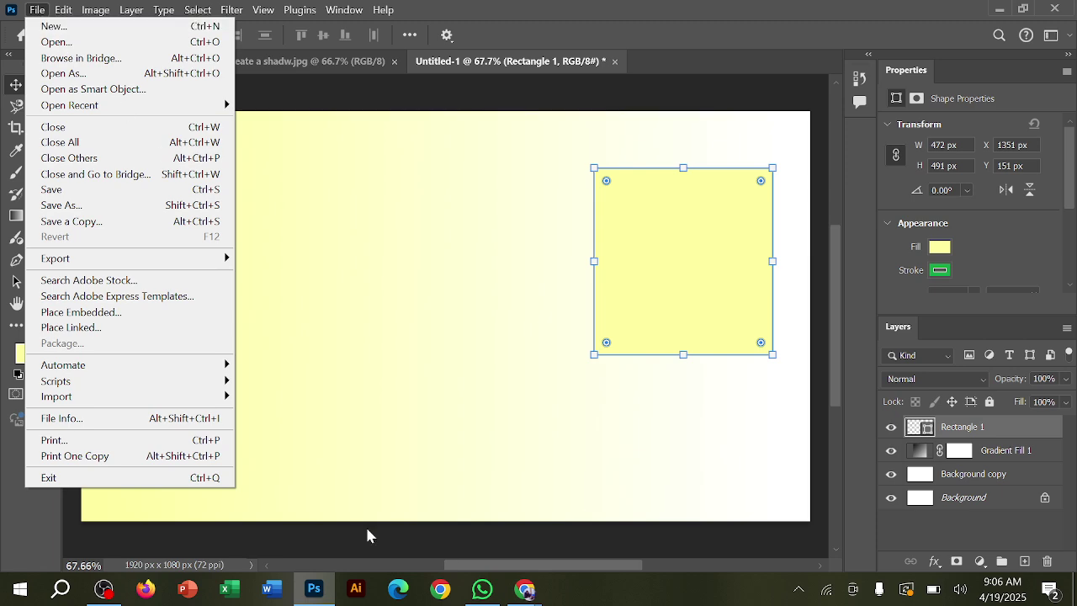
{"action": "mouse_move", "coordinate": [532, 594]}
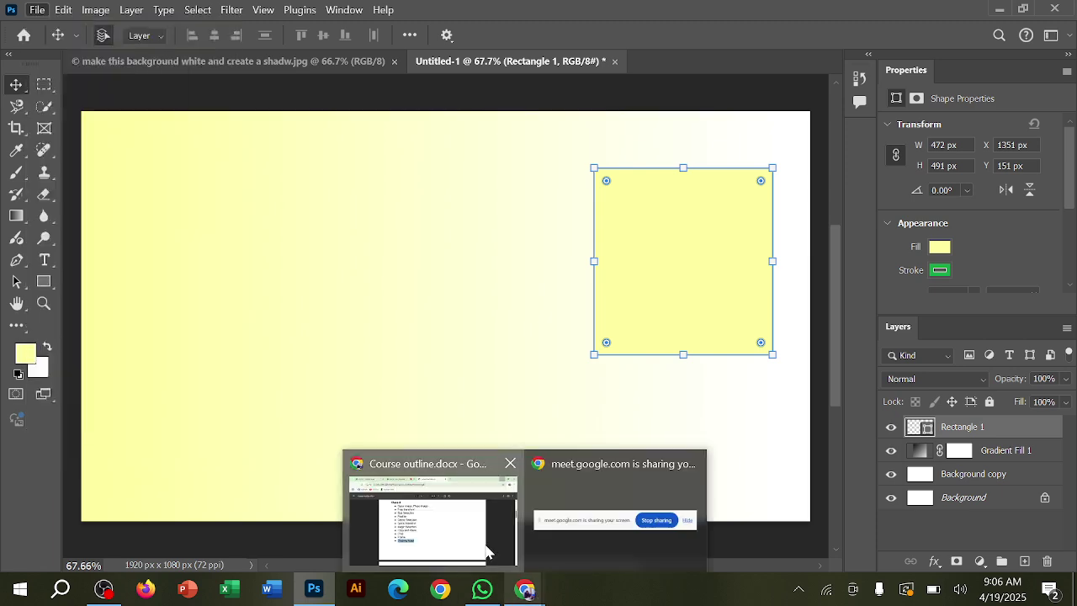
{"action": "left_click", "coordinate": [488, 548]}
{"action": "left_click", "coordinate": [309, 8]}
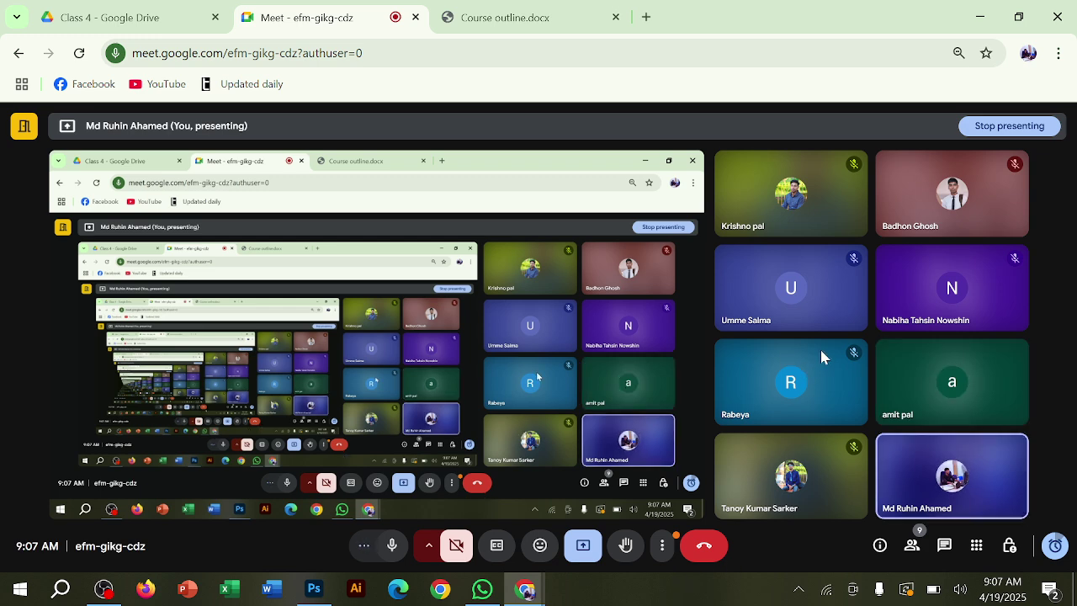
{"action": "left_click", "coordinate": [978, 28]}
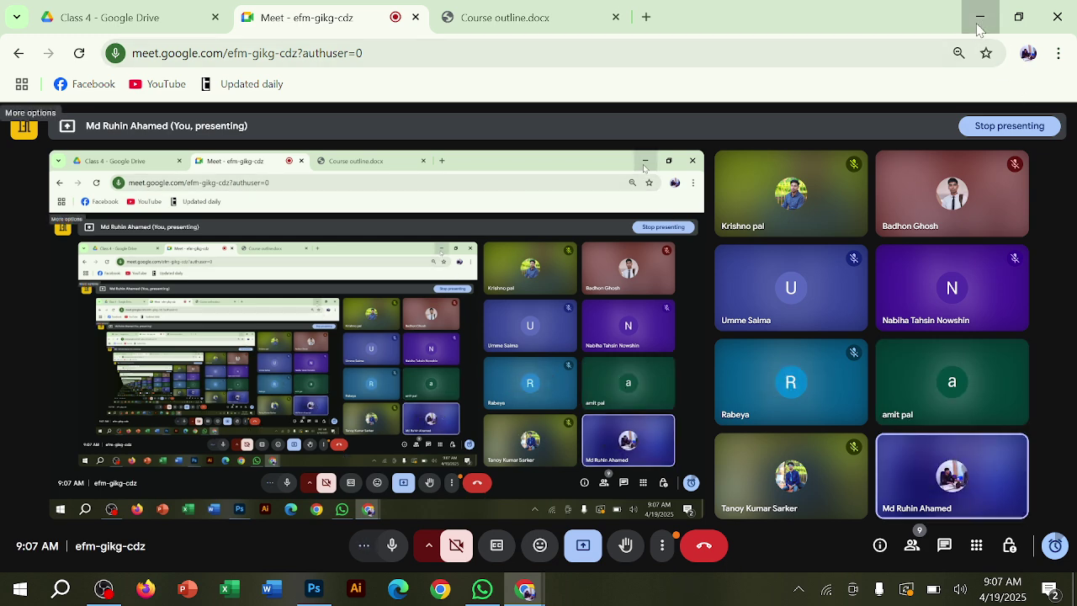
{"action": "left_click", "coordinate": [512, 423]}
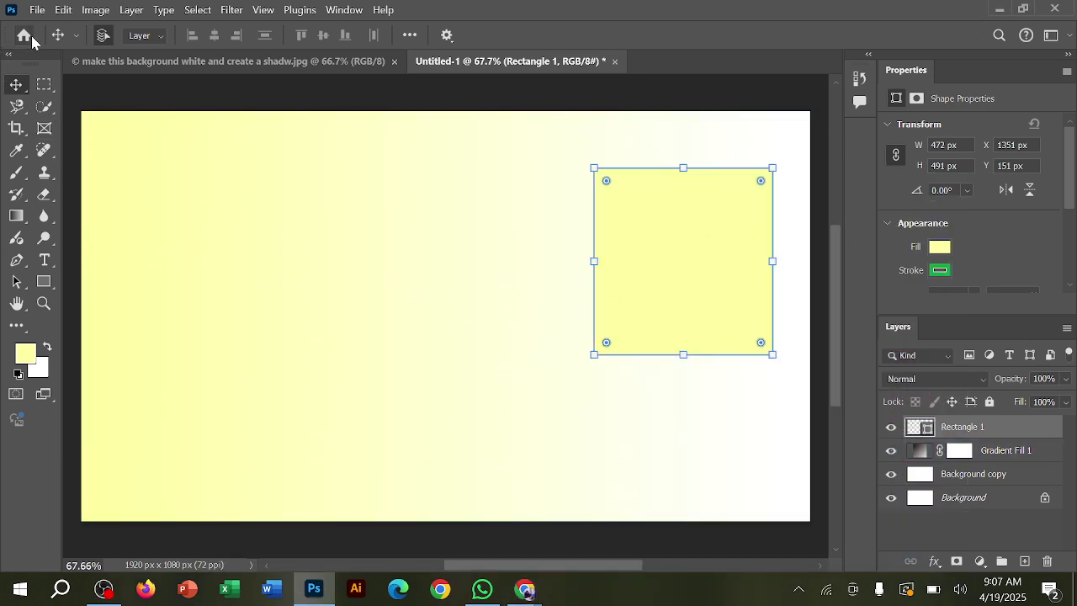
View the open bottle photo document and return to the untitled gradient document
{"action": "left_click", "coordinate": [37, 9]}
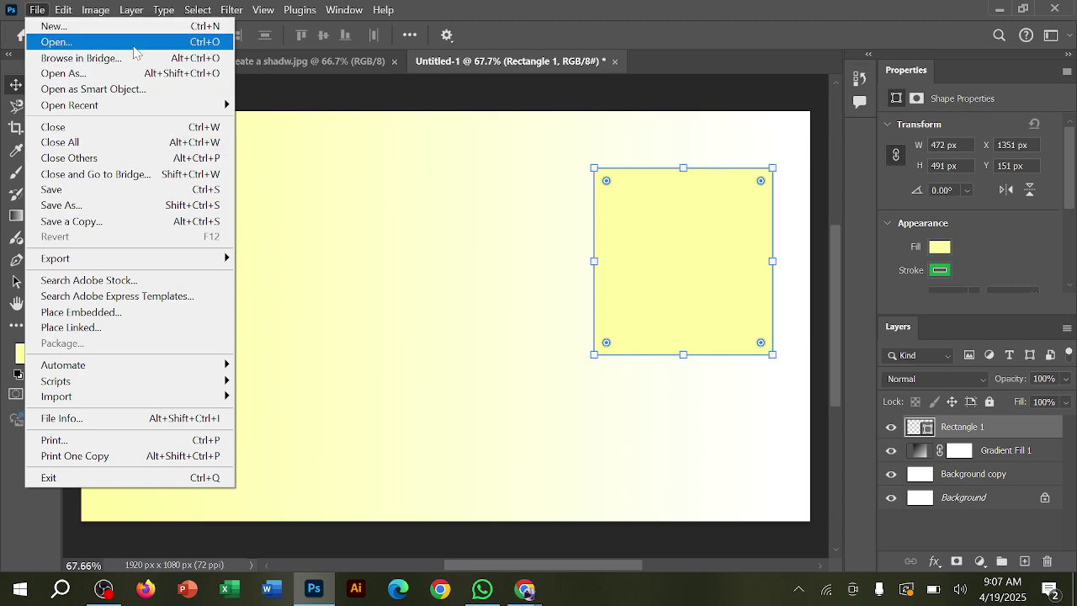
{"action": "left_click", "coordinate": [339, 82]}
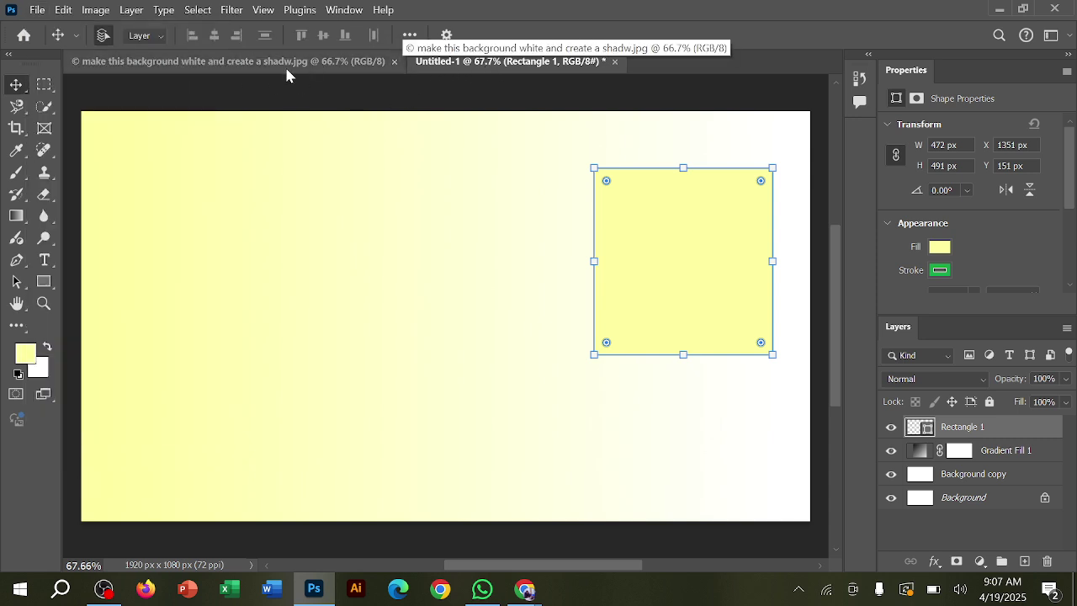
{"action": "left_click", "coordinate": [355, 65]}
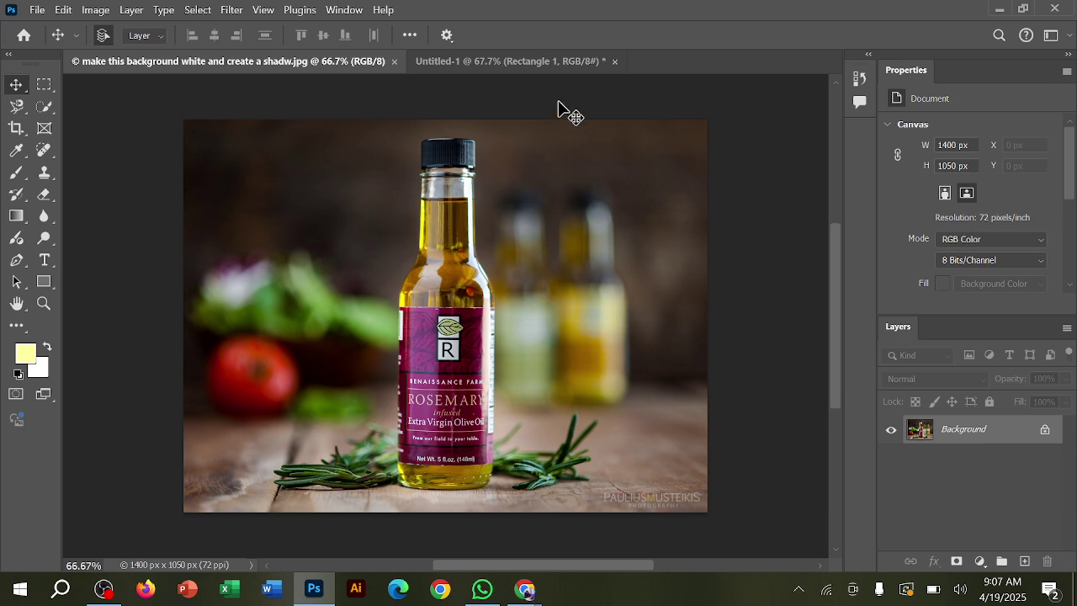
{"action": "left_click", "coordinate": [548, 66]}
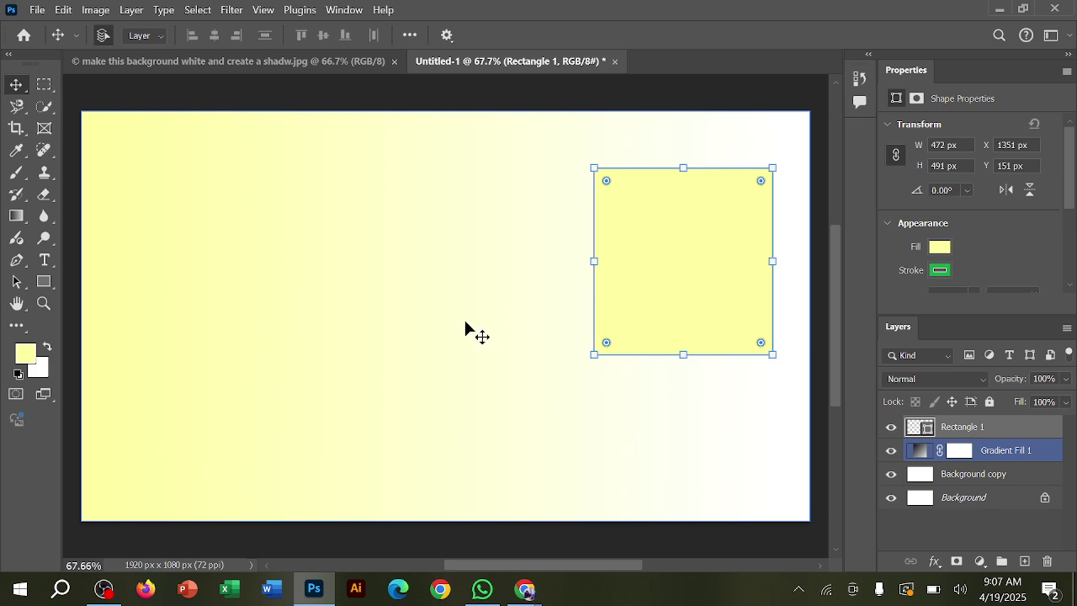
Place the image "make this background white and create a shadw.jpg" from the Downloads folder as an embedded object
{"action": "left_click", "coordinate": [36, 11]}
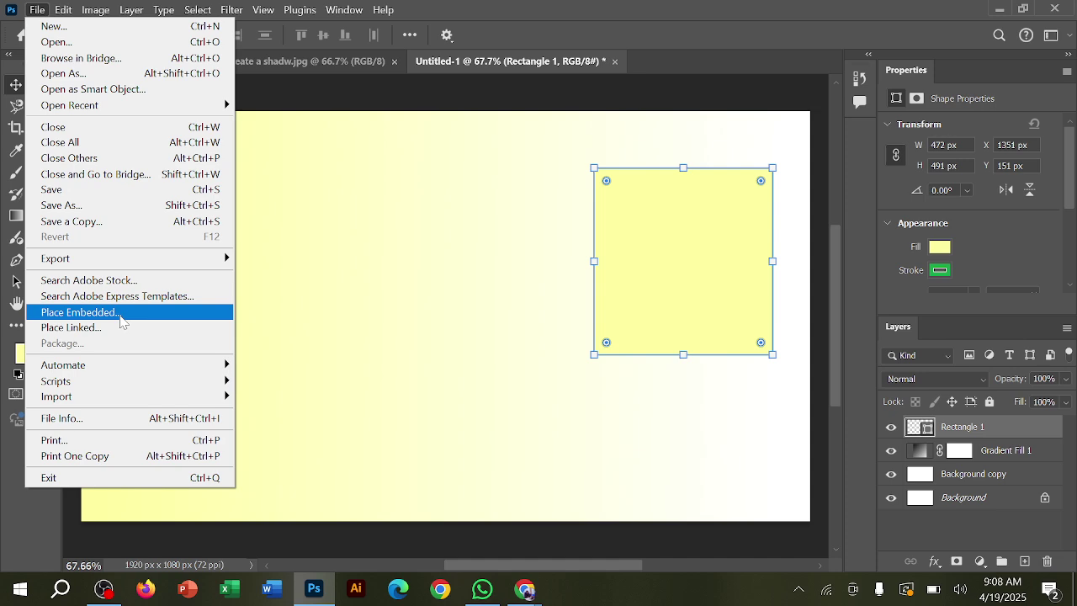
{"action": "left_click", "coordinate": [121, 318]}
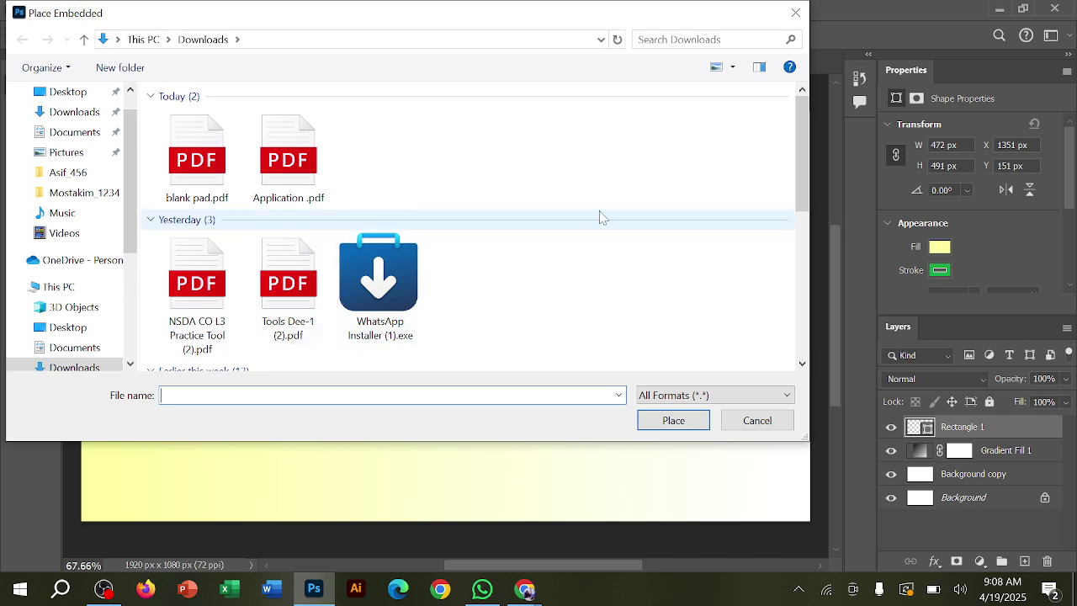
{"action": "scroll", "coordinate": [601, 215], "scroll_direction": "down", "scroll_amount": 1}
{"action": "scroll", "coordinate": [601, 219], "scroll_direction": "down", "scroll_amount": 3}
{"action": "scroll", "coordinate": [613, 240], "scroll_direction": "up", "scroll_amount": 1}
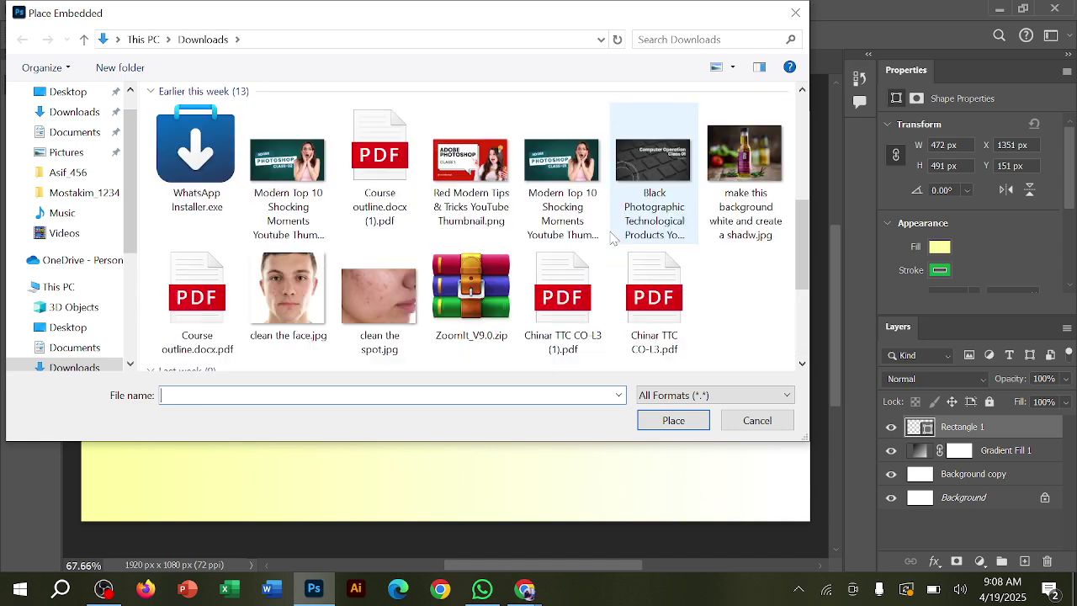
{"action": "scroll", "coordinate": [613, 239], "scroll_direction": "down", "scroll_amount": 3}
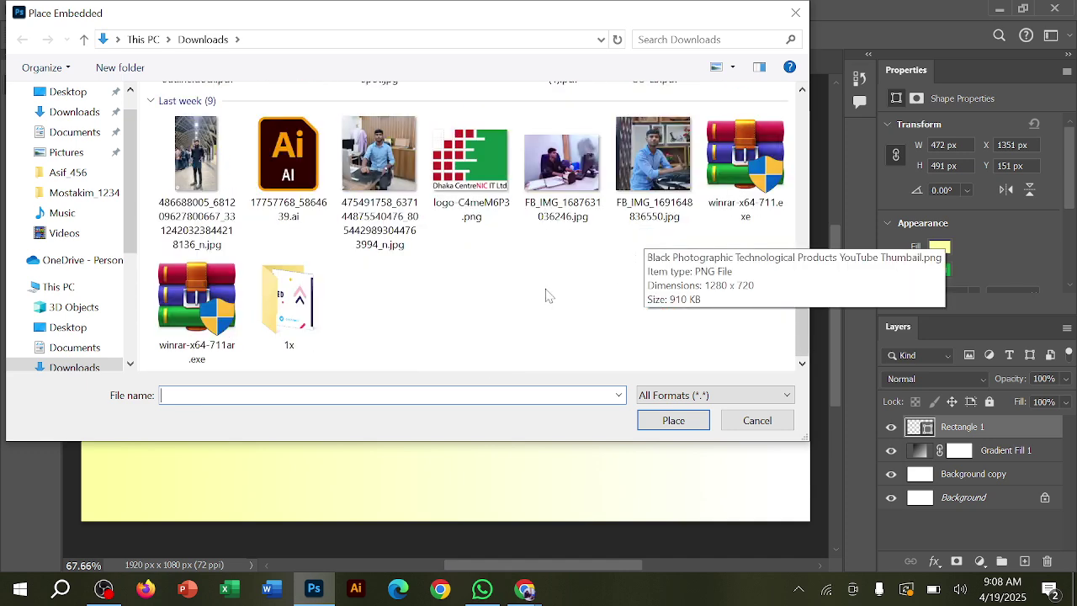
{"action": "scroll", "coordinate": [547, 292], "scroll_direction": "up", "scroll_amount": 8}
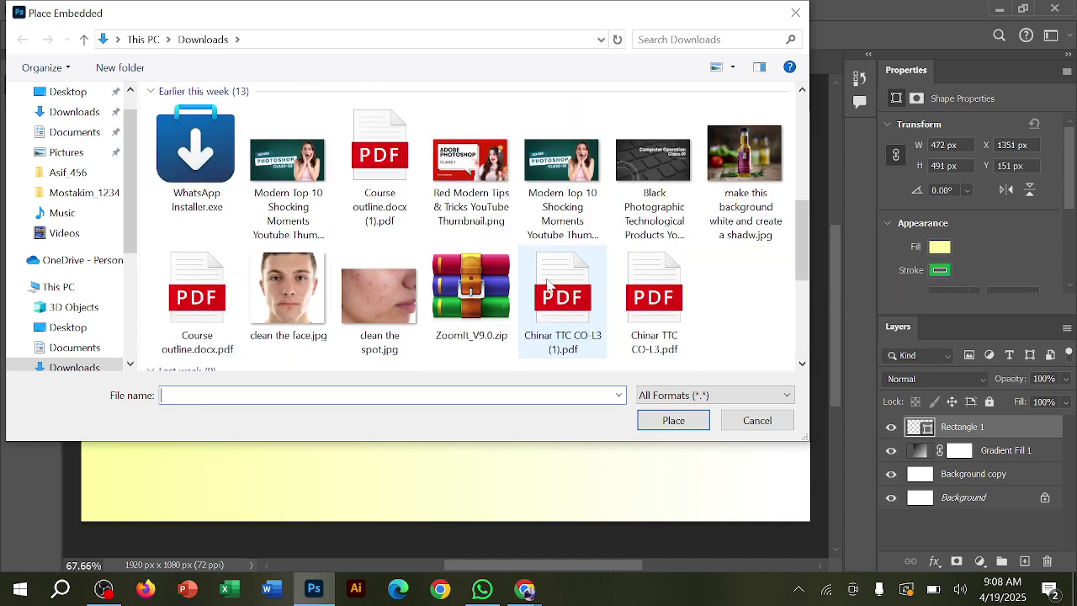
{"action": "scroll", "coordinate": [539, 279], "scroll_direction": "down", "scroll_amount": 3}
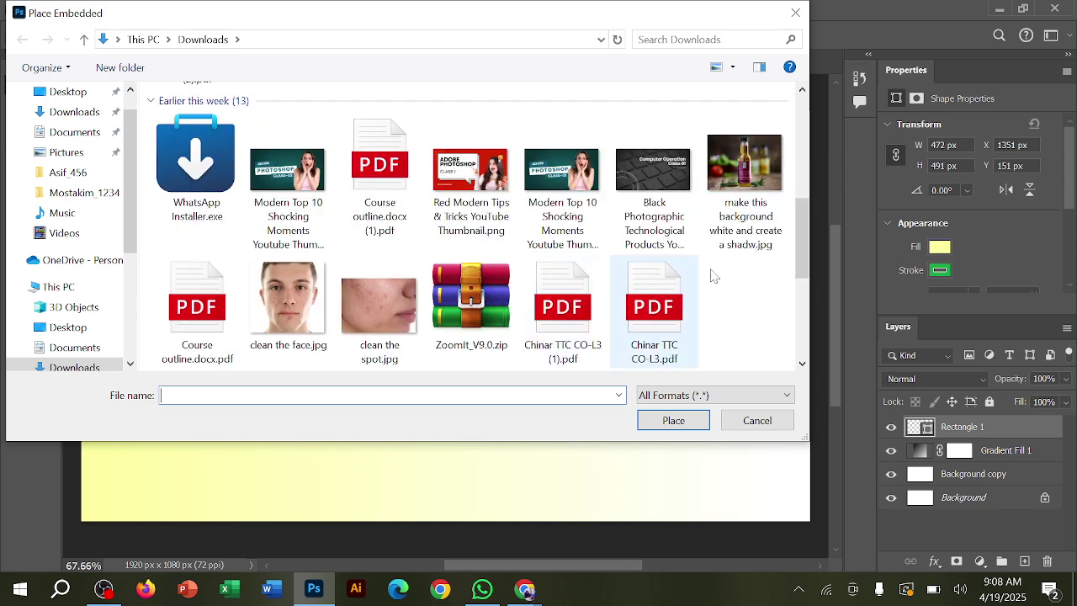
{"action": "left_click", "coordinate": [749, 169]}
{"action": "left_click", "coordinate": [680, 416]}
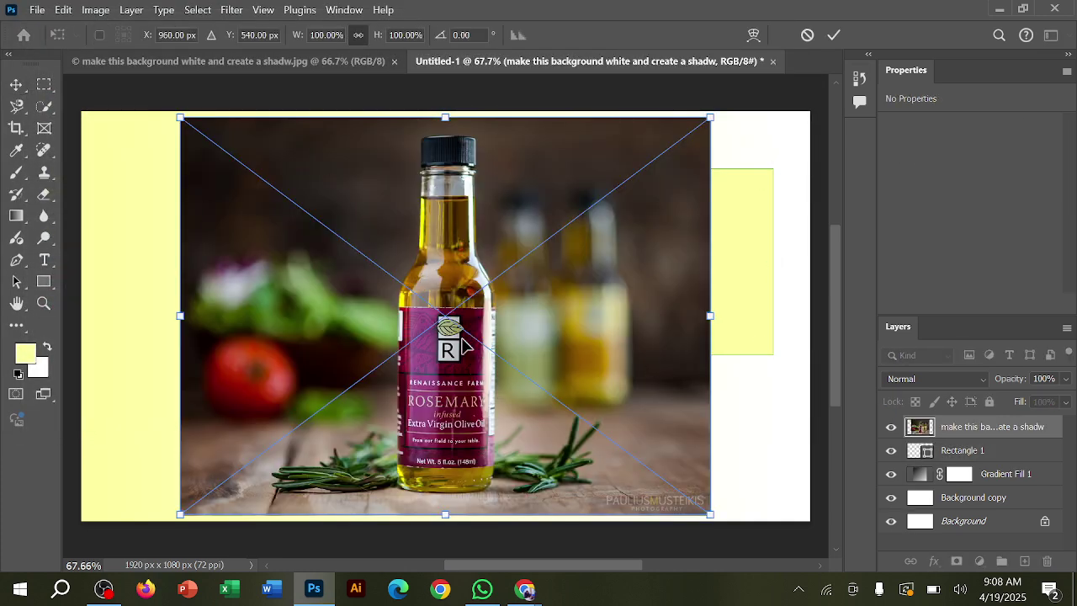
Scale the placed bottle photo to about 47.88% and position it so it covers the yellow rectangle, then deselect it
{"action": "left_click_drag", "start_coordinate": [711, 515], "coordinate": [495, 352]}
{"action": "left_click_drag", "start_coordinate": [468, 283], "coordinate": [729, 296]}
{"action": "left_click_drag", "start_coordinate": [660, 139], "coordinate": [662, 179]}
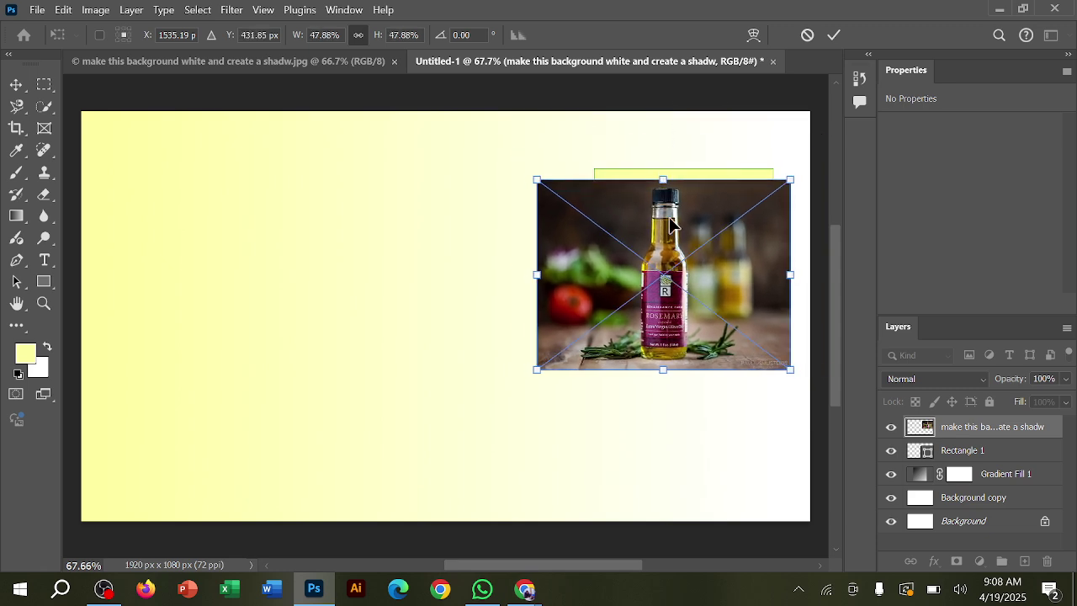
{"action": "left_click_drag", "start_coordinate": [675, 239], "coordinate": [690, 229]}
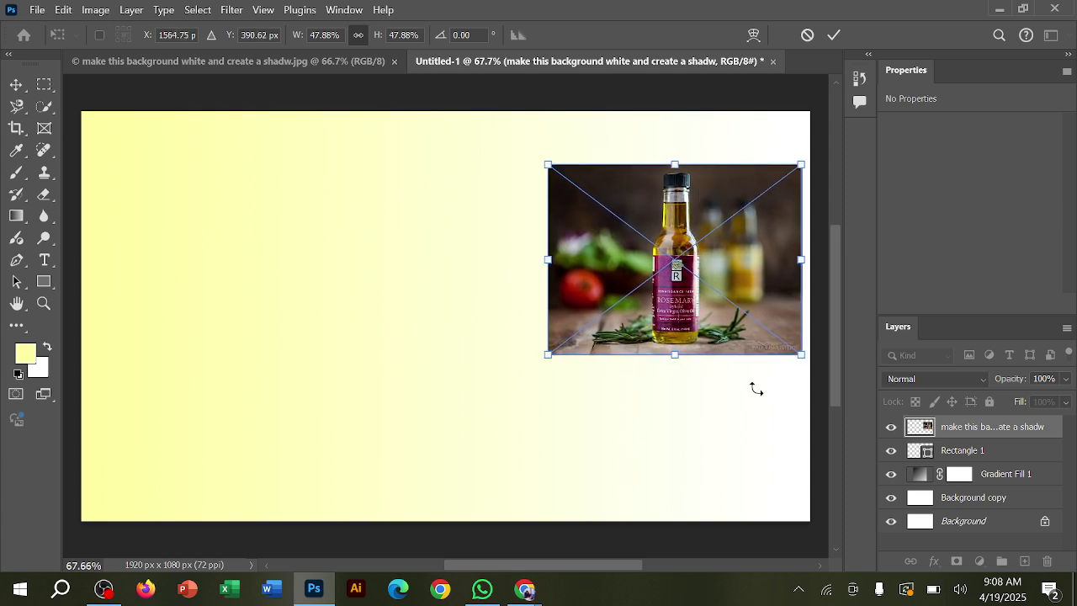
{"action": "left_click", "coordinate": [834, 35]}
{"action": "left_click", "coordinate": [696, 101]}
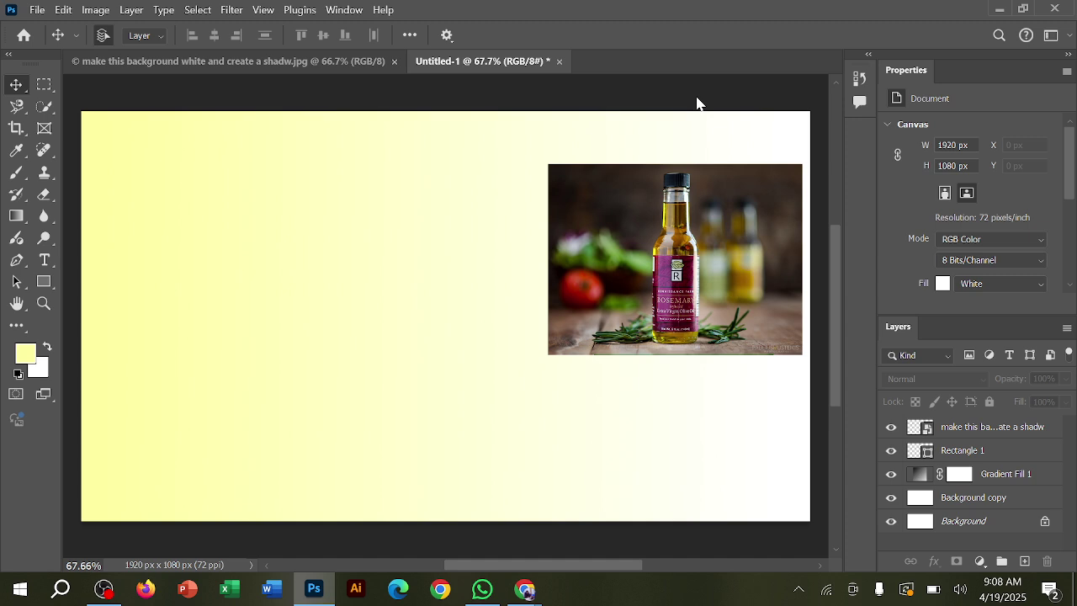
Create a clipping mask from the bottle photo layer onto the rectangle layer beneath it
{"action": "mouse_move", "coordinate": [968, 450]}
{"action": "left_mouse_down"}
{"action": "mouse_move", "coordinate": [985, 452]}
{"action": "mouse_move", "coordinate": [974, 427]}
{"action": "mouse_move", "coordinate": [972, 452]}
{"action": "mouse_move", "coordinate": [754, 234]}
{"action": "mouse_move", "coordinate": [657, 368]}
{"action": "mouse_move", "coordinate": [702, 205]}
{"action": "mouse_move", "coordinate": [966, 444]}
{"action": "mouse_move", "coordinate": [969, 435]}
{"action": "left_mouse_up"}
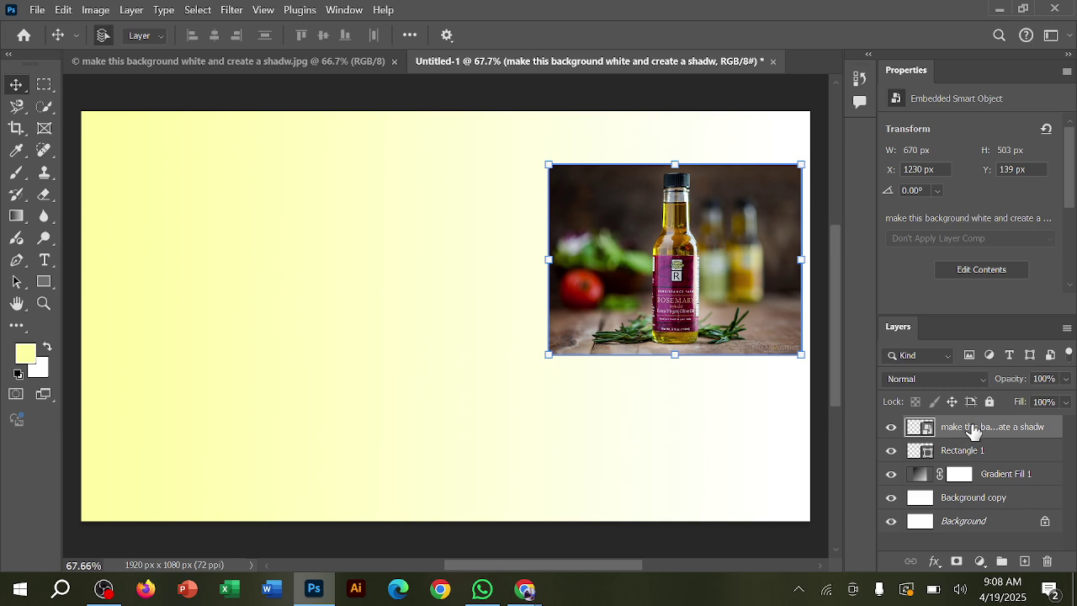
{"action": "right_click", "coordinate": [974, 431]}
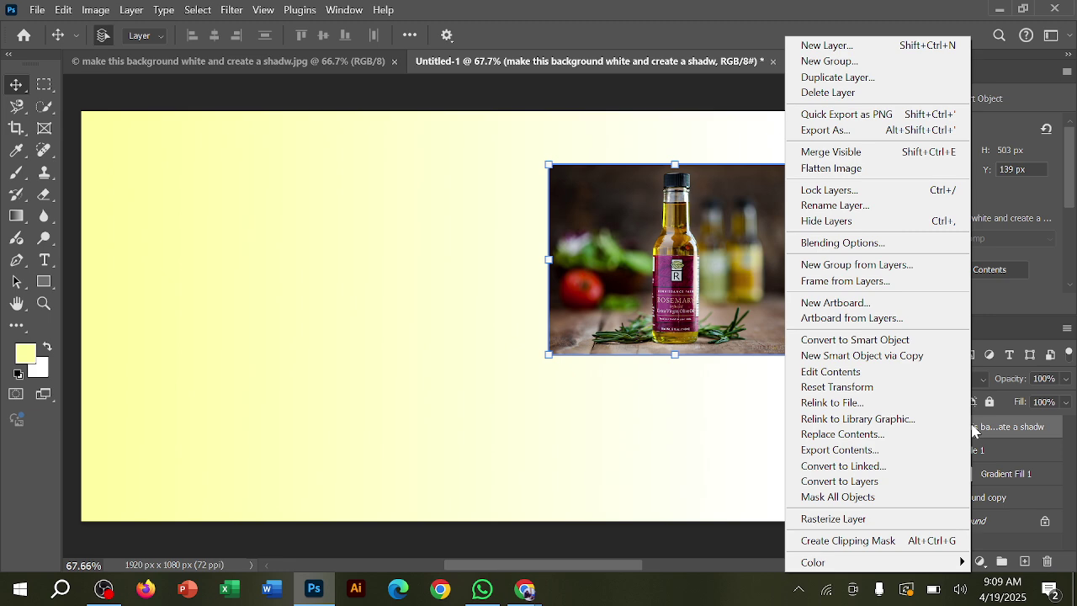
{"action": "left_click", "coordinate": [1001, 428]}
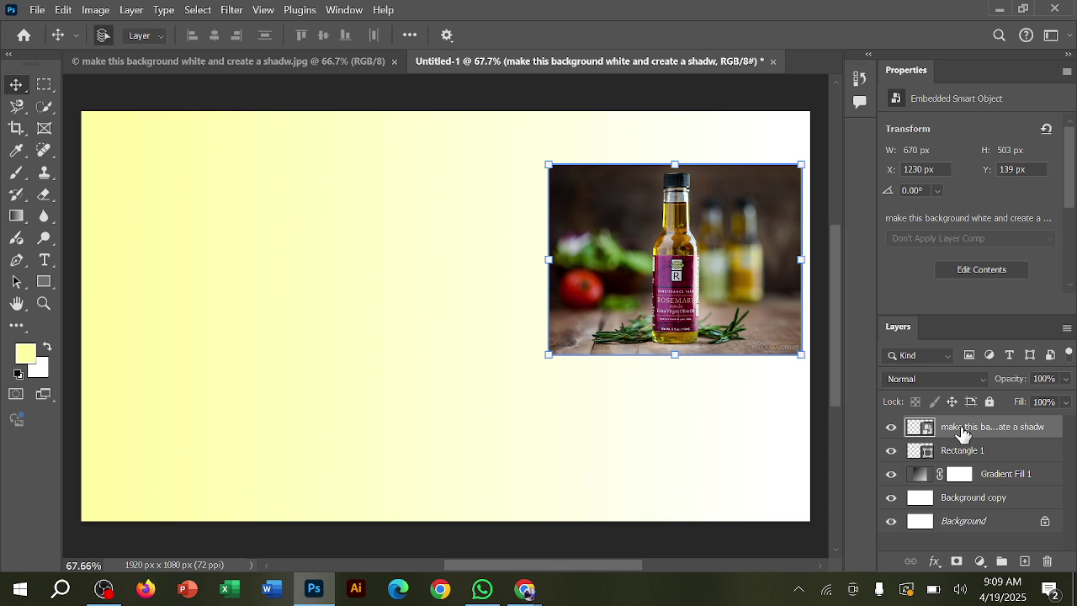
{"action": "right_click", "coordinate": [1020, 436]}
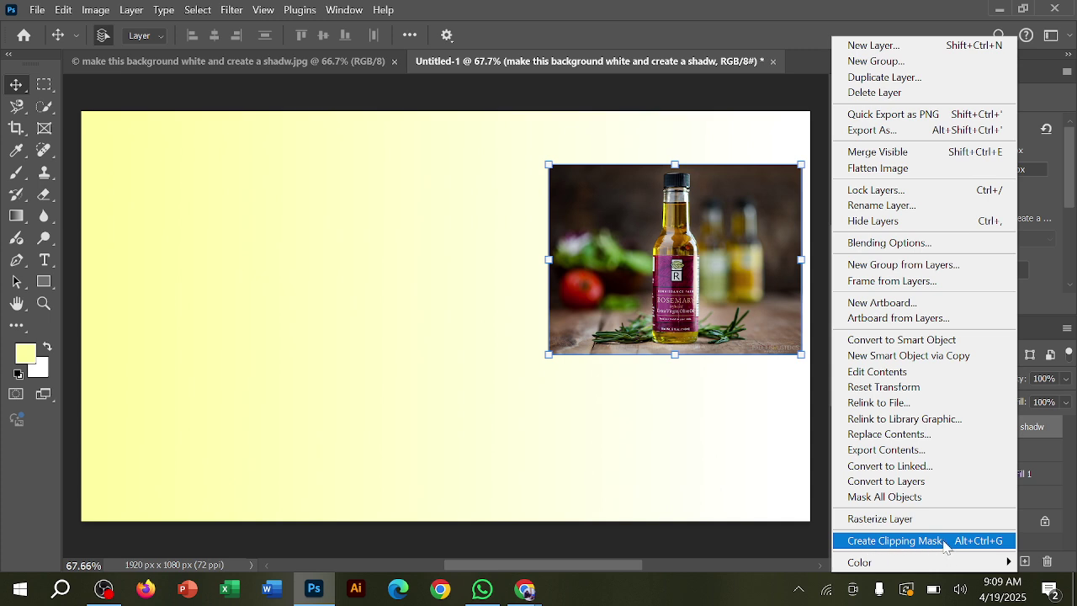
{"action": "left_click", "coordinate": [946, 543]}
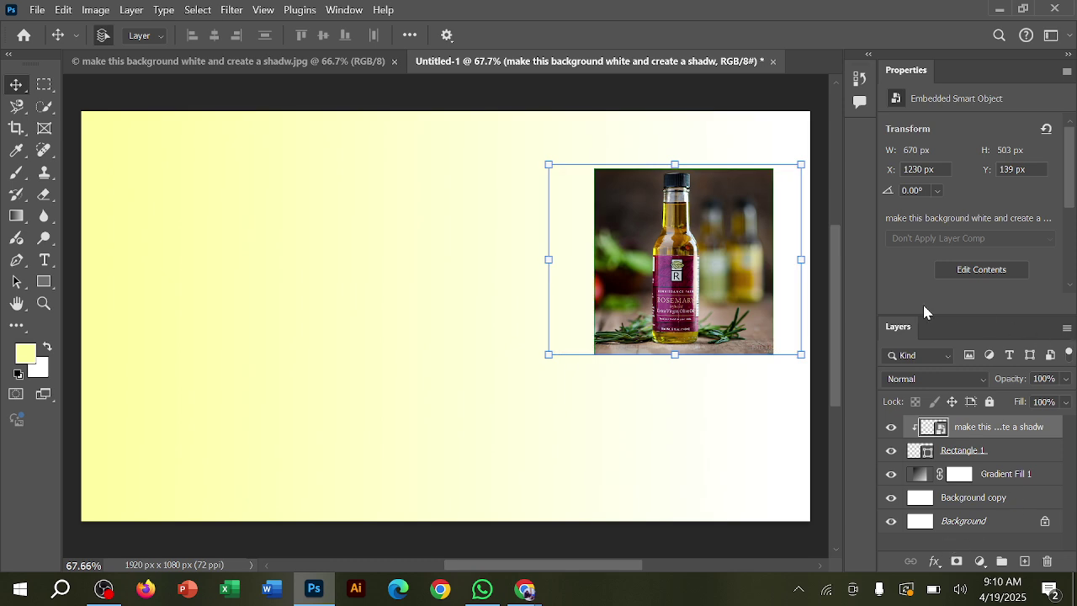
Nudge the clipped bottle photo right within its rectangle to an X position of 1254 px, then deselect it
{"action": "left_click", "coordinate": [702, 450]}
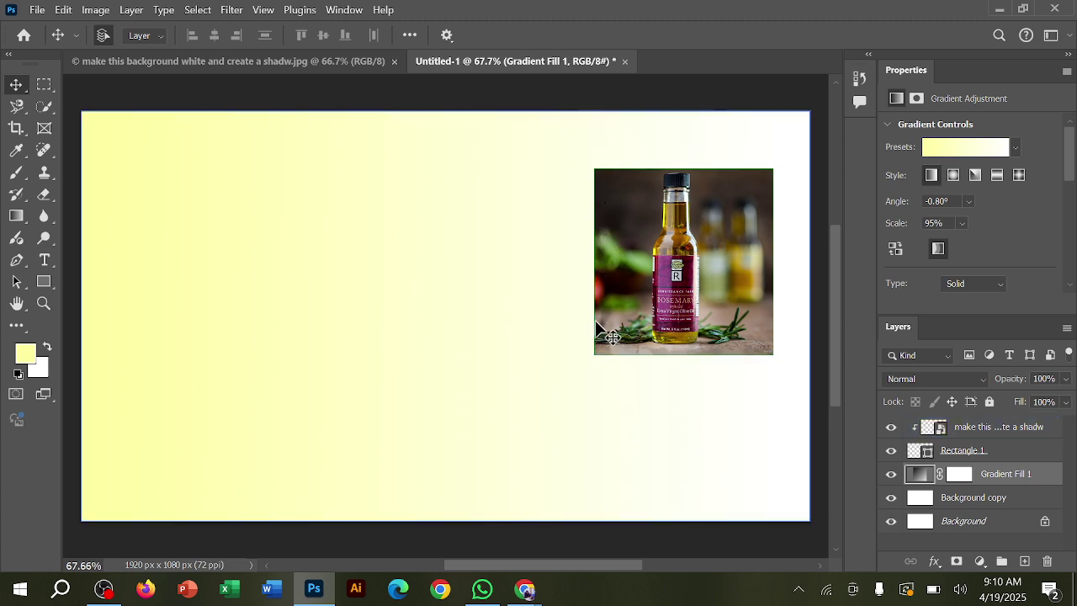
{"action": "left_click", "coordinate": [657, 266]}
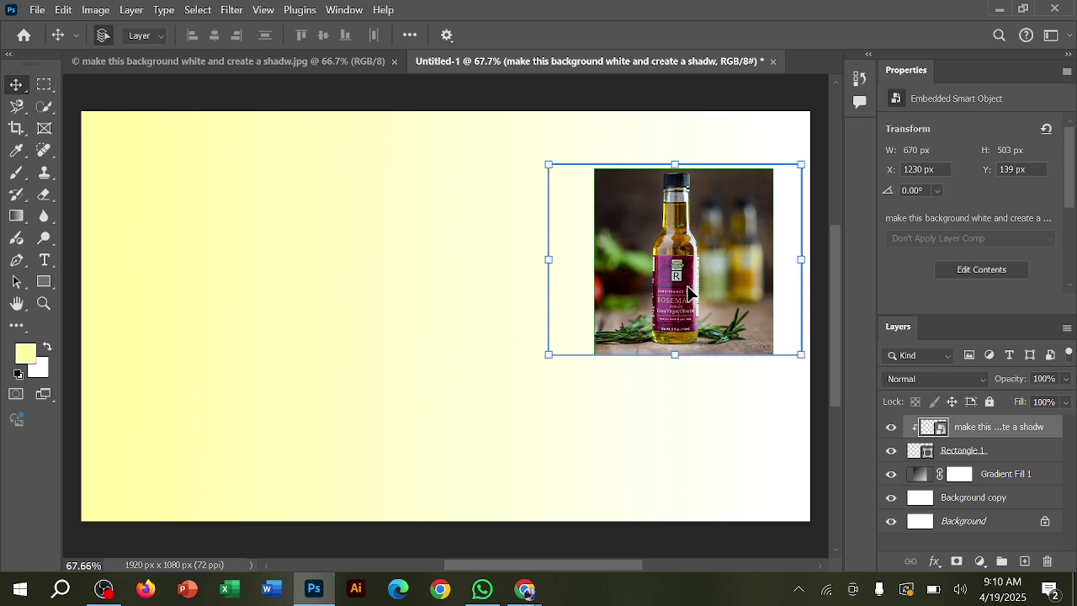
{"action": "key", "text": "Right"}
{"action": "key", "text": "Right"}
{"action": "key", "text": "Right"}
{"action": "key", "text": "Right"}
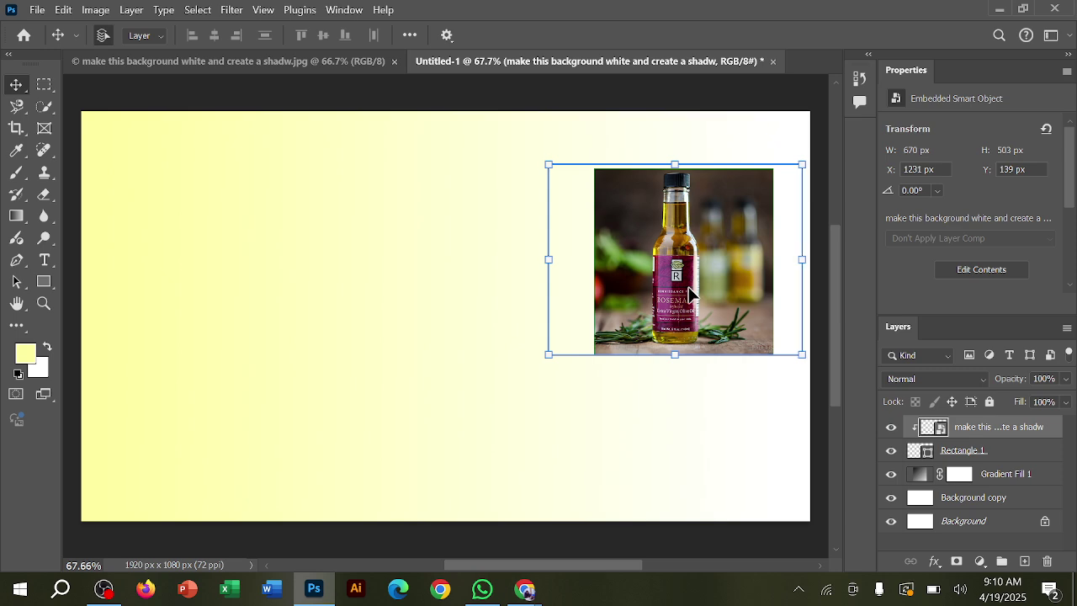
{"action": "key", "text": "Right"}
{"action": "key", "text": "Right"}
{"action": "key", "text": "Right"}
{"action": "key", "text": "Right"}
{"action": "key", "text": "Right"}
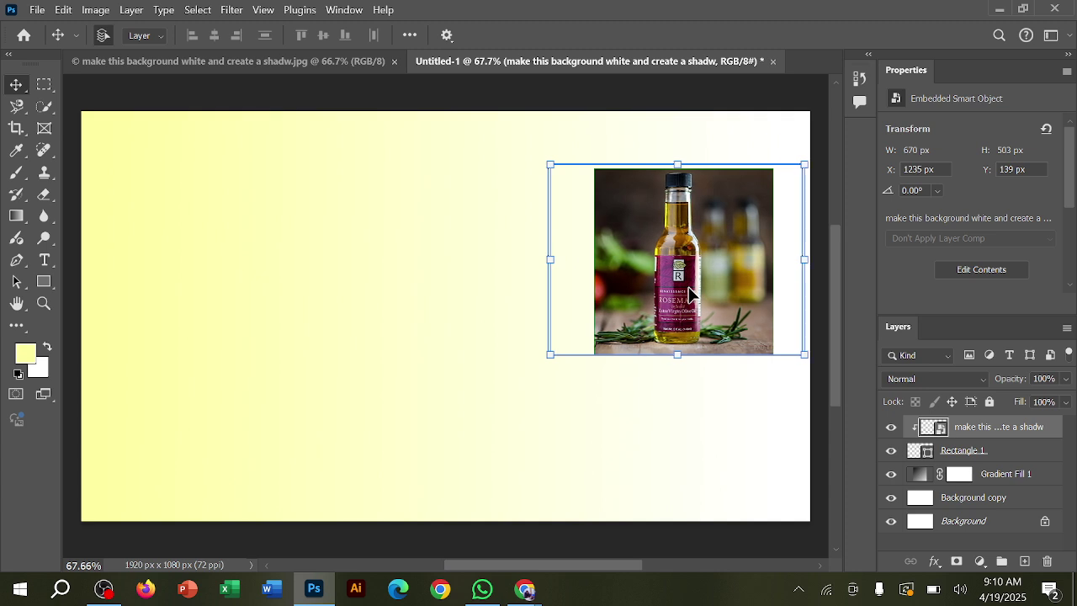
{"action": "key", "text": "Right"}
{"action": "key", "text": "Right"}
{"action": "key", "text": "Right"}
{"action": "key", "text": "Right"}
{"action": "key", "text": "Right"}
{"action": "key", "text": "Right"}
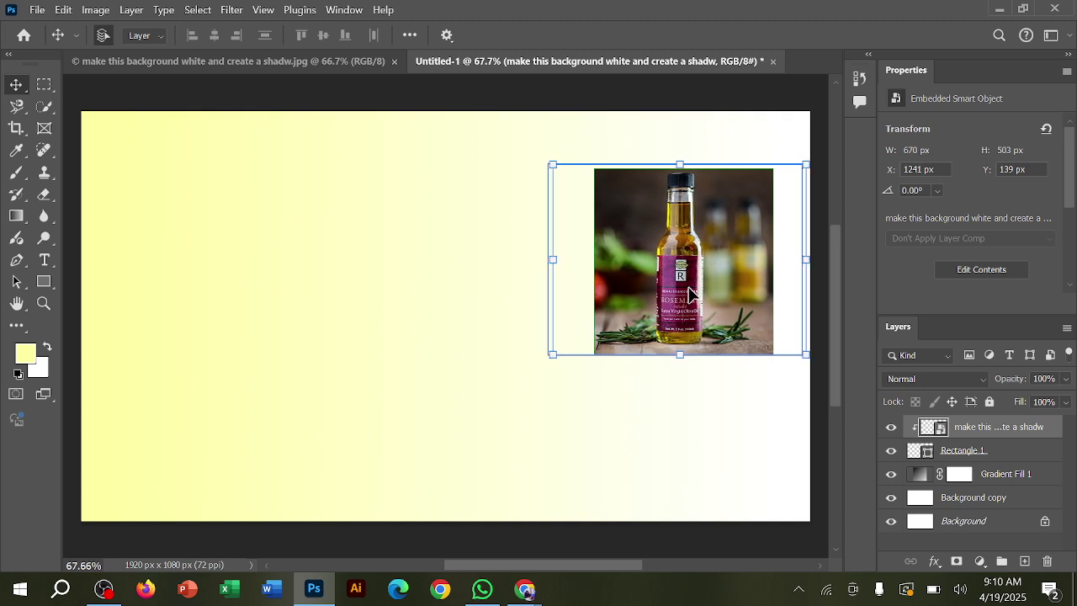
{"action": "key", "text": "Right"}
{"action": "key", "text": "Right"}
{"action": "key", "text": "Right"}
{"action": "key", "text": "Right"}
{"action": "key", "text": "Right"}
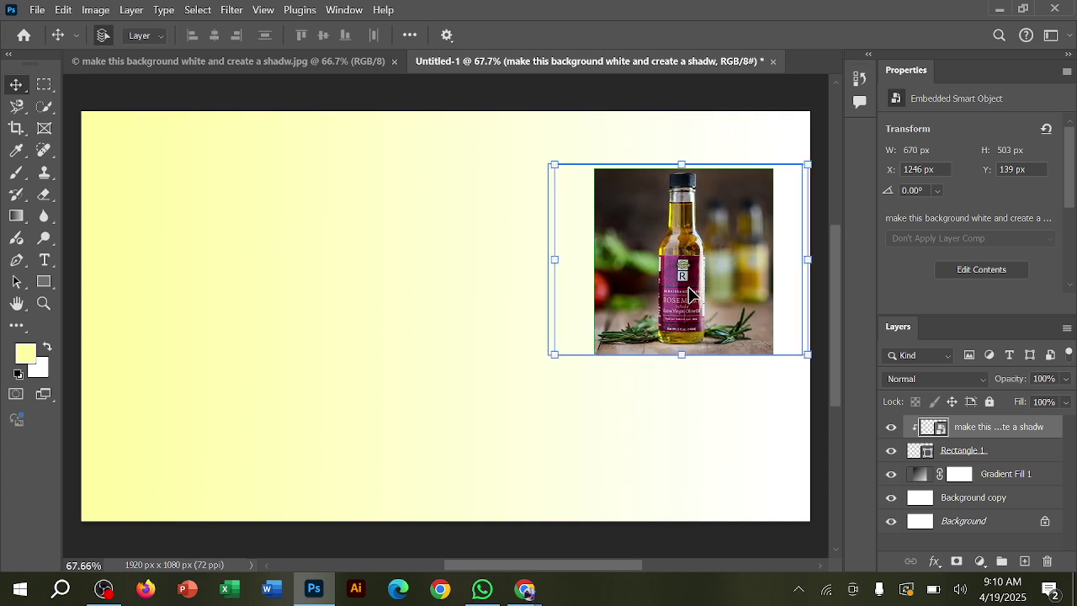
{"action": "key", "text": "Right"}
{"action": "key", "text": "Right"}
{"action": "key", "text": "Right"}
{"action": "key", "text": "Right"}
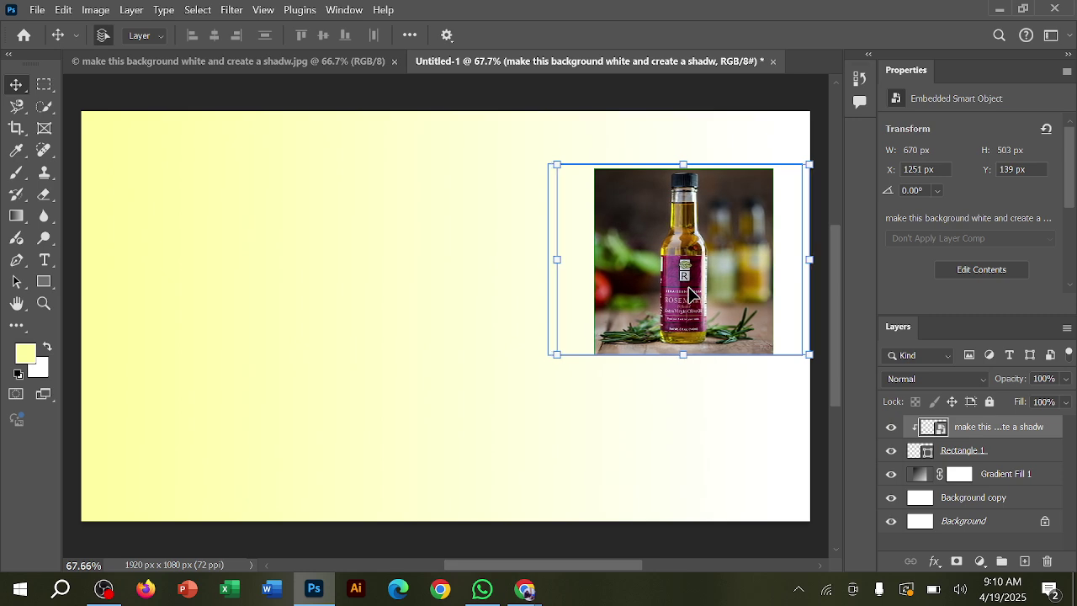
{"action": "left_click", "coordinate": [586, 262]}
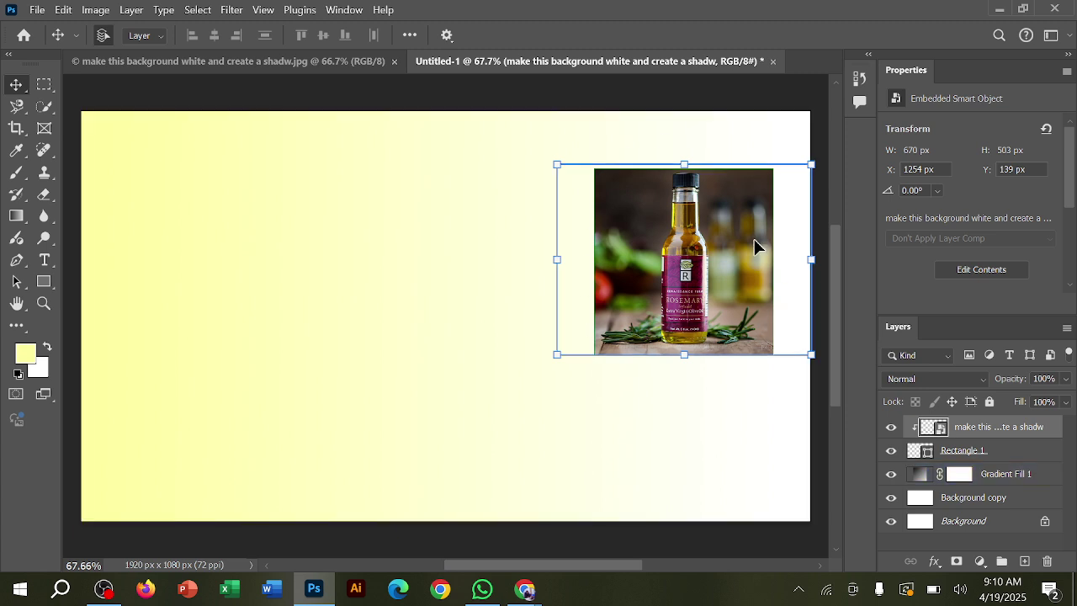
{"action": "left_click", "coordinate": [686, 108]}
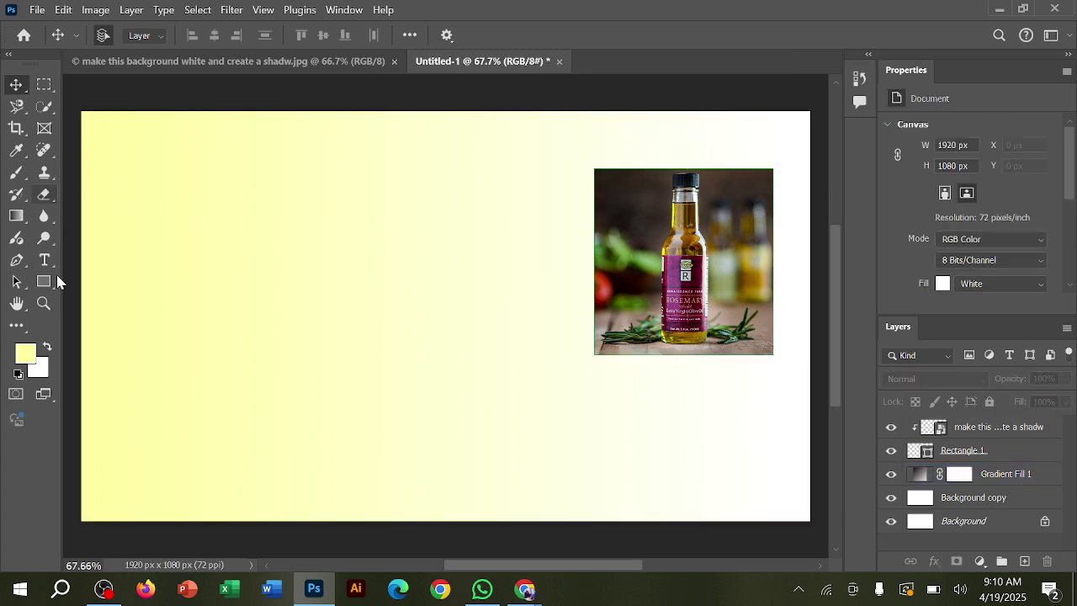
Draw a rectangle about 522 by 541 px around the clipped bottle photo and set its fill to No Color
{"action": "left_click", "coordinate": [46, 282]}
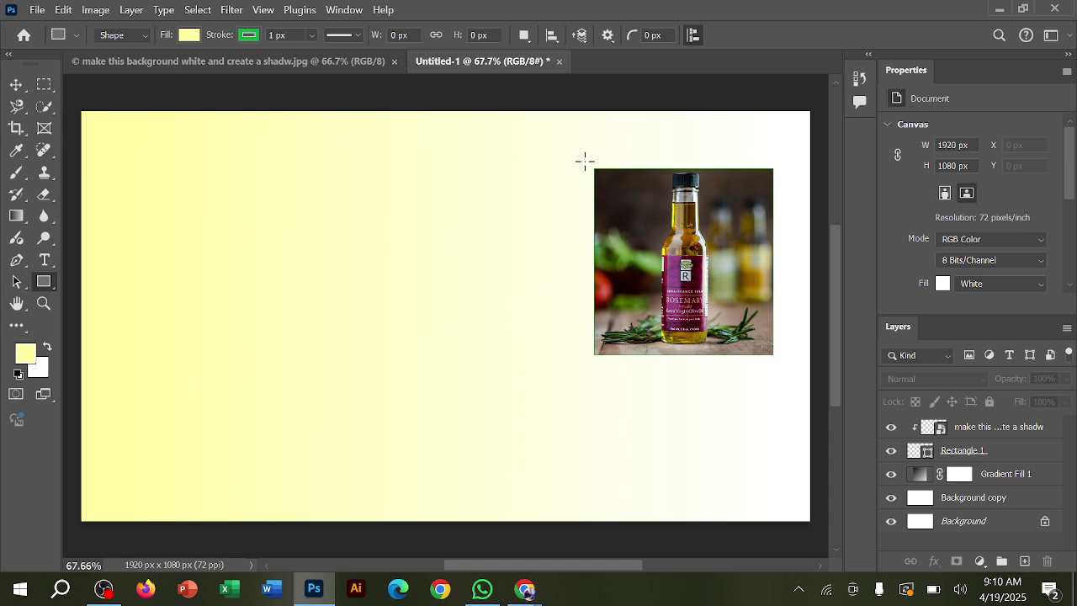
{"action": "left_click_drag", "start_coordinate": [585, 161], "coordinate": [783, 366]}
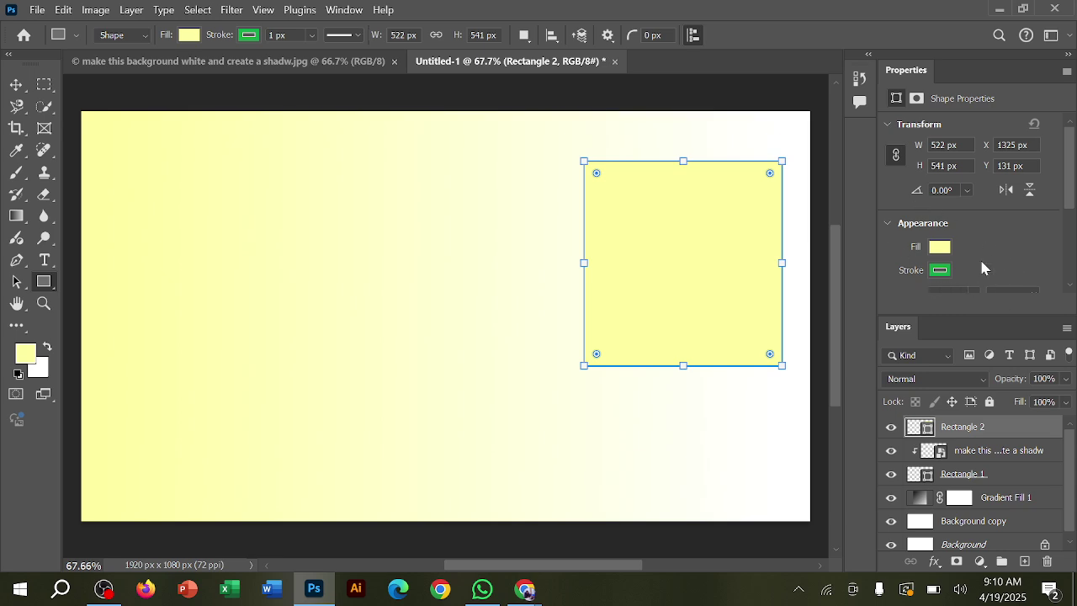
{"action": "left_click", "coordinate": [940, 248]}
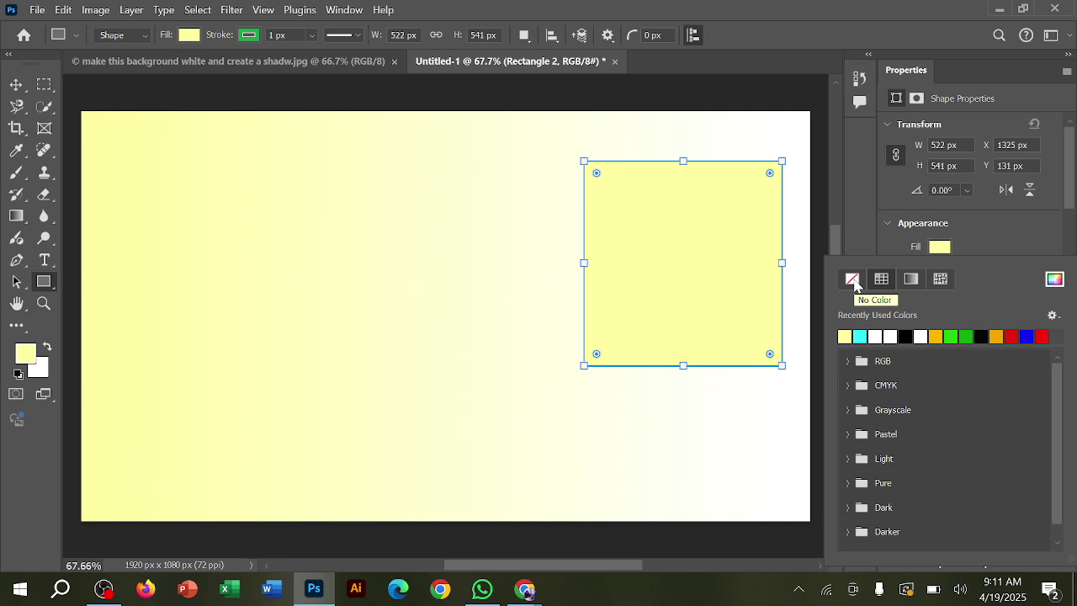
{"action": "left_click", "coordinate": [899, 244]}
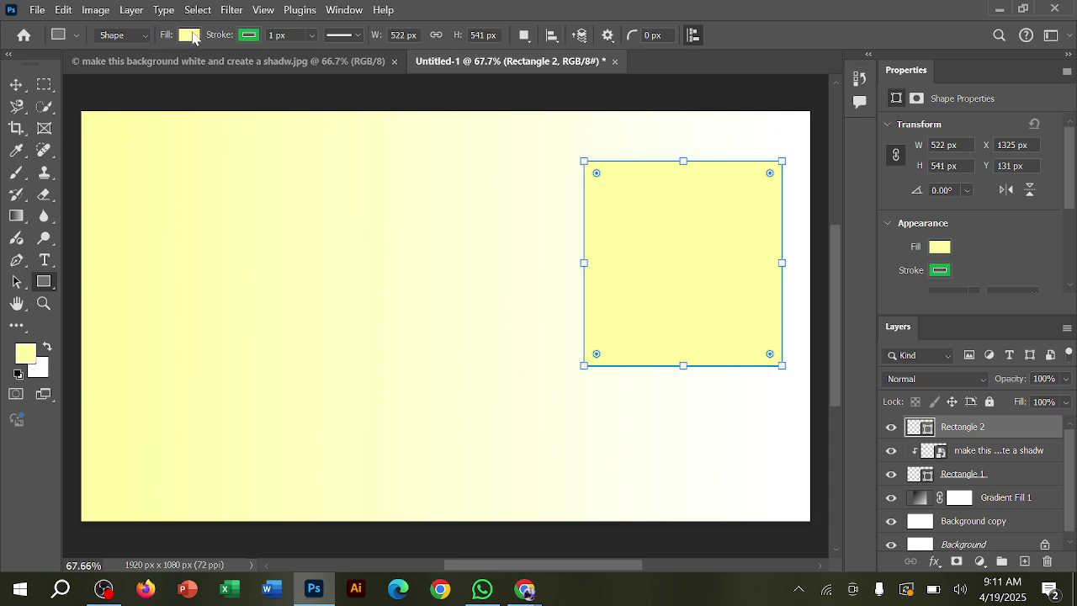
{"action": "left_click", "coordinate": [190, 40]}
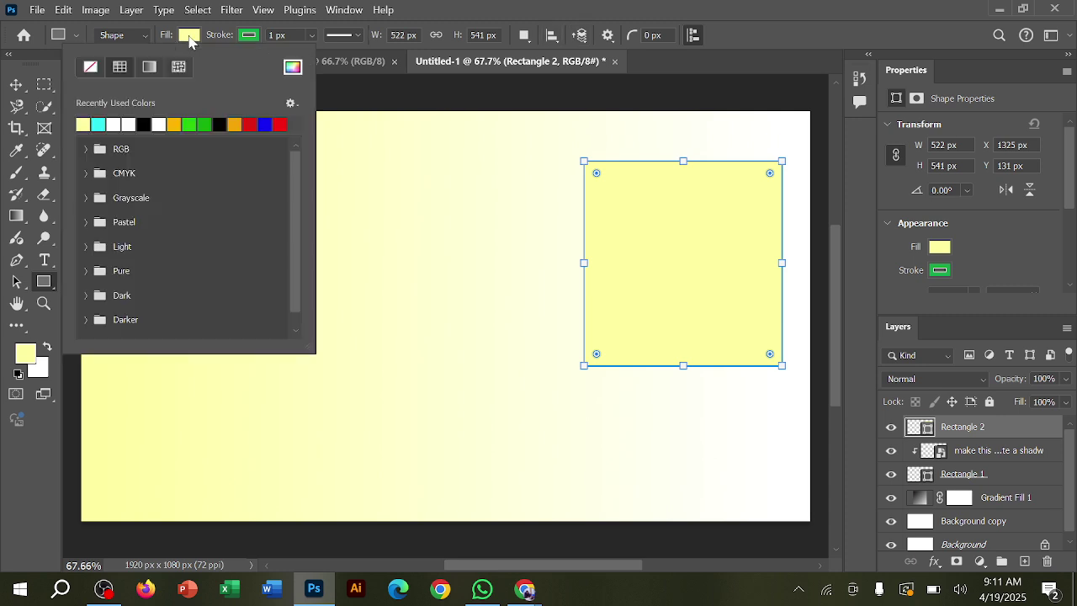
{"action": "left_click", "coordinate": [92, 71]}
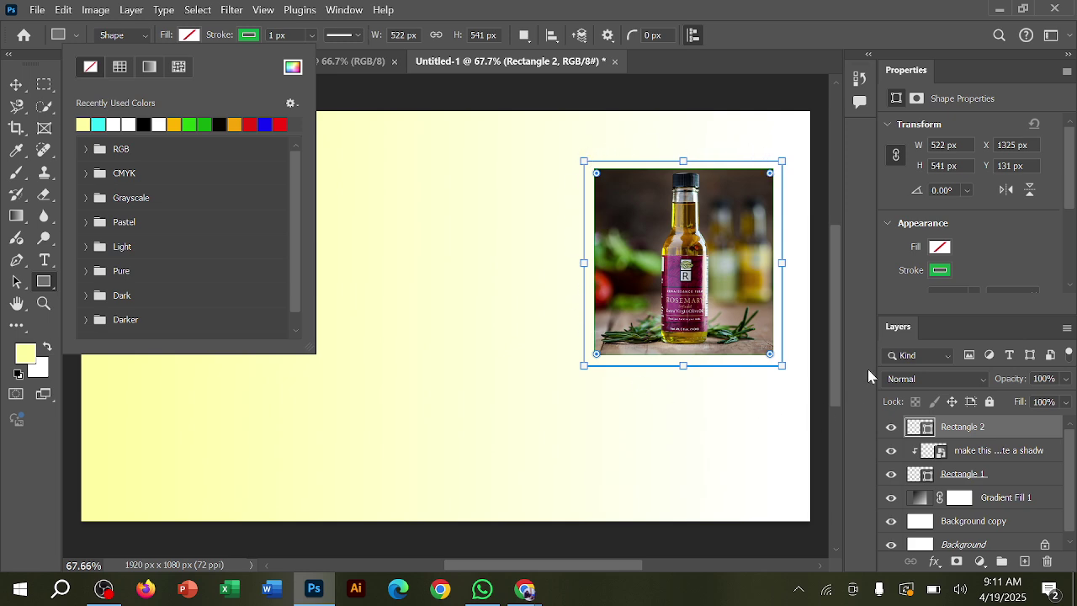
Set the new outer rectangle's stroke colour to black
{"action": "left_click", "coordinate": [245, 38]}
{"action": "left_click", "coordinate": [245, 38]}
{"action": "left_click", "coordinate": [249, 38]}
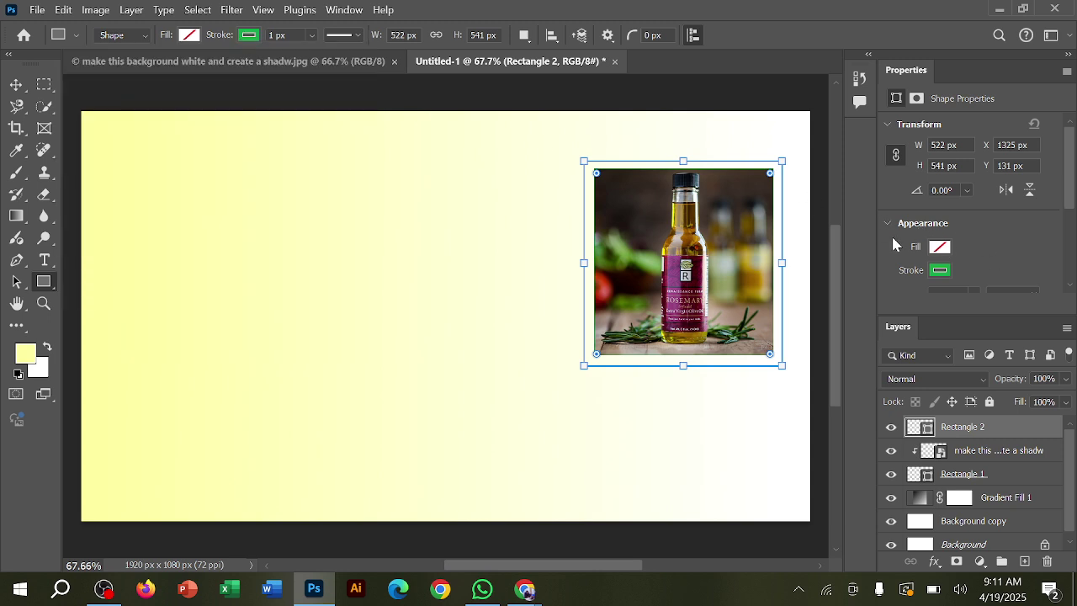
{"action": "left_click", "coordinate": [933, 271]}
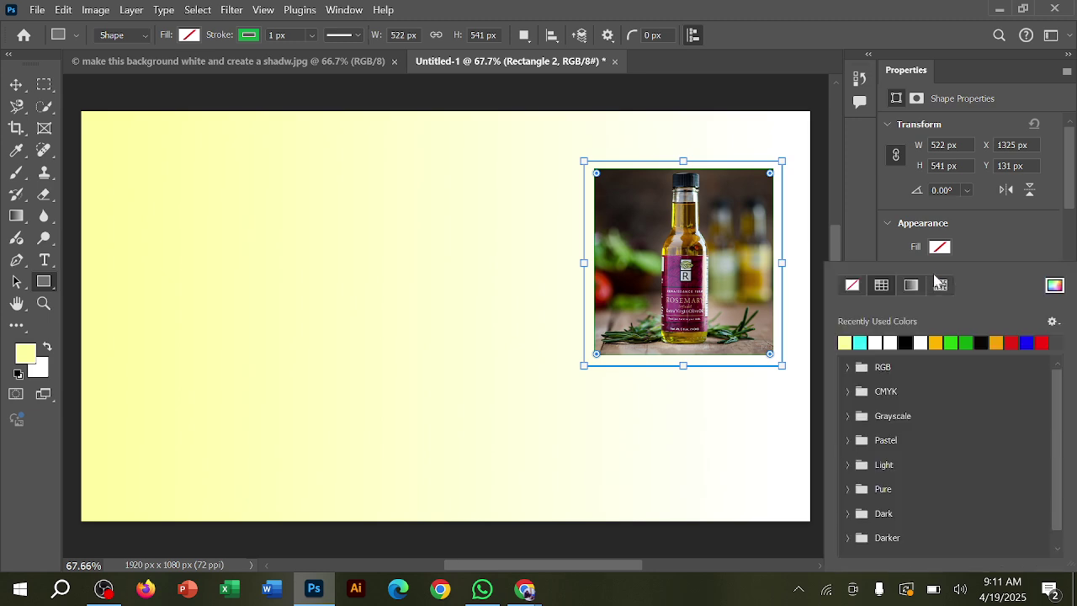
{"action": "left_click", "coordinate": [990, 249]}
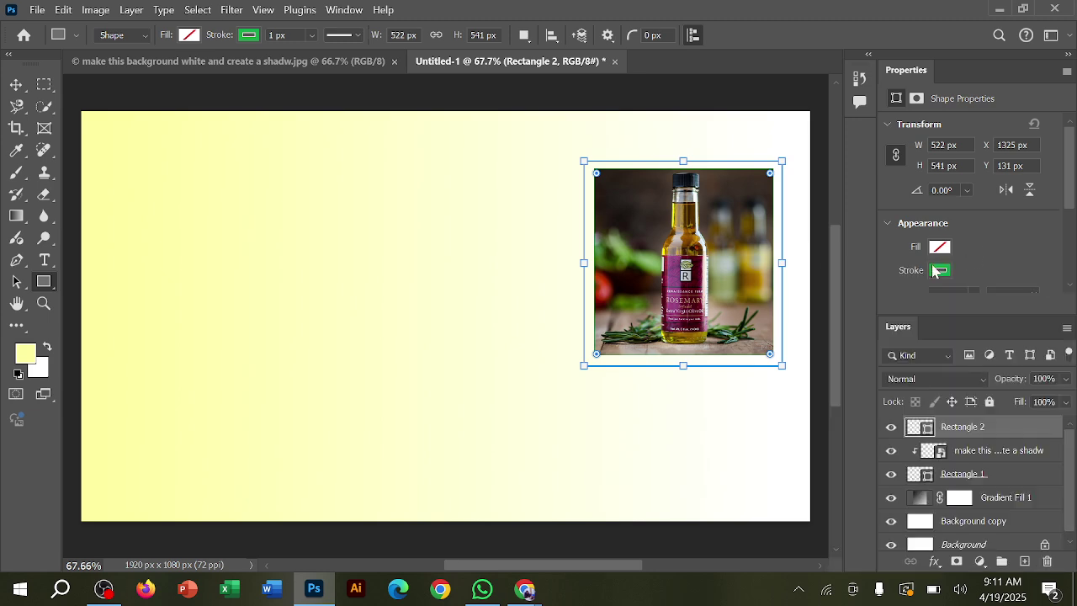
{"action": "left_click", "coordinate": [936, 271]}
{"action": "left_click", "coordinate": [981, 342]}
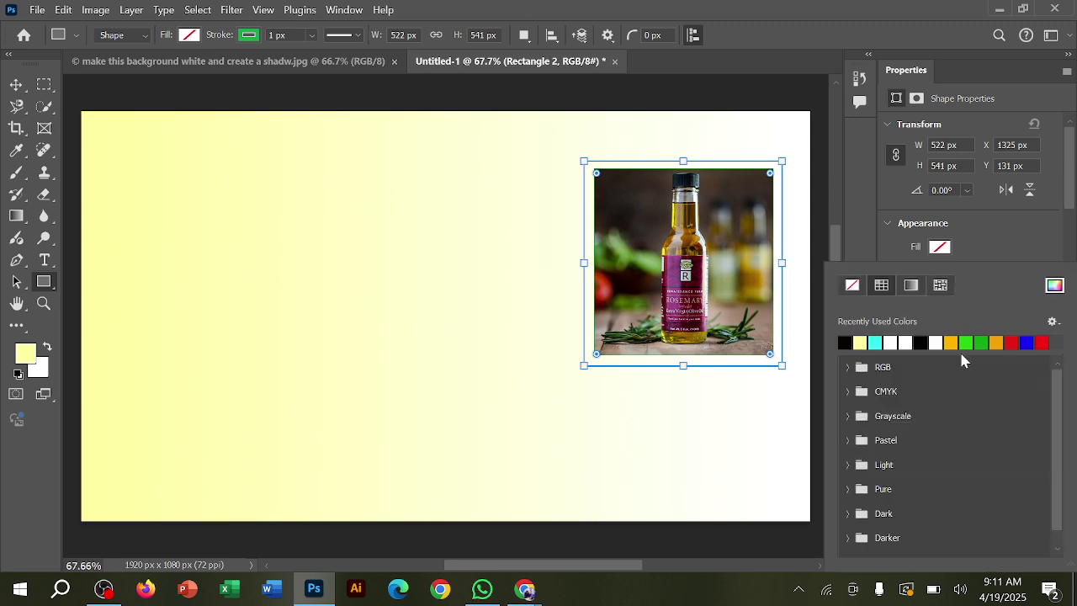
{"action": "left_click", "coordinate": [977, 251]}
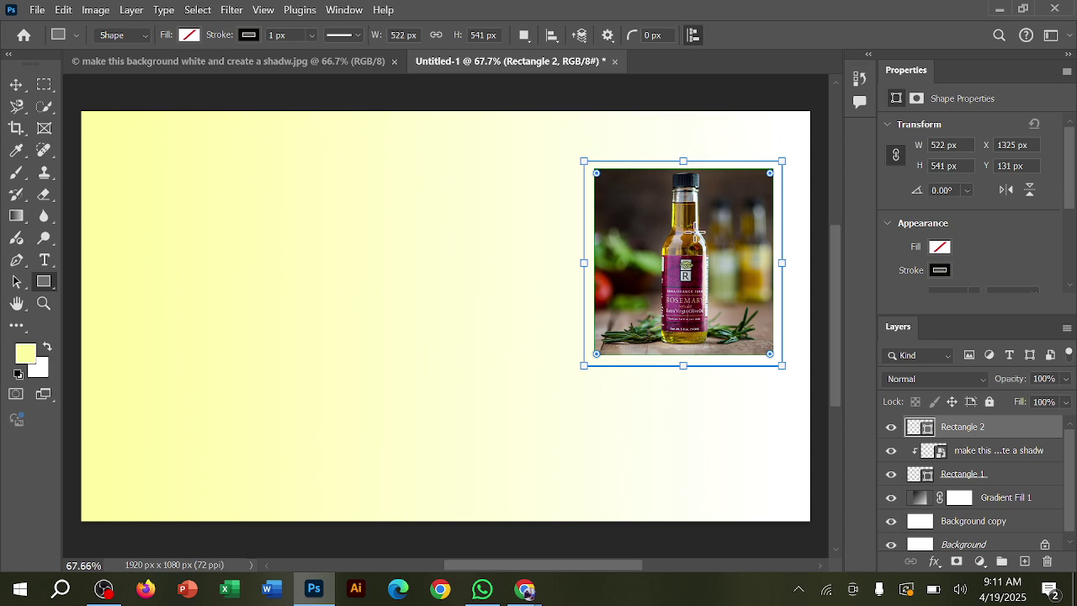
Increase the outer rectangle's stroke width to about 10.2 px, then deselect the shape
{"action": "scroll", "coordinate": [998, 247], "scroll_direction": "down", "scroll_amount": 3}
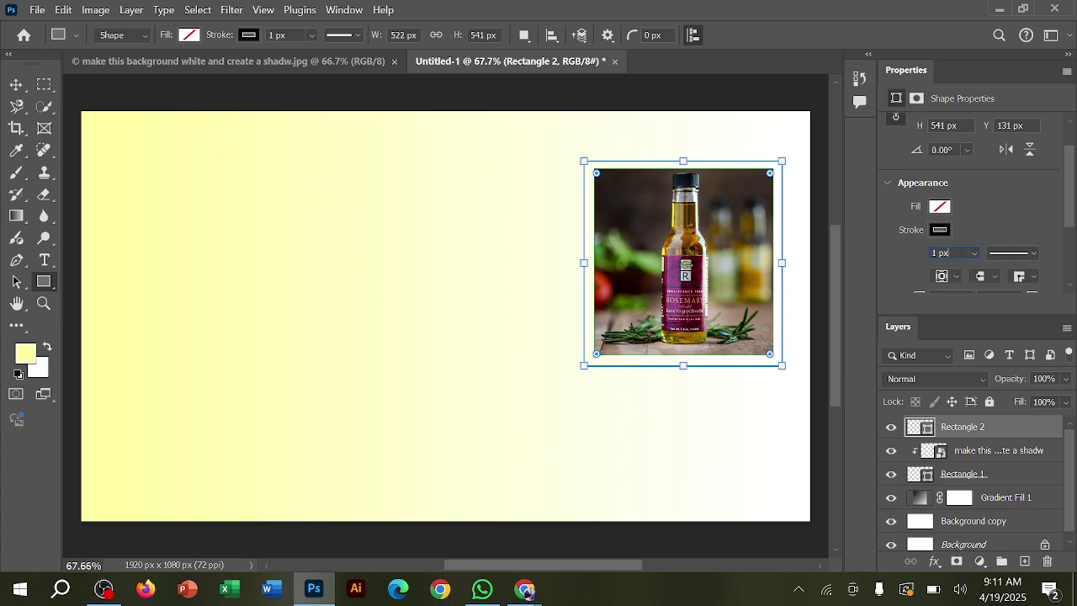
{"action": "left_click", "coordinate": [939, 253]}
{"action": "left_click", "coordinate": [976, 254]}
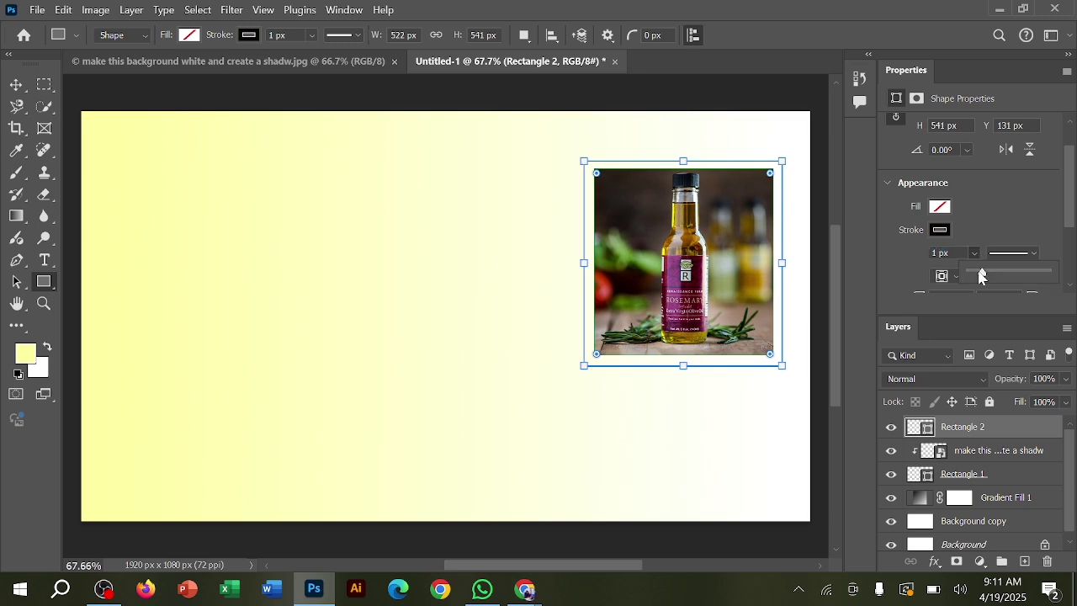
{"action": "left_click_drag", "start_coordinate": [981, 272], "coordinate": [997, 276]}
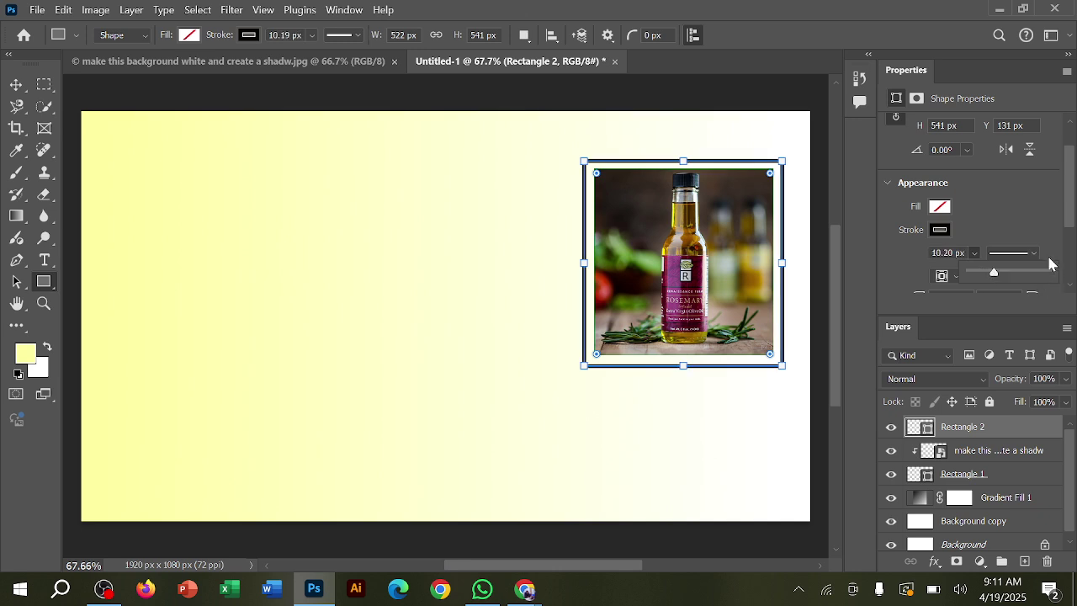
{"action": "left_click", "coordinate": [17, 85]}
{"action": "left_click", "coordinate": [825, 276]}
{"action": "left_click", "coordinate": [620, 471]}
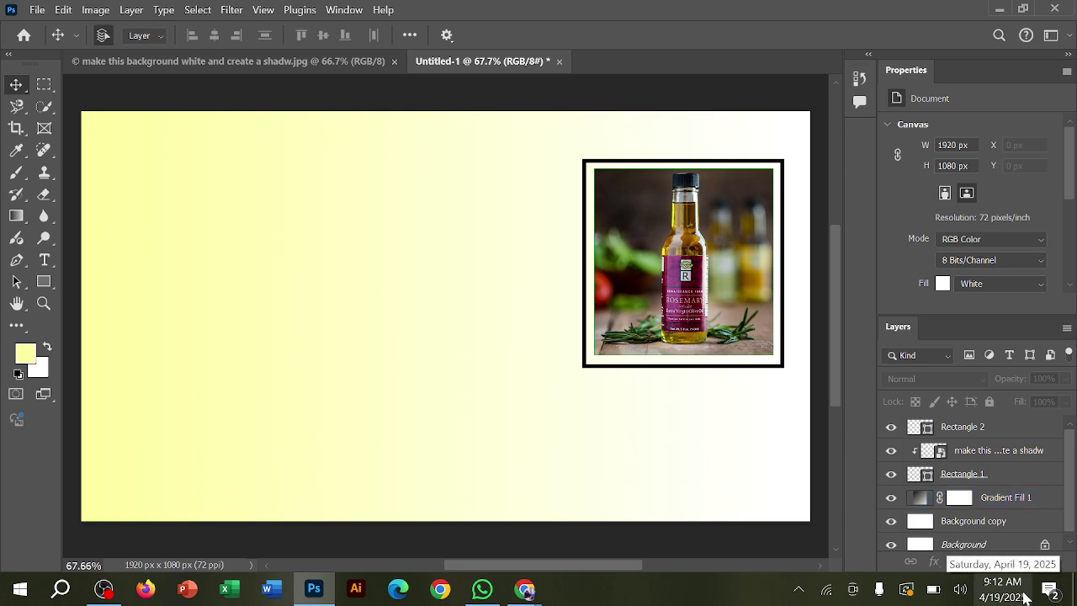
View the Google Meet call in Chrome and return to the Photoshop document
{"action": "left_click", "coordinate": [484, 529]}
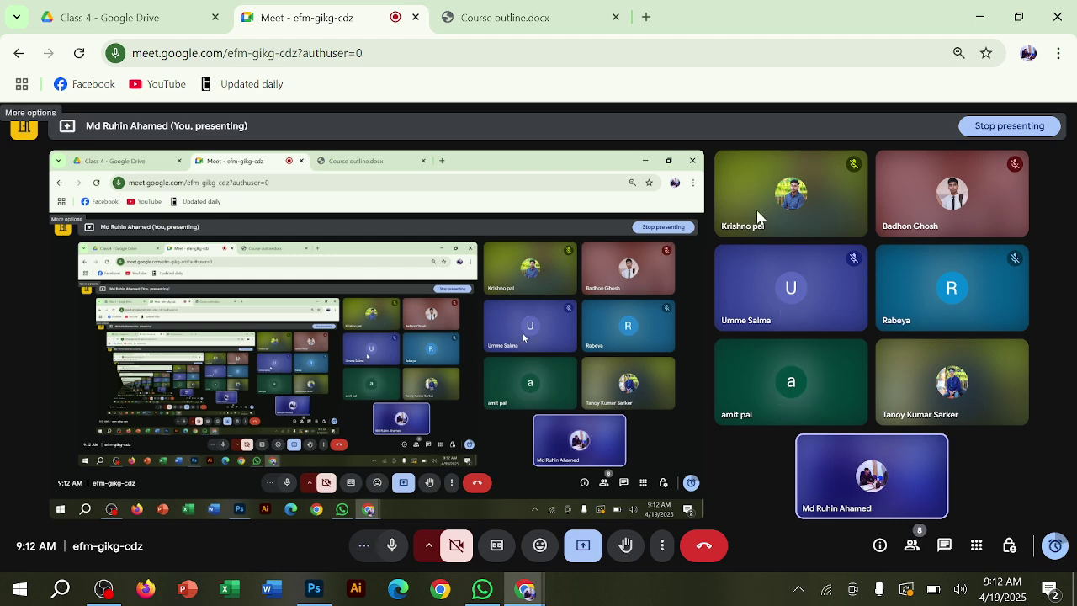
{"action": "left_click", "coordinate": [981, 17]}
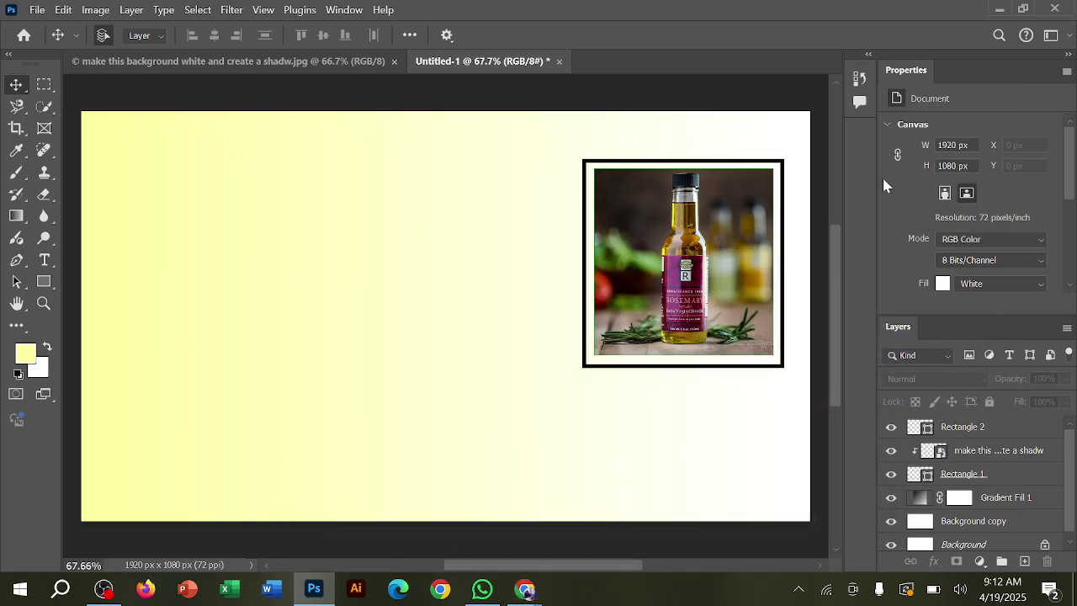
Select the Rectangle 1, bottle photo and Rectangle 2 layers and merge them into one layer
{"action": "left_click", "coordinate": [947, 476]}
{"action": "left_click", "coordinate": [884, 481]}
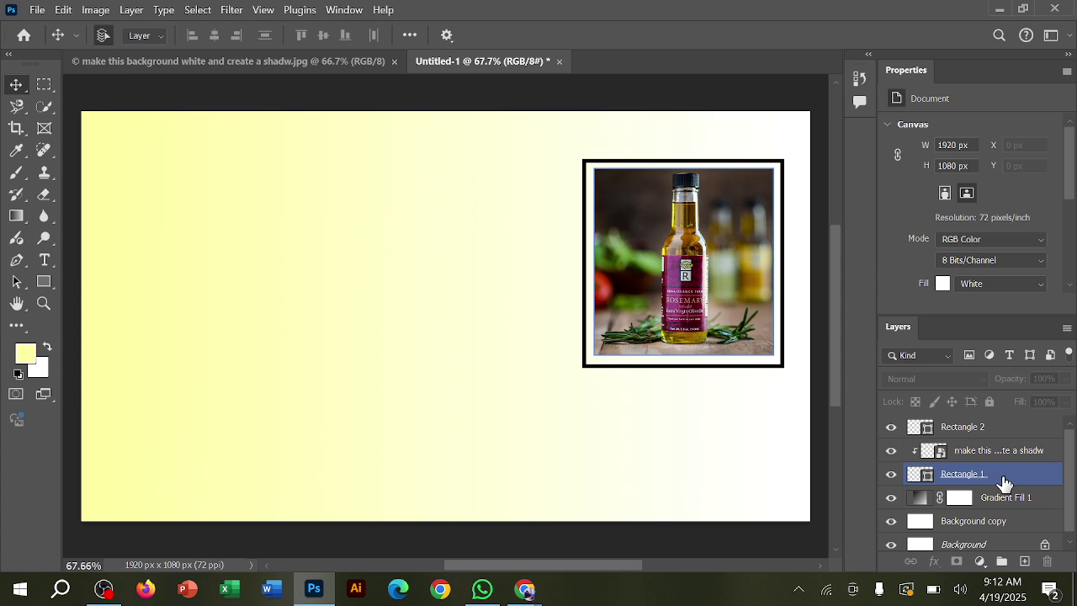
{"action": "left_click", "coordinate": [983, 453]}
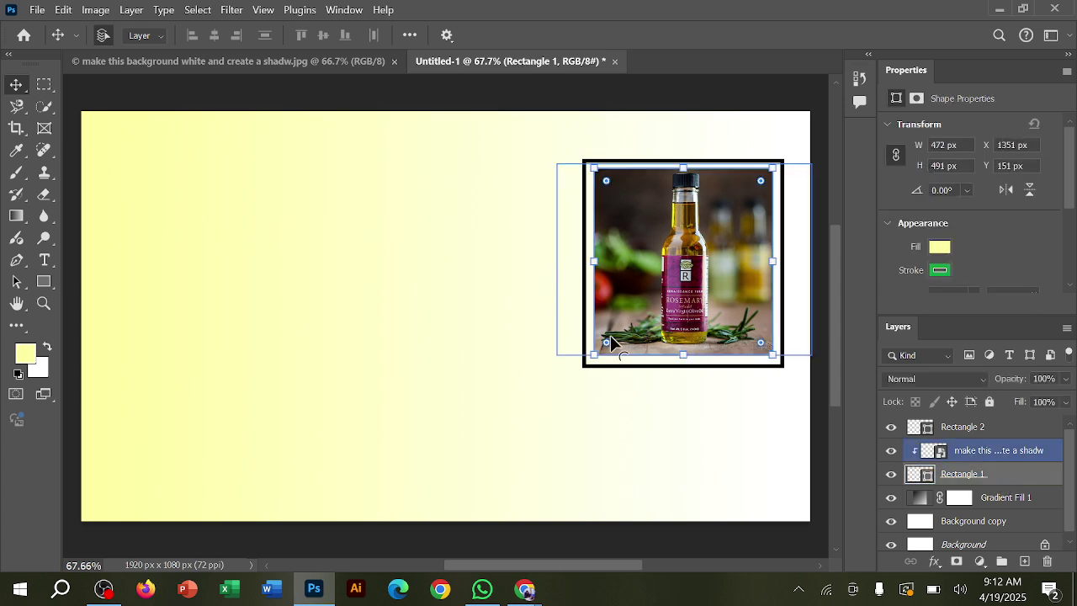
{"action": "left_click", "coordinate": [1010, 474]}
{"action": "left_click", "coordinate": [1010, 450]}
{"action": "left_click", "coordinate": [1010, 474]}
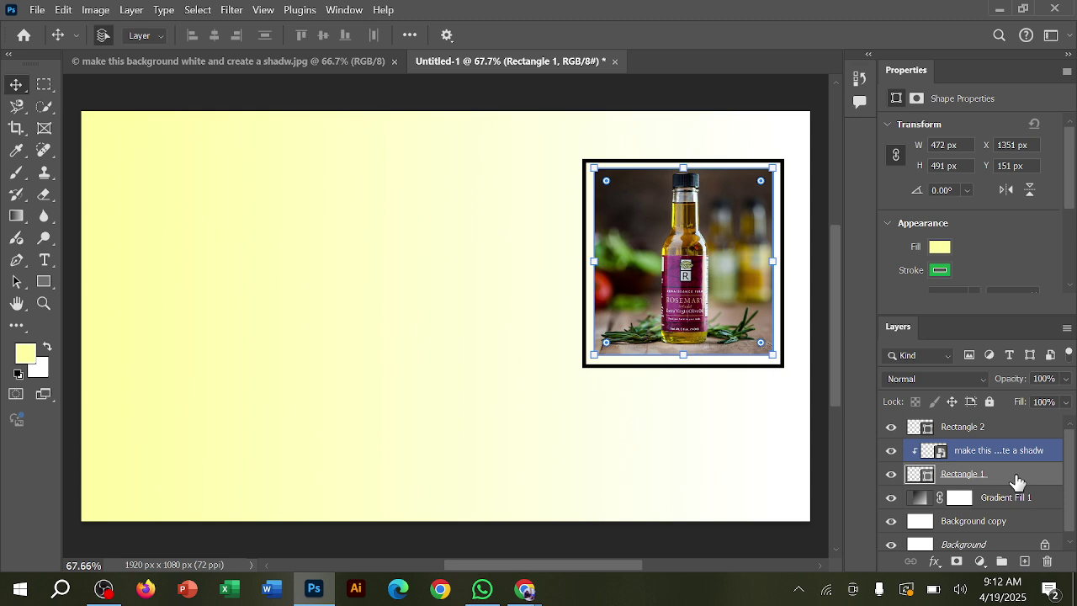
{"action": "left_click", "coordinate": [987, 430], "text": "shift"}
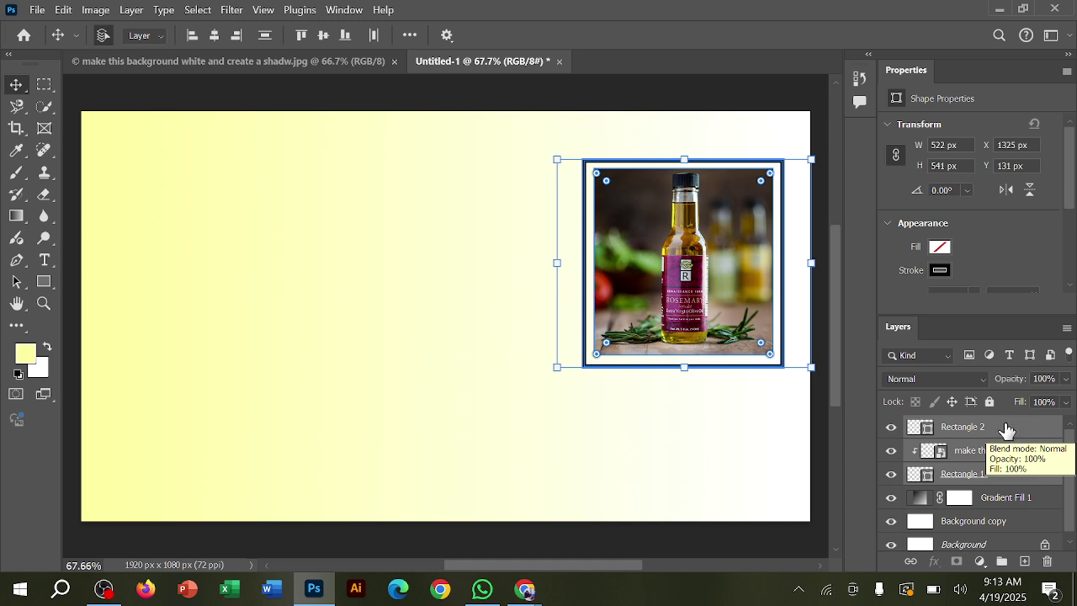
{"action": "right_click", "coordinate": [1009, 431]}
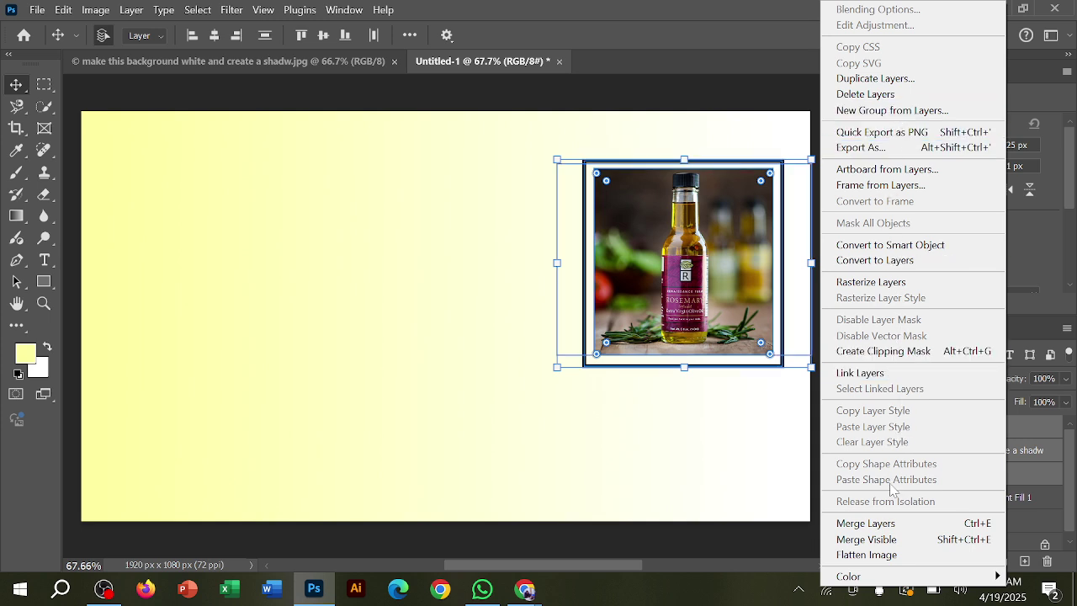
{"action": "left_click", "coordinate": [905, 530]}
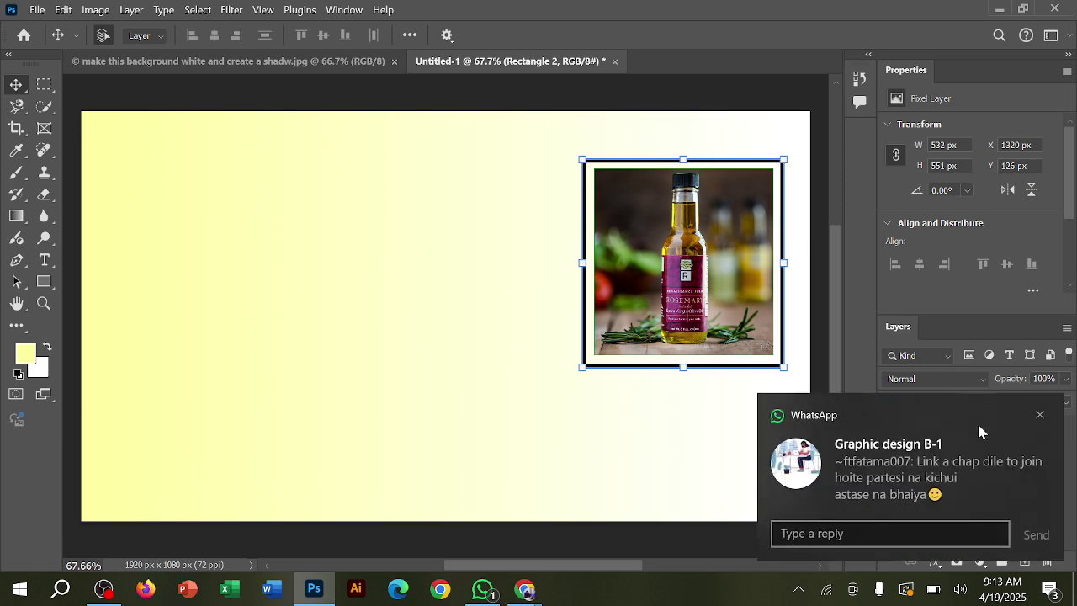
View the unread message in the WhatsApp group chat, then switch to the Google Meet call in Chrome
{"action": "left_click", "coordinate": [950, 473]}
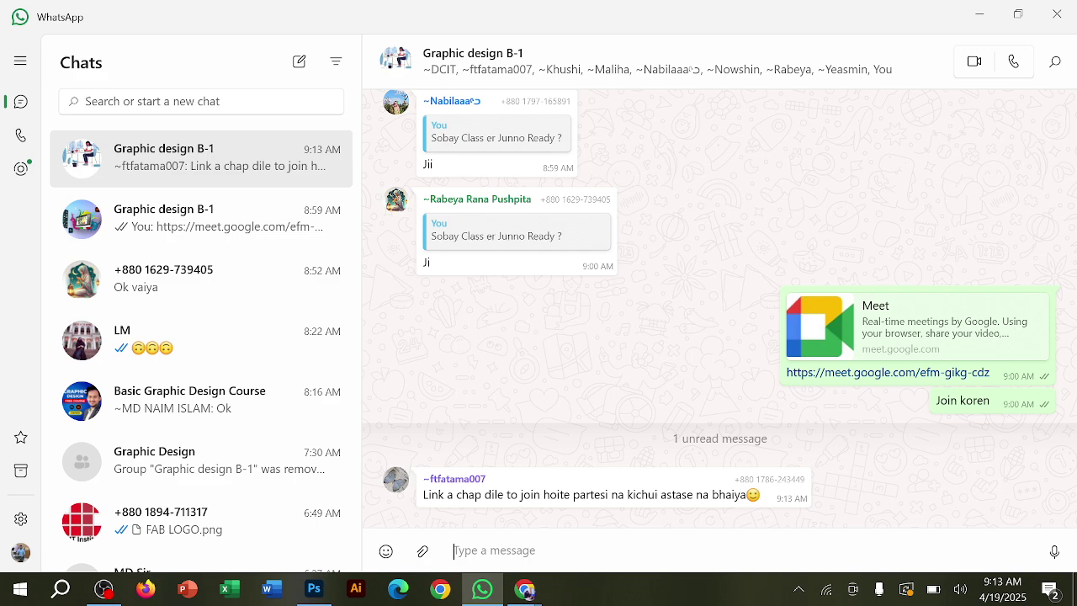
{"action": "left_click", "coordinate": [979, 14]}
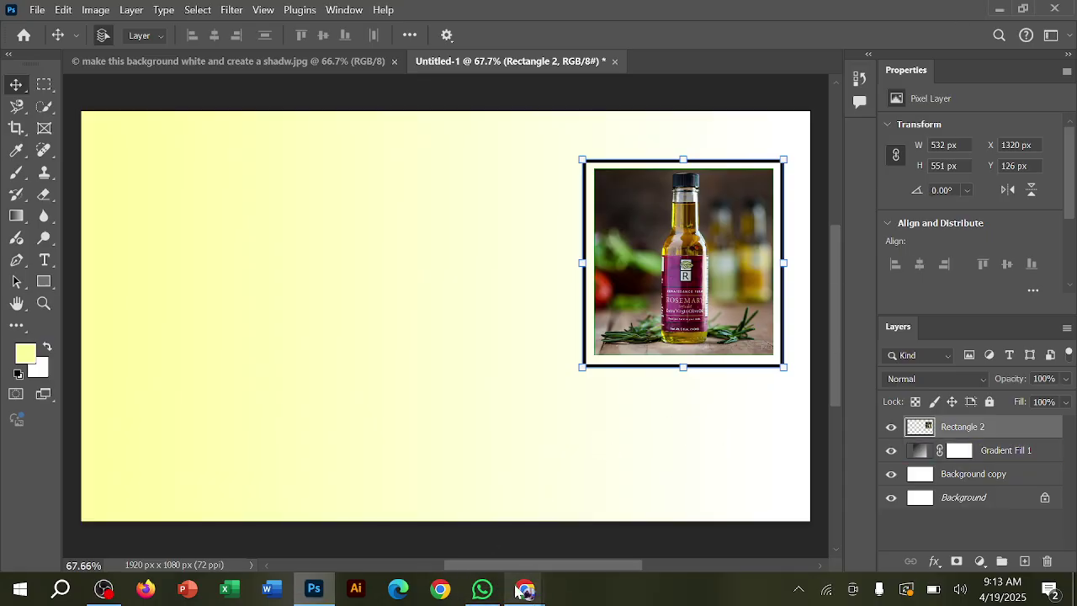
{"action": "mouse_move", "coordinate": [524, 592]}
{"action": "left_click", "coordinate": [446, 514]}
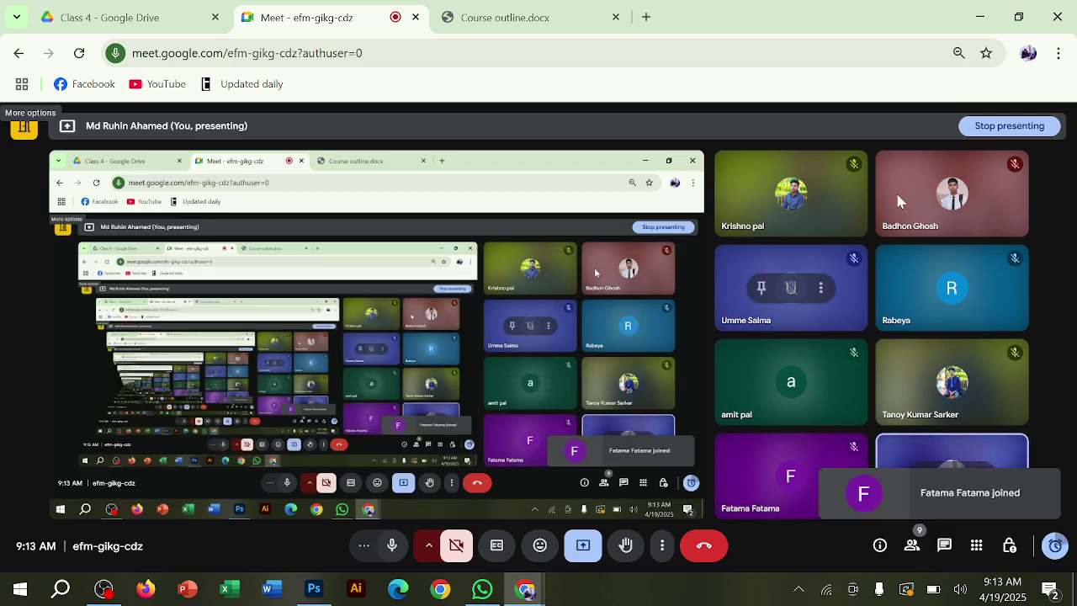
Switch to Photoshop and add a drop shadow with a distance of 23 px to the merged Rectangle 2 layer
{"action": "key", "text": "alt+Tab"}
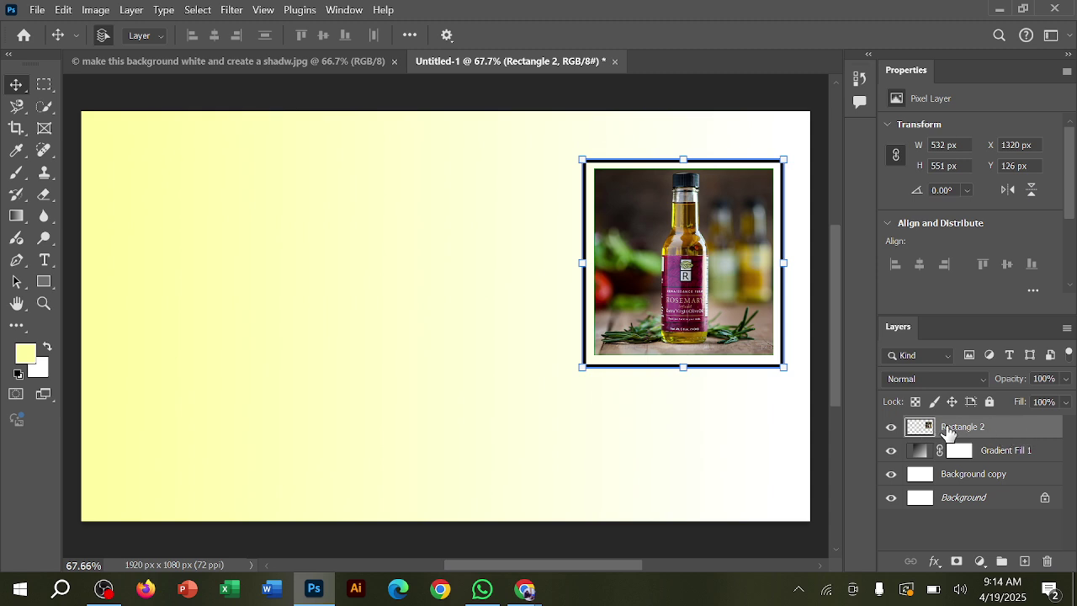
{"action": "double_click", "coordinate": [989, 435]}
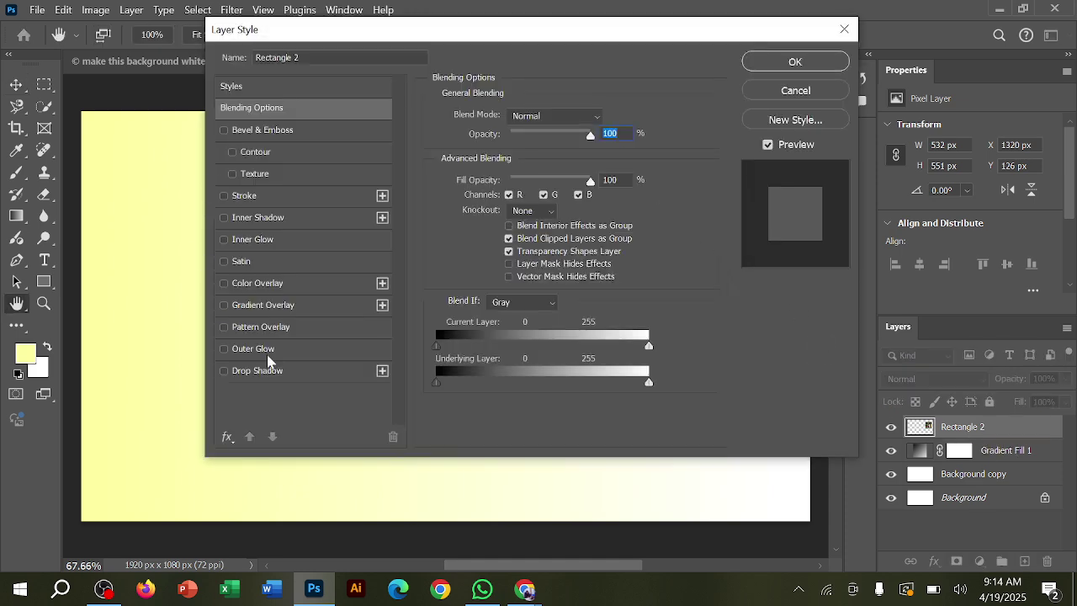
{"action": "left_click_drag", "start_coordinate": [556, 34], "coordinate": [855, 81]}
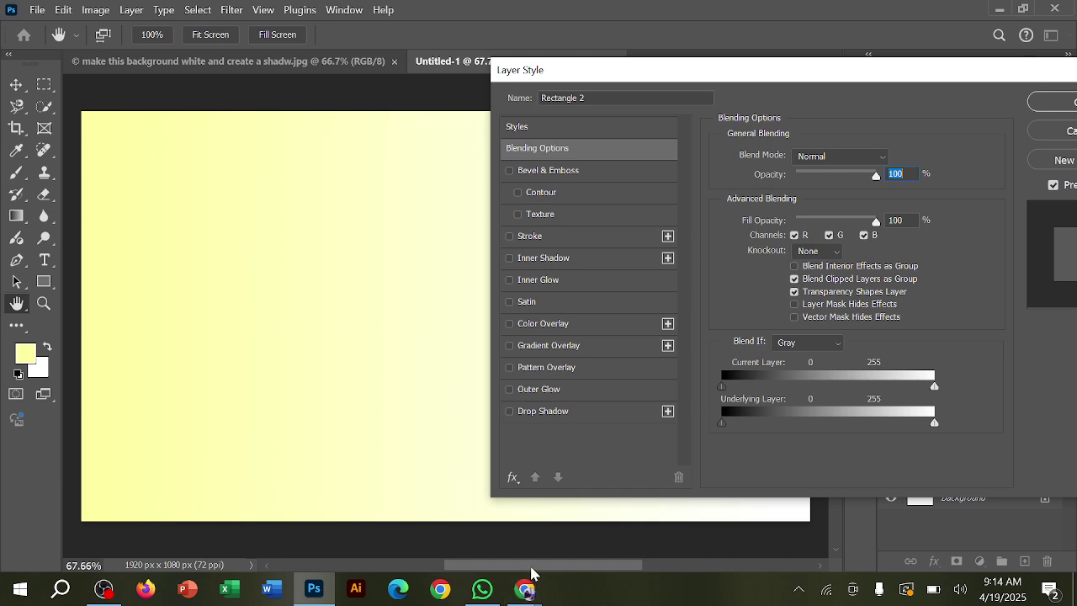
{"action": "left_click_drag", "start_coordinate": [532, 570], "coordinate": [637, 563]}
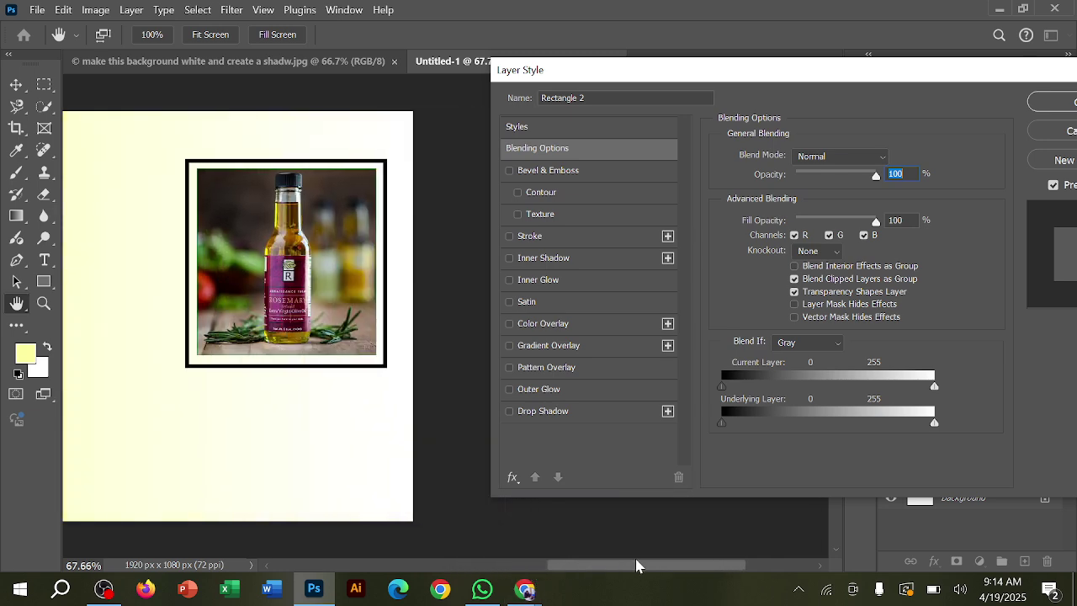
{"action": "left_click_drag", "start_coordinate": [738, 73], "coordinate": [664, 45]}
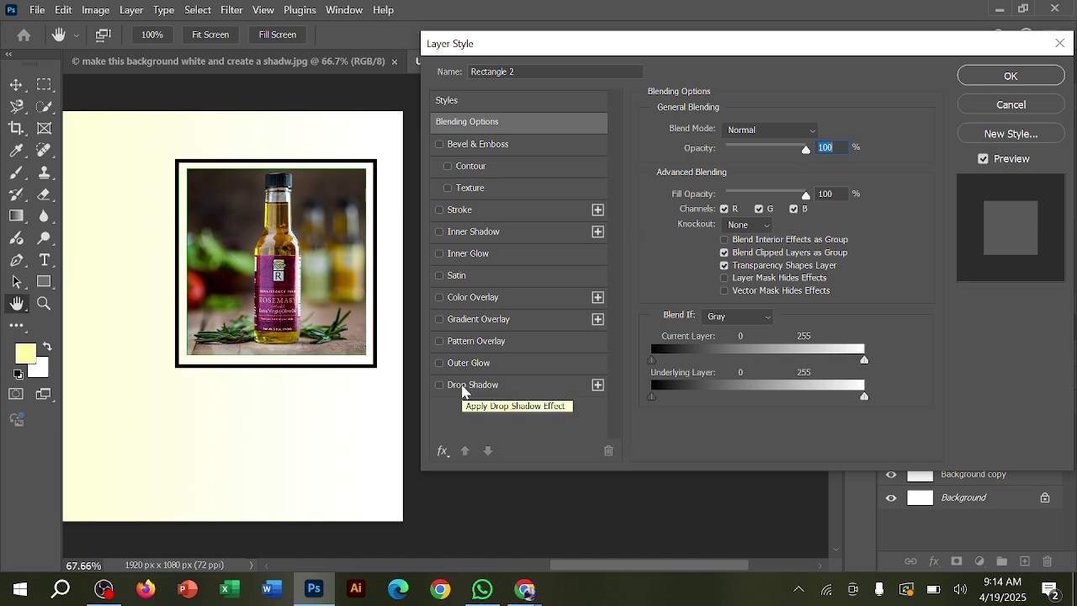
{"action": "left_click", "coordinate": [462, 386]}
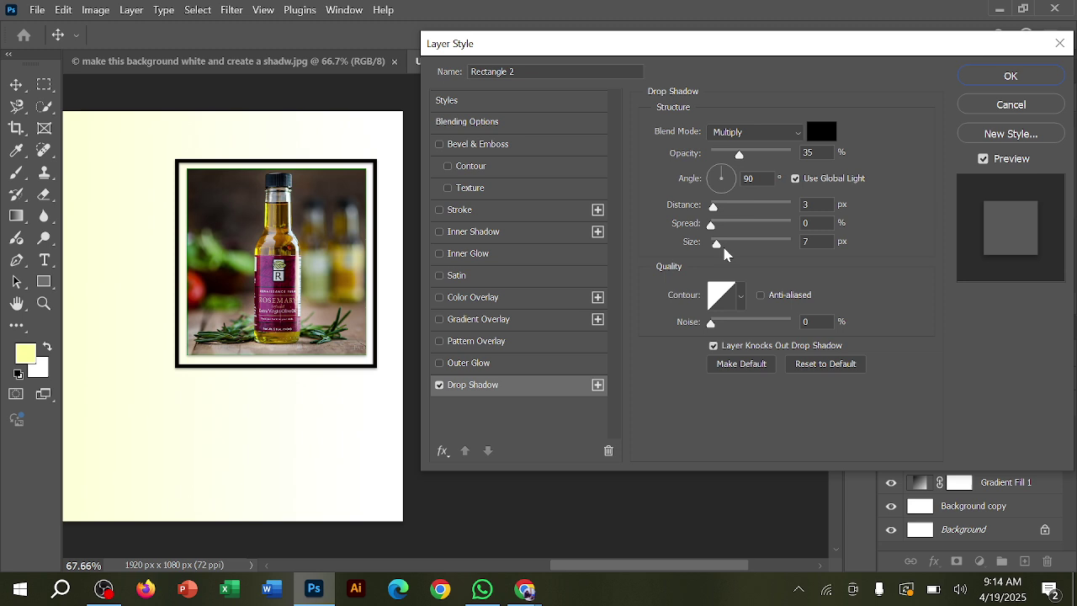
{"action": "left_click_drag", "start_coordinate": [714, 210], "coordinate": [730, 208]}
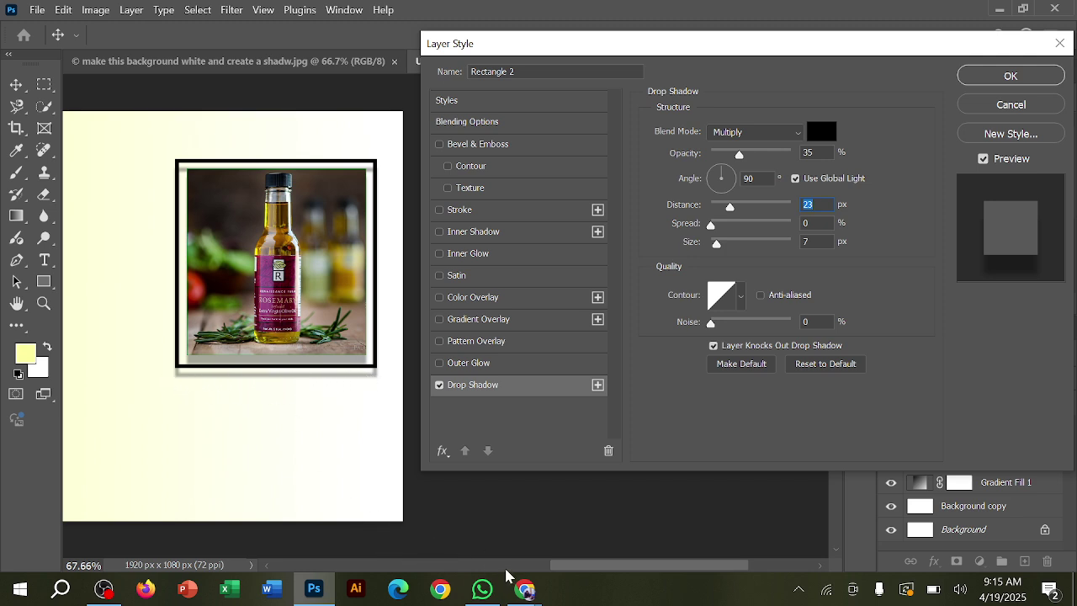
View the Google Meet call in Chrome and return to the Photoshop document
{"action": "left_click", "coordinate": [515, 589]}
{"action": "left_click", "coordinate": [464, 522]}
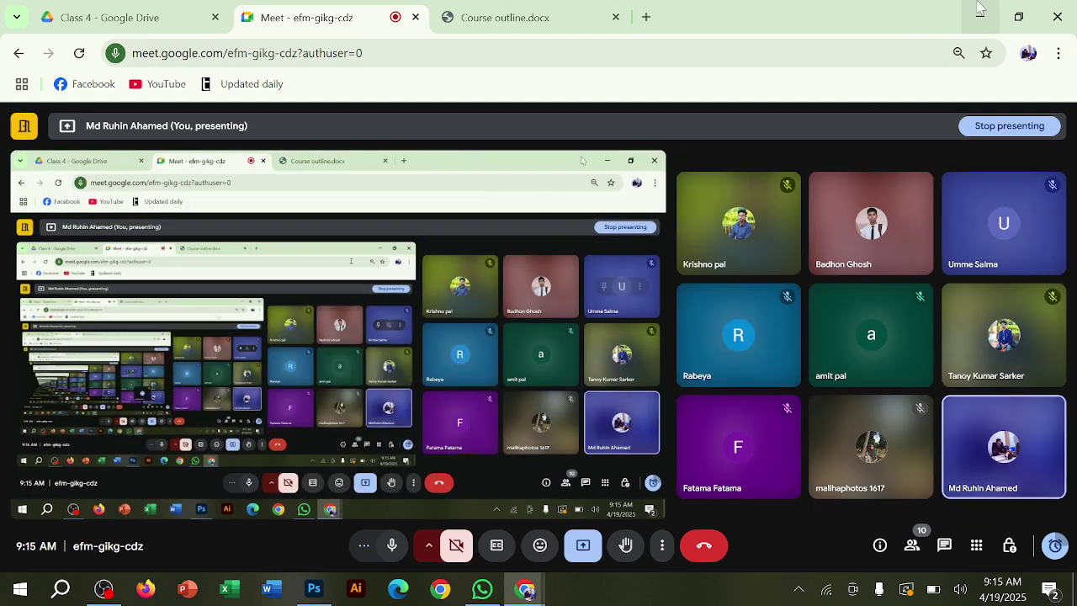
{"action": "left_click", "coordinate": [981, 9]}
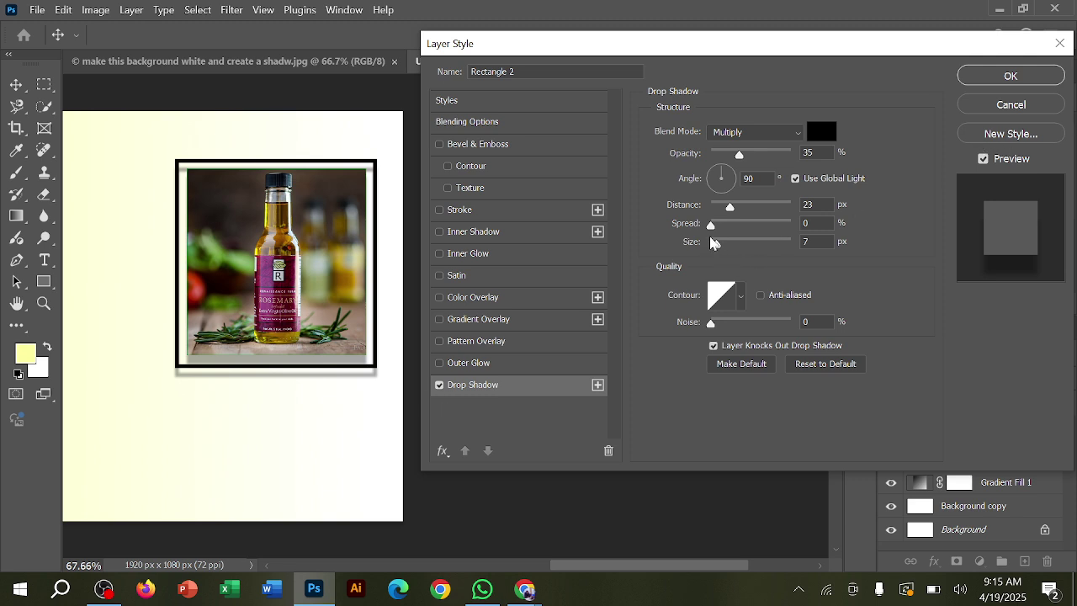
Apply the drop shadow with 13 px distance, 27% spread and 18 px size, then deselect the layer
{"action": "left_click_drag", "start_coordinate": [712, 233], "coordinate": [722, 209]}
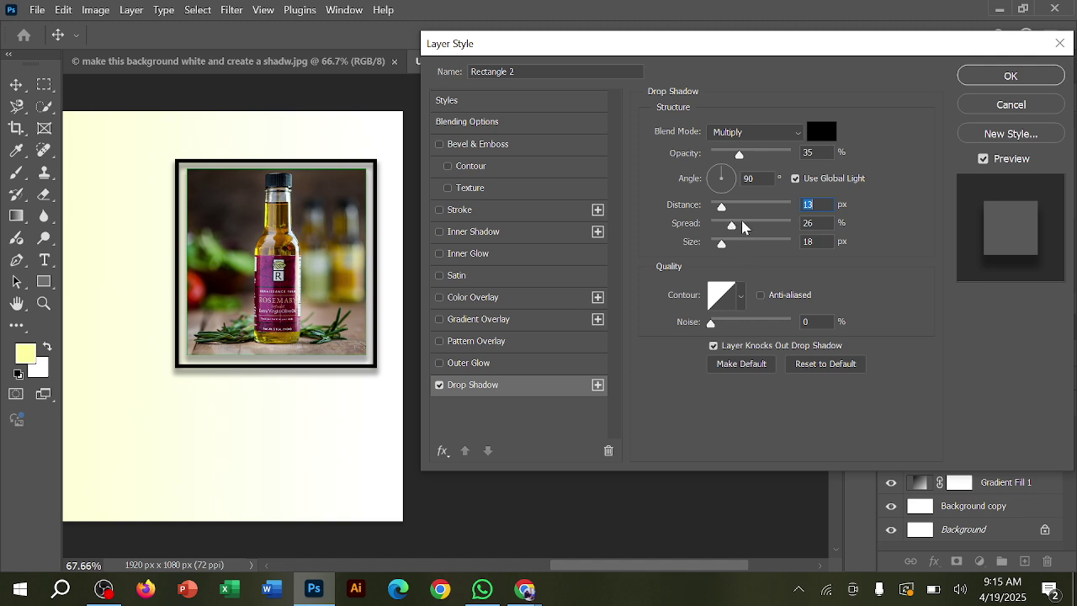
{"action": "left_click_drag", "start_coordinate": [732, 226], "coordinate": [719, 244]}
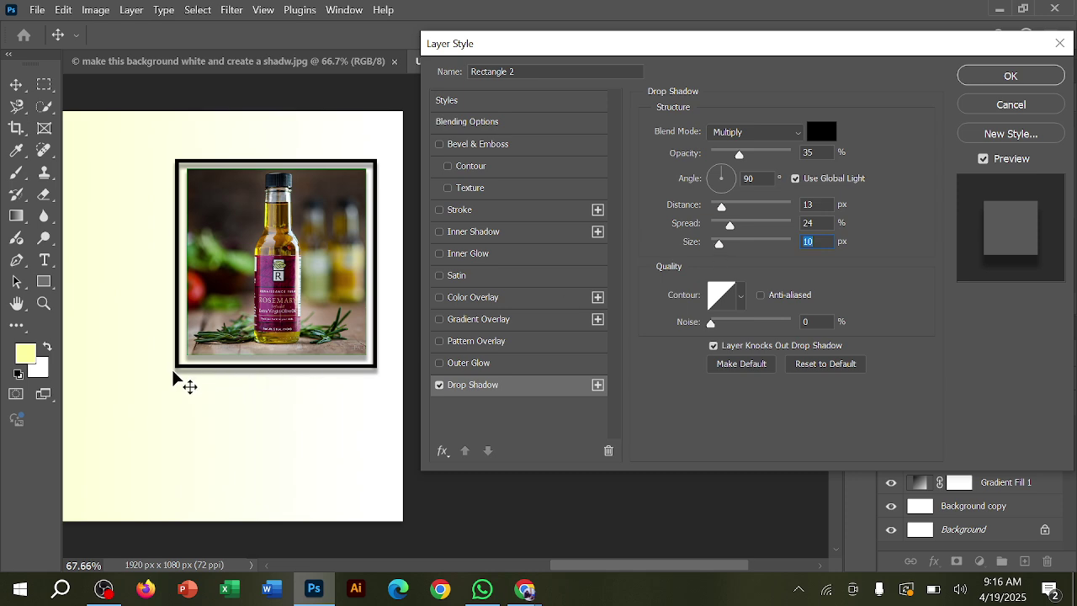
{"action": "left_click_drag", "start_coordinate": [731, 233], "coordinate": [721, 245]}
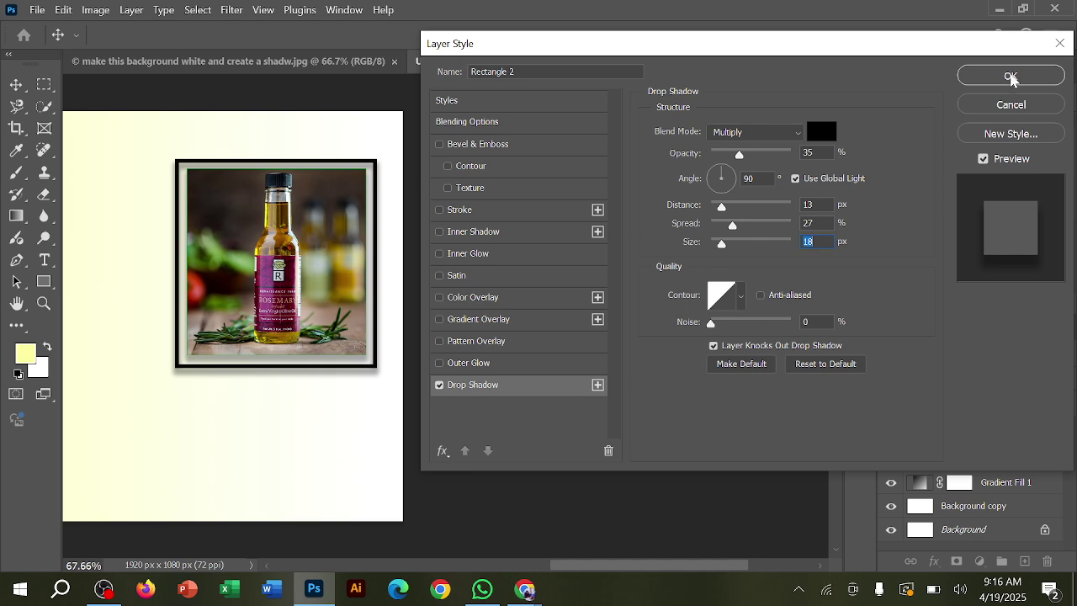
{"action": "left_click_drag", "start_coordinate": [925, 53], "coordinate": [716, 67]}
{"action": "left_click", "coordinate": [816, 93]}
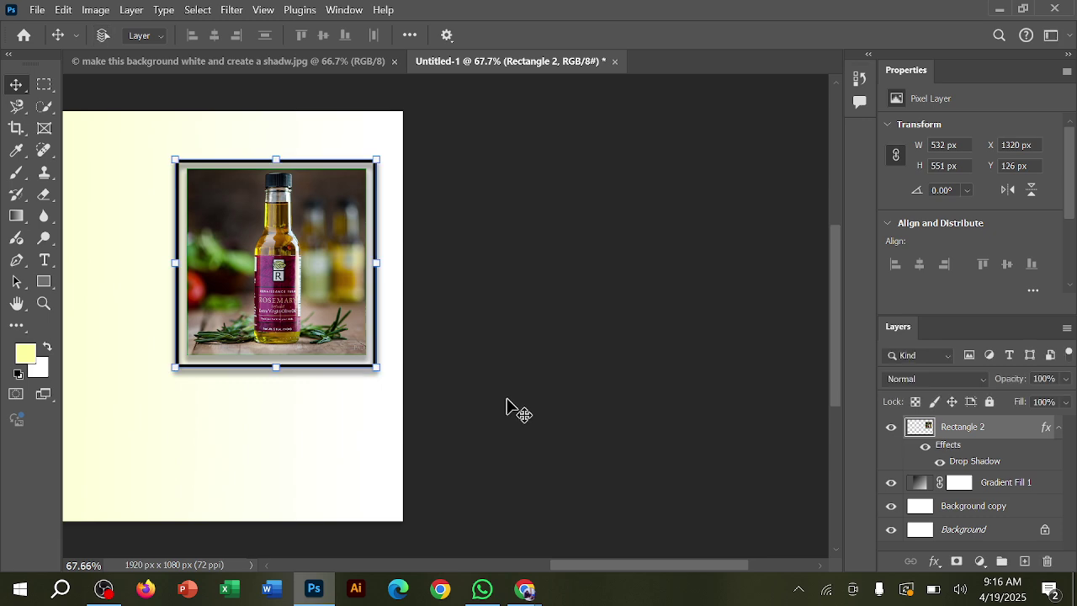
{"action": "key", "text": "ctrl+0"}
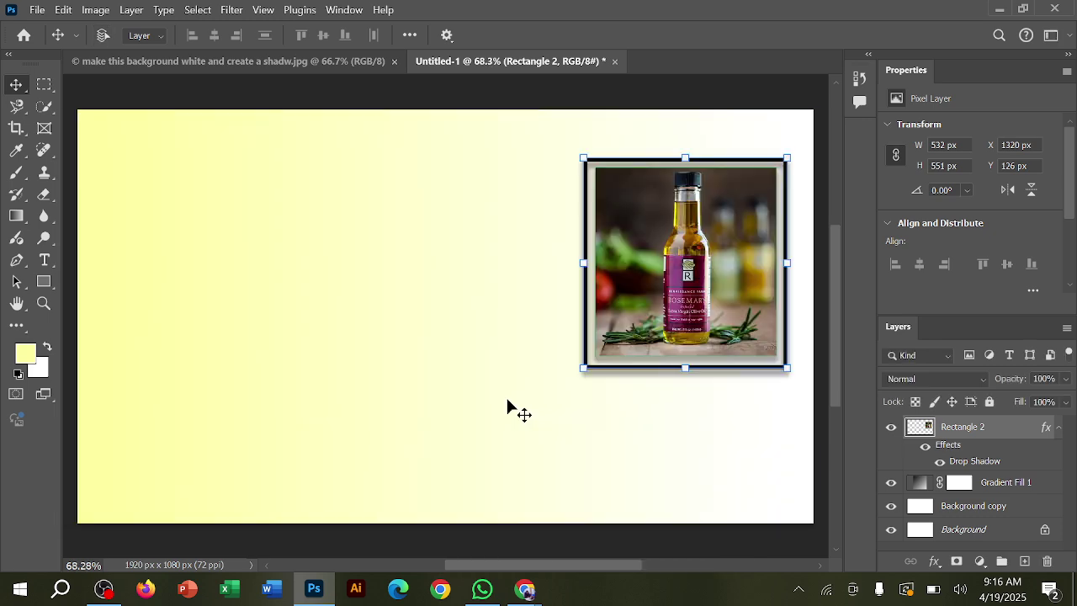
{"action": "left_click", "coordinate": [664, 556]}
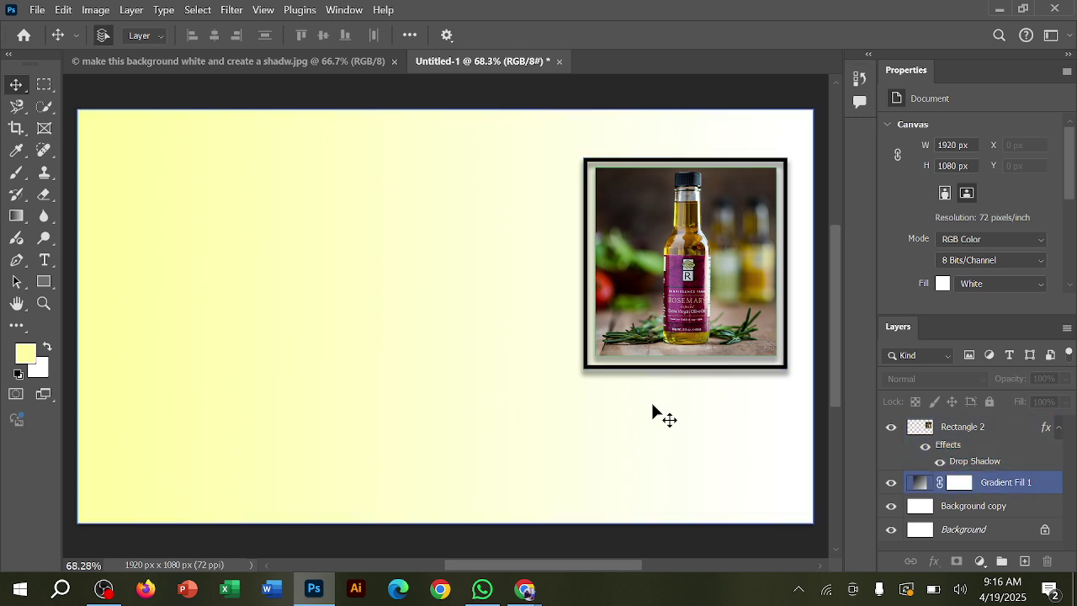
Check the Google Meet participants in Chrome and return to the Photoshop document
{"action": "left_click", "coordinate": [543, 536]}
{"action": "mouse_move", "coordinate": [525, 589]}
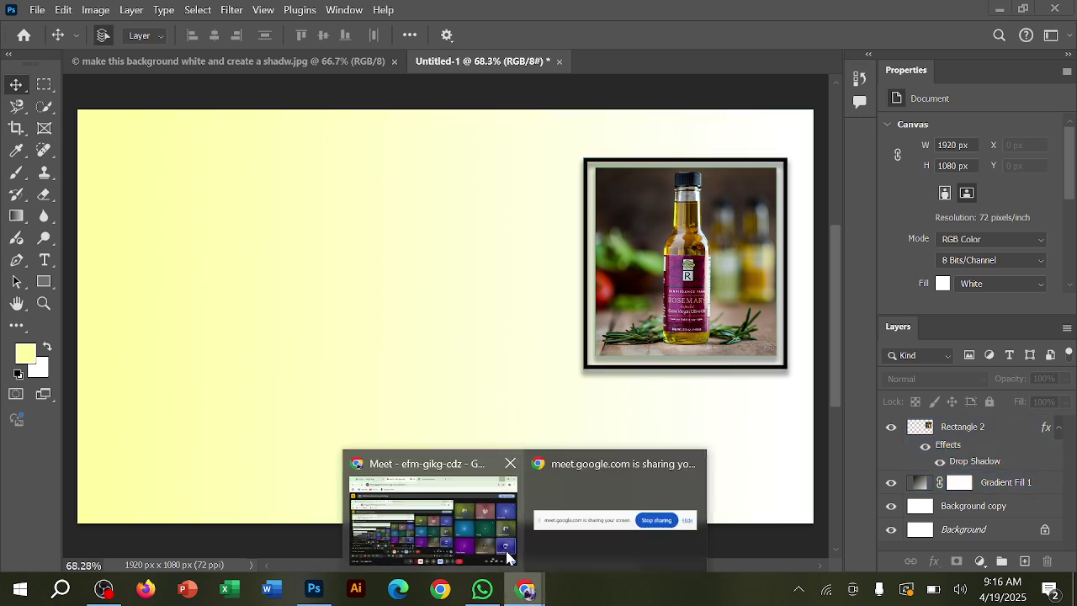
{"action": "left_click", "coordinate": [486, 519]}
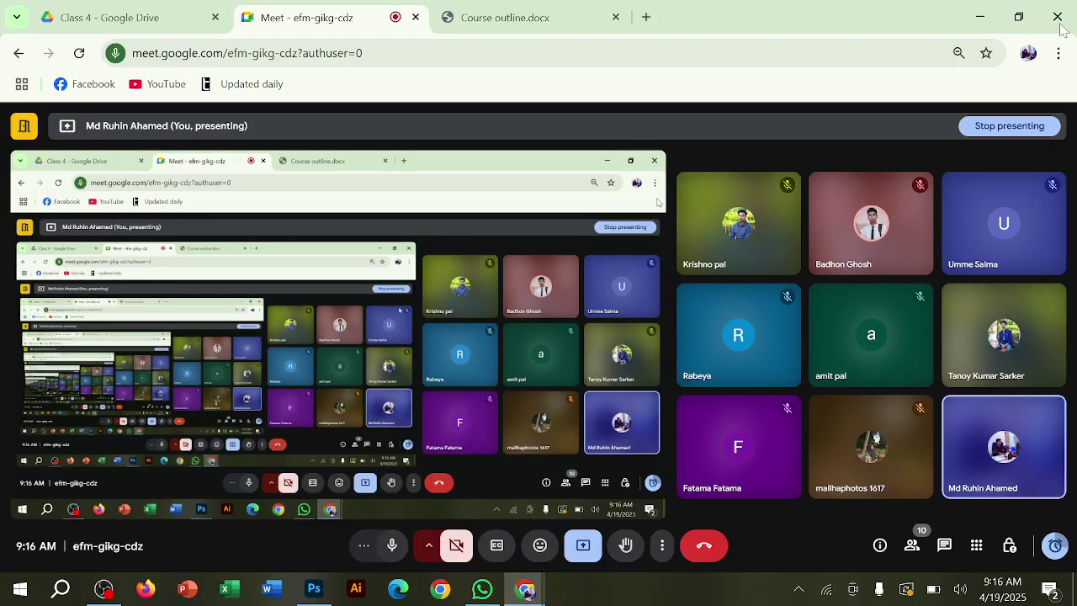
{"action": "left_click", "coordinate": [982, 8]}
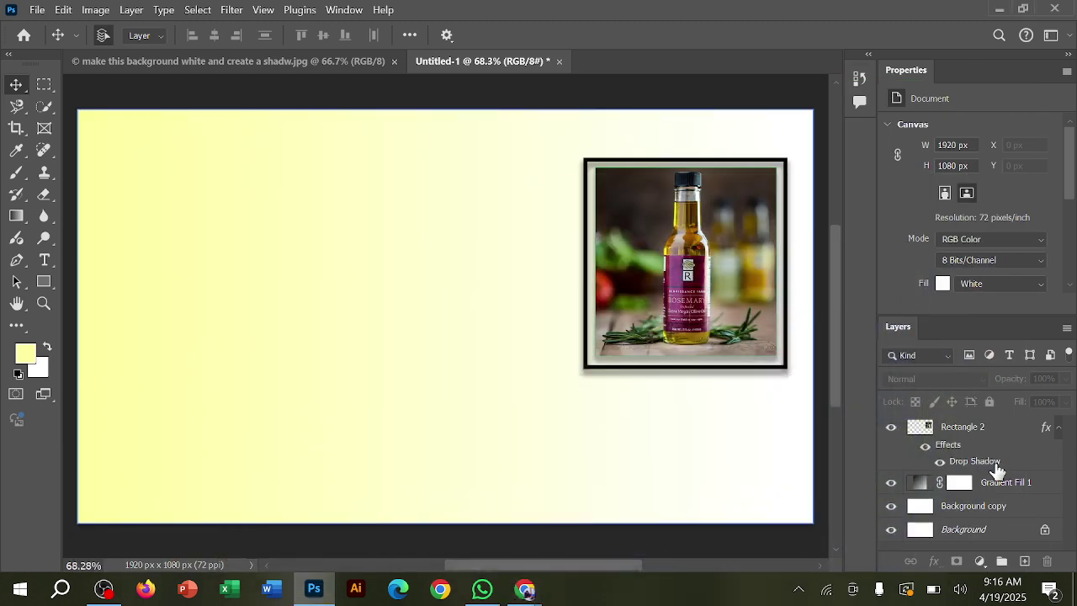
{"action": "left_click", "coordinate": [995, 465]}
{"action": "left_click", "coordinate": [998, 486]}
{"action": "left_click", "coordinate": [976, 506]}
{"action": "left_click", "coordinate": [1001, 483]}
Open the course outline in Chrome, highlight the Brush tool topic under Class-3, and return to Photoshop
{"action": "left_click", "coordinate": [528, 589]}
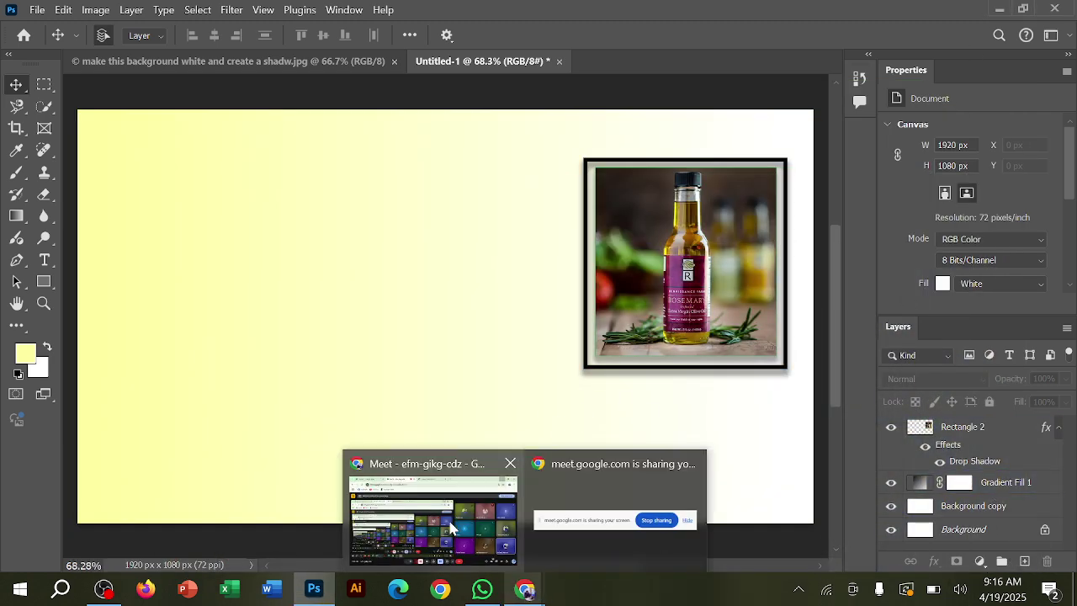
{"action": "left_click", "coordinate": [432, 505]}
{"action": "left_click", "coordinate": [505, 16]}
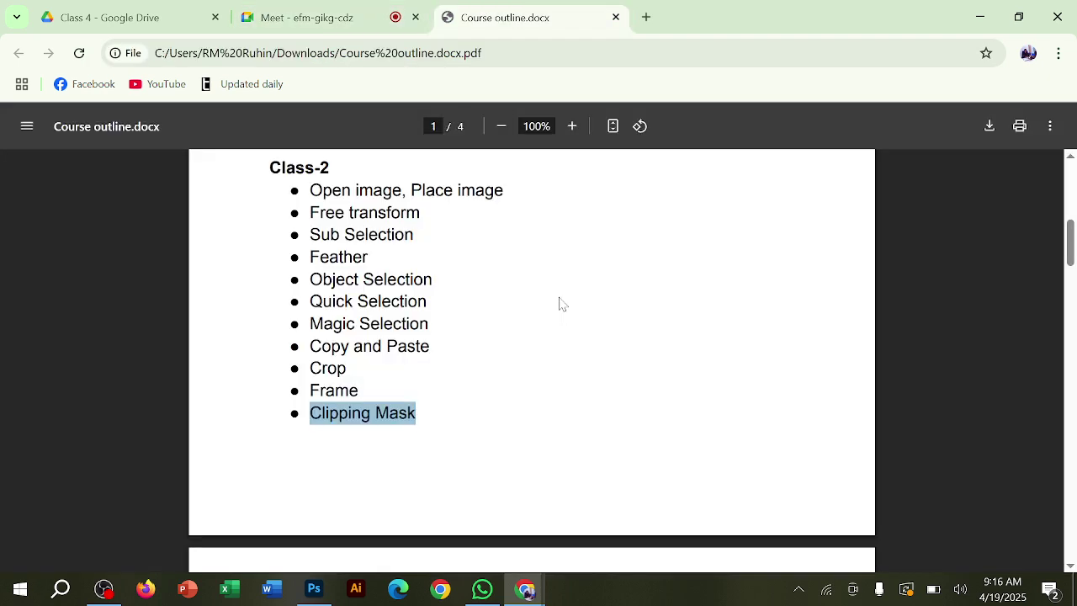
{"action": "scroll", "coordinate": [493, 315], "scroll_direction": "down", "scroll_amount": 4}
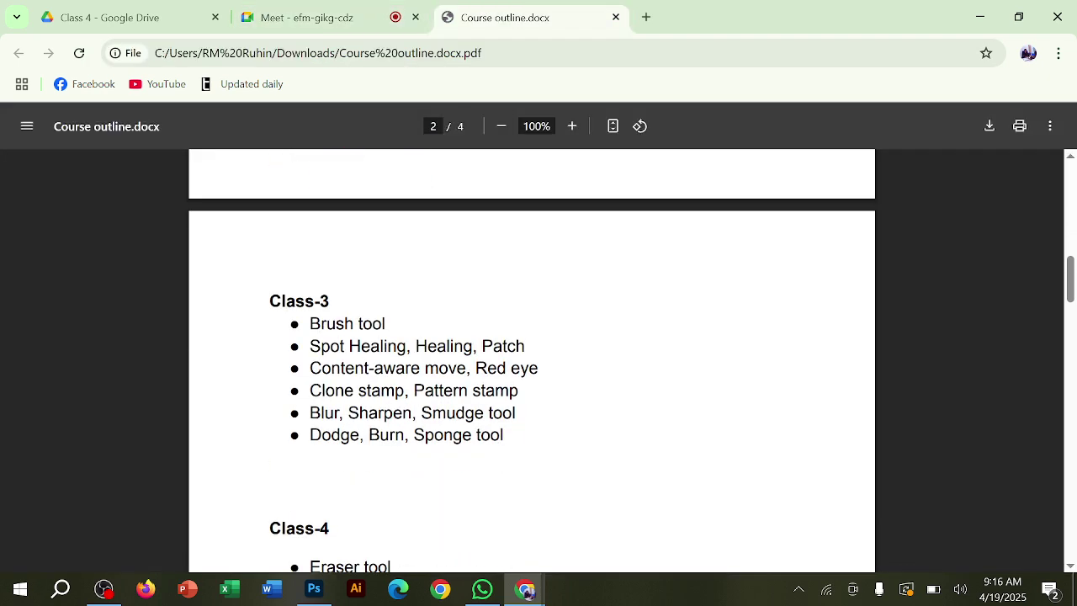
{"action": "left_click_drag", "start_coordinate": [310, 323], "coordinate": [386, 324]}
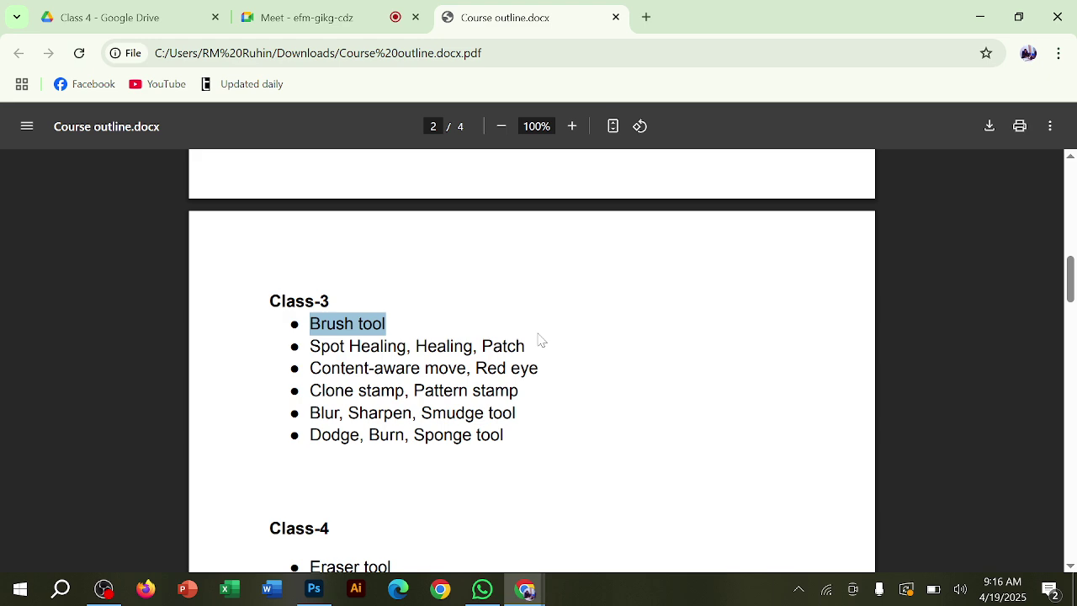
{"action": "left_click", "coordinate": [979, 17]}
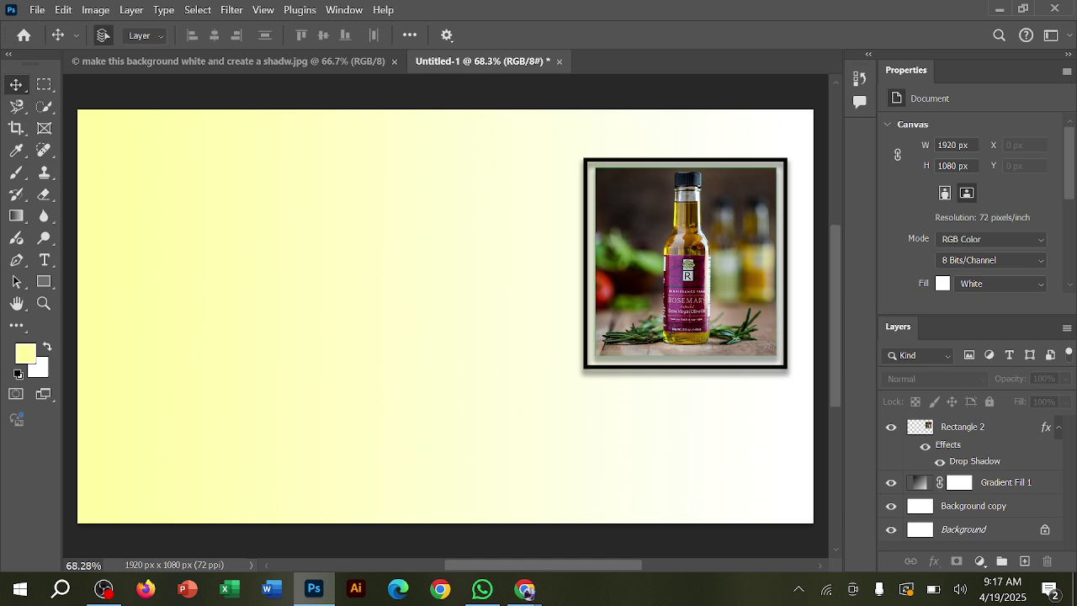
Examine the framed bottle photo and its drop shadow up close
{"action": "left_click", "coordinate": [584, 384]}
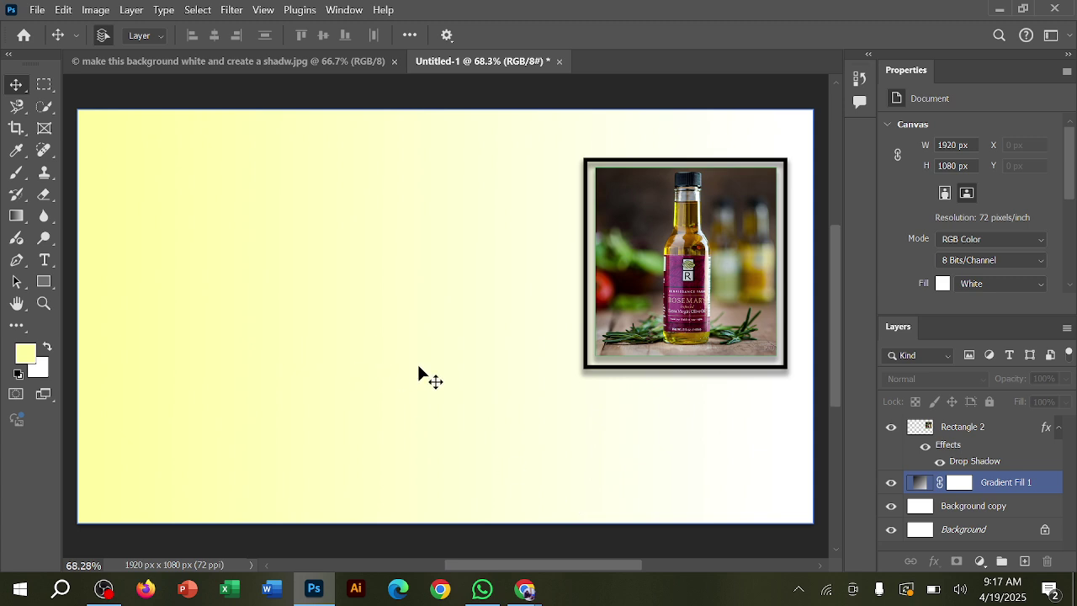
{"action": "left_click", "coordinate": [653, 359]}
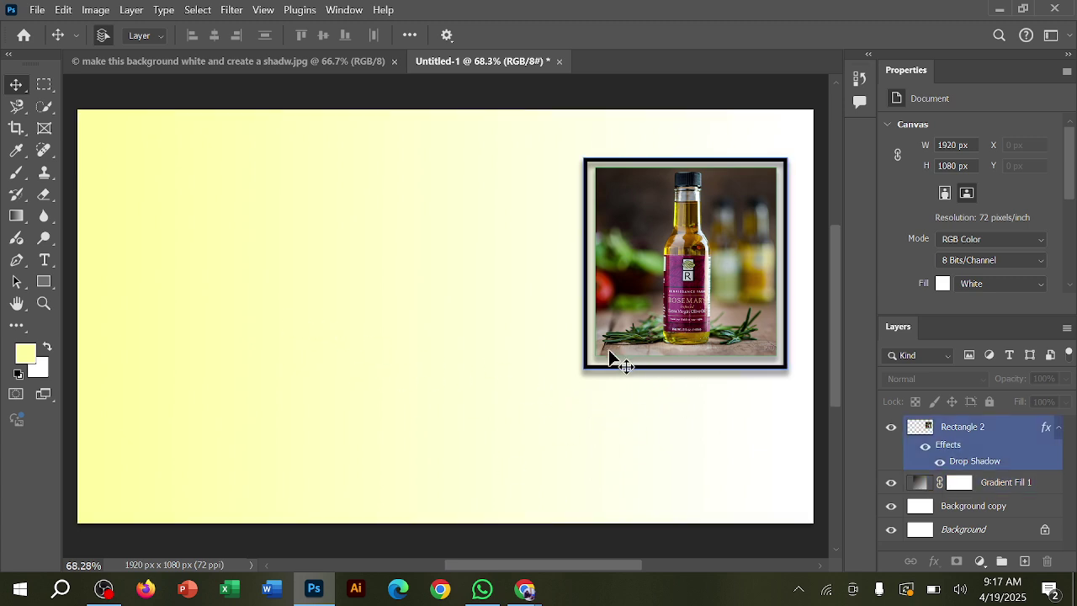
{"action": "scroll", "coordinate": [703, 347], "scroll_direction": "up", "scroll_amount": 1}
{"action": "scroll", "coordinate": [703, 352], "scroll_direction": "up", "scroll_amount": 3}
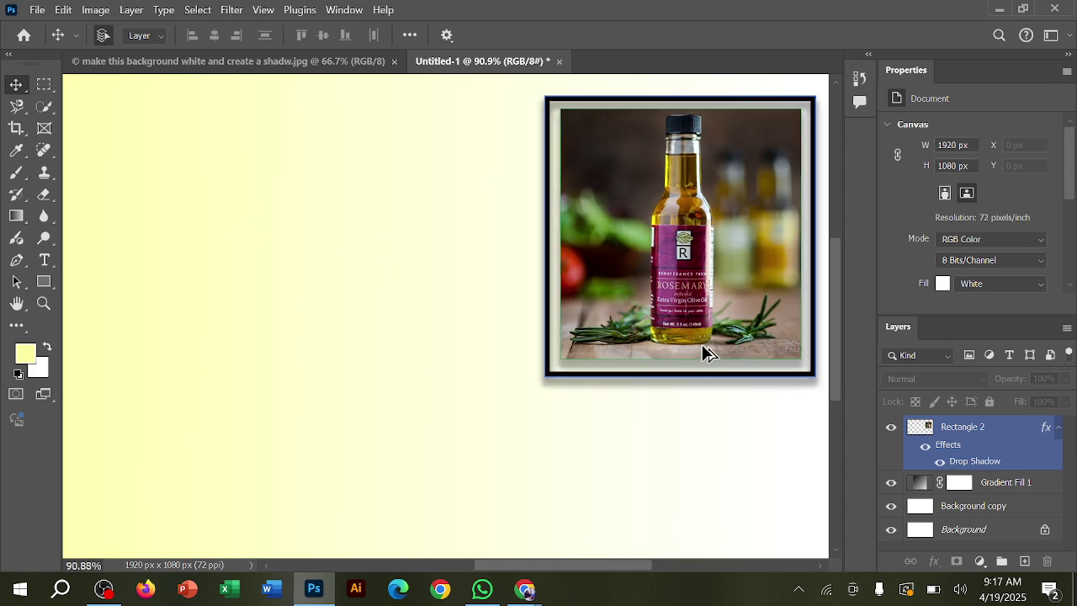
{"action": "left_click_drag", "start_coordinate": [705, 353], "coordinate": [612, 375]}
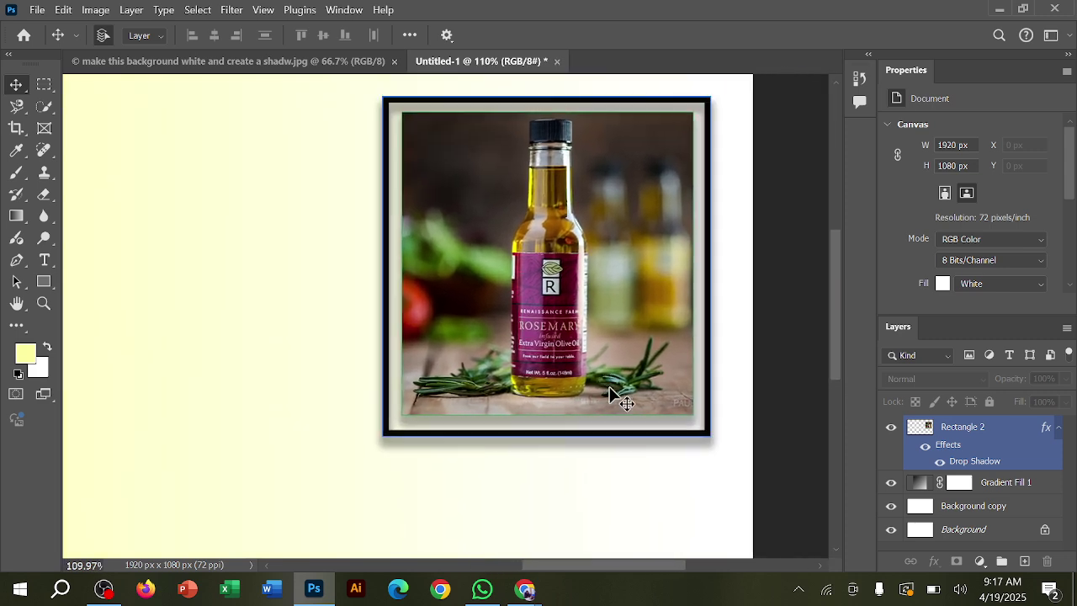
{"action": "scroll", "coordinate": [611, 379], "scroll_direction": "up", "scroll_amount": 3}
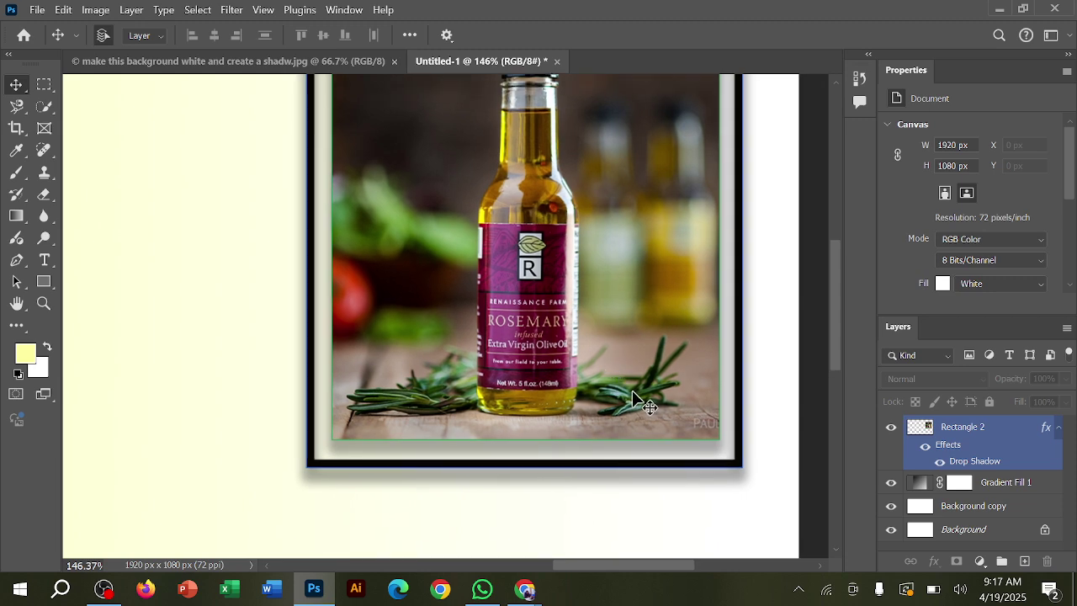
{"action": "scroll", "coordinate": [638, 402], "scroll_direction": "up", "scroll_amount": 2}
{"action": "scroll", "coordinate": [640, 399], "scroll_direction": "down", "scroll_amount": 1}
{"action": "scroll", "coordinate": [638, 400], "scroll_direction": "down", "scroll_amount": 2}
{"action": "scroll", "coordinate": [476, 402], "scroll_direction": "down", "scroll_amount": 3}
{"action": "left_click", "coordinate": [478, 393]}
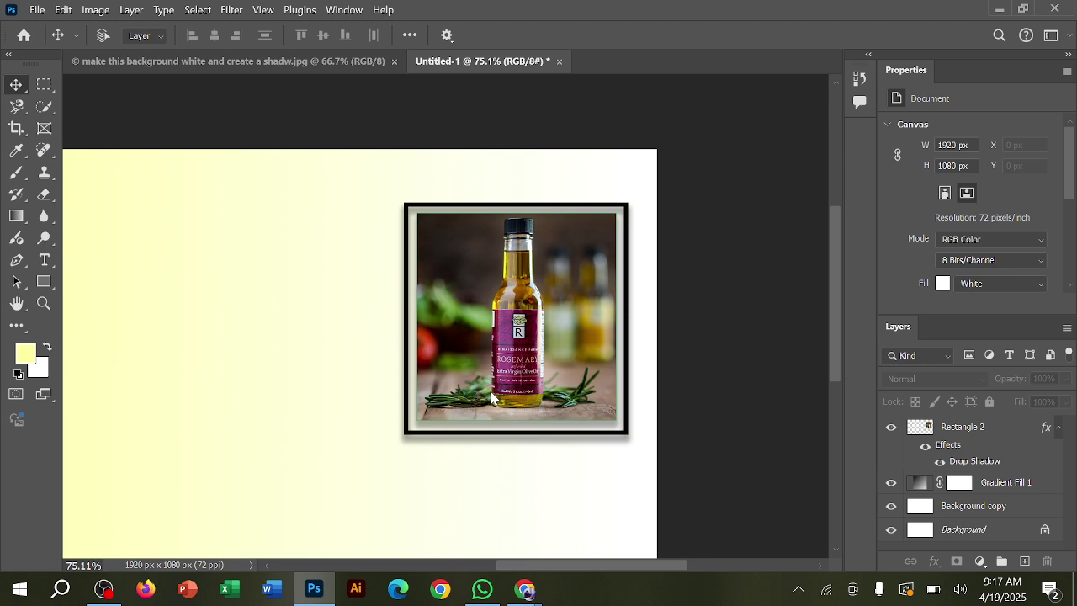
{"action": "key", "text": "ctrl+p"}
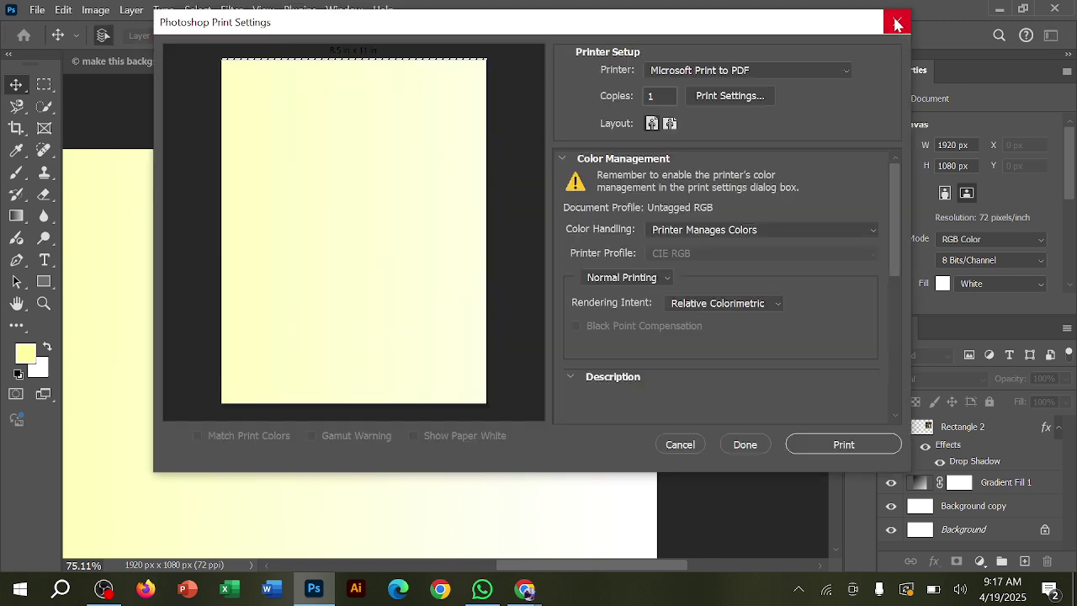
{"action": "left_click", "coordinate": [886, 32]}
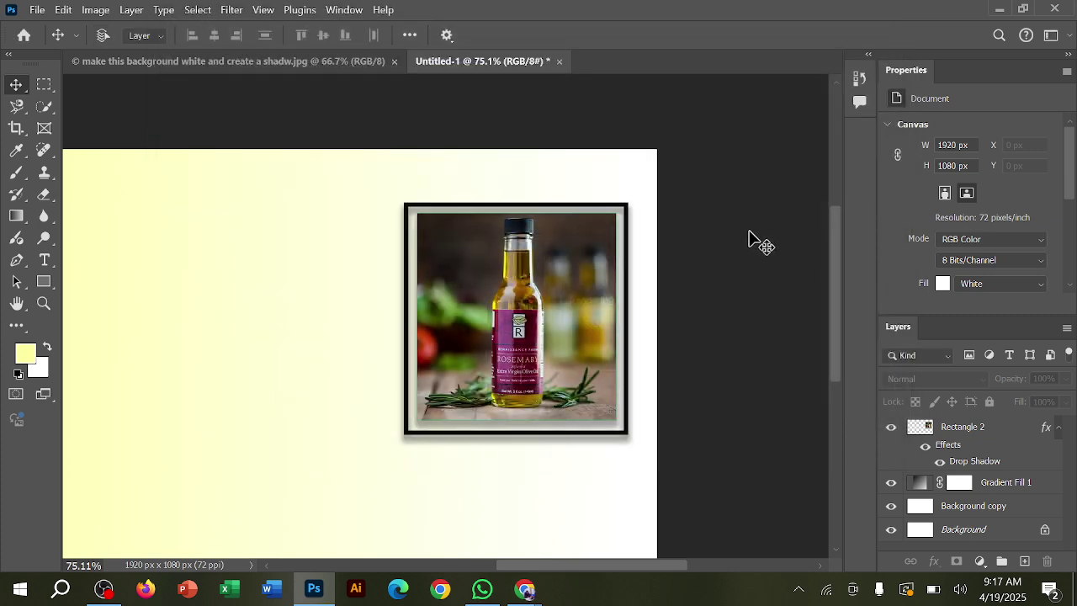
{"action": "key", "text": "ctrl+0"}
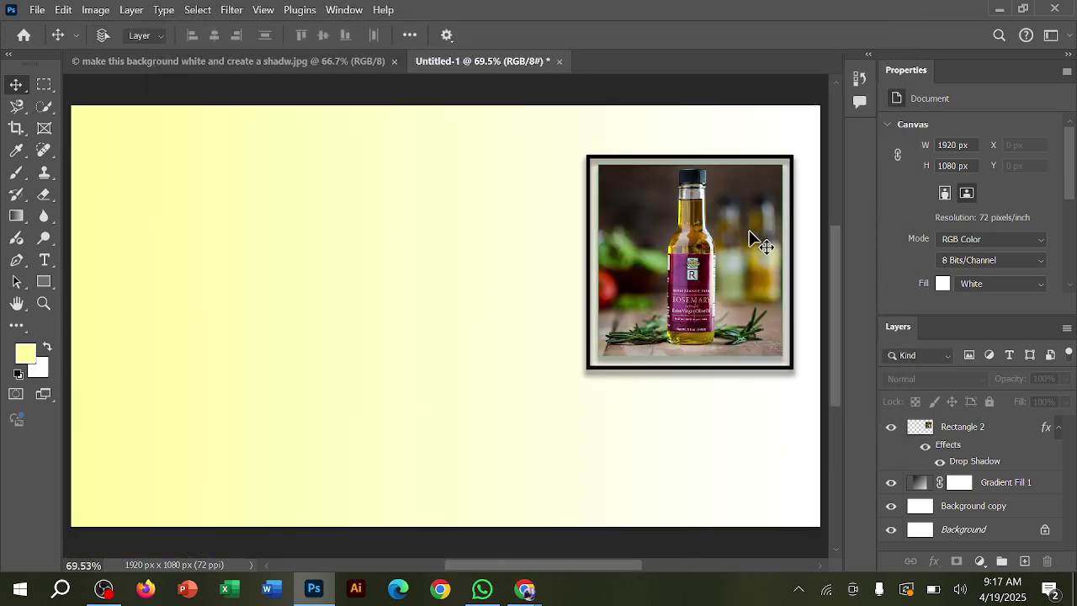
Switch to the bottle photo document and activate the Brush tool
{"action": "left_click", "coordinate": [341, 62]}
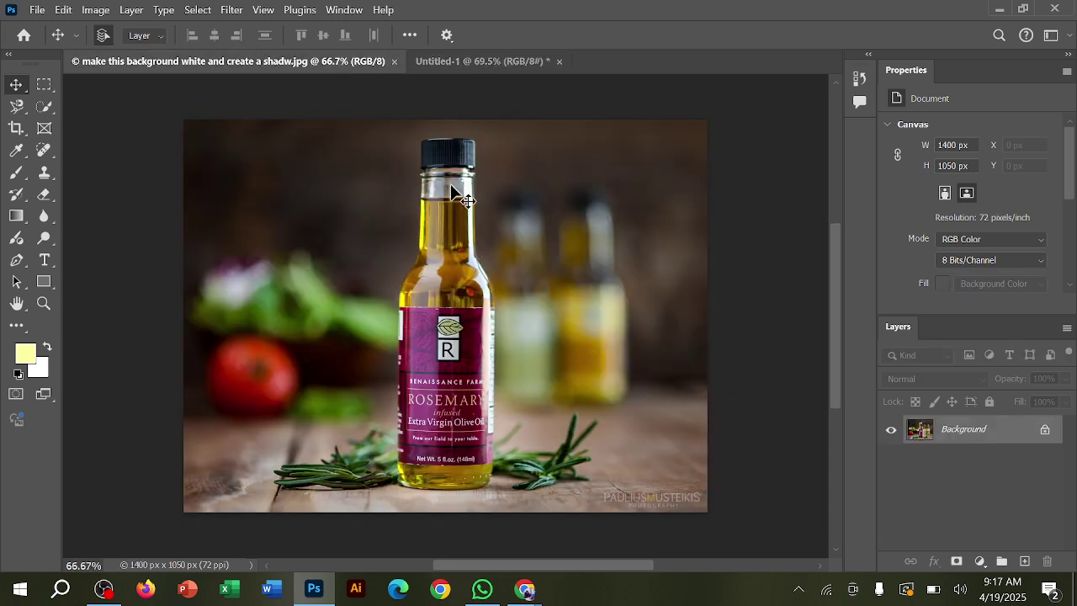
{"action": "scroll", "coordinate": [454, 183], "scroll_direction": "up", "scroll_amount": 3}
{"action": "scroll", "coordinate": [455, 183], "scroll_direction": "up", "scroll_amount": 5}
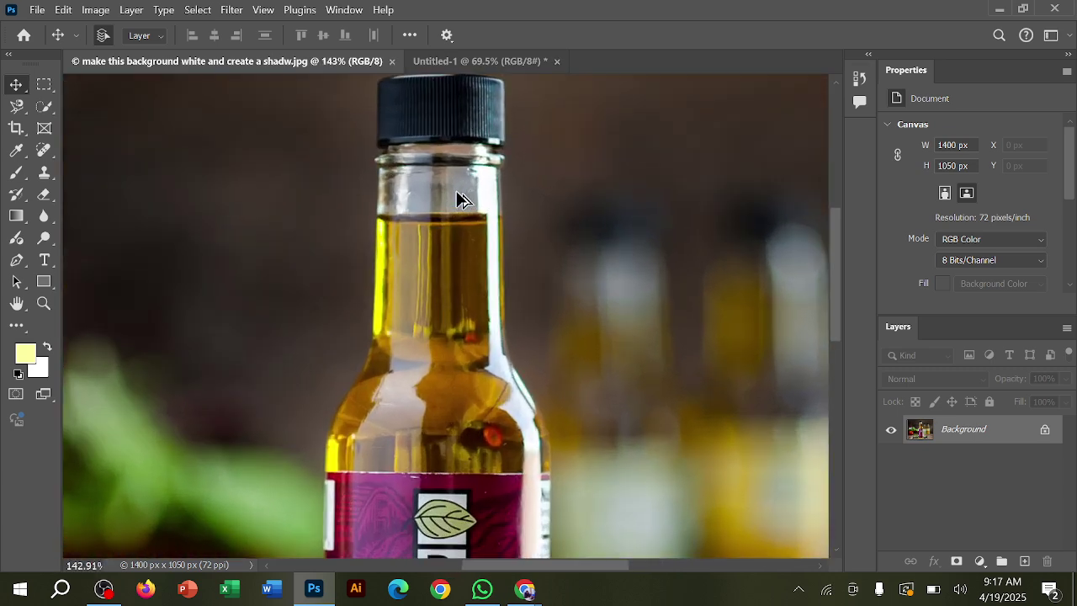
{"action": "scroll", "coordinate": [471, 214], "scroll_direction": "up", "scroll_amount": 1}
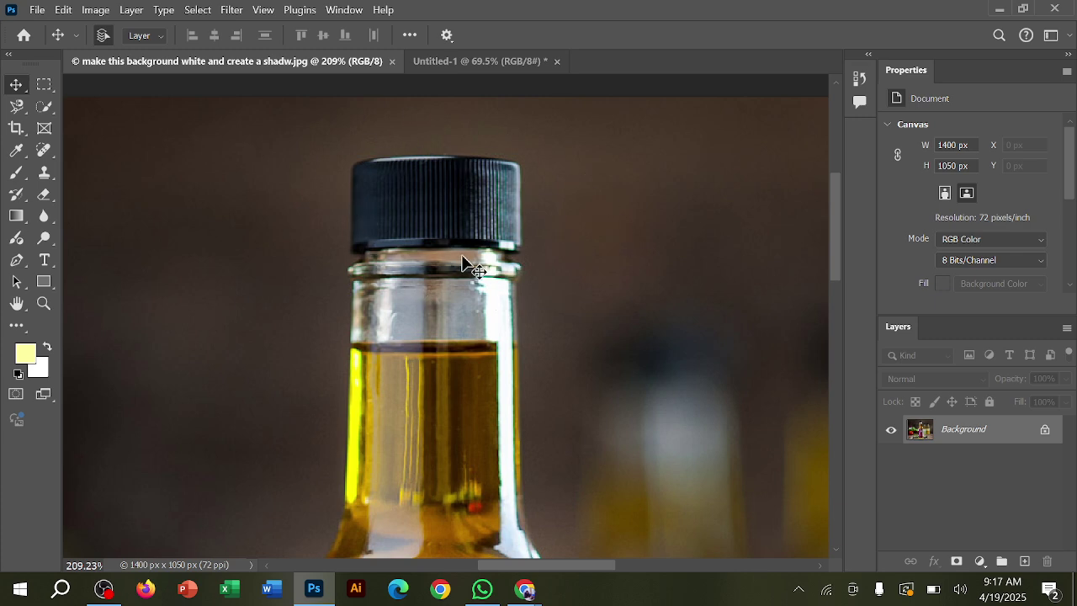
{"action": "scroll", "coordinate": [466, 264], "scroll_direction": "down", "scroll_amount": 6}
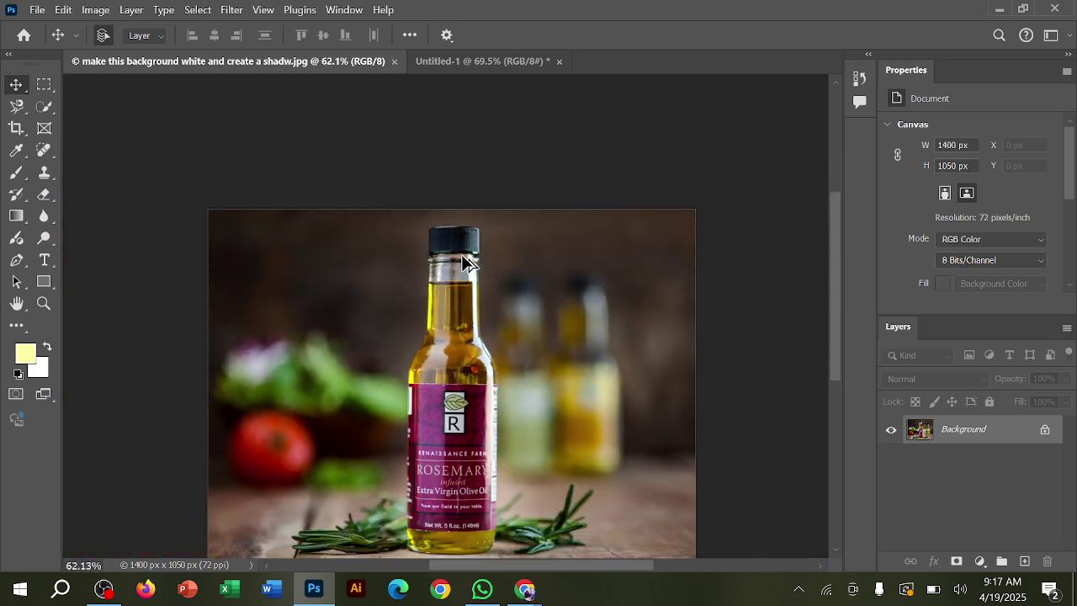
{"action": "scroll", "coordinate": [465, 264], "scroll_direction": "up", "scroll_amount": 1}
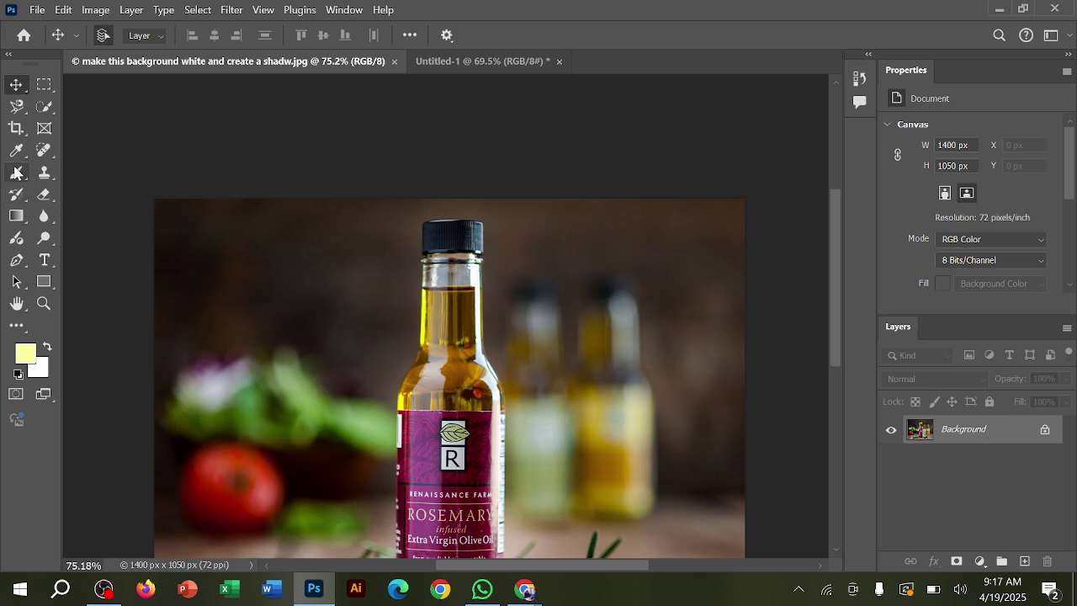
{"action": "left_click", "coordinate": [16, 175]}
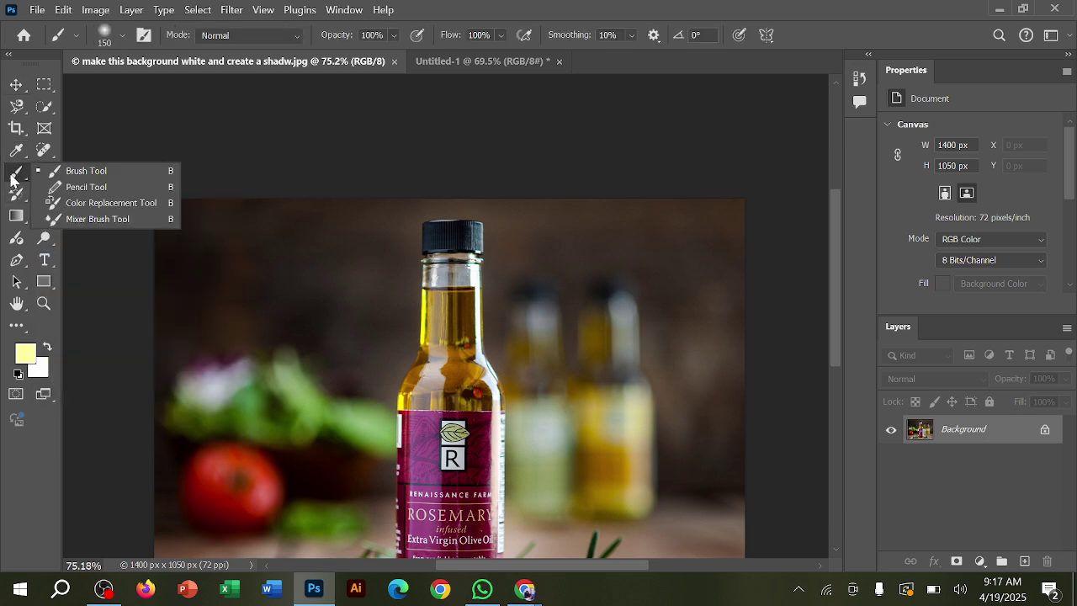
{"action": "left_click", "coordinate": [12, 178]}
{"action": "right_click", "coordinate": [12, 178]}
Run ZoomIt.exe from the ZoomIt_V9.0.zip archive in the Downloads folder and close the archive and folder windows
{"action": "left_click", "coordinate": [1000, 8]}
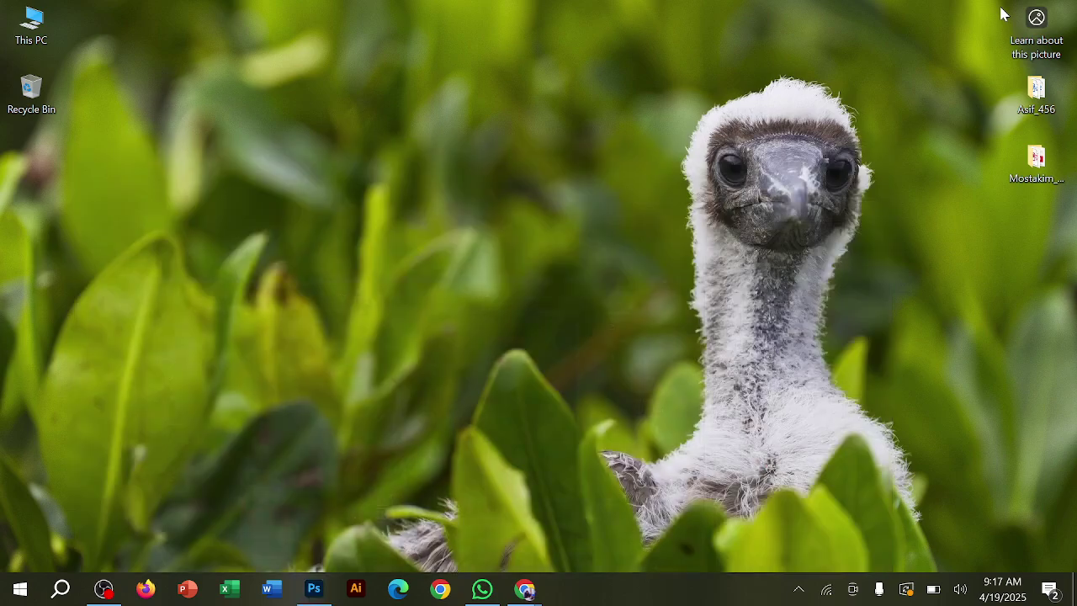
{"action": "double_click", "coordinate": [31, 25]}
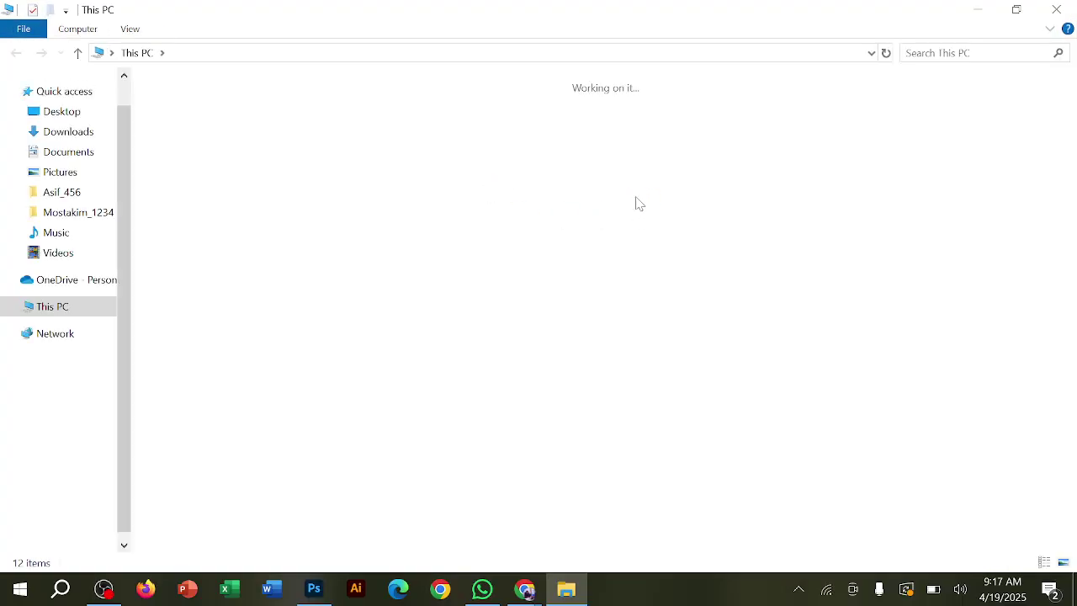
{"action": "double_click", "coordinate": [873, 123]}
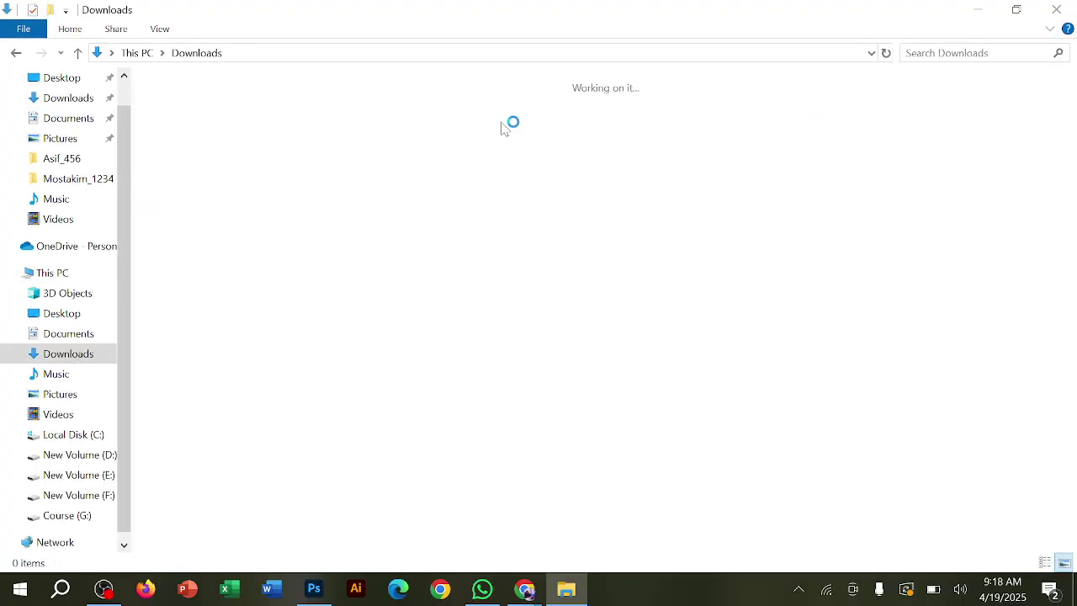
{"action": "scroll", "coordinate": [575, 298], "scroll_direction": "down", "scroll_amount": 3}
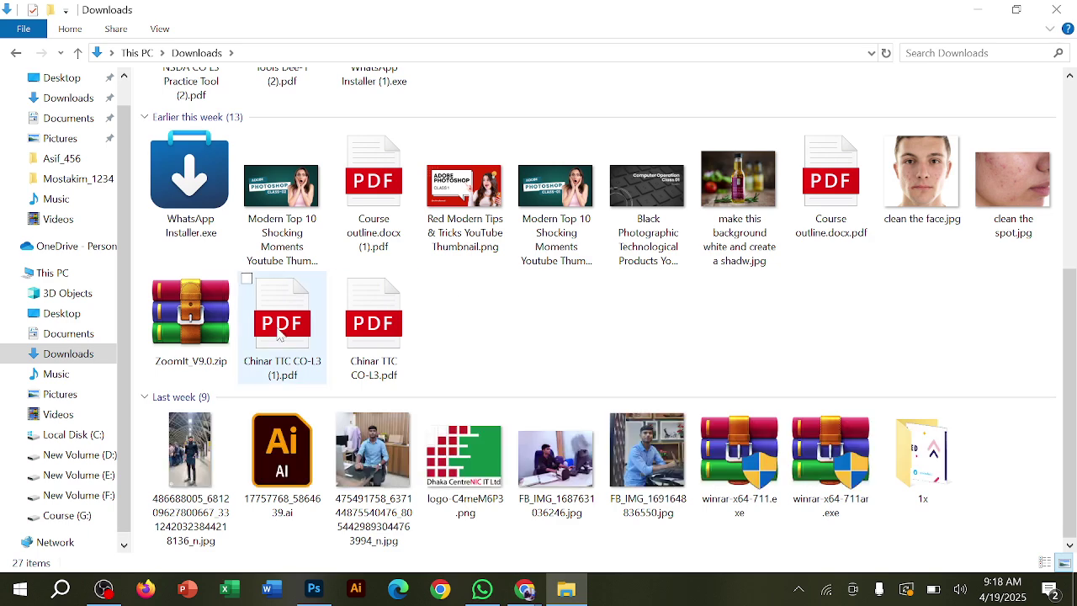
{"action": "left_click", "coordinate": [196, 313]}
{"action": "double_click", "coordinate": [196, 313]}
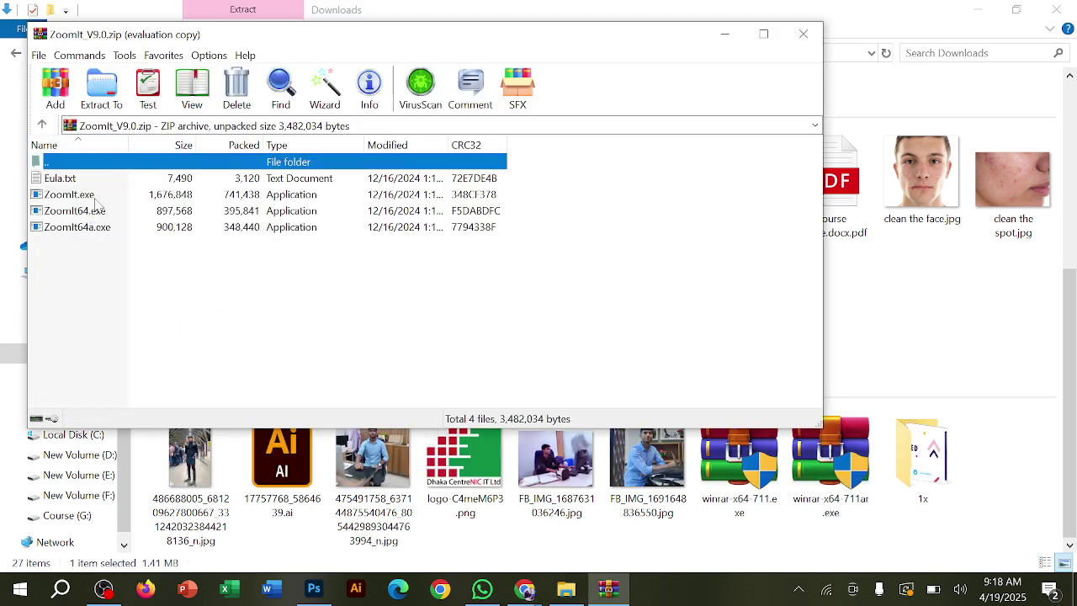
{"action": "left_click", "coordinate": [95, 199]}
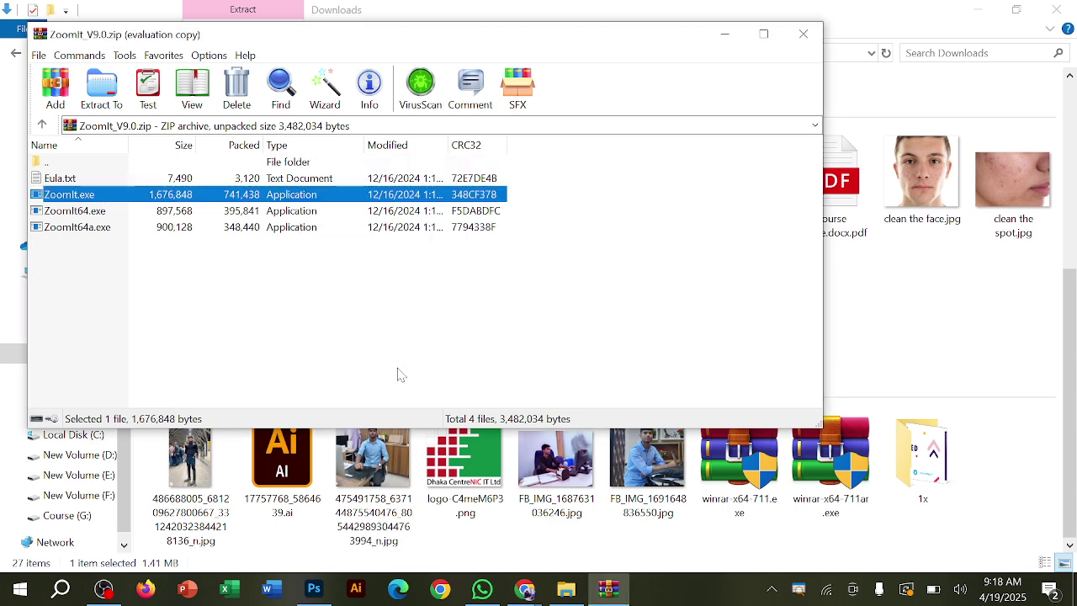
{"action": "left_click", "coordinate": [804, 34]}
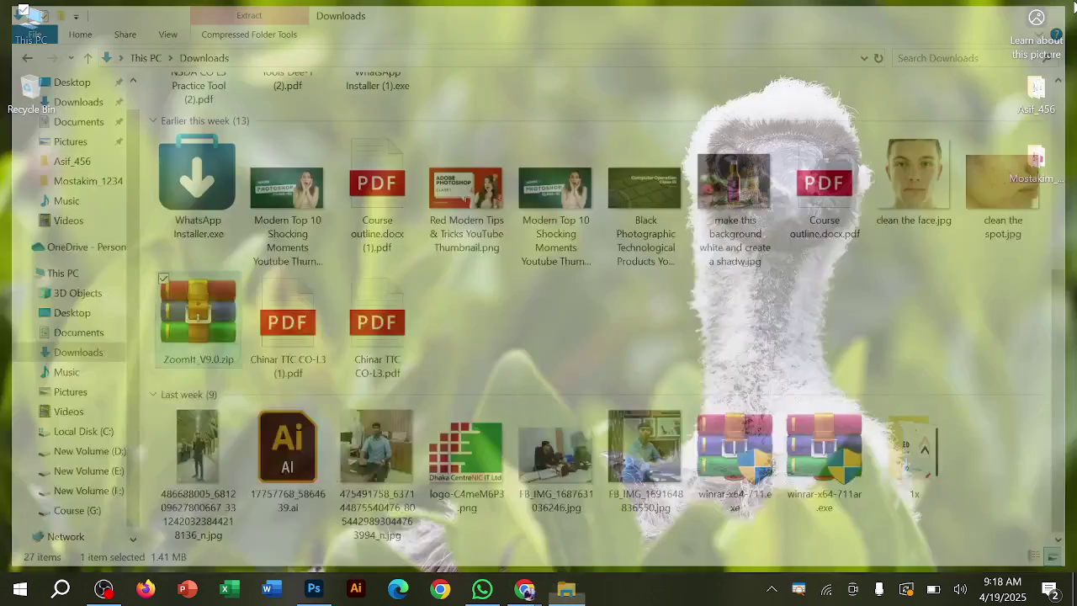
{"action": "key", "text": "alt+F4"}
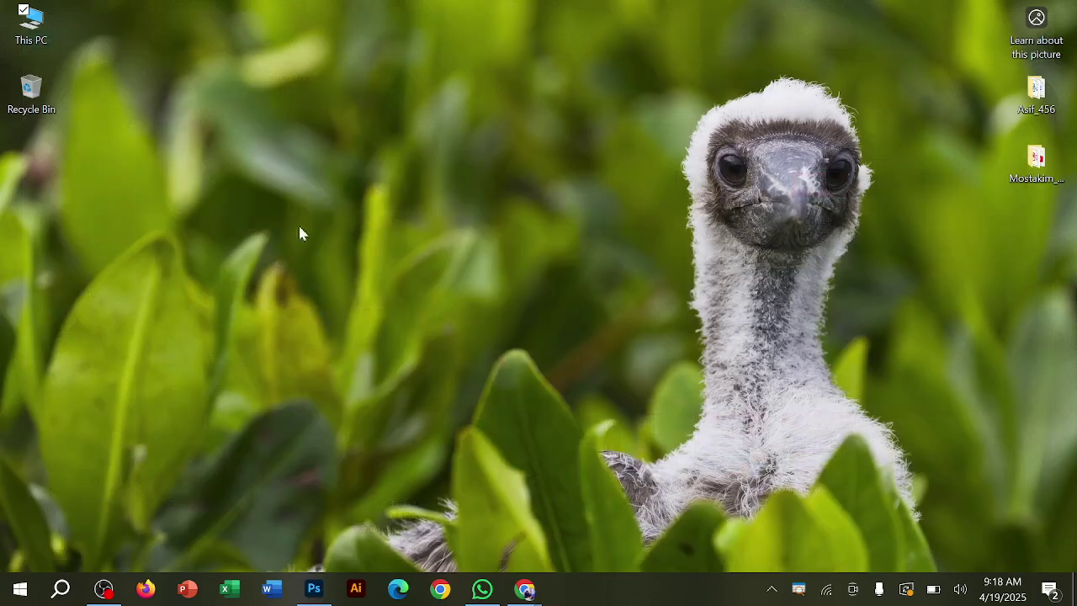
Return to Photoshop and underline the Brush, Pencil, Color Replacement and Mixer Brush tools in a zoomed view of their tool group
{"action": "left_click", "coordinate": [313, 589]}
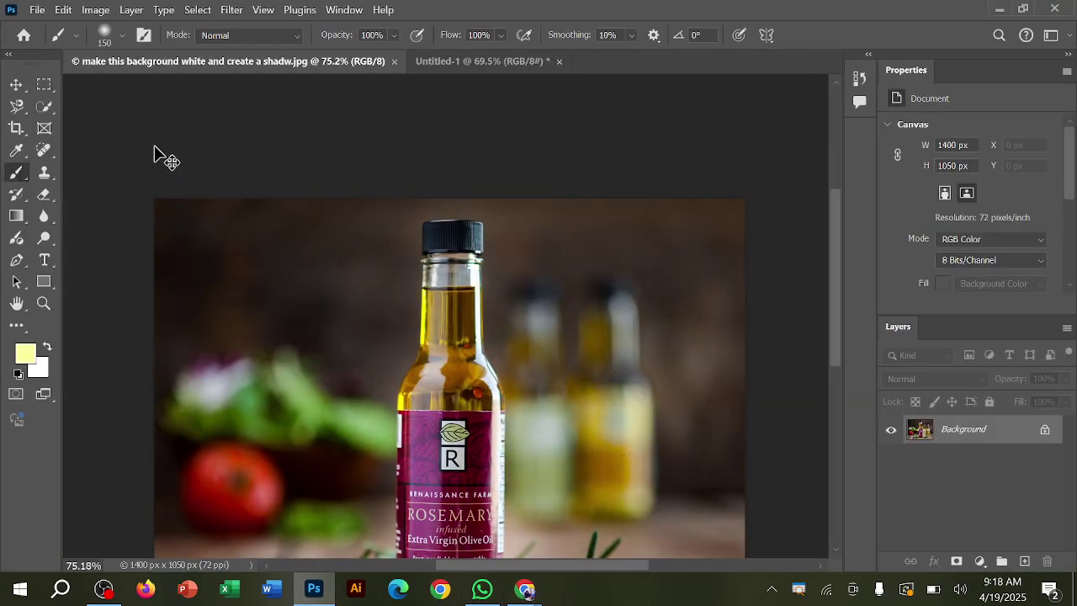
{"action": "right_click", "coordinate": [15, 173]}
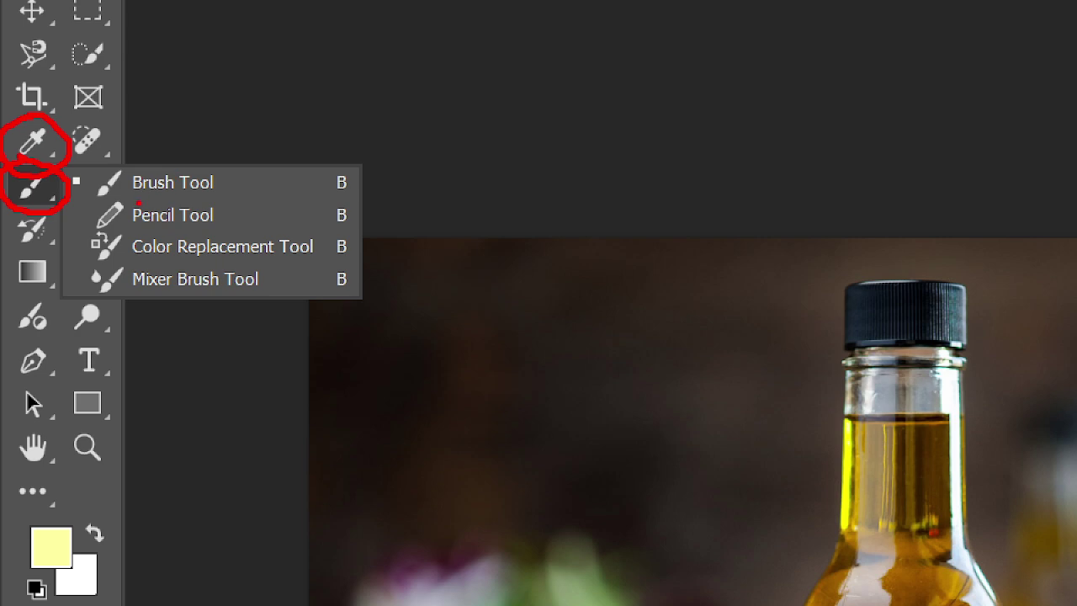
{"action": "left_click_drag", "start_coordinate": [127, 193], "coordinate": [271, 191]}
{"action": "left_click_drag", "start_coordinate": [124, 224], "coordinate": [214, 222]}
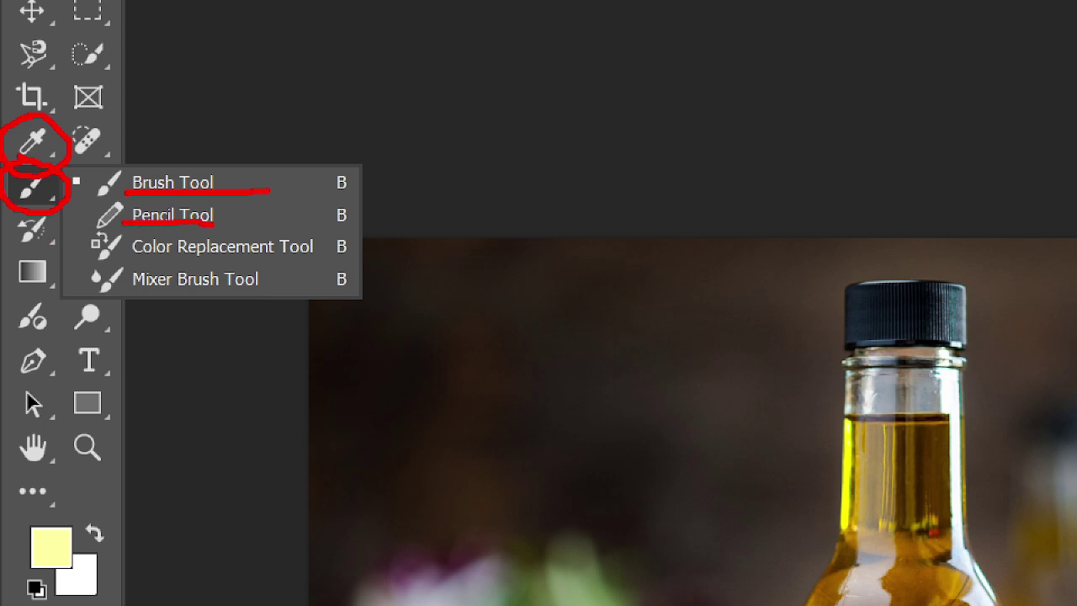
{"action": "left_click_drag", "start_coordinate": [102, 262], "coordinate": [236, 262]}
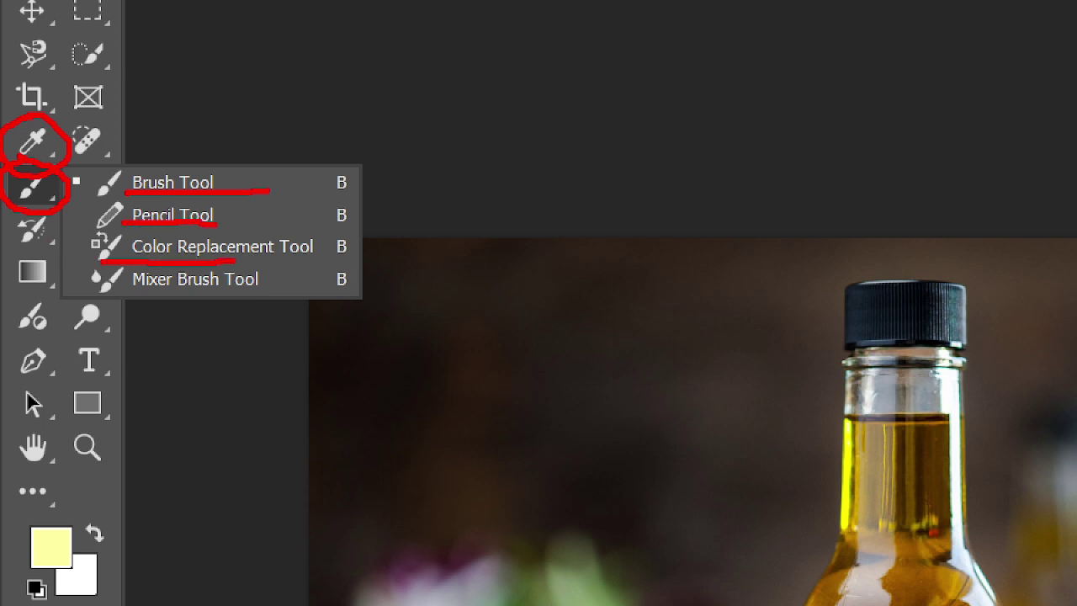
{"action": "left_click_drag", "start_coordinate": [123, 294], "coordinate": [259, 297]}
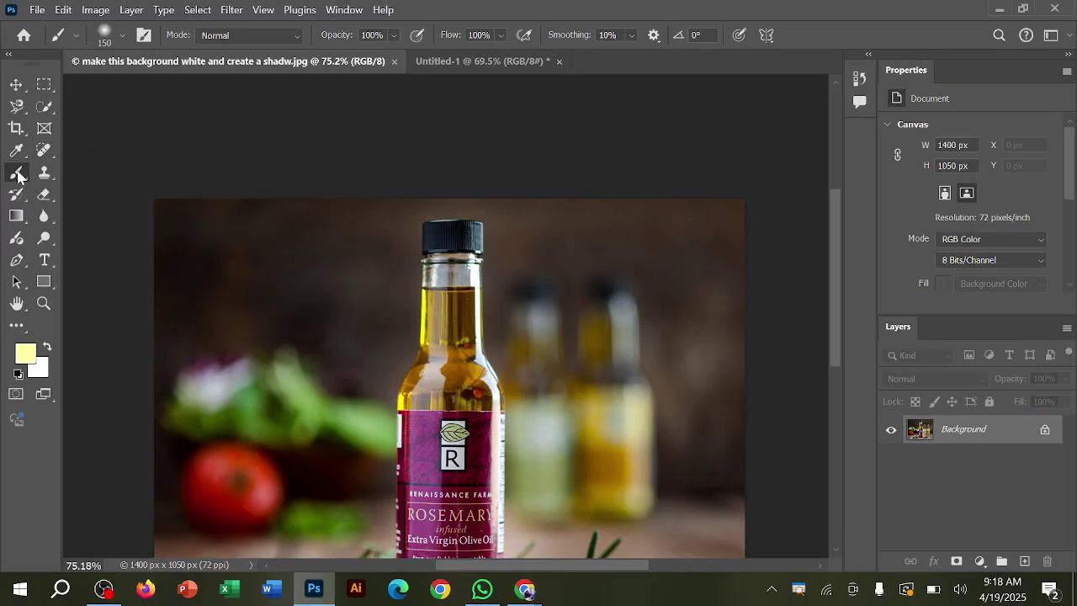
Brush pale yellow strokes over the photo's background to the left of the bottle and undo them
{"action": "right_click", "coordinate": [32, 187]}
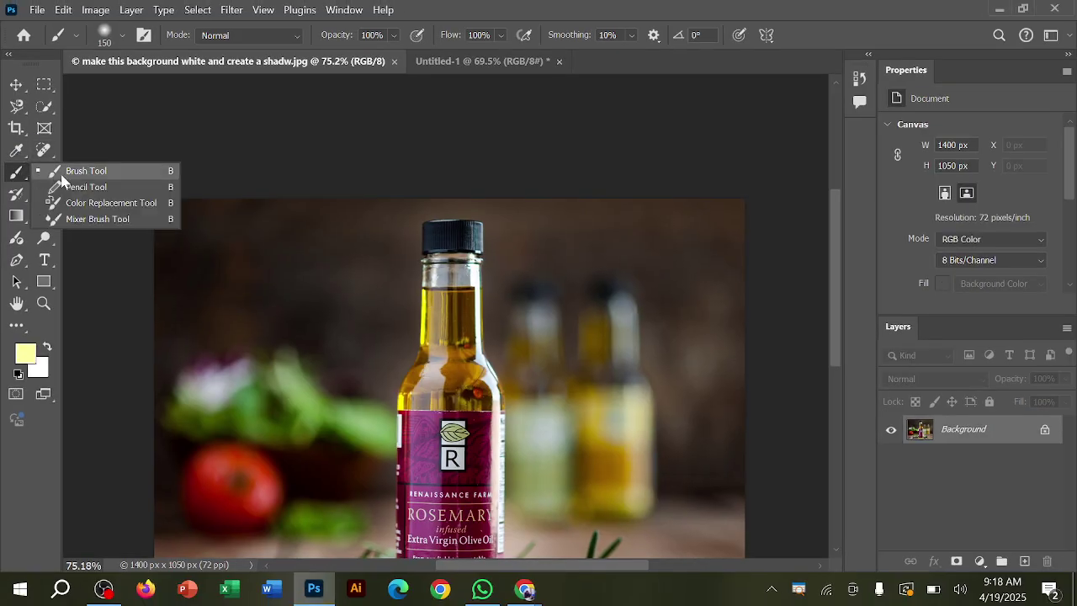
{"action": "left_click", "coordinate": [135, 190]}
{"action": "scroll", "coordinate": [361, 272], "scroll_direction": "down", "scroll_amount": 3}
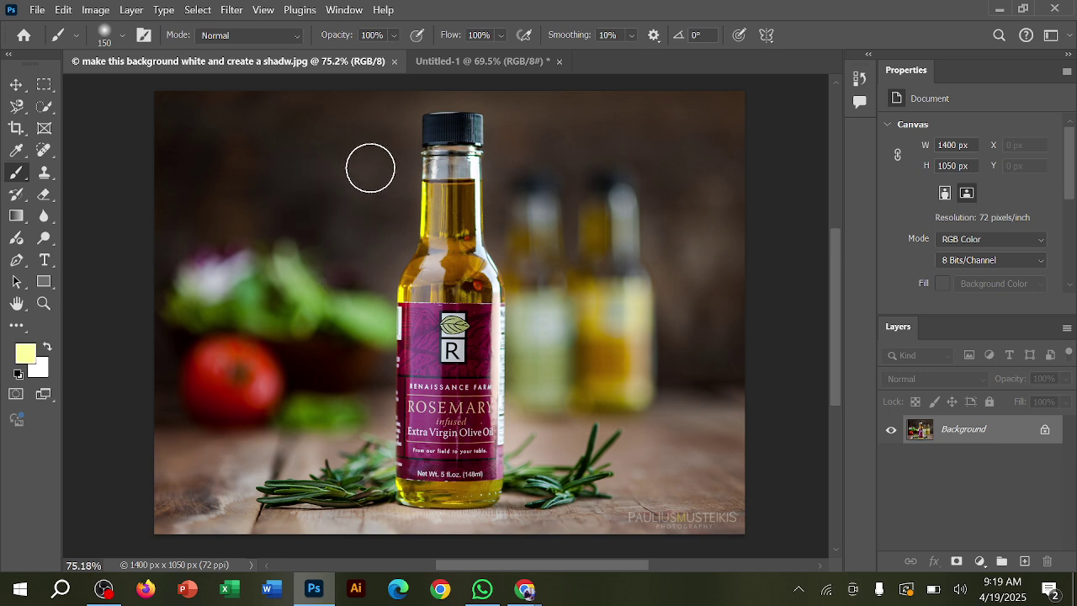
{"action": "mouse_move", "coordinate": [371, 168]}
{"action": "left_mouse_down"}
{"action": "mouse_move", "coordinate": [260, 269]}
{"action": "mouse_move", "coordinate": [320, 120]}
{"action": "mouse_move", "coordinate": [237, 193]}
{"action": "mouse_move", "coordinate": [223, 224]}
{"action": "left_mouse_up"}
{"action": "mouse_move", "coordinate": [286, 149]}
{"action": "left_mouse_down"}
{"action": "mouse_move", "coordinate": [231, 110]}
{"action": "mouse_move", "coordinate": [142, 100]}
{"action": "mouse_move", "coordinate": [248, 82]}
{"action": "mouse_move", "coordinate": [158, 199]}
{"action": "mouse_move", "coordinate": [166, 115]}
{"action": "mouse_move", "coordinate": [407, 85]}
{"action": "mouse_move", "coordinate": [157, 196]}
{"action": "mouse_move", "coordinate": [316, 221]}
{"action": "left_mouse_up"}
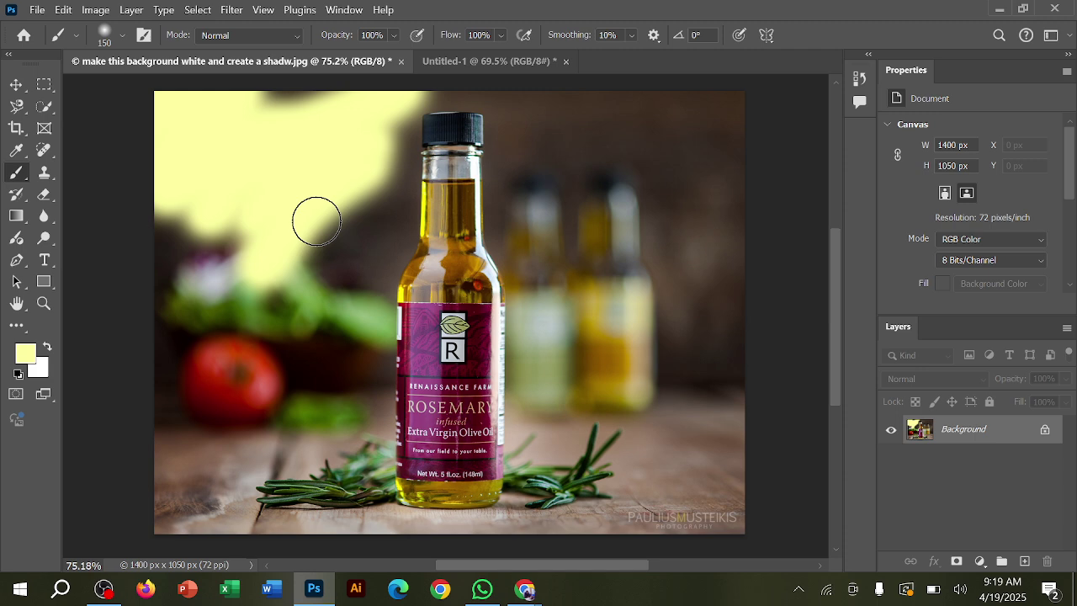
{"action": "key", "text": "ctrl+z"}
{"action": "key", "text": "ctrl+z"}
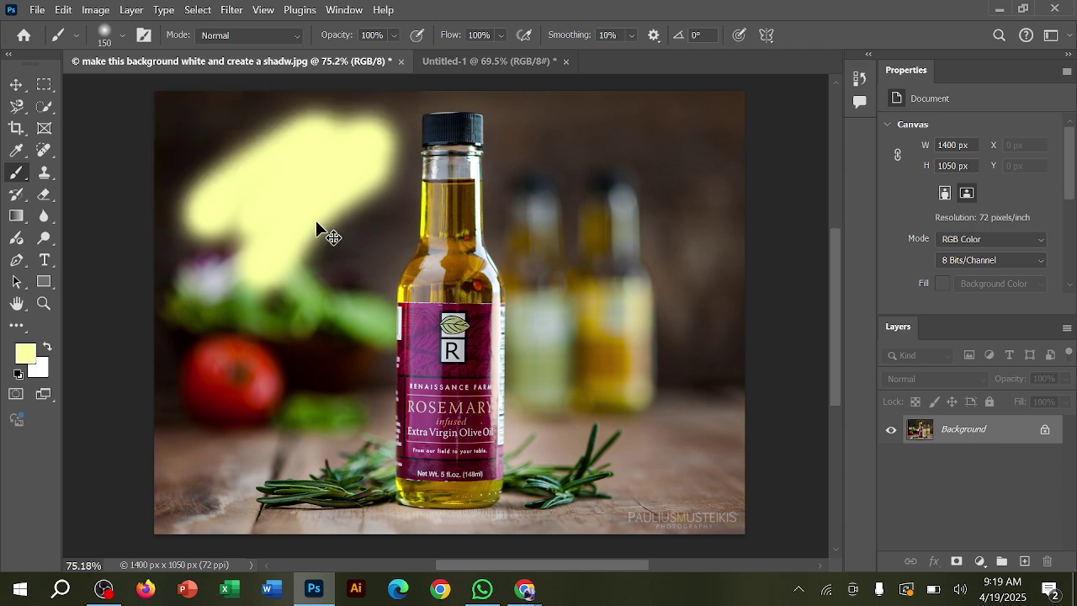
Set the foreground color to mint green #73fdce and paint over the photo's upper-left background with the 150 px brush
{"action": "left_click", "coordinate": [24, 357]}
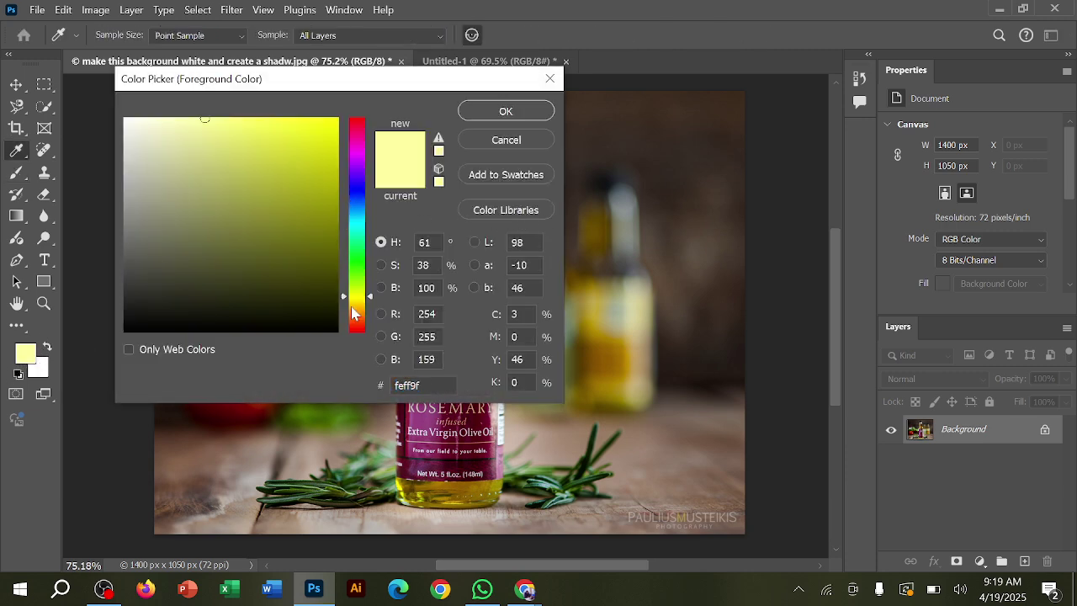
{"action": "left_click", "coordinate": [354, 261]}
{"action": "left_click_drag", "start_coordinate": [353, 243], "coordinate": [353, 239]}
{"action": "mouse_move", "coordinate": [302, 121]}
{"action": "left_mouse_down"}
{"action": "mouse_move", "coordinate": [220, 114]}
{"action": "mouse_move", "coordinate": [321, 121]}
{"action": "left_mouse_up"}
{"action": "left_click", "coordinate": [506, 111]}
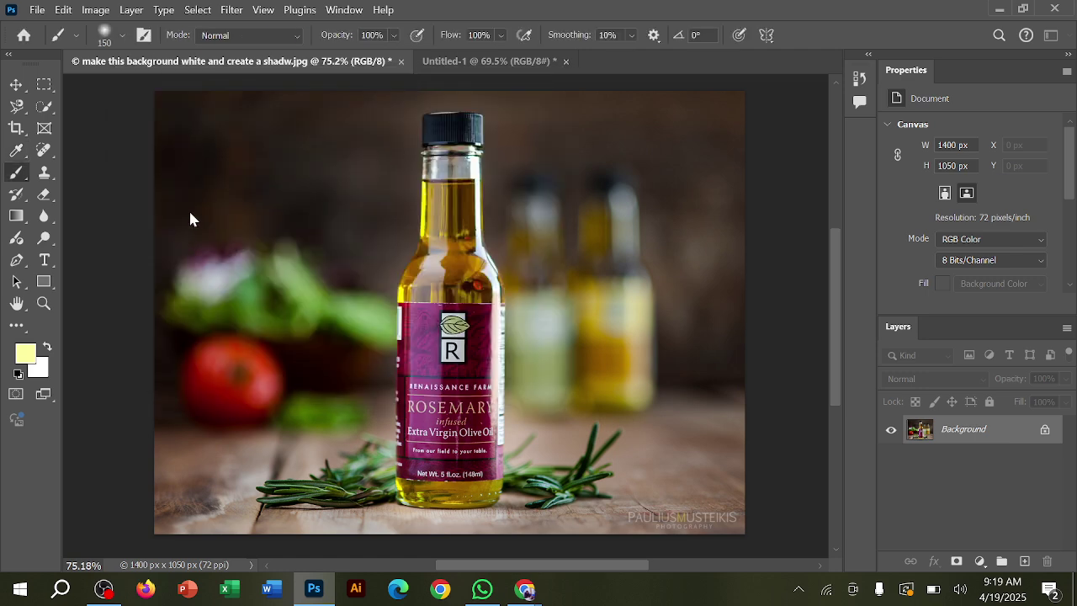
{"action": "mouse_move", "coordinate": [234, 125]}
{"action": "left_mouse_down"}
{"action": "mouse_move", "coordinate": [197, 177]}
{"action": "mouse_move", "coordinate": [187, 111]}
{"action": "mouse_move", "coordinate": [168, 159]}
{"action": "mouse_move", "coordinate": [317, 100]}
{"action": "mouse_move", "coordinate": [183, 107]}
{"action": "mouse_move", "coordinate": [320, 119]}
{"action": "mouse_move", "coordinate": [159, 172]}
{"action": "mouse_move", "coordinate": [263, 175]}
{"action": "mouse_move", "coordinate": [159, 191]}
{"action": "mouse_move", "coordinate": [299, 163]}
{"action": "mouse_move", "coordinate": [335, 120]}
{"action": "mouse_move", "coordinate": [159, 103]}
{"action": "left_mouse_up"}
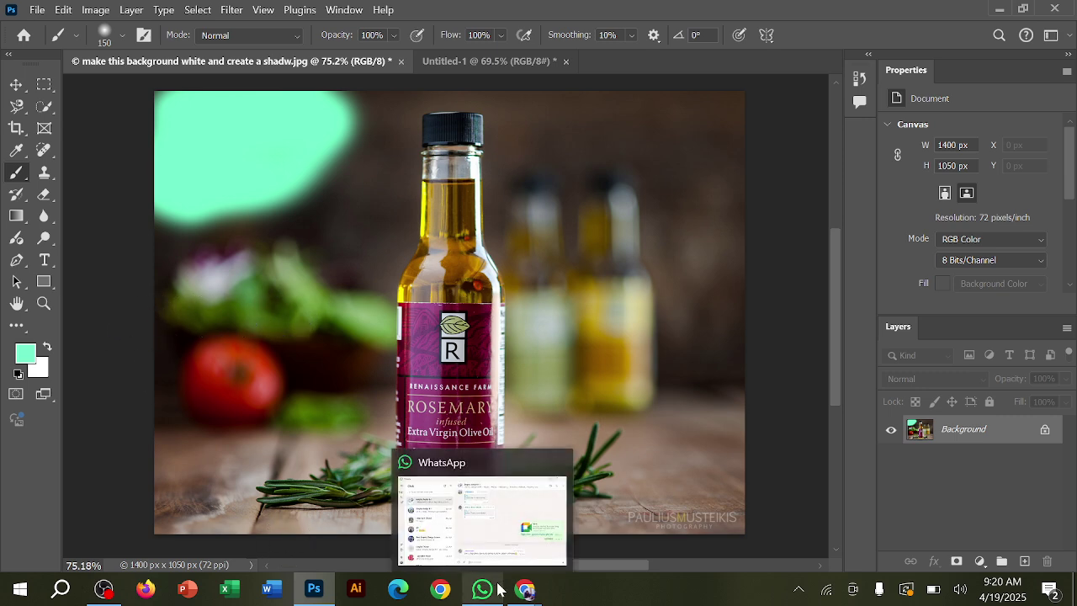
Check the Class-3 topics of the course outline in Chrome and return to Photoshop
{"action": "mouse_move", "coordinate": [525, 589]}
{"action": "left_click", "coordinate": [444, 543]}
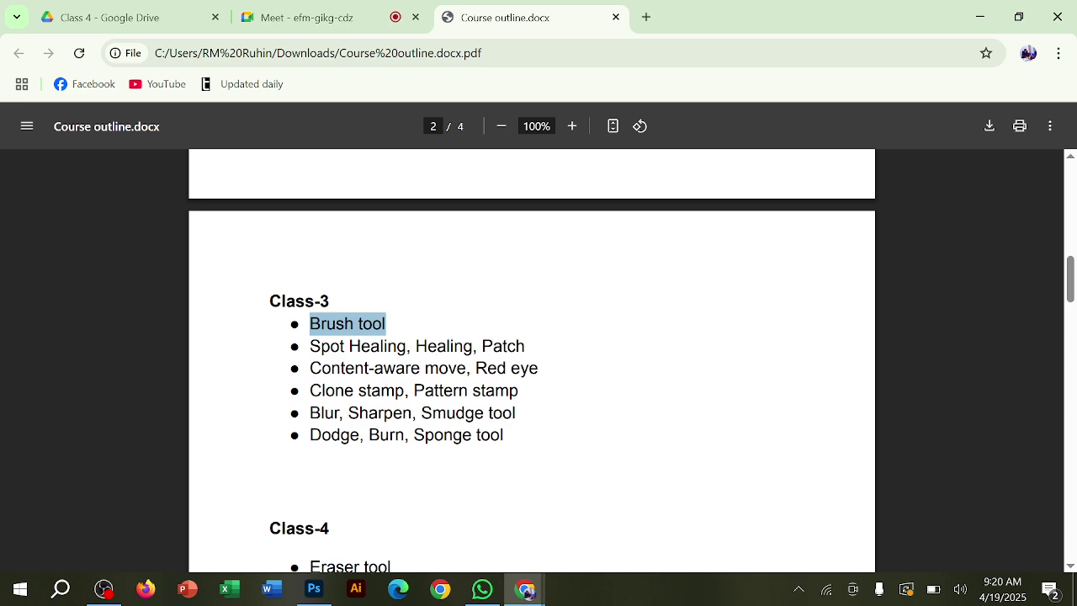
{"action": "left_click", "coordinate": [980, 17]}
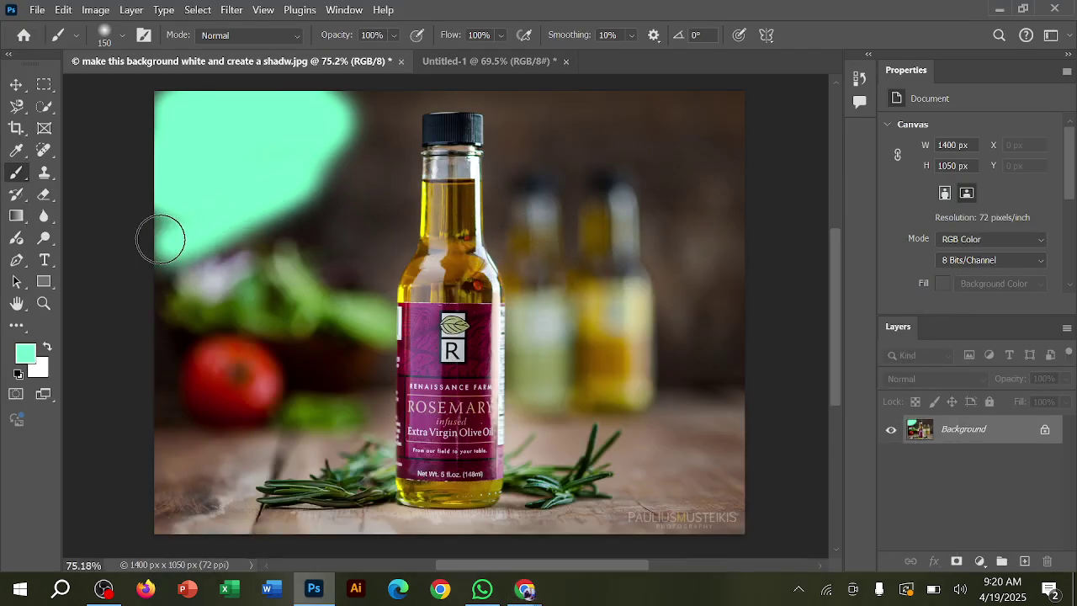
Pick a more saturated green foreground color and brush zigzag strokes over the background at the photo's upper right
{"action": "left_click", "coordinate": [25, 354]}
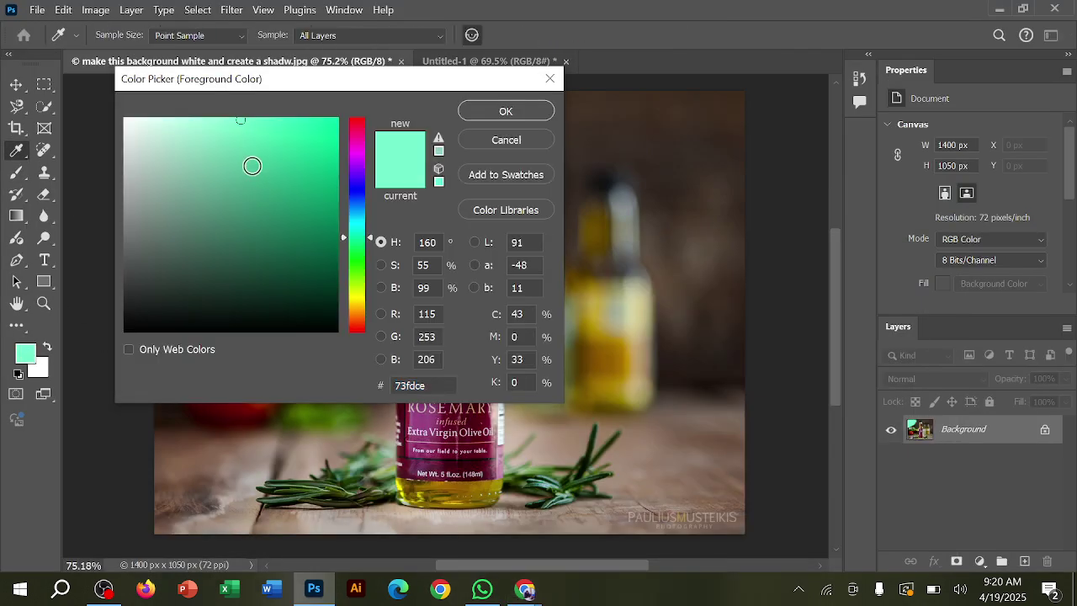
{"action": "left_click", "coordinate": [303, 138]}
{"action": "left_click", "coordinate": [507, 109]}
{"action": "mouse_move", "coordinate": [656, 240]}
{"action": "left_mouse_down"}
{"action": "mouse_move", "coordinate": [638, 181]}
{"action": "mouse_move", "coordinate": [611, 253]}
{"action": "mouse_move", "coordinate": [678, 184]}
{"action": "mouse_move", "coordinate": [755, 265]}
{"action": "mouse_move", "coordinate": [760, 372]}
{"action": "mouse_move", "coordinate": [678, 112]}
{"action": "left_mouse_up"}
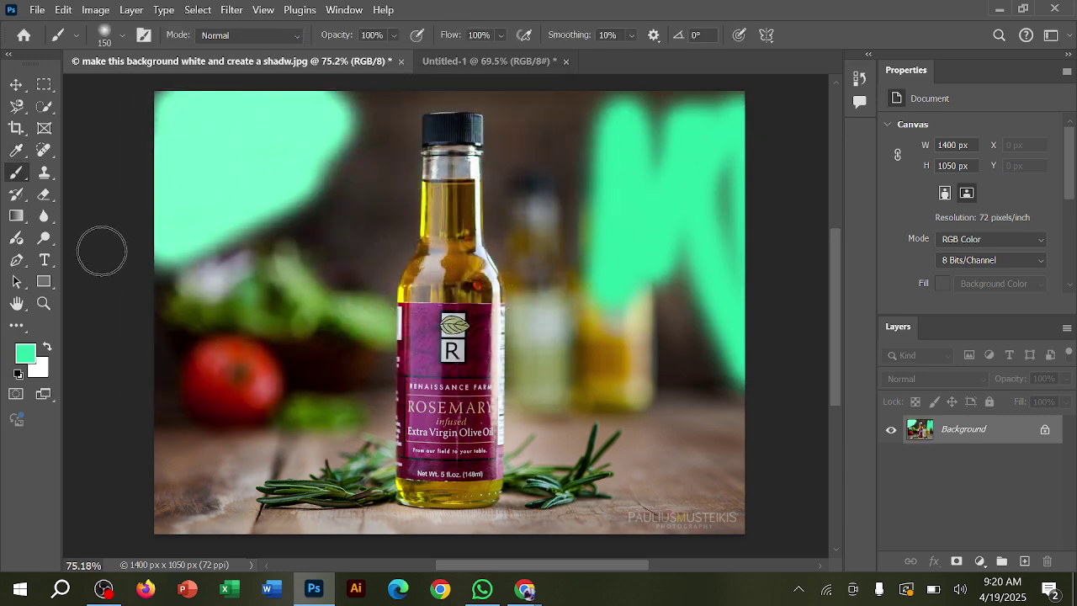
Switch to the Pencil tool and draw a thin 3 px freehand line to the left of the bottle
{"action": "right_click", "coordinate": [23, 174]}
{"action": "left_click", "coordinate": [84, 187]}
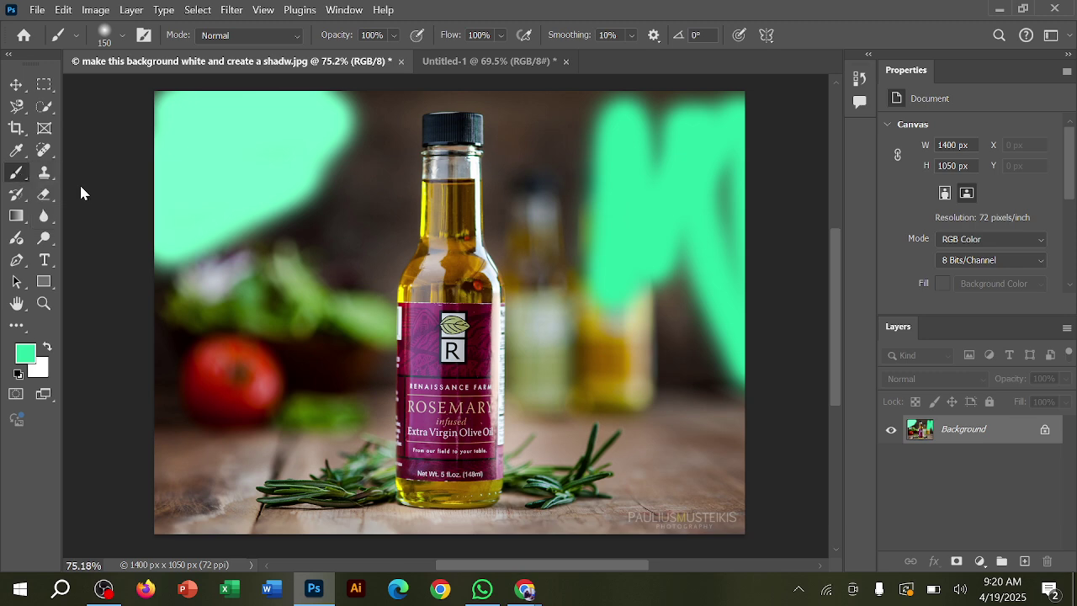
{"action": "mouse_move", "coordinate": [365, 176]}
{"action": "left_mouse_down"}
{"action": "mouse_move", "coordinate": [270, 284]}
{"action": "mouse_move", "coordinate": [338, 221]}
{"action": "mouse_move", "coordinate": [339, 330]}
{"action": "left_mouse_up"}
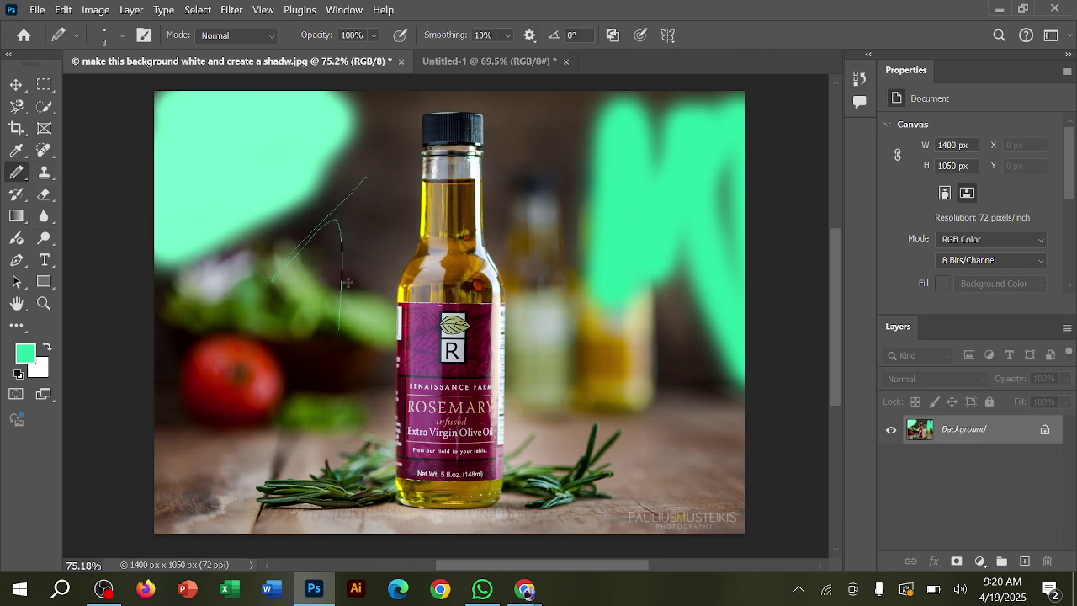
Enlarge the Pencil tool's tip to 45 px
{"action": "key", "text": "bracketright"}
{"action": "key", "text": "bracketright"}
{"action": "key", "text": "bracketright"}
{"action": "key", "text": "bracketright"}
{"action": "key", "text": "bracketright"}
{"action": "key", "text": "bracketright"}
{"action": "key", "text": "bracketright"}
{"action": "key", "text": "bracketright"}
{"action": "key", "text": "bracketright"}
{"action": "key", "text": "bracketright"}
{"action": "key", "text": "bracketright"}
{"action": "key", "text": "bracketright"}
Draw thick green zigzag pencil strokes across the tomato, bottle and table, and undo them
{"action": "mouse_move", "coordinate": [329, 259]}
{"action": "left_mouse_down"}
{"action": "mouse_move", "coordinate": [229, 402]}
{"action": "mouse_move", "coordinate": [301, 416]}
{"action": "left_mouse_up"}
{"action": "mouse_move", "coordinate": [384, 413]}
{"action": "left_mouse_down"}
{"action": "mouse_move", "coordinate": [404, 448]}
{"action": "mouse_move", "coordinate": [518, 458]}
{"action": "left_mouse_up"}
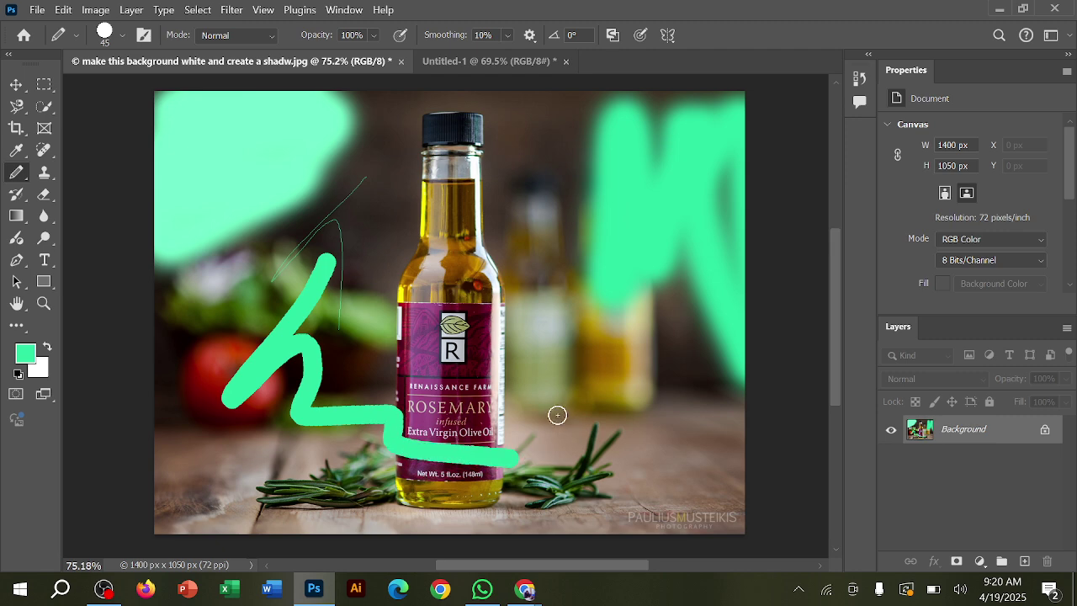
{"action": "mouse_move", "coordinate": [439, 254]}
{"action": "left_mouse_down"}
{"action": "mouse_move", "coordinate": [445, 299]}
{"action": "mouse_move", "coordinate": [522, 302]}
{"action": "mouse_move", "coordinate": [552, 375]}
{"action": "mouse_move", "coordinate": [669, 390]}
{"action": "mouse_move", "coordinate": [651, 434]}
{"action": "mouse_move", "coordinate": [723, 448]}
{"action": "left_mouse_up"}
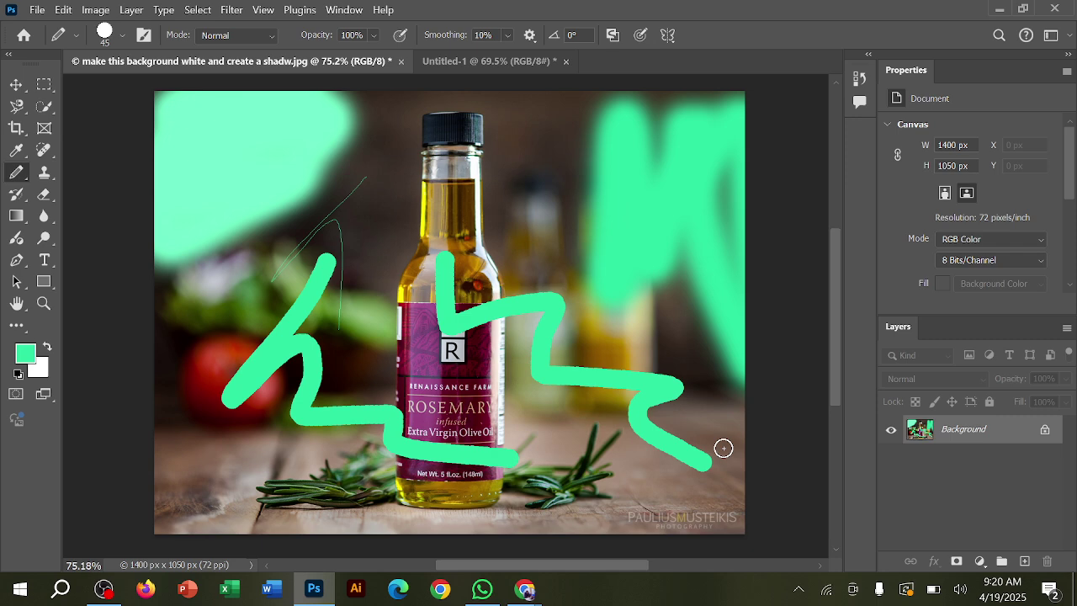
{"action": "key", "text": "ctrl+z"}
{"action": "key", "text": "ctrl+z"}
{"action": "key", "text": "ctrl+z"}
{"action": "key", "text": "ctrl+z"}
{"action": "key", "text": "ctrl+z"}
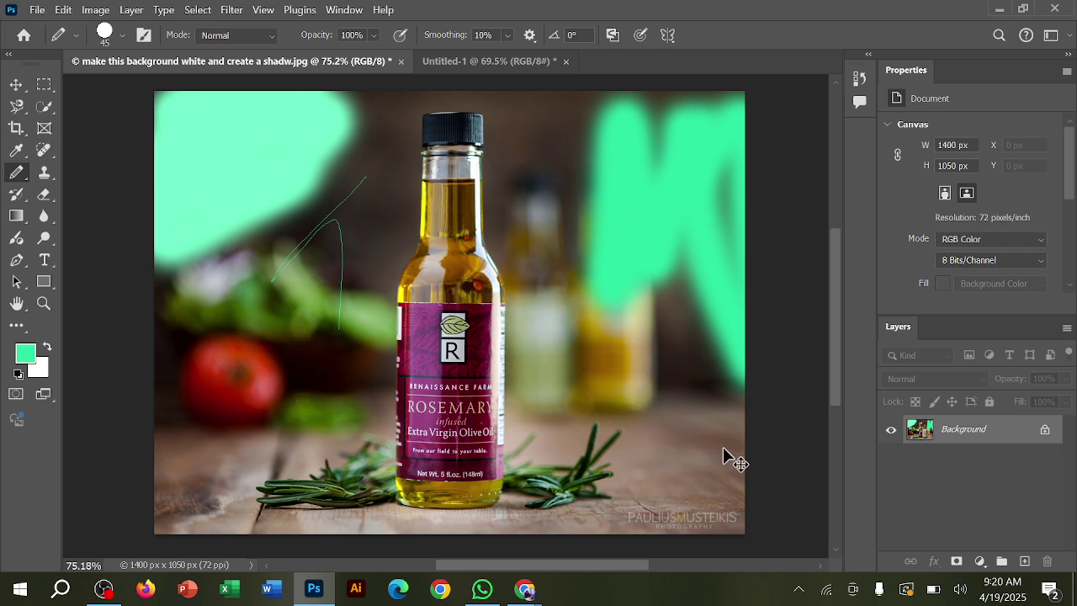
Undo the remaining green brush and pencil strokes on the bottle photo
{"action": "key", "text": "ctrl+z"}
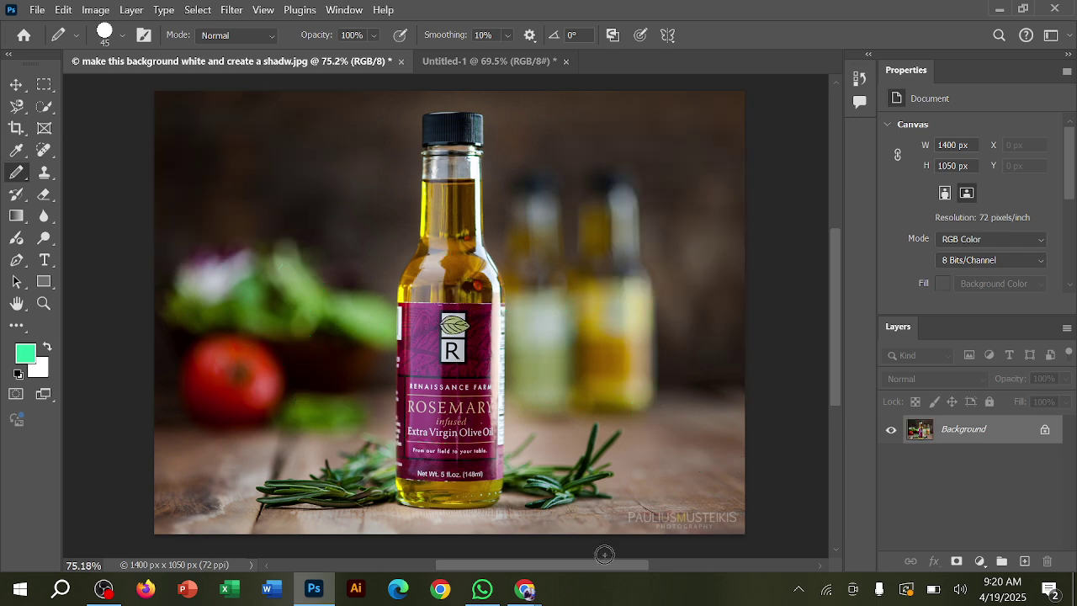
Check the Spot Healing, Healing, Patch line under Class-3 in the course outline PDF, then return to Photoshop
{"action": "left_click", "coordinate": [484, 591]}
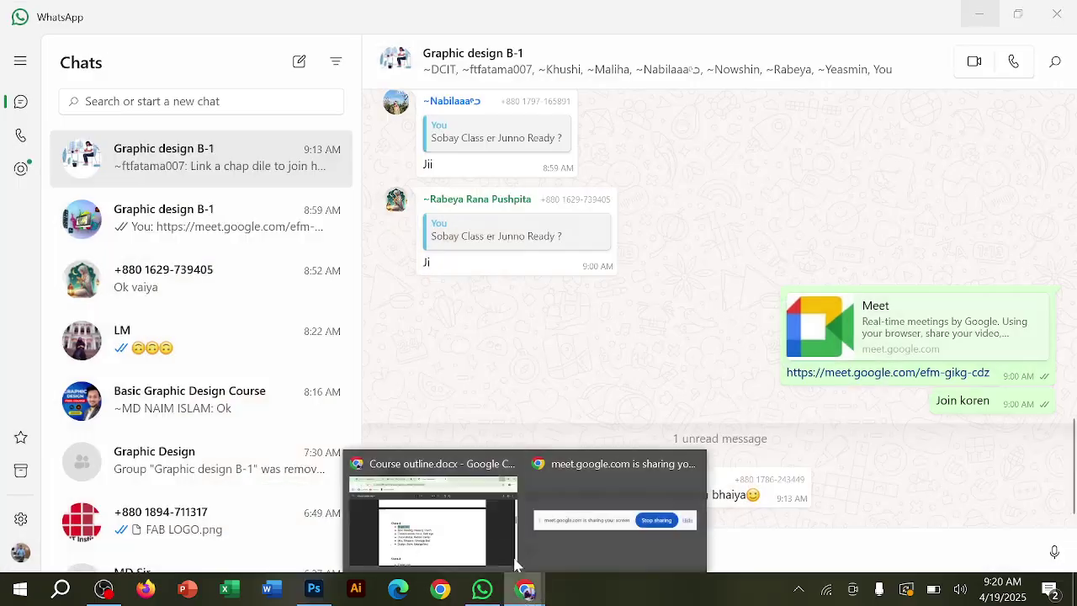
{"action": "left_click", "coordinate": [495, 527]}
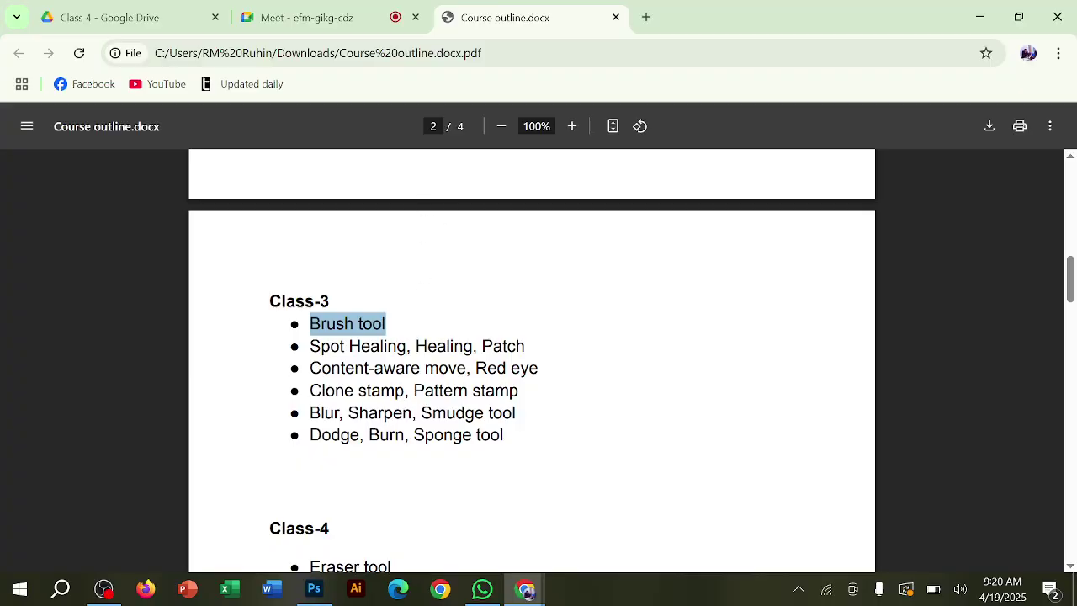
{"action": "left_click_drag", "start_coordinate": [310, 345], "coordinate": [517, 345]}
{"action": "left_click", "coordinate": [985, 8]}
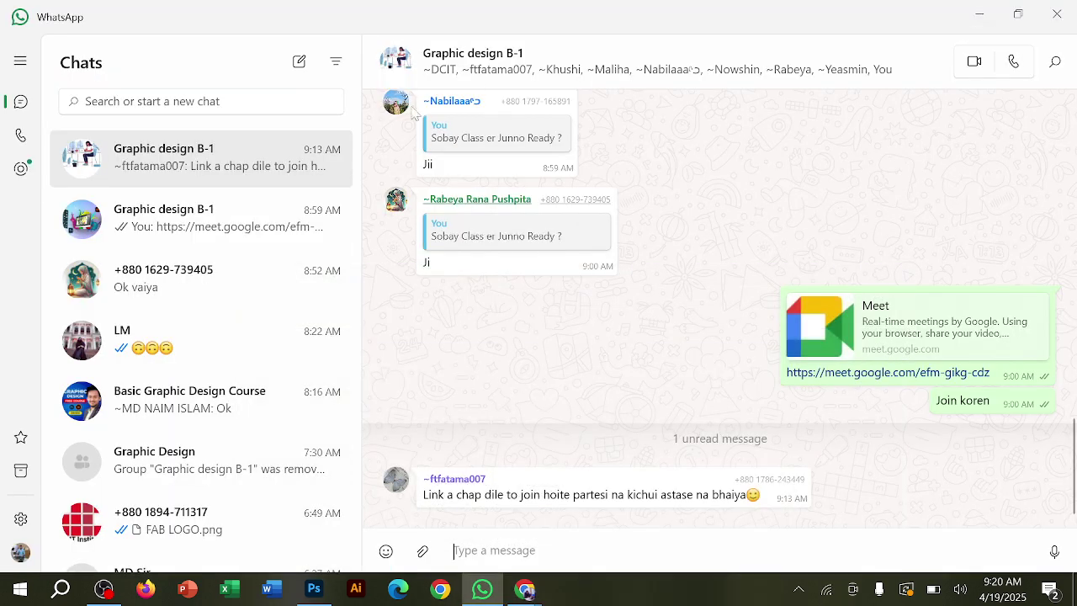
{"action": "left_click", "coordinate": [988, 7]}
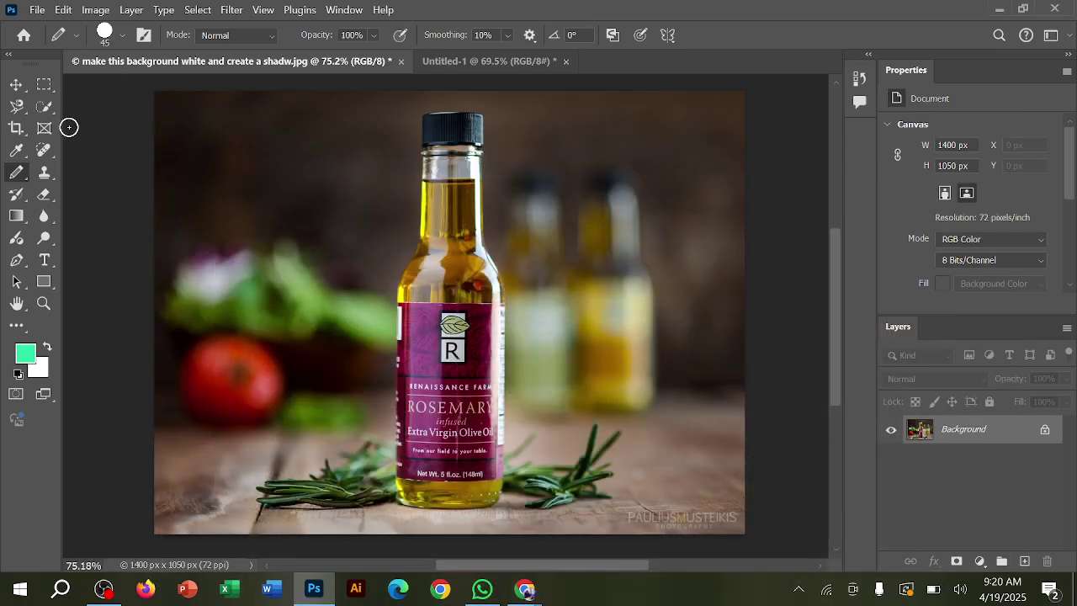
Activate the Spot Healing Brush and show the other healing tools in its group
{"action": "left_click", "coordinate": [45, 152]}
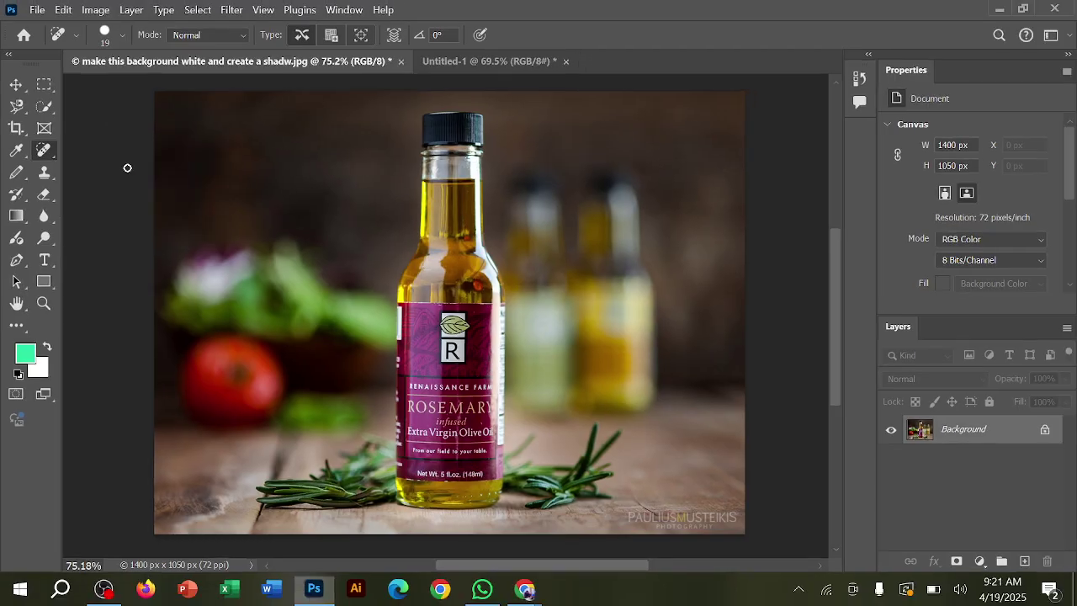
{"action": "right_click", "coordinate": [47, 153]}
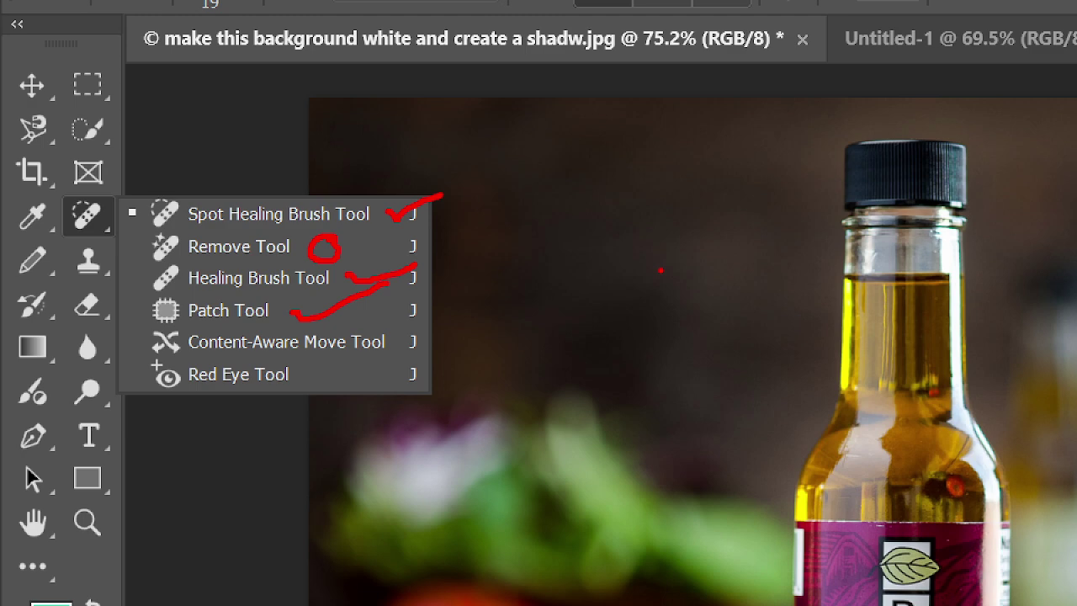
{"action": "key", "text": "Escape"}
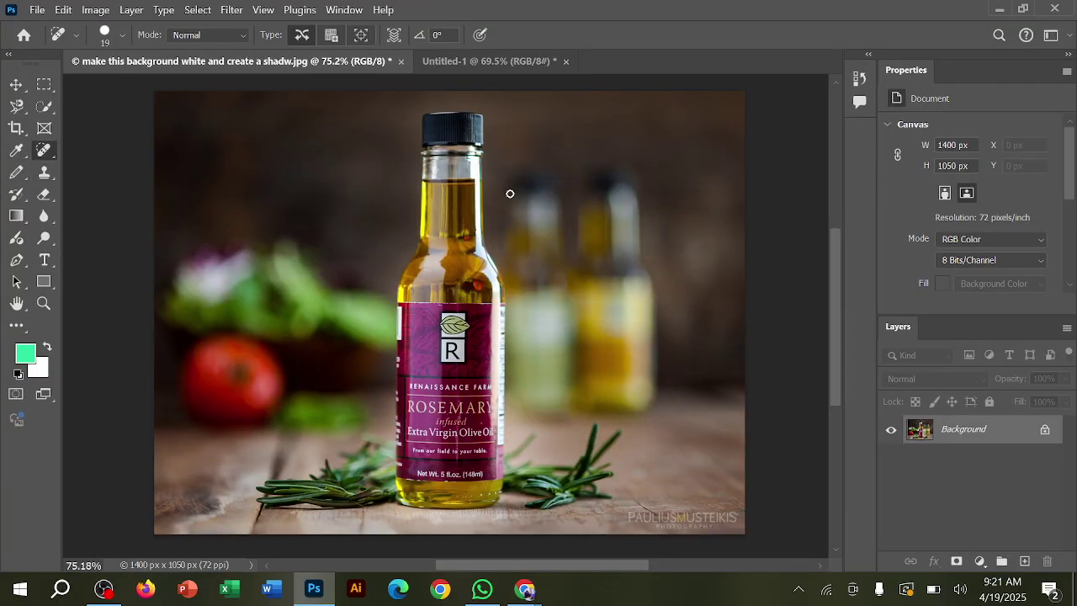
Open the image "clean the spot.jpg" from the Downloads folder as a new document
{"action": "right_click", "coordinate": [645, 60]}
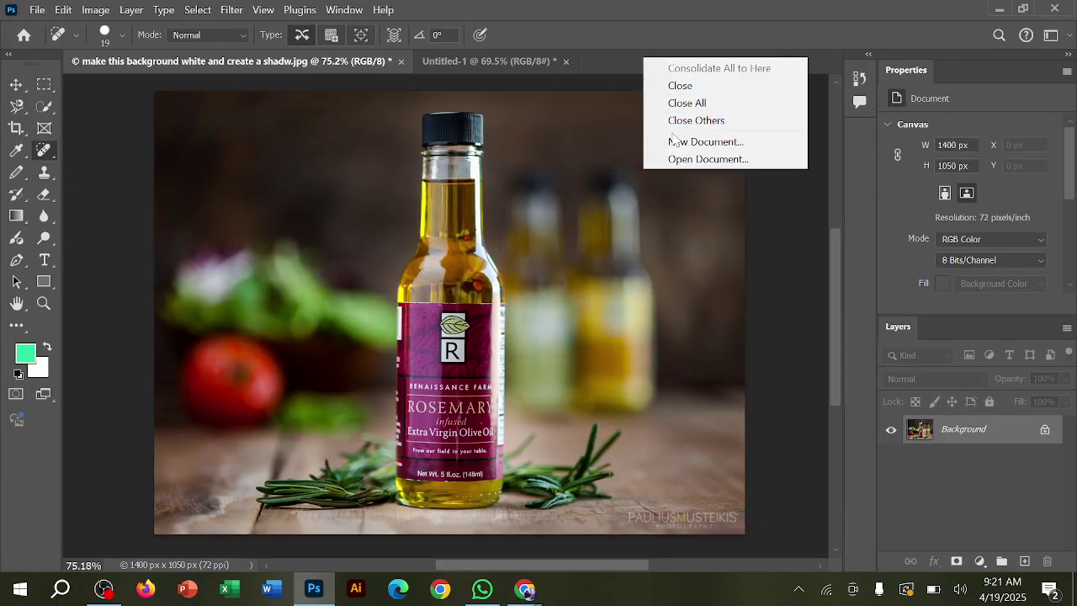
{"action": "left_click", "coordinate": [681, 159]}
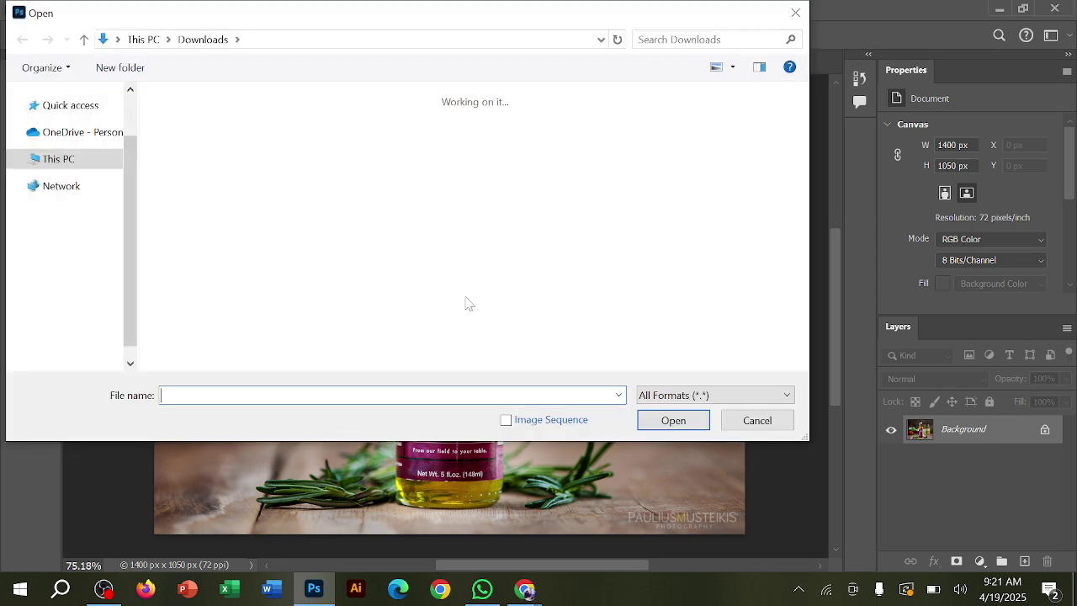
{"action": "scroll", "coordinate": [516, 206], "scroll_direction": "down", "scroll_amount": 3}
{"action": "scroll", "coordinate": [519, 212], "scroll_direction": "down", "scroll_amount": 1}
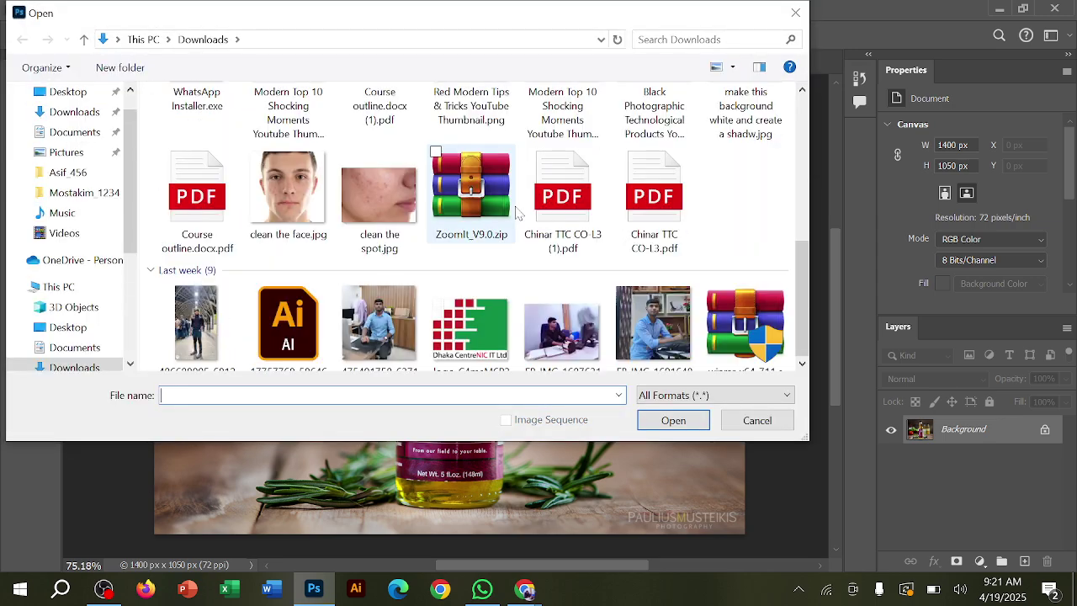
{"action": "left_click", "coordinate": [305, 195]}
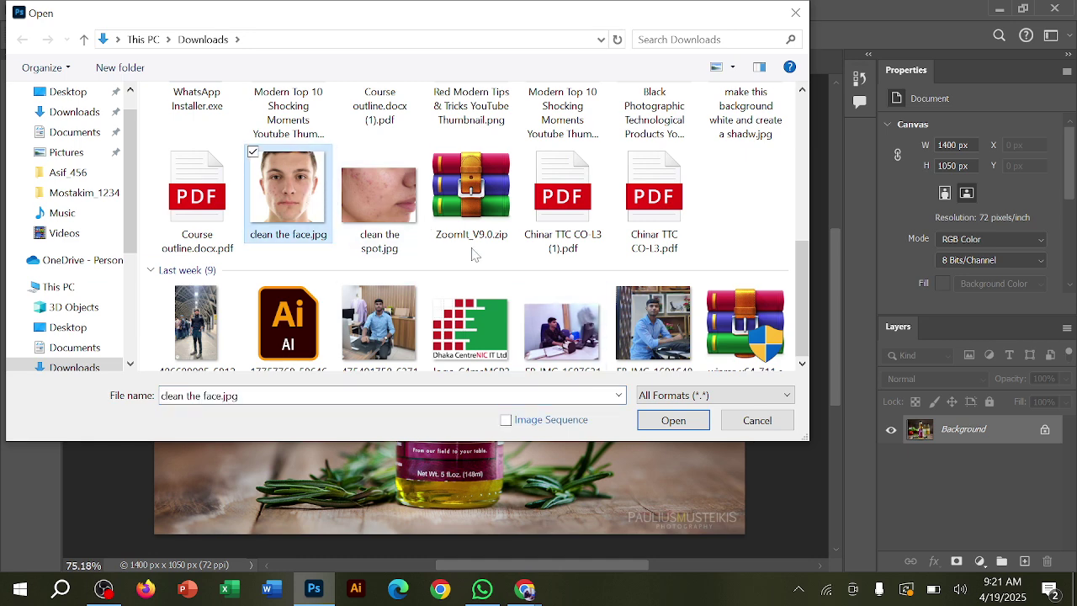
{"action": "left_click", "coordinate": [403, 195]}
{"action": "left_click", "coordinate": [656, 421]}
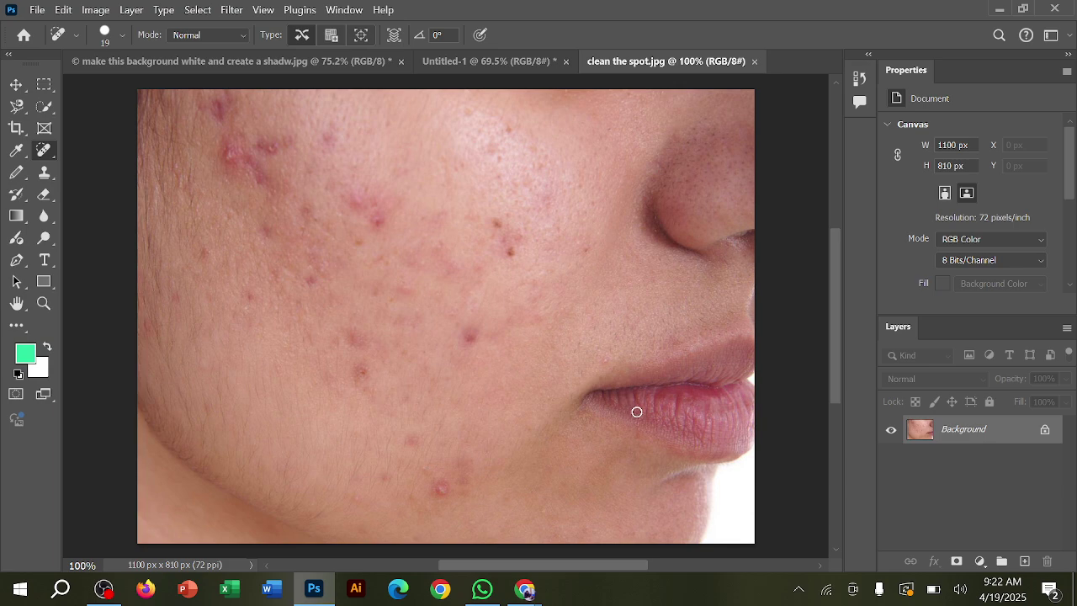
{"action": "scroll", "coordinate": [534, 372], "scroll_direction": "left", "scroll_amount": 1}
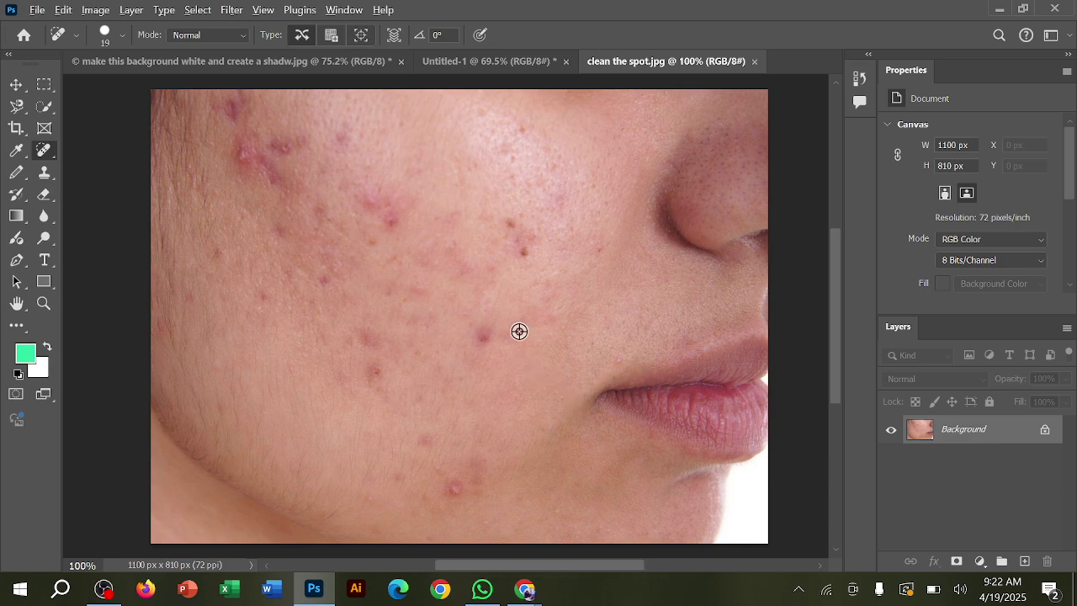
{"action": "scroll", "coordinate": [520, 331], "scroll_direction": "up", "scroll_amount": 2}
{"action": "scroll", "coordinate": [530, 351], "scroll_direction": "up", "scroll_amount": 1}
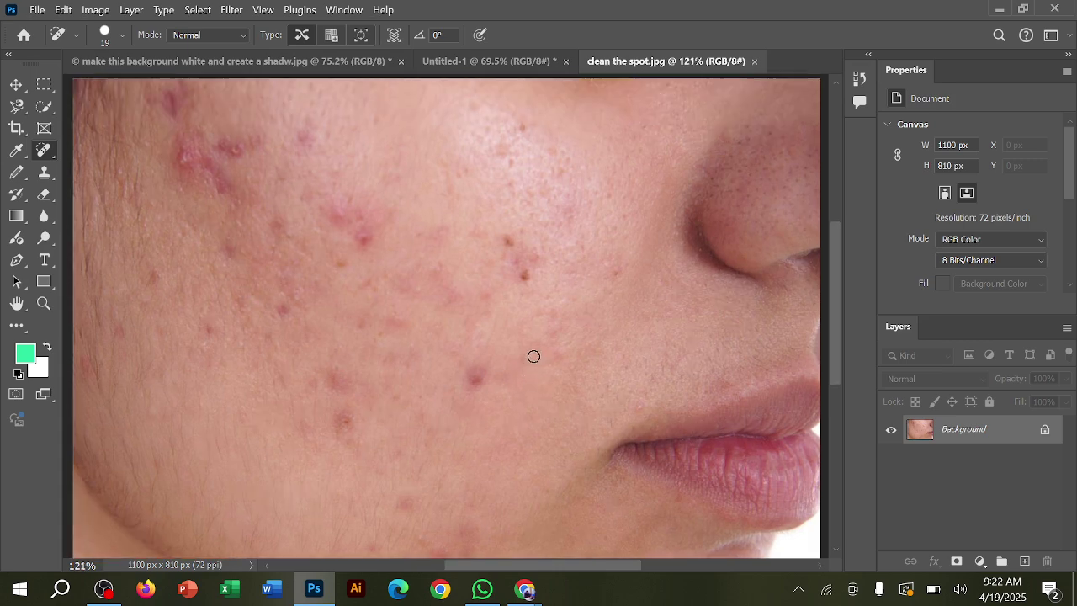
{"action": "scroll", "coordinate": [533, 357], "scroll_direction": "down", "scroll_amount": 1}
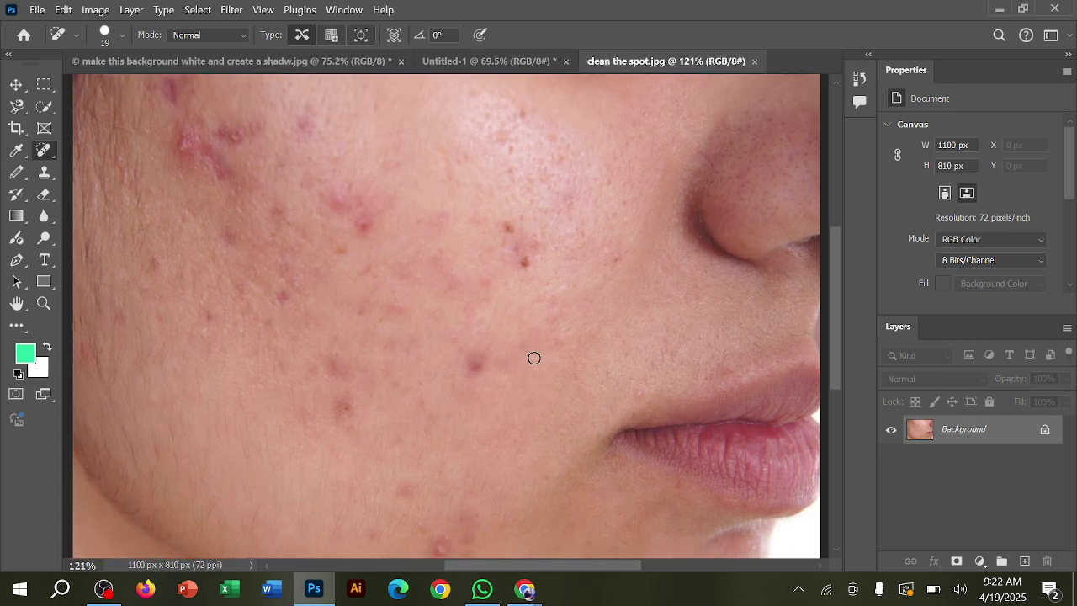
Switch to the Google Meet call to look over the participants, and return to Photoshop
{"action": "mouse_move", "coordinate": [527, 585]}
{"action": "left_click", "coordinate": [467, 521]}
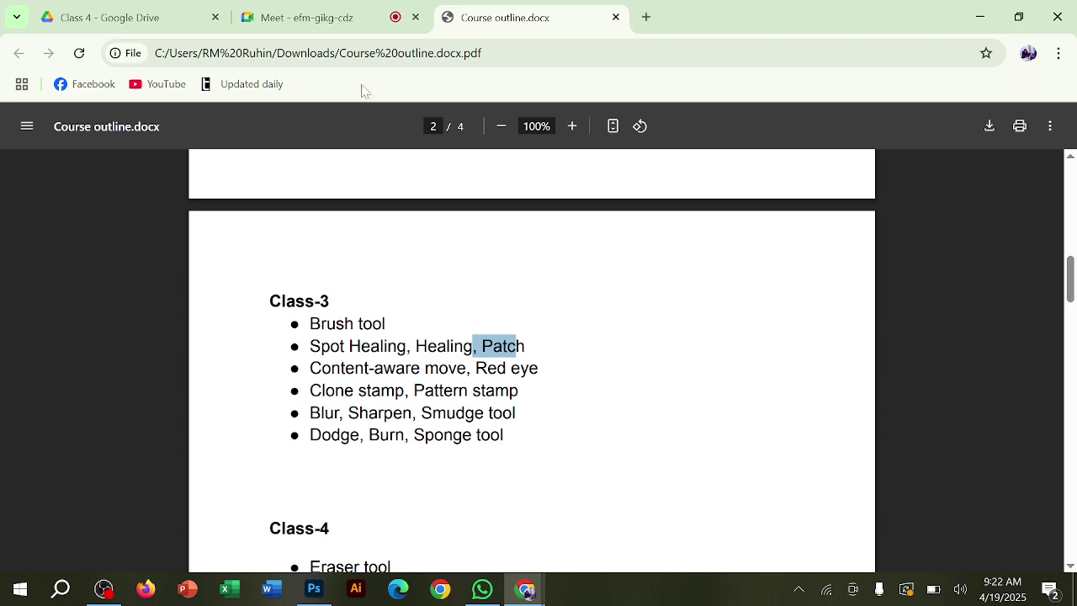
{"action": "left_click", "coordinate": [320, 17]}
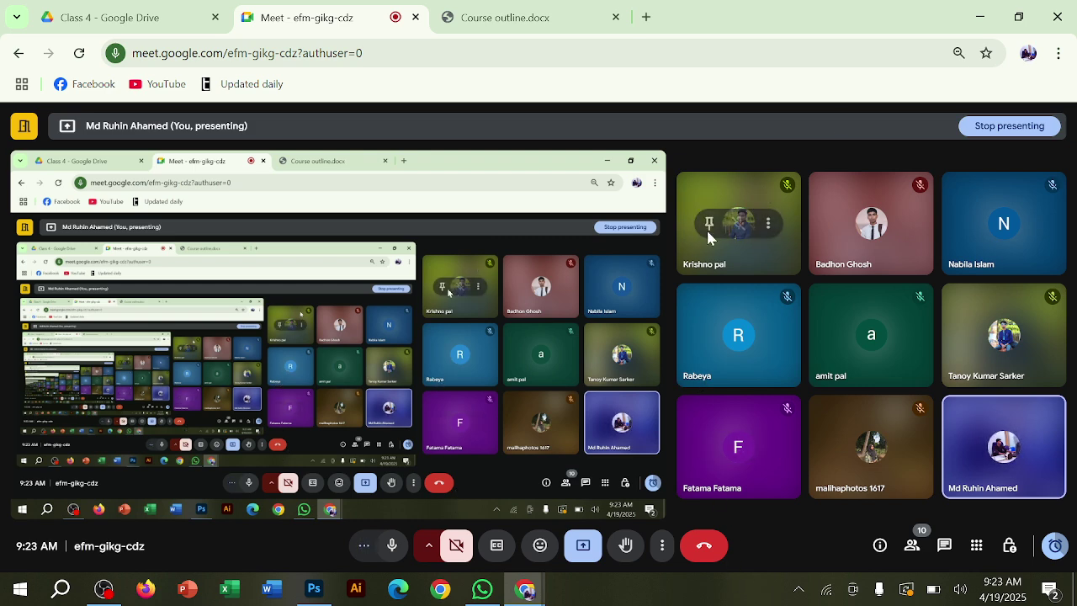
{"action": "left_click", "coordinate": [970, 10]}
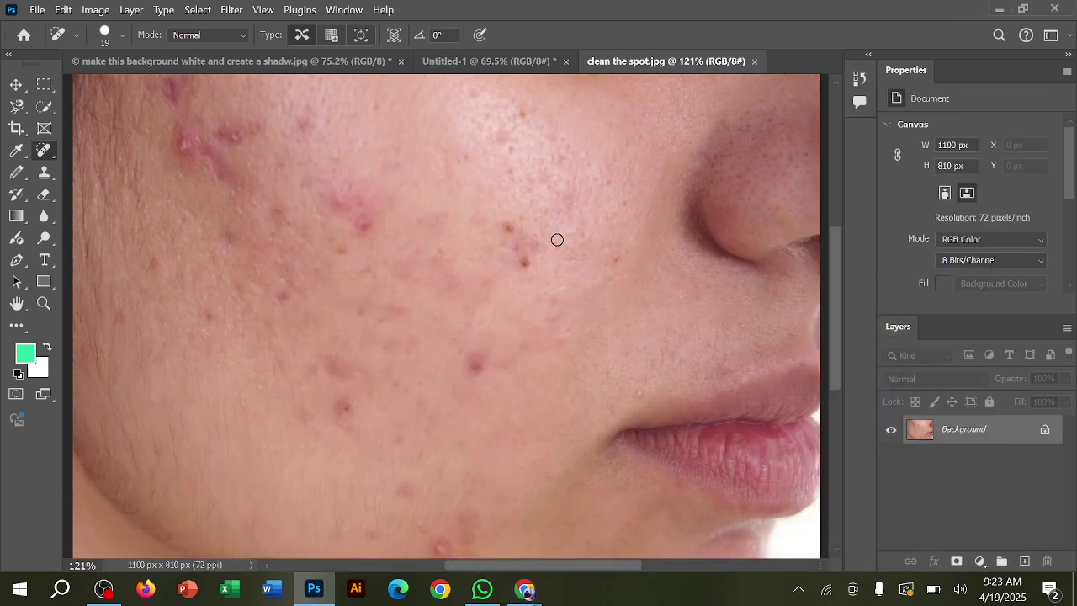
Switch to the Google Meet call, dismiss the raised-hands notification, and raise and lower your own hand
{"action": "mouse_move", "coordinate": [525, 589]}
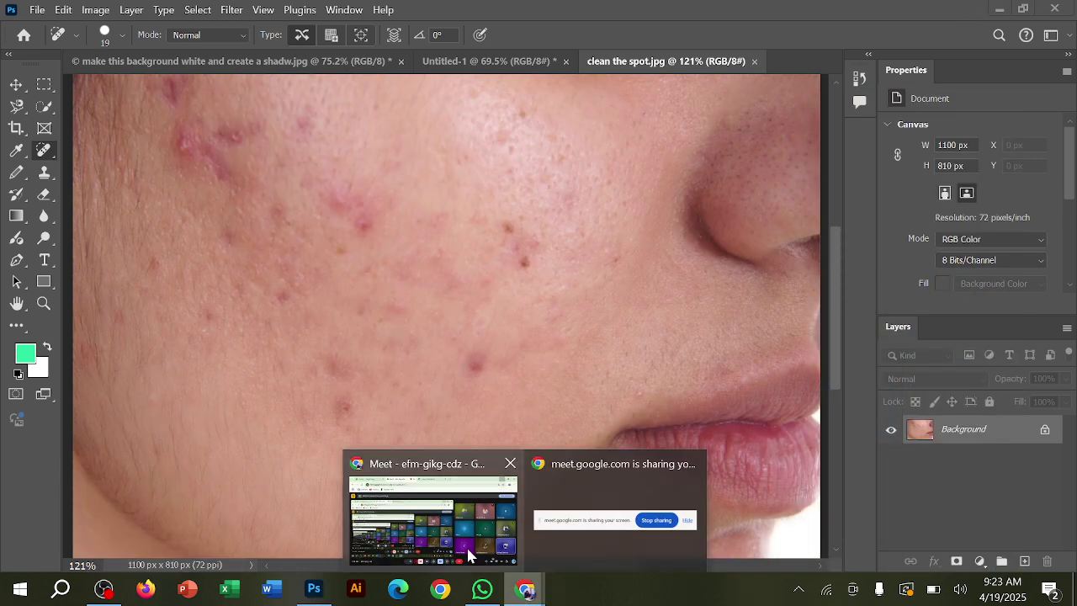
{"action": "left_click", "coordinate": [467, 546]}
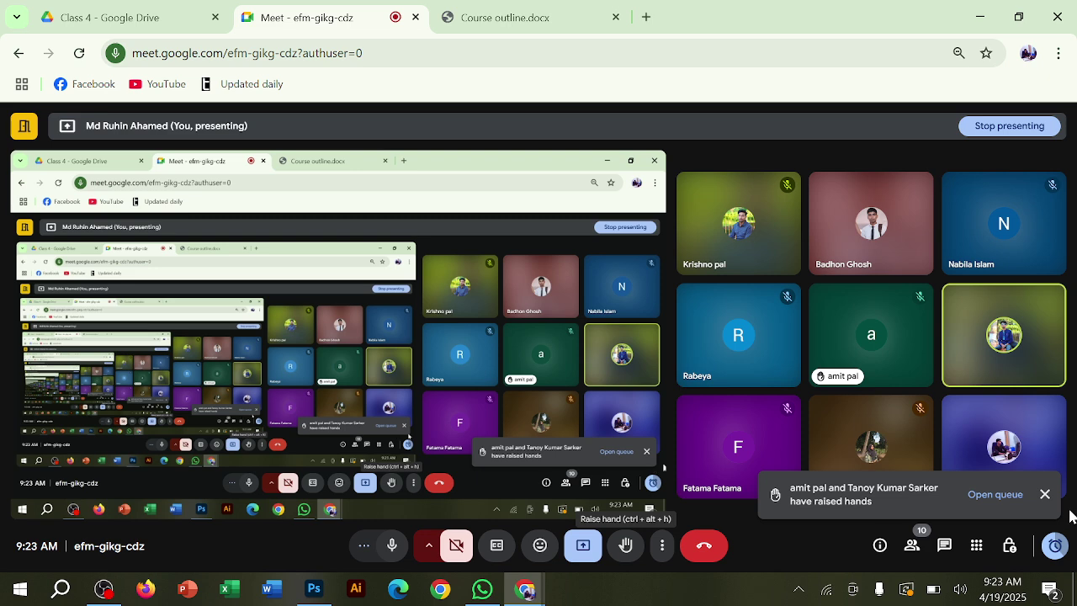
{"action": "left_click", "coordinate": [1046, 494]}
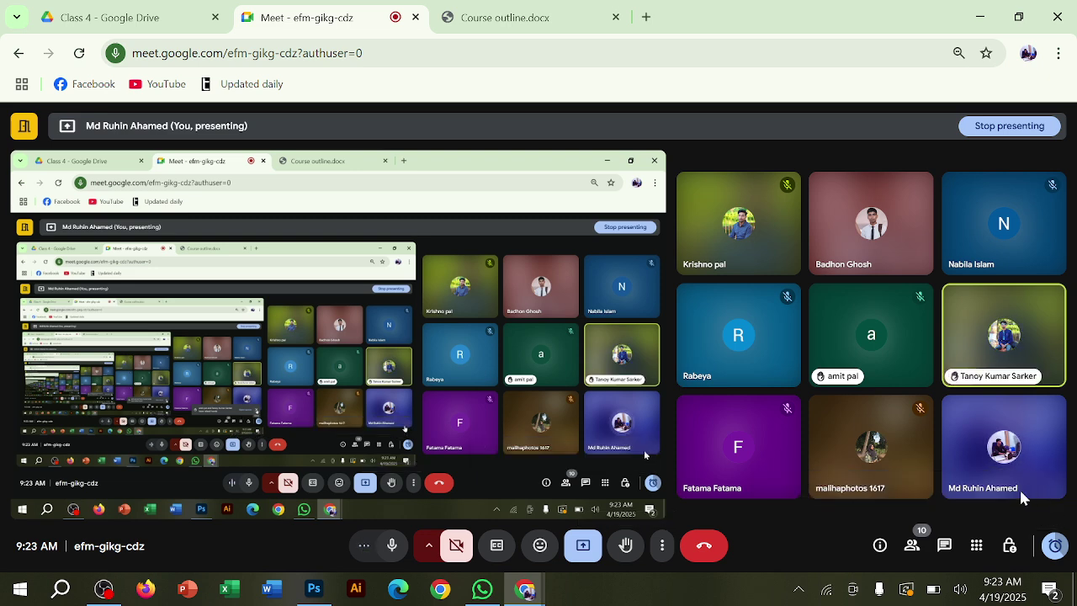
{"action": "left_click", "coordinate": [617, 548]}
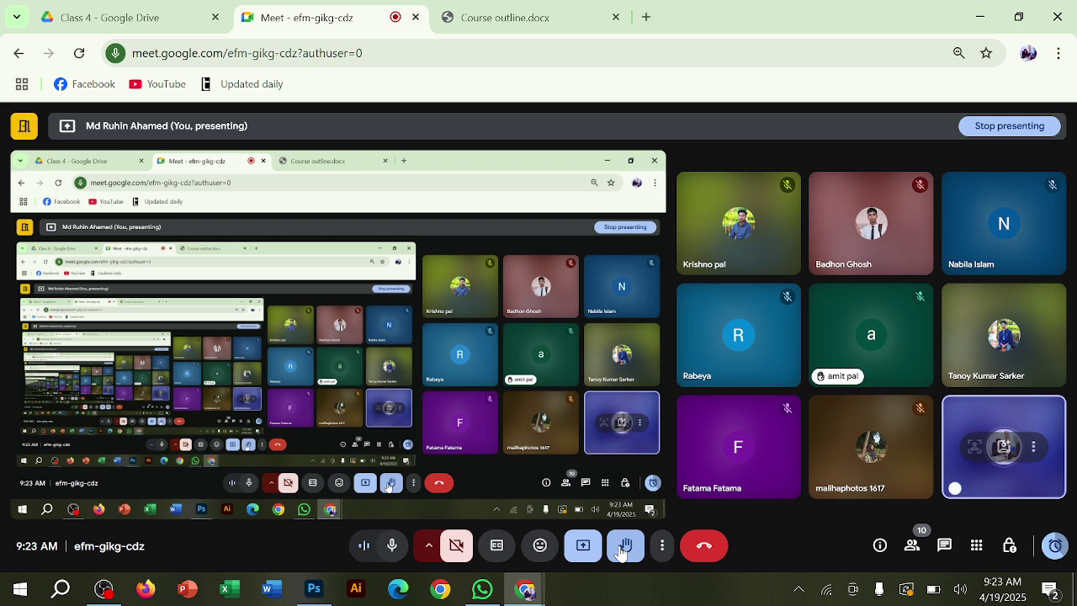
{"action": "left_click", "coordinate": [621, 549]}
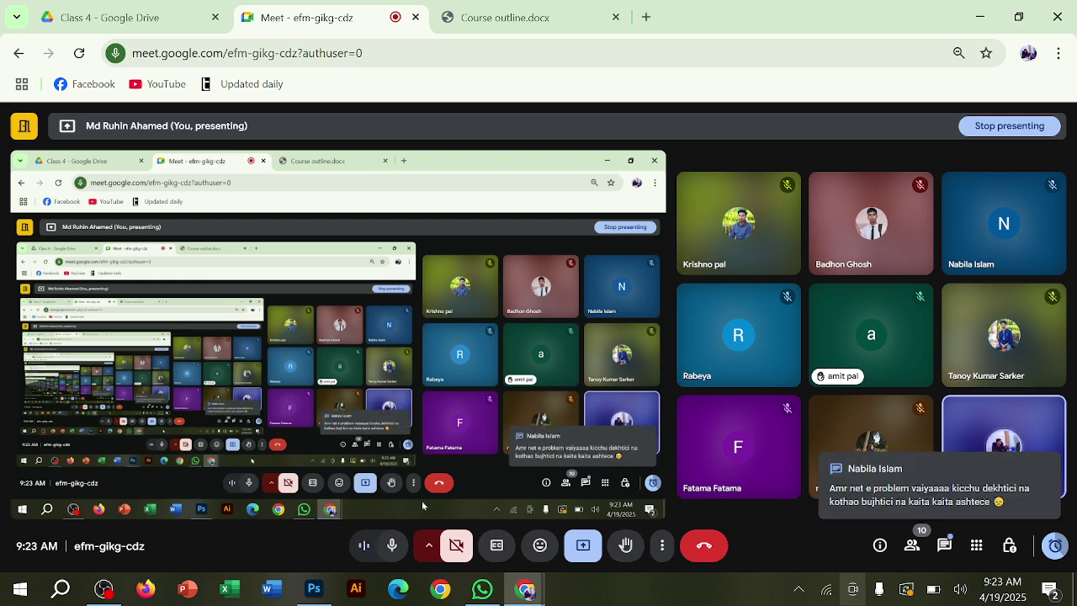
Read the participant's message in the call chat, close the chat and return to Photoshop
{"action": "left_click", "coordinate": [922, 498]}
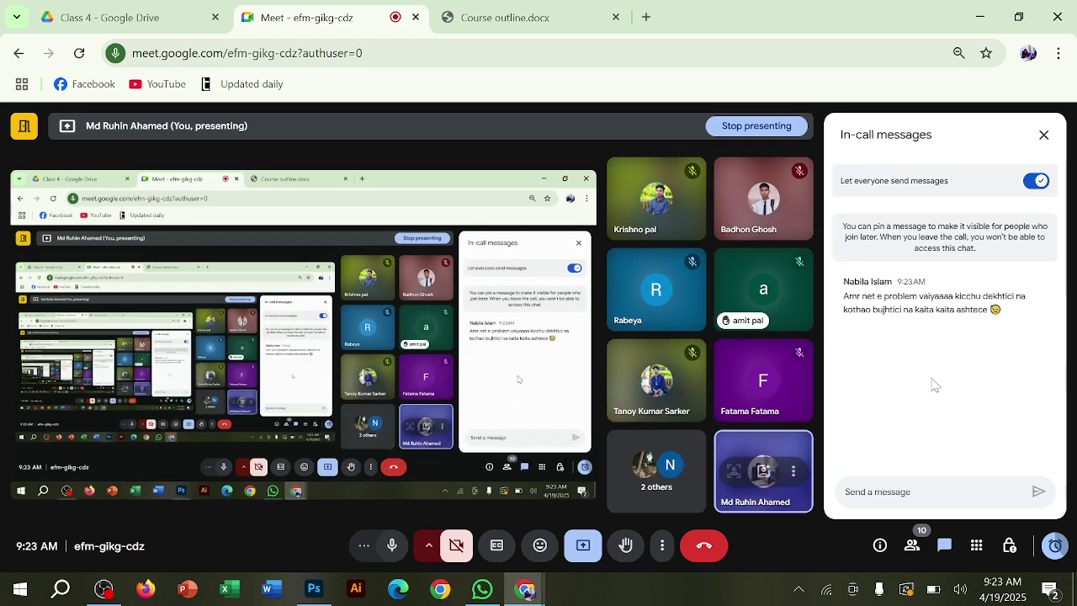
{"action": "left_click", "coordinate": [1044, 134]}
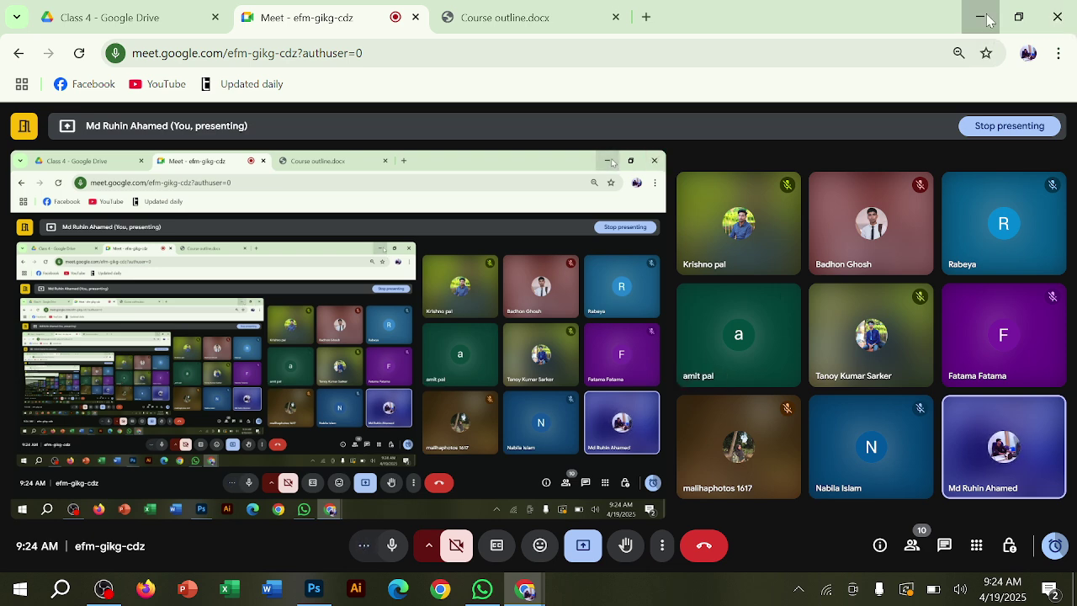
{"action": "left_click", "coordinate": [987, 19]}
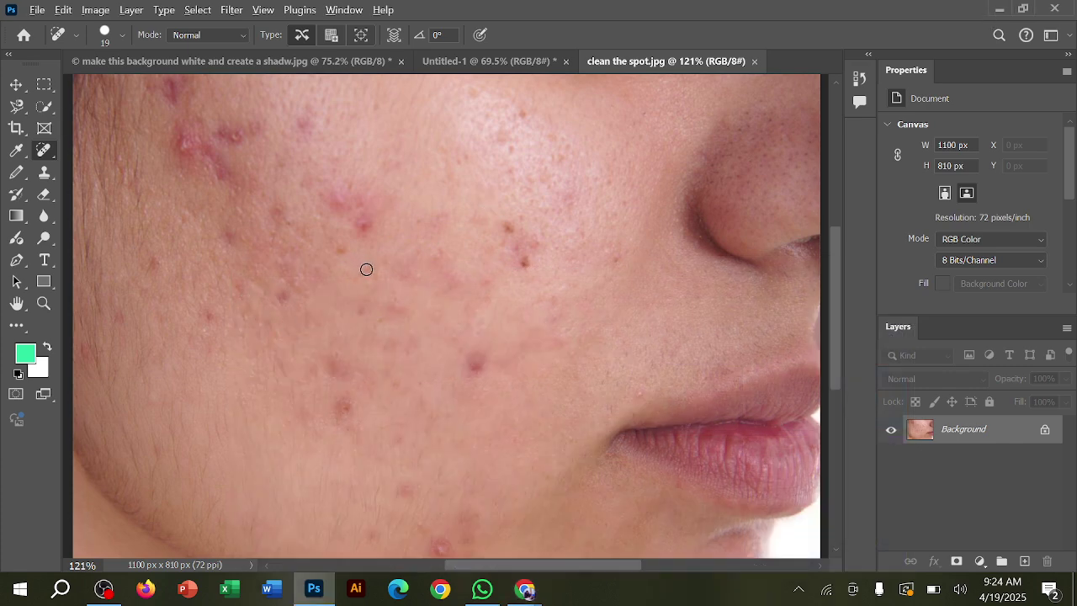
Choose the Spot Healing Brush Tool from the healing tools for the acne photo
{"action": "scroll", "coordinate": [367, 270], "scroll_direction": "down", "scroll_amount": 1}
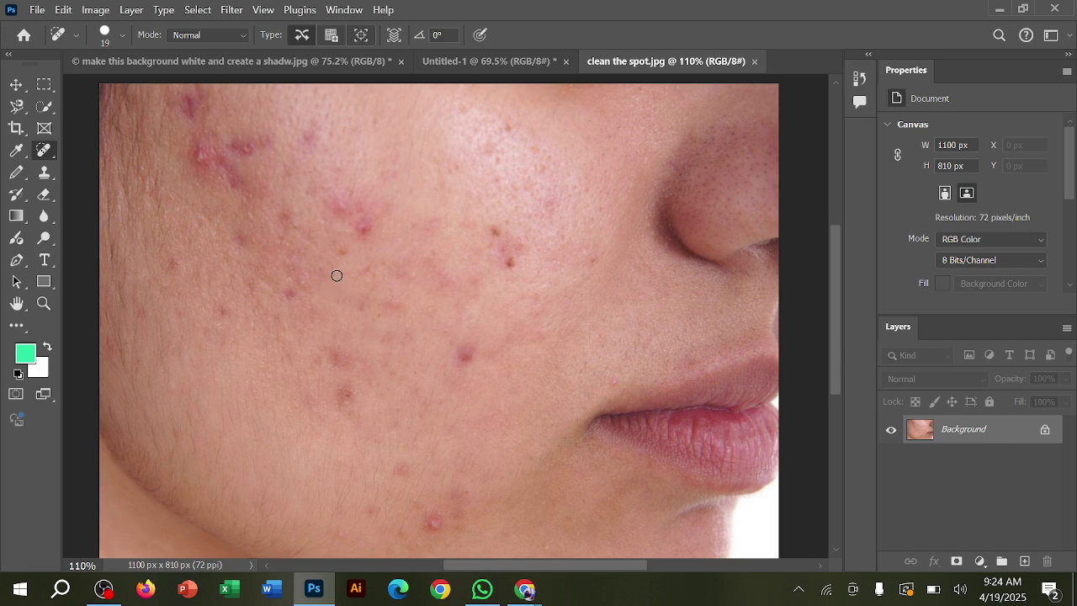
{"action": "right_click", "coordinate": [44, 150]}
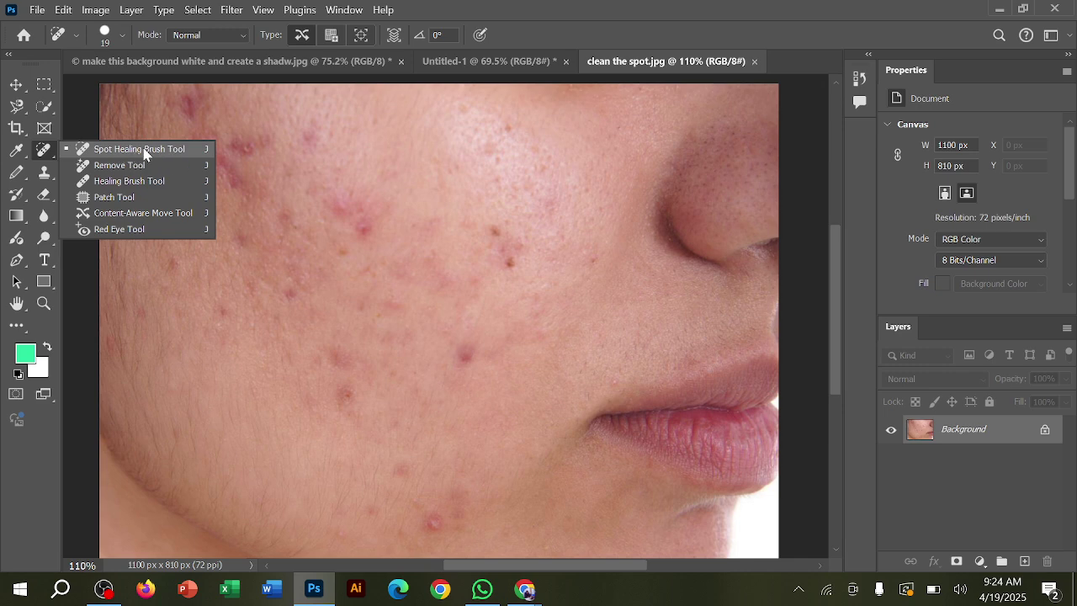
{"action": "left_click", "coordinate": [178, 153]}
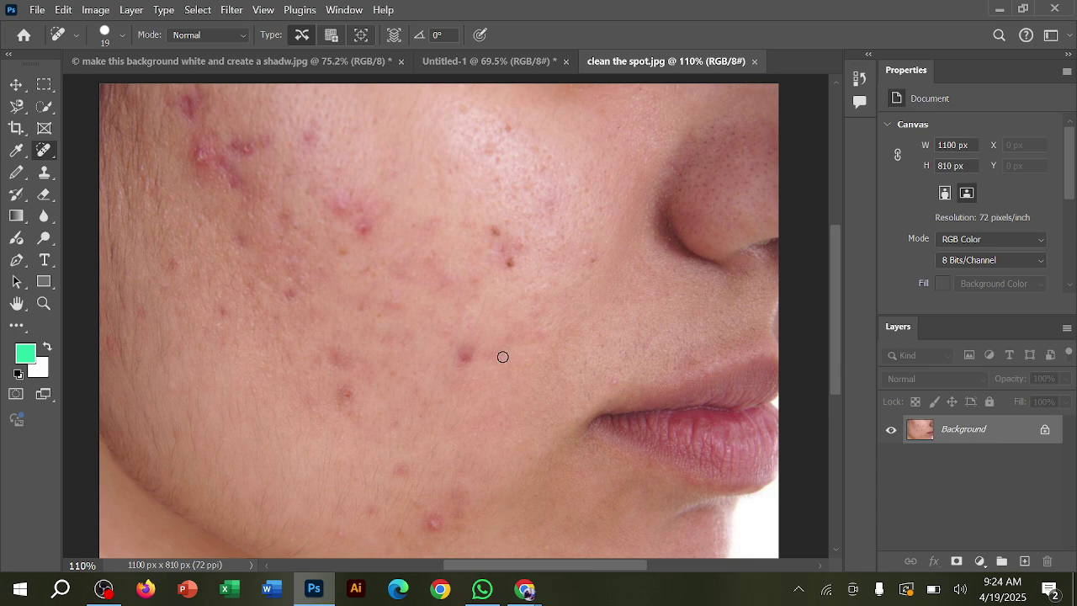
Enlarge the Spot Healing Brush tip to 175 px
{"action": "key", "text": "bracketright"}
{"action": "key", "text": "bracketright"}
{"action": "key", "text": "bracketright"}
{"action": "key", "text": "bracketright"}
{"action": "key", "text": "bracketright"}
{"action": "key", "text": "bracketright"}
{"action": "key", "text": "bracketright"}
{"action": "key", "text": "bracketright"}
{"action": "key", "text": "bracketright"}
{"action": "key", "text": "bracketright"}
{"action": "key", "text": "bracketright"}
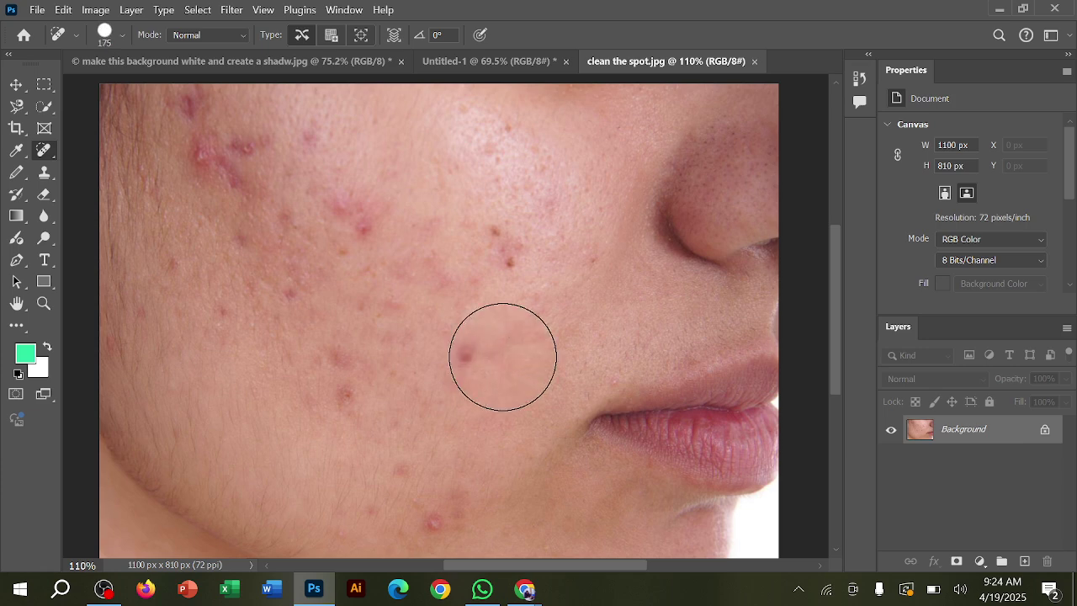
Reduce the Spot Healing Brush tip to 30 px
{"action": "key", "text": "bracketleft"}
{"action": "key", "text": "bracketleft"}
{"action": "key", "text": "bracketleft"}
{"action": "key", "text": "bracketleft"}
{"action": "key", "text": "bracketleft"}
{"action": "key", "text": "bracketleft"}
{"action": "key", "text": "bracketleft"}
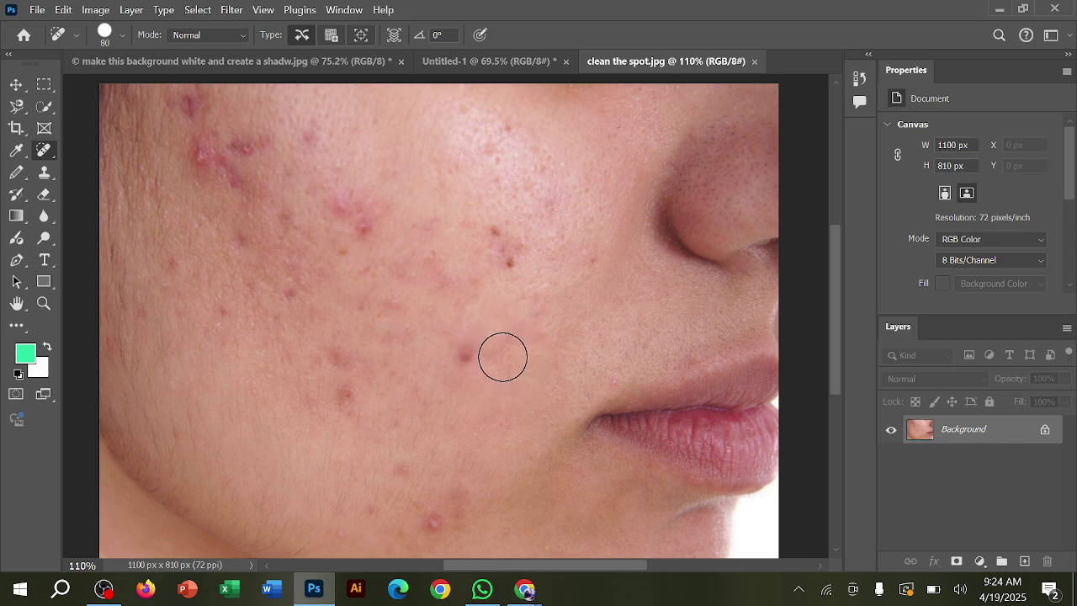
{"action": "key", "text": "bracketleft"}
{"action": "key", "text": "bracketleft"}
{"action": "key", "text": "bracketleft"}
{"action": "key", "text": "bracketleft"}
{"action": "key", "text": "bracketright"}
Heal the lower of the two small dark spots on the cheek beside the nose with the 30 px Spot Healing Brush
{"action": "scroll", "coordinate": [305, 228], "scroll_direction": "up", "scroll_amount": 1}
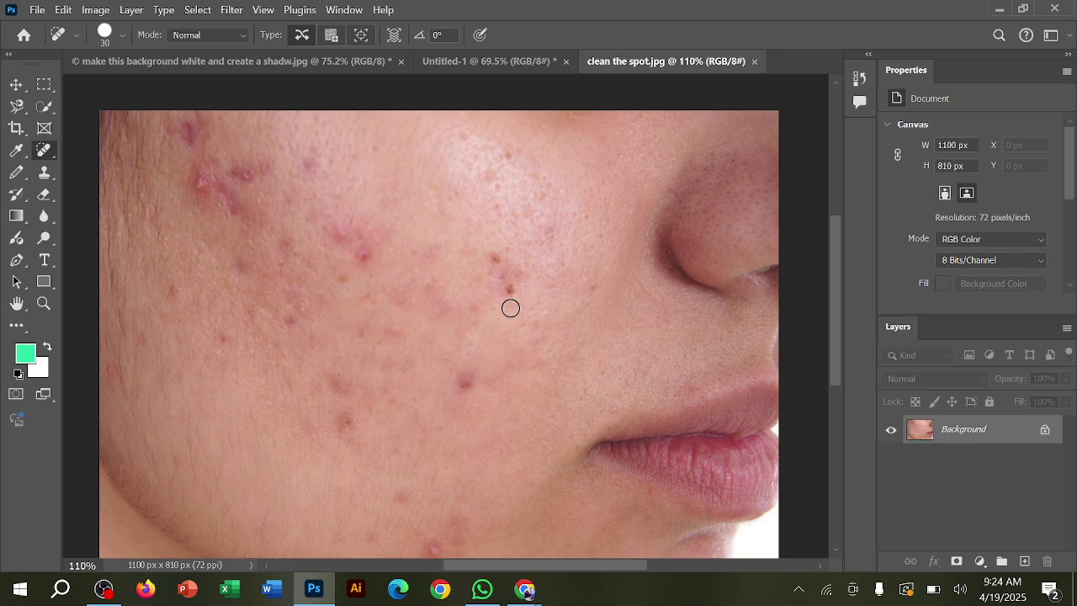
{"action": "key", "text": "bracketleft"}
{"action": "left_click", "coordinate": [510, 290]}
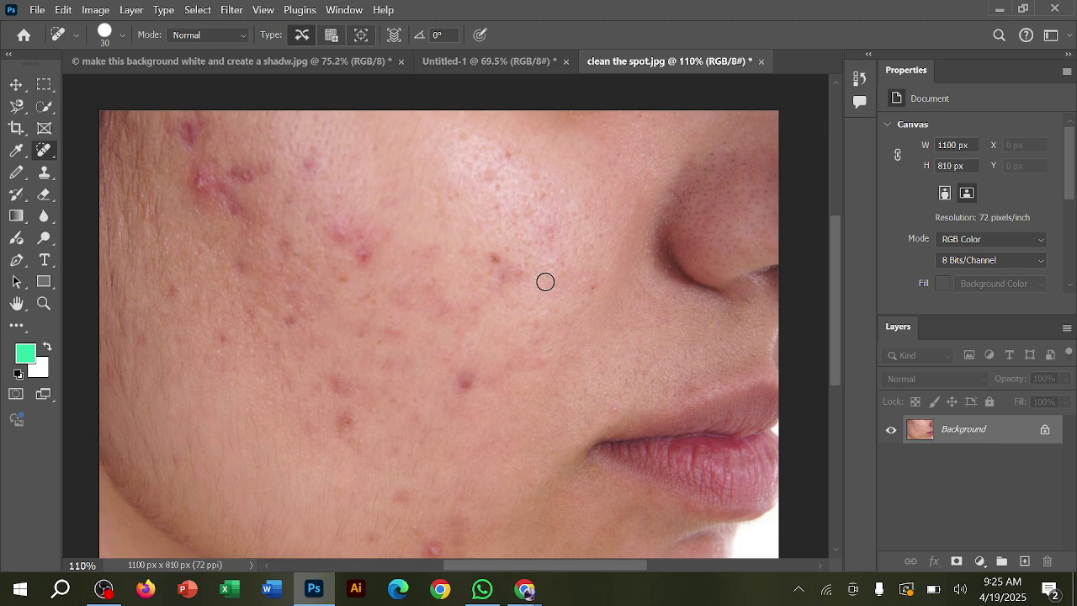
Select the Spot Healing Brush Tool again and heal the remaining small dark spot on the cheek beside the nose
{"action": "right_click", "coordinate": [42, 153]}
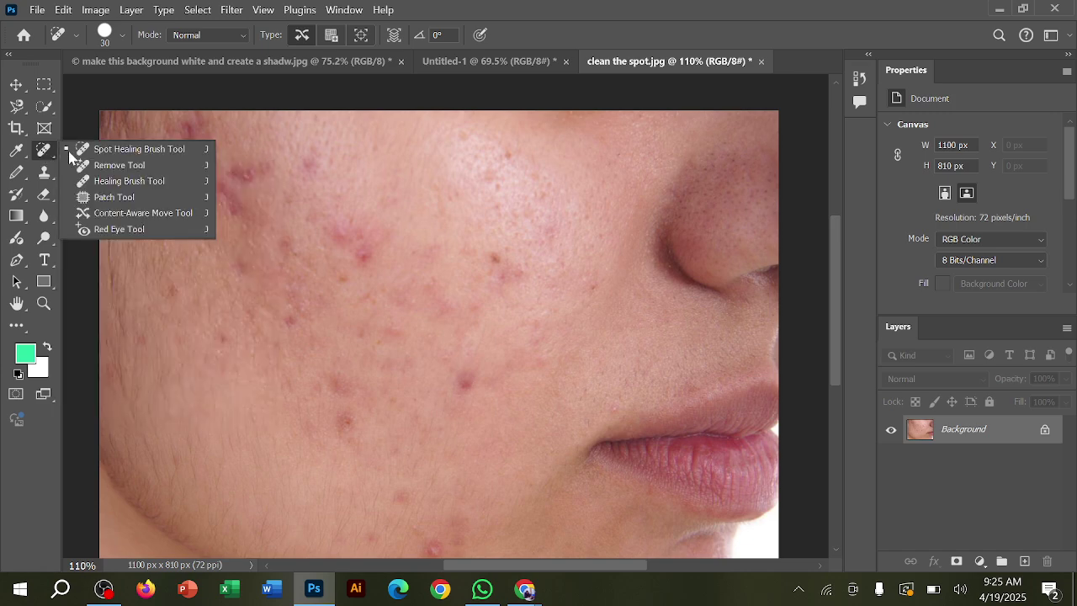
{"action": "left_click", "coordinate": [99, 153]}
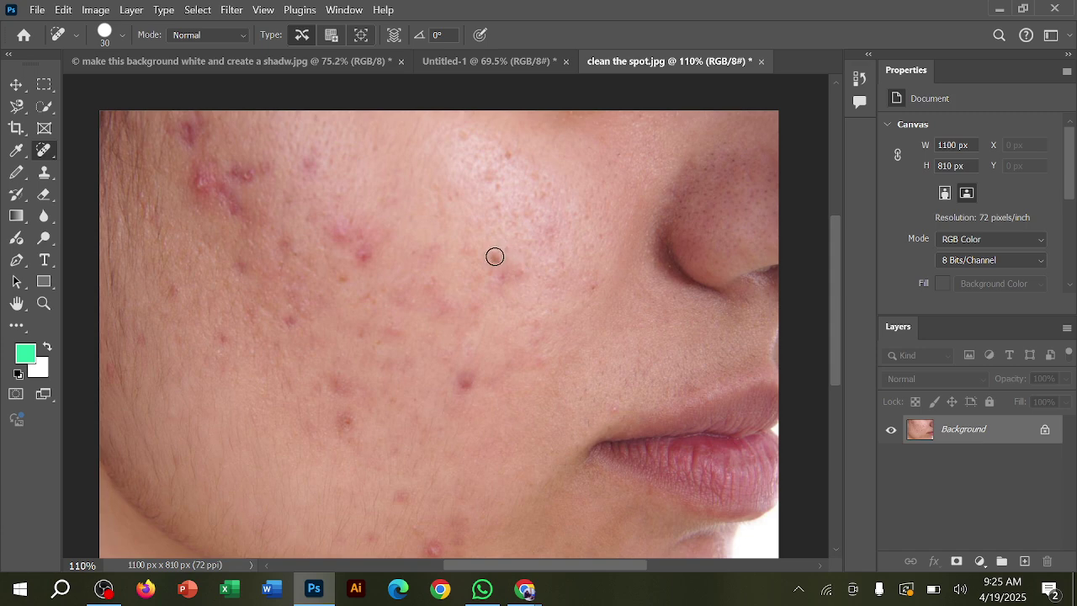
{"action": "left_click", "coordinate": [495, 257]}
Switch to the Google Meet call in Chrome to check on it, and return to Photoshop
{"action": "mouse_move", "coordinate": [521, 585]}
{"action": "left_click", "coordinate": [493, 500]}
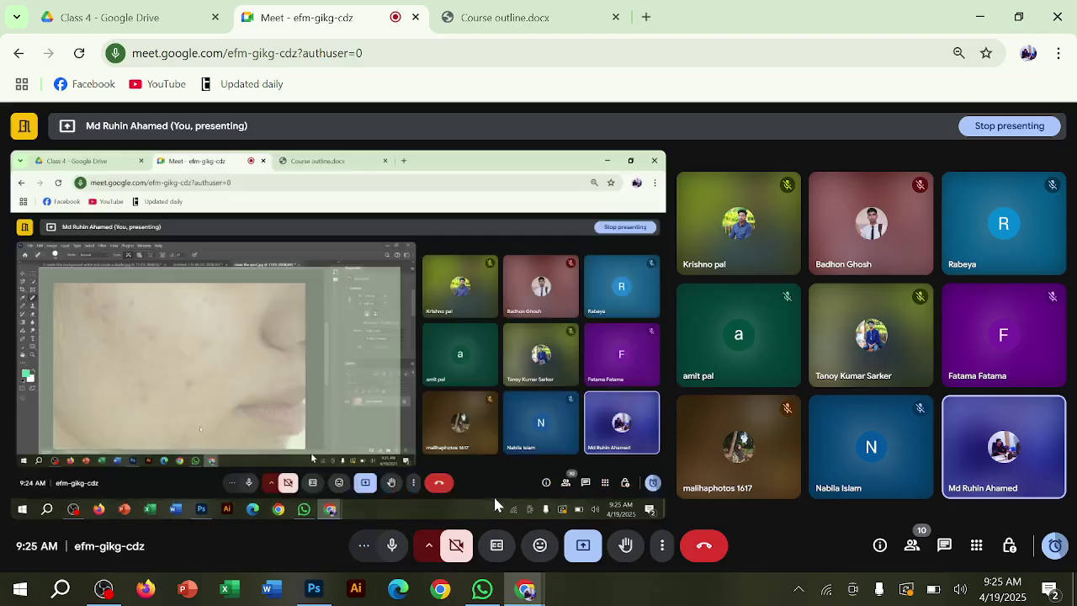
{"action": "left_click", "coordinate": [979, 17]}
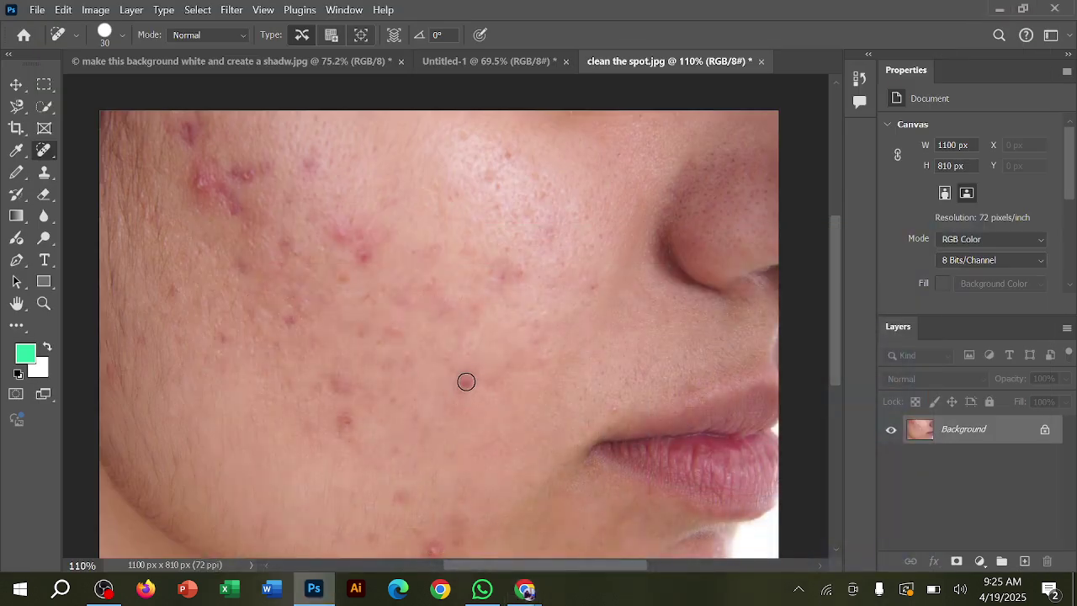
Try healing the dark spot on the lower middle cheek with the 30 px tip, comparing before and after through undo and redo
{"action": "left_click", "coordinate": [468, 383]}
{"action": "key", "text": "ctrl+z"}
{"action": "key", "text": "ctrl+shift+z"}
{"action": "key", "text": "ctrl+z"}
Enlarge the brush tip to 35 px and heal the dark lower-cheek spot and the two red pimples above it
{"action": "key", "text": "bracketright"}
{"action": "left_click", "coordinate": [467, 382]}
{"action": "left_click", "coordinate": [362, 254]}
{"action": "left_click", "coordinate": [344, 235]}
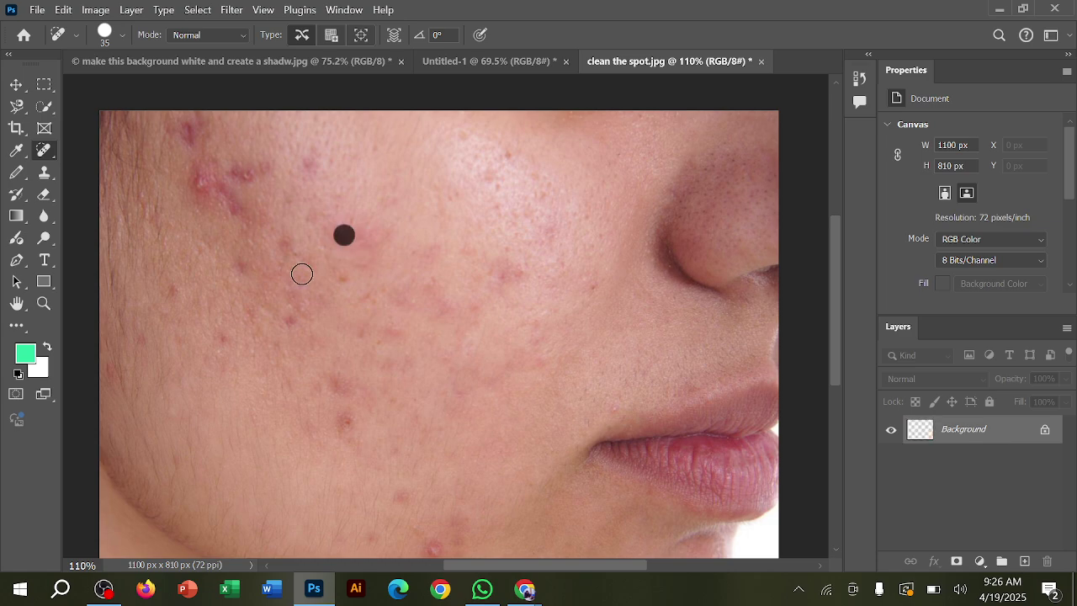
Bring up the Google Meet window in Chrome to follow the participants, and go back to the acne photo in Photoshop
{"action": "left_click", "coordinate": [524, 591]}
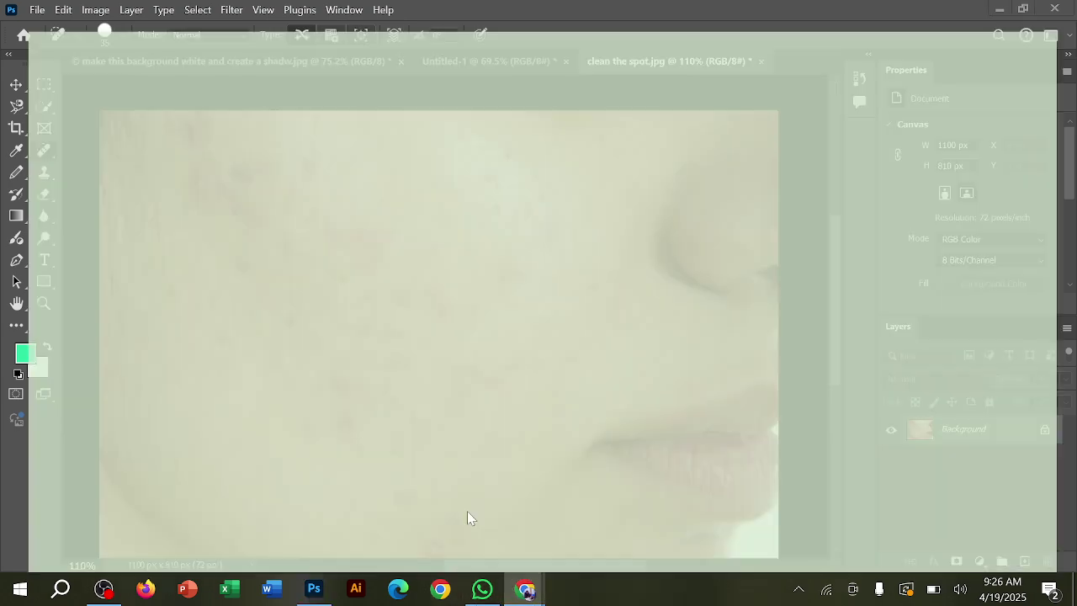
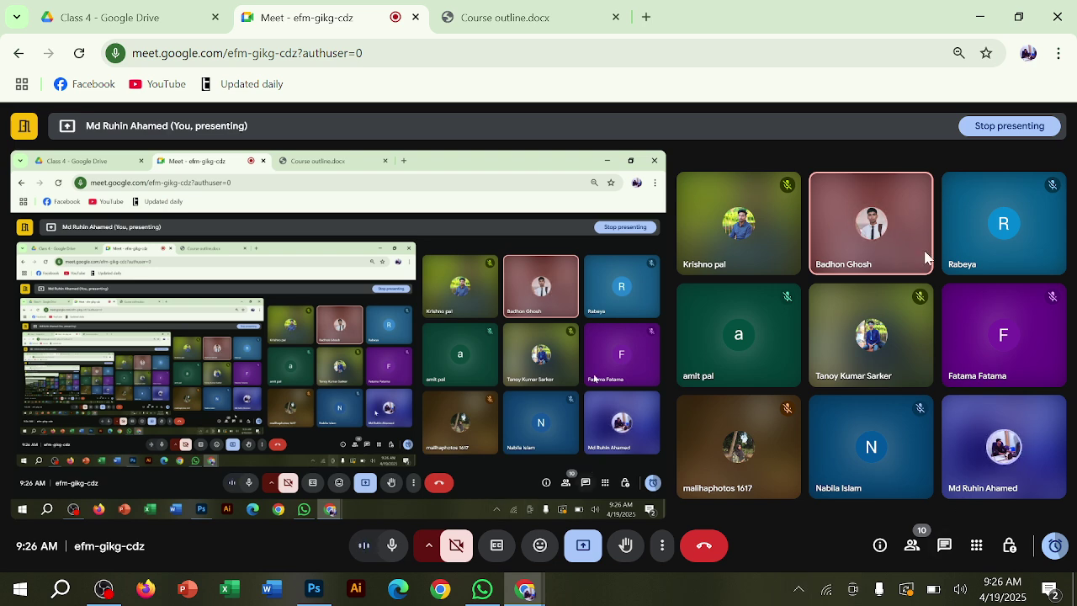
{"action": "left_click", "coordinate": [980, 17]}
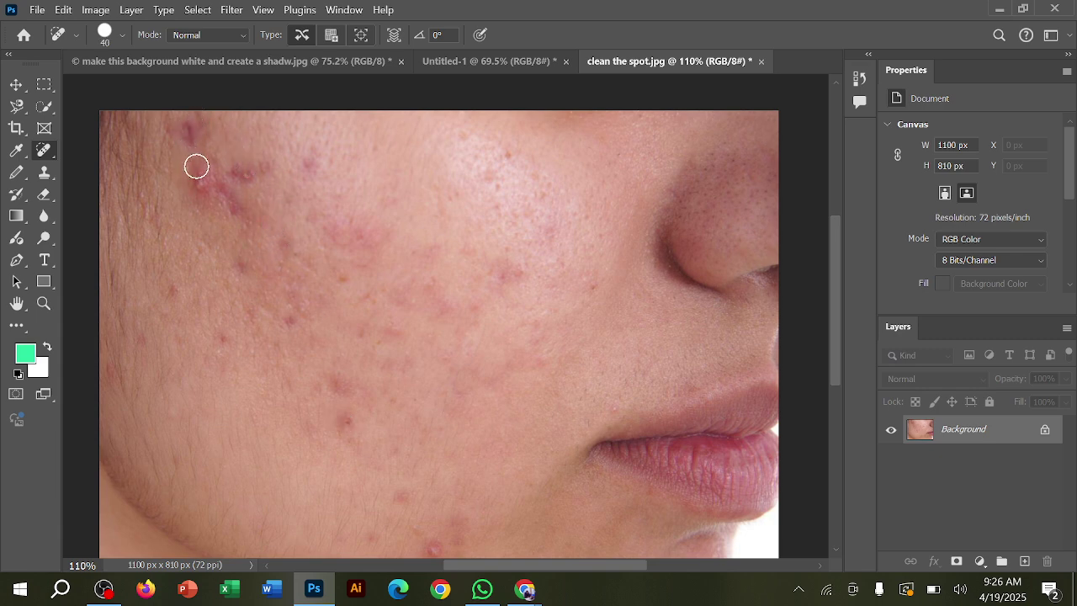
Try to heal the whole red acne cluster on the upper cheek at once with the Spot Healing Brush at 300 px
{"action": "key", "text": "bracketright"}
{"action": "key", "text": "bracketright"}
{"action": "key", "text": "bracketright"}
{"action": "key", "text": "bracketright"}
{"action": "key", "text": "bracketright"}
{"action": "key", "text": "bracketright"}
{"action": "key", "text": "bracketright"}
{"action": "key", "text": "bracketright"}
{"action": "key", "text": "bracketright"}
{"action": "key", "text": "bracketright"}
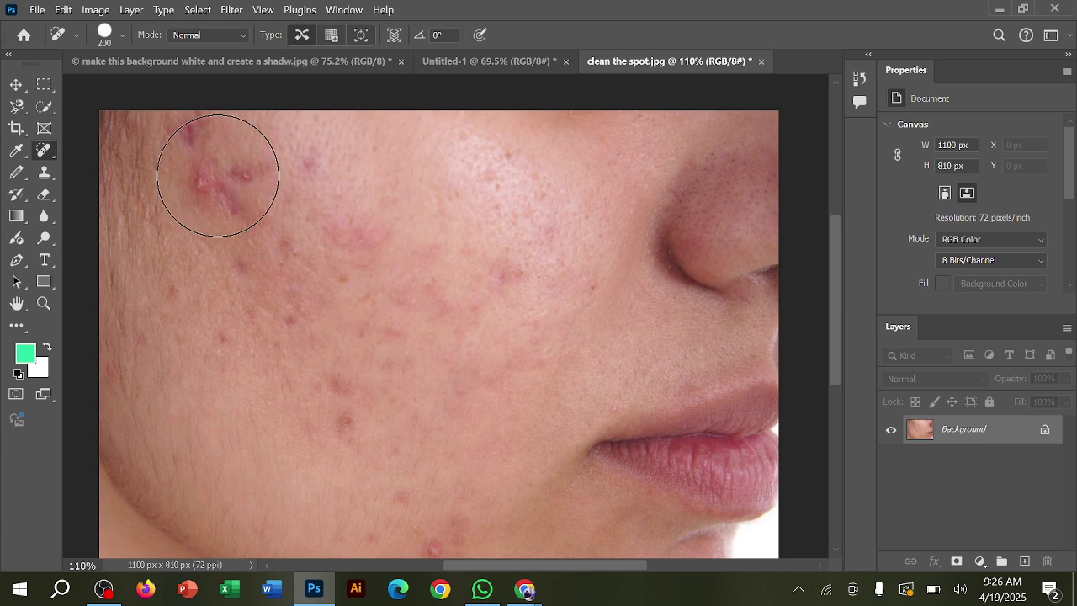
{"action": "key", "text": "bracketright"}
{"action": "key", "text": "bracketright"}
{"action": "left_click", "coordinate": [230, 197]}
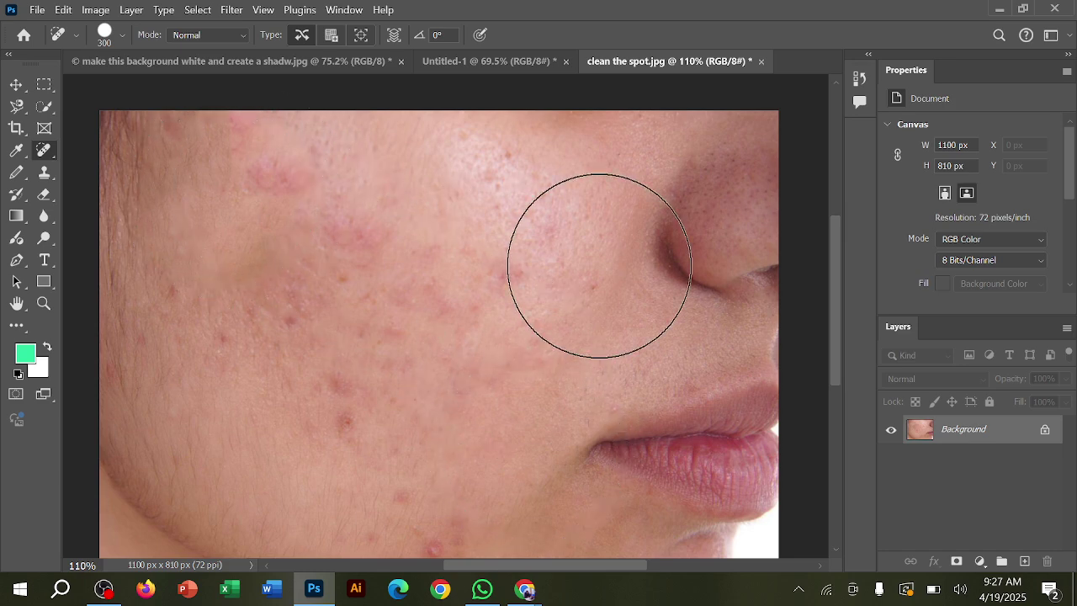
Inspect the large healed area on the upper cheek and undo the 300 px heal
{"action": "scroll", "coordinate": [228, 152], "scroll_direction": "up", "scroll_amount": 3}
{"action": "scroll", "coordinate": [224, 160], "scroll_direction": "down", "scroll_amount": 3}
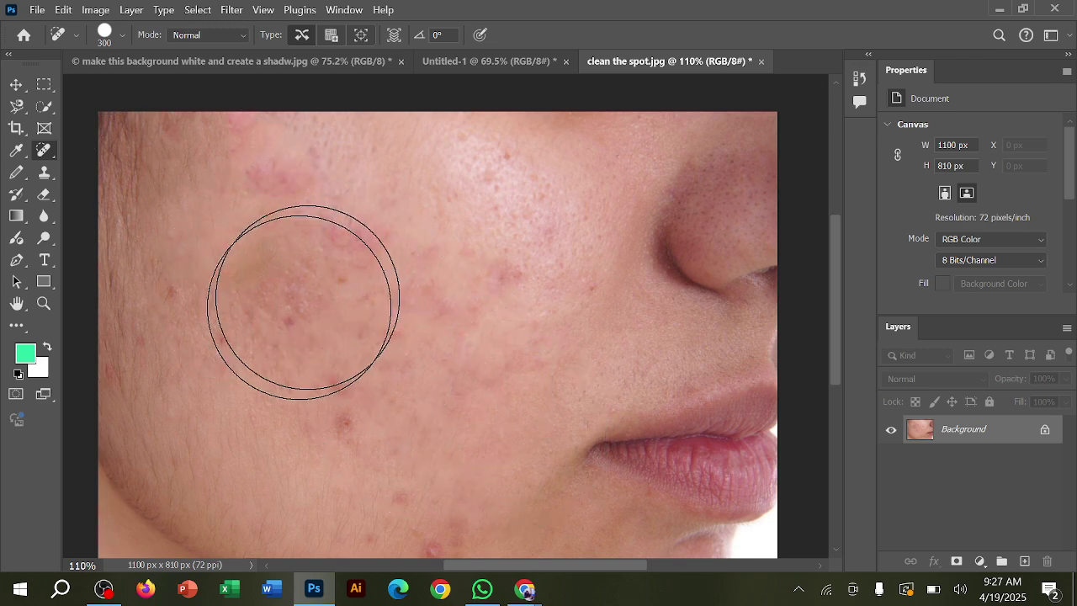
{"action": "left_click", "coordinate": [208, 192]}
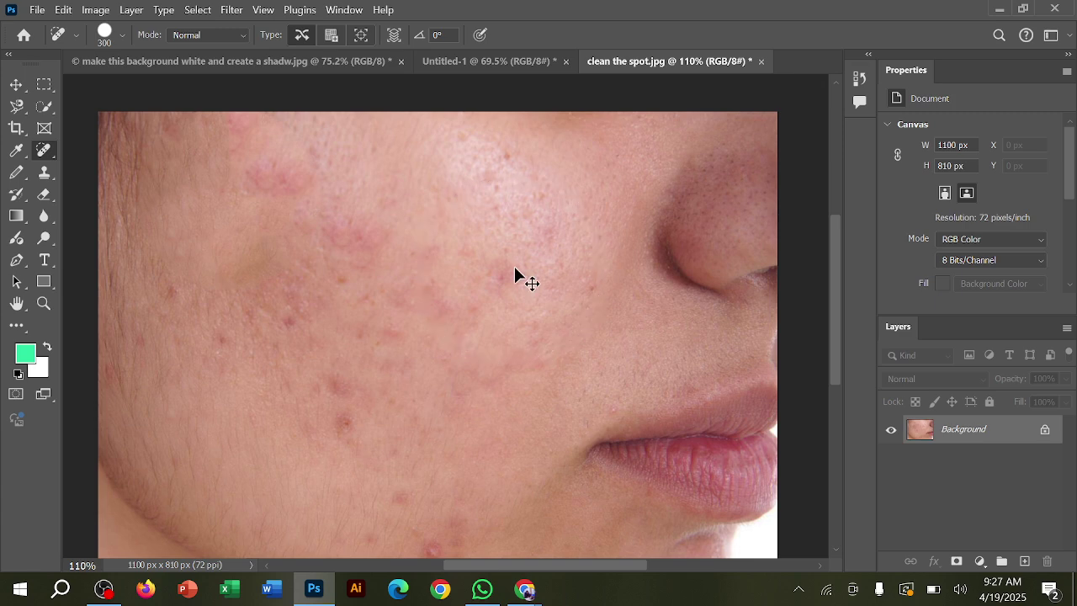
{"action": "key", "text": "ctrl+z"}
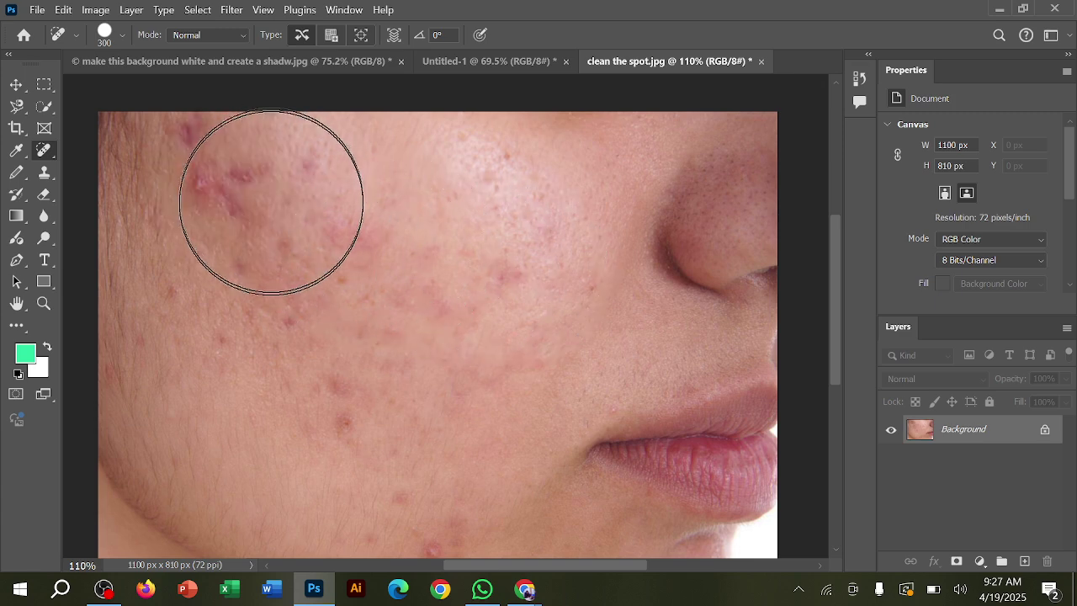
Reduce the brush tip to 45 px and heal the raised red bumps and the dark spot near the hairline
{"action": "key", "text": "bracketleft"}
{"action": "key", "text": "bracketleft"}
{"action": "key", "text": "bracketleft"}
{"action": "key", "text": "bracketleft"}
{"action": "key", "text": "bracketleft"}
{"action": "key", "text": "bracketleft"}
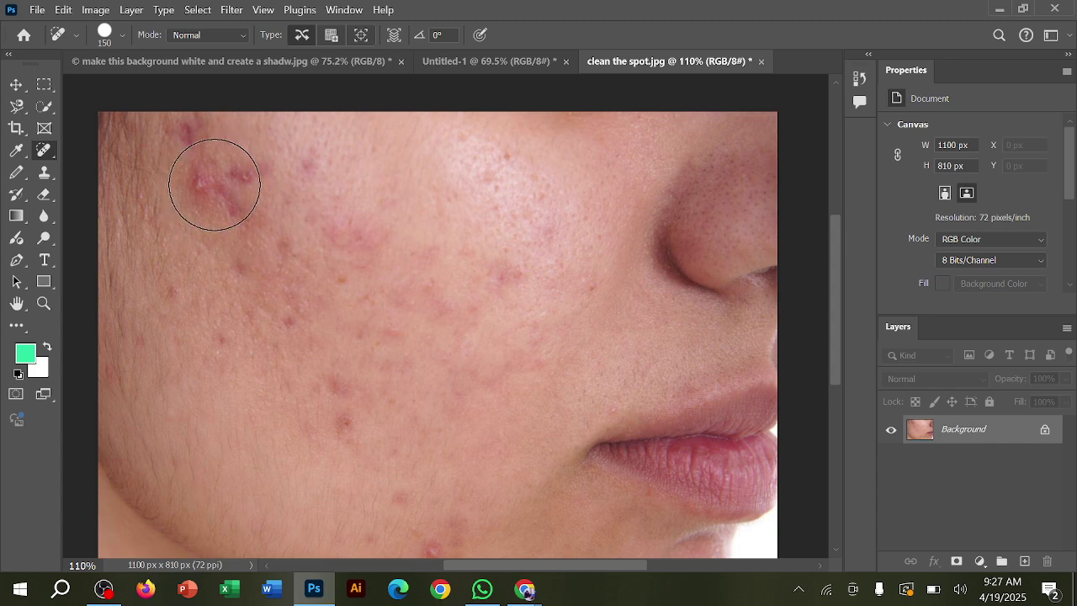
{"action": "key", "text": "bracketleft"}
{"action": "key", "text": "bracketleft"}
{"action": "key", "text": "bracketleft"}
{"action": "key", "text": "bracketleft"}
{"action": "key", "text": "bracketleft"}
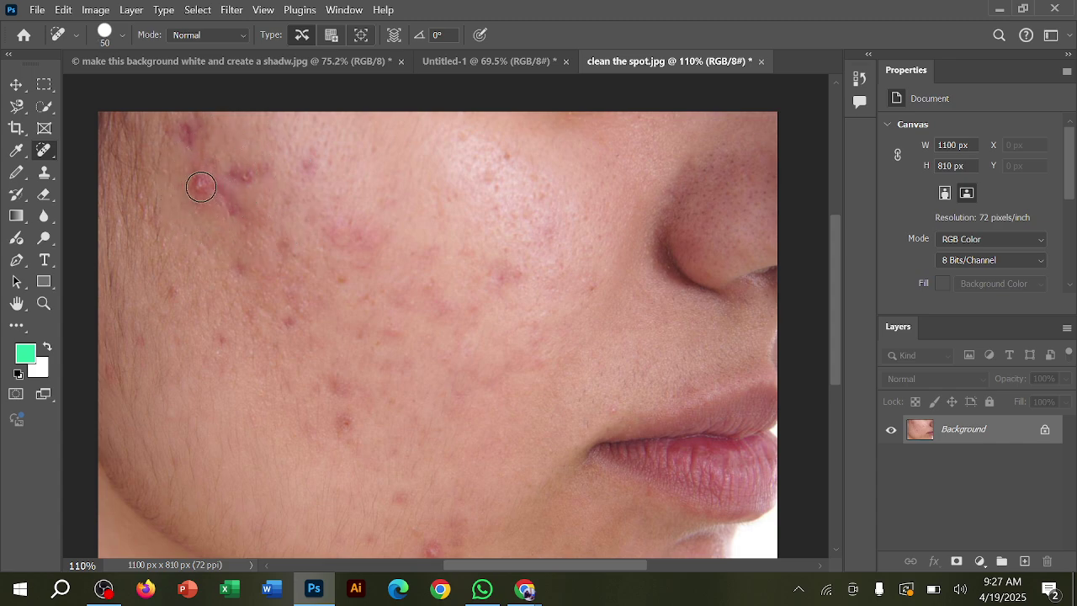
{"action": "left_click", "coordinate": [199, 181]}
{"action": "left_click", "coordinate": [244, 176]}
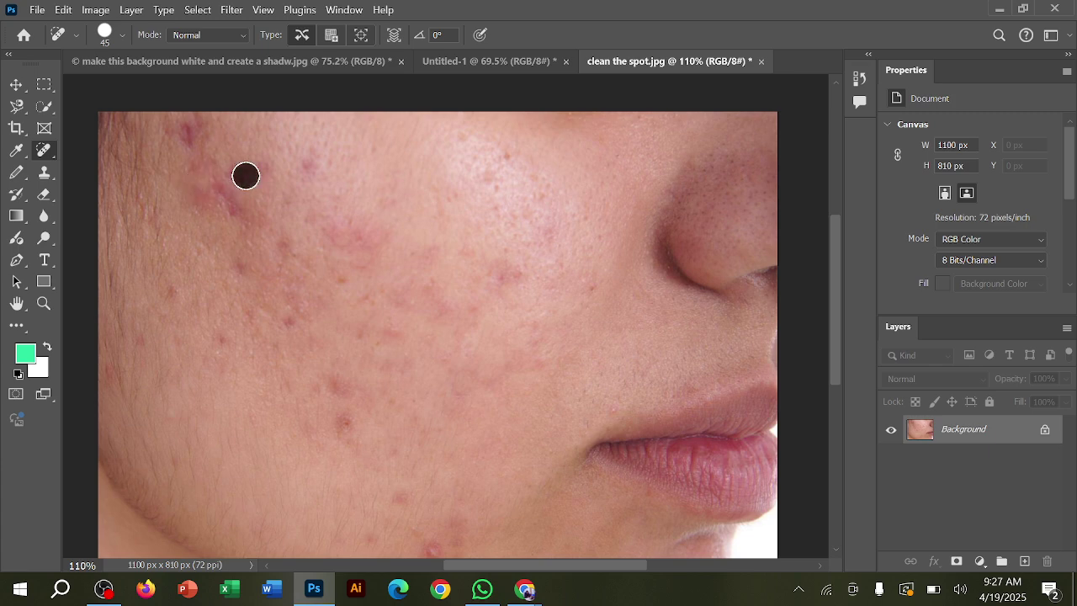
{"action": "left_click", "coordinate": [186, 132]}
{"action": "left_click", "coordinate": [187, 134]}
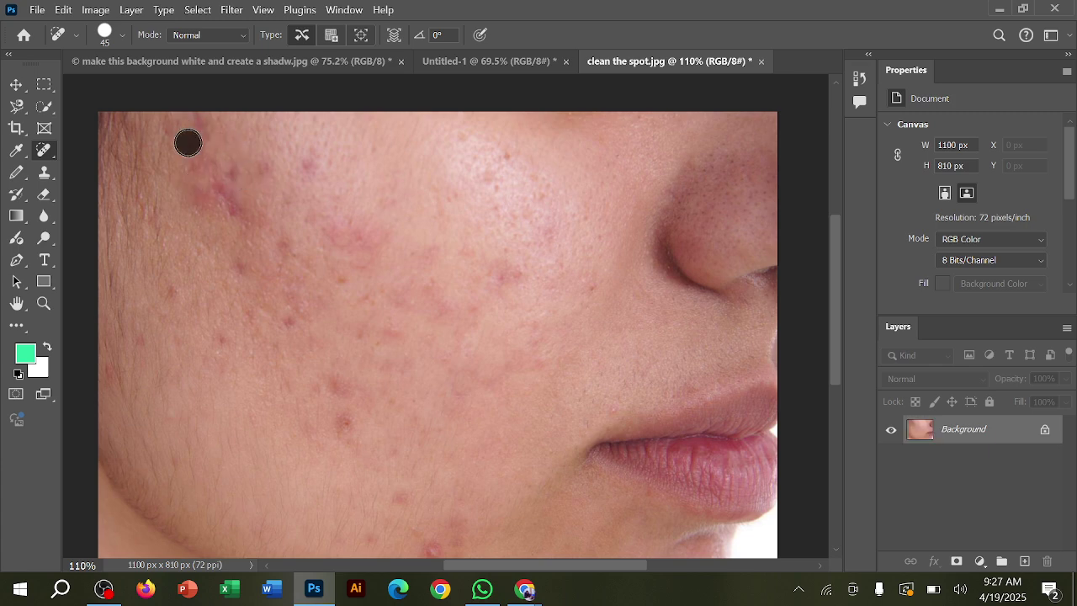
Heal the small spot beside the upper-cheek acne cluster and the cluster's remaining red patches with the 45 px tip
{"action": "left_click", "coordinate": [308, 165]}
{"action": "left_click", "coordinate": [230, 174]}
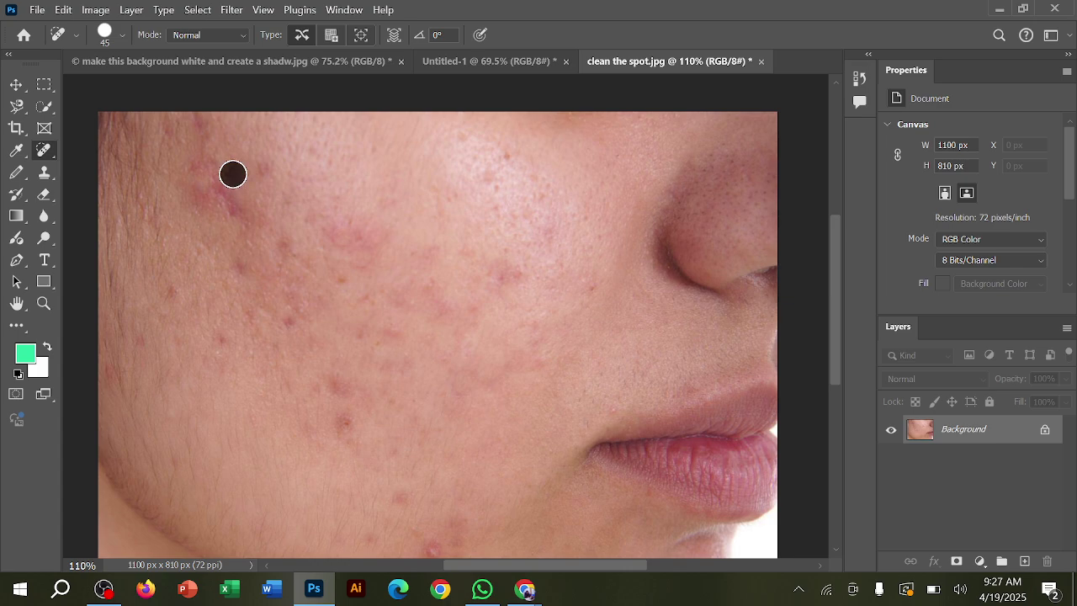
{"action": "left_click", "coordinate": [264, 170]}
{"action": "left_click", "coordinate": [195, 173]}
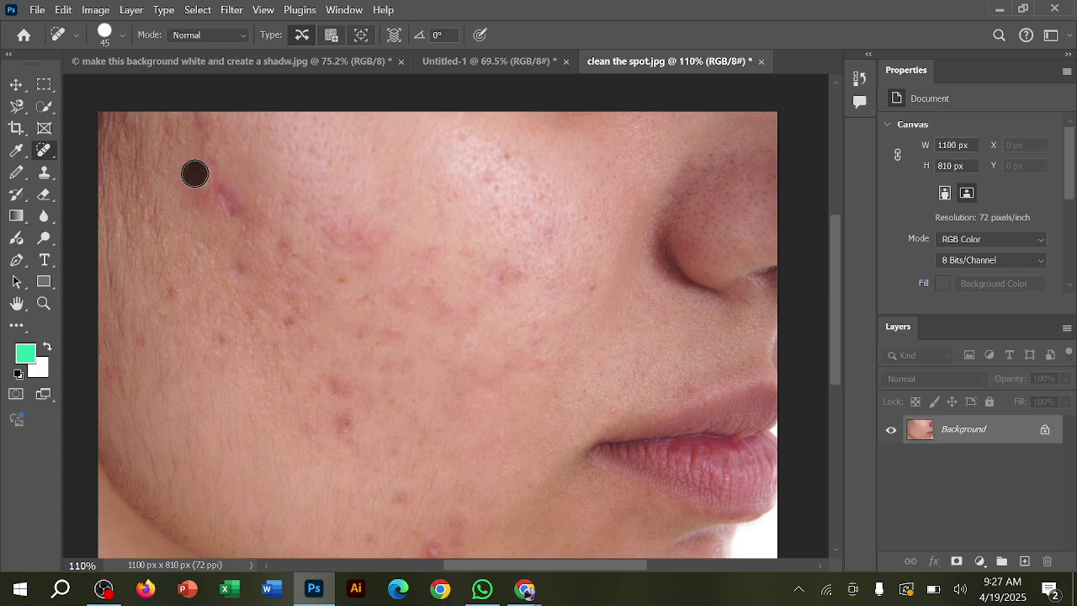
{"action": "left_click", "coordinate": [225, 187]}
{"action": "left_click", "coordinate": [233, 208]}
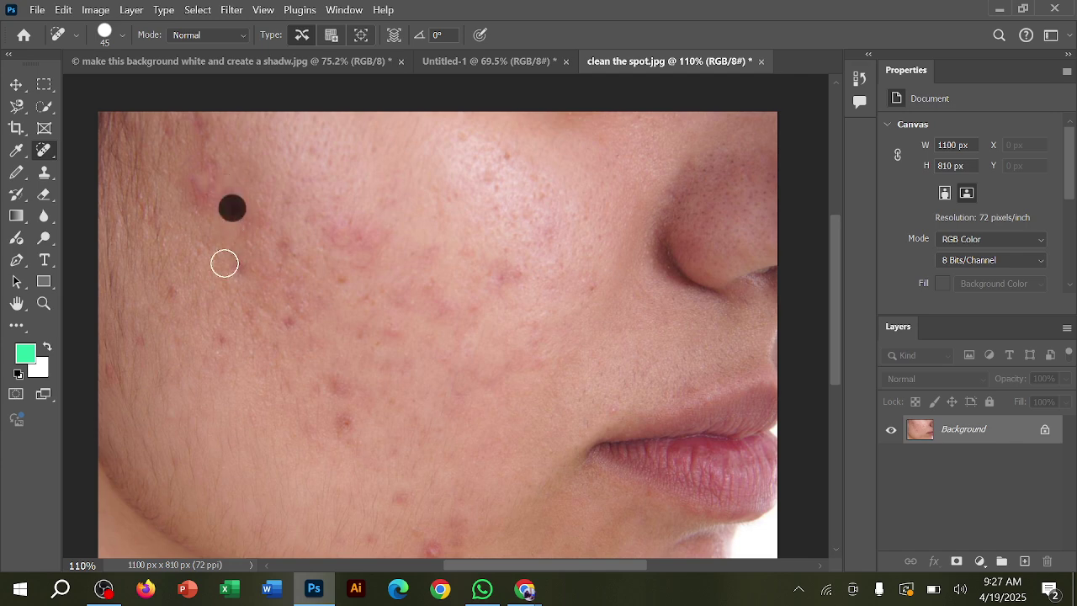
{"action": "left_click", "coordinate": [208, 160]}
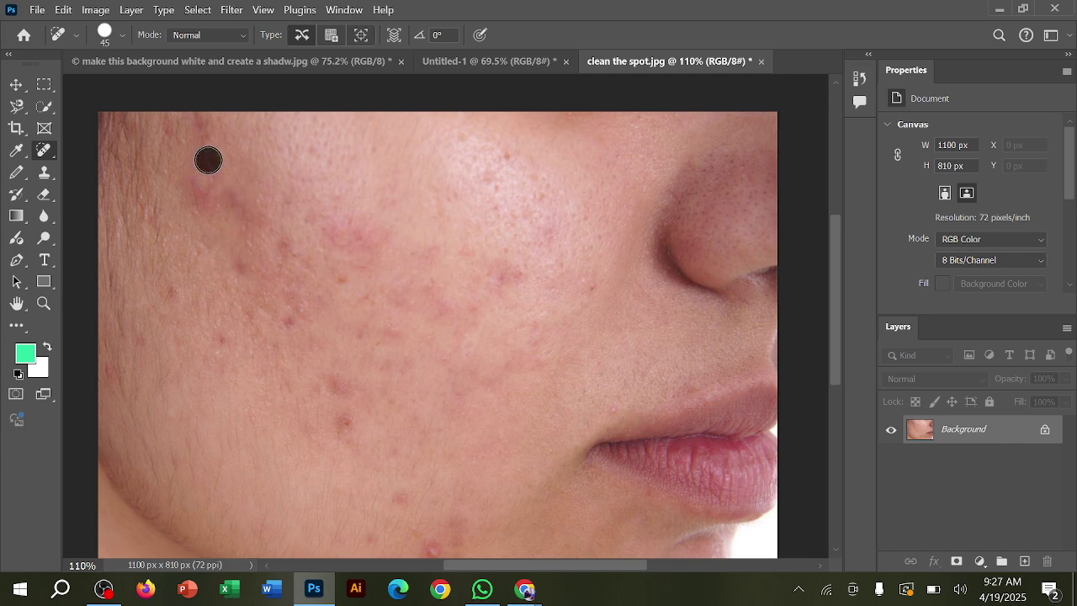
Heal the scattered dark spots from the middle of the cheek down to the red pimple near the jaw
{"action": "left_click", "coordinate": [342, 282]}
{"action": "left_click", "coordinate": [285, 248]}
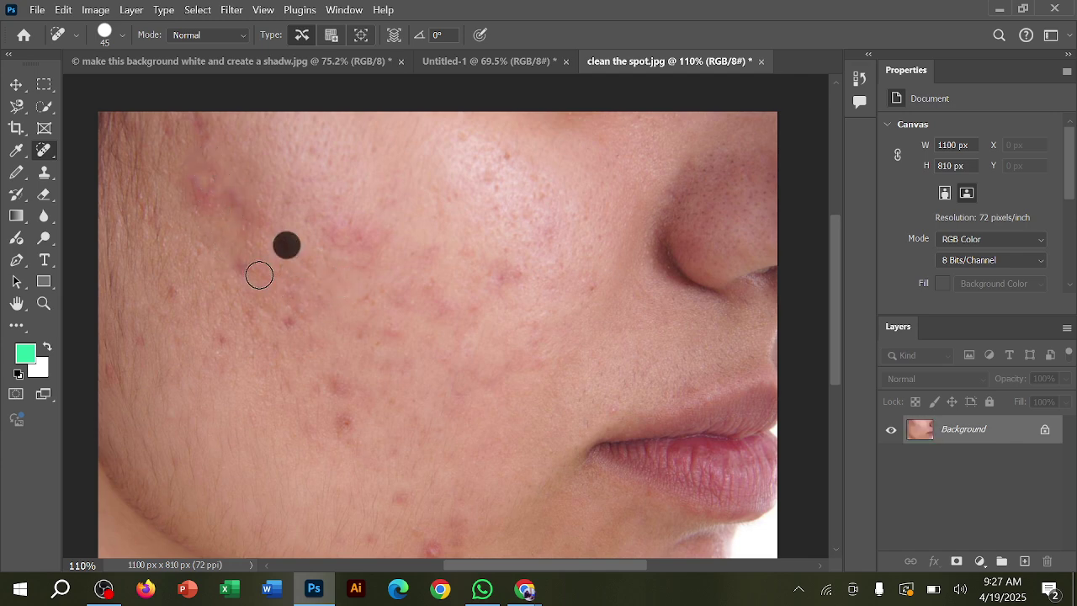
{"action": "left_click", "coordinate": [239, 266]}
{"action": "left_click", "coordinate": [286, 324]}
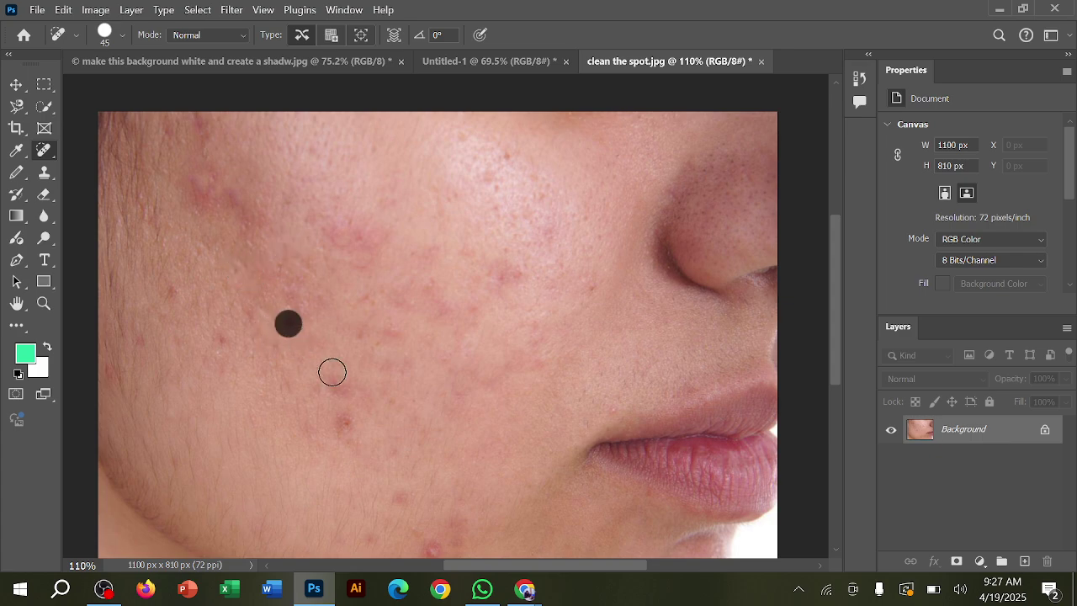
{"action": "left_click", "coordinate": [337, 389]}
{"action": "left_click", "coordinate": [342, 421]}
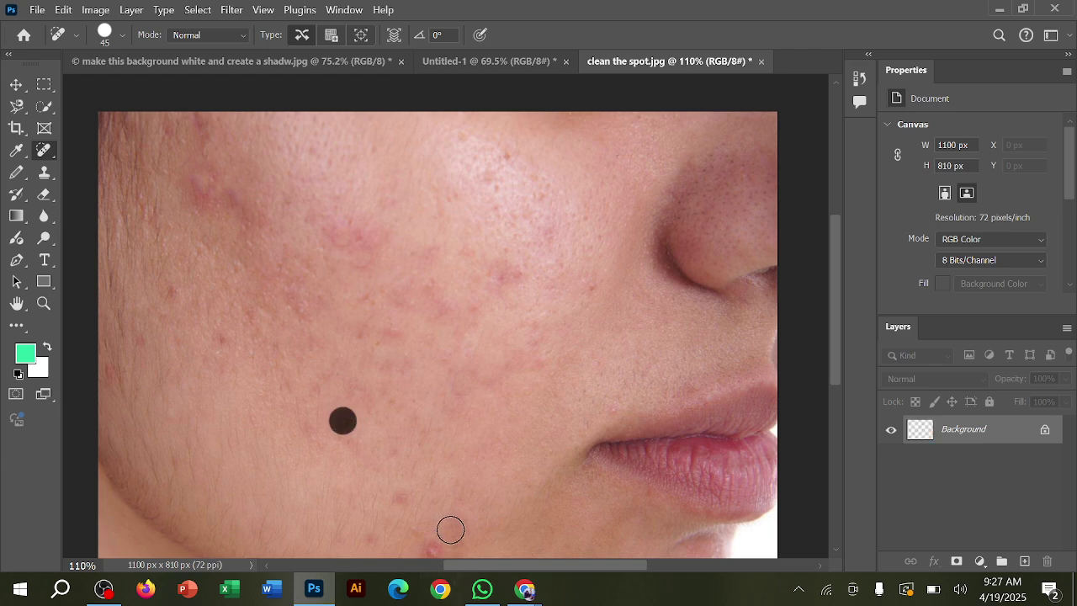
{"action": "left_click", "coordinate": [405, 498]}
{"action": "left_click", "coordinate": [432, 548]}
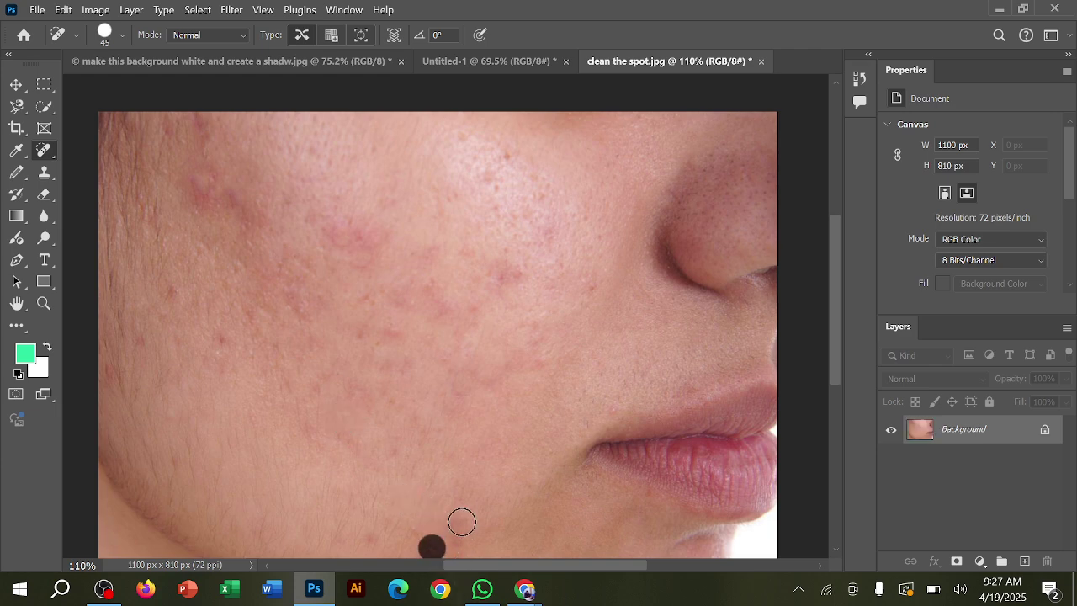
Heal the spot on the shiny upper cheek, the mid-cheek redness and the leftover marks of the hairline cluster
{"action": "left_click", "coordinate": [509, 159]}
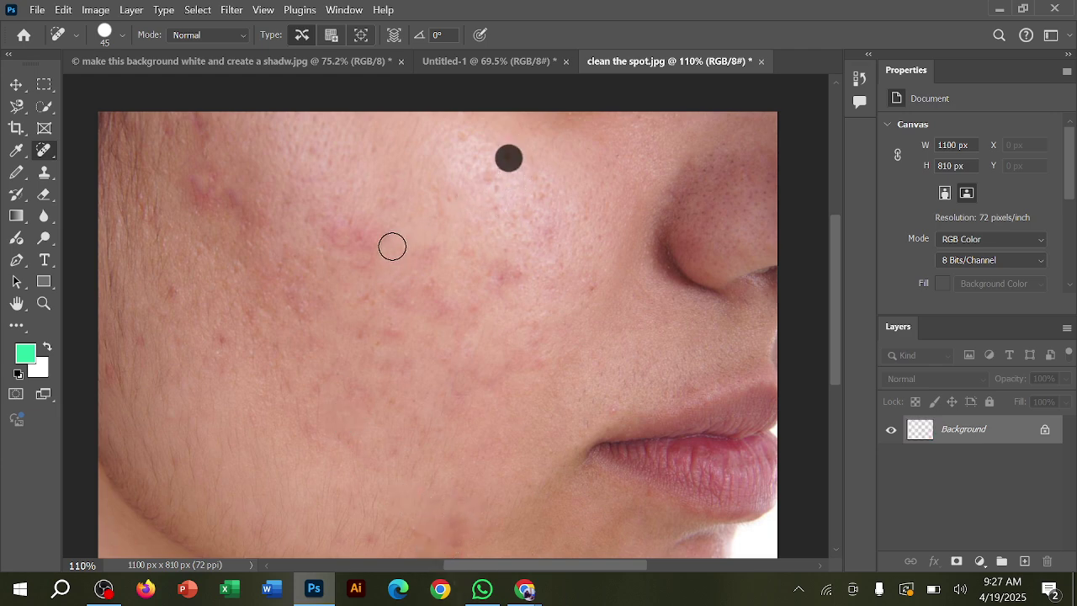
{"action": "left_click", "coordinate": [358, 234]}
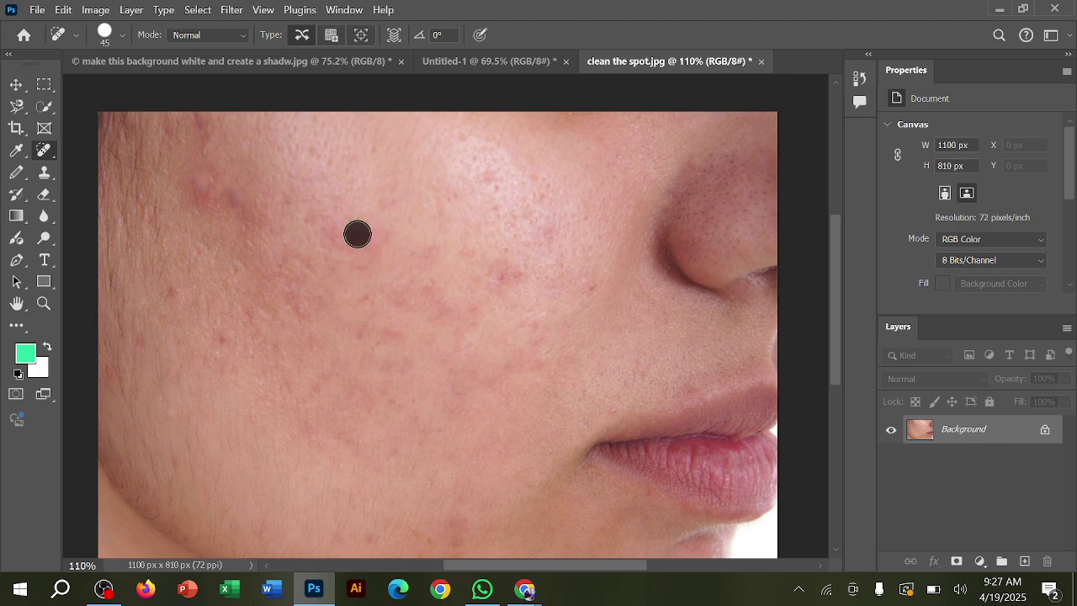
{"action": "left_click", "coordinate": [208, 186]}
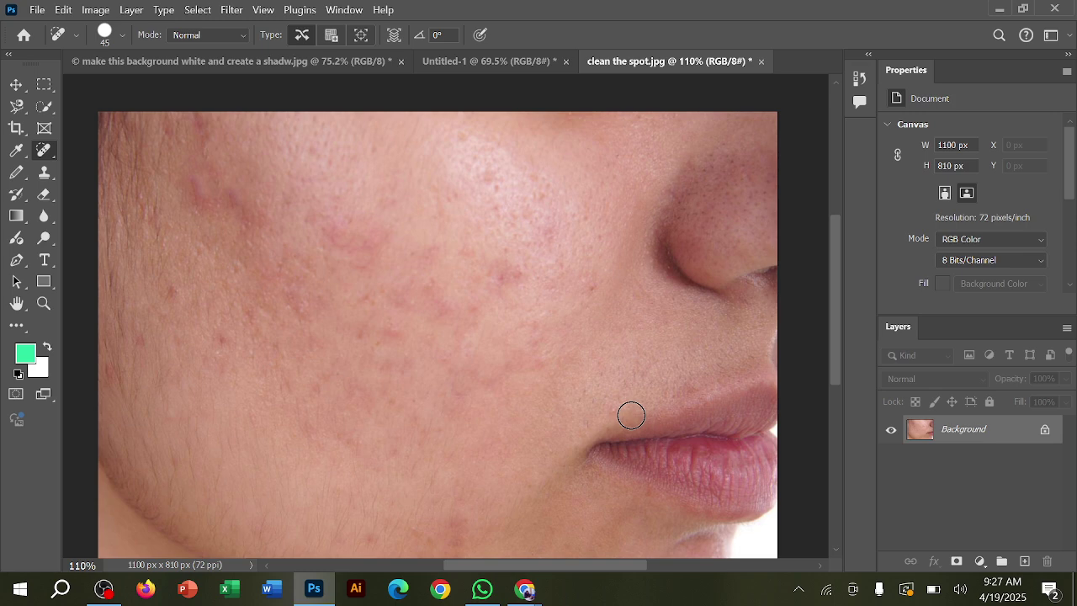
{"action": "scroll", "coordinate": [515, 315], "scroll_direction": "right", "scroll_amount": 2}
{"action": "scroll", "coordinate": [519, 332], "scroll_direction": "left", "scroll_amount": 2}
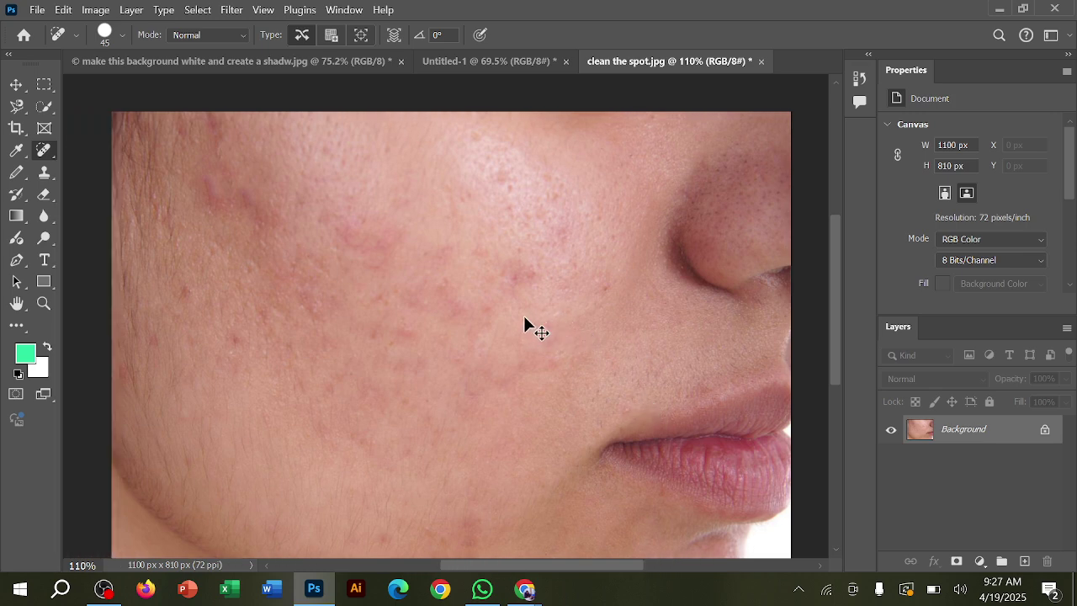
{"action": "scroll", "coordinate": [527, 320], "scroll_direction": "down", "scroll_amount": 3}
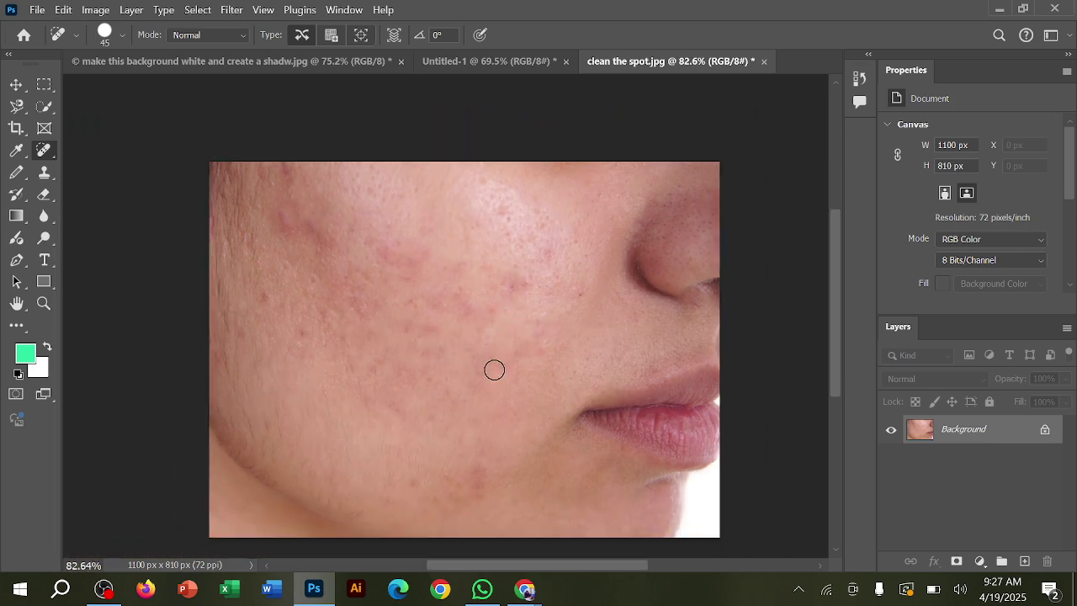
{"action": "left_click", "coordinate": [315, 228]}
Switch to the course outline in Chrome, highlight "Healing" in the Class-3 list, and return to Photoshop
{"action": "mouse_move", "coordinate": [526, 581]}
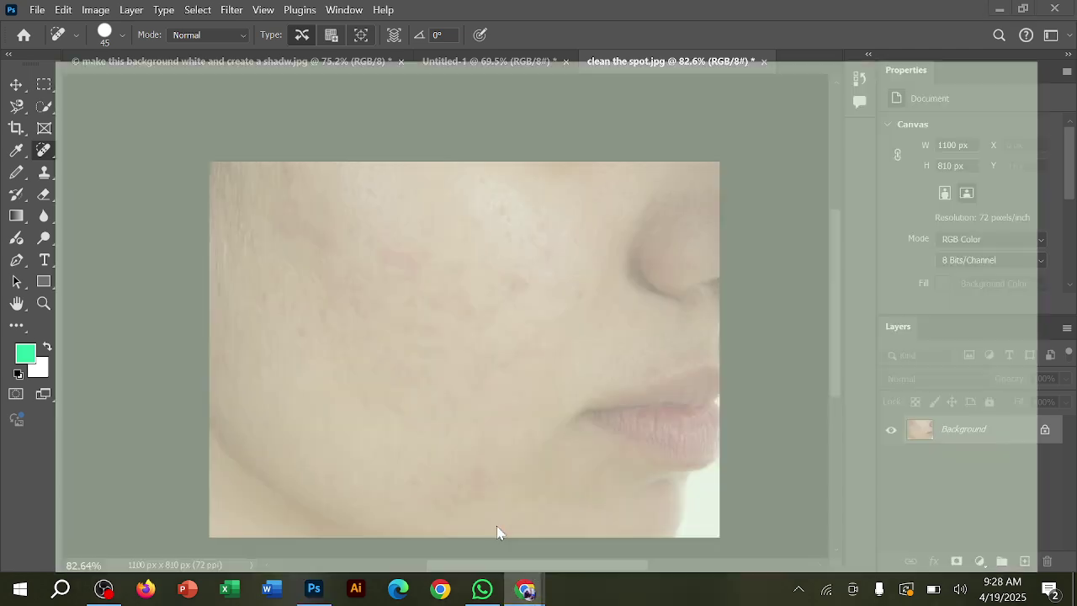
{"action": "left_click", "coordinate": [498, 529]}
{"action": "left_click", "coordinate": [484, 10]}
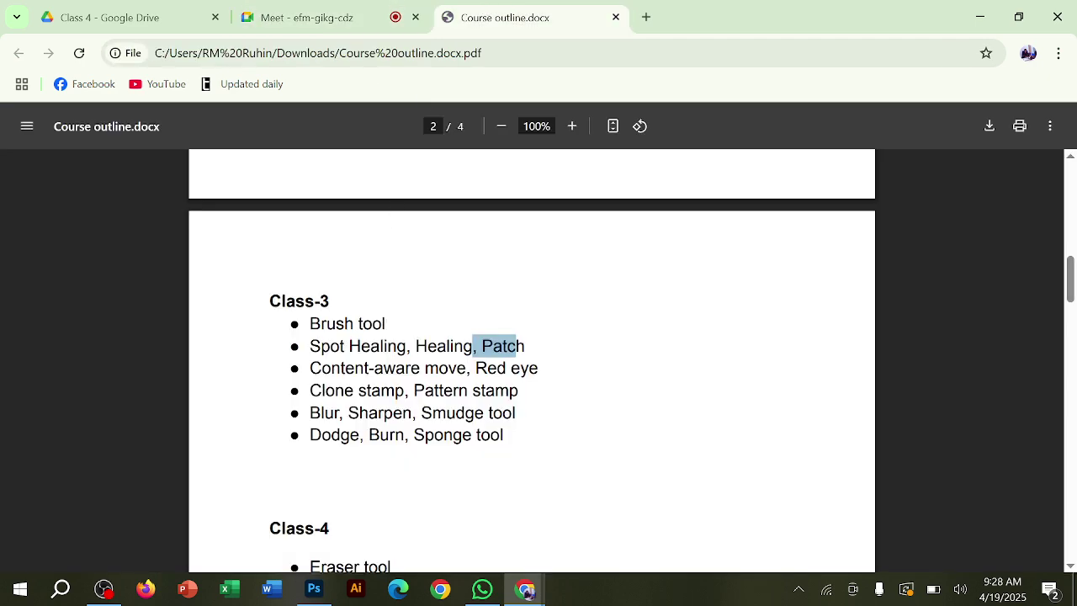
{"action": "left_click_drag", "start_coordinate": [415, 346], "coordinate": [448, 346]}
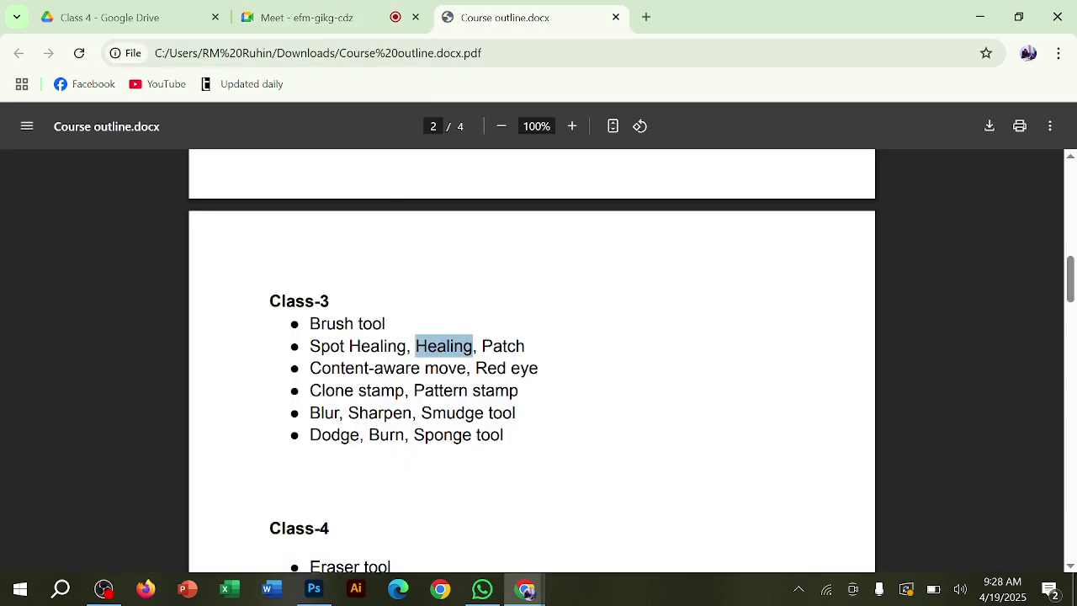
{"action": "left_click", "coordinate": [980, 17]}
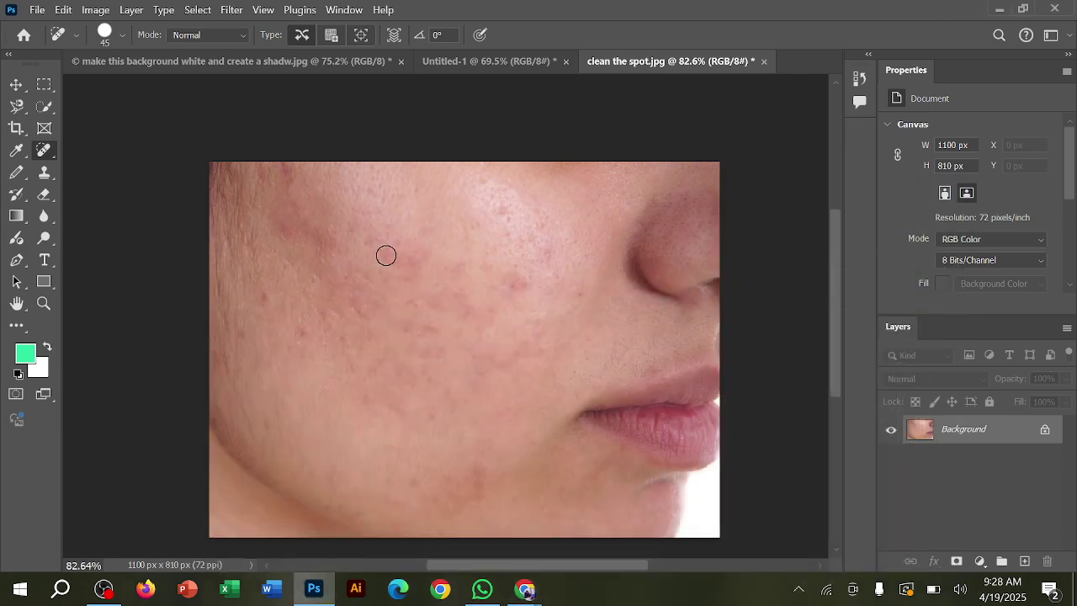
Bring up the olive oil bottle photo at its lower-corner watermark and activate the Healing Brush Tool
{"action": "left_click", "coordinate": [264, 61]}
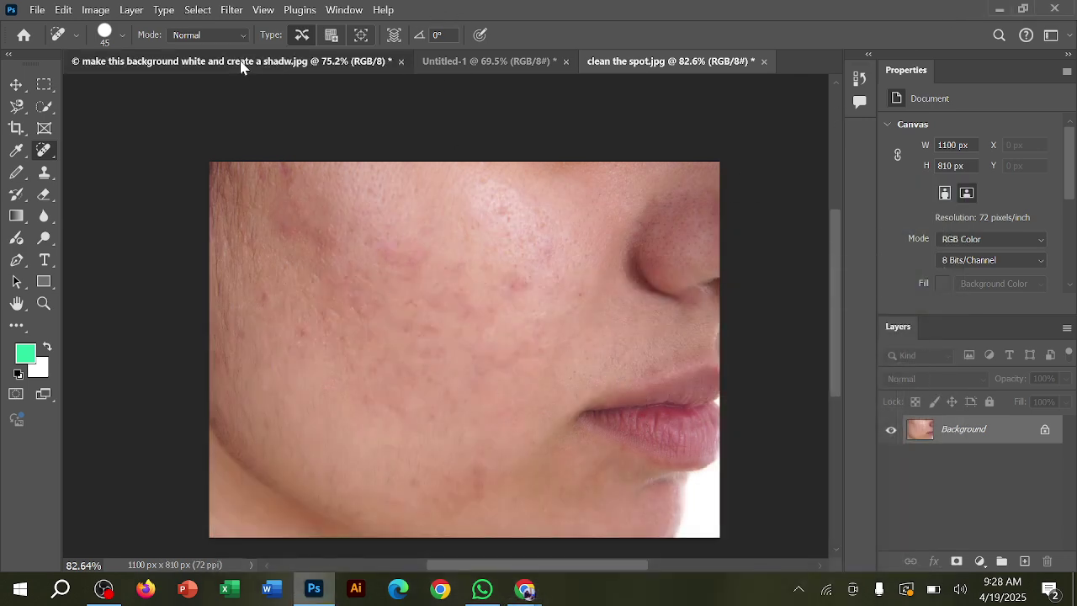
{"action": "scroll", "coordinate": [585, 399], "scroll_direction": "up", "scroll_amount": 1}
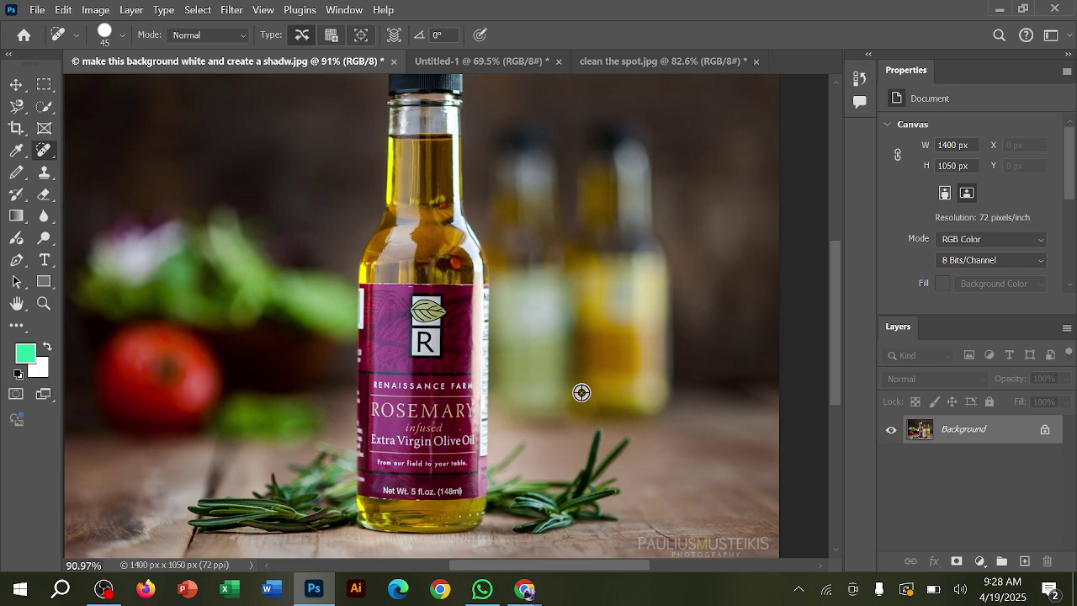
{"action": "scroll", "coordinate": [604, 459], "scroll_direction": "down", "scroll_amount": 1}
{"action": "scroll", "coordinate": [629, 483], "scroll_direction": "up", "scroll_amount": 3}
{"action": "scroll", "coordinate": [741, 470], "scroll_direction": "down", "scroll_amount": 3}
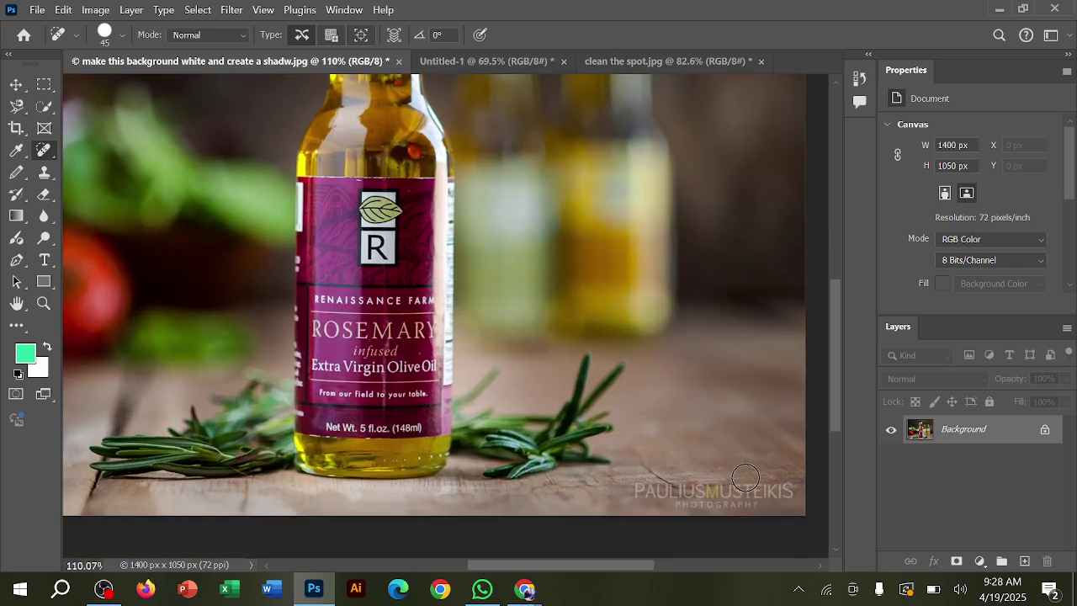
{"action": "scroll", "coordinate": [732, 427], "scroll_direction": "up", "scroll_amount": 2}
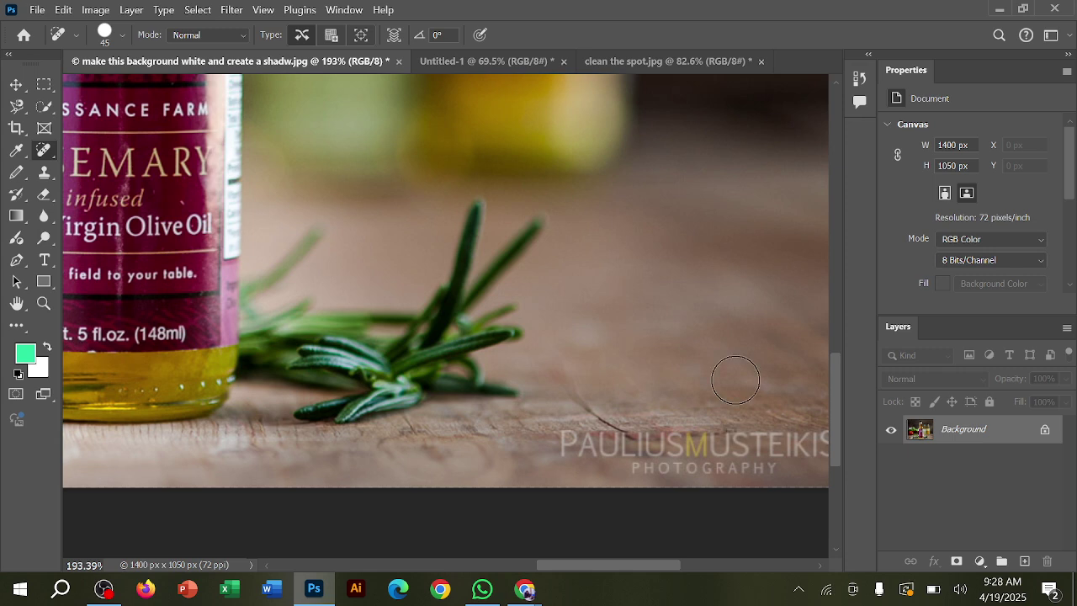
{"action": "left_click_drag", "start_coordinate": [732, 381], "coordinate": [579, 386]}
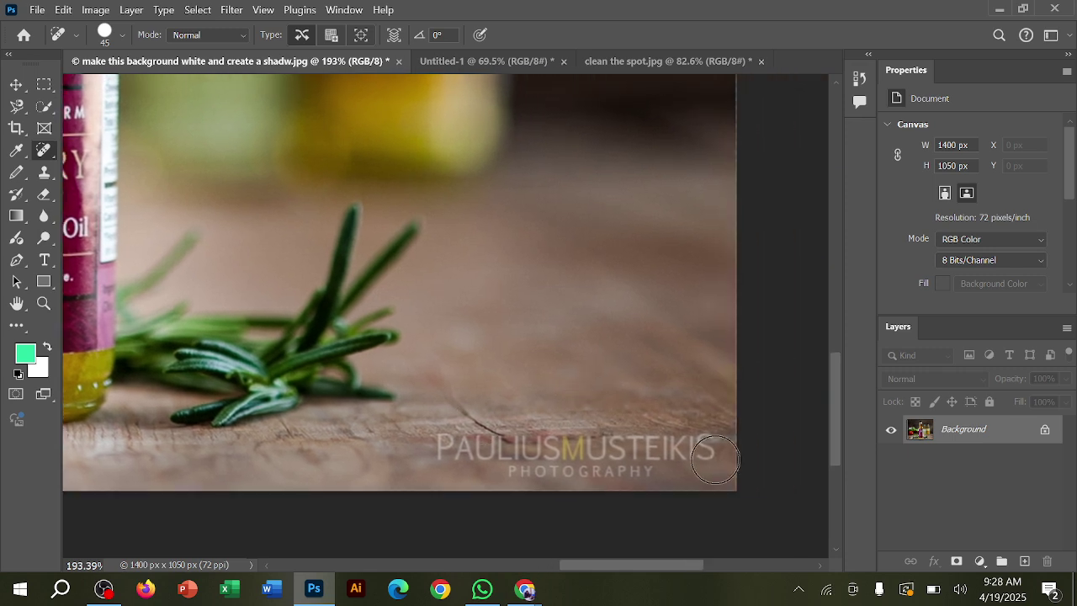
{"action": "scroll", "coordinate": [579, 446], "scroll_direction": "up", "scroll_amount": 1}
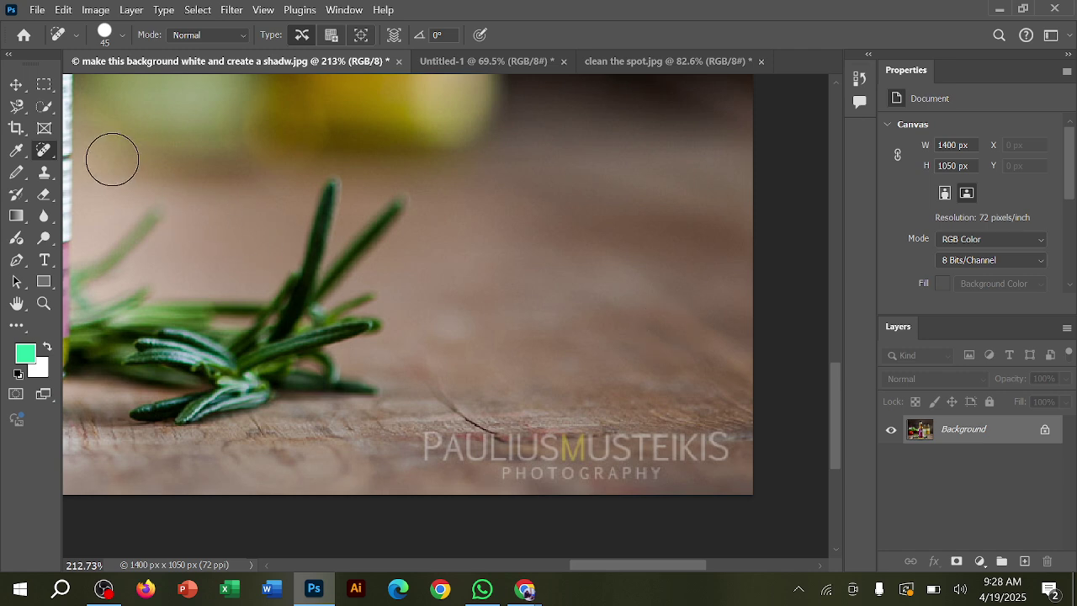
{"action": "right_click", "coordinate": [42, 149]}
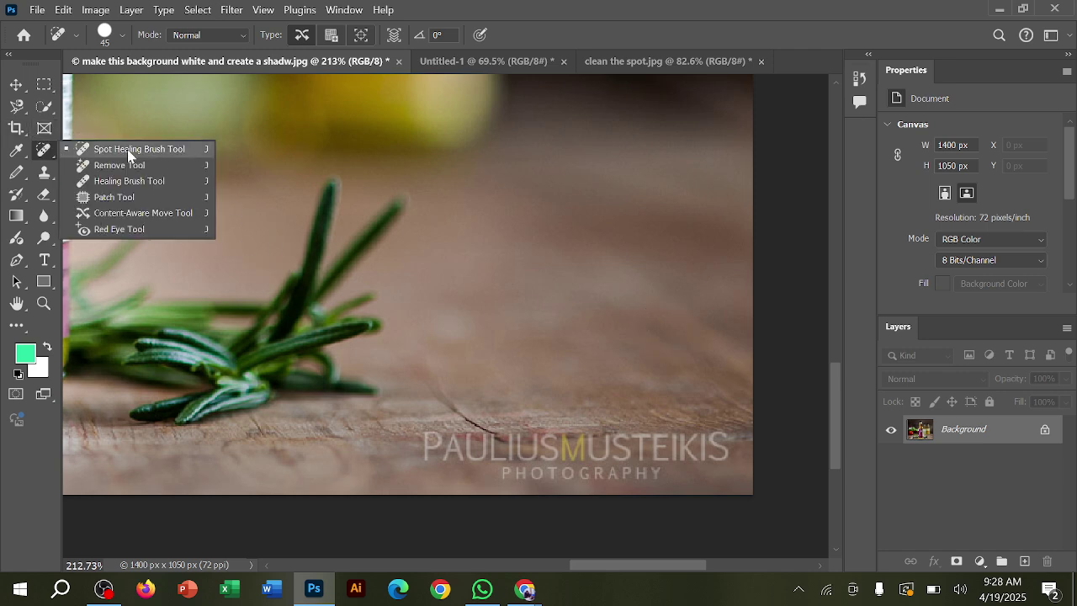
{"action": "left_click", "coordinate": [158, 182]}
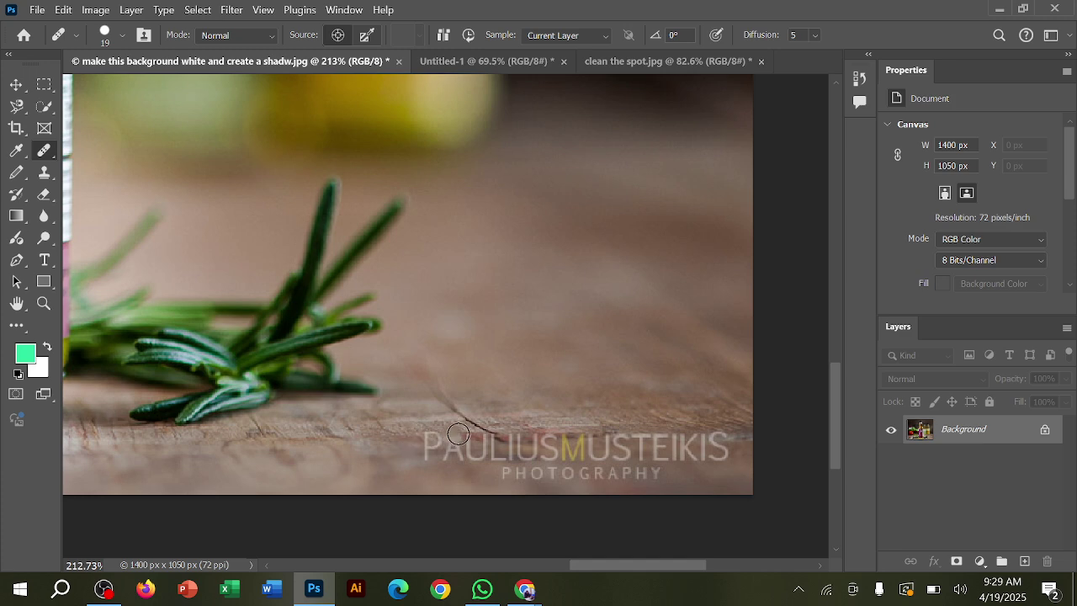
Paint over the photographer's watermark on the wooden table with the 19 px Healing Brush
{"action": "left_click", "coordinate": [427, 439]}
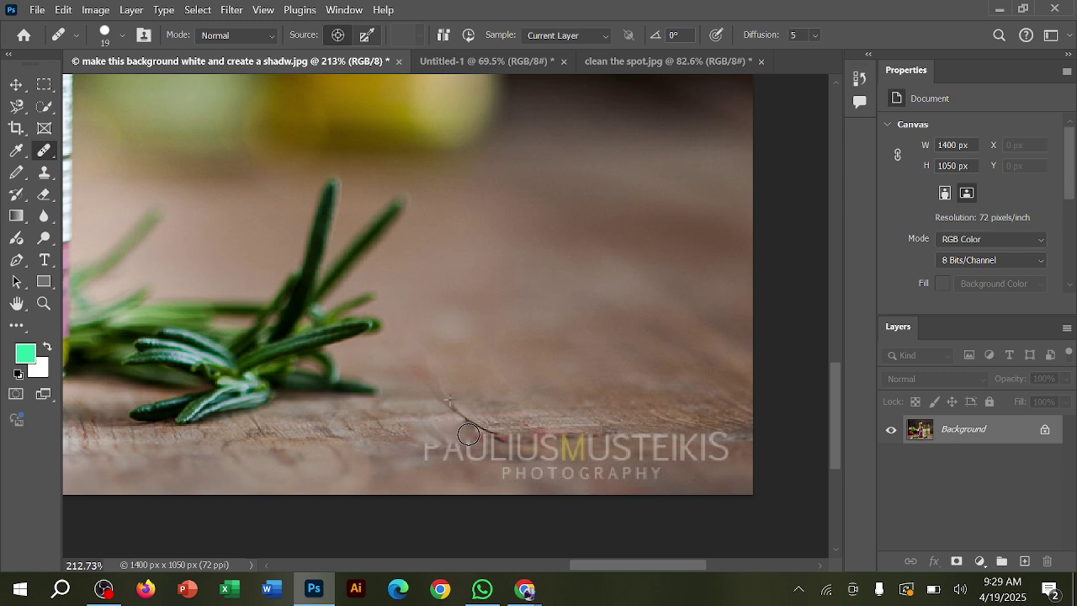
{"action": "left_click_drag", "start_coordinate": [468, 434], "coordinate": [729, 438]}
{"action": "mouse_move", "coordinate": [593, 440]}
{"action": "left_mouse_down"}
{"action": "mouse_move", "coordinate": [430, 445]}
{"action": "mouse_move", "coordinate": [527, 452]}
{"action": "mouse_move", "coordinate": [446, 455]}
{"action": "mouse_move", "coordinate": [725, 455]}
{"action": "mouse_move", "coordinate": [469, 465]}
{"action": "mouse_move", "coordinate": [726, 467]}
{"action": "left_mouse_up"}
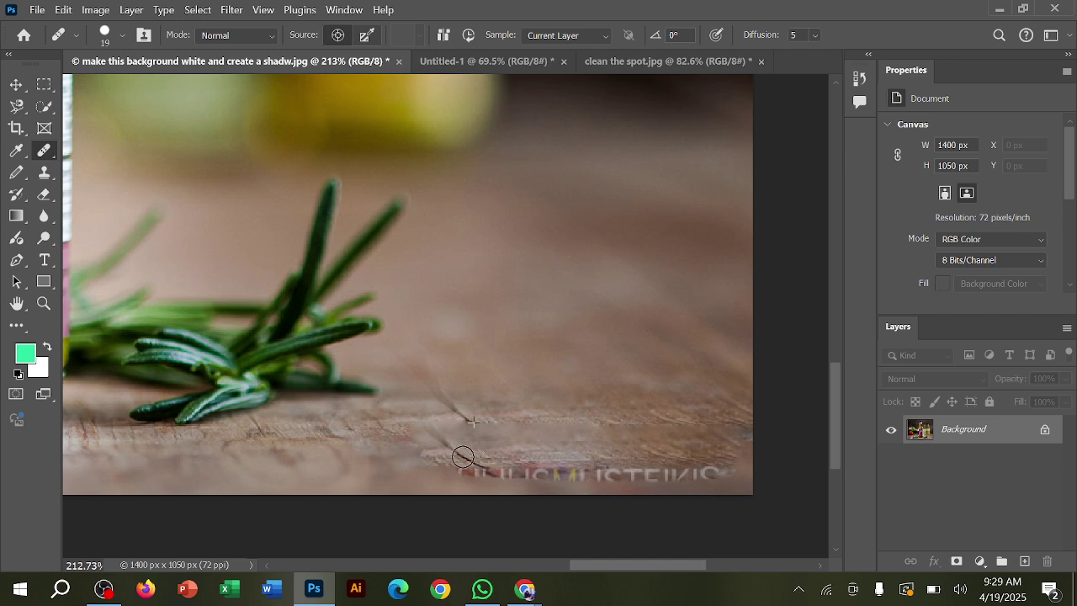
{"action": "mouse_move", "coordinate": [444, 445]}
{"action": "left_mouse_down"}
{"action": "mouse_move", "coordinate": [672, 454]}
{"action": "mouse_move", "coordinate": [698, 435]}
{"action": "left_mouse_up"}
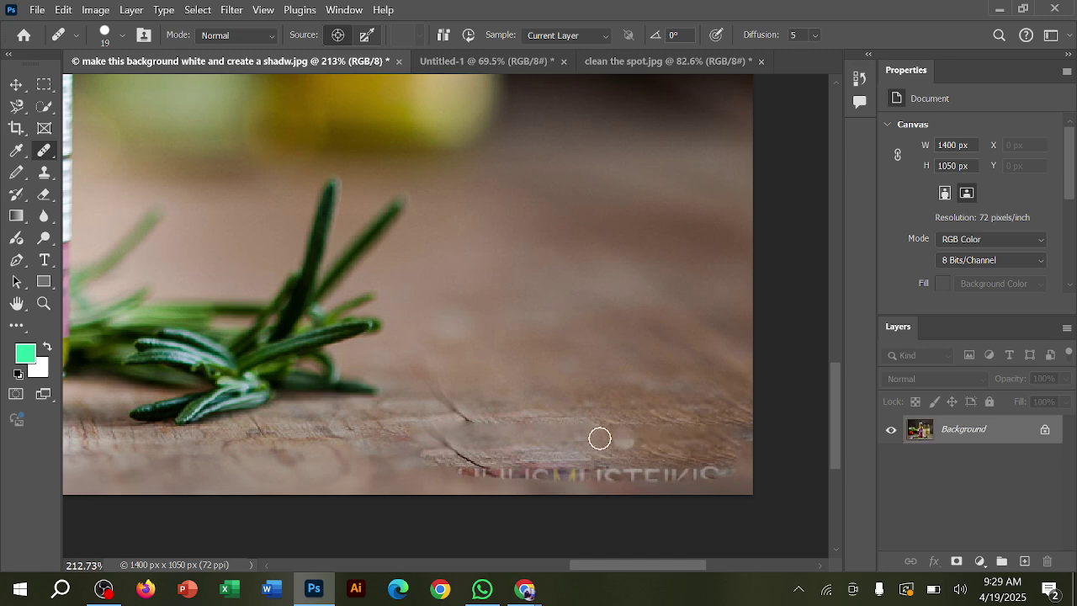
Resample clean areas of the table and heal the dark crack and the leftover lettering along the photo's lower edge
{"action": "left_click", "coordinate": [449, 368], "text": "alt"}
{"action": "mouse_move", "coordinate": [437, 408]}
{"action": "left_mouse_down"}
{"action": "mouse_move", "coordinate": [713, 420]}
{"action": "mouse_move", "coordinate": [661, 417]}
{"action": "left_mouse_up"}
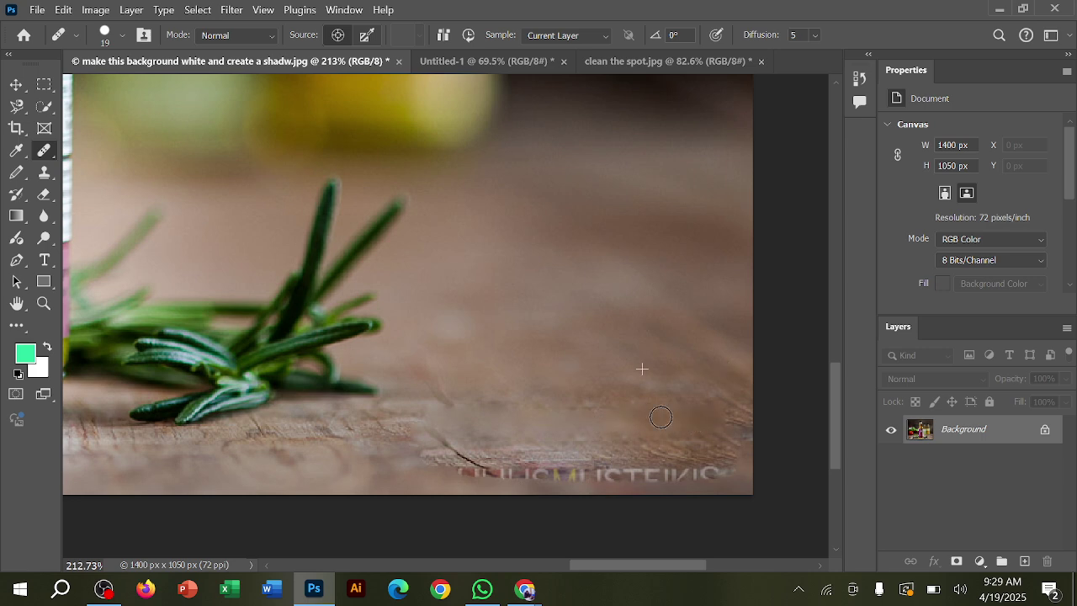
{"action": "left_click", "coordinate": [509, 384], "text": "alt"}
{"action": "left_click_drag", "start_coordinate": [449, 457], "coordinate": [729, 457]}
{"action": "left_click", "coordinate": [503, 317], "text": "alt"}
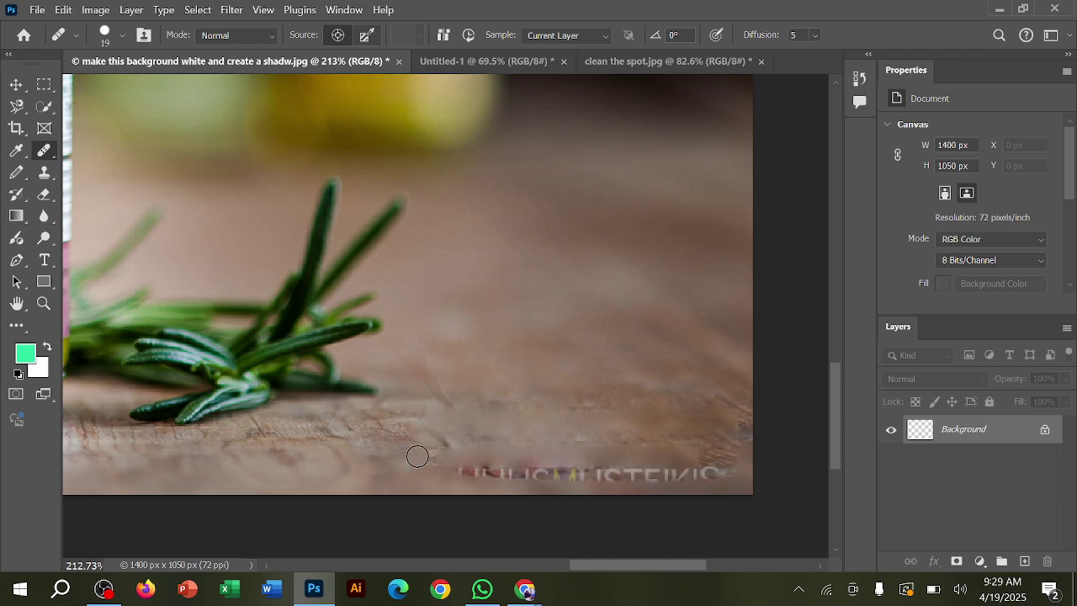
{"action": "mouse_move", "coordinate": [416, 452]}
{"action": "left_mouse_down"}
{"action": "mouse_move", "coordinate": [522, 475]}
{"action": "mouse_move", "coordinate": [744, 473]}
{"action": "left_mouse_up"}
Blend the remaining marks on the wood near the photo's right edge with fresh samples from the table, and check the whole image
{"action": "left_click", "coordinate": [463, 340], "text": "alt"}
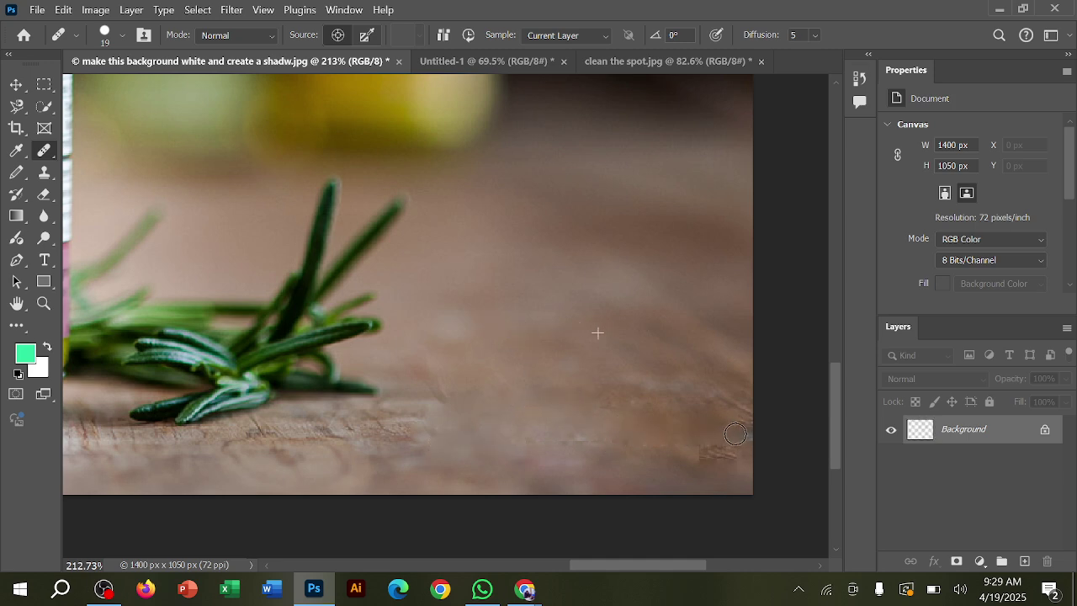
{"action": "mouse_move", "coordinate": [662, 448]}
{"action": "left_mouse_down"}
{"action": "mouse_move", "coordinate": [754, 450]}
{"action": "mouse_move", "coordinate": [748, 430]}
{"action": "left_mouse_up"}
{"action": "left_click", "coordinate": [520, 361], "text": "alt"}
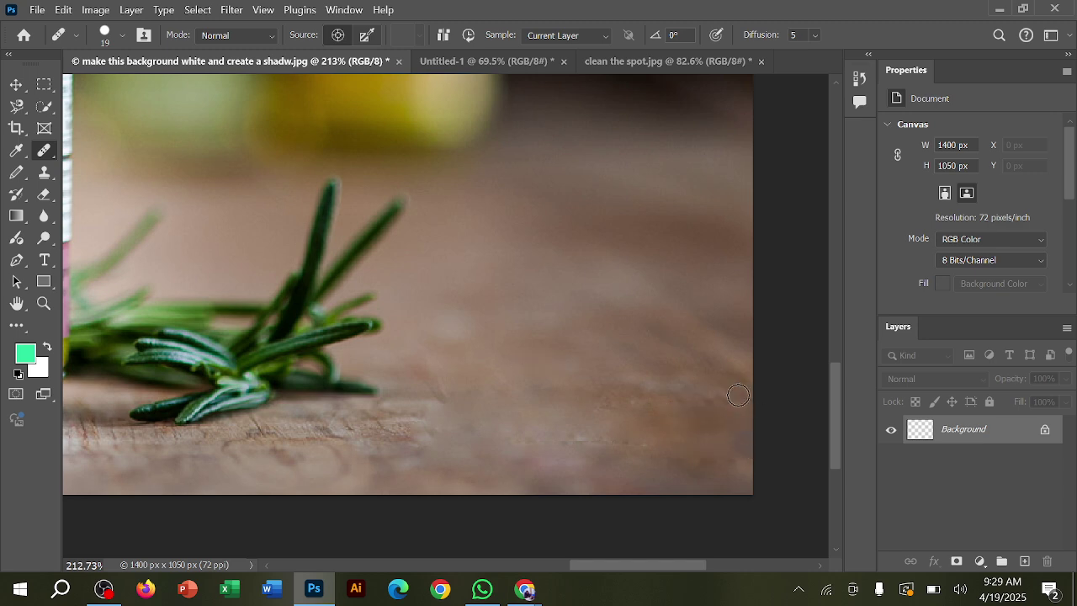
{"action": "left_click", "coordinate": [700, 349]}
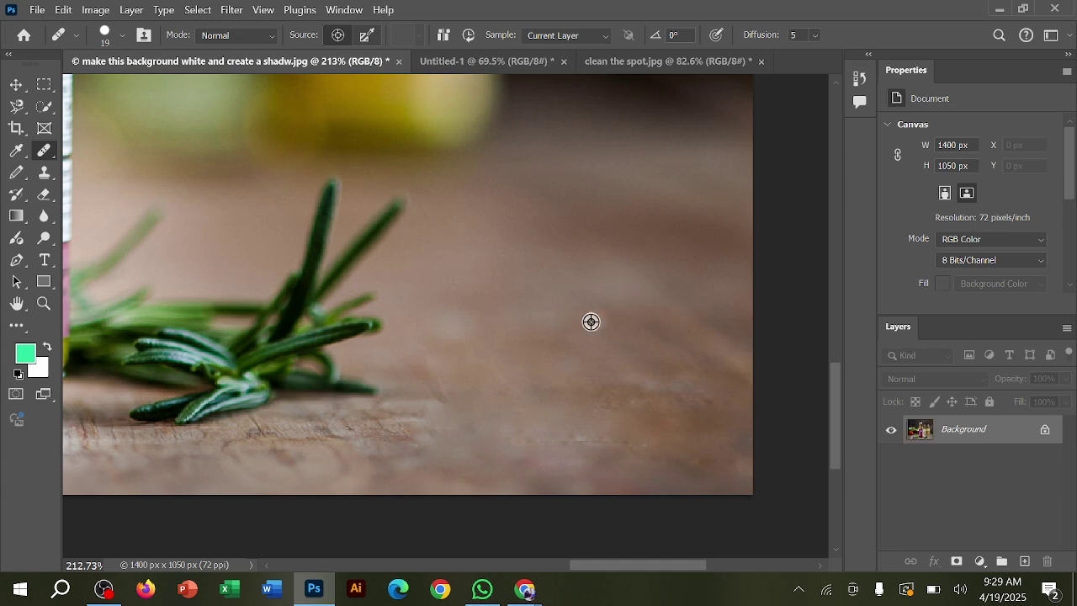
{"action": "scroll", "coordinate": [589, 320], "scroll_direction": "down", "scroll_amount": 6}
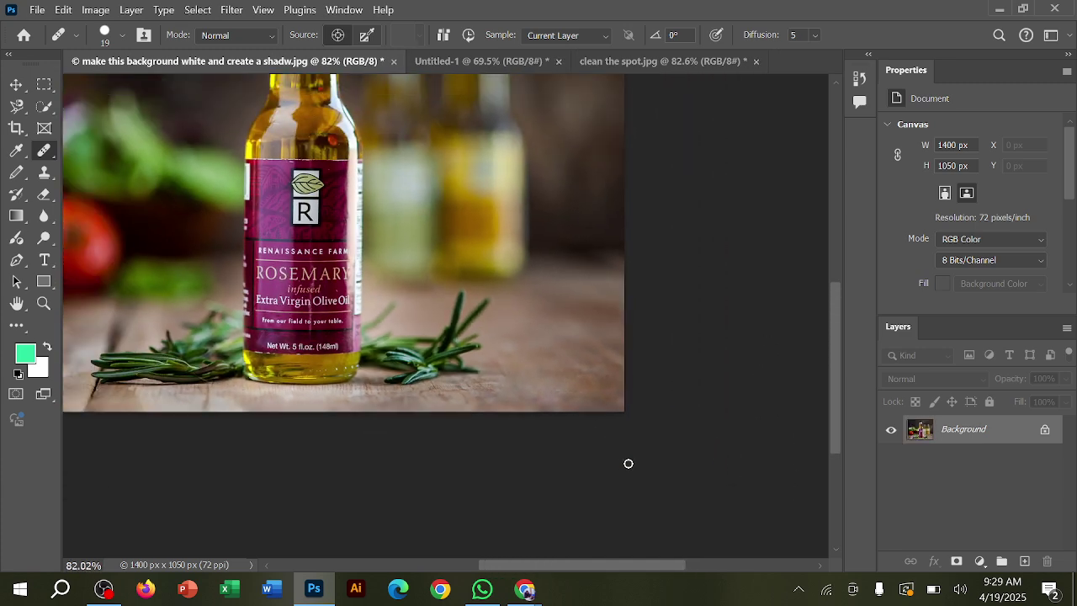
{"action": "scroll", "coordinate": [629, 465], "scroll_direction": "down", "scroll_amount": 1}
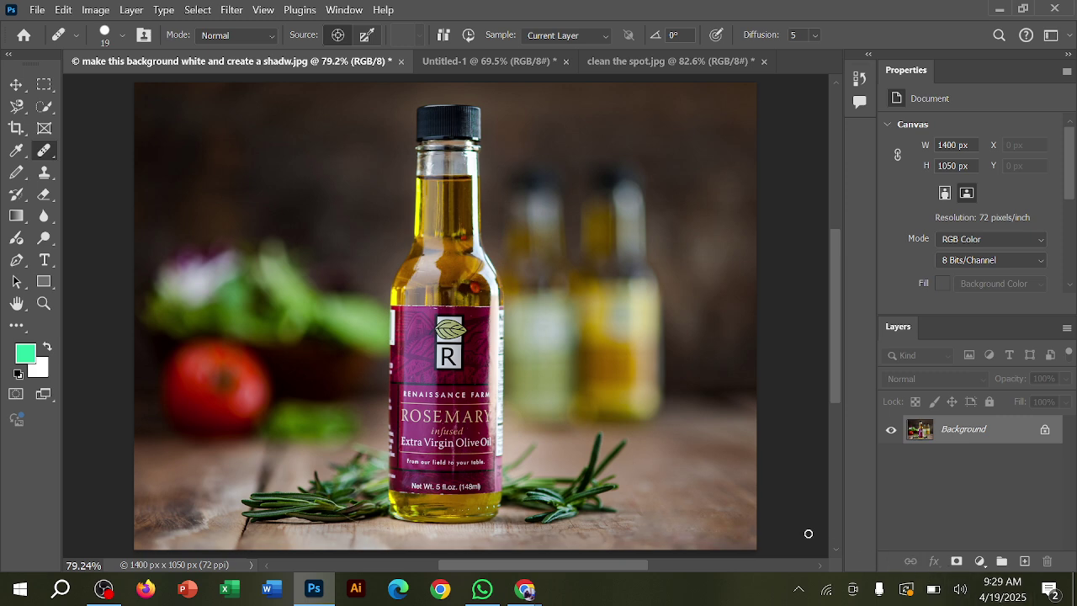
{"action": "scroll", "coordinate": [788, 519], "scroll_direction": "up", "scroll_amount": 1}
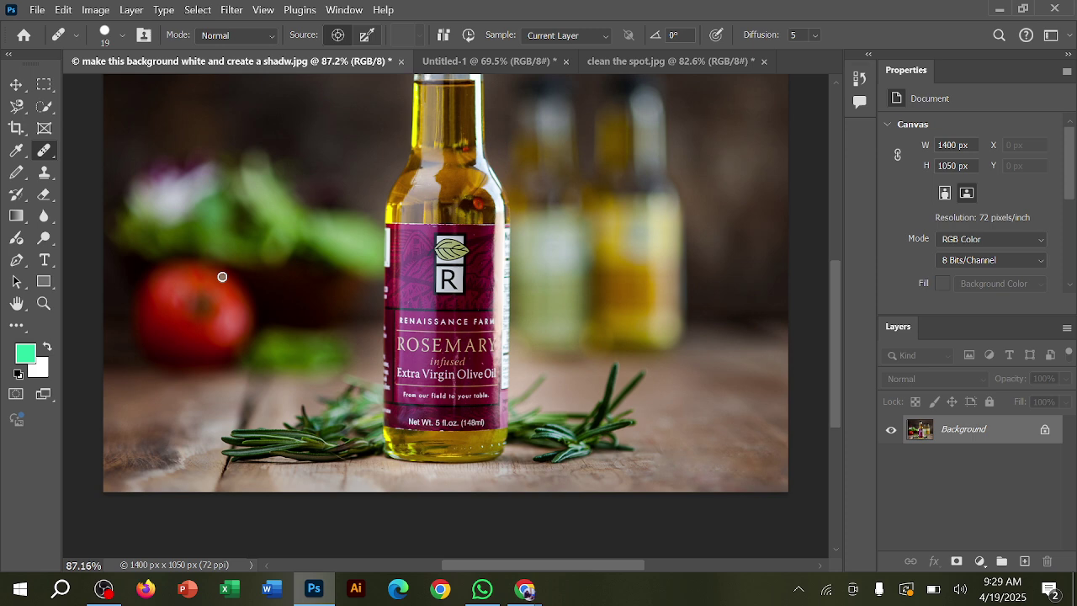
{"action": "scroll", "coordinate": [226, 303], "scroll_direction": "up", "scroll_amount": 2}
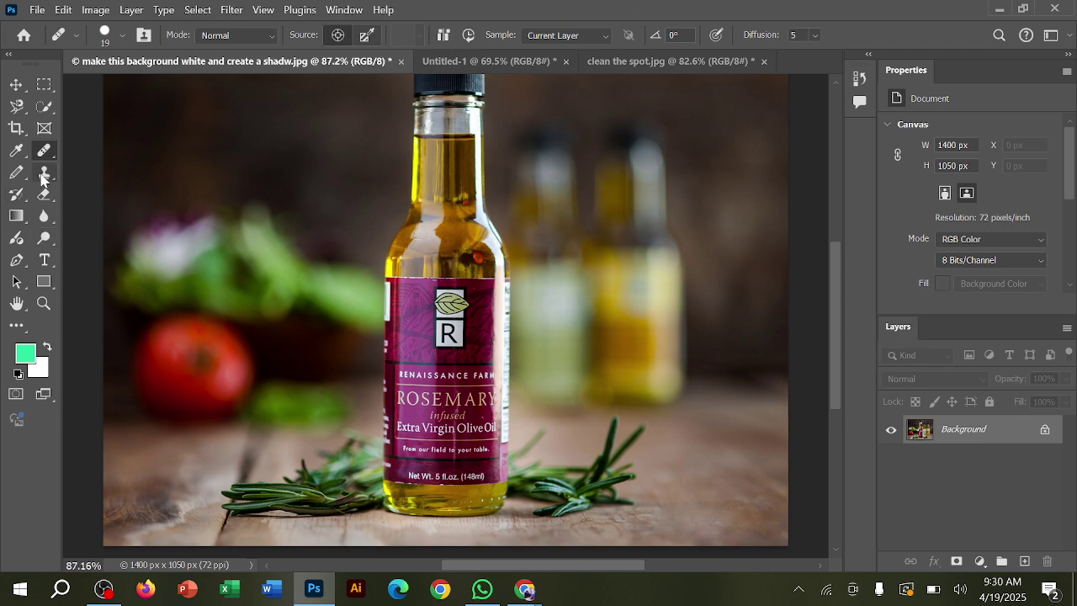
Switch to the course outline in Chrome, highlight "Patch" in the Class-3 list, dismiss the chat notification, and return to Photoshop
{"action": "mouse_move", "coordinate": [525, 589]}
{"action": "left_click", "coordinate": [457, 524]}
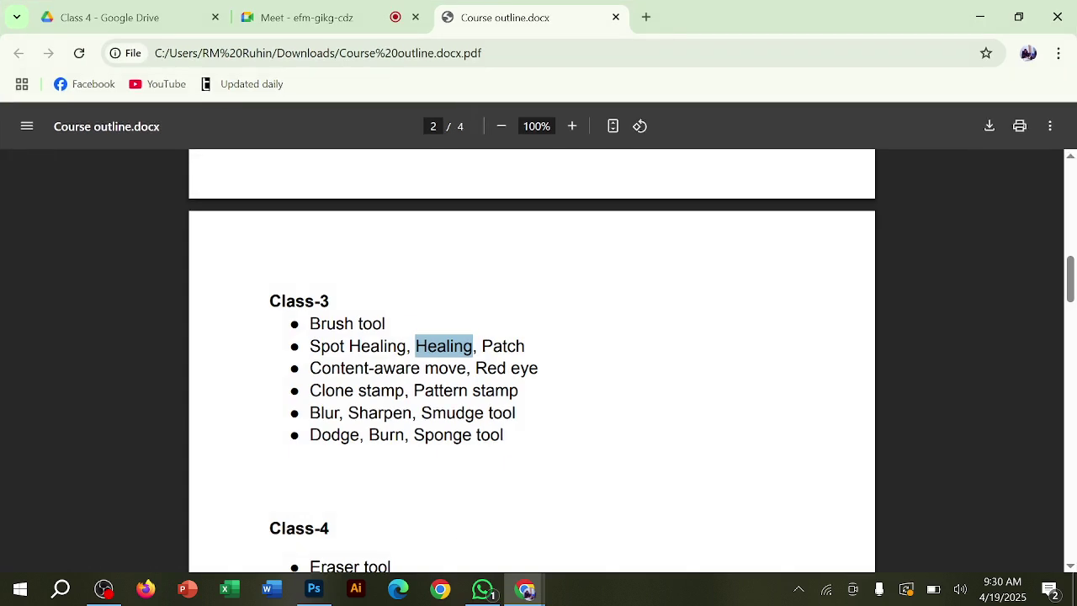
{"action": "double_click", "coordinate": [503, 346]}
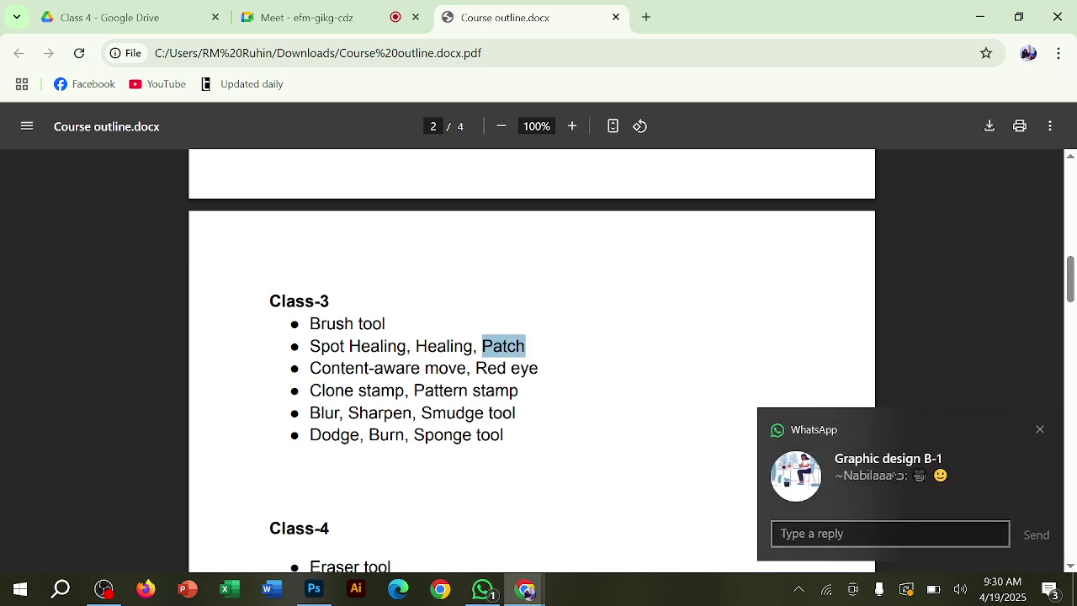
{"action": "left_click", "coordinate": [1042, 428]}
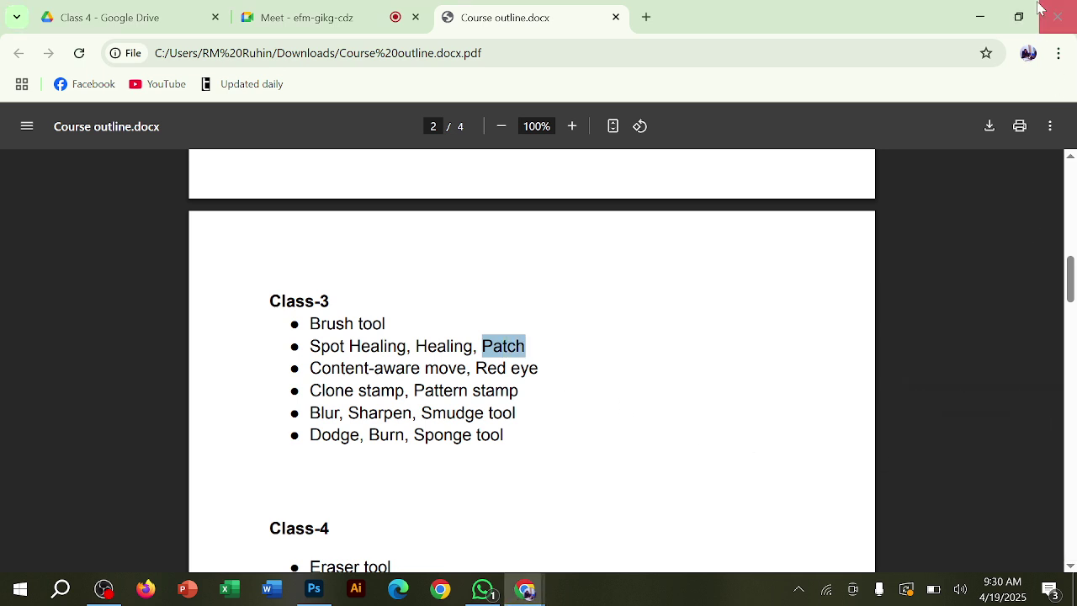
{"action": "left_click", "coordinate": [981, 17]}
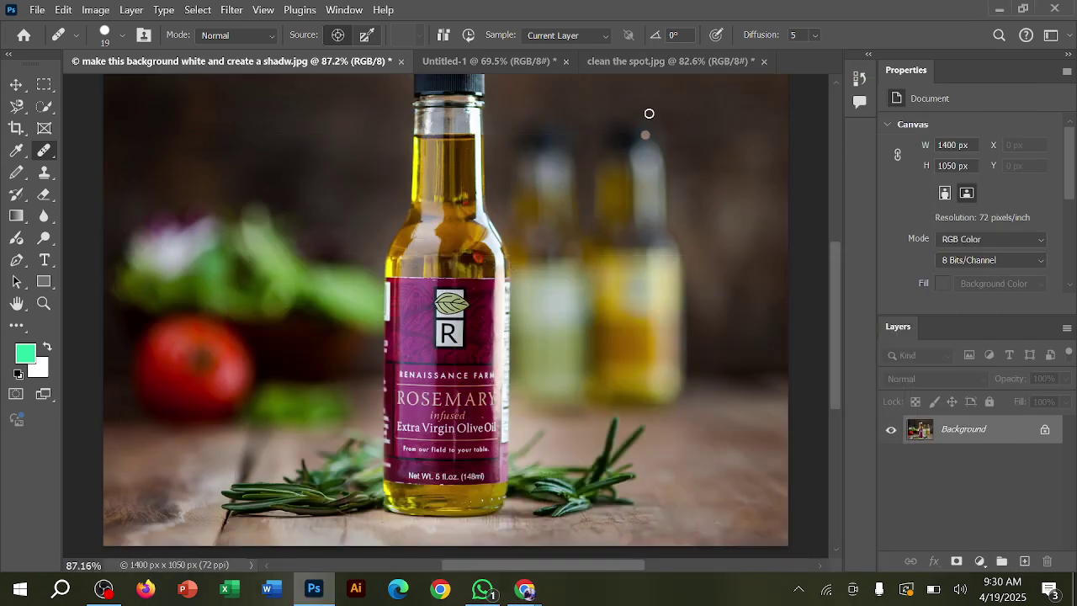
Look through the other open documents, return to the bottle photo and activate the Patch Tool
{"action": "left_click", "coordinate": [656, 64]}
{"action": "left_click", "coordinate": [499, 64]}
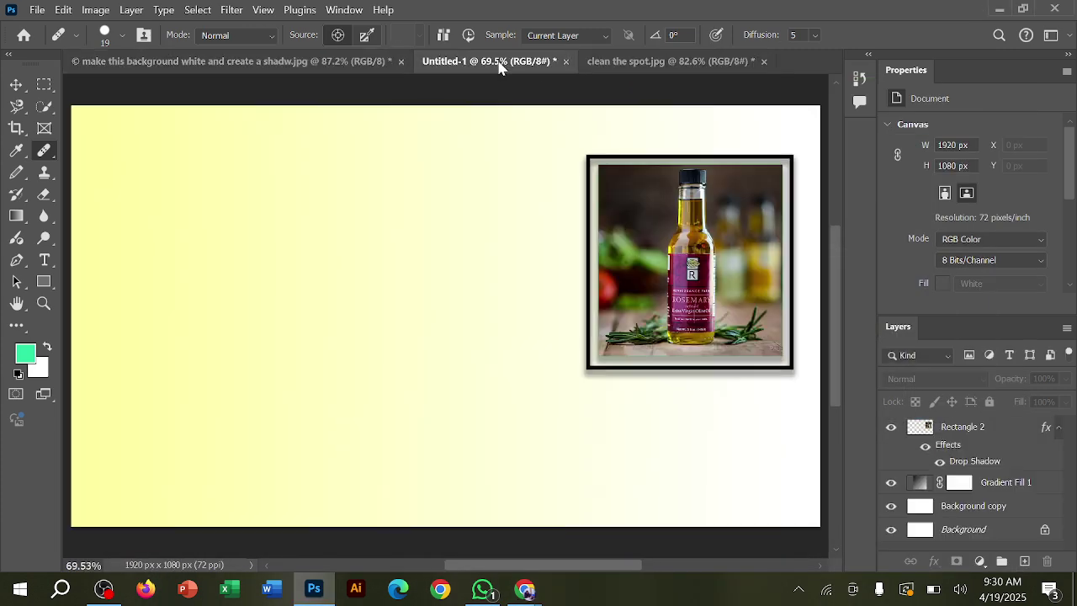
{"action": "left_click", "coordinate": [313, 64]}
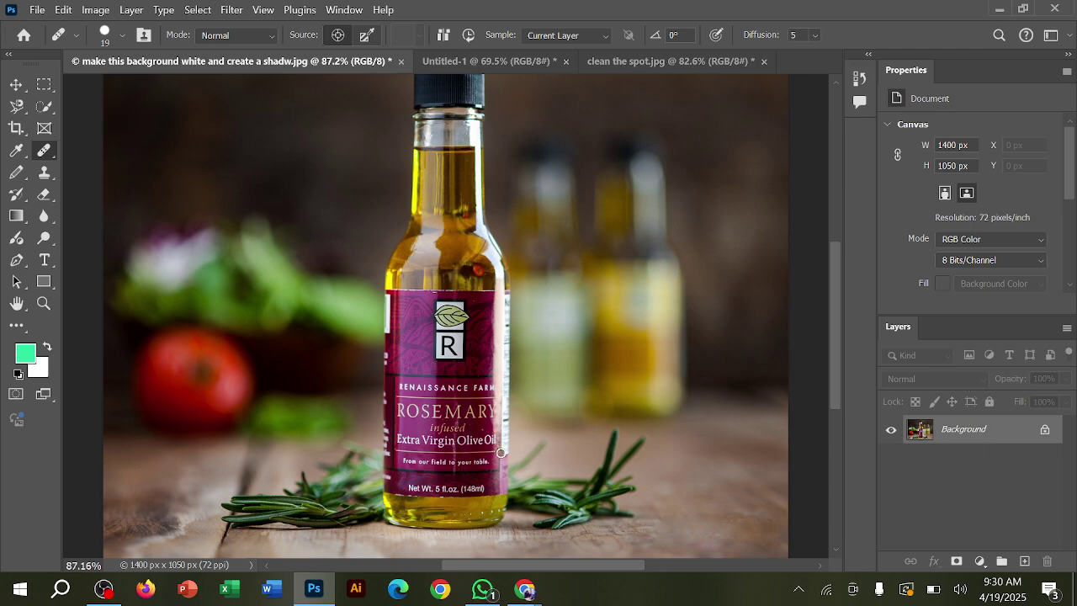
{"action": "scroll", "coordinate": [500, 453], "scroll_direction": "up", "scroll_amount": 3}
{"action": "right_click", "coordinate": [45, 152]}
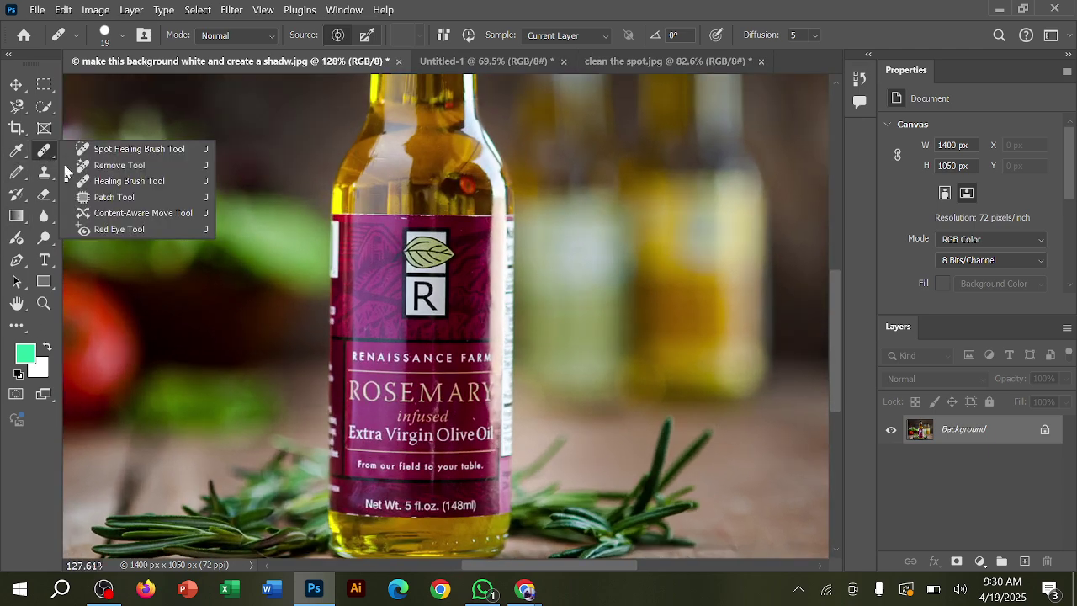
{"action": "left_click", "coordinate": [135, 199]}
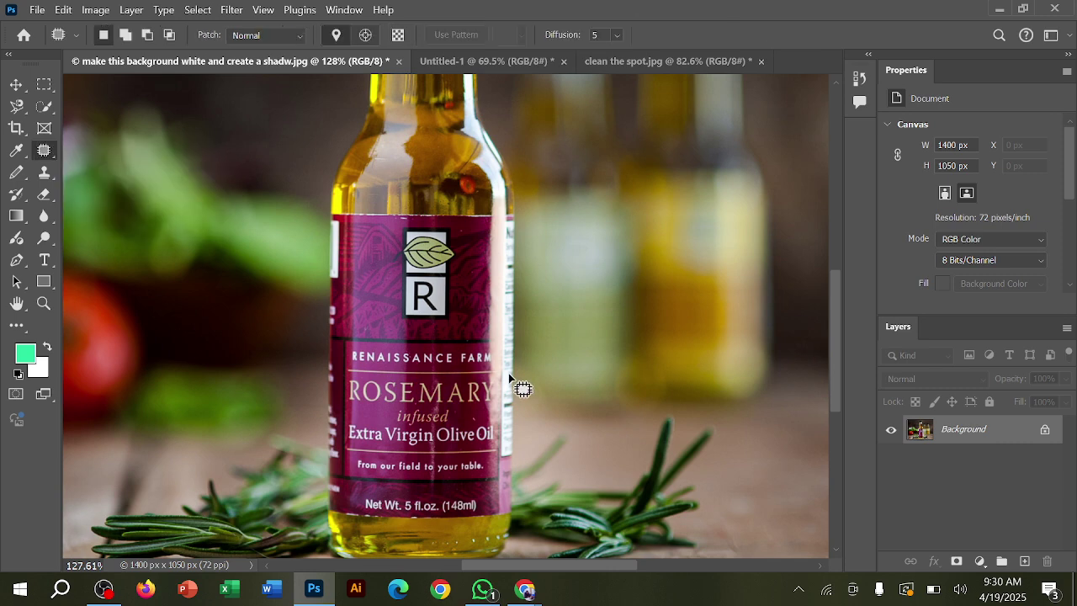
{"action": "scroll", "coordinate": [519, 385], "scroll_direction": "down", "scroll_amount": 2}
Open "clean the face.jpg" from the Downloads folder and get a close view of the acne on the cheeks
{"action": "right_click", "coordinate": [806, 61]}
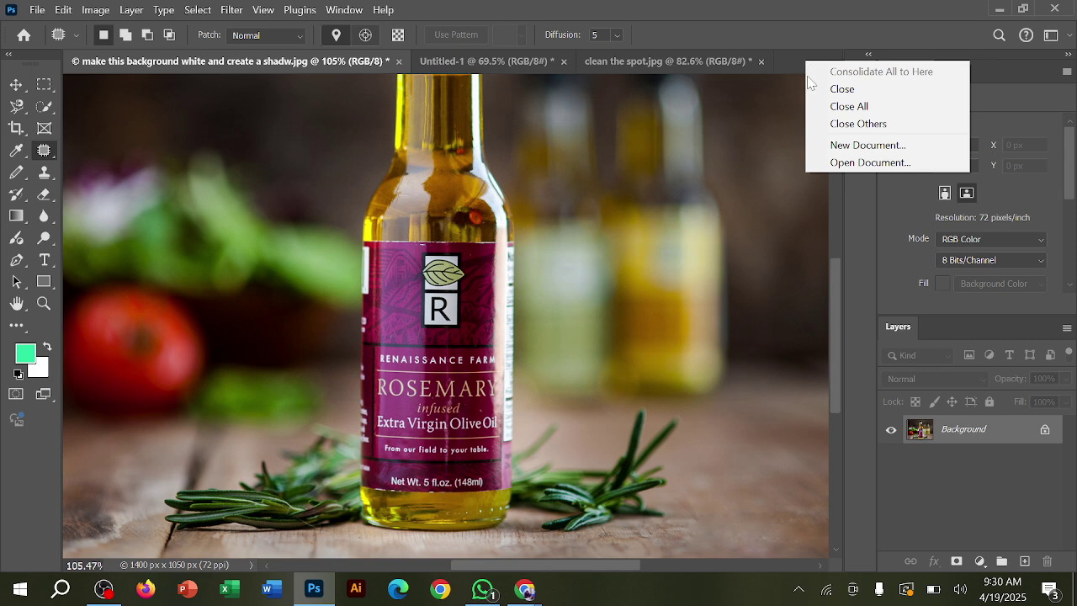
{"action": "left_click", "coordinate": [870, 165]}
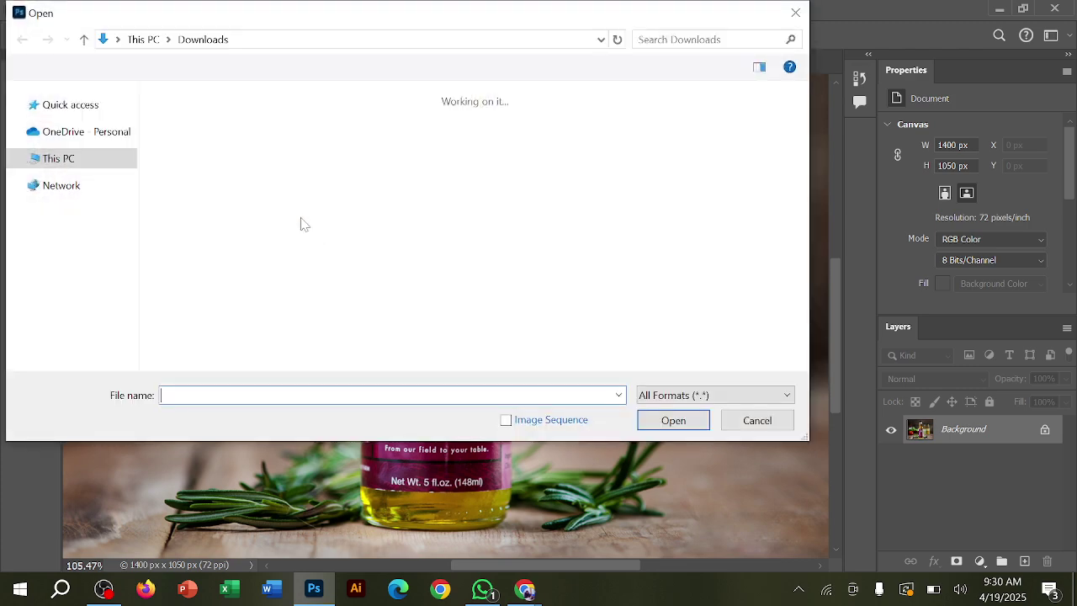
{"action": "scroll", "coordinate": [493, 228], "scroll_direction": "down", "scroll_amount": 2}
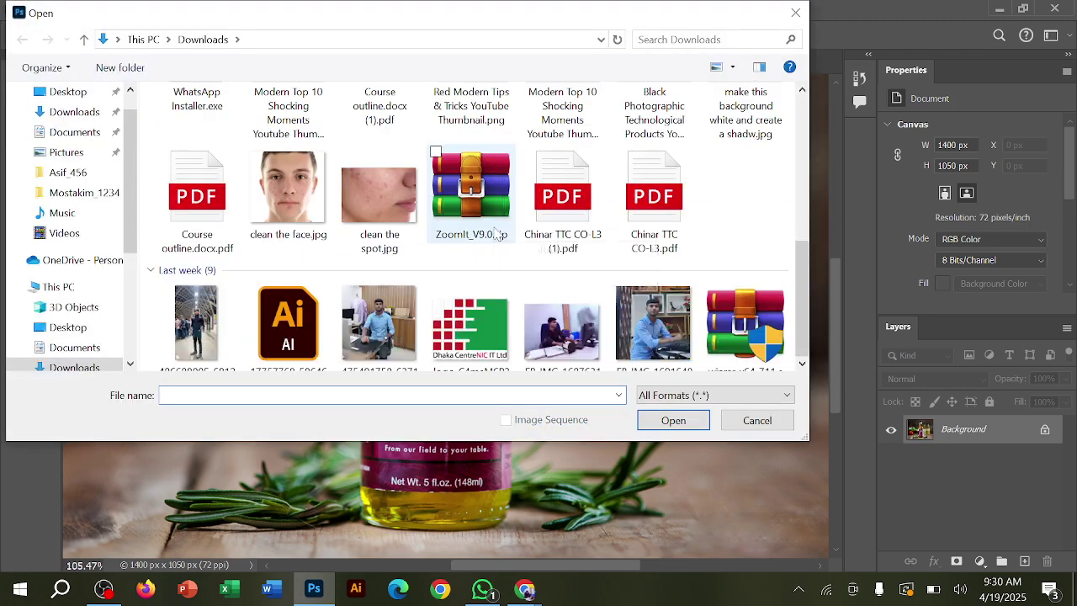
{"action": "double_click", "coordinate": [267, 204]}
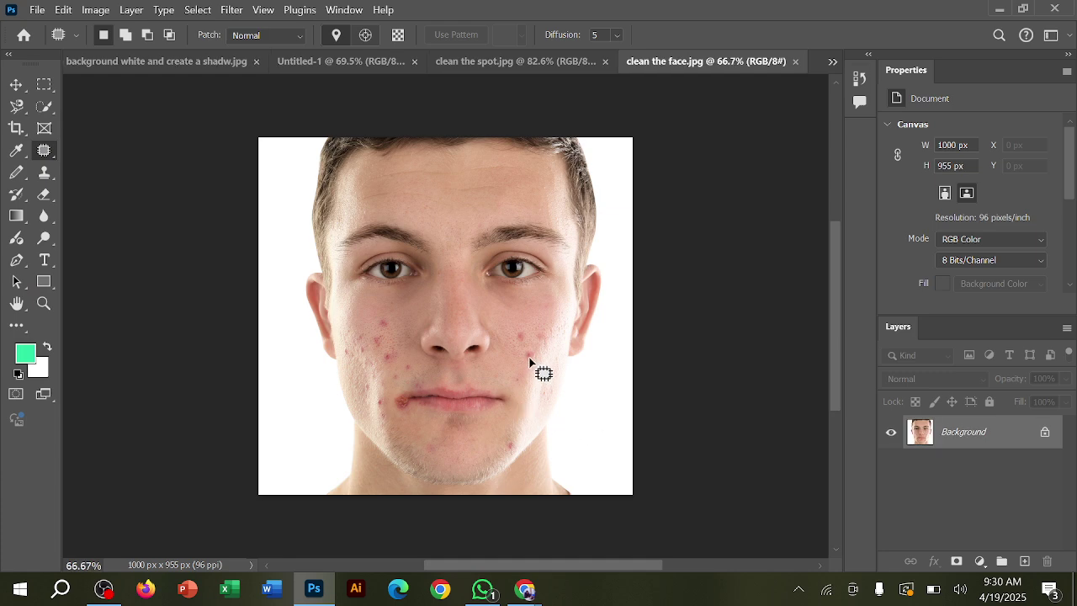
{"action": "scroll", "coordinate": [529, 356], "scroll_direction": "up", "scroll_amount": 3}
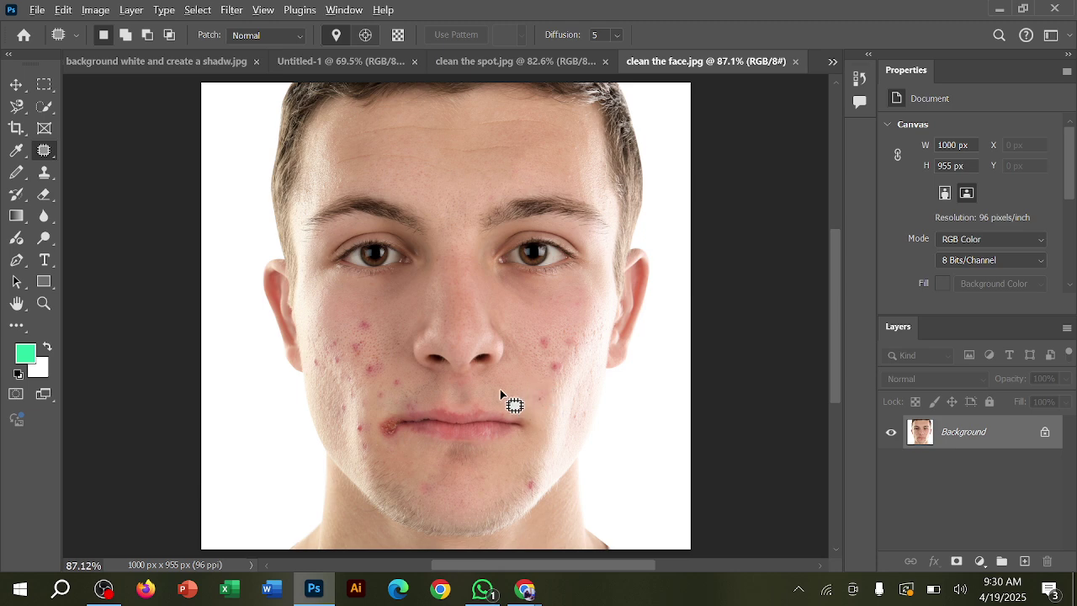
{"action": "scroll", "coordinate": [385, 432], "scroll_direction": "up", "scroll_amount": 5}
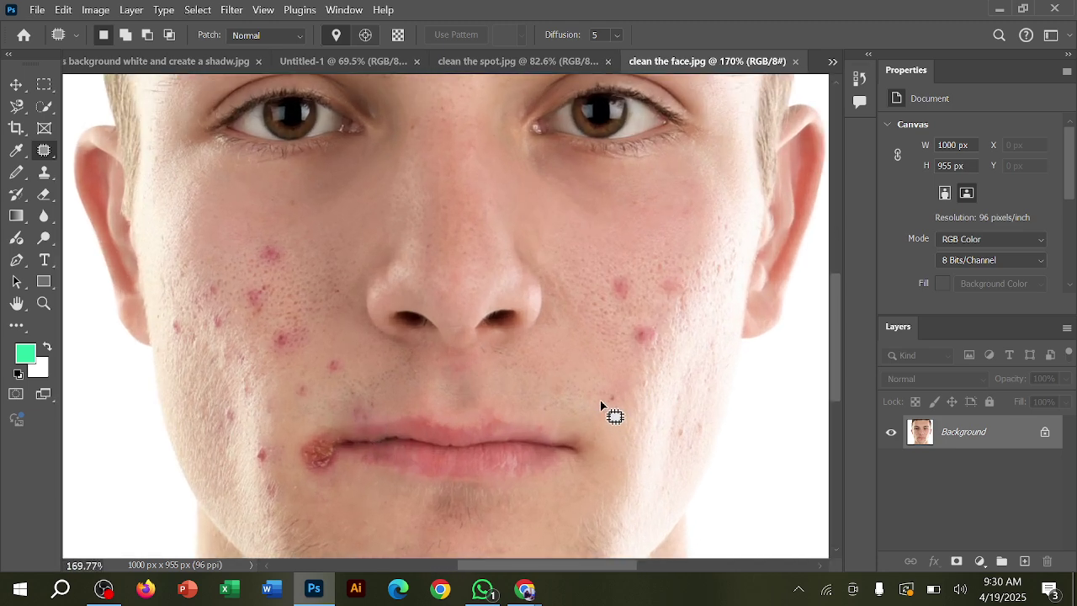
{"action": "scroll", "coordinate": [606, 402], "scroll_direction": "up", "scroll_amount": 2}
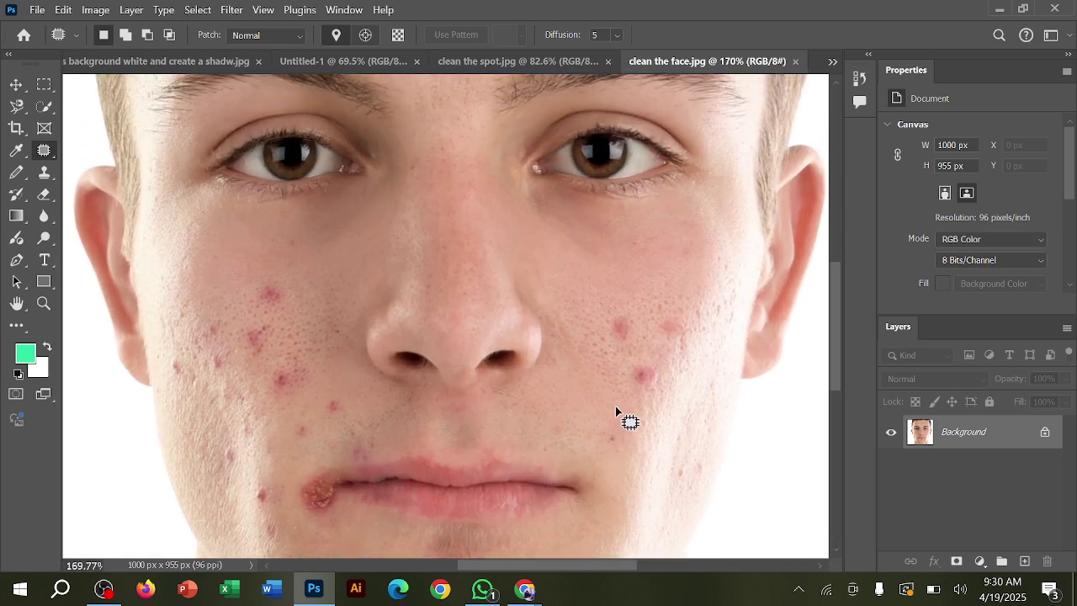
{"action": "right_click", "coordinate": [45, 152]}
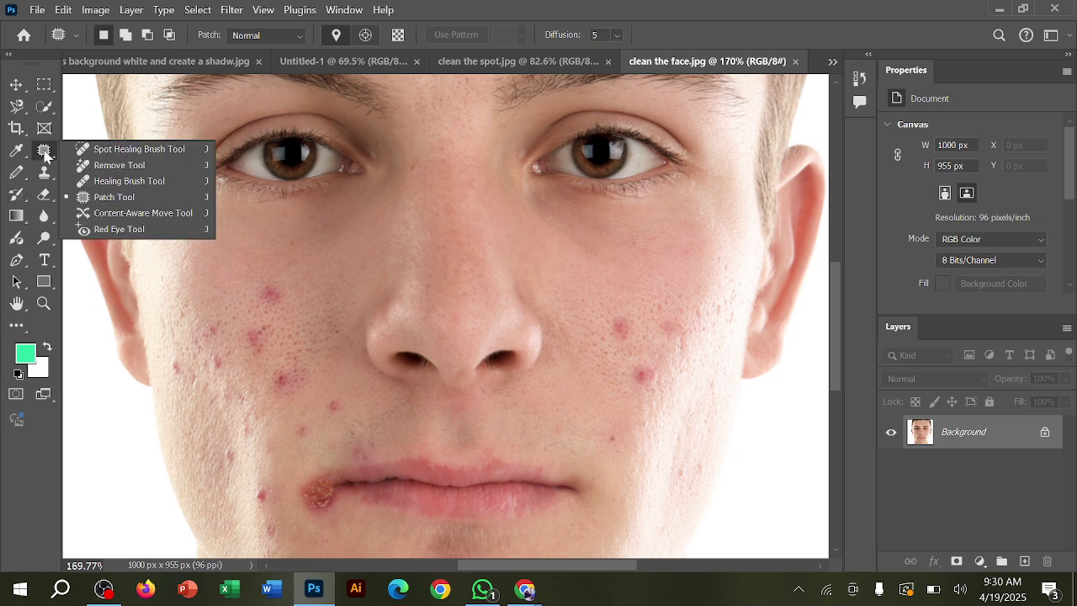
{"action": "left_click", "coordinate": [133, 199]}
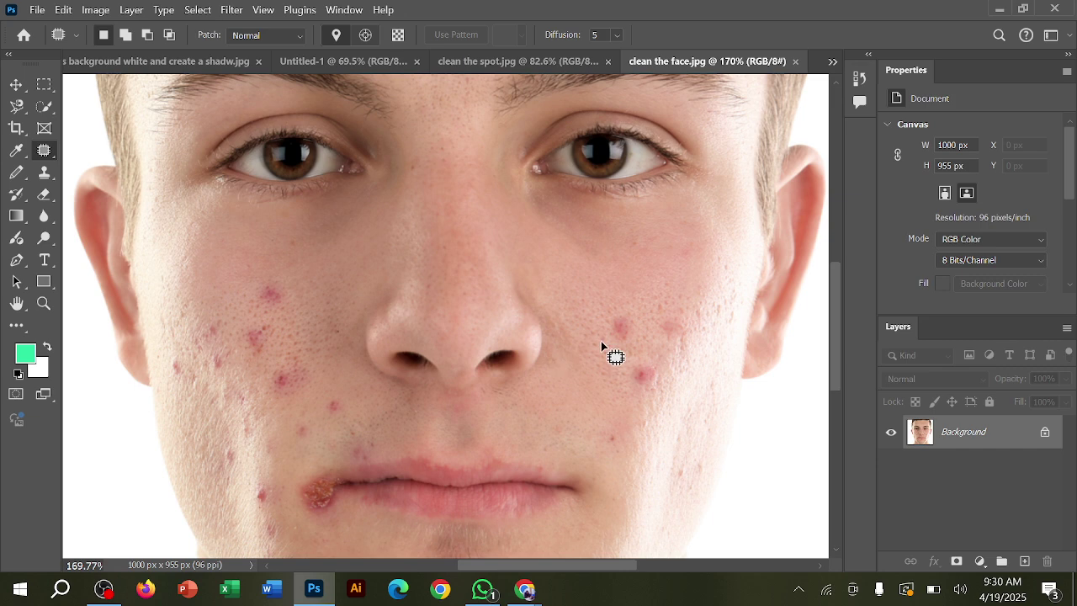
{"action": "mouse_move", "coordinate": [613, 311]}
{"action": "left_mouse_down"}
{"action": "mouse_move", "coordinate": [619, 345]}
{"action": "mouse_move", "coordinate": [637, 330]}
{"action": "mouse_move", "coordinate": [618, 316]}
{"action": "left_mouse_up"}
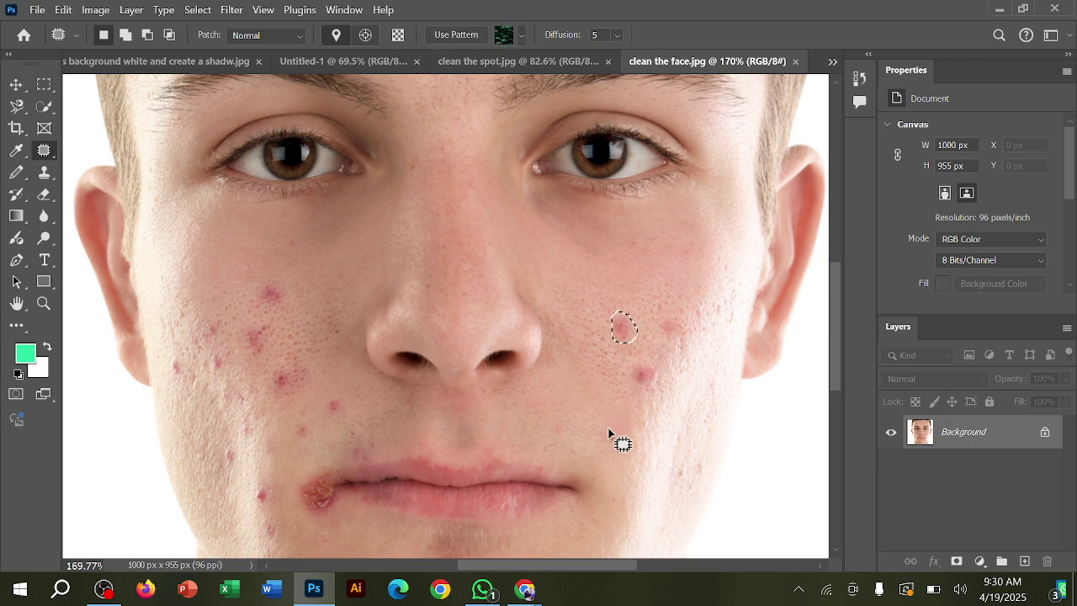
{"action": "left_click", "coordinate": [286, 460]}
Patch the sore at the corner of the mouth with clean skin from the chin below it, deselect, and check the face
{"action": "scroll", "coordinate": [286, 454], "scroll_direction": "down", "scroll_amount": 3}
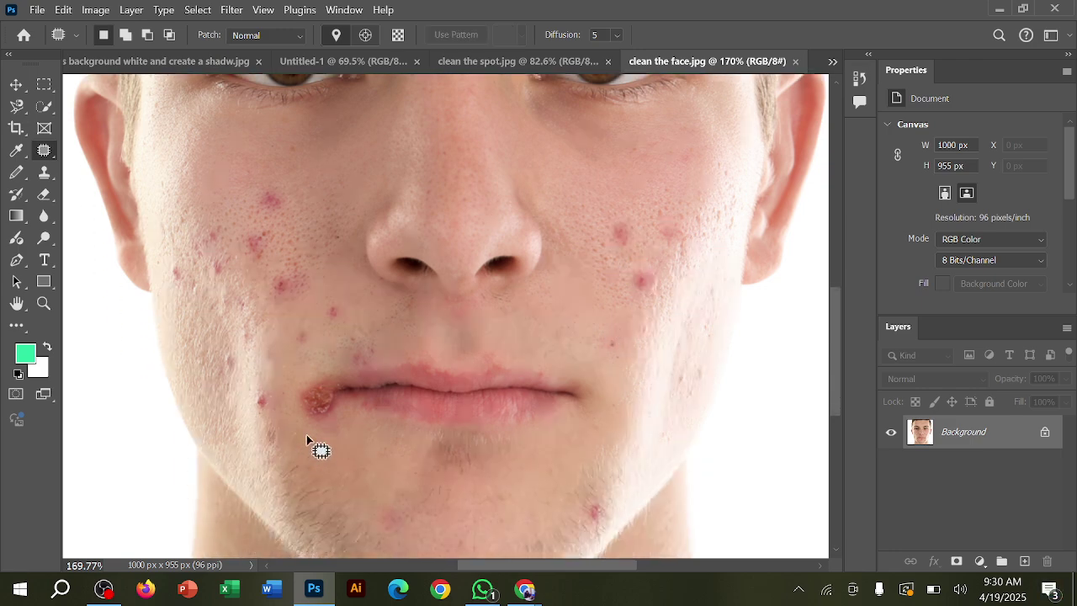
{"action": "key", "text": "super"}
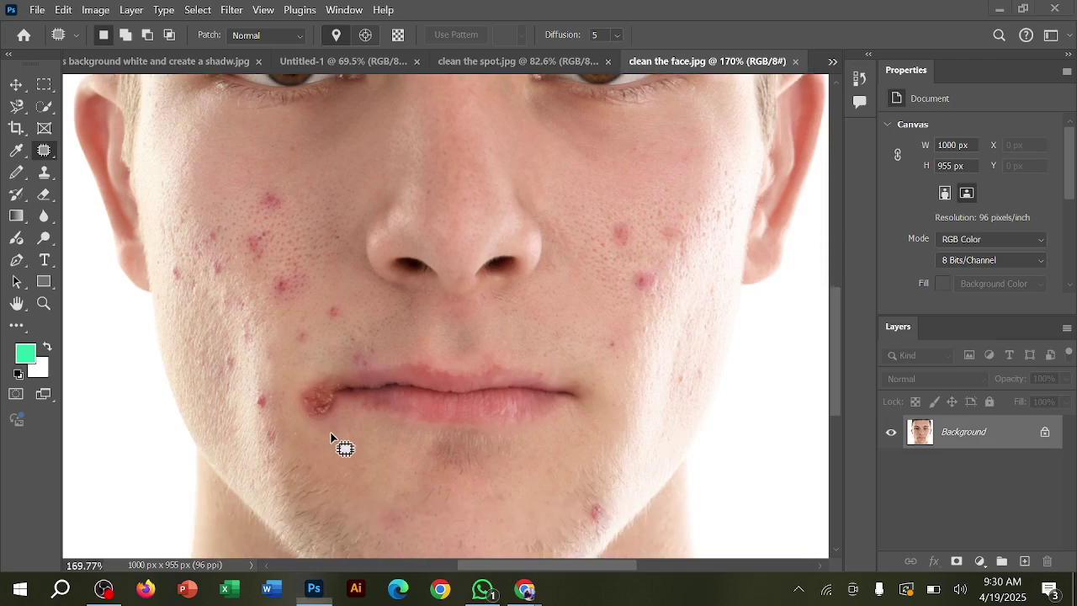
{"action": "key", "text": "super"}
{"action": "scroll", "coordinate": [321, 414], "scroll_direction": "up", "scroll_amount": 1}
{"action": "scroll", "coordinate": [321, 414], "scroll_direction": "up", "scroll_amount": 5}
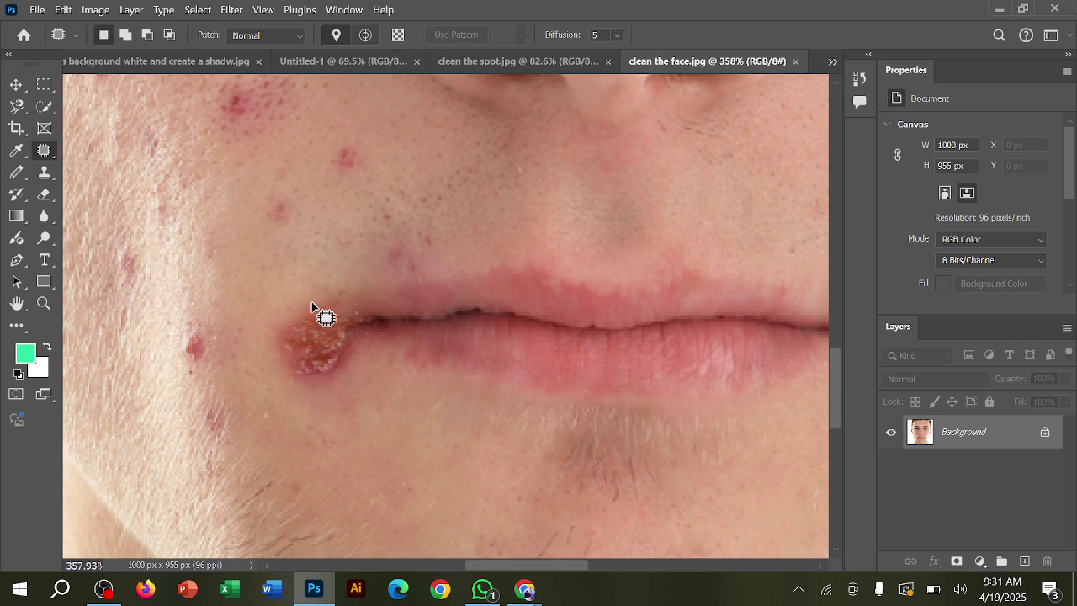
{"action": "mouse_move", "coordinate": [311, 303]}
{"action": "left_mouse_down"}
{"action": "mouse_move", "coordinate": [287, 314]}
{"action": "mouse_move", "coordinate": [276, 343]}
{"action": "mouse_move", "coordinate": [291, 377]}
{"action": "mouse_move", "coordinate": [336, 383]}
{"action": "mouse_move", "coordinate": [355, 330]}
{"action": "mouse_move", "coordinate": [350, 300]}
{"action": "mouse_move", "coordinate": [310, 308]}
{"action": "left_mouse_up"}
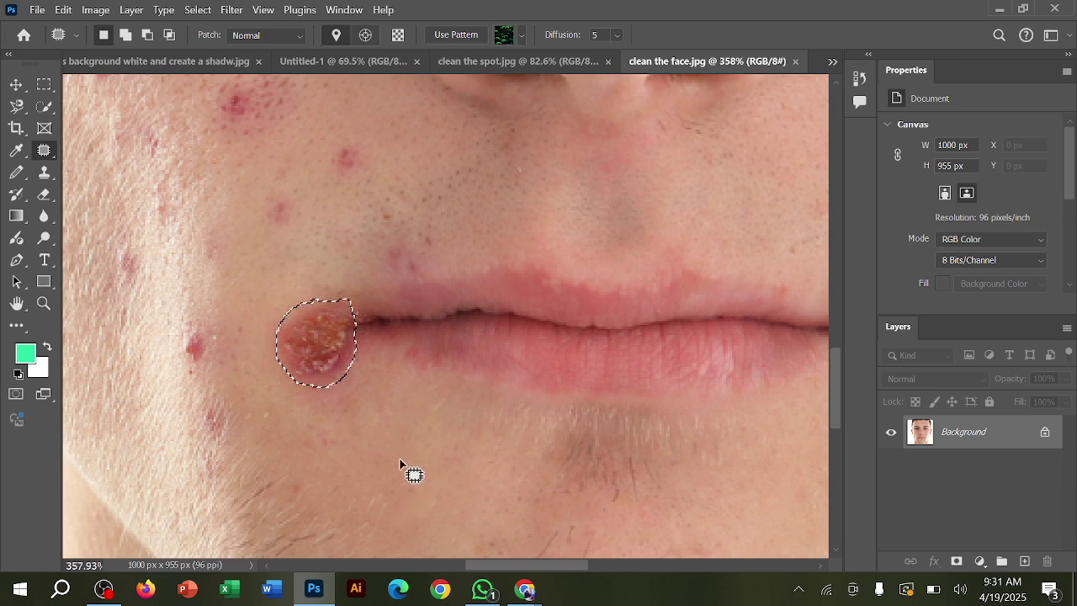
{"action": "left_click_drag", "start_coordinate": [320, 352], "coordinate": [420, 465]}
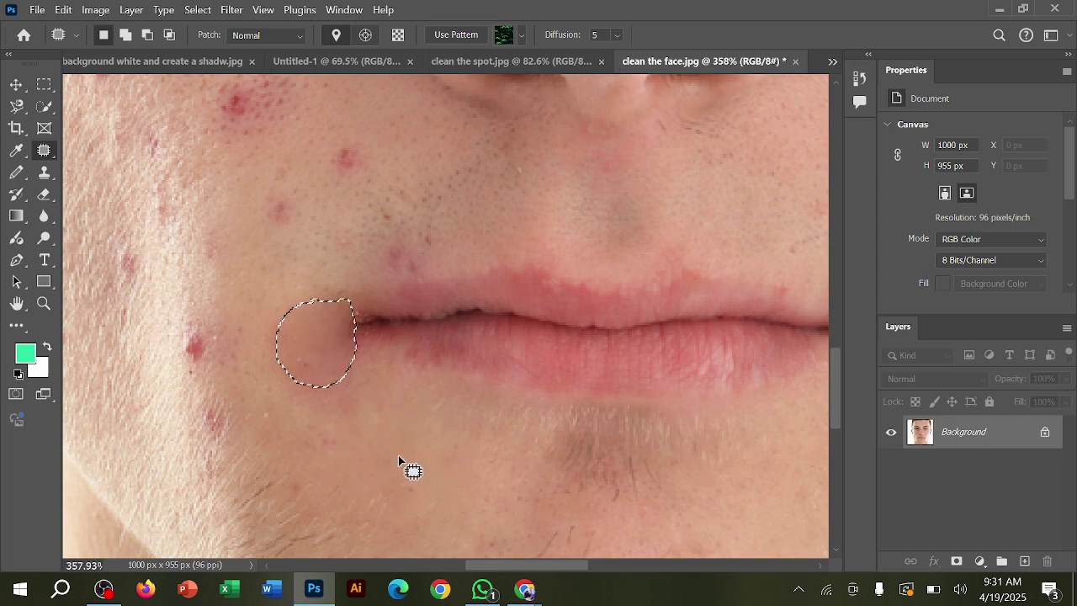
{"action": "key", "text": "ctrl+d"}
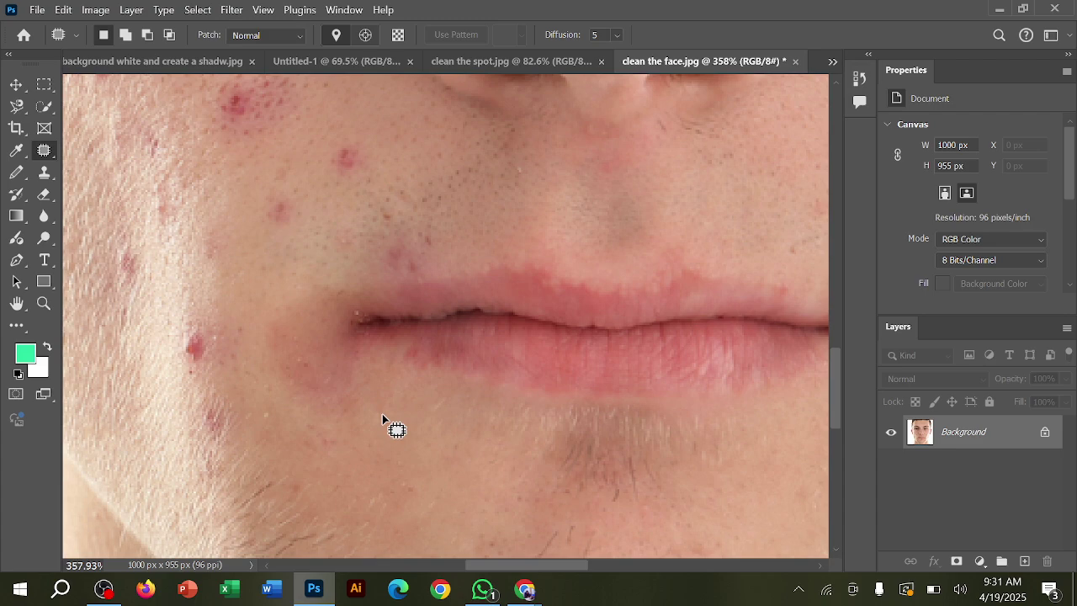
{"action": "scroll", "coordinate": [383, 418], "scroll_direction": "down", "scroll_amount": 6}
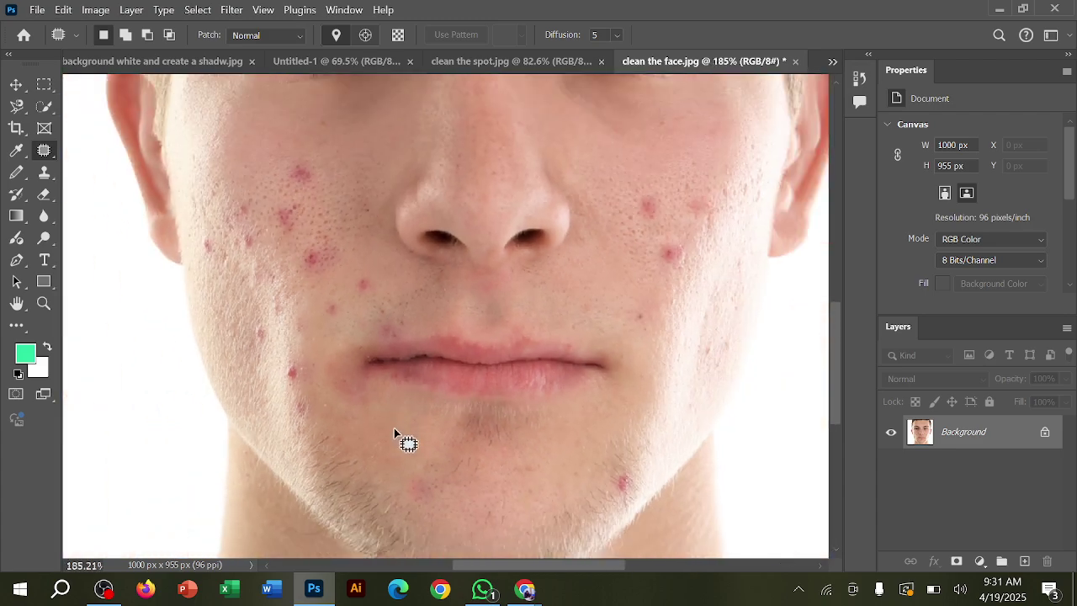
{"action": "scroll", "coordinate": [392, 439], "scroll_direction": "down", "scroll_amount": 1}
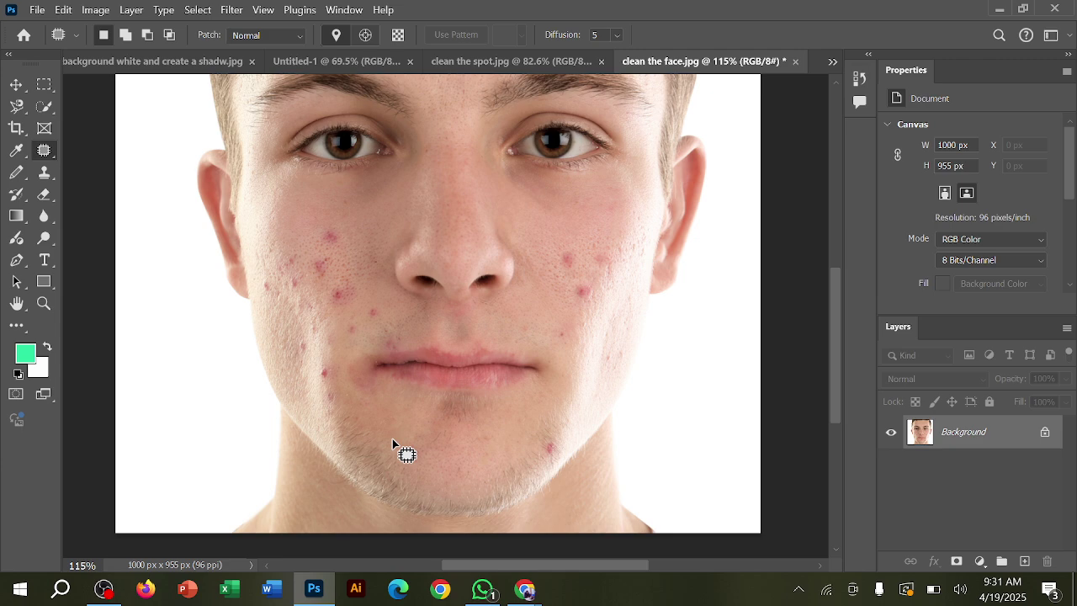
Retouch the reddish skin beside the mouth with the Healing Brush using sampled cheek skin, and undo the stroke on the nearby spot
{"action": "scroll", "coordinate": [371, 437], "scroll_direction": "up", "scroll_amount": 5}
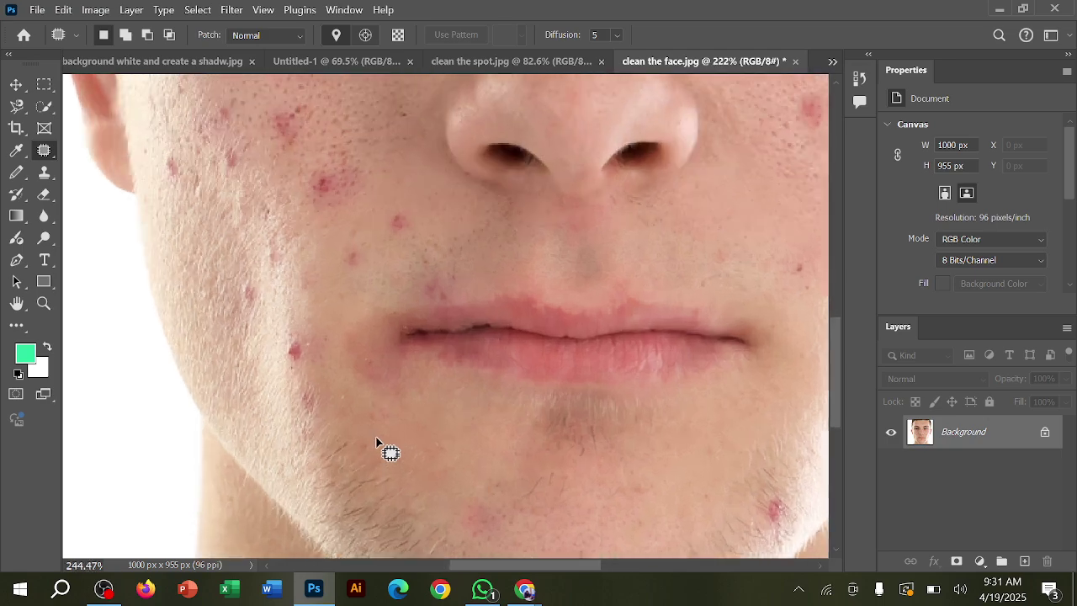
{"action": "scroll", "coordinate": [377, 436], "scroll_direction": "up", "scroll_amount": 2}
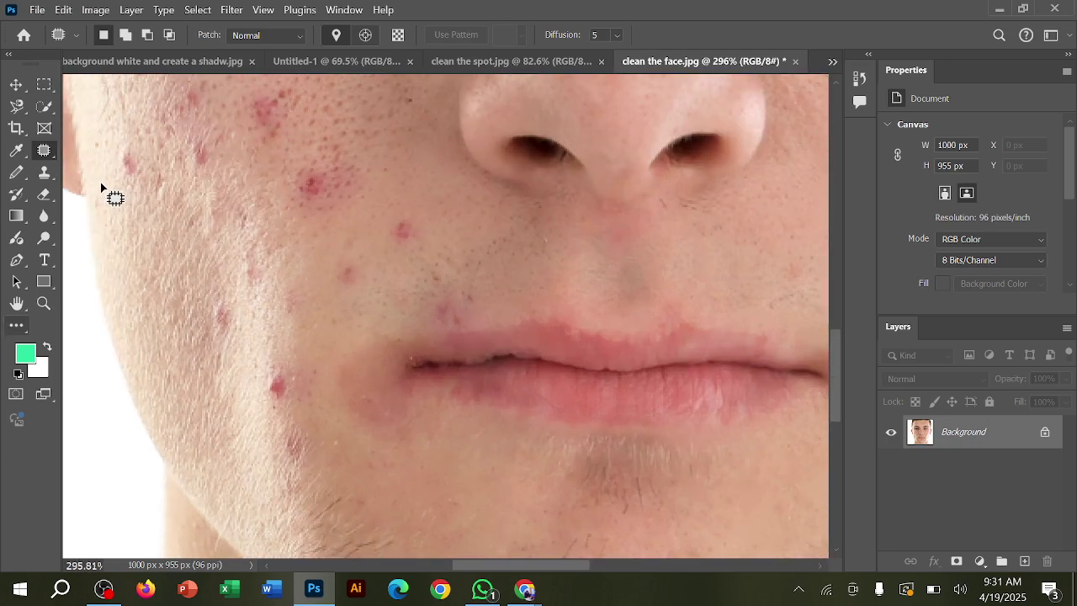
{"action": "right_click", "coordinate": [45, 150]}
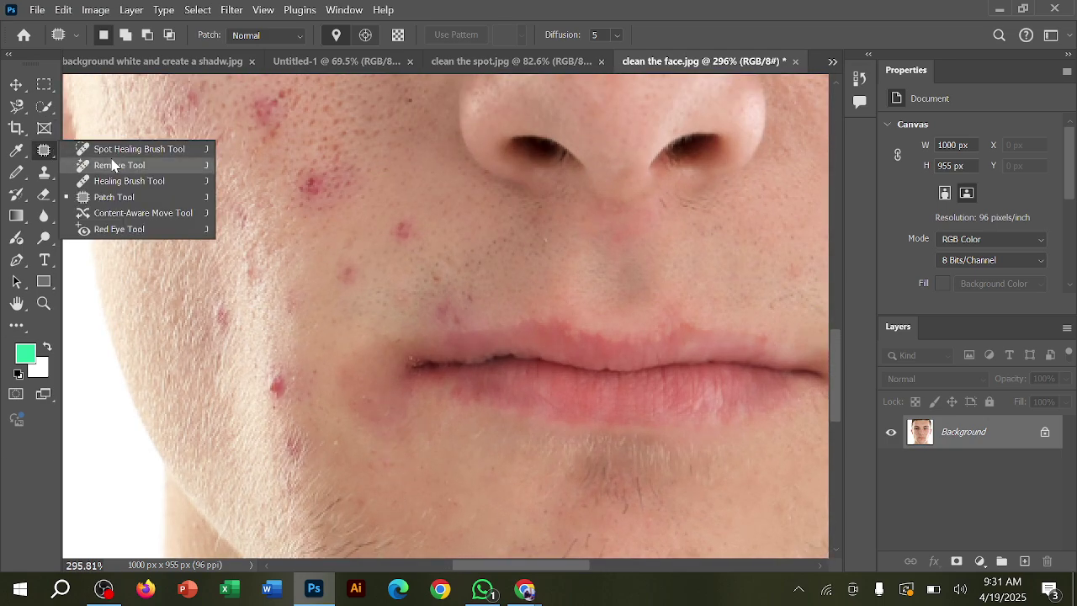
{"action": "left_click", "coordinate": [149, 182]}
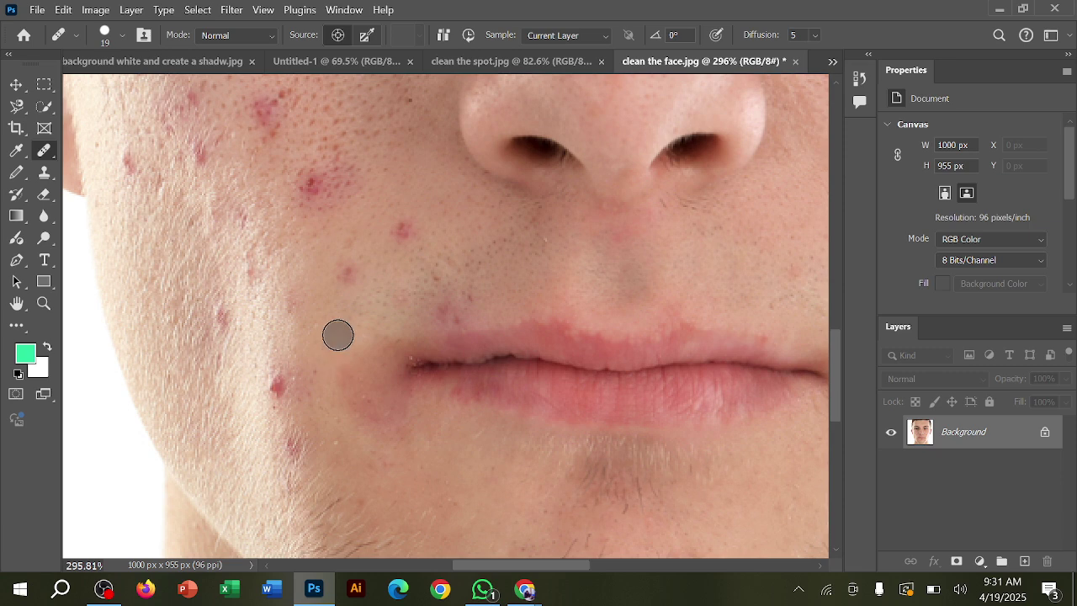
{"action": "key", "text": "alt"}
{"action": "left_click", "coordinate": [321, 324], "text": "alt"}
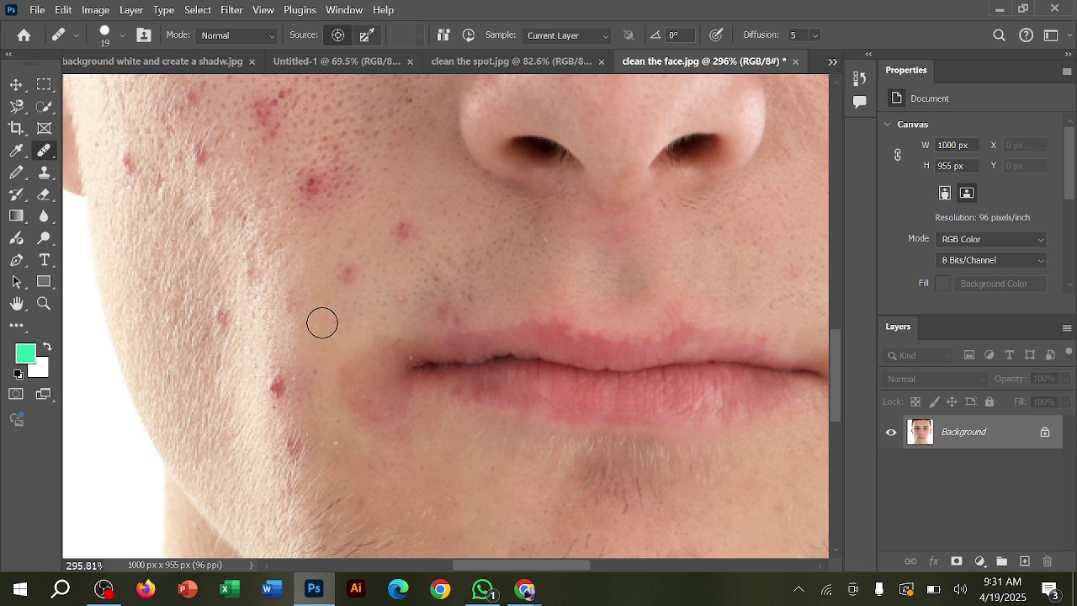
{"action": "mouse_move", "coordinate": [360, 356]}
{"action": "left_mouse_down"}
{"action": "mouse_move", "coordinate": [363, 381]}
{"action": "mouse_move", "coordinate": [356, 358]}
{"action": "mouse_move", "coordinate": [353, 387]}
{"action": "mouse_move", "coordinate": [364, 342]}
{"action": "mouse_move", "coordinate": [378, 350]}
{"action": "mouse_move", "coordinate": [323, 394]}
{"action": "mouse_move", "coordinate": [308, 298]}
{"action": "mouse_move", "coordinate": [294, 288]}
{"action": "mouse_move", "coordinate": [307, 332]}
{"action": "mouse_move", "coordinate": [368, 369]}
{"action": "mouse_move", "coordinate": [371, 353]}
{"action": "mouse_move", "coordinate": [358, 386]}
{"action": "mouse_move", "coordinate": [353, 351]}
{"action": "left_mouse_up"}
{"action": "left_click", "coordinate": [284, 296], "text": "alt"}
{"action": "left_click", "coordinate": [278, 387]}
{"action": "key", "text": "ctrl+z"}
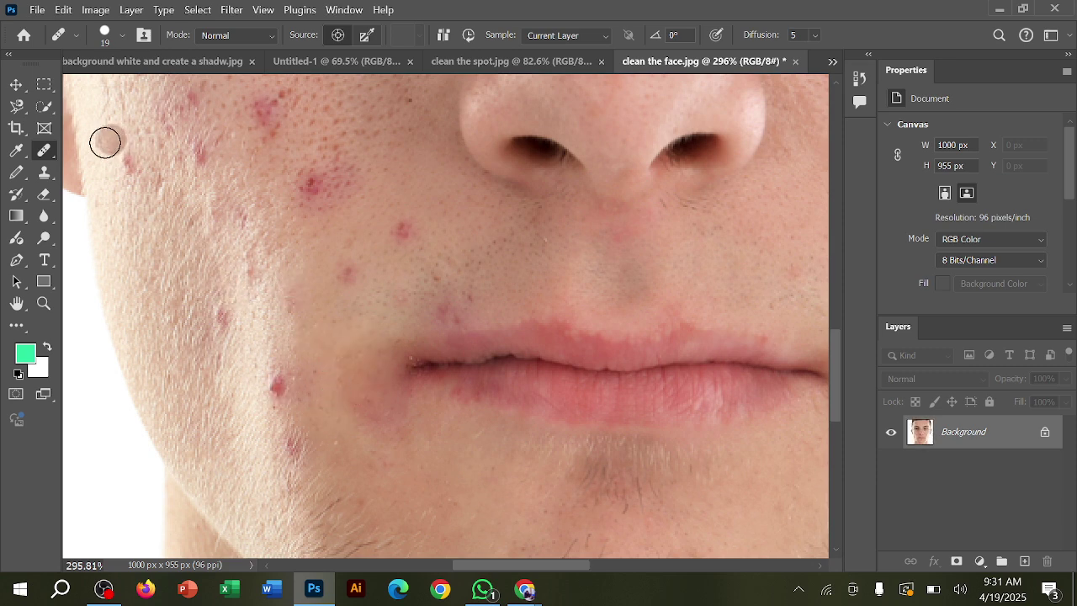
Patch the remaining redness beside the mouth corner with clean chin skin, clear the selection, and check the whole face
{"action": "right_click", "coordinate": [43, 150]}
{"action": "left_click", "coordinate": [118, 197]}
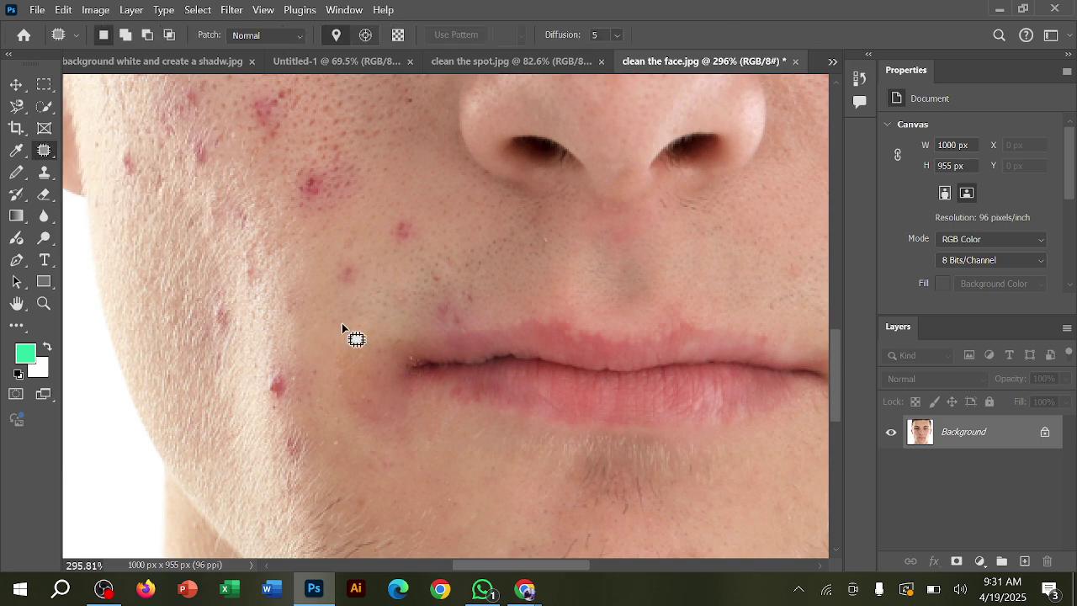
{"action": "mouse_move", "coordinate": [364, 333]}
{"action": "left_mouse_down"}
{"action": "mouse_move", "coordinate": [334, 362]}
{"action": "mouse_move", "coordinate": [348, 401]}
{"action": "mouse_move", "coordinate": [375, 416]}
{"action": "mouse_move", "coordinate": [408, 393]}
{"action": "mouse_move", "coordinate": [421, 351]}
{"action": "mouse_move", "coordinate": [387, 329]}
{"action": "mouse_move", "coordinate": [365, 332]}
{"action": "mouse_move", "coordinate": [389, 378]}
{"action": "mouse_move", "coordinate": [397, 437]}
{"action": "mouse_move", "coordinate": [431, 490]}
{"action": "mouse_move", "coordinate": [431, 475]}
{"action": "left_mouse_up"}
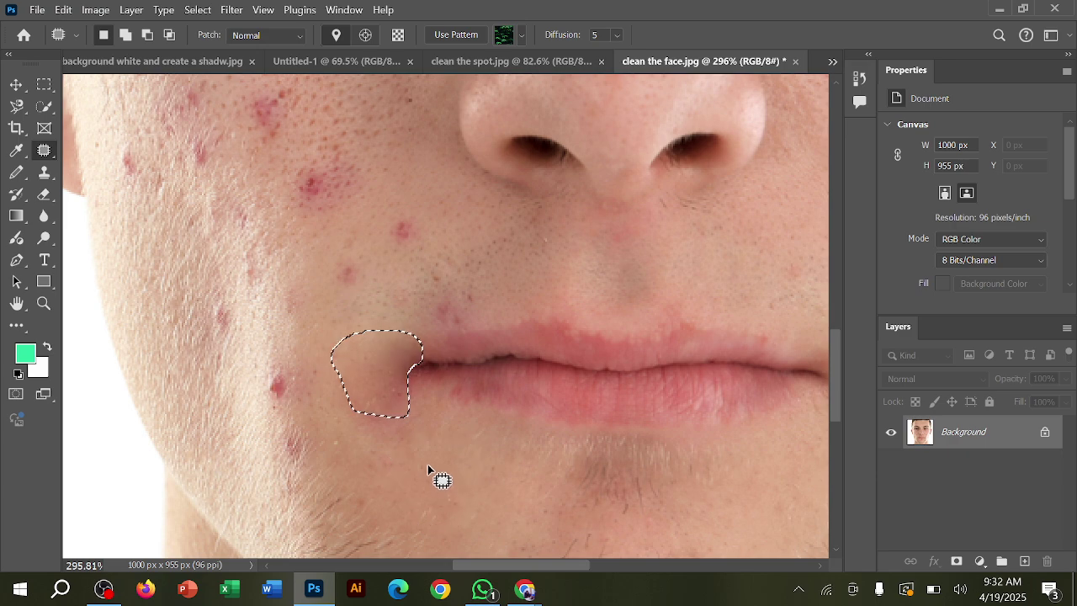
{"action": "key", "text": "ctrl+d"}
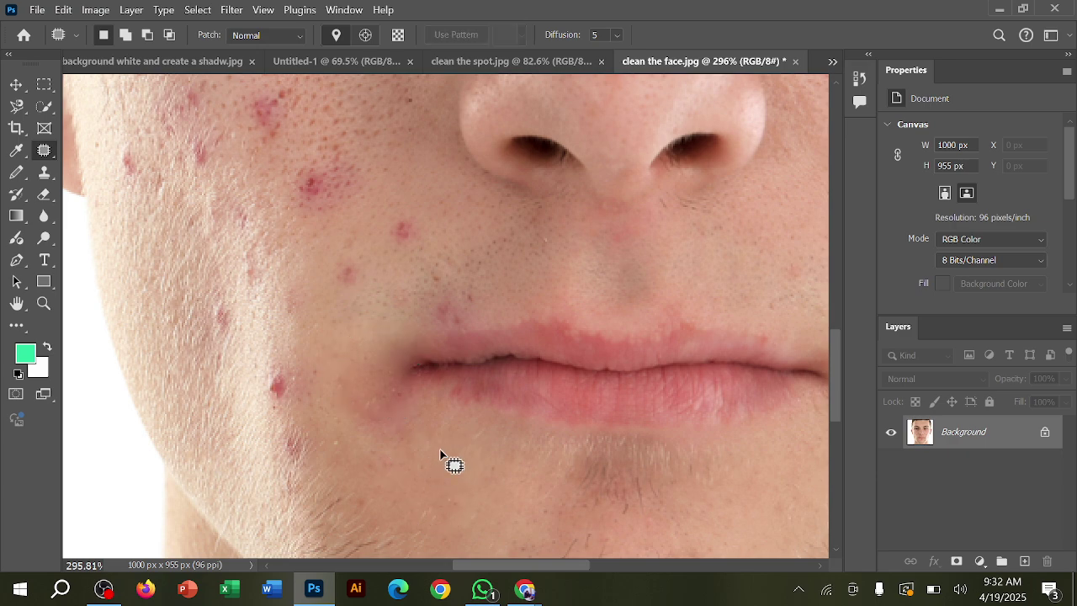
{"action": "scroll", "coordinate": [437, 434], "scroll_direction": "down", "scroll_amount": 3}
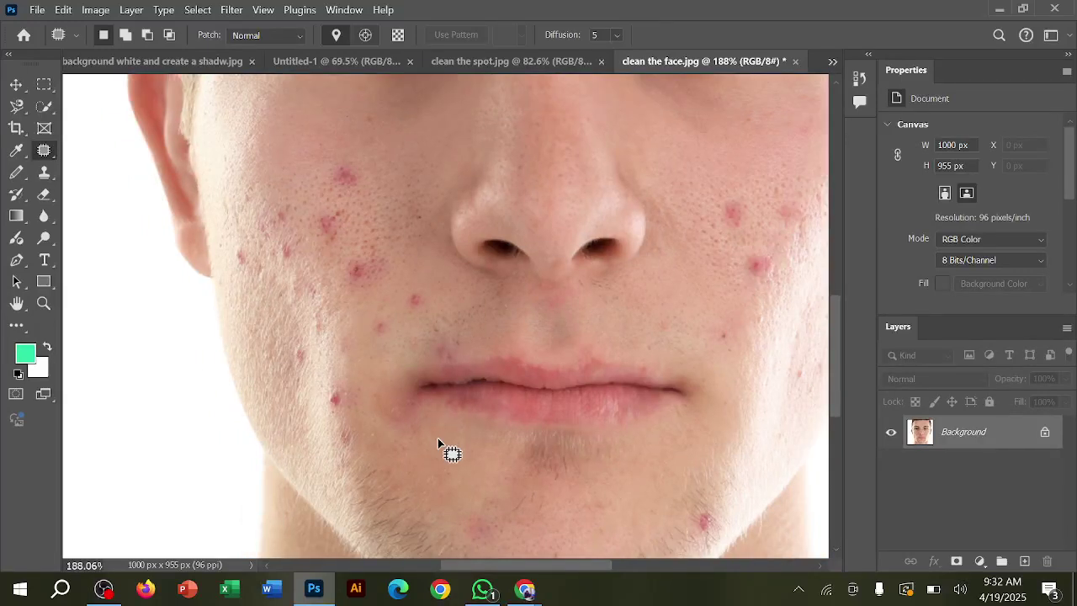
{"action": "scroll", "coordinate": [437, 442], "scroll_direction": "down", "scroll_amount": 3}
{"action": "scroll", "coordinate": [512, 449], "scroll_direction": "down", "scroll_amount": 3}
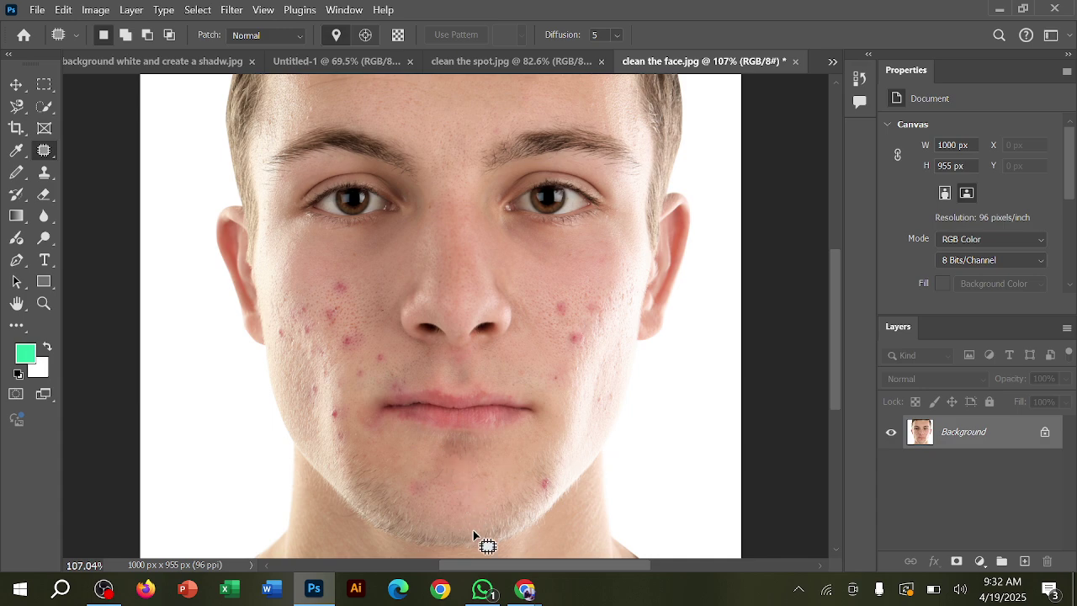
Switch to the Google Meet call in Chrome, check the speaker volume and participants' responses, dismiss the raised-hand notification, and return to Photoshop
{"action": "mouse_move", "coordinate": [526, 589]}
{"action": "left_click", "coordinate": [425, 497]}
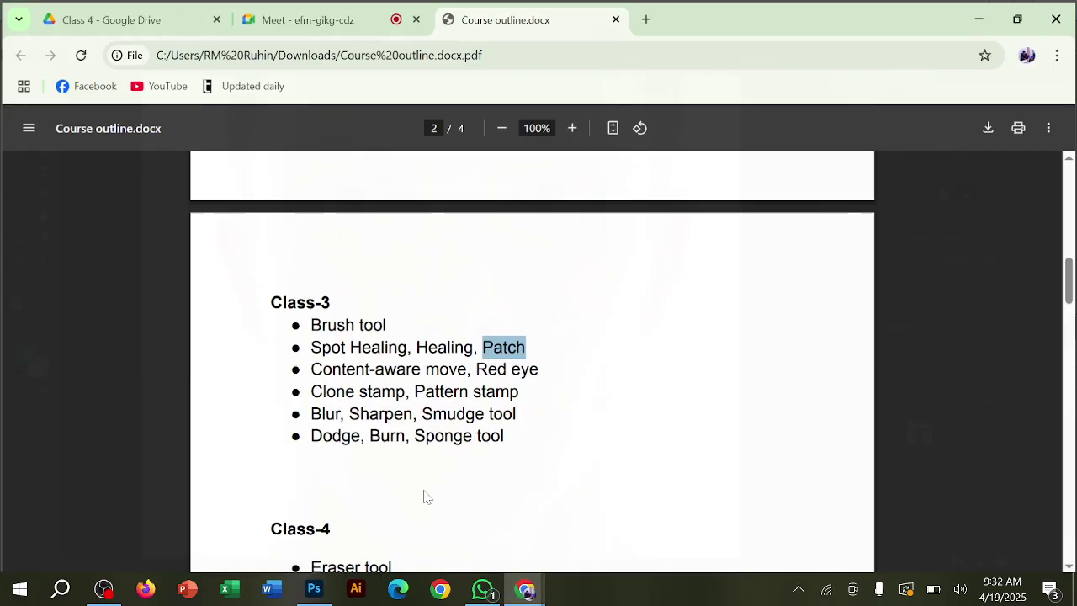
{"action": "left_click", "coordinate": [336, 19]}
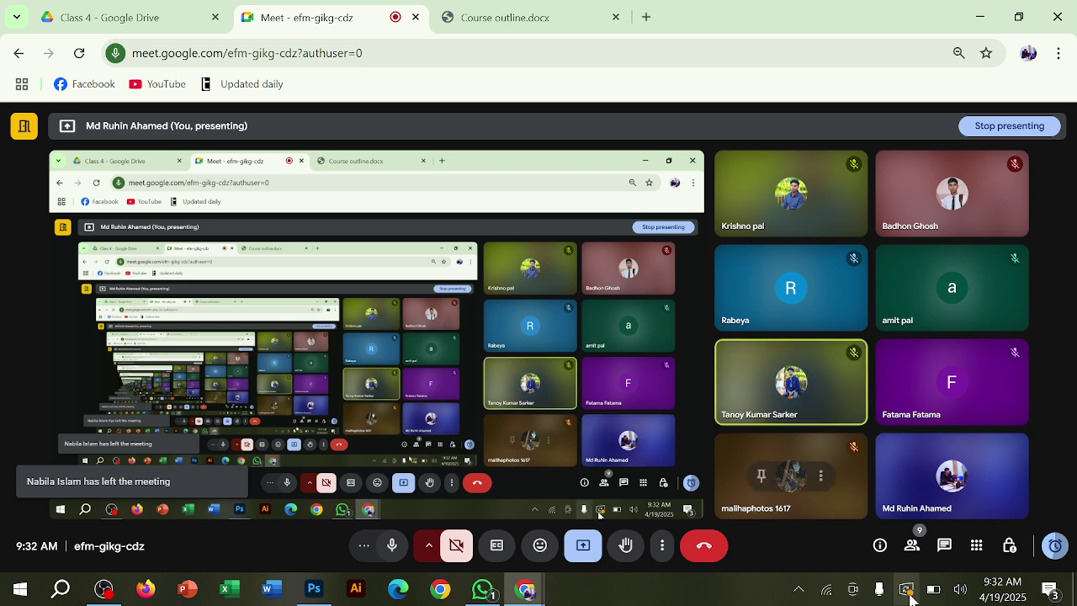
{"action": "left_click", "coordinate": [960, 589]}
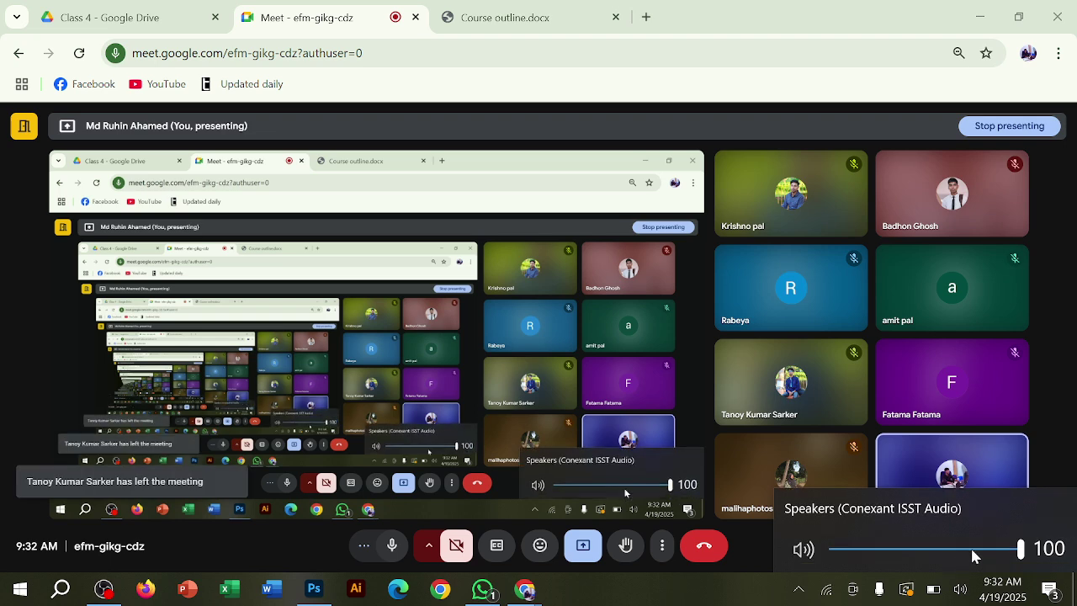
{"action": "left_click", "coordinate": [722, 595]}
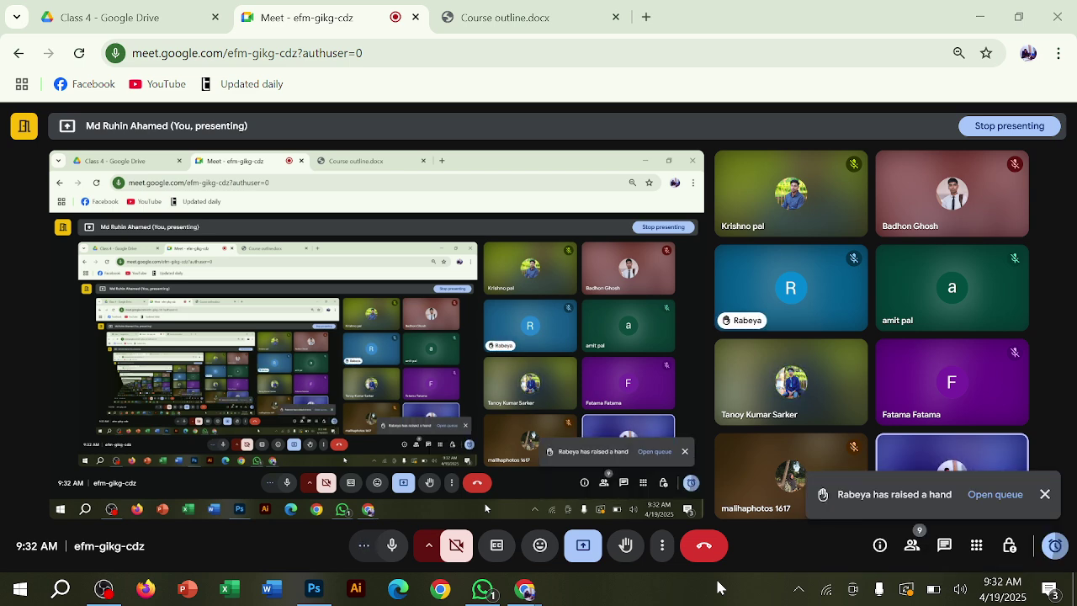
{"action": "left_click", "coordinate": [1045, 494]}
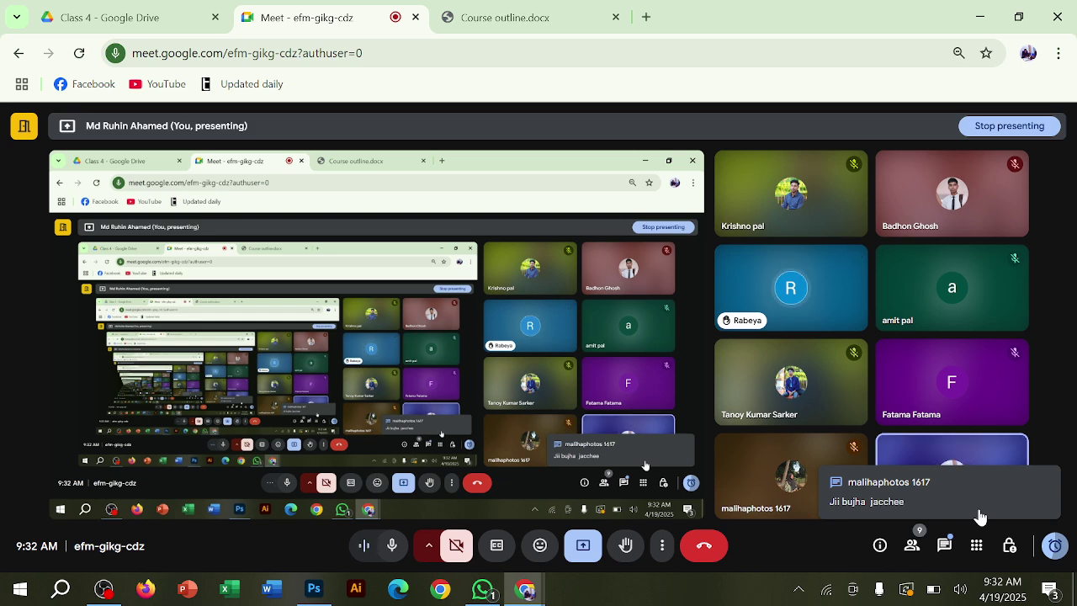
{"action": "left_click", "coordinate": [973, 7]}
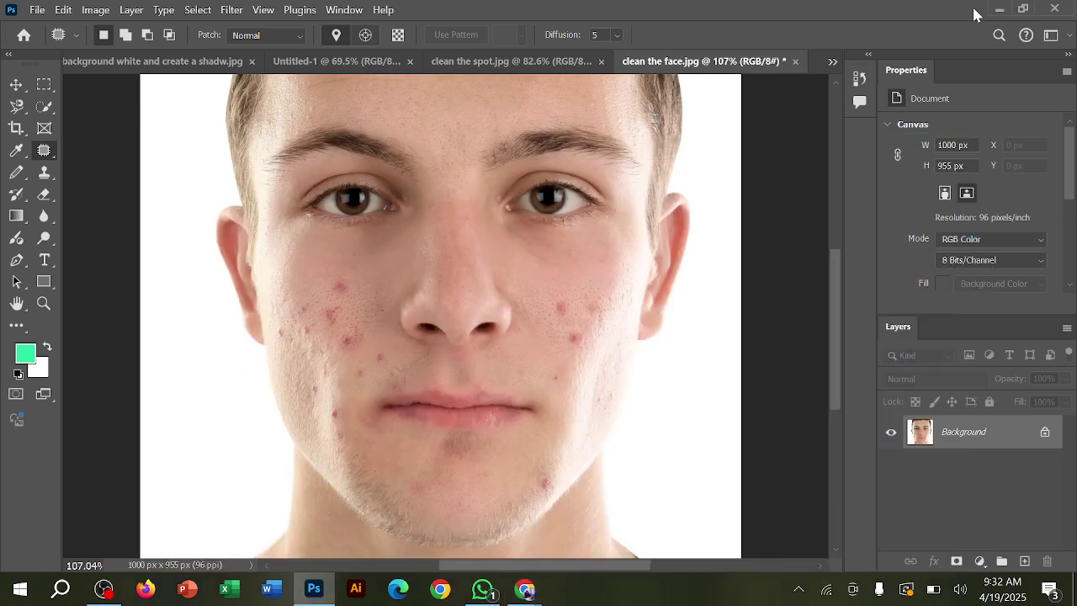
Close "clean the face.jpg" without saving, reopen it from the Downloads folder, and fit it to the window
{"action": "left_click", "coordinate": [795, 61]}
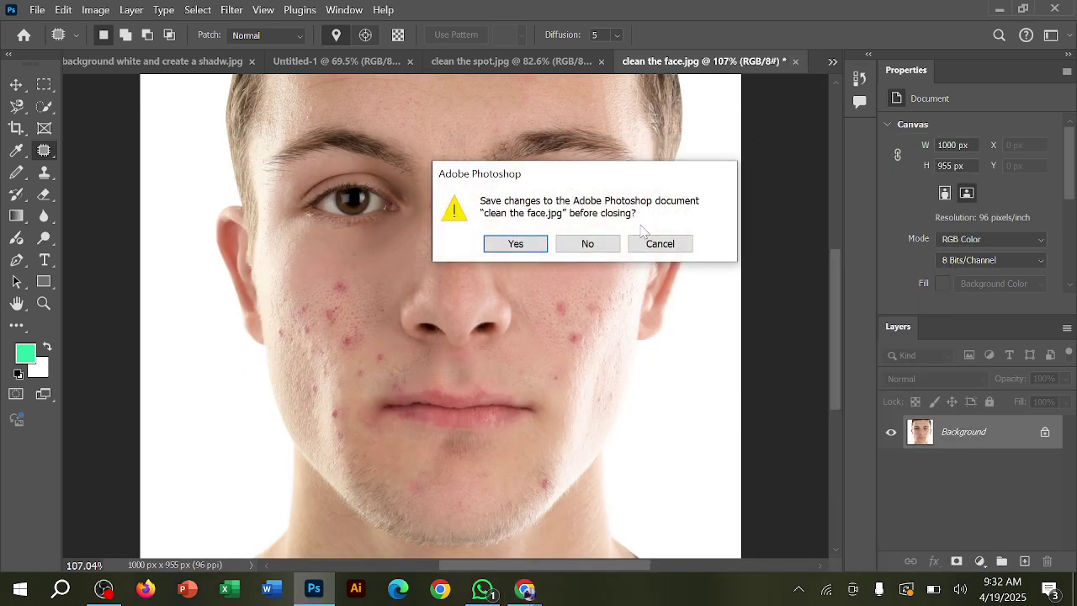
{"action": "left_click", "coordinate": [599, 244]}
{"action": "right_click", "coordinate": [785, 71]}
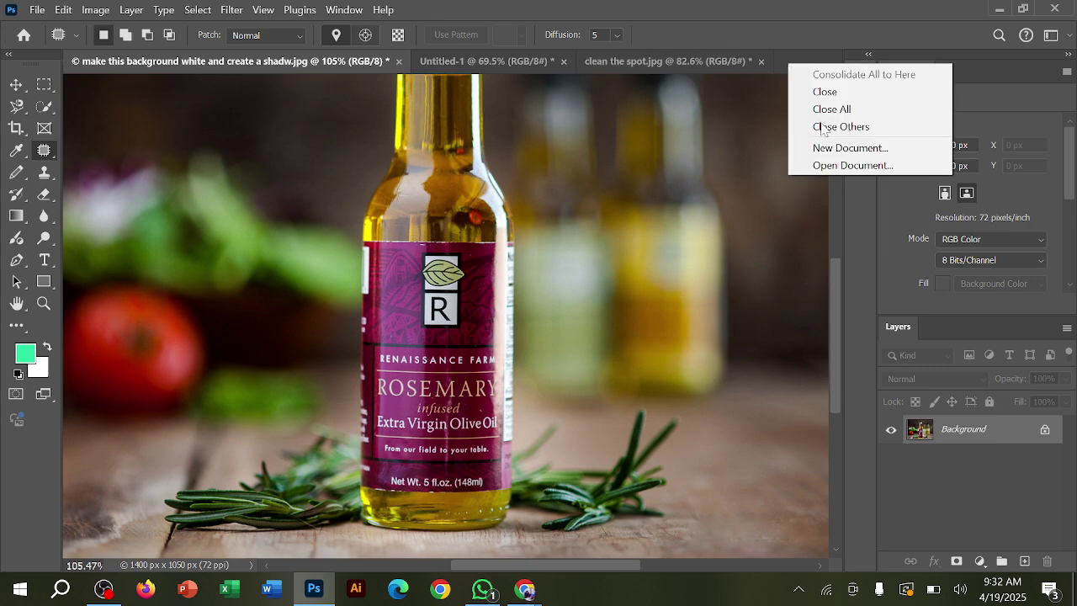
{"action": "left_click", "coordinate": [852, 161]}
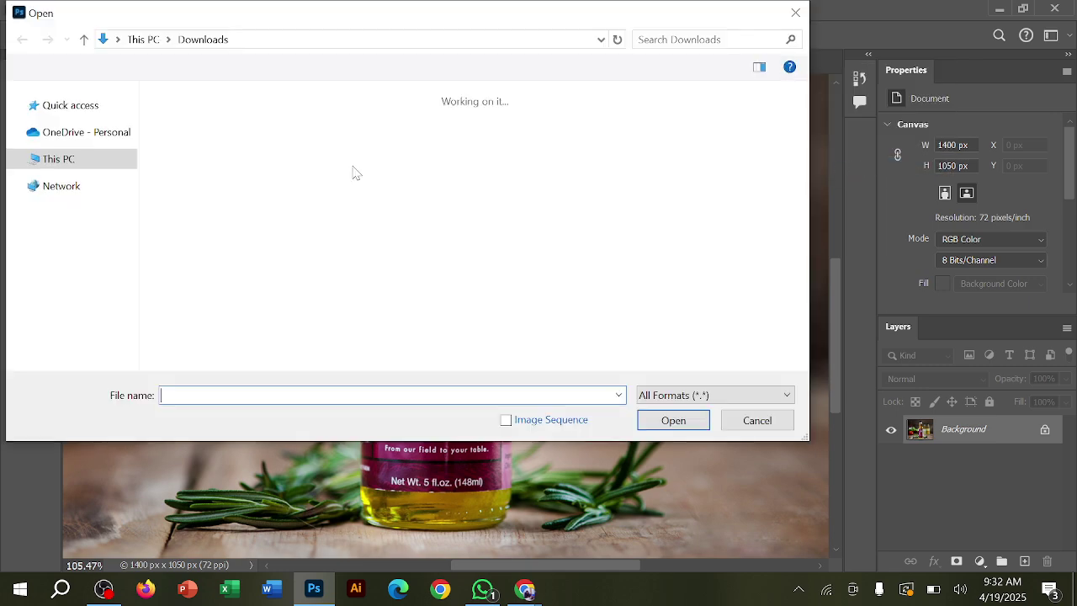
{"action": "scroll", "coordinate": [432, 240], "scroll_direction": "down", "scroll_amount": 3}
{"action": "scroll", "coordinate": [431, 240], "scroll_direction": "down", "scroll_amount": 2}
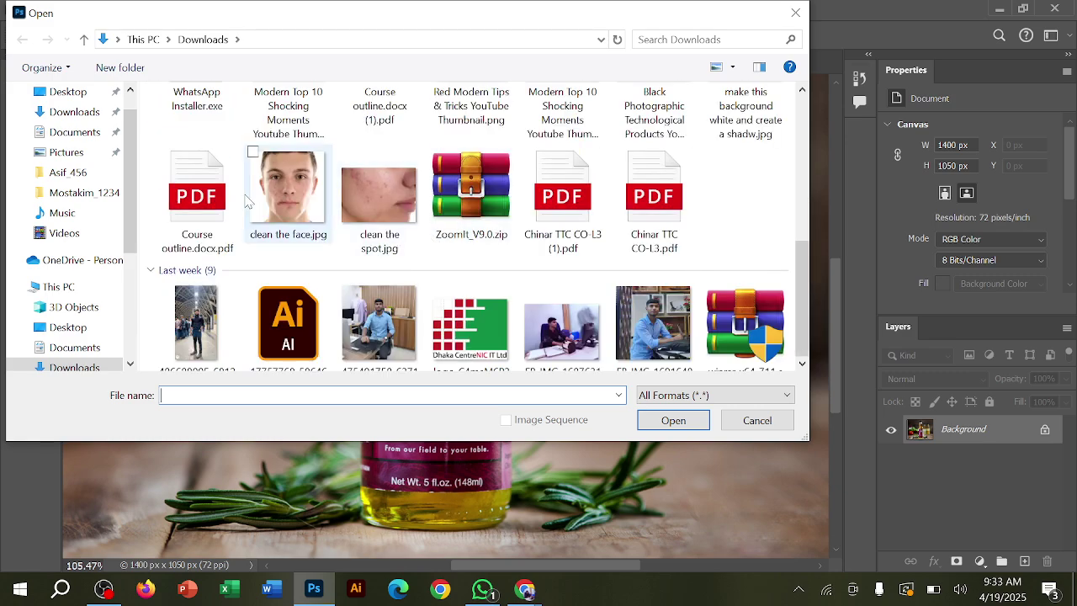
{"action": "left_click", "coordinate": [291, 187]}
{"action": "left_click", "coordinate": [677, 417]}
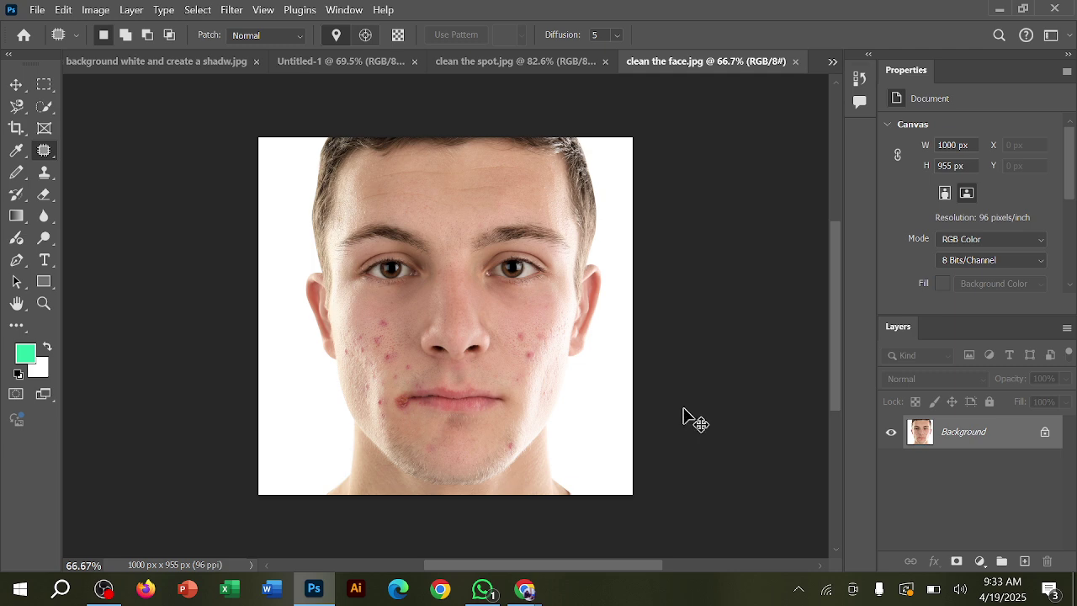
{"action": "key", "text": "ctrl+0"}
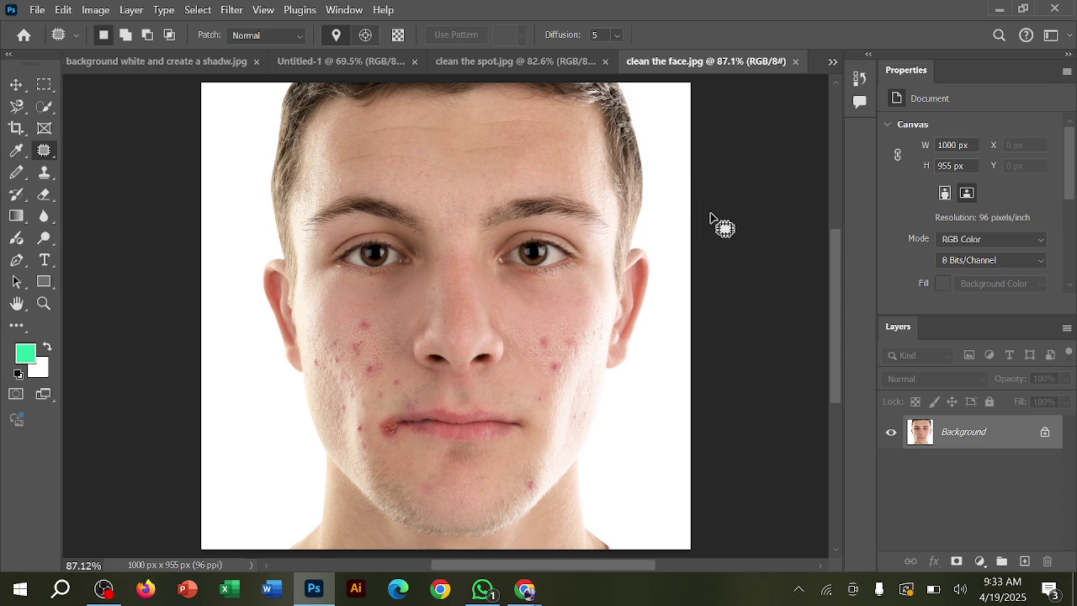
Activate the Move Tool, and try duplicating the Background layer before deleting the copy
{"action": "left_click", "coordinate": [16, 84]}
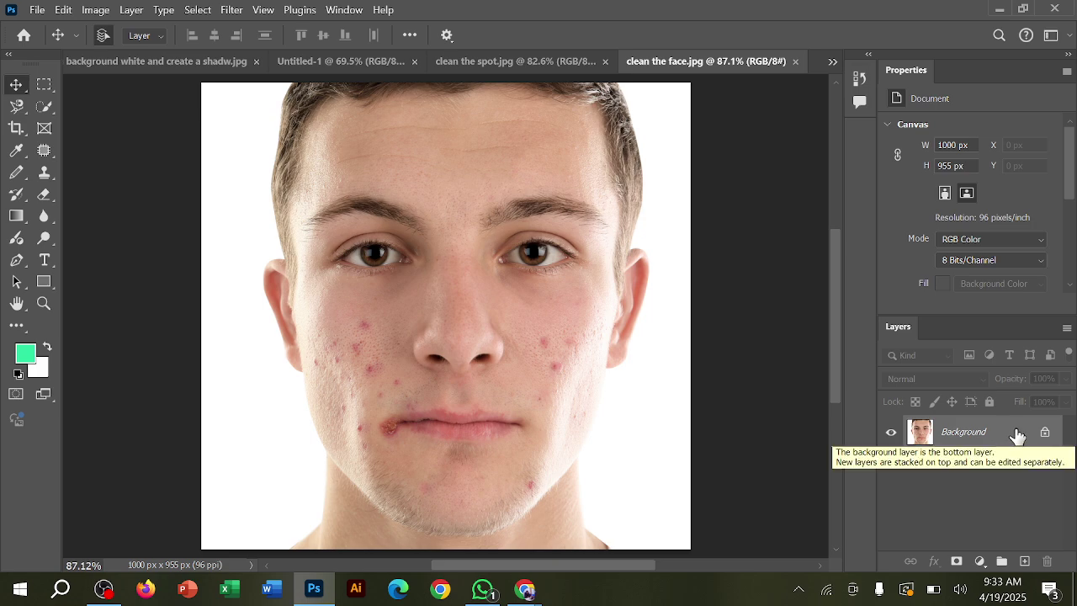
{"action": "left_click_drag", "start_coordinate": [1011, 434], "coordinate": [1025, 562]}
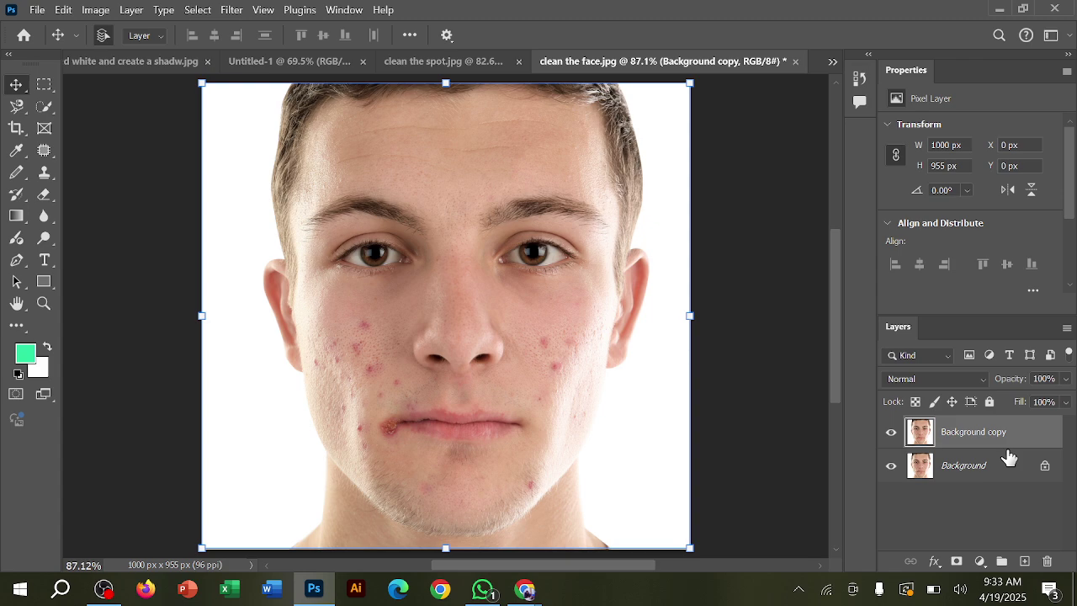
{"action": "key", "text": "Delete"}
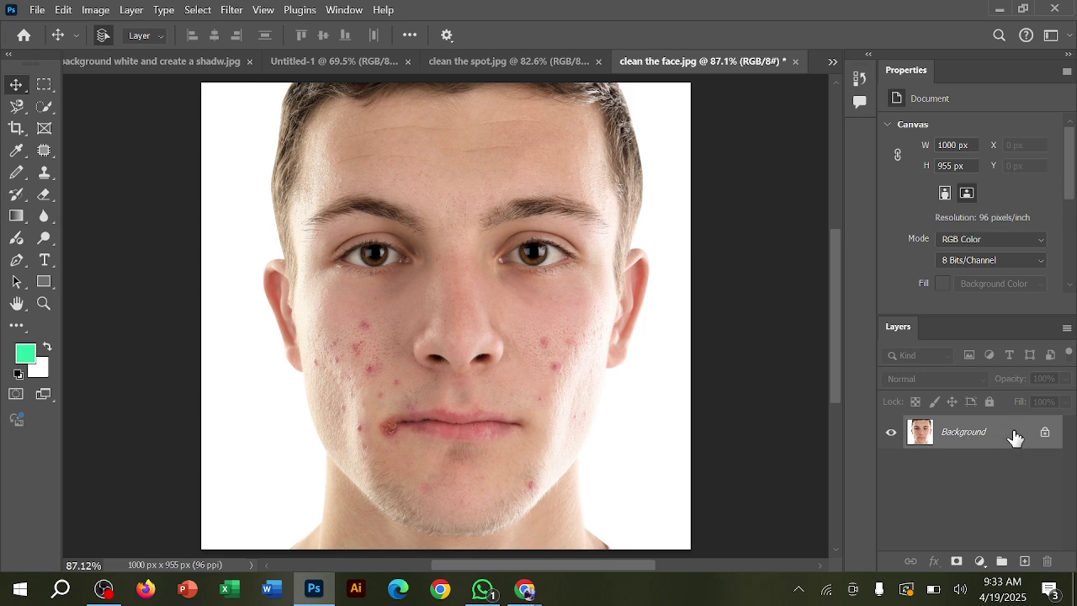
Duplicate the Background layer as Layer 1 and get a close view of the sore at the corner of the mouth
{"action": "left_click_drag", "start_coordinate": [1015, 437], "coordinate": [1013, 432]}
{"action": "key", "text": "ctrl+j"}
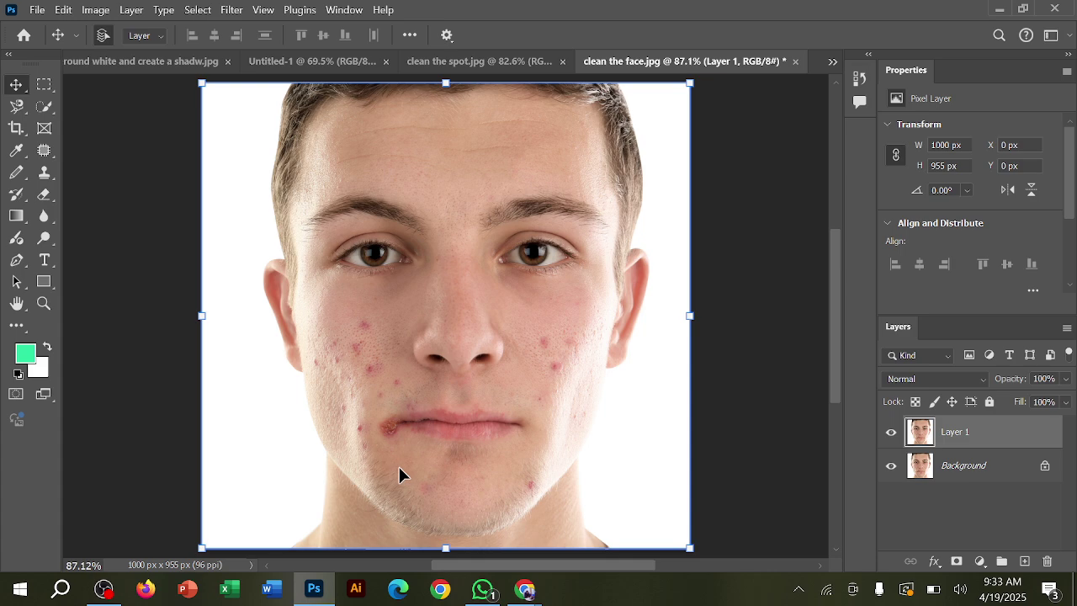
{"action": "scroll", "coordinate": [396, 428], "scroll_direction": "up", "scroll_amount": 5}
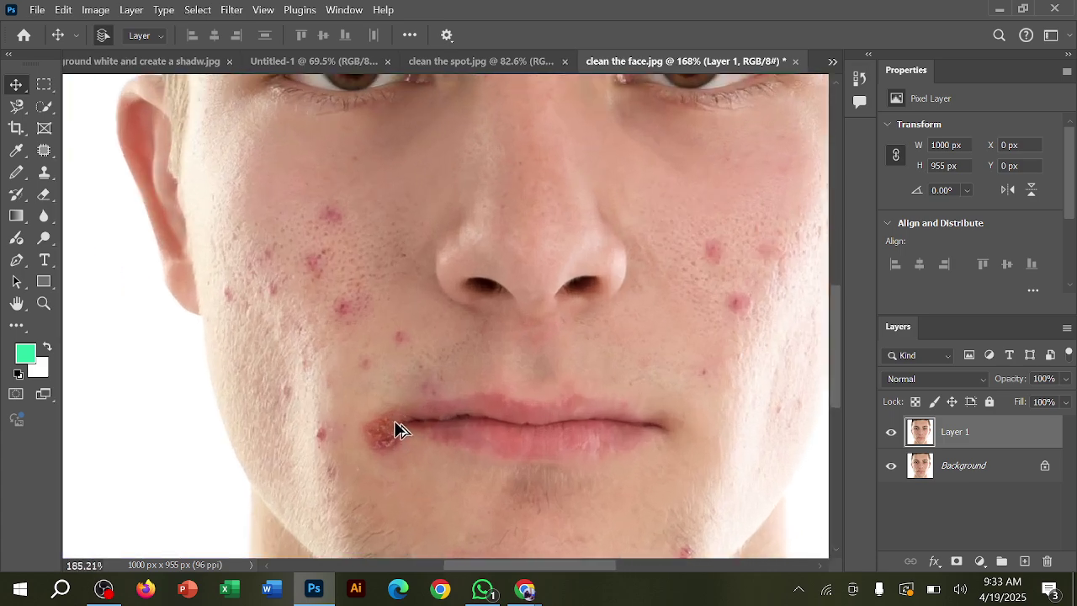
Outline the sore at the corner of the mouth on Layer 1 with the Patch tool
{"action": "scroll", "coordinate": [400, 429], "scroll_direction": "up", "scroll_amount": 4}
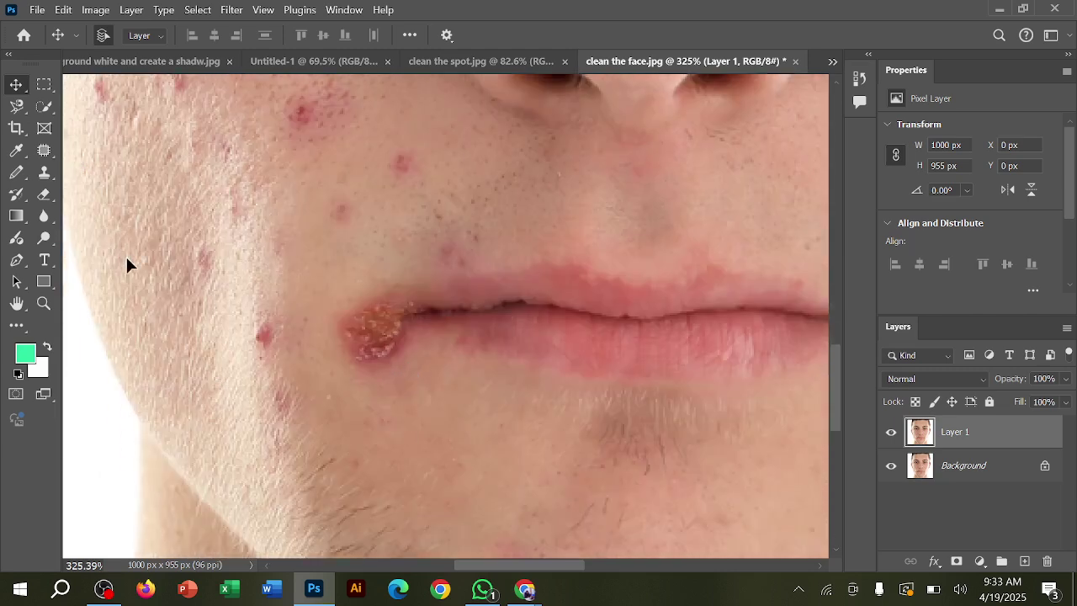
{"action": "left_click_drag", "start_coordinate": [44, 149], "coordinate": [145, 202]}
{"action": "scroll", "coordinate": [376, 278], "scroll_direction": "down", "scroll_amount": 1}
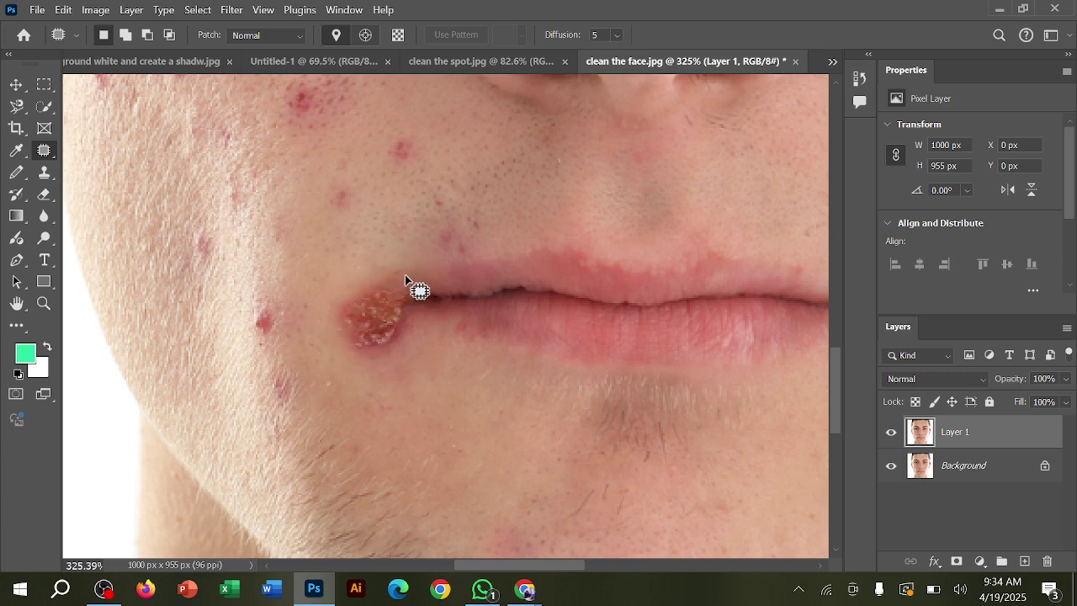
{"action": "mouse_move", "coordinate": [407, 272]}
{"action": "left_mouse_down"}
{"action": "mouse_move", "coordinate": [370, 271]}
{"action": "mouse_move", "coordinate": [326, 297]}
{"action": "mouse_move", "coordinate": [327, 334]}
{"action": "mouse_move", "coordinate": [397, 354]}
{"action": "mouse_move", "coordinate": [416, 325]}
{"action": "mouse_move", "coordinate": [409, 276]}
{"action": "mouse_move", "coordinate": [415, 288]}
{"action": "left_mouse_up"}
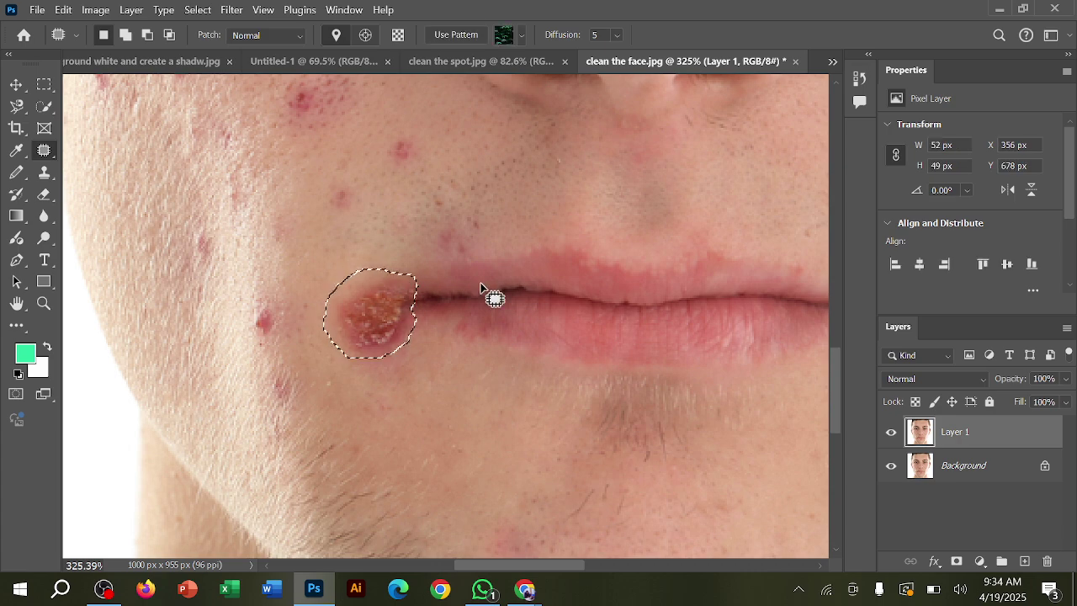
Try to shift the outlined sore down onto the chin with the Move tool, and undo the move
{"action": "right_click", "coordinate": [16, 106]}
{"action": "left_click", "coordinate": [84, 153]}
{"action": "key", "text": "shift+l"}
{"action": "right_click", "coordinate": [15, 109]}
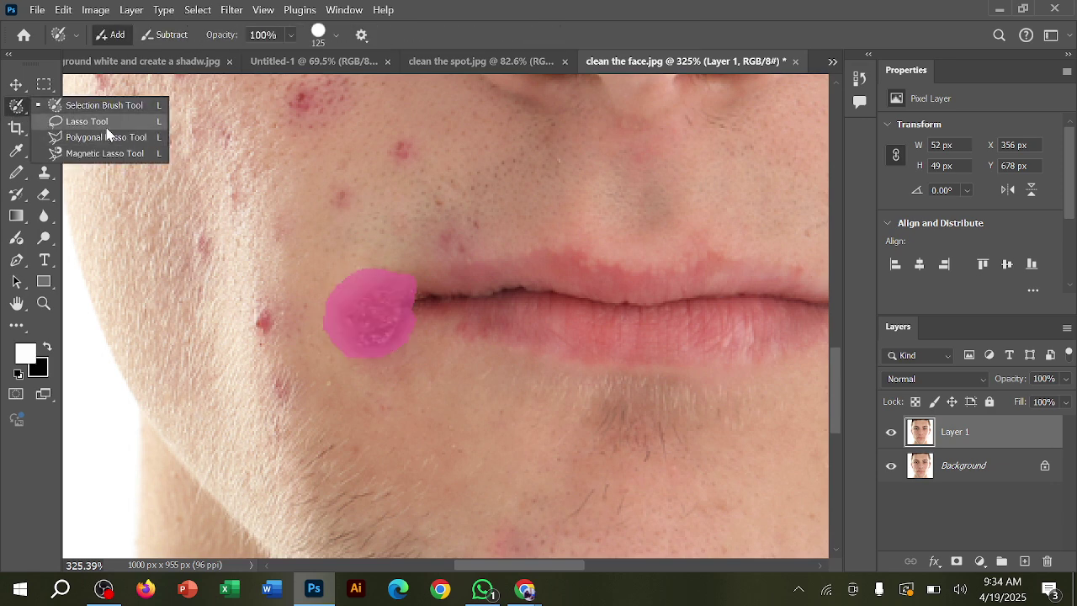
{"action": "left_click", "coordinate": [16, 85]}
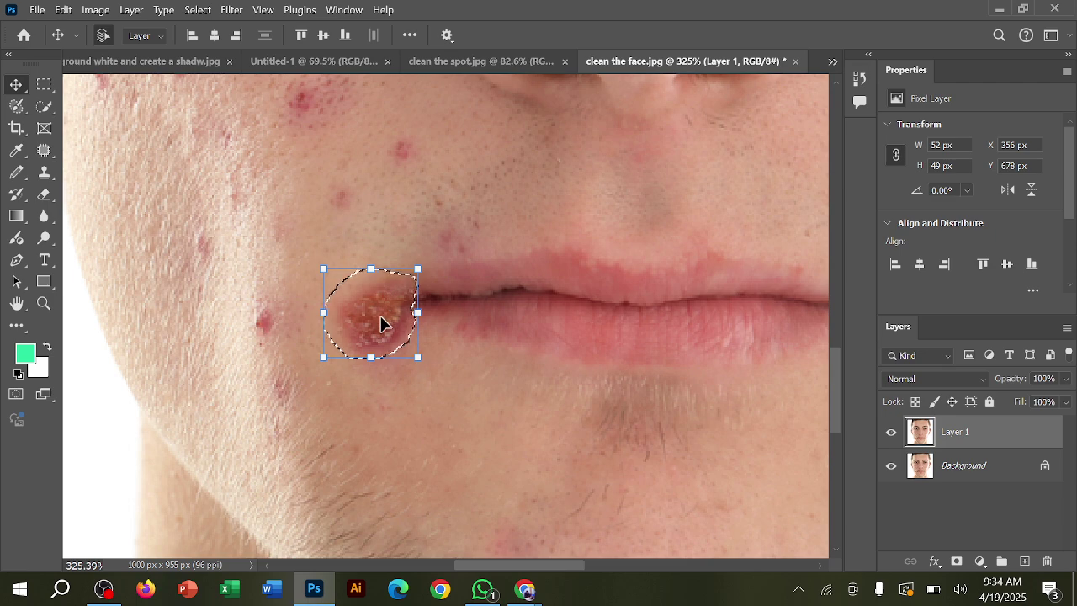
{"action": "left_click_drag", "start_coordinate": [387, 343], "coordinate": [446, 425]}
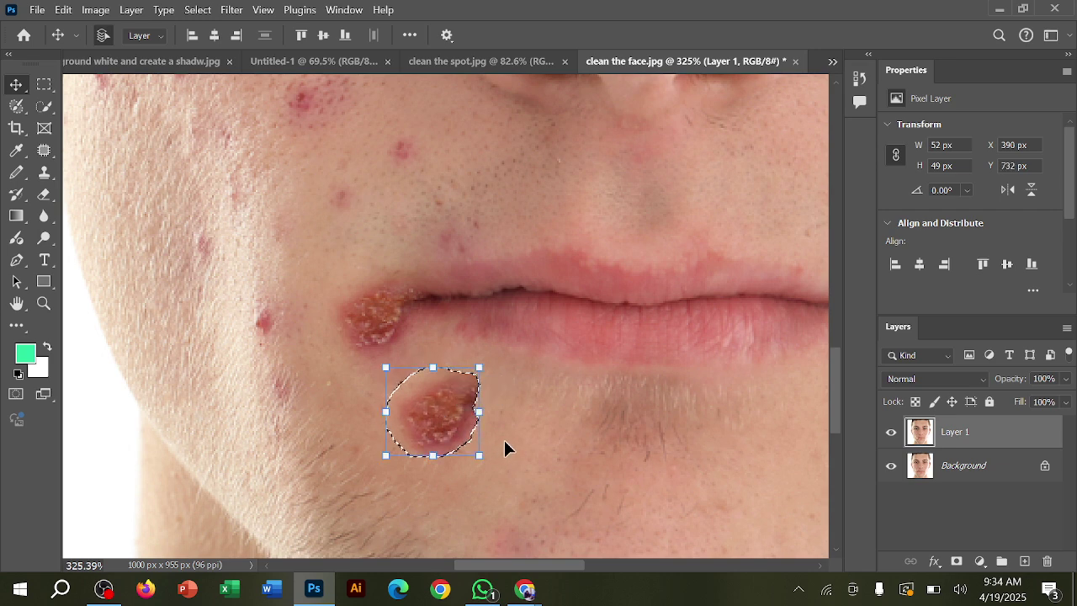
{"action": "key", "text": "ctrl+z"}
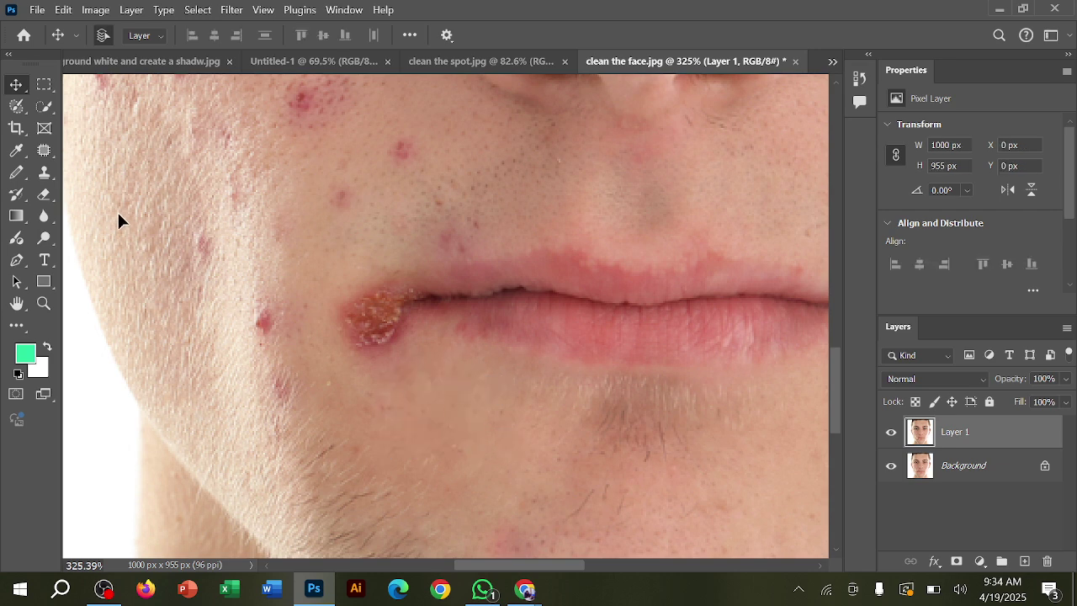
Try to patch the mouth-corner sore on Layer 1 with clean skin from below it, and clear the selection
{"action": "left_click", "coordinate": [44, 150]}
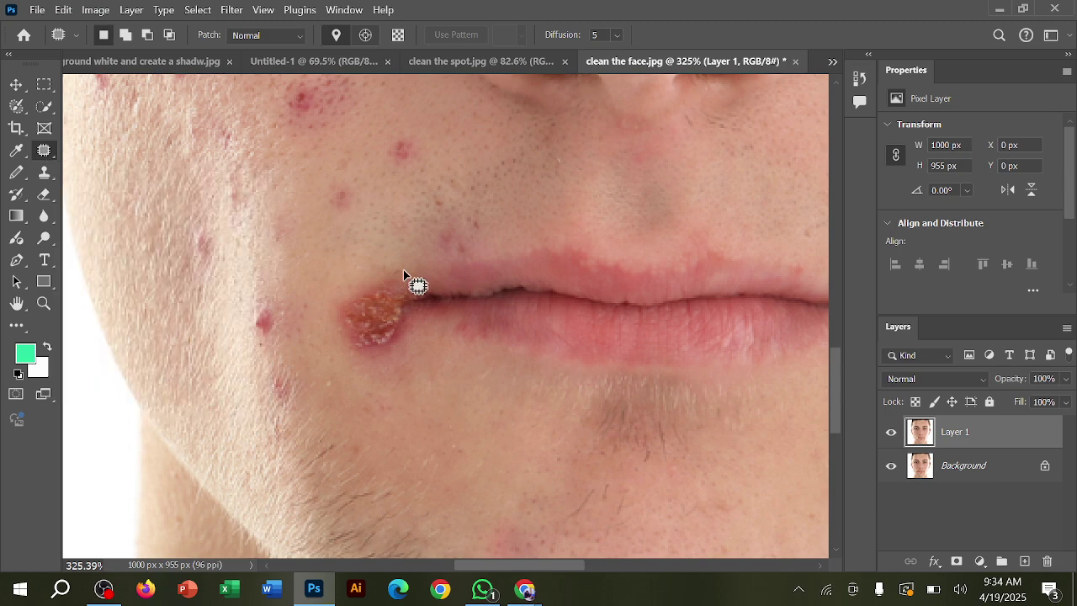
{"action": "mouse_move", "coordinate": [393, 268]}
{"action": "left_mouse_down"}
{"action": "mouse_move", "coordinate": [332, 279]}
{"action": "mouse_move", "coordinate": [344, 347]}
{"action": "mouse_move", "coordinate": [402, 348]}
{"action": "mouse_move", "coordinate": [409, 289]}
{"action": "mouse_move", "coordinate": [393, 269]}
{"action": "left_mouse_up"}
{"action": "left_click_drag", "start_coordinate": [373, 312], "coordinate": [439, 418]}
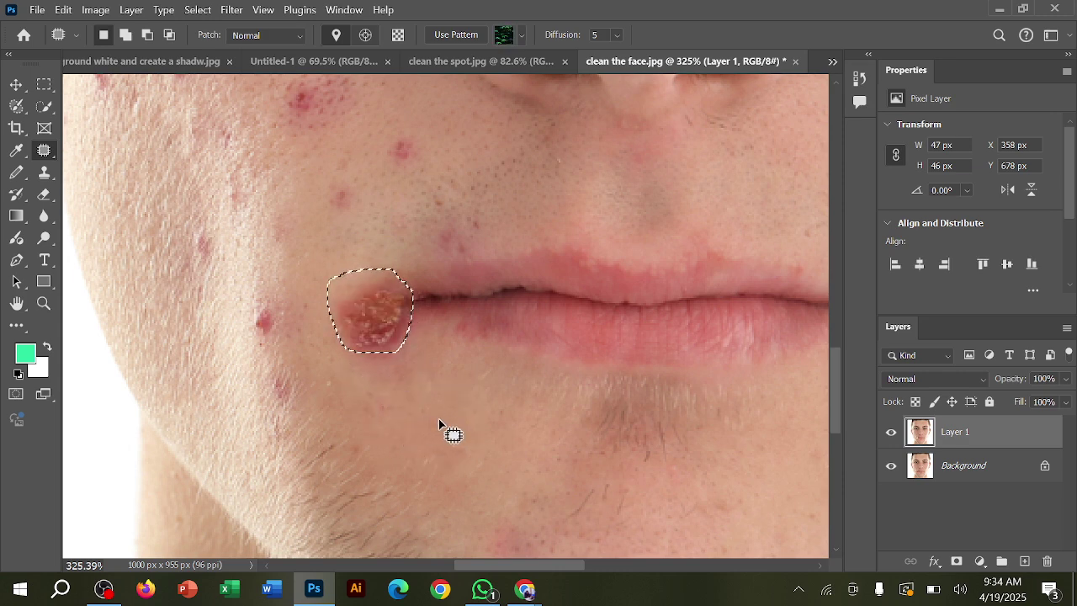
{"action": "left_click_drag", "start_coordinate": [381, 312], "coordinate": [436, 420]}
{"action": "left_click", "coordinate": [16, 84]}
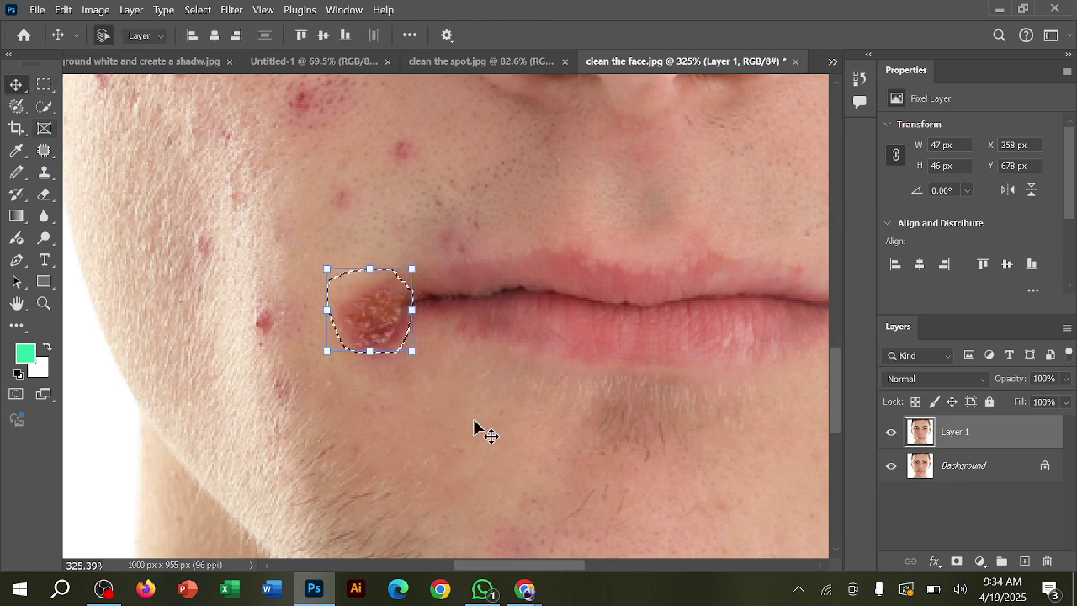
{"action": "key", "text": "d"}
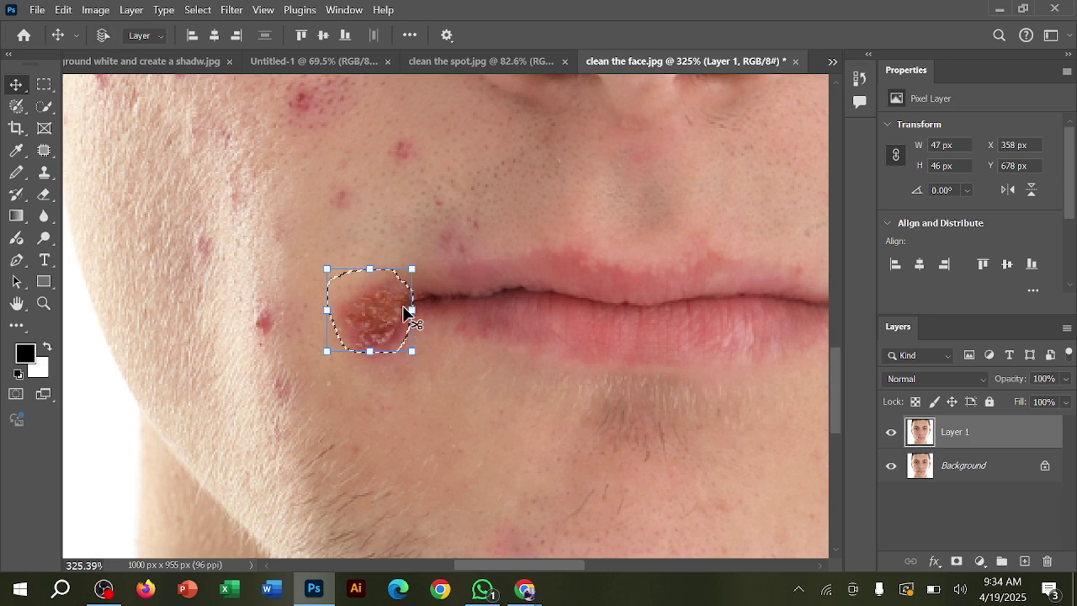
{"action": "key", "text": "ctrl+d"}
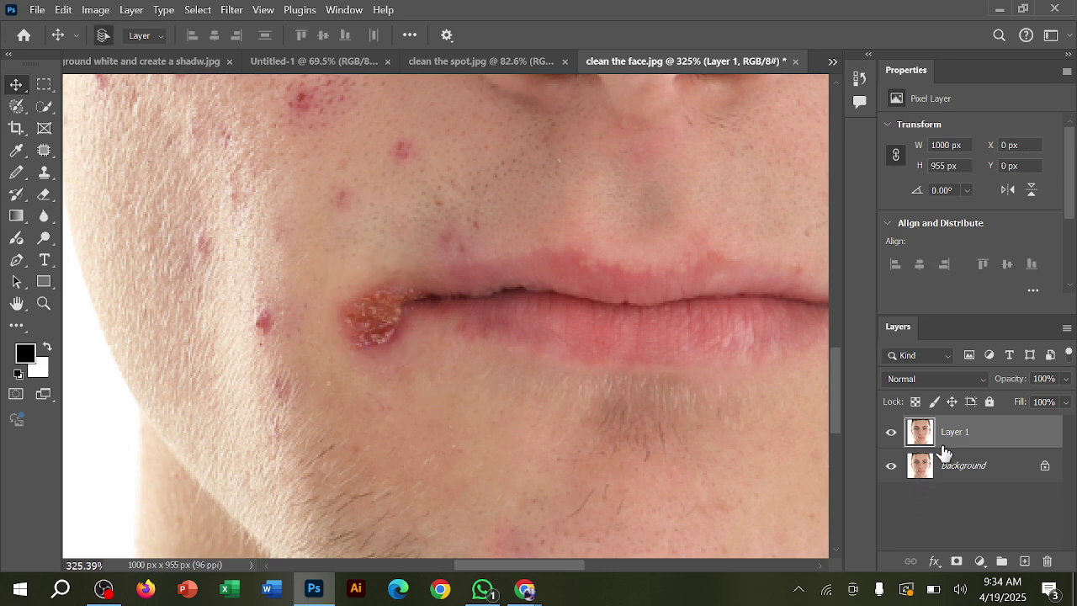
Check Layer 1 with the Background hidden, and replace Layer 1 with a duplicate of the Background layer
{"action": "left_click", "coordinate": [892, 468]}
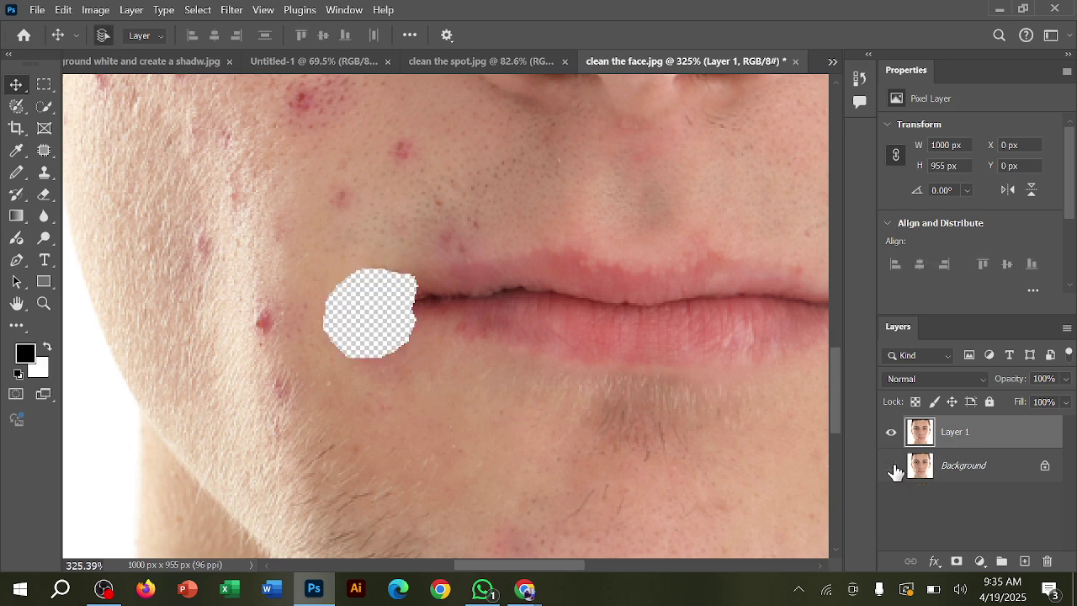
{"action": "left_click", "coordinate": [892, 468]}
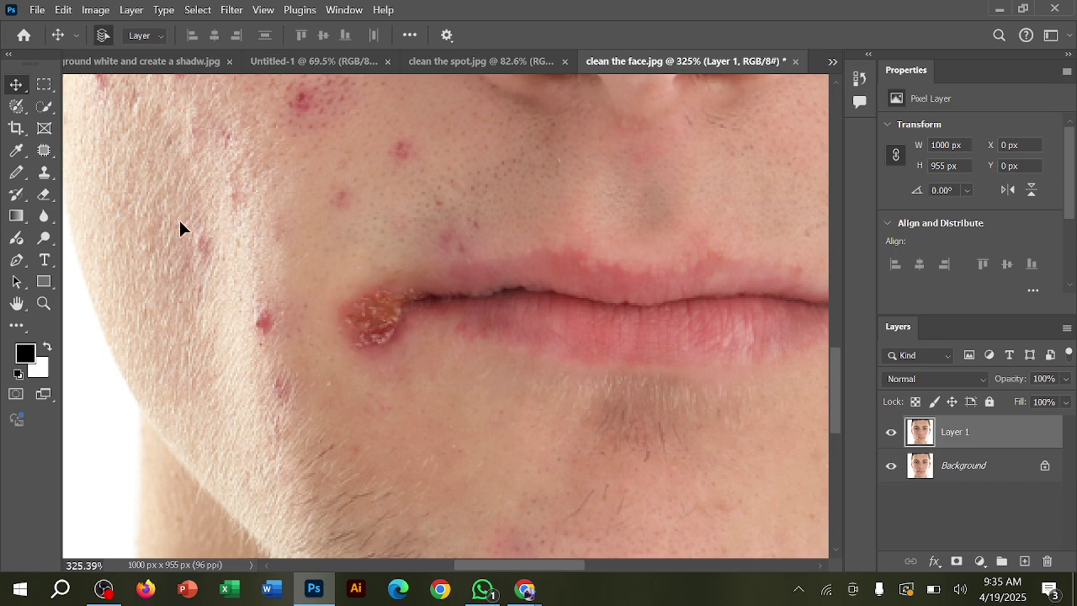
{"action": "left_click", "coordinate": [47, 155]}
{"action": "left_click", "coordinate": [17, 86]}
{"action": "key", "text": "Delete"}
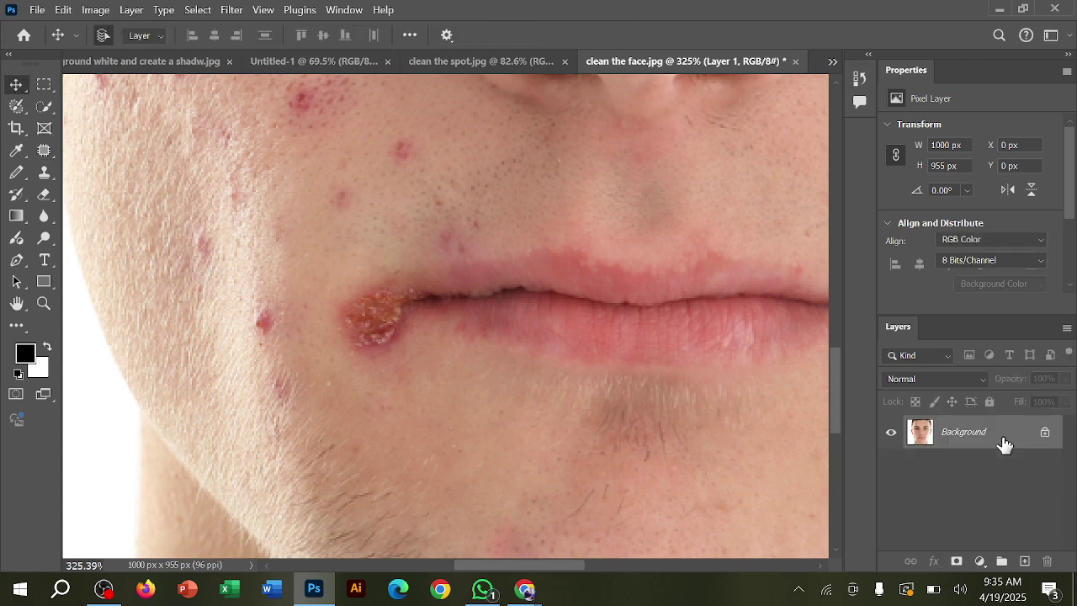
{"action": "left_click_drag", "start_coordinate": [994, 446], "coordinate": [1024, 562]}
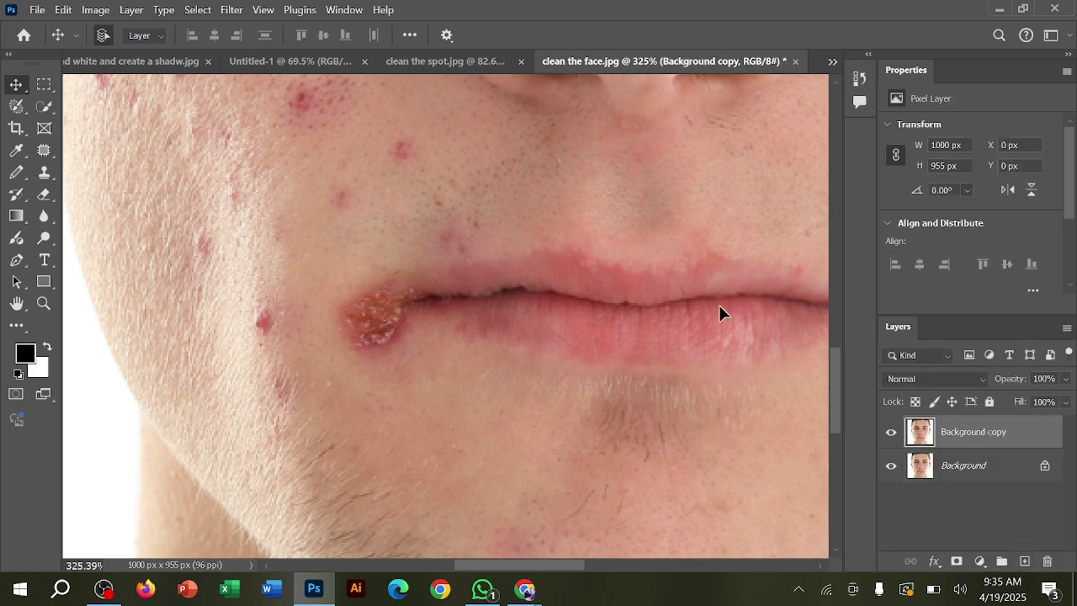
Patch the mouth-corner sore on the Background copy with clean skin from the chin, and deselect
{"action": "left_click", "coordinate": [44, 150]}
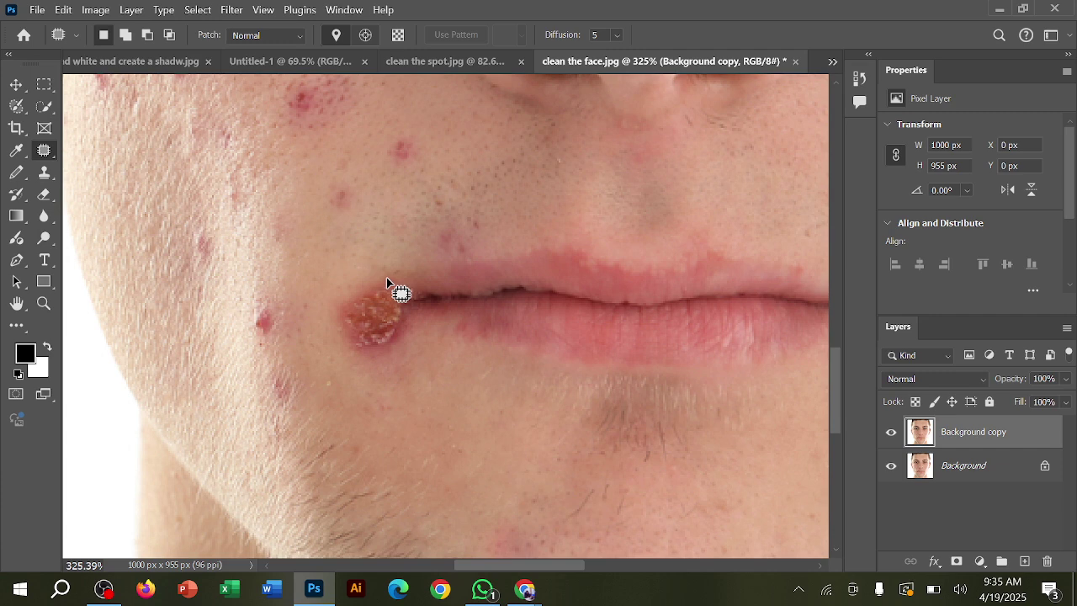
{"action": "mouse_move", "coordinate": [320, 297]}
{"action": "left_mouse_down"}
{"action": "mouse_move", "coordinate": [336, 351]}
{"action": "mouse_move", "coordinate": [423, 346]}
{"action": "mouse_move", "coordinate": [396, 277]}
{"action": "mouse_move", "coordinate": [380, 293]}
{"action": "left_mouse_up"}
{"action": "left_click_drag", "start_coordinate": [389, 345], "coordinate": [472, 414]}
{"action": "key", "text": "ctrl+d"}
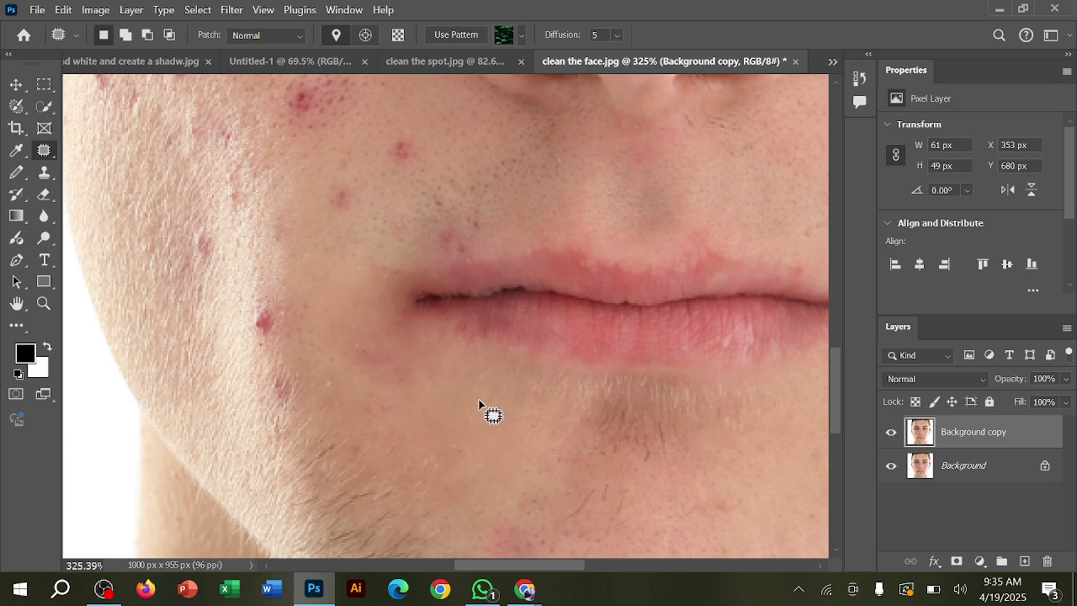
Undo the sore patch and replace the Background copy layer with a fresh duplicate of the Background
{"action": "scroll", "coordinate": [470, 399], "scroll_direction": "down", "scroll_amount": 4}
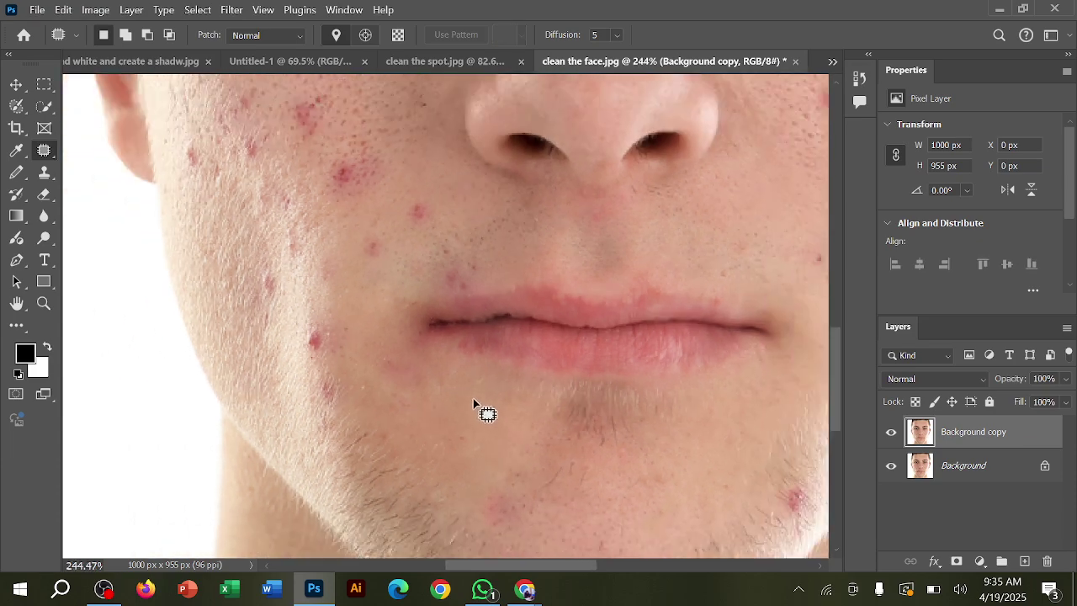
{"action": "scroll", "coordinate": [477, 391], "scroll_direction": "up", "scroll_amount": 1}
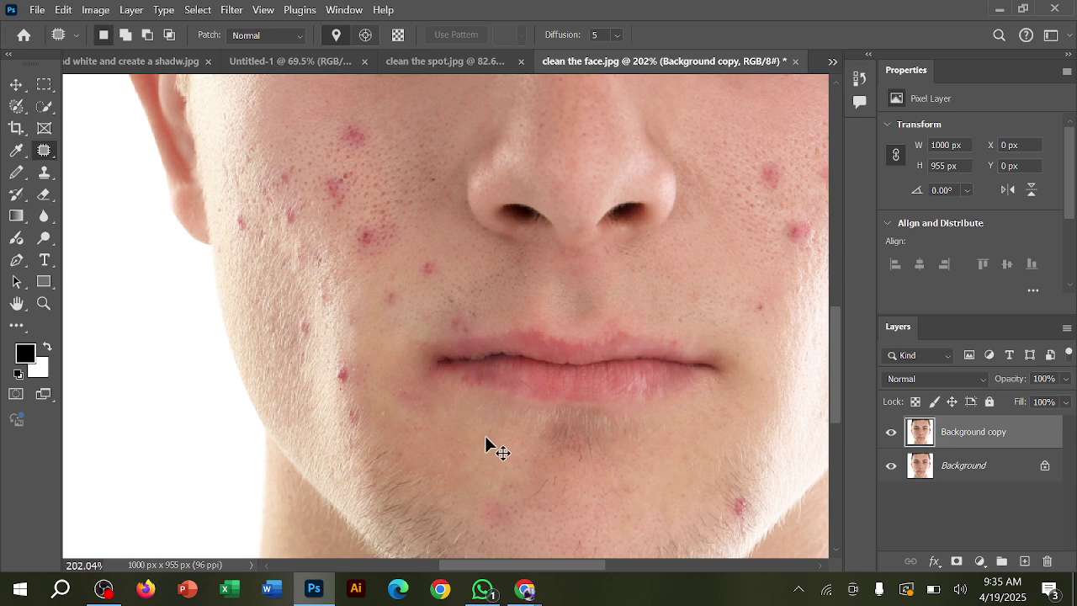
{"action": "left_click_drag", "start_coordinate": [409, 345], "coordinate": [414, 380]}
{"action": "key", "text": "ctrl+d"}
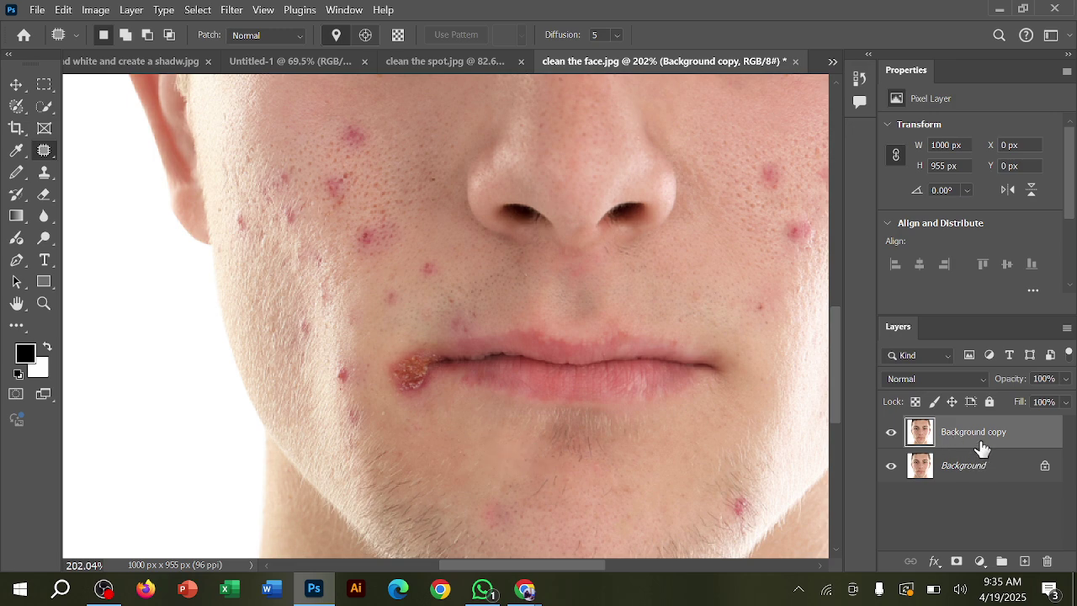
{"action": "key", "text": "Delete"}
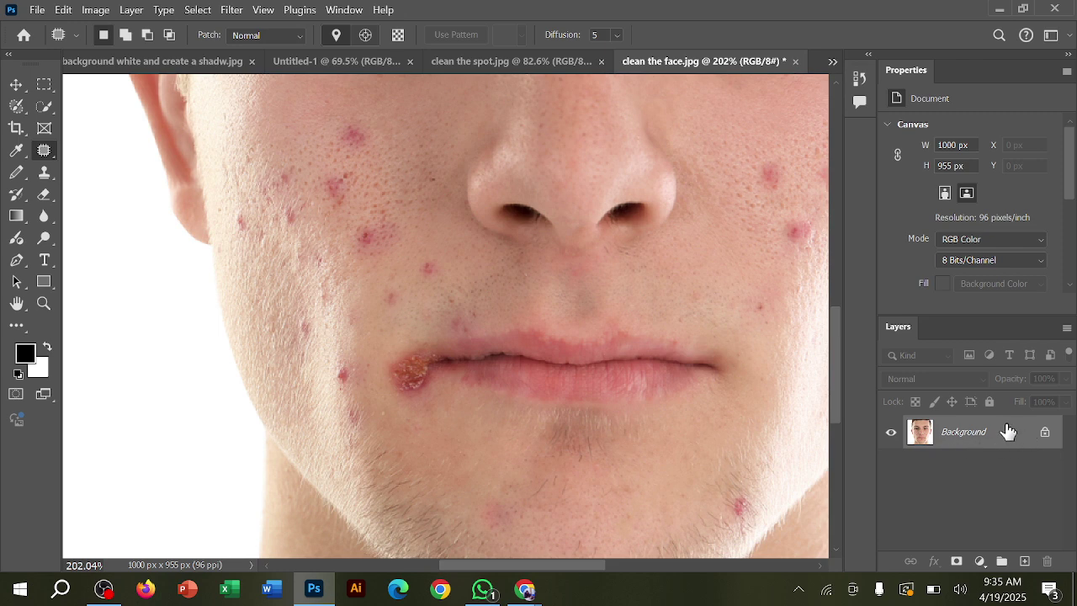
{"action": "left_click_drag", "start_coordinate": [1005, 438], "coordinate": [1022, 561]}
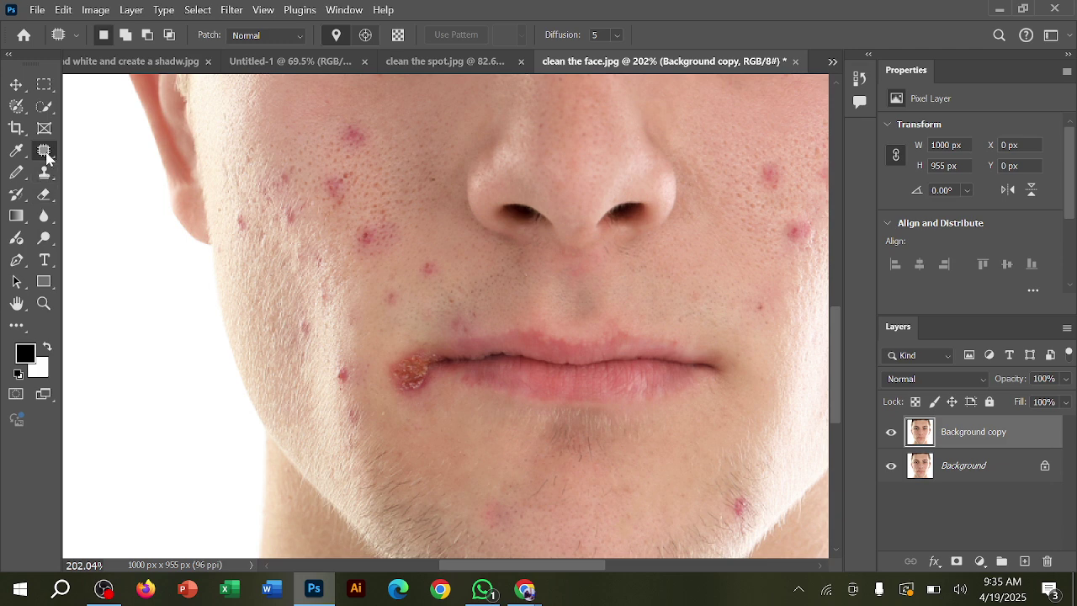
Patch the mouth-corner sore and the redness left beneath it with clean chin skin, and deselect
{"action": "mouse_move", "coordinate": [423, 345]}
{"action": "left_mouse_down"}
{"action": "mouse_move", "coordinate": [391, 366]}
{"action": "mouse_move", "coordinate": [398, 392]}
{"action": "mouse_move", "coordinate": [425, 392]}
{"action": "mouse_move", "coordinate": [436, 373]}
{"action": "mouse_move", "coordinate": [421, 349]}
{"action": "left_mouse_up"}
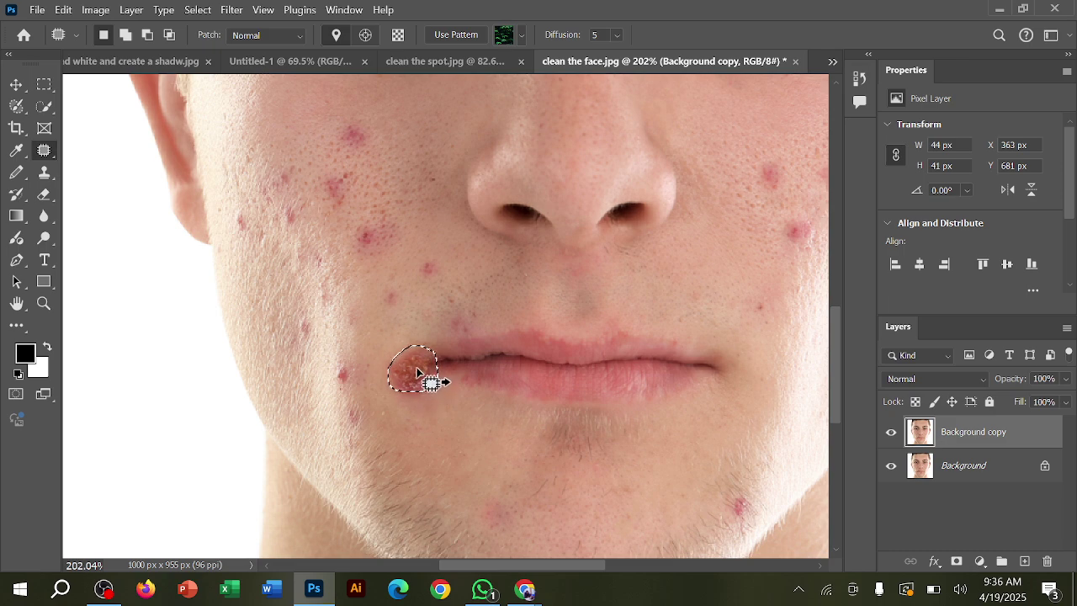
{"action": "mouse_move", "coordinate": [423, 379]}
{"action": "left_mouse_down"}
{"action": "mouse_move", "coordinate": [452, 428]}
{"action": "mouse_move", "coordinate": [471, 435]}
{"action": "left_mouse_up"}
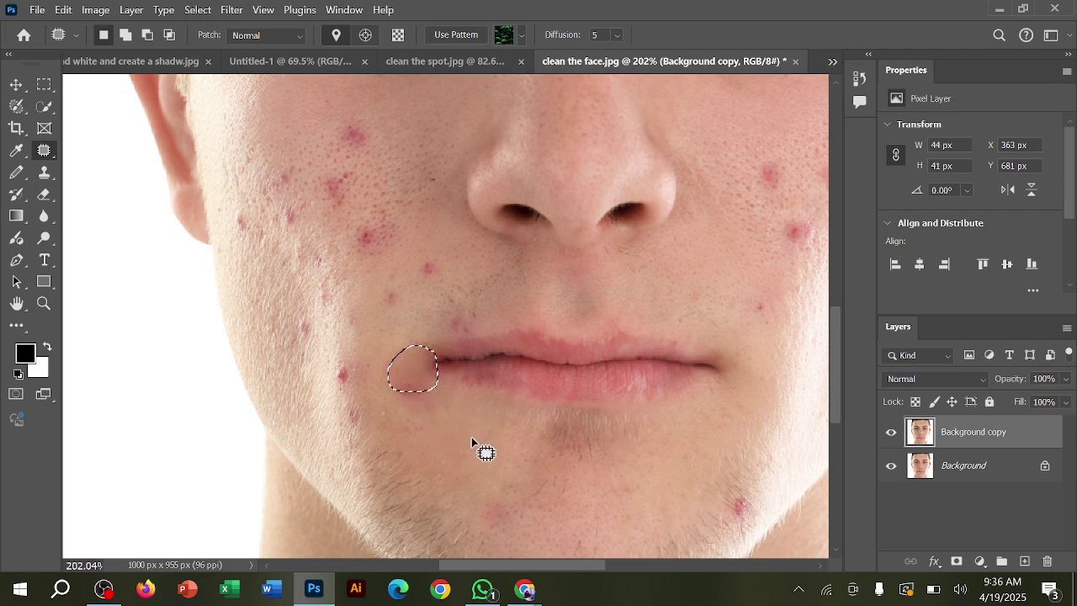
{"action": "key", "text": "ctrl+d"}
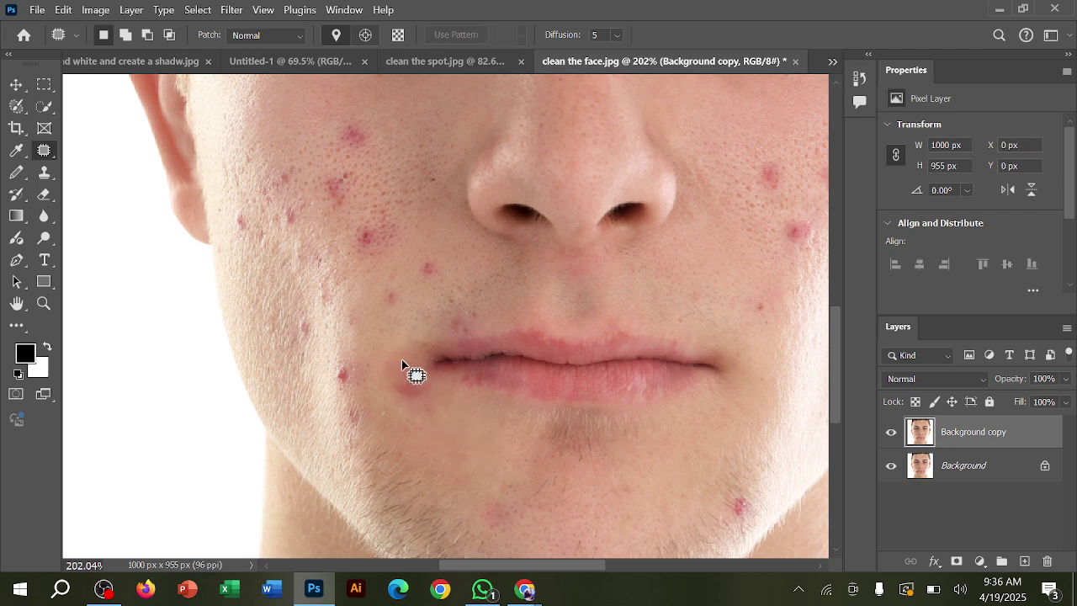
{"action": "mouse_move", "coordinate": [384, 355]}
{"action": "left_mouse_down"}
{"action": "mouse_move", "coordinate": [392, 389]}
{"action": "mouse_move", "coordinate": [423, 413]}
{"action": "mouse_move", "coordinate": [413, 373]}
{"action": "mouse_move", "coordinate": [423, 402]}
{"action": "mouse_move", "coordinate": [451, 425]}
{"action": "left_mouse_up"}
{"action": "key", "text": "ctrl+d"}
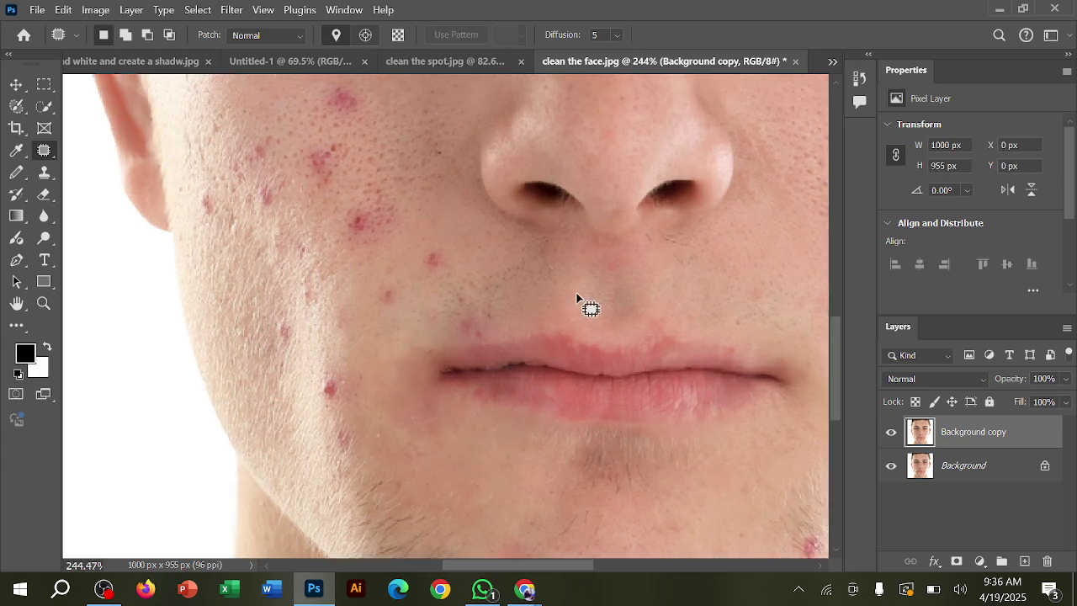
{"action": "scroll", "coordinate": [576, 291], "scroll_direction": "down", "scroll_amount": 2}
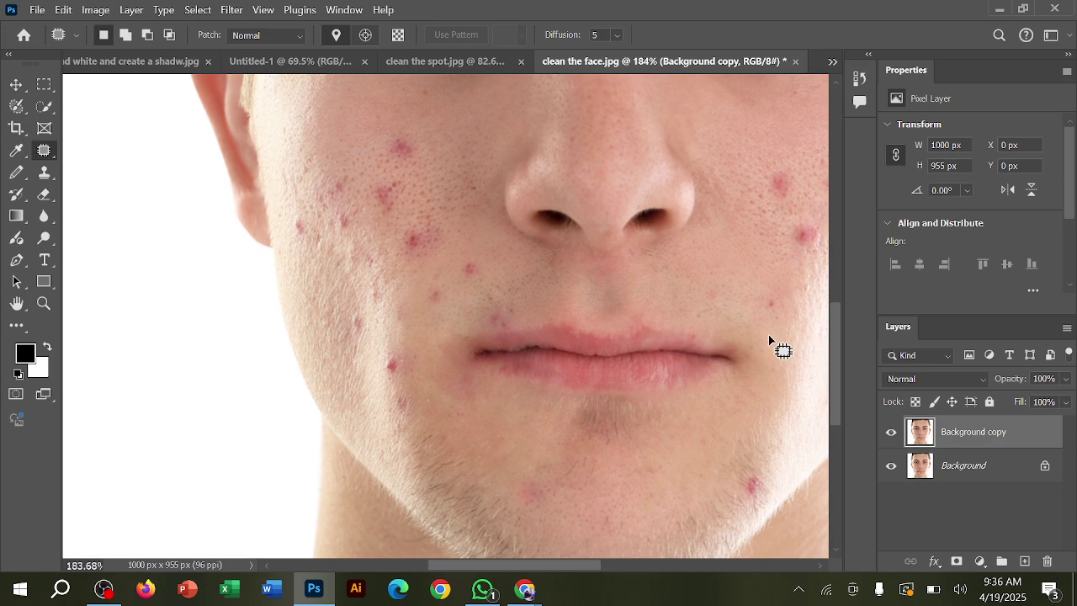
{"action": "scroll", "coordinate": [732, 331], "scroll_direction": "down", "scroll_amount": 2}
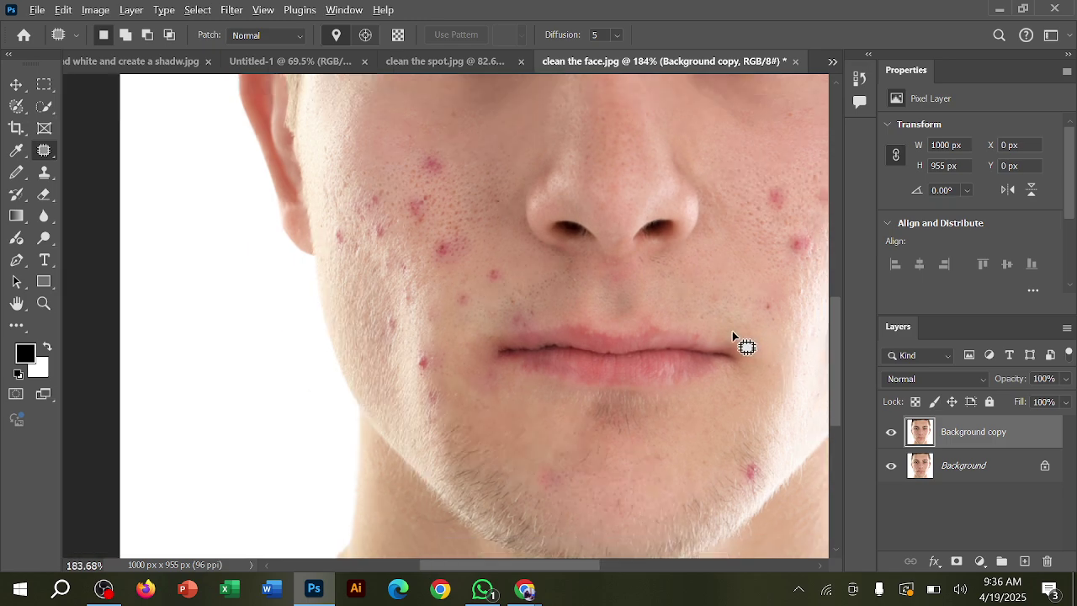
{"action": "scroll", "coordinate": [724, 342], "scroll_direction": "down", "scroll_amount": 1}
{"action": "scroll", "coordinate": [724, 342], "scroll_direction": "down", "scroll_amount": 1}
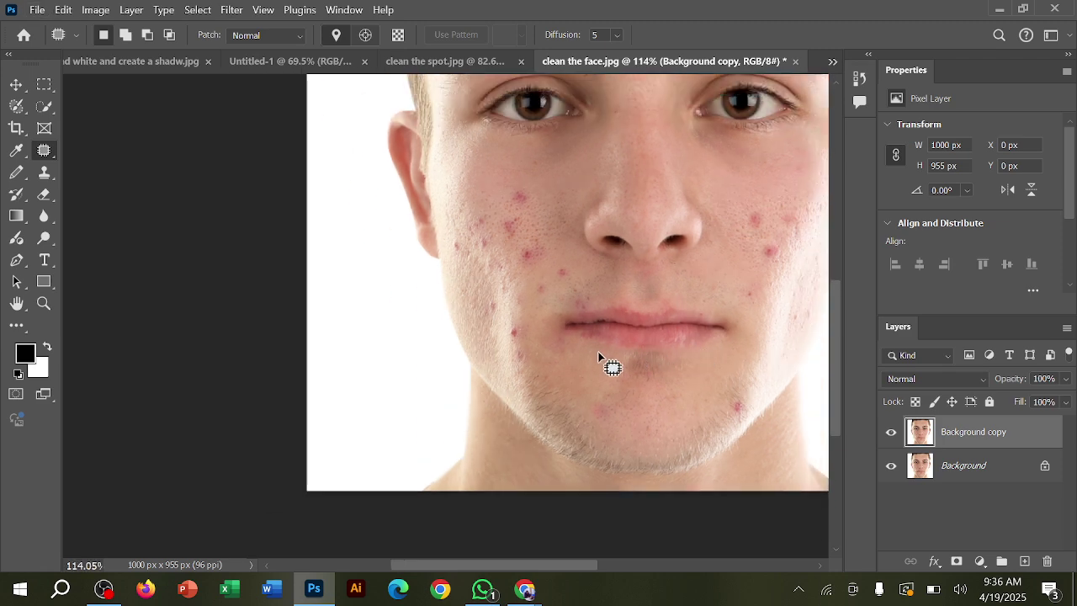
{"action": "scroll", "coordinate": [627, 342], "scroll_direction": "right", "scroll_amount": 2}
{"action": "scroll", "coordinate": [627, 341], "scroll_direction": "up", "scroll_amount": 1}
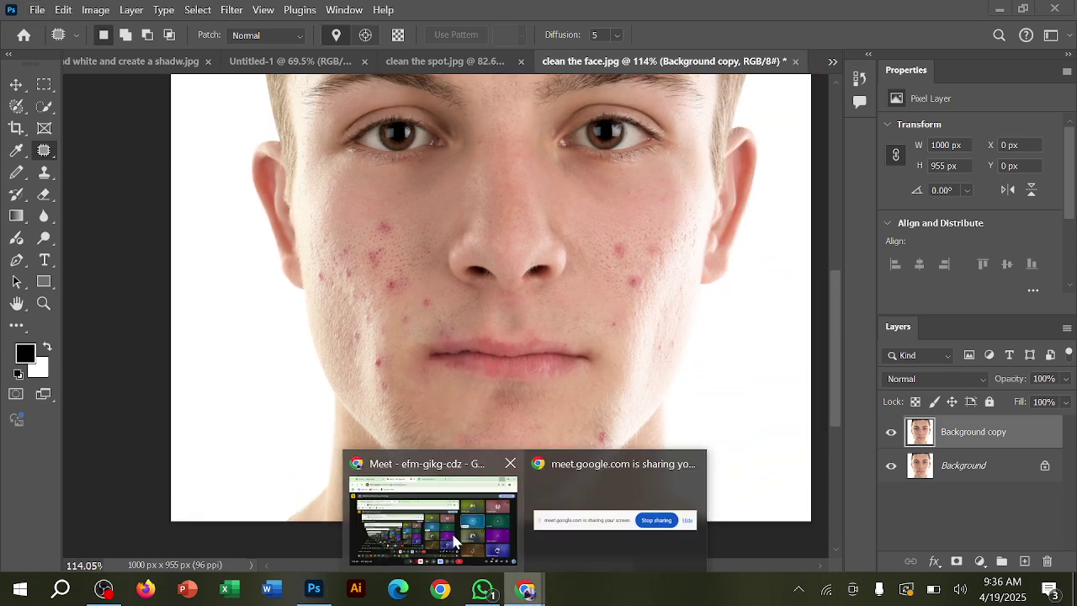
Switch to the course outline PDF in Chrome, highlight the "Content-aware move" topic under Class-3, and return to Photoshop
{"action": "left_click", "coordinate": [411, 469]}
{"action": "left_click", "coordinate": [505, 17]}
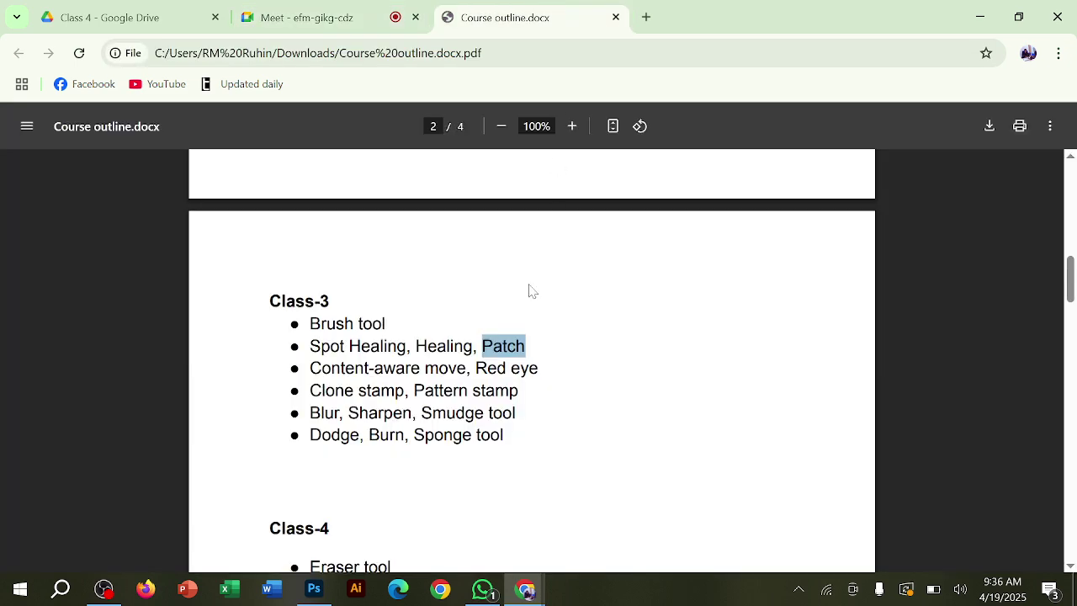
{"action": "scroll", "coordinate": [536, 282], "scroll_direction": "down", "scroll_amount": 1}
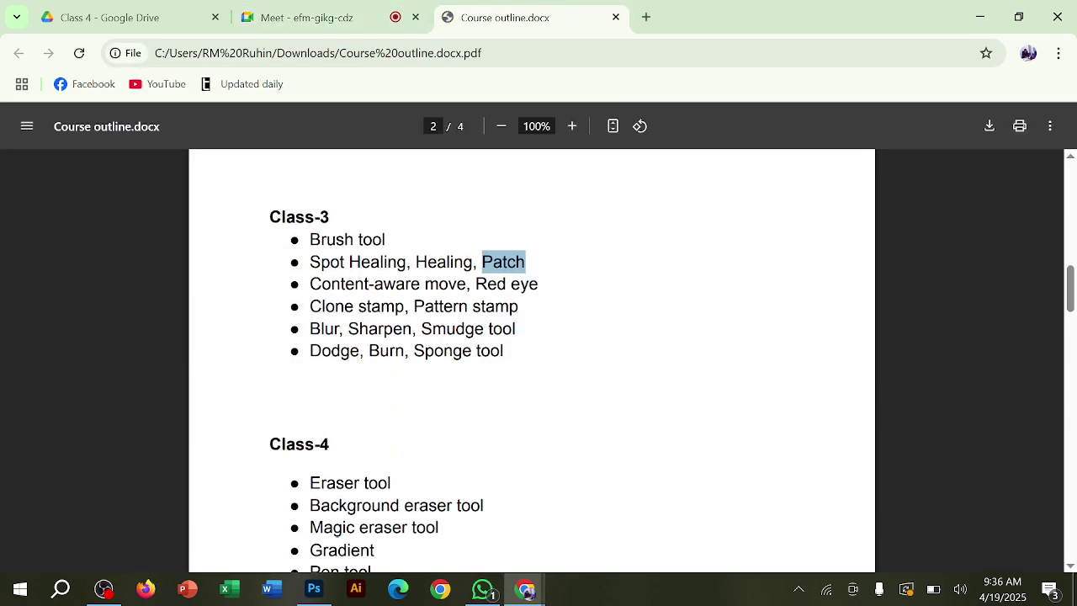
{"action": "left_click_drag", "start_coordinate": [310, 284], "coordinate": [457, 284]}
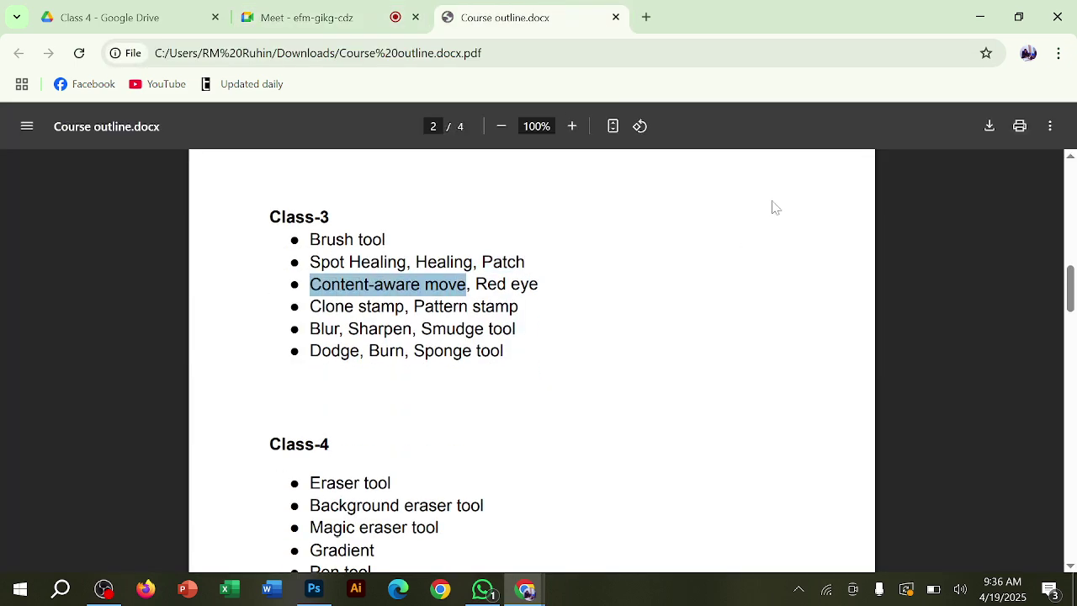
{"action": "left_click", "coordinate": [970, 10]}
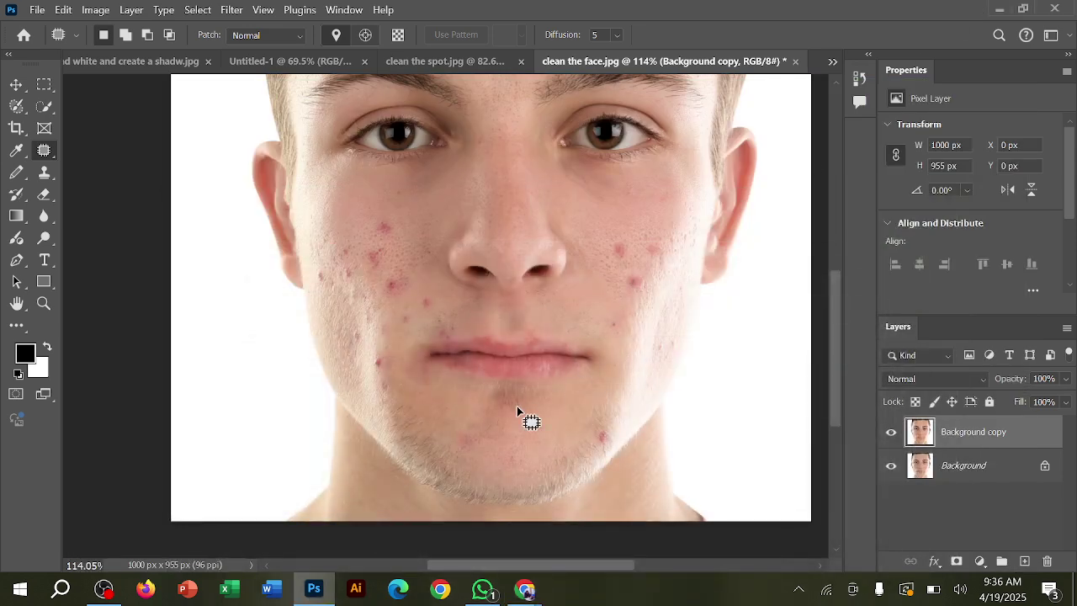
Switch from the Patch tool to the Content-Aware Move tool for retouching the Background copy layer
{"action": "scroll", "coordinate": [615, 293], "scroll_direction": "up", "scroll_amount": 5}
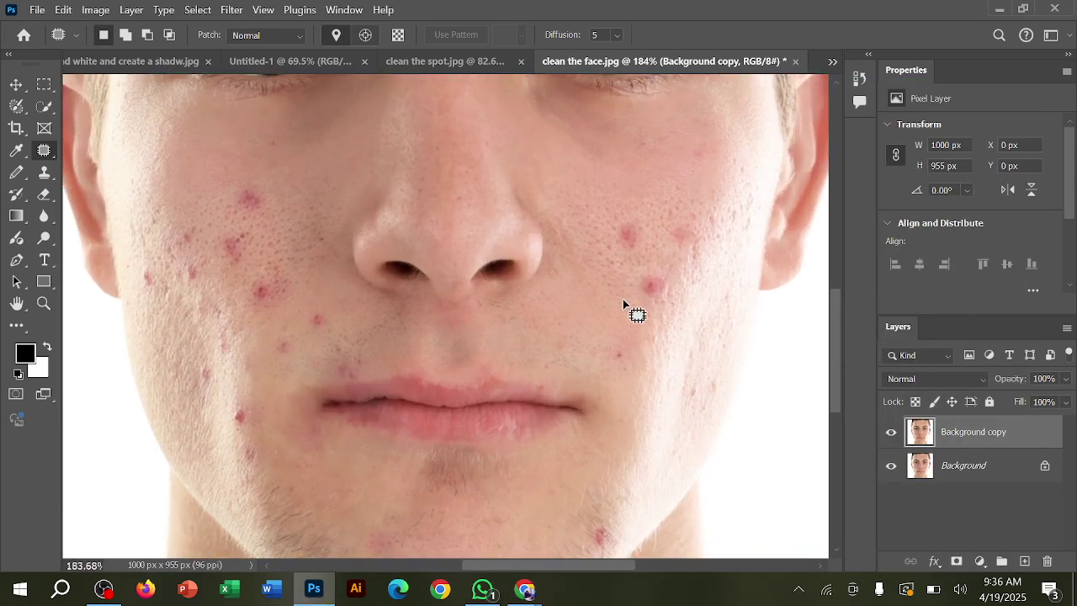
{"action": "right_click", "coordinate": [49, 151]}
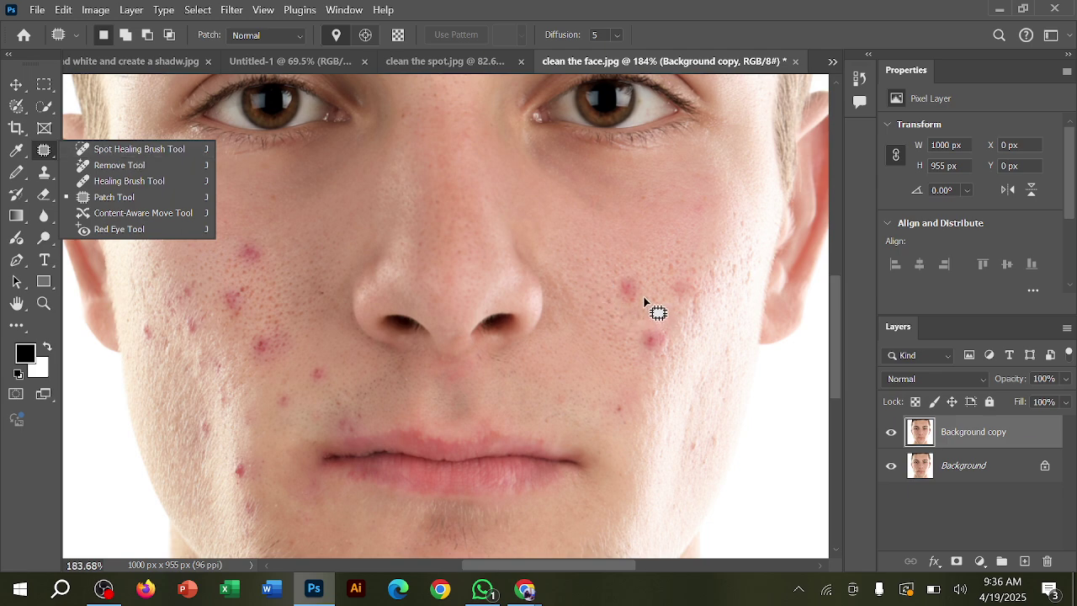
{"action": "left_click", "coordinate": [45, 153]}
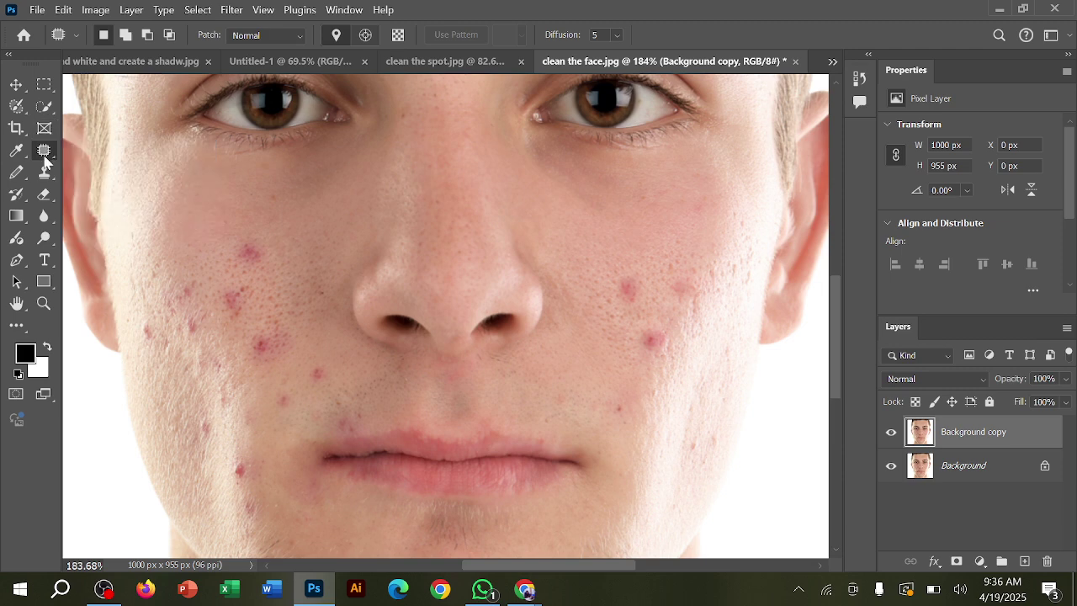
{"action": "right_click", "coordinate": [48, 154]}
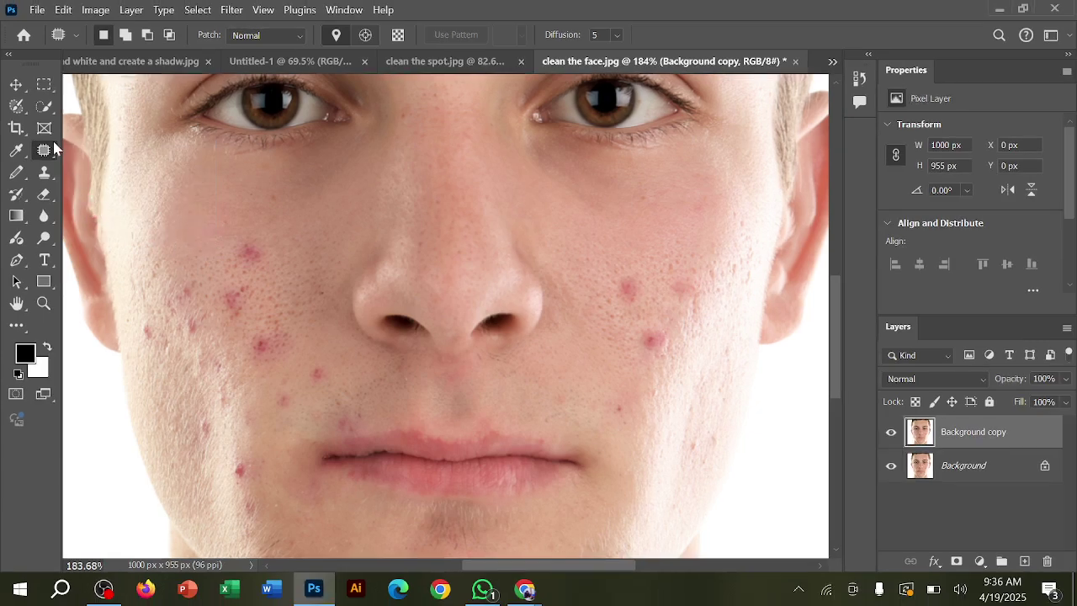
{"action": "right_click", "coordinate": [51, 149]}
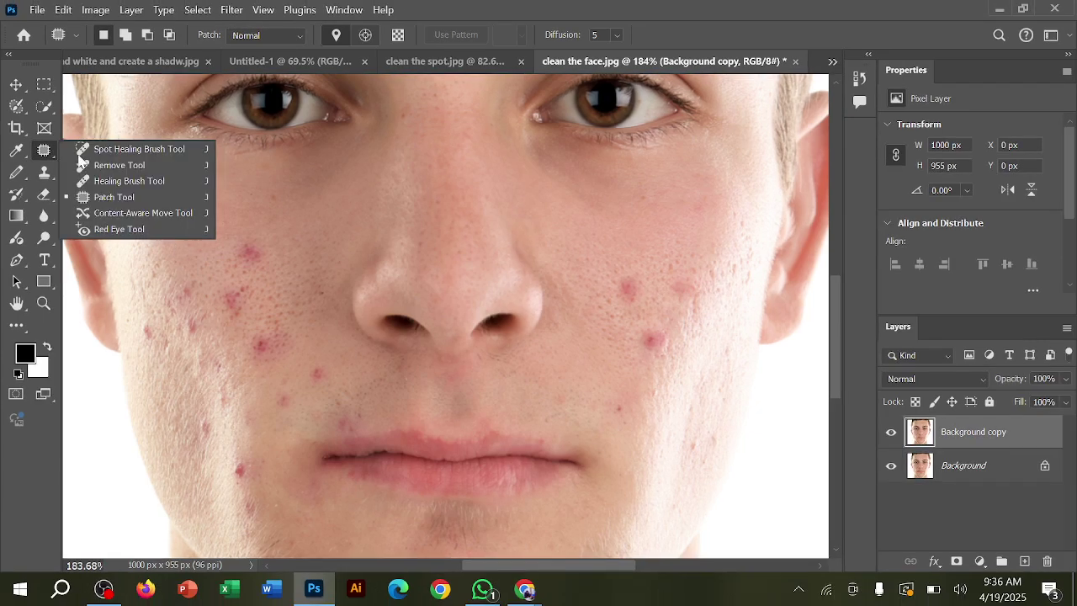
{"action": "left_click", "coordinate": [139, 213]}
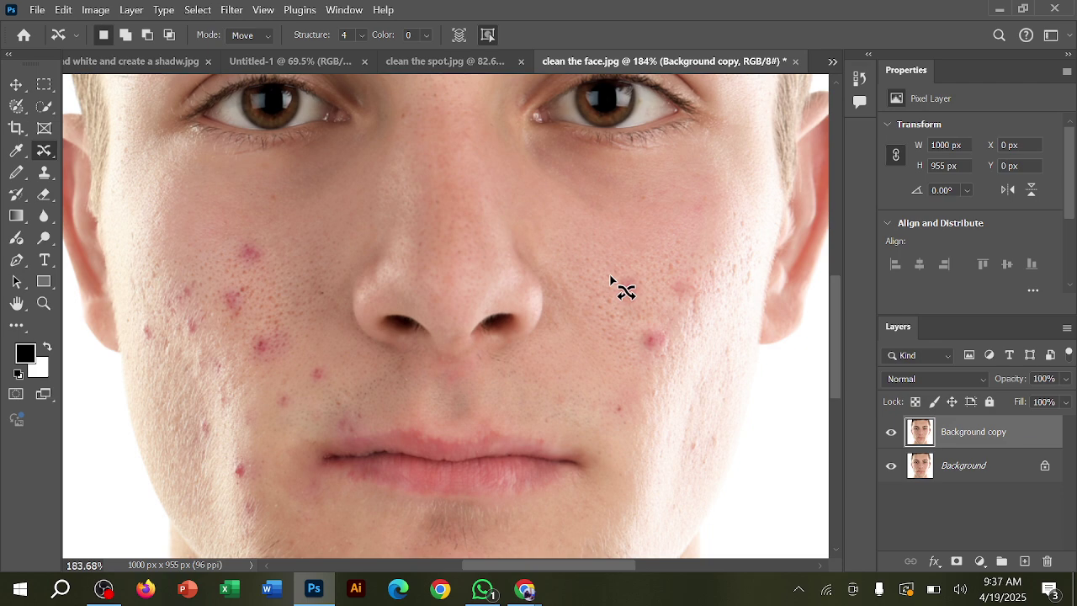
Outline the red spot on the cheek left of the mouth, about 30 by 27 px, fill it with Content-Aware, and deselect
{"action": "scroll", "coordinate": [216, 390], "scroll_direction": "down", "scroll_amount": 2}
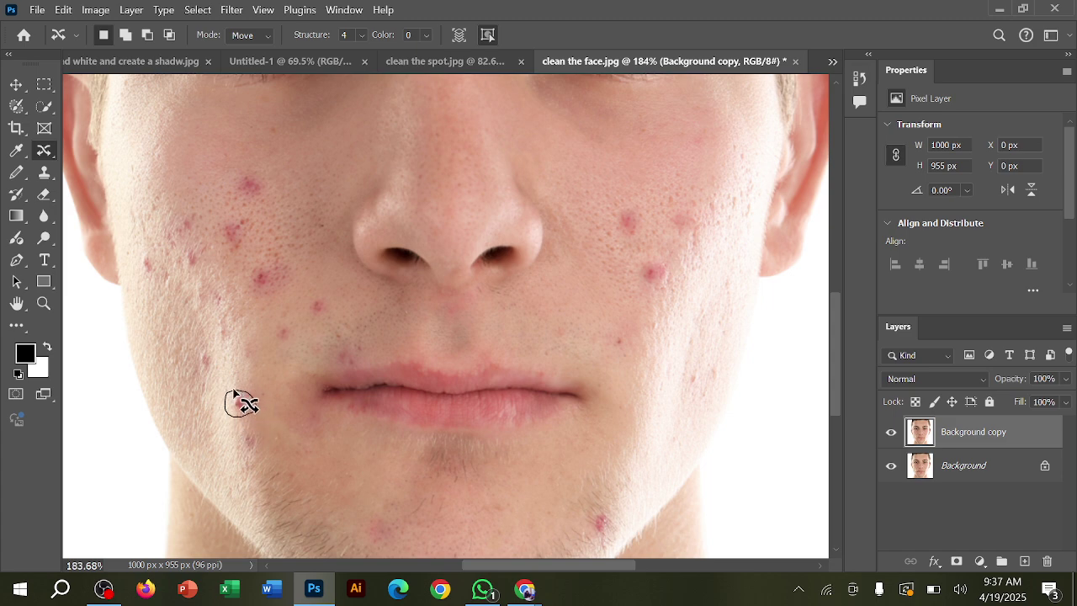
{"action": "left_click_drag", "start_coordinate": [235, 393], "coordinate": [237, 392]}
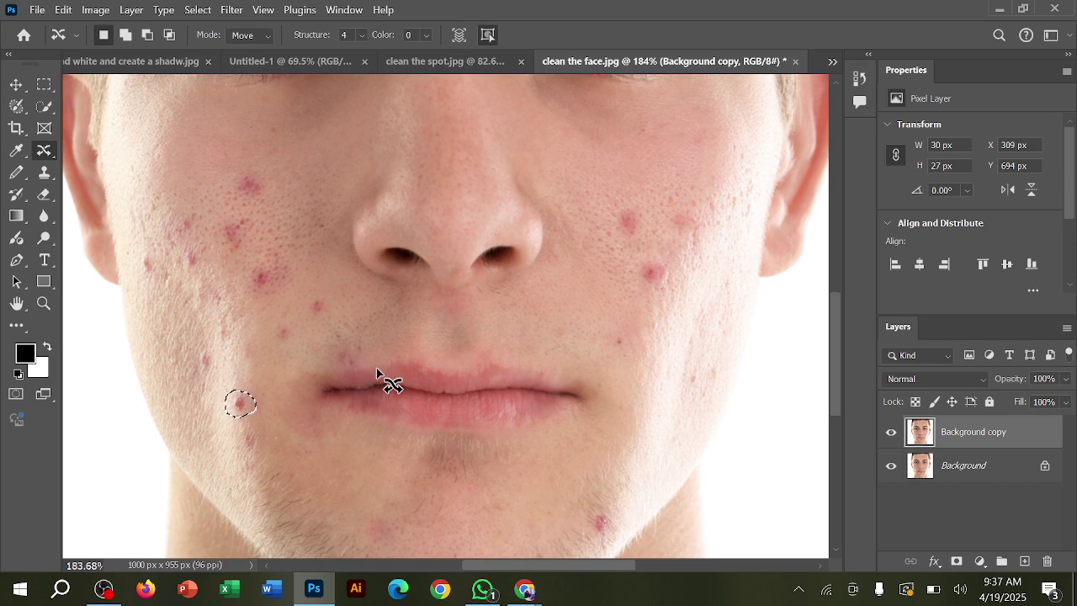
{"action": "key", "text": "shift"}
{"action": "key", "text": "shift"}
{"action": "key", "text": "shift"}
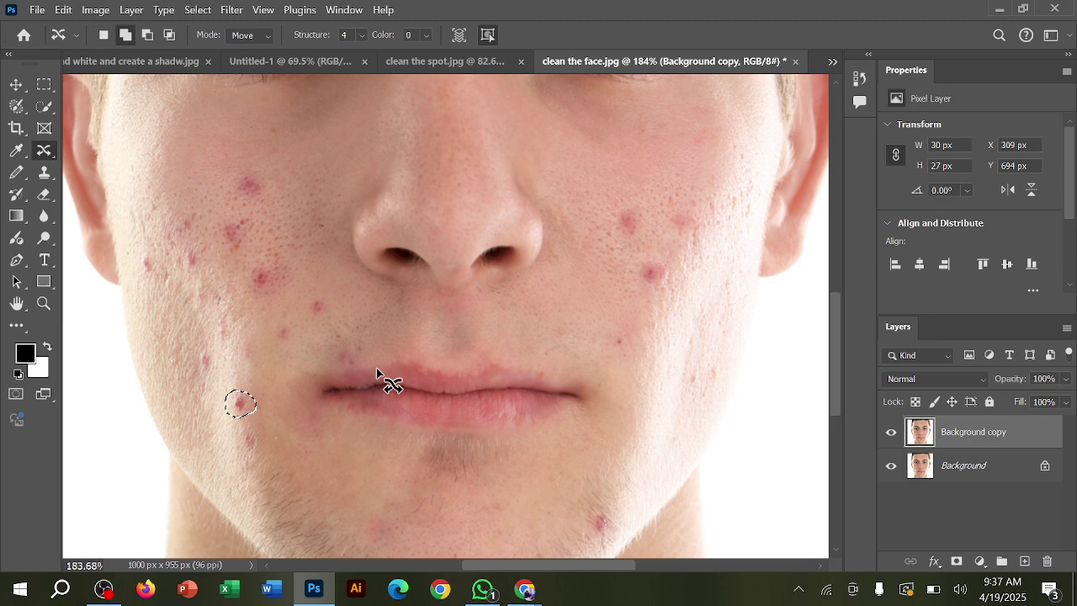
{"action": "key", "text": "shift+BackSpace"}
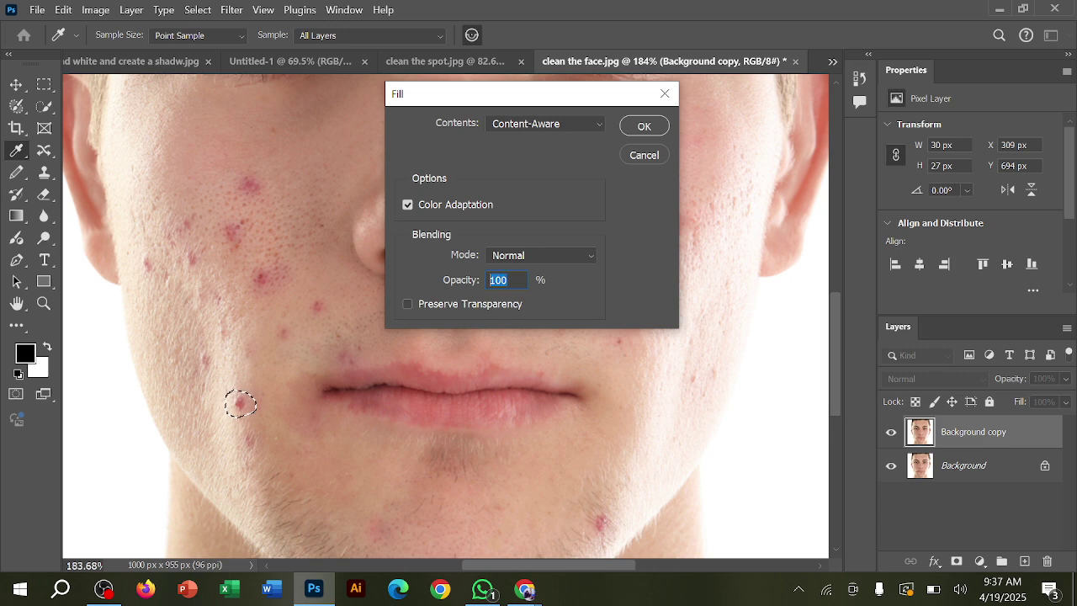
{"action": "left_click", "coordinate": [645, 128]}
{"action": "key", "text": "j"}
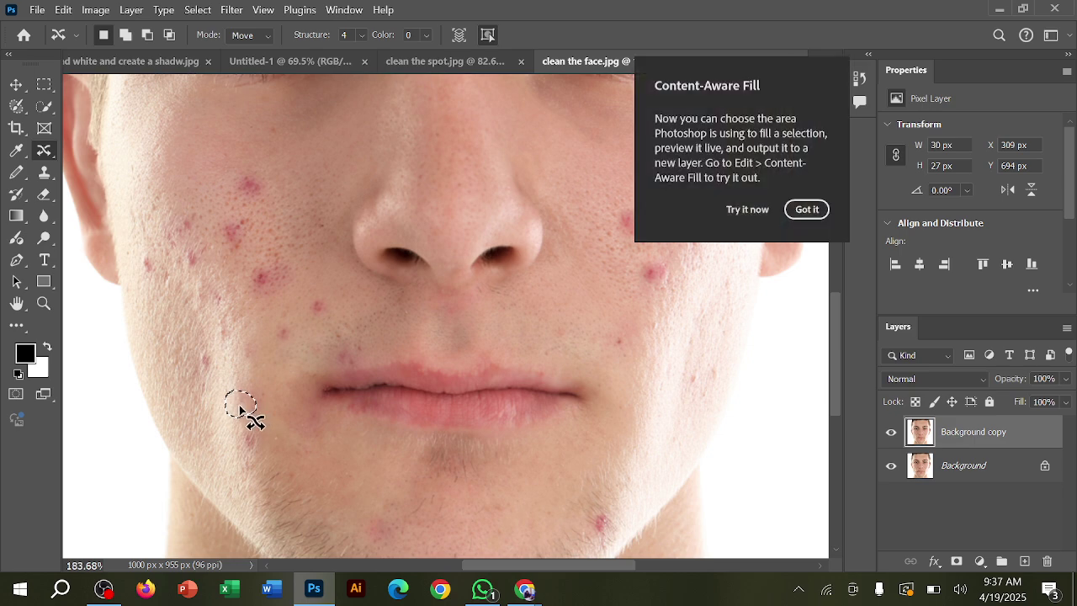
{"action": "left_click", "coordinate": [809, 210]}
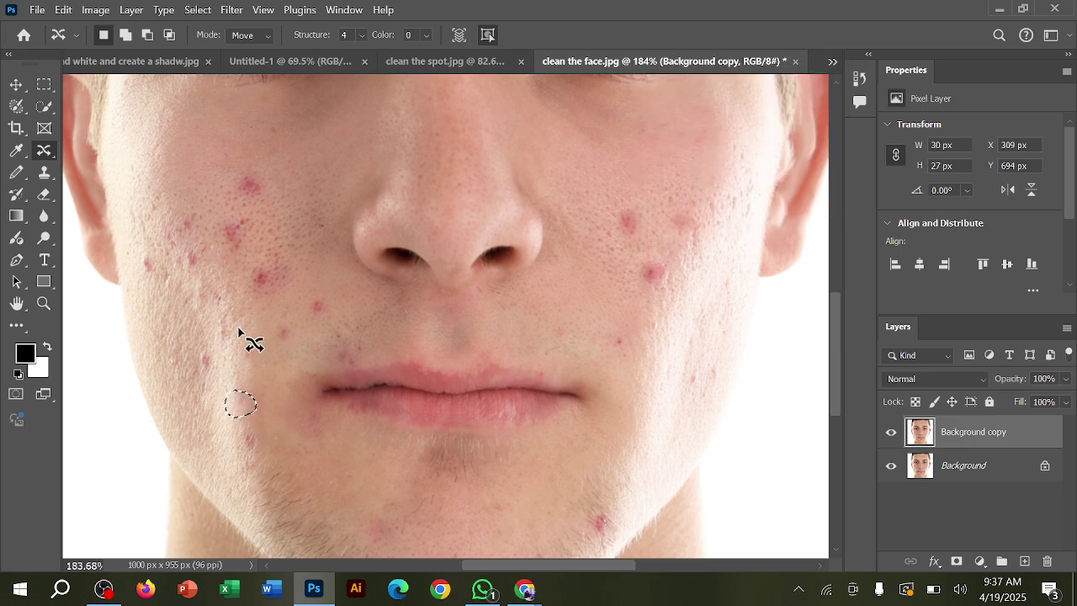
{"action": "key", "text": "ctrl+d"}
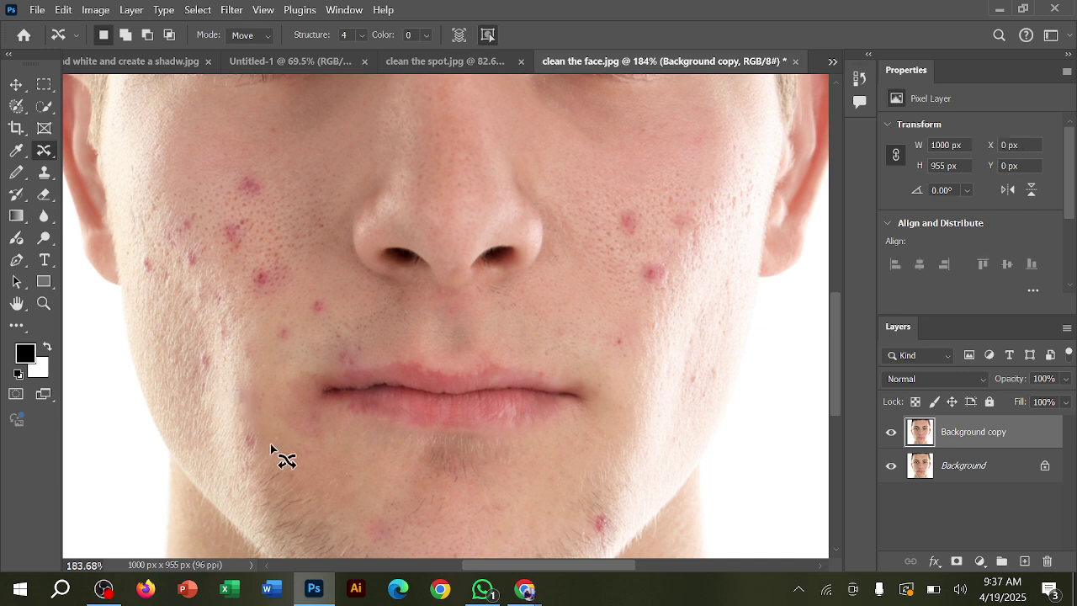
Select the upper red spot on the cheek right of the nose, about 39 by 39 px, and fill it with Content-Aware
{"action": "scroll", "coordinate": [281, 454], "scroll_direction": "up", "scroll_amount": 2}
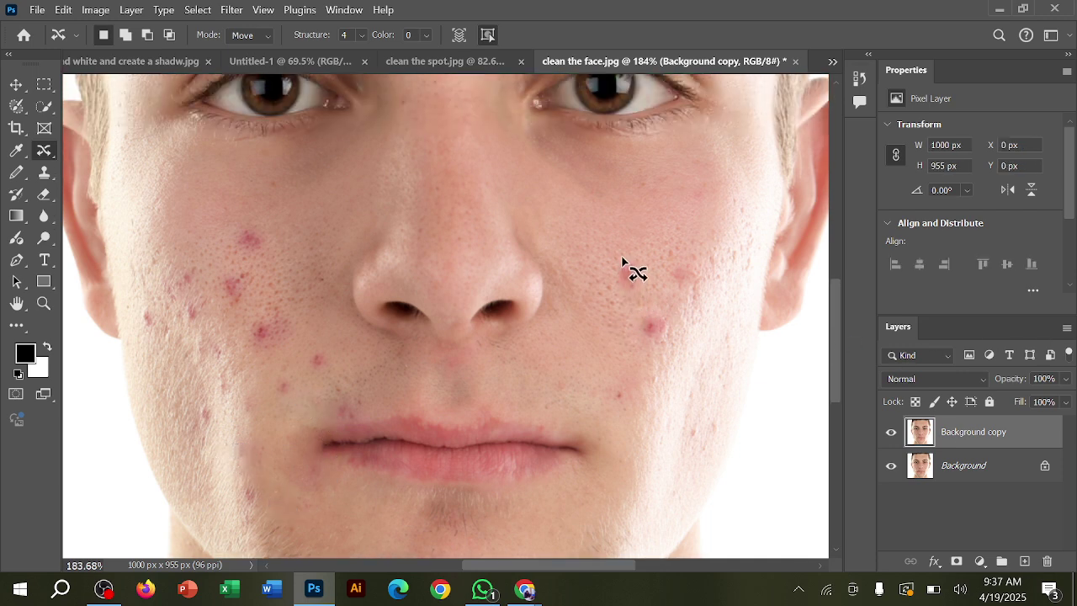
{"action": "mouse_move", "coordinate": [622, 256]}
{"action": "left_mouse_down"}
{"action": "mouse_move", "coordinate": [610, 284]}
{"action": "mouse_move", "coordinate": [631, 298]}
{"action": "mouse_move", "coordinate": [644, 274]}
{"action": "mouse_move", "coordinate": [623, 256]}
{"action": "left_mouse_up"}
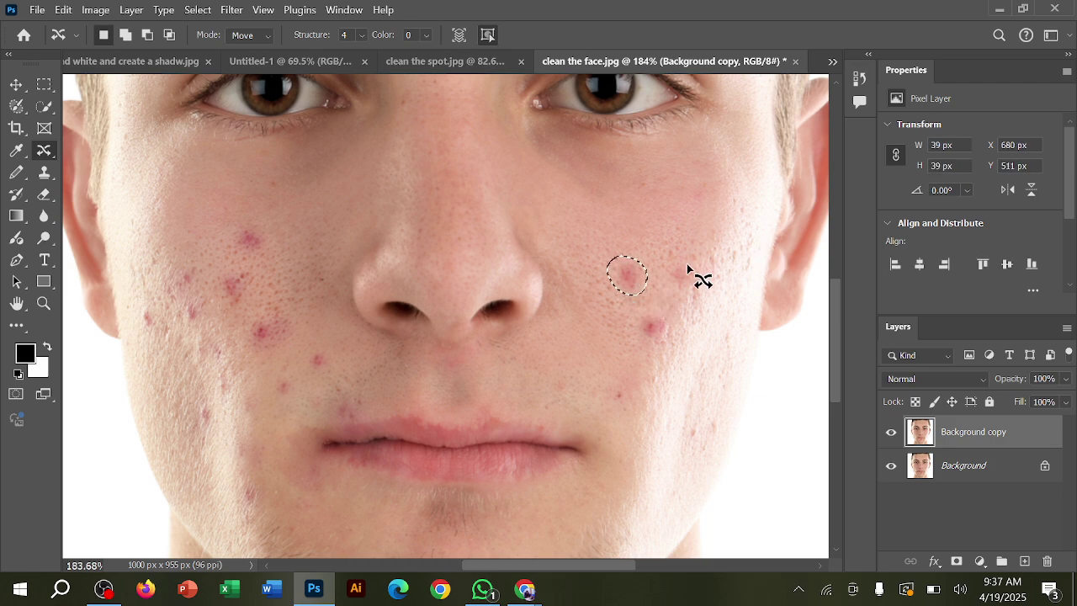
{"action": "key", "text": "shift"}
{"action": "key", "text": "shift+BackSpace"}
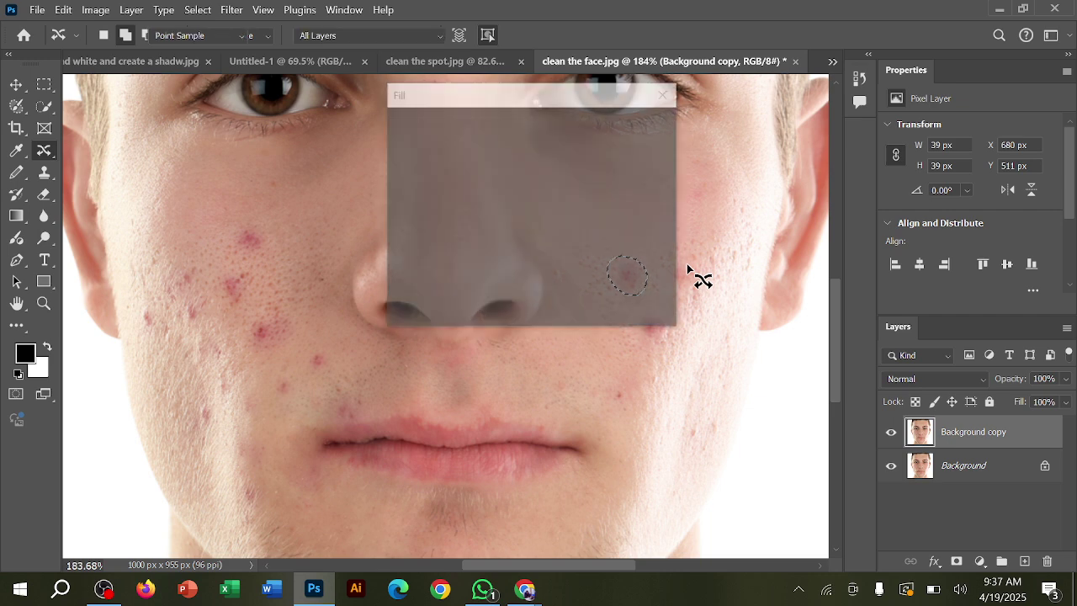
{"action": "left_click", "coordinate": [645, 128]}
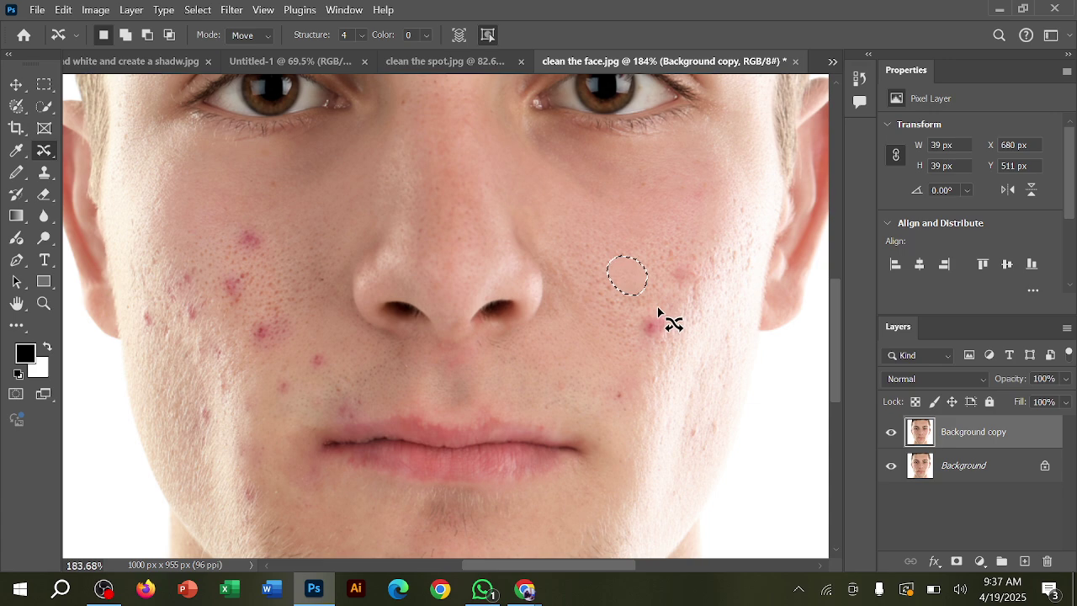
Outline the lower red spot on the same cheek, about 33 by 40 px, fill it with Content-Aware, and deselect
{"action": "mouse_move", "coordinate": [658, 305]}
{"action": "left_mouse_down"}
{"action": "mouse_move", "coordinate": [638, 308]}
{"action": "mouse_move", "coordinate": [637, 331]}
{"action": "mouse_move", "coordinate": [665, 345]}
{"action": "mouse_move", "coordinate": [666, 323]}
{"action": "left_mouse_up"}
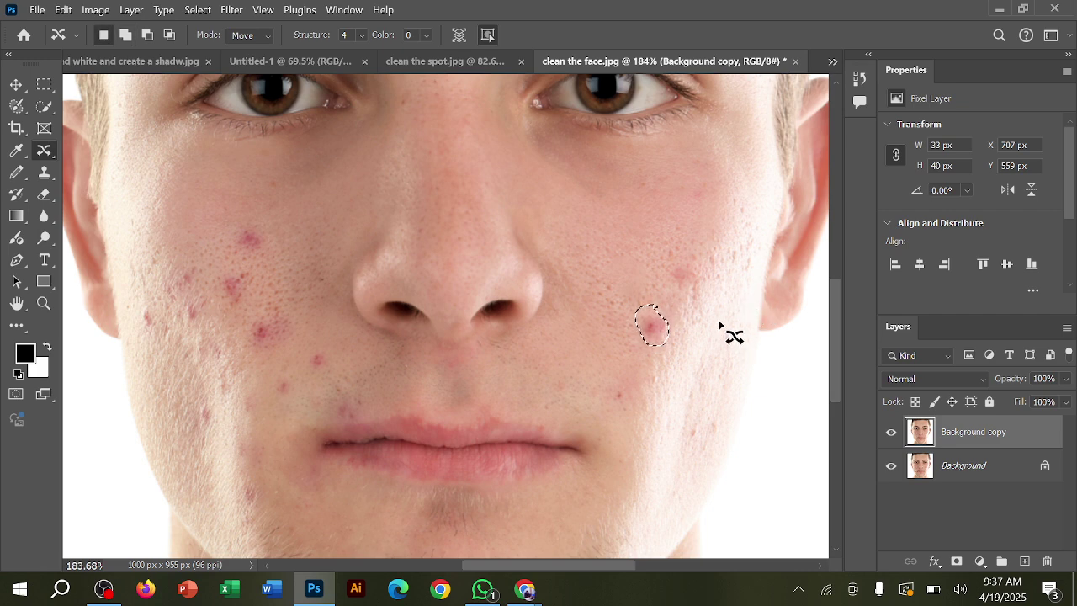
{"action": "key", "text": "shift"}
{"action": "key", "text": "shift+F5"}
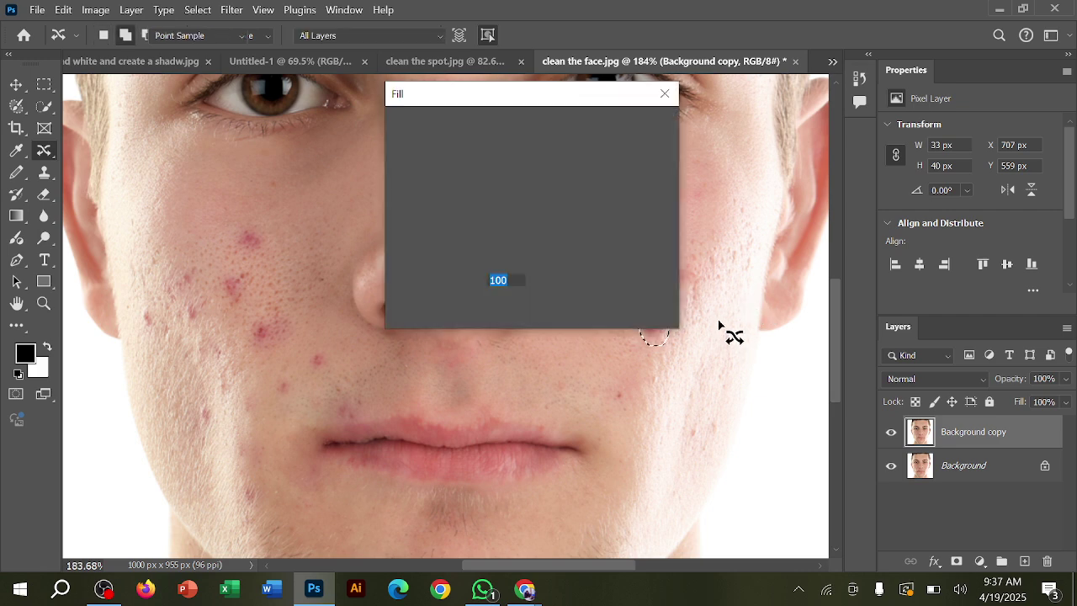
{"action": "left_click", "coordinate": [645, 126]}
{"action": "key", "text": "j"}
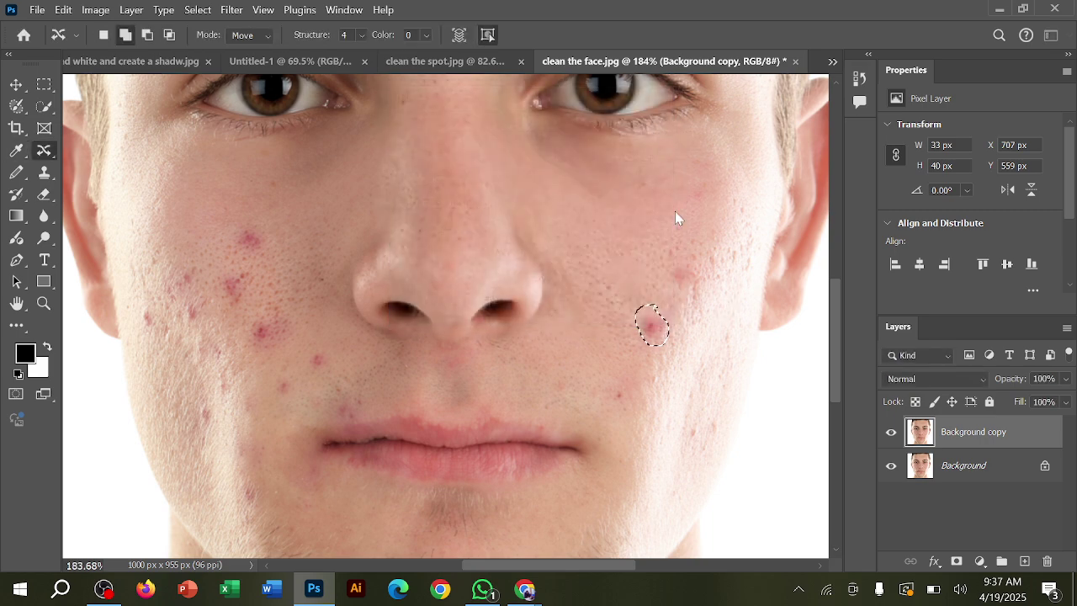
{"action": "key", "text": "ctrl+d"}
Outline the red spot on the jawline right of the chin, about 30 by 43 px, fill it with Content-Aware, and deselect
{"action": "scroll", "coordinate": [703, 290], "scroll_direction": "down", "scroll_amount": 5}
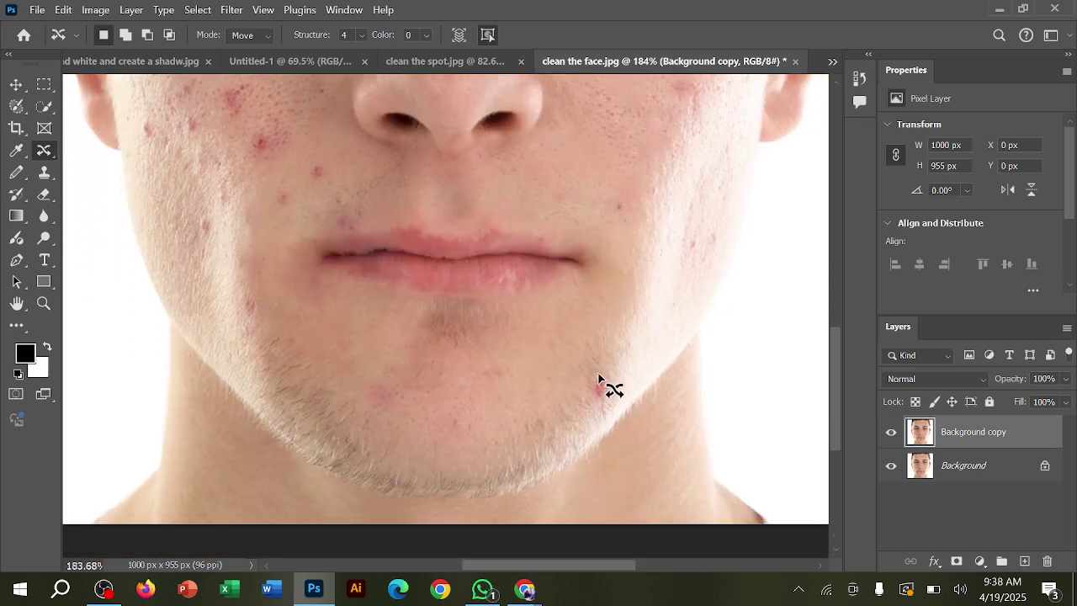
{"action": "mouse_move", "coordinate": [596, 361]}
{"action": "left_mouse_down"}
{"action": "mouse_move", "coordinate": [590, 392]}
{"action": "mouse_move", "coordinate": [601, 407]}
{"action": "mouse_move", "coordinate": [620, 380]}
{"action": "left_mouse_up"}
{"action": "key", "text": "shift"}
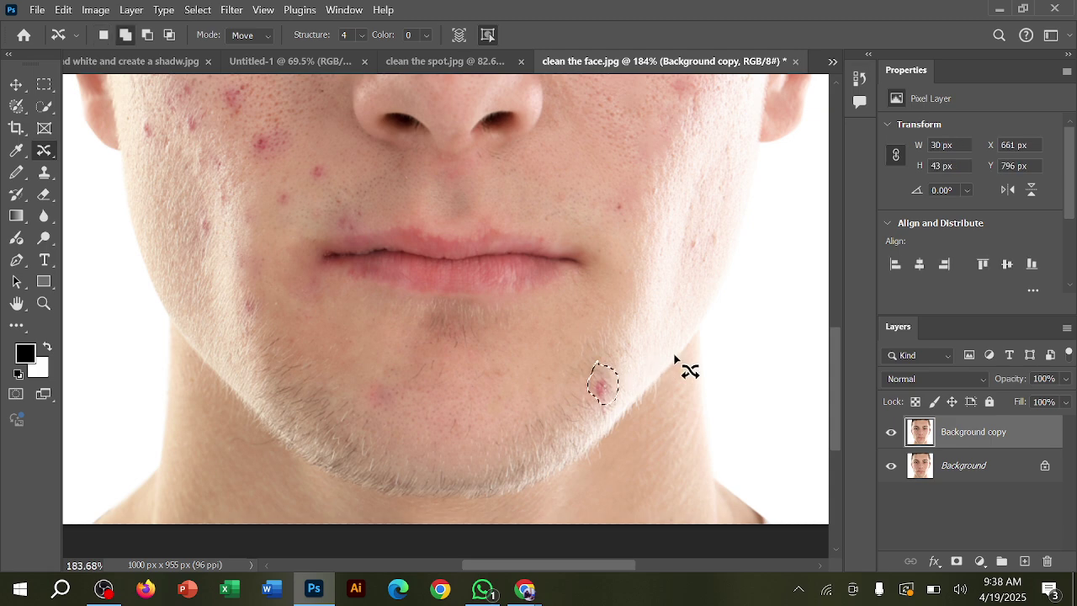
{"action": "key", "text": "shift+BackSpace"}
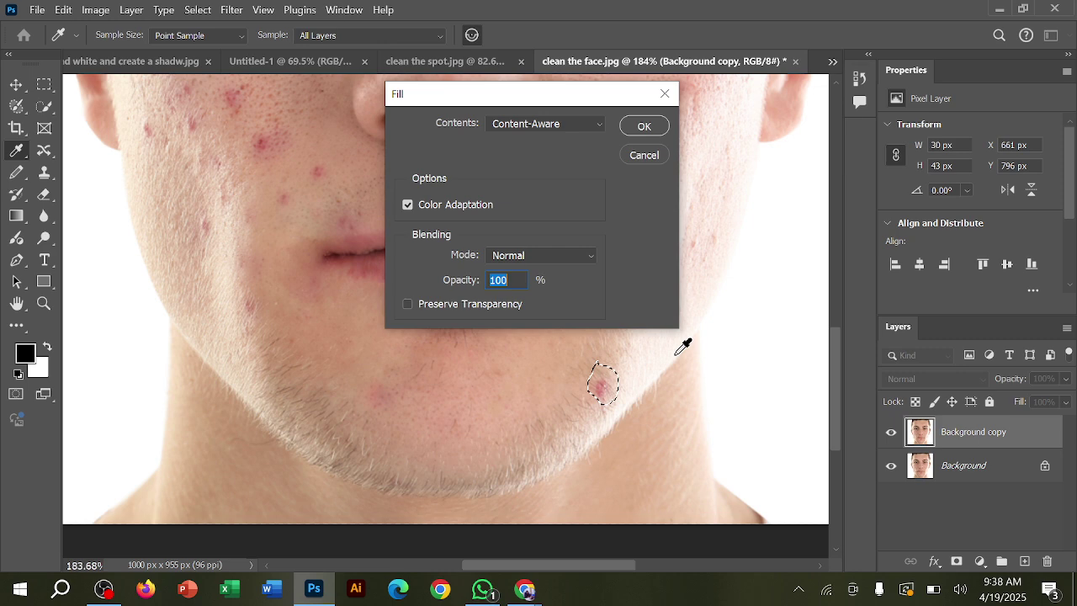
{"action": "key", "text": "Return"}
{"action": "scroll", "coordinate": [539, 367], "scroll_direction": "up", "scroll_amount": 4}
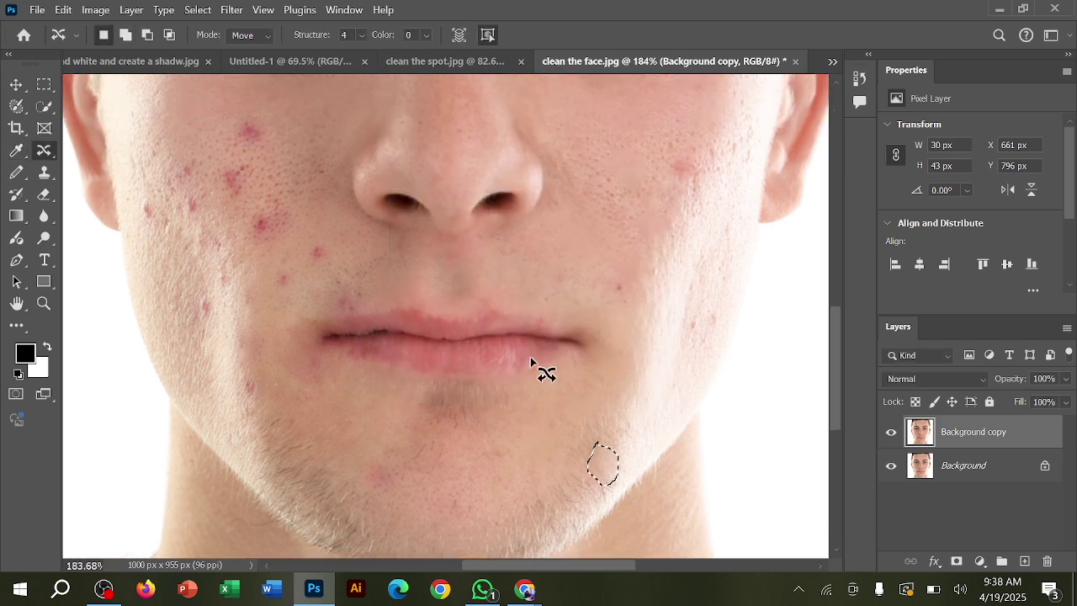
{"action": "scroll", "coordinate": [532, 364], "scroll_direction": "down", "scroll_amount": 4}
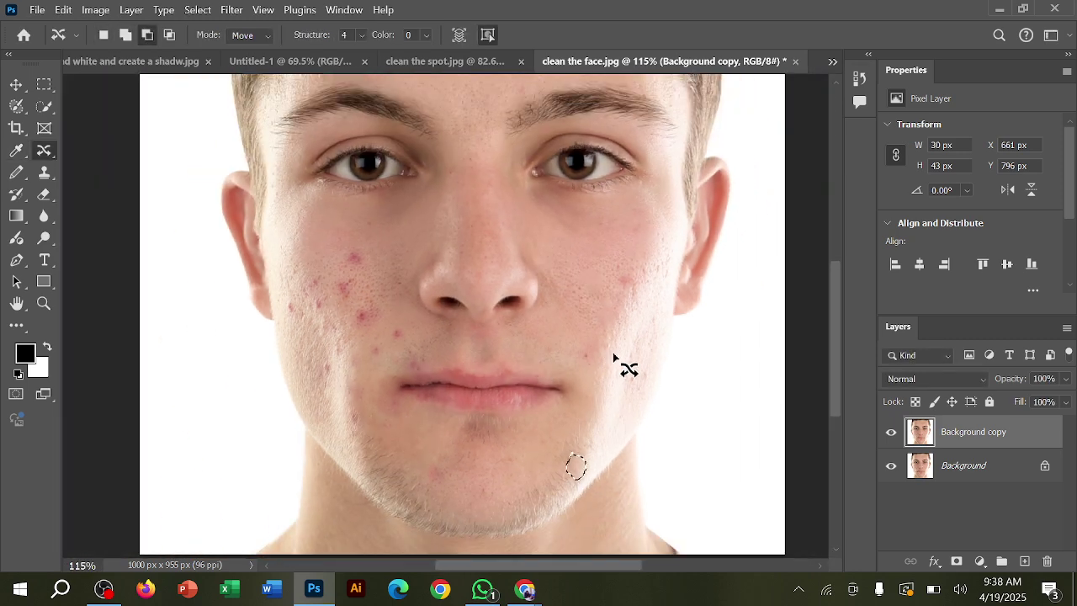
{"action": "key", "text": "ctrl+d"}
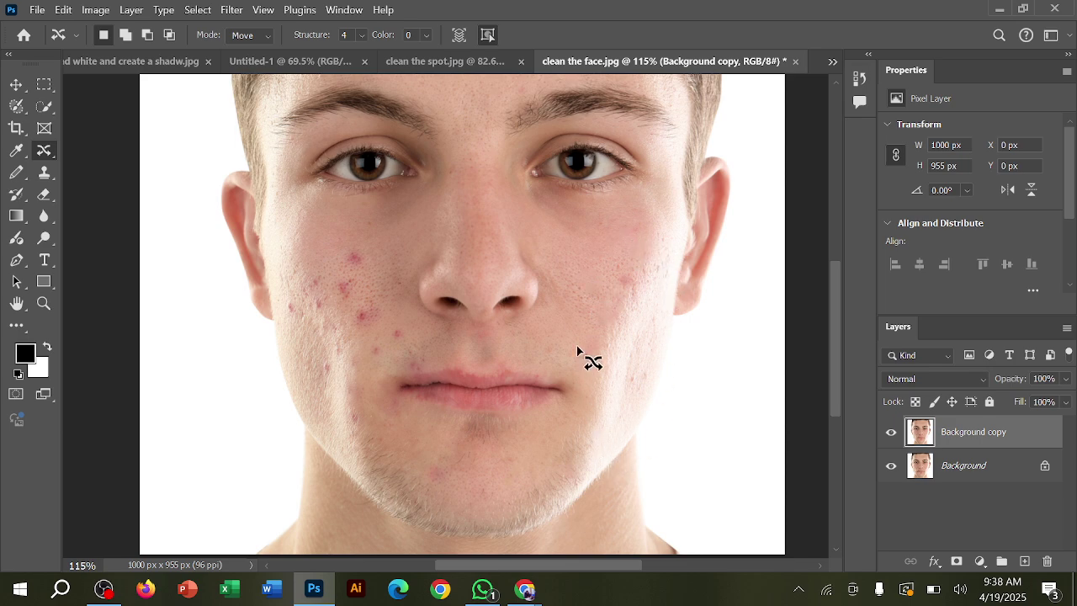
Outline the faint outer-cheek spot right of the nose, about 27 by 26 px, fill it with Content-Aware, and deselect
{"action": "scroll", "coordinate": [638, 284], "scroll_direction": "up", "scroll_amount": 1}
{"action": "scroll", "coordinate": [638, 284], "scroll_direction": "up", "scroll_amount": 3}
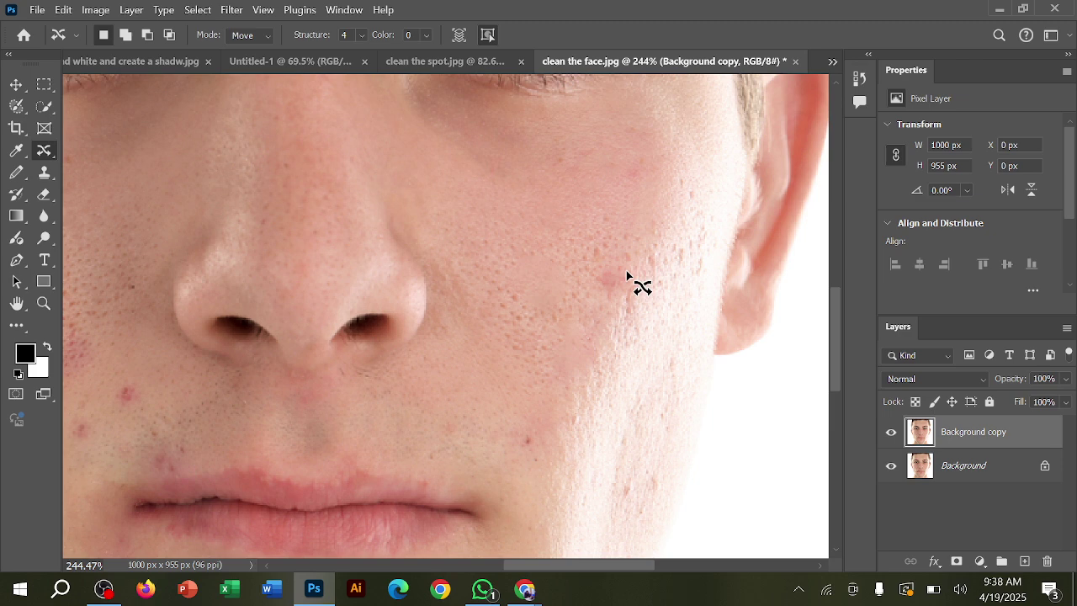
{"action": "mouse_move", "coordinate": [615, 268]}
{"action": "left_mouse_down"}
{"action": "mouse_move", "coordinate": [601, 286]}
{"action": "mouse_move", "coordinate": [620, 305]}
{"action": "mouse_move", "coordinate": [632, 294]}
{"action": "mouse_move", "coordinate": [615, 275]}
{"action": "left_mouse_up"}
{"action": "key", "text": "shift"}
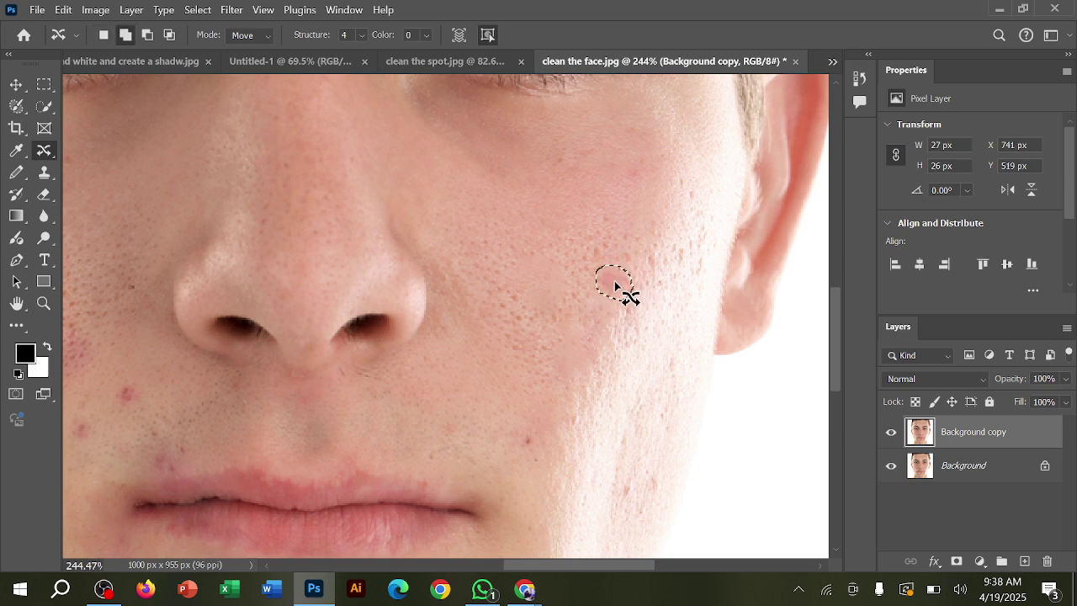
{"action": "key", "text": "shift+F5"}
{"action": "key", "text": "Return"}
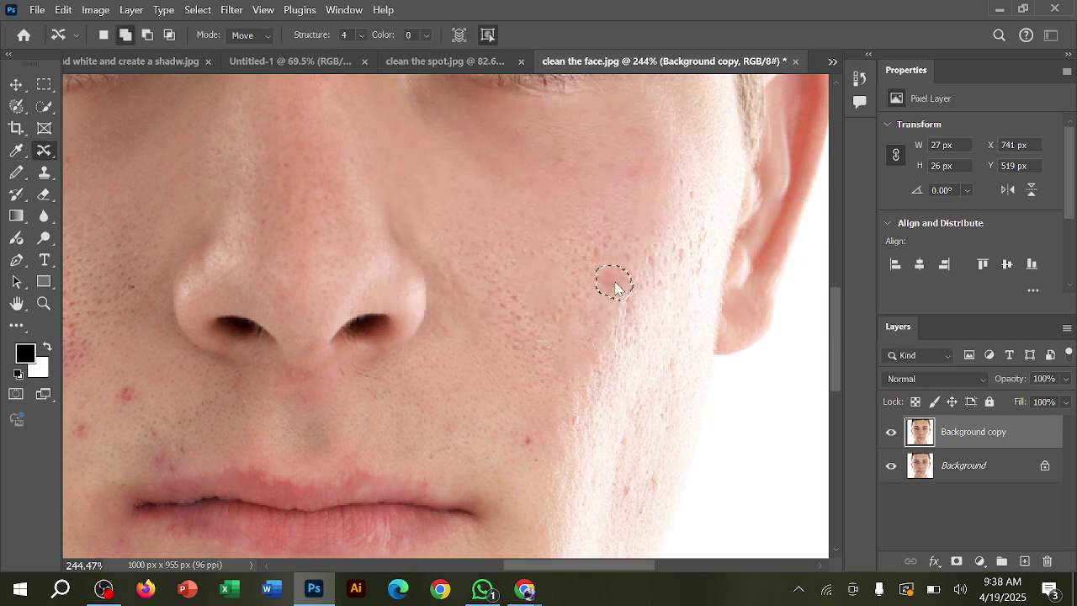
{"action": "key", "text": "ctrl+d"}
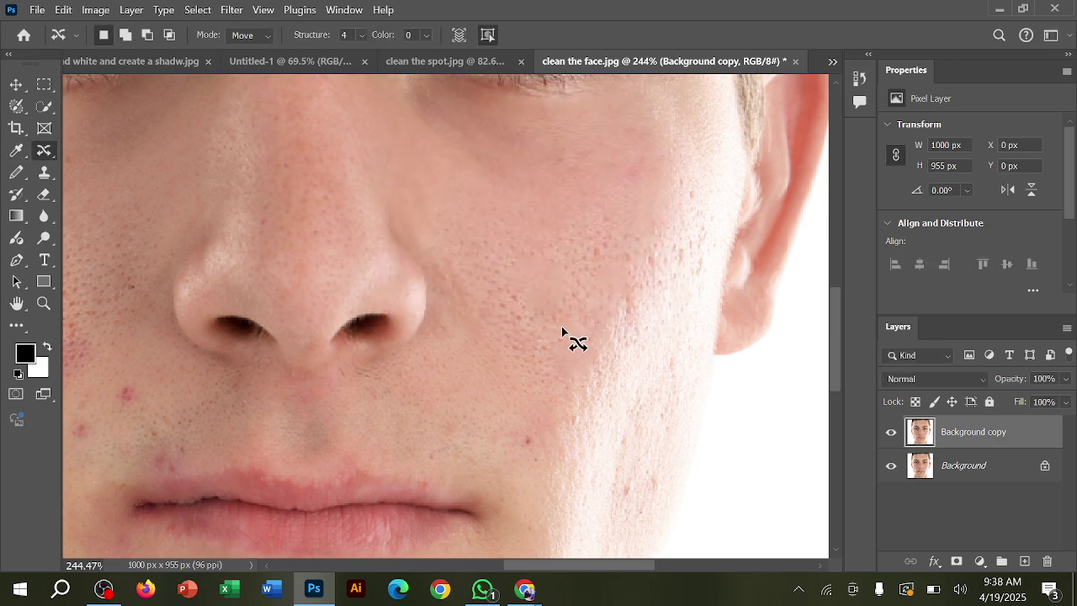
{"action": "scroll", "coordinate": [565, 330], "scroll_direction": "down", "scroll_amount": 2}
{"action": "scroll", "coordinate": [565, 329], "scroll_direction": "down", "scroll_amount": 3}
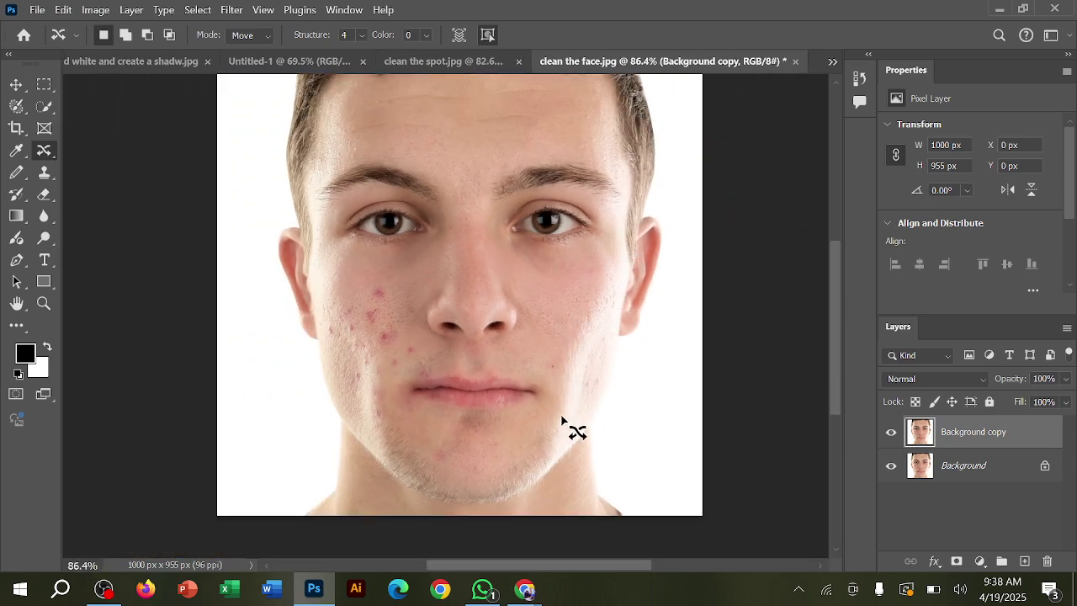
Switch to Chrome and check the Google Meet call and its raised-hand notification
{"action": "mouse_move", "coordinate": [521, 589]}
{"action": "left_click", "coordinate": [485, 524]}
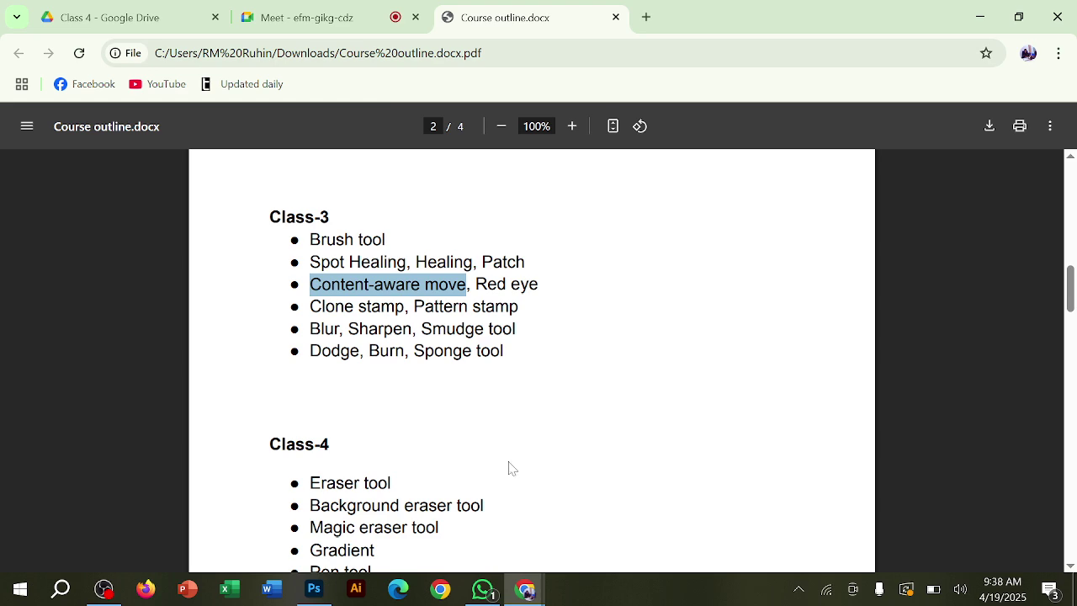
{"action": "left_click", "coordinate": [288, 8]}
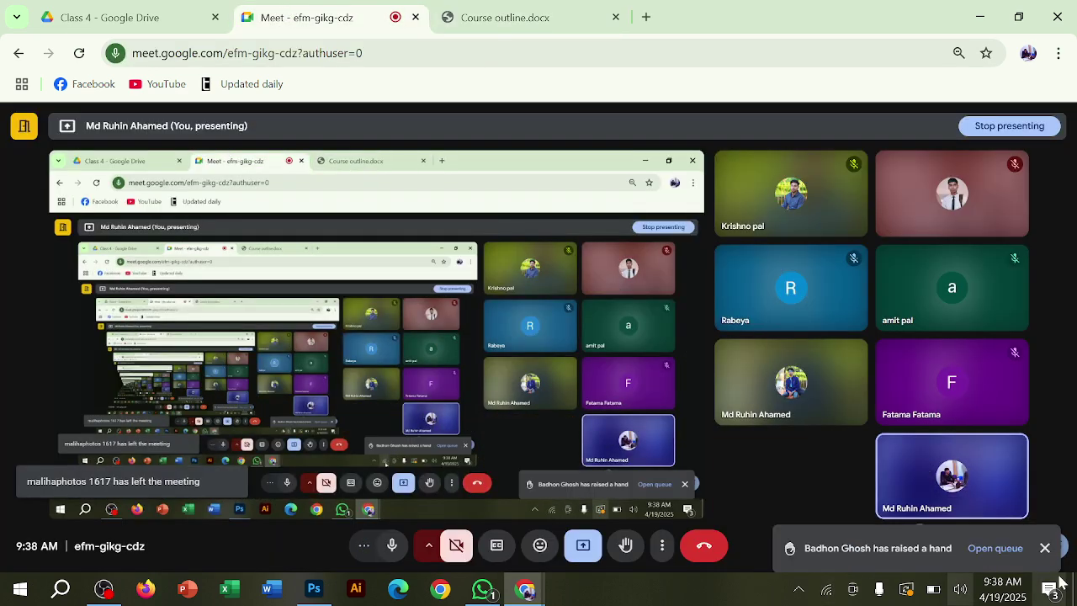
{"action": "left_click", "coordinate": [1046, 495]}
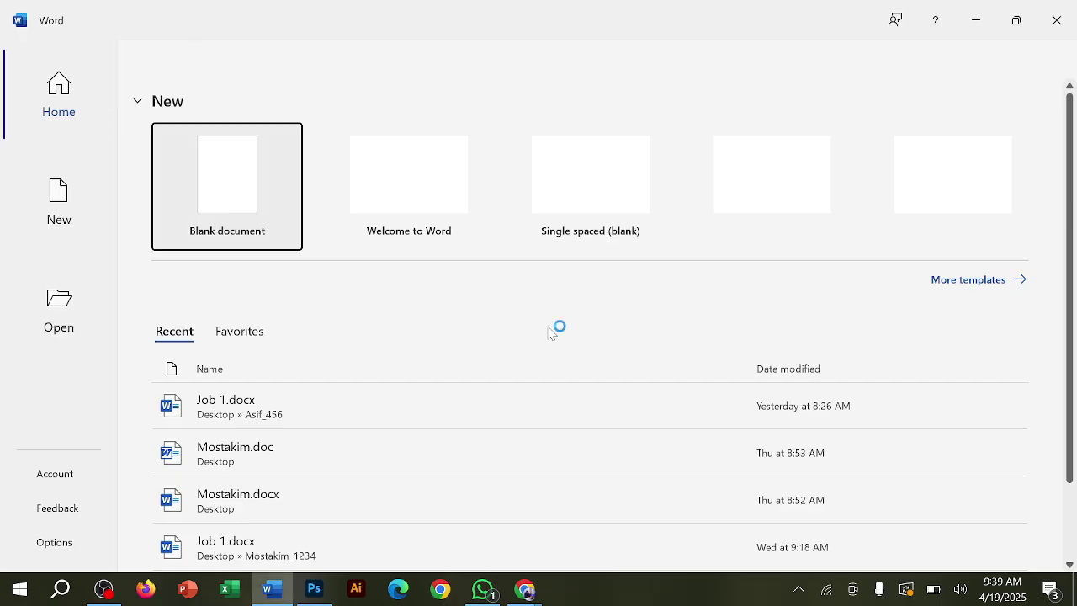
Create a new blank document in Word
{"action": "left_click", "coordinate": [204, 207]}
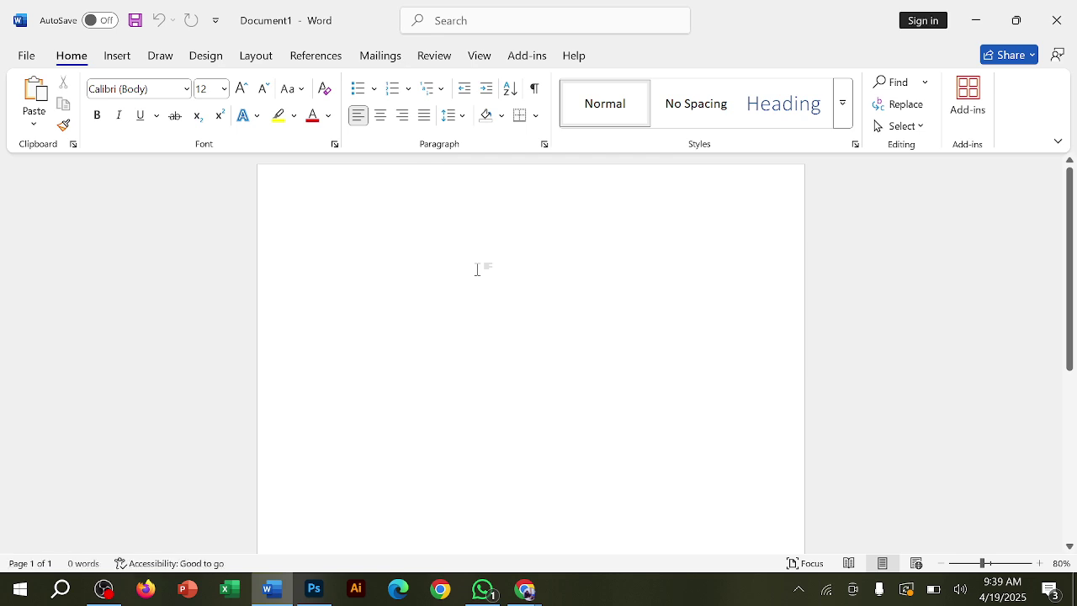
Write the shortcut note "SHIFT + f5" in the blank document
{"action": "type", "text": "SHIFT"}
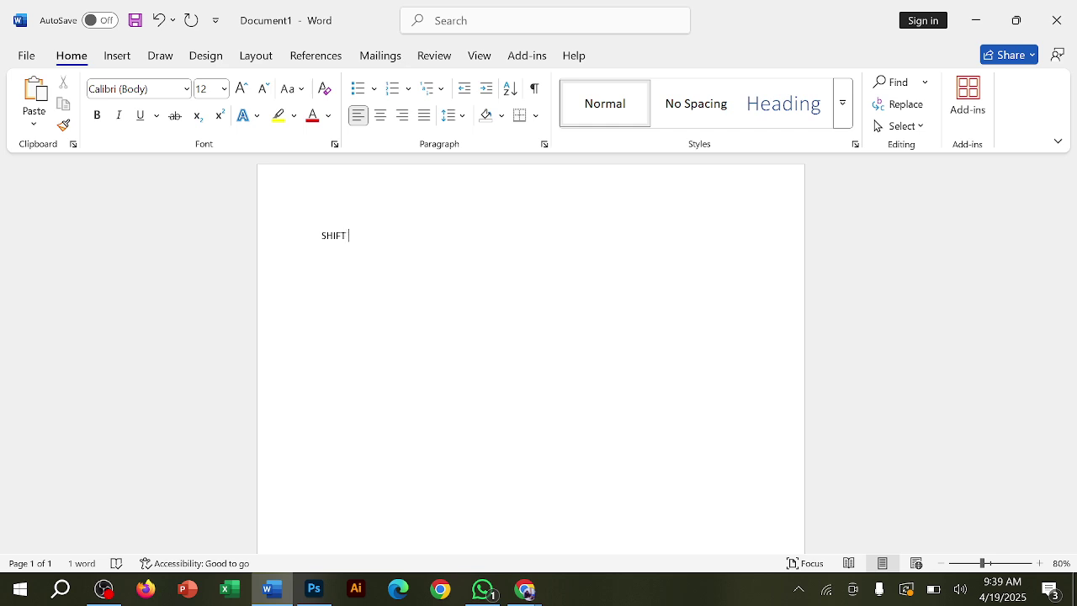
{"action": "type", "text": "+"}
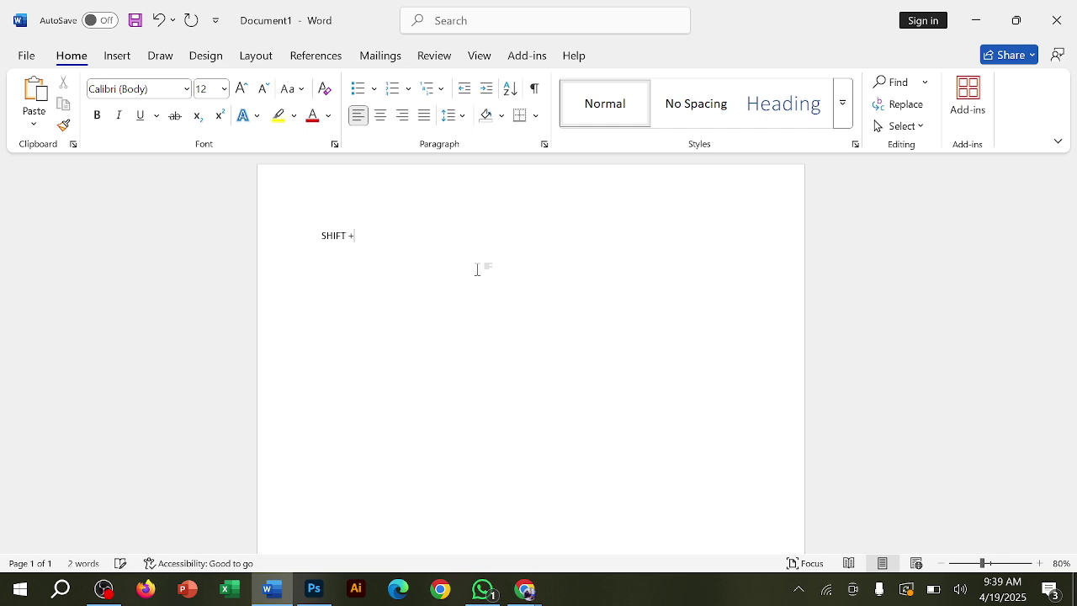
{"action": "type", "text": " F5"}
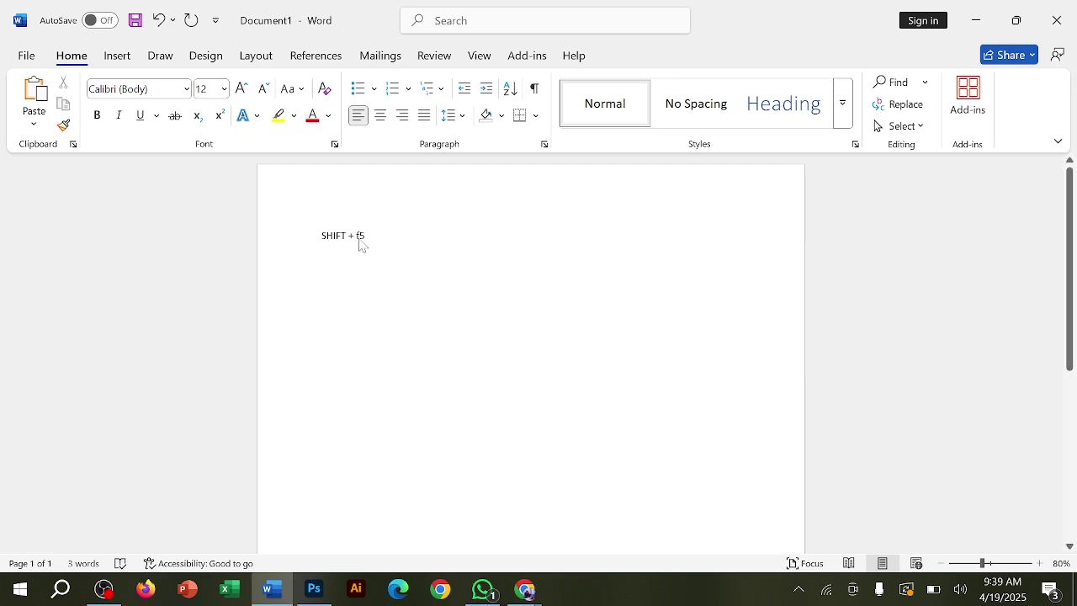
Enlarge the "SHIFT + f5" text to 90 pt, then clear its selection
{"action": "left_click_drag", "start_coordinate": [362, 245], "coordinate": [322, 240]}
{"action": "left_click", "coordinate": [243, 89]}
{"action": "left_click", "coordinate": [242, 89]}
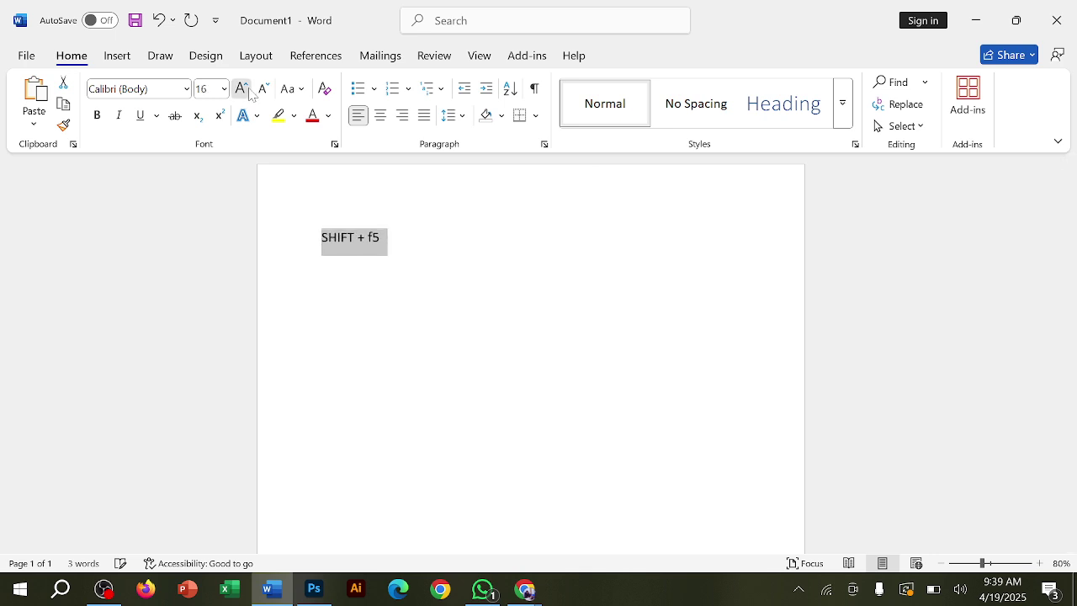
{"action": "triple_click", "coordinate": [242, 89]}
{"action": "triple_click", "coordinate": [242, 90]}
{"action": "triple_click", "coordinate": [242, 90]}
{"action": "left_click", "coordinate": [242, 89]}
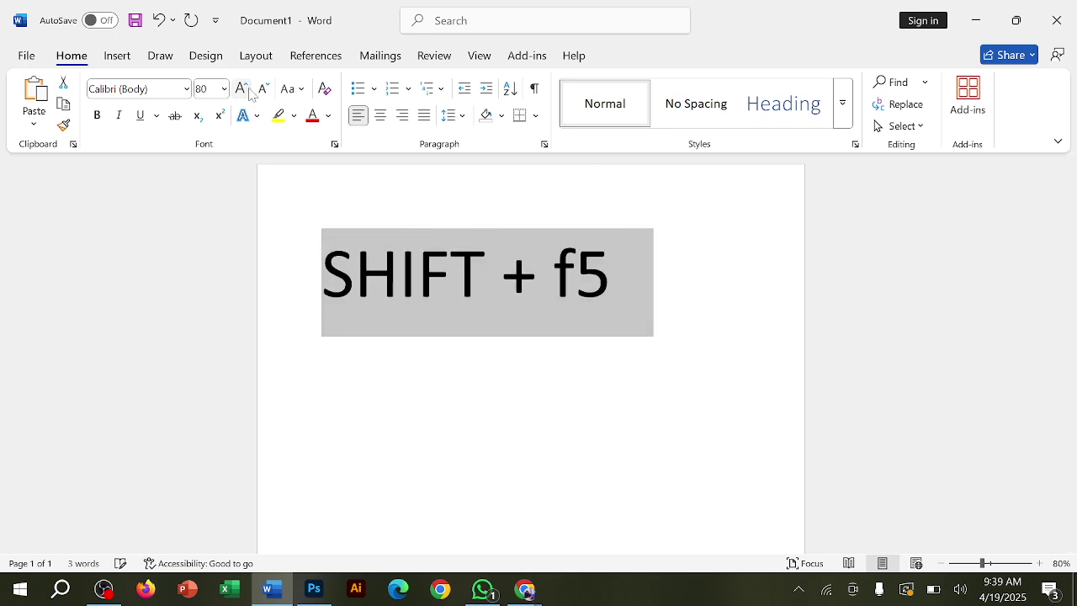
{"action": "key", "text": "ctrl+shift+period"}
{"action": "key", "text": "Right"}
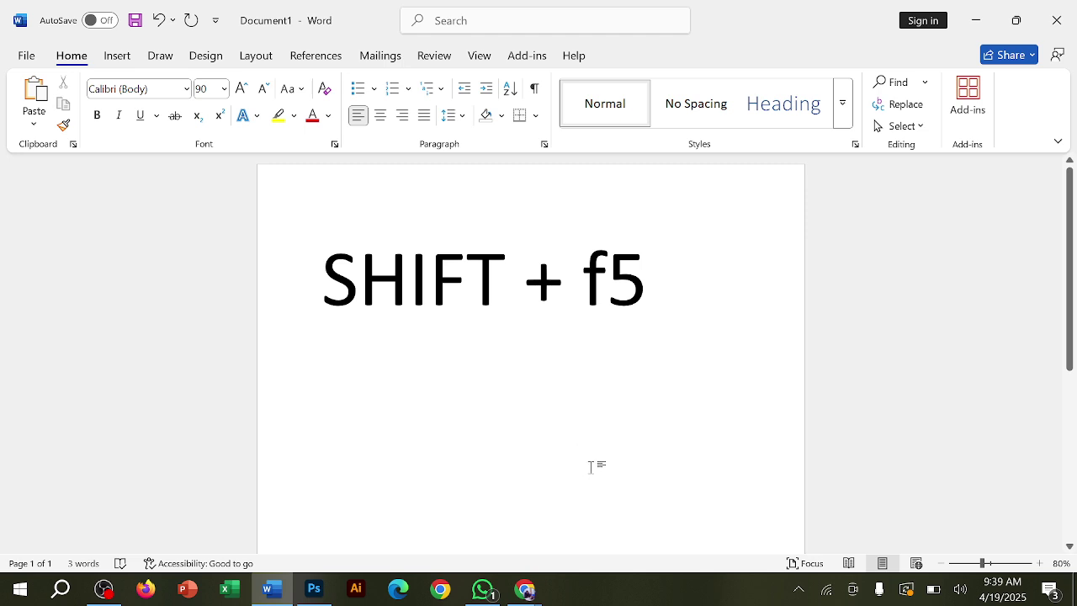
{"action": "key", "text": "ctrl+a"}
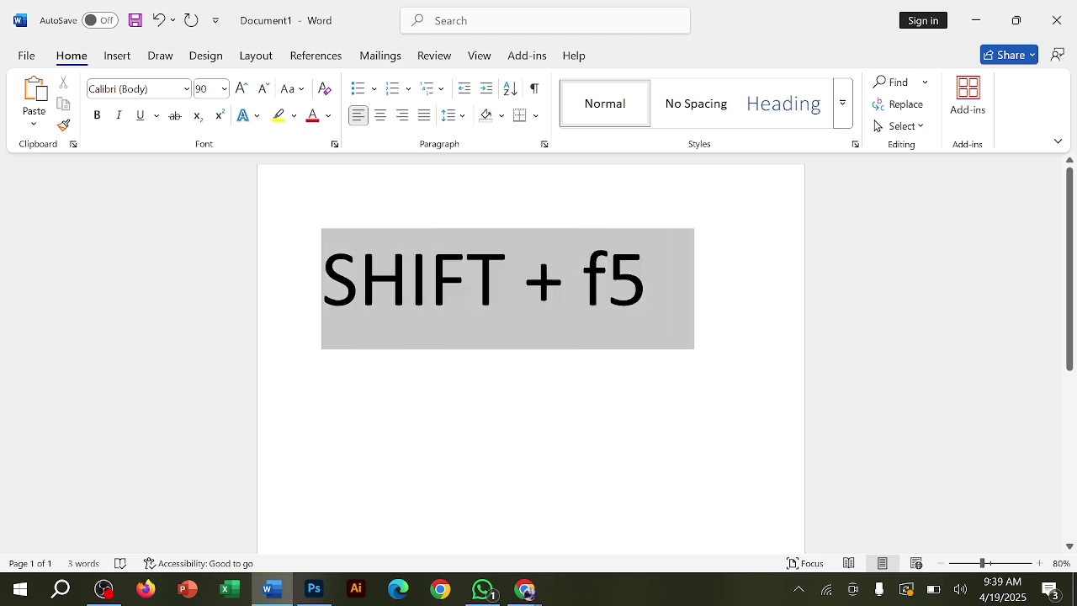
{"action": "left_click", "coordinate": [521, 322]}
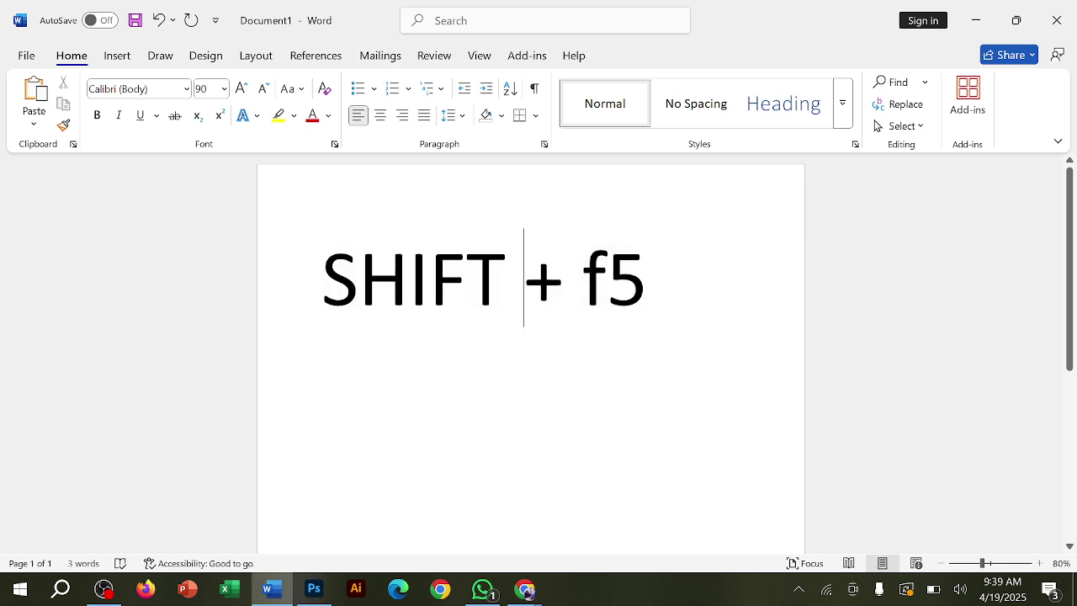
Switch to Photoshop, outline the dark spot above the mouth's right corner, about 21 by 14 px, fill it with Content-Aware, and deselect
{"action": "left_click", "coordinate": [977, 21]}
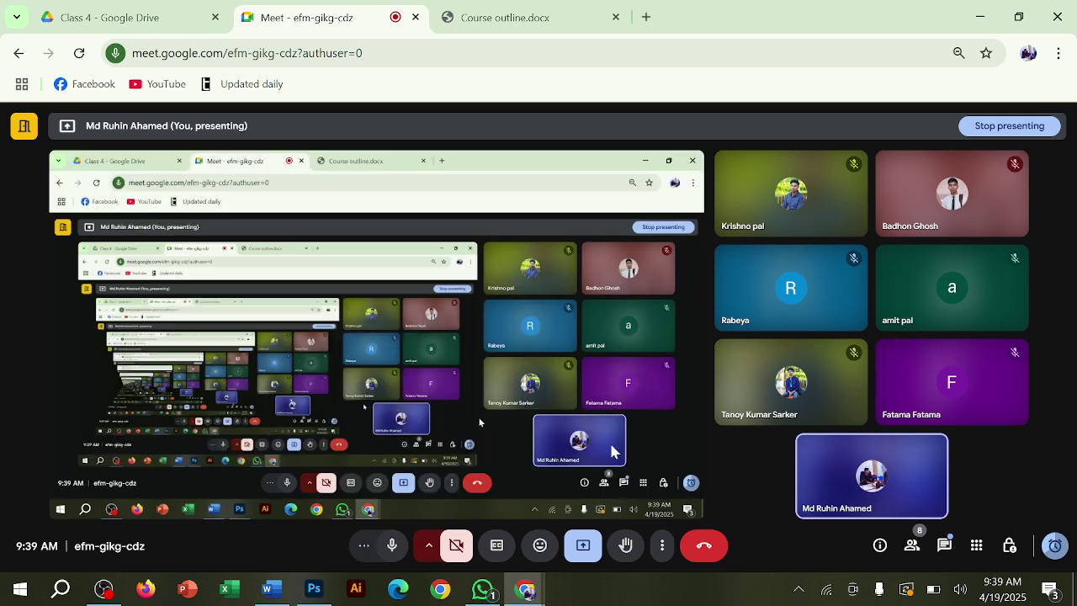
{"action": "left_click", "coordinate": [317, 591]}
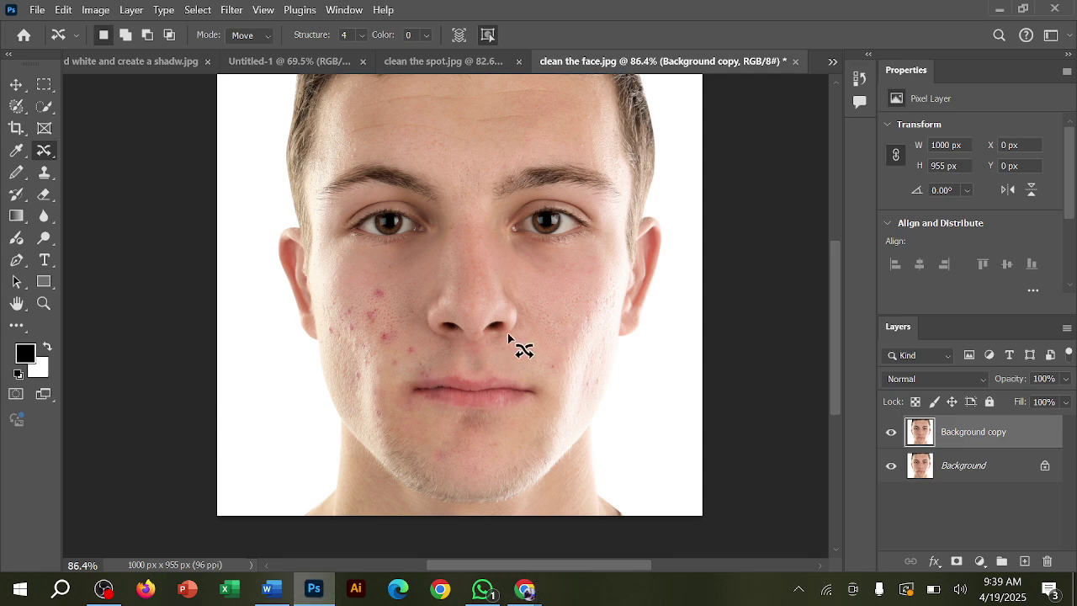
{"action": "scroll", "coordinate": [565, 407], "scroll_direction": "up", "scroll_amount": 1}
{"action": "scroll", "coordinate": [565, 406], "scroll_direction": "up", "scroll_amount": 12}
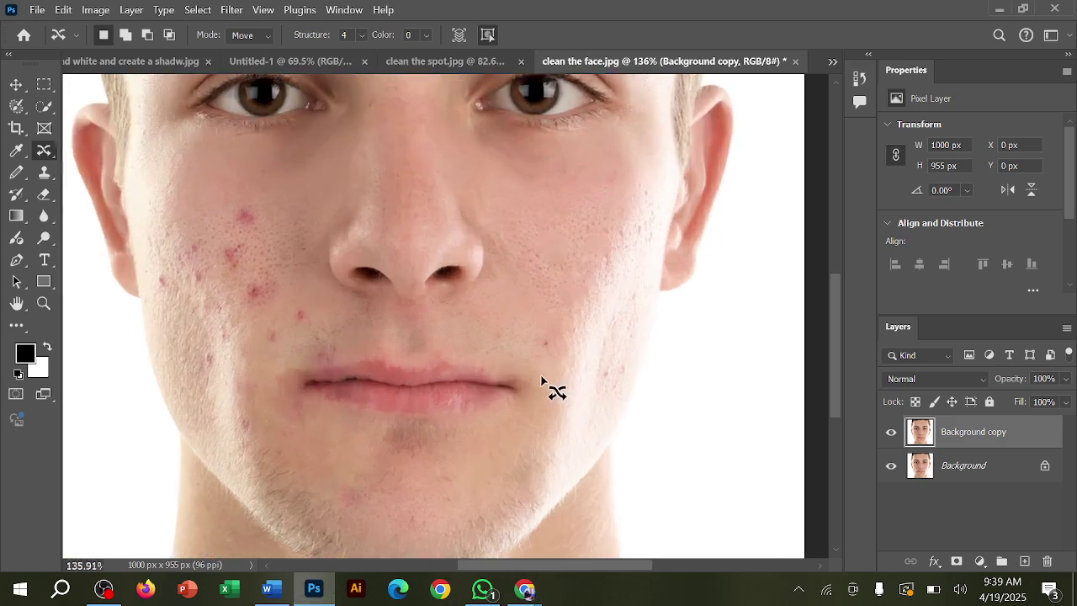
{"action": "scroll", "coordinate": [548, 351], "scroll_direction": "up", "scroll_amount": 2}
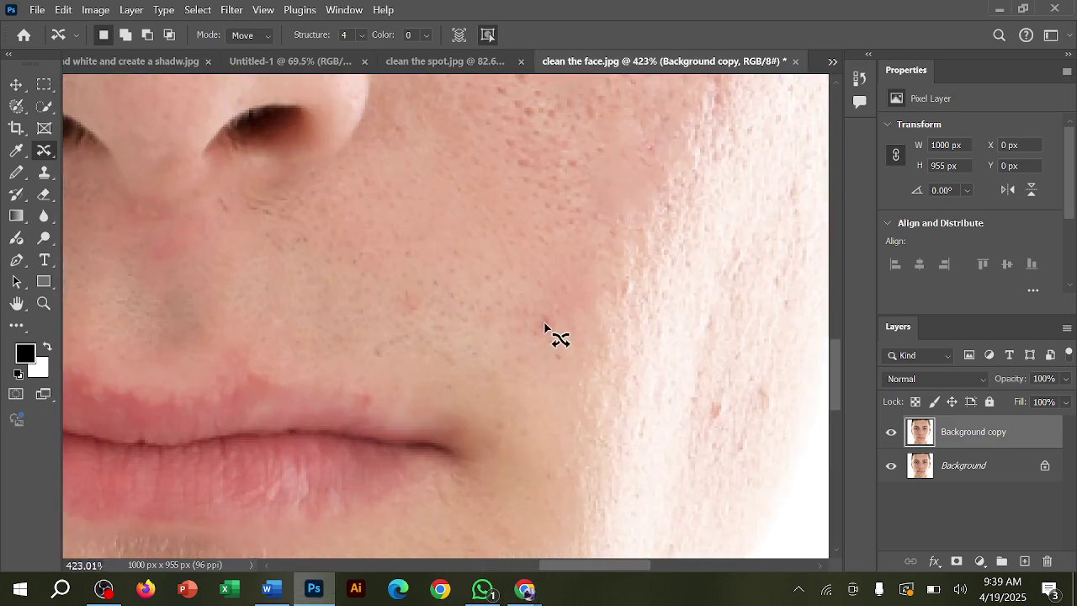
{"action": "mouse_move", "coordinate": [546, 313]}
{"action": "left_mouse_down"}
{"action": "mouse_move", "coordinate": [521, 328]}
{"action": "mouse_move", "coordinate": [559, 343]}
{"action": "mouse_move", "coordinate": [571, 318]}
{"action": "left_mouse_up"}
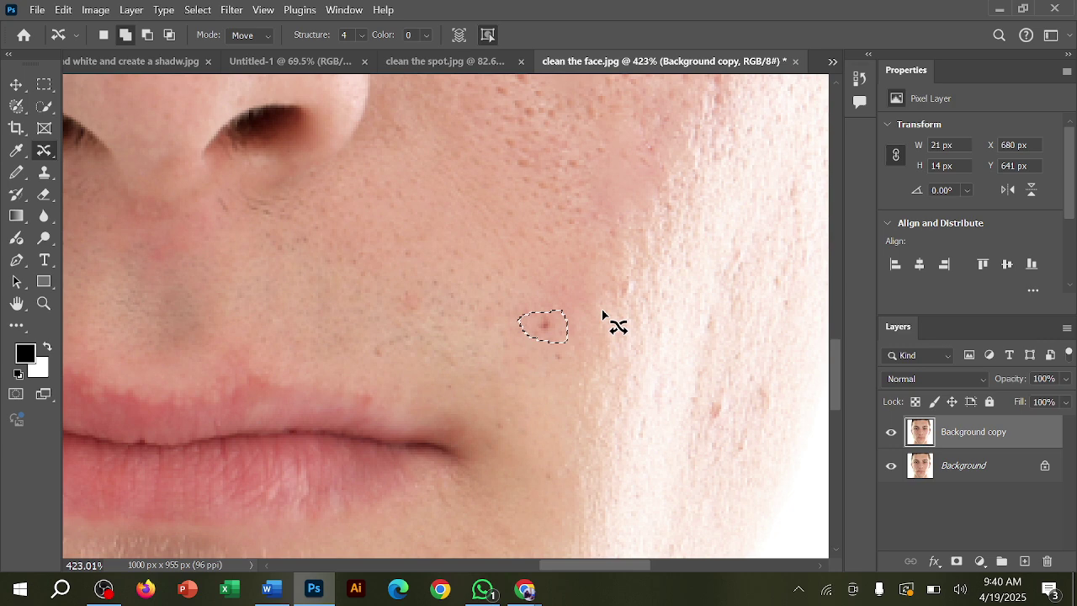
{"action": "key", "text": "shift+F5"}
{"action": "key", "text": "Return"}
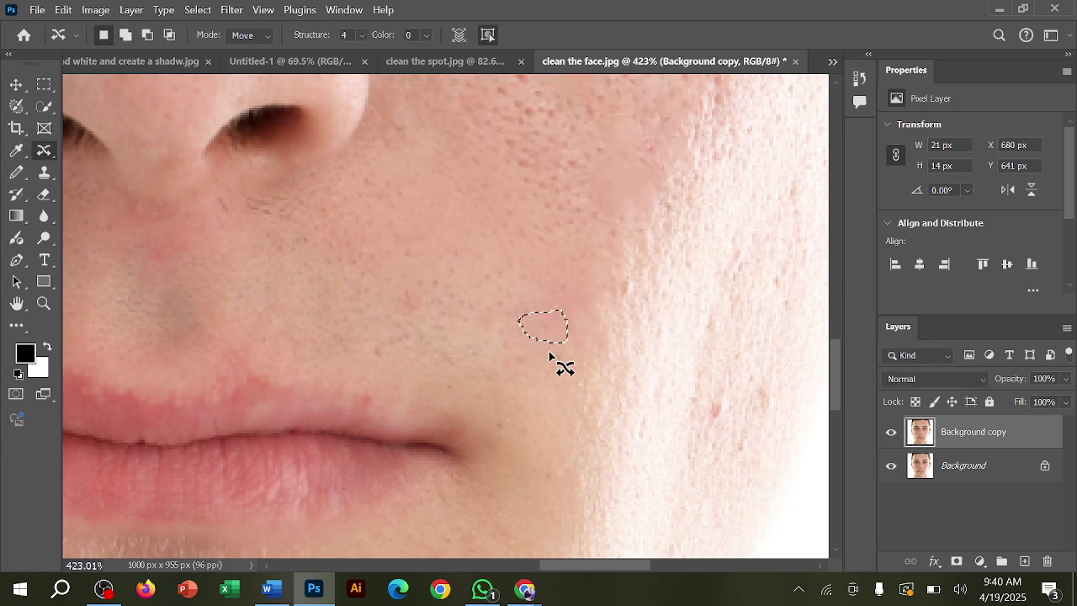
{"action": "scroll", "coordinate": [553, 358], "scroll_direction": "down", "scroll_amount": 5}
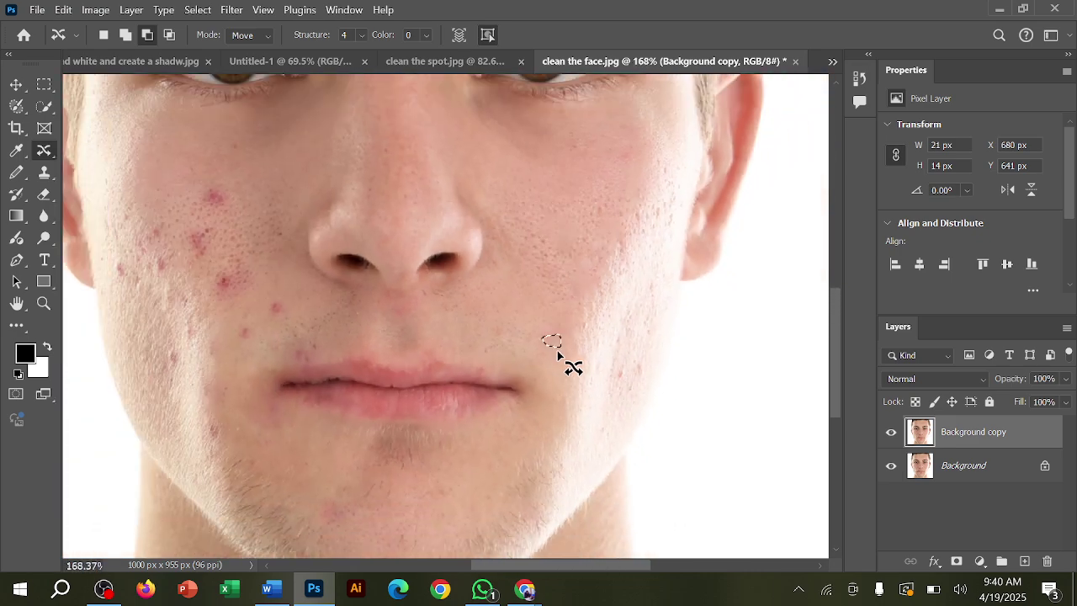
{"action": "scroll", "coordinate": [557, 355], "scroll_direction": "down", "scroll_amount": 2}
{"action": "key", "text": "ctrl+d"}
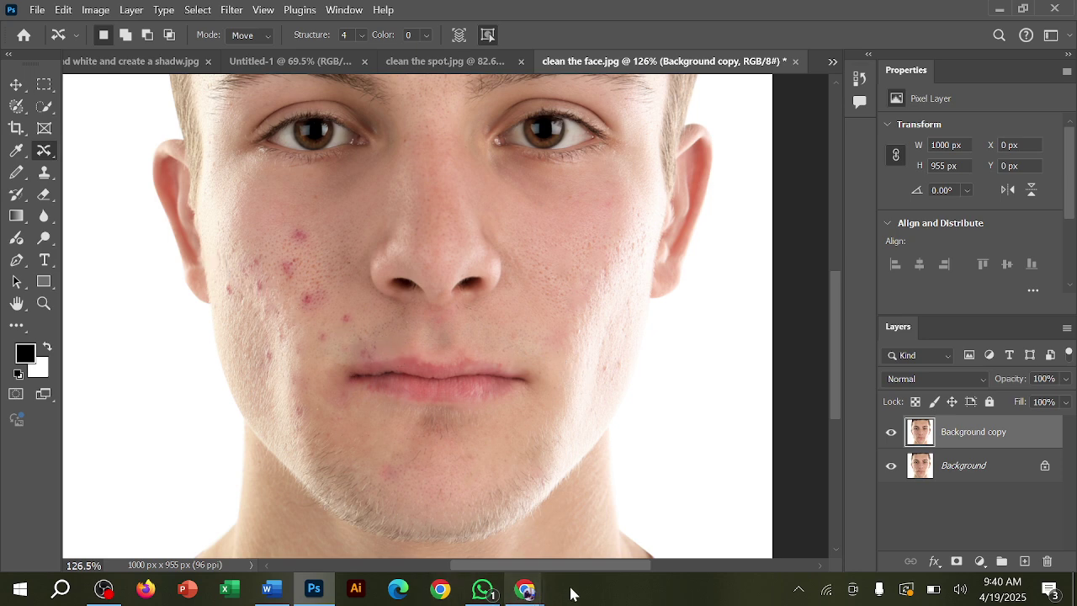
Outline the uppermost red spot on the cheek left of the nose, about 37 by 28 px, and fill it with Content-Aware
{"action": "mouse_move", "coordinate": [529, 595]}
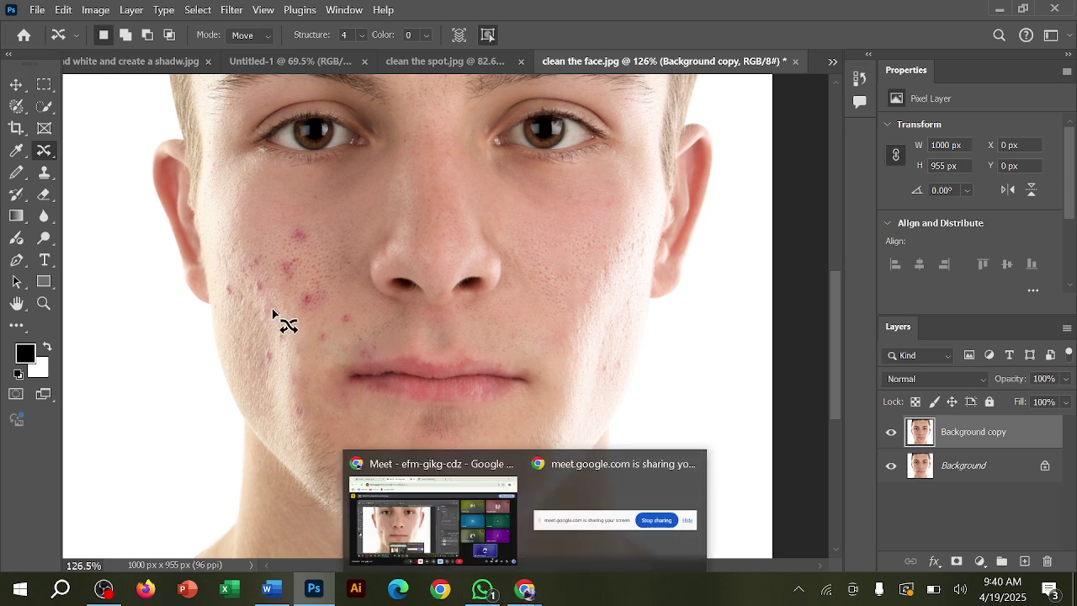
{"action": "scroll", "coordinate": [283, 293], "scroll_direction": "up", "scroll_amount": 3}
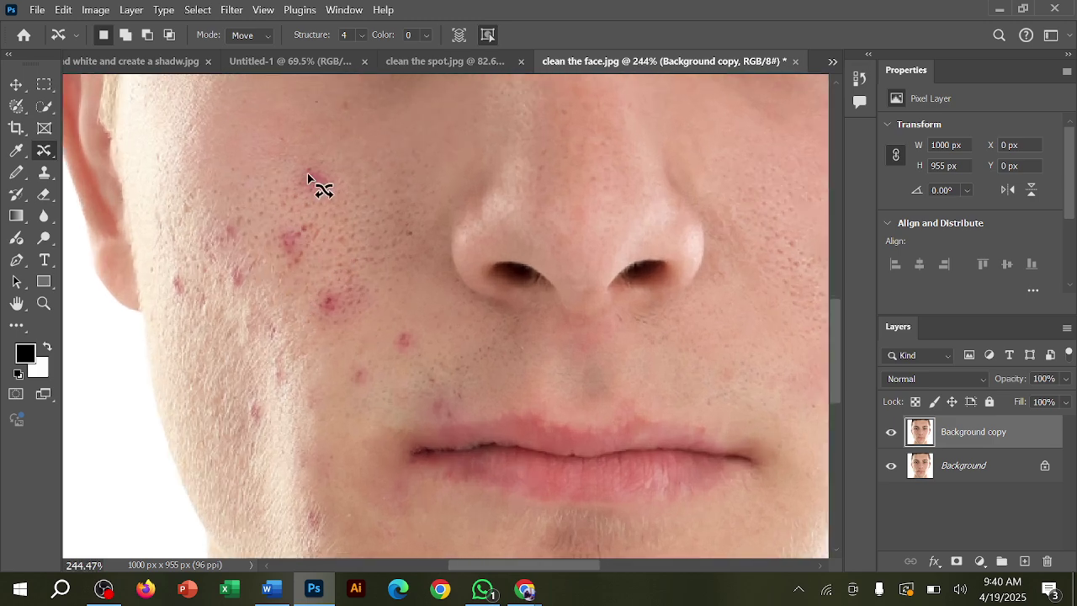
{"action": "mouse_move", "coordinate": [299, 165]}
{"action": "left_mouse_down"}
{"action": "mouse_move", "coordinate": [299, 193]}
{"action": "mouse_move", "coordinate": [330, 197]}
{"action": "mouse_move", "coordinate": [317, 167]}
{"action": "mouse_move", "coordinate": [299, 168]}
{"action": "left_mouse_up"}
{"action": "key", "text": "shift+BackSpace"}
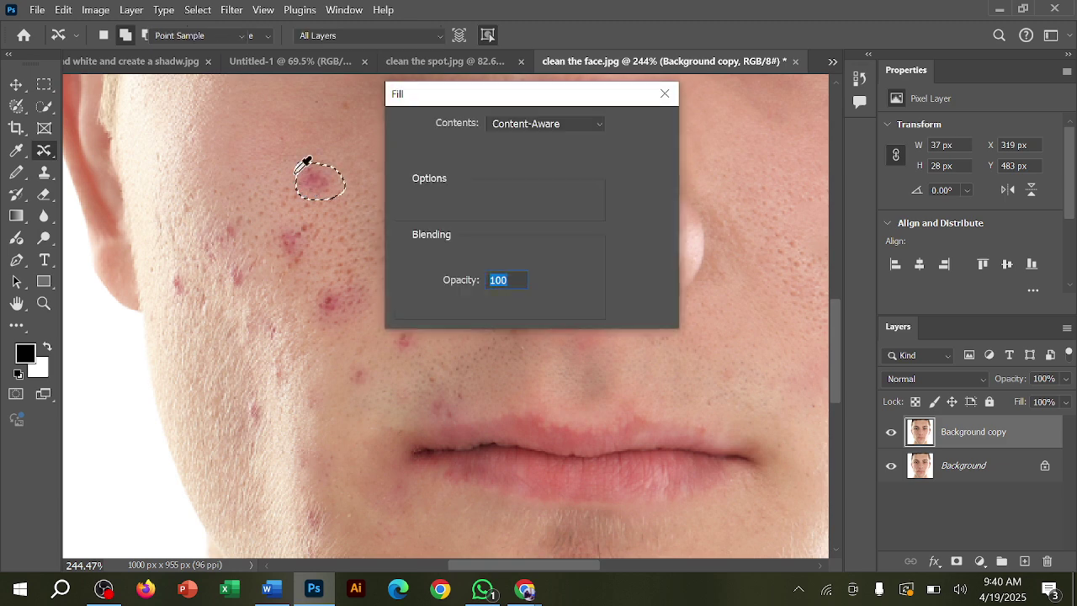
{"action": "key", "text": "Return"}
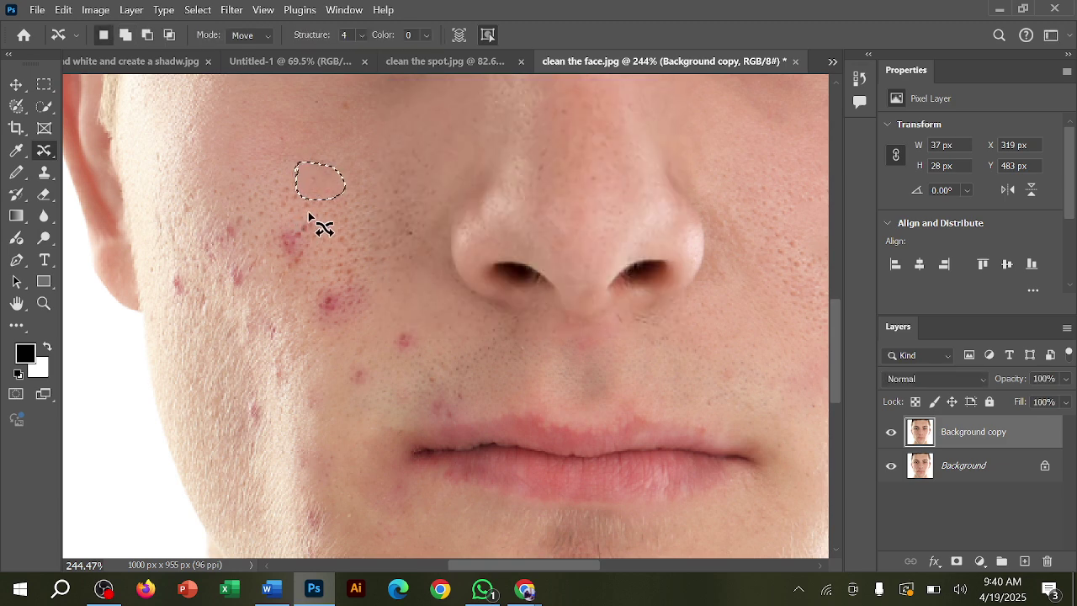
Outline and fill with Content-Aware the two larger red mid-cheek spots left of the nose, about 36 by 49 px and 38 by 44 px
{"action": "mouse_move", "coordinate": [306, 206]}
{"action": "left_mouse_down"}
{"action": "mouse_move", "coordinate": [278, 230]}
{"action": "mouse_move", "coordinate": [323, 258]}
{"action": "mouse_move", "coordinate": [324, 220]}
{"action": "left_mouse_up"}
{"action": "key", "text": "shift+BackSpace"}
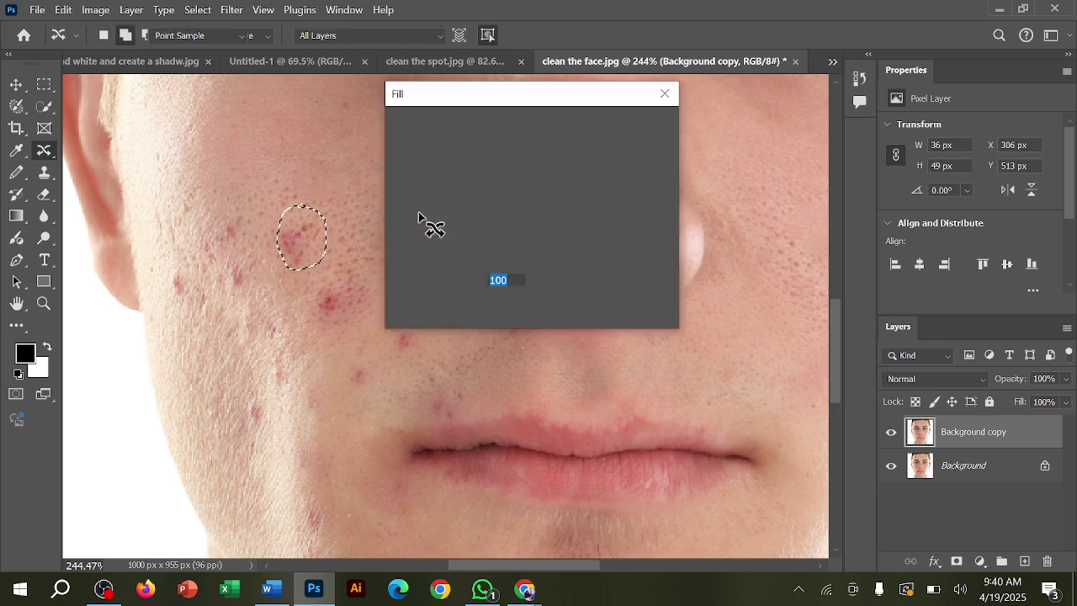
{"action": "key", "text": "Return"}
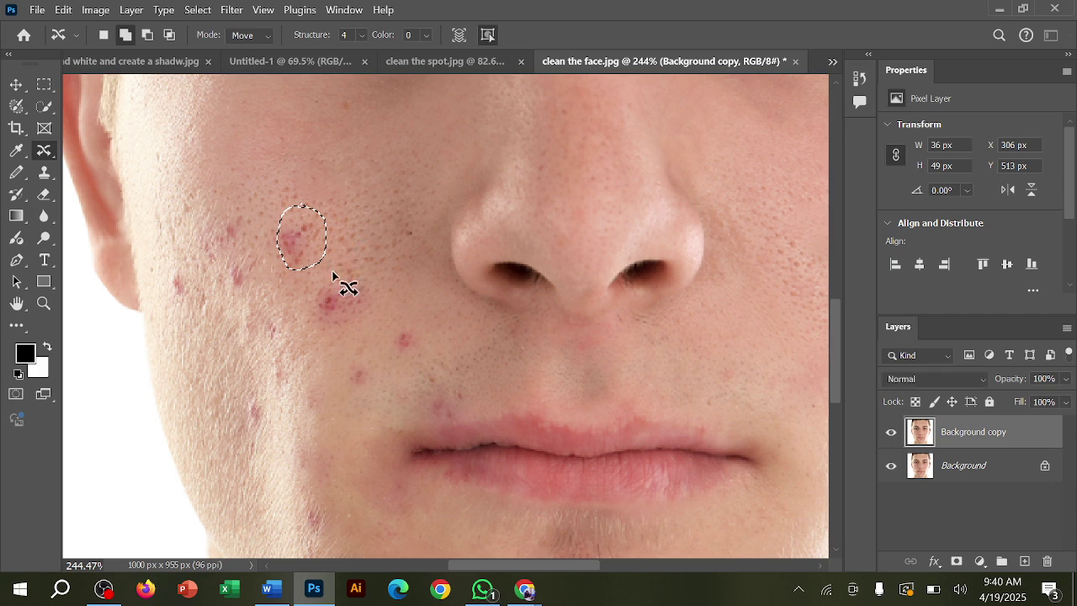
{"action": "mouse_move", "coordinate": [338, 271]}
{"action": "left_mouse_down"}
{"action": "mouse_move", "coordinate": [307, 275]}
{"action": "mouse_move", "coordinate": [308, 301]}
{"action": "mouse_move", "coordinate": [348, 322]}
{"action": "mouse_move", "coordinate": [354, 309]}
{"action": "mouse_move", "coordinate": [337, 269]}
{"action": "left_mouse_up"}
{"action": "key", "text": "shift+BackSpace"}
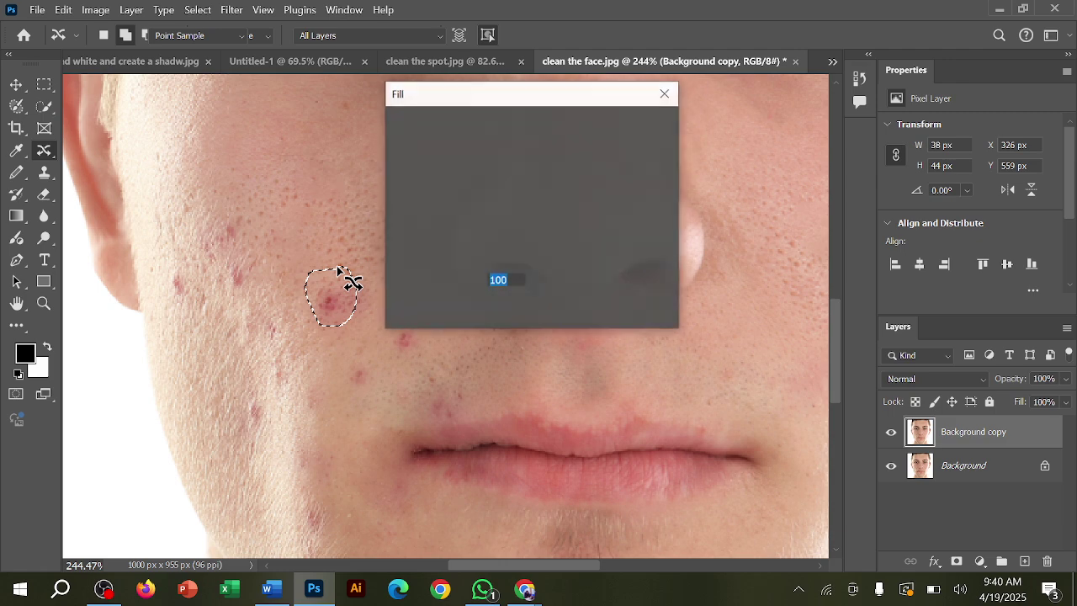
{"action": "key", "text": "Return"}
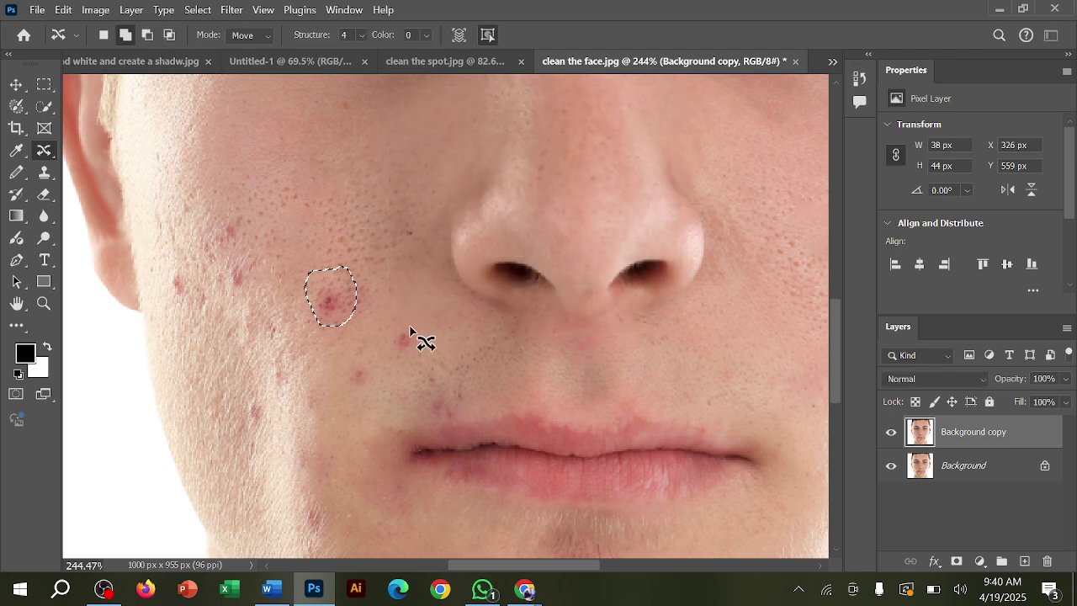
Outline and fill with Content-Aware the two small spots above the mouth's left corner, about 26 by 24 px and 26 by 27 px
{"action": "mouse_move", "coordinate": [406, 324]}
{"action": "left_mouse_down"}
{"action": "mouse_move", "coordinate": [391, 346]}
{"action": "mouse_move", "coordinate": [419, 353]}
{"action": "mouse_move", "coordinate": [415, 325]}
{"action": "left_mouse_up"}
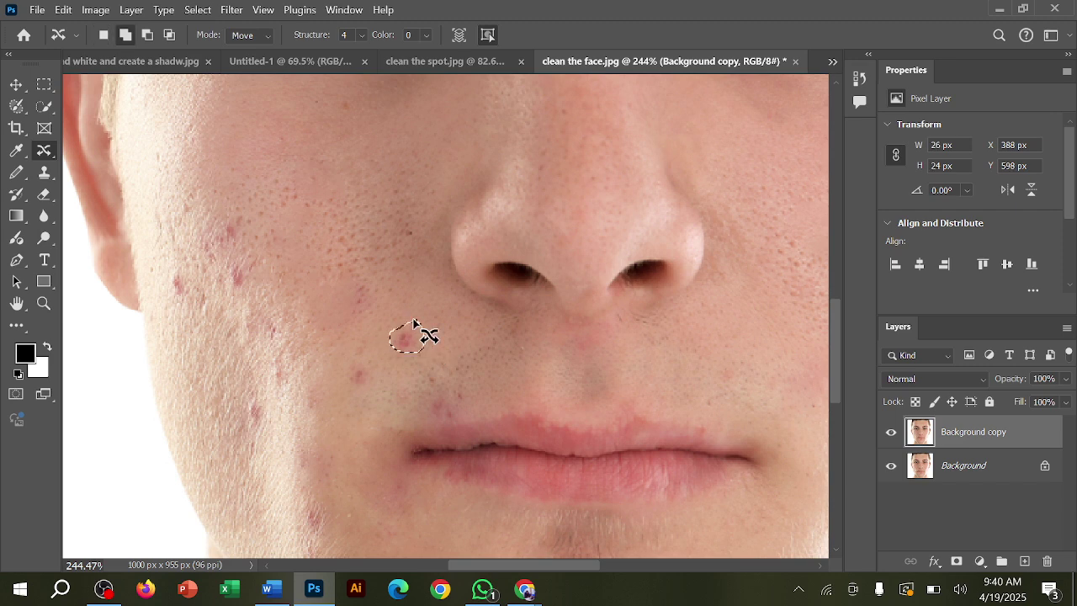
{"action": "key", "text": "shift+BackSpace"}
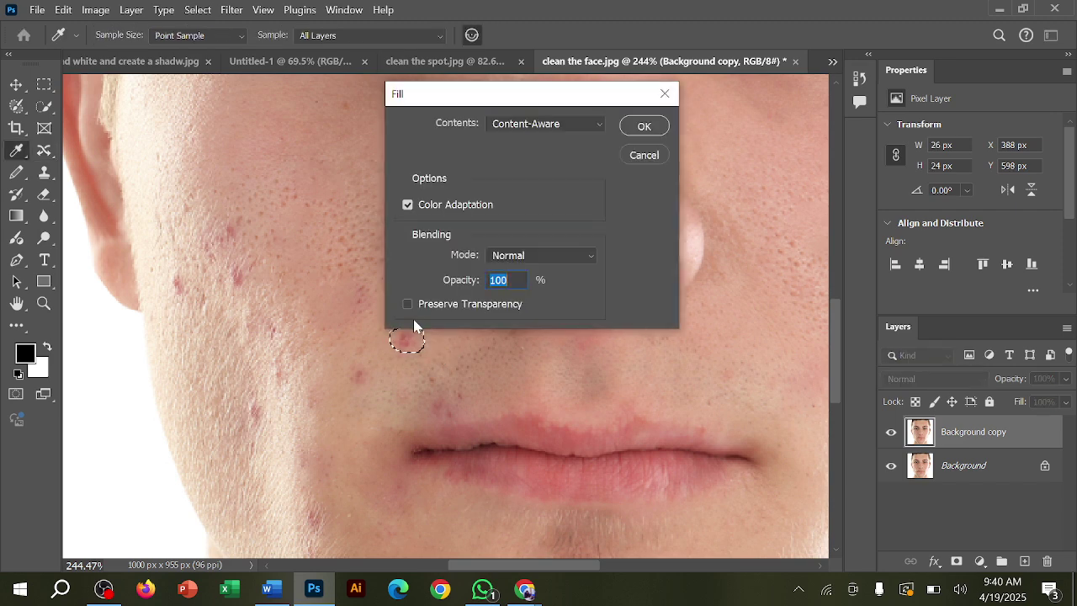
{"action": "key", "text": "Return"}
{"action": "mouse_move", "coordinate": [337, 364]}
{"action": "left_mouse_down"}
{"action": "mouse_move", "coordinate": [343, 389]}
{"action": "mouse_move", "coordinate": [372, 370]}
{"action": "left_mouse_up"}
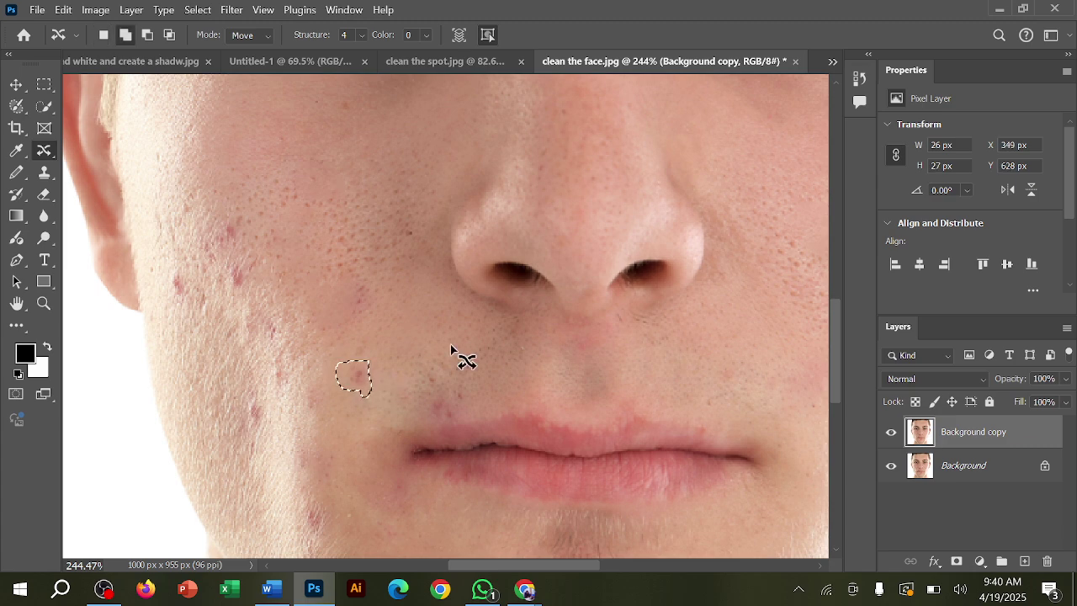
{"action": "key", "text": "shift+BackSpace"}
{"action": "key", "text": "Return"}
Outline and fill with Content-Aware the red marks on the left outer cheek near the ear, about 22 by 60 px and 16 by 24 px
{"action": "left_click", "coordinate": [221, 217]}
{"action": "mouse_move", "coordinate": [222, 218]}
{"action": "left_mouse_down"}
{"action": "mouse_move", "coordinate": [233, 294]}
{"action": "mouse_move", "coordinate": [244, 214]}
{"action": "left_mouse_up"}
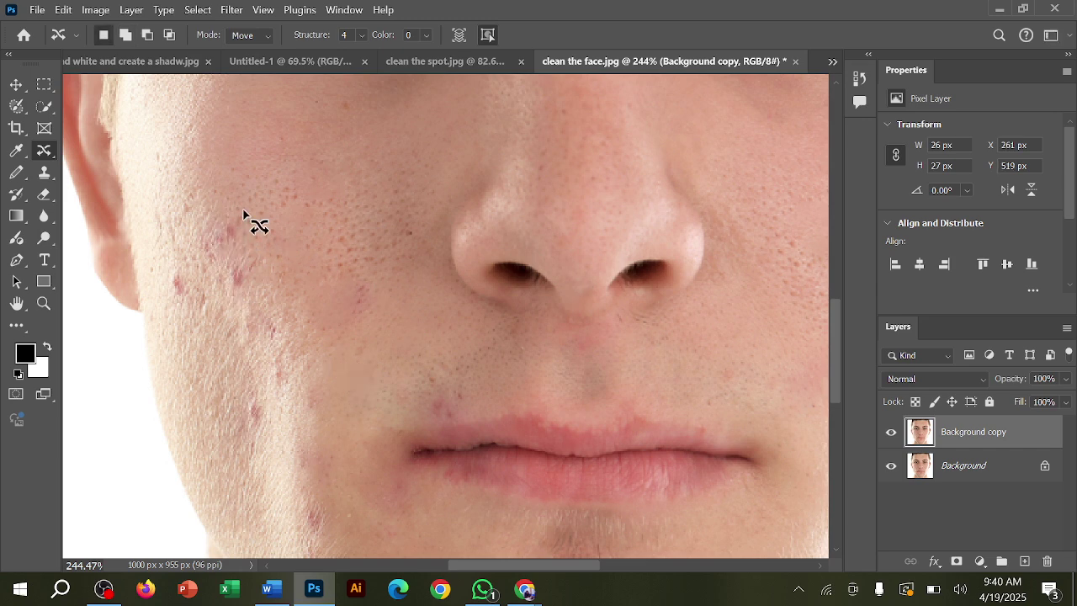
{"action": "key", "text": "shift"}
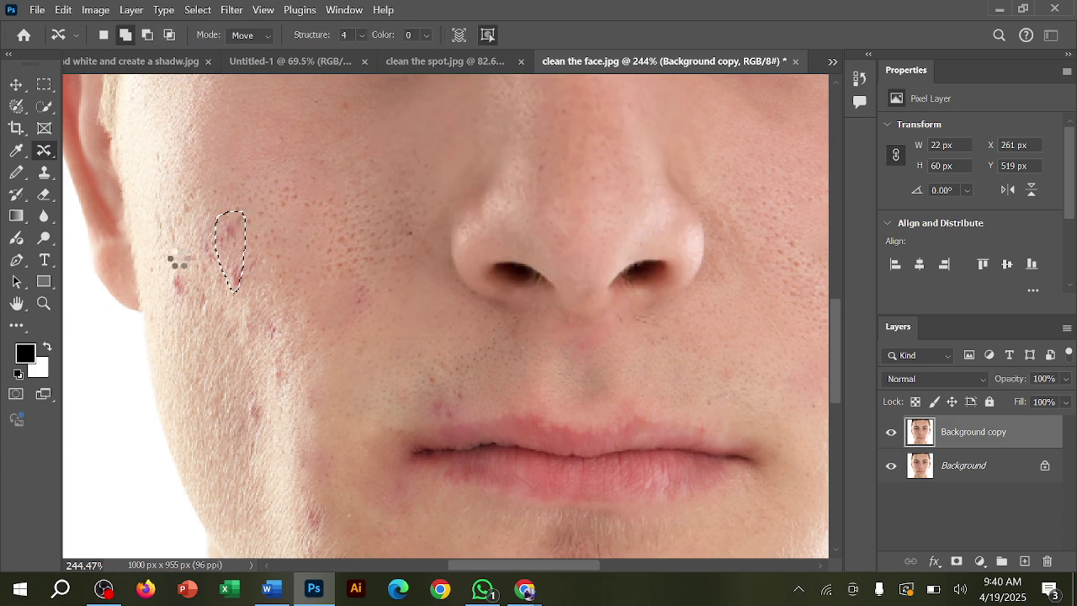
{"action": "mouse_move", "coordinate": [171, 269]}
{"action": "left_mouse_down"}
{"action": "mouse_move", "coordinate": [174, 294]}
{"action": "mouse_move", "coordinate": [185, 281]}
{"action": "mouse_move", "coordinate": [176, 269]}
{"action": "left_mouse_up"}
{"action": "key", "text": "shift"}
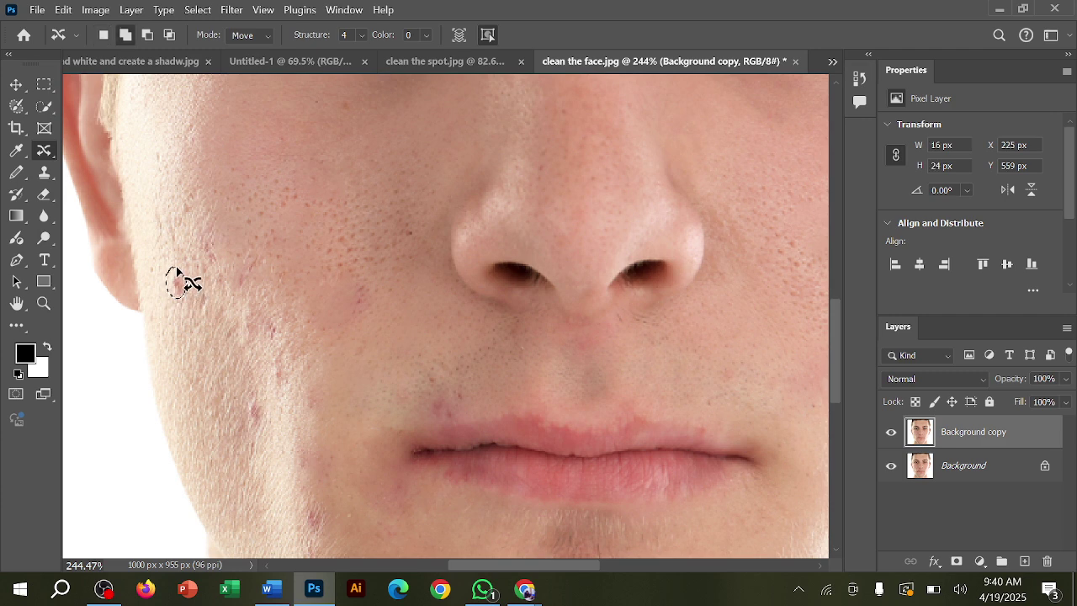
{"action": "left_click", "coordinate": [177, 269]}
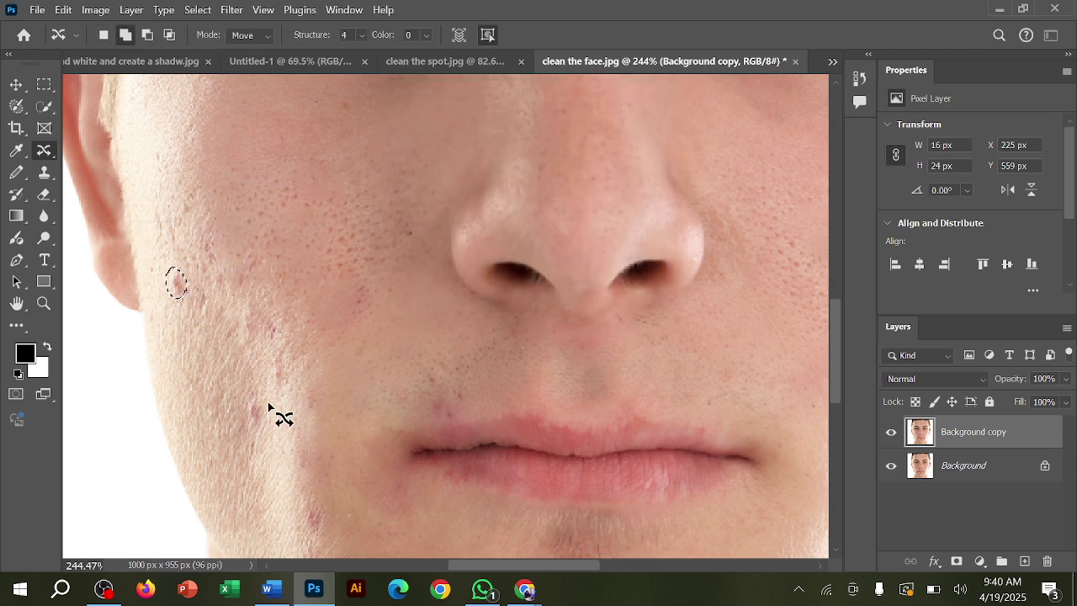
Outline the mark on the lower left outer cheek, about 16 by 28 px, feather the selection 2 pixels, and fill it with Content-Aware
{"action": "mouse_move", "coordinate": [269, 408]}
{"action": "left_mouse_down"}
{"action": "mouse_move", "coordinate": [242, 415]}
{"action": "mouse_move", "coordinate": [253, 432]}
{"action": "mouse_move", "coordinate": [264, 406]}
{"action": "left_mouse_up"}
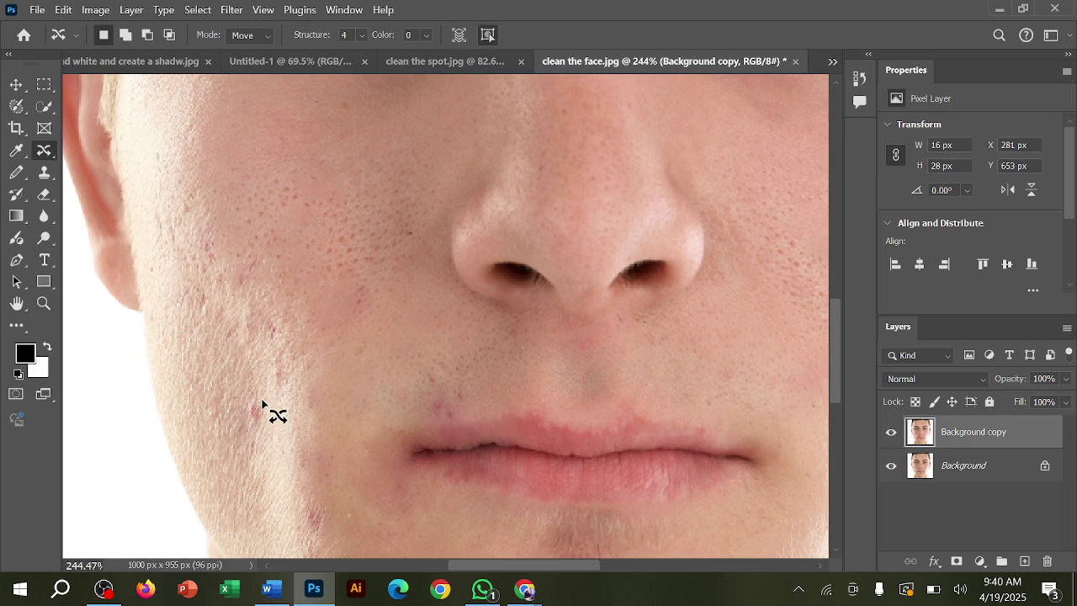
{"action": "key", "text": "shift+F6"}
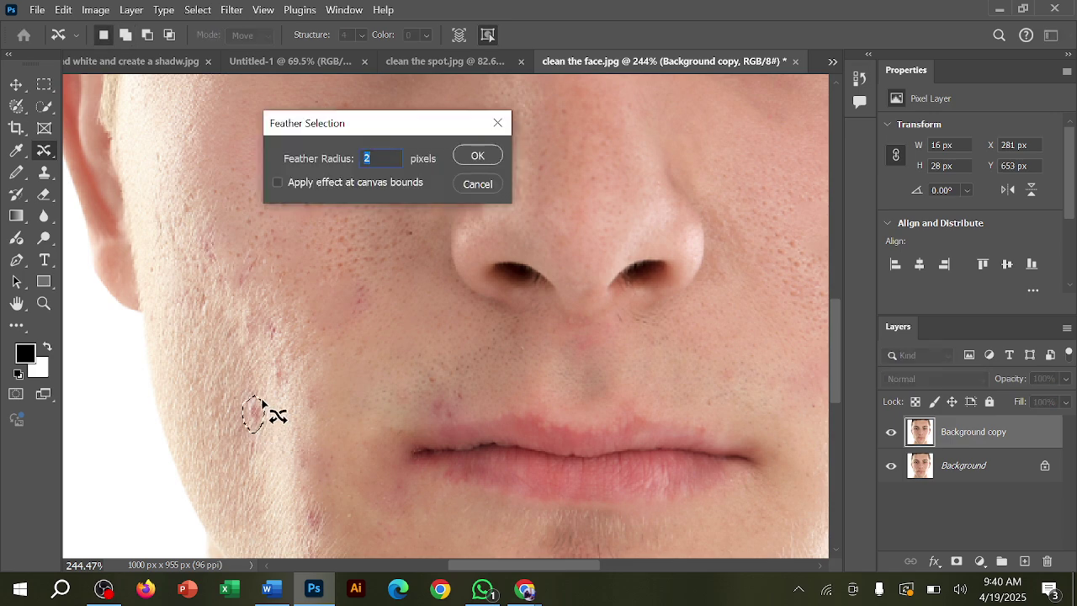
{"action": "left_click", "coordinate": [475, 155]}
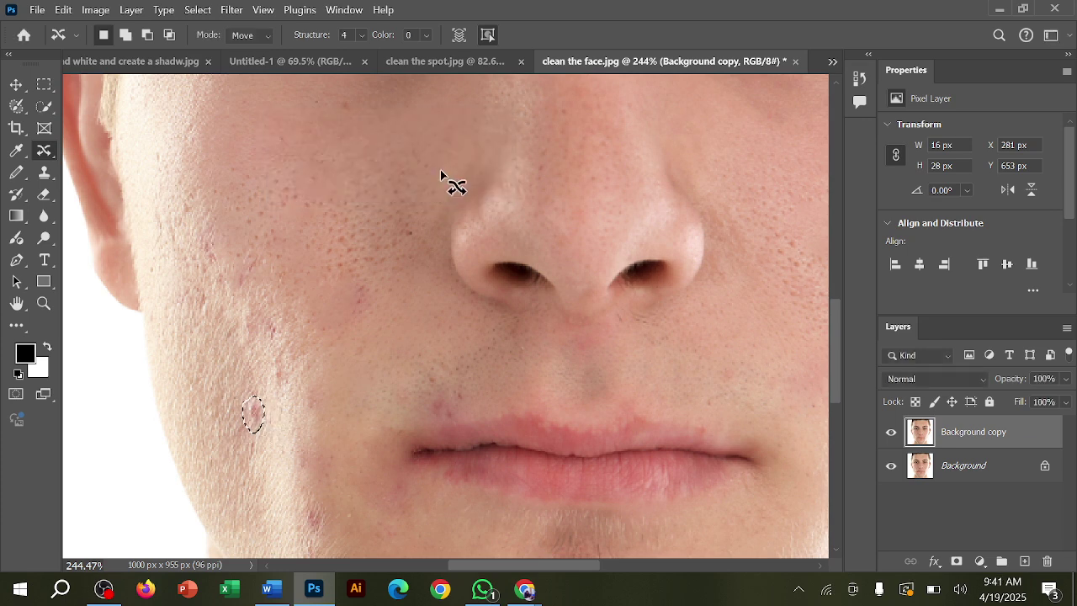
{"action": "key", "text": "shift+F5"}
{"action": "key", "text": "Return"}
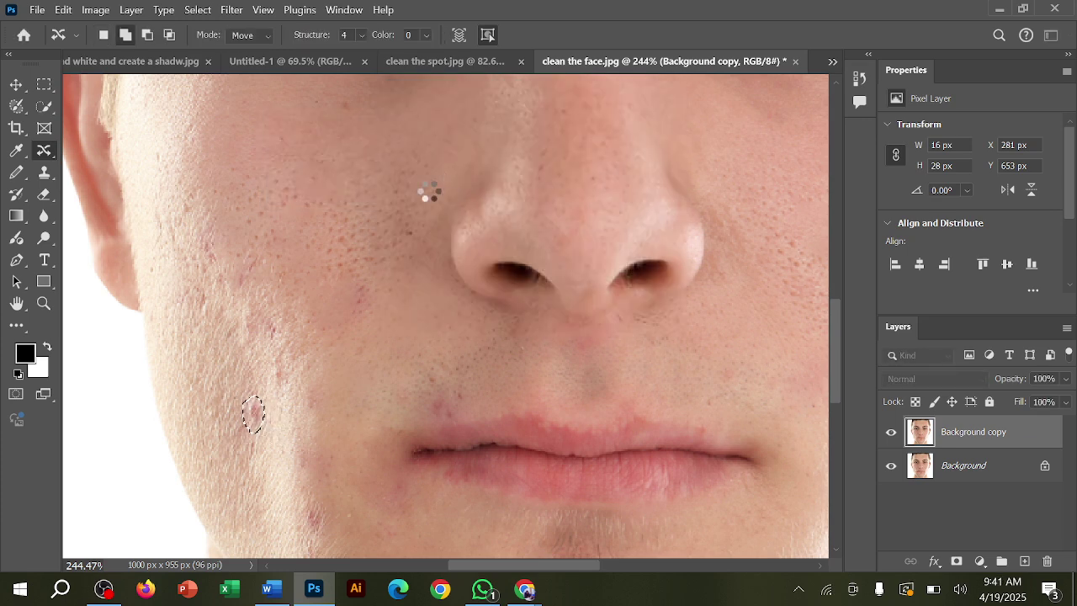
Clear the selection and compare the retouched face with the original by hiding and reshowing the Background copy layer
{"action": "scroll", "coordinate": [384, 493], "scroll_direction": "down", "scroll_amount": 2}
{"action": "scroll", "coordinate": [408, 446], "scroll_direction": "down", "scroll_amount": 1}
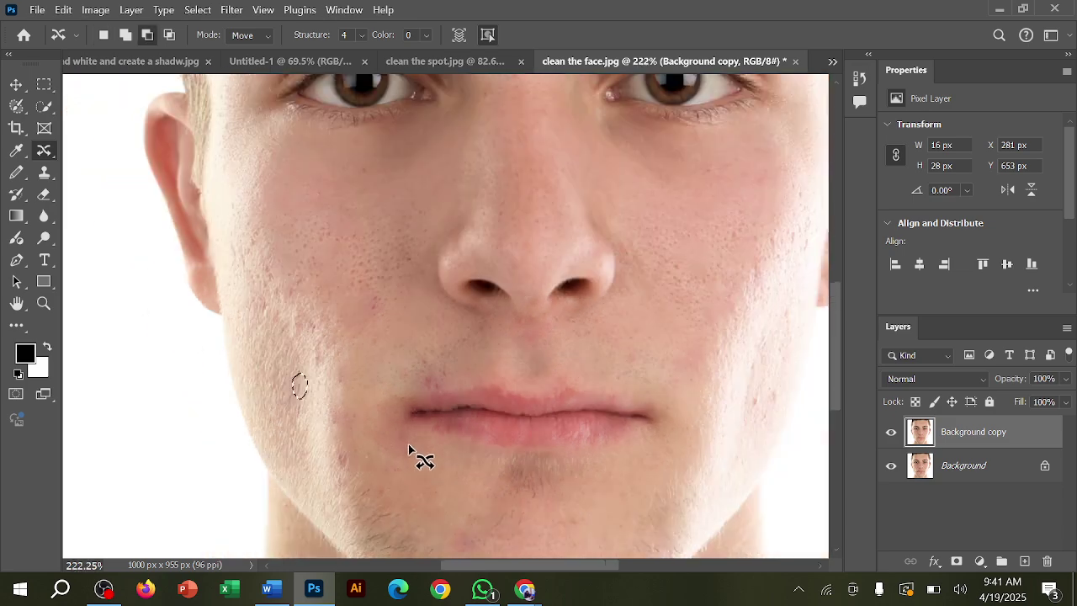
{"action": "scroll", "coordinate": [410, 446], "scroll_direction": "down", "scroll_amount": 3}
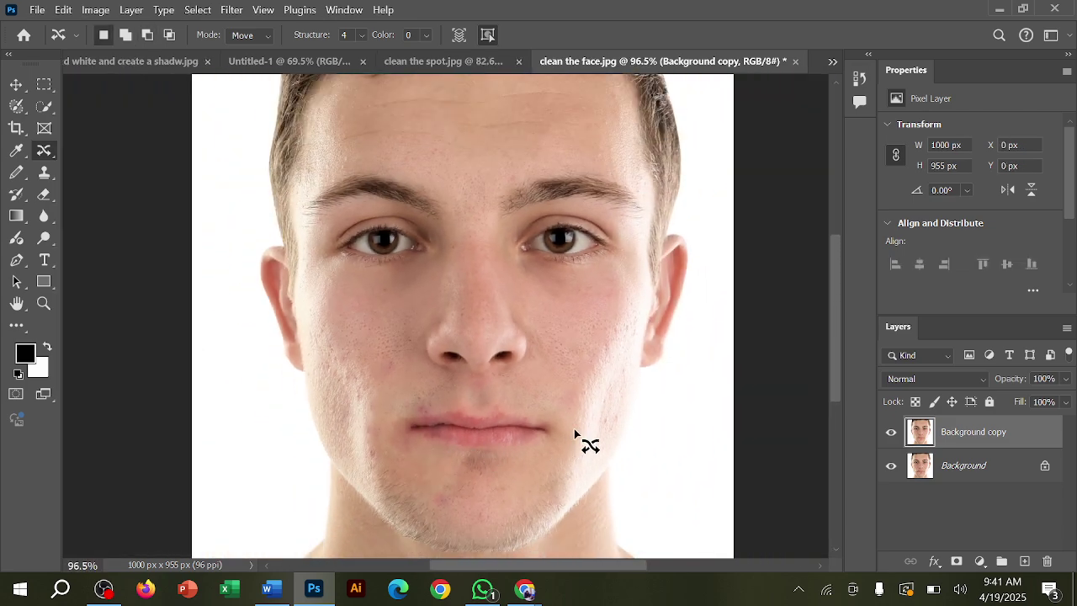
{"action": "key", "text": "super"}
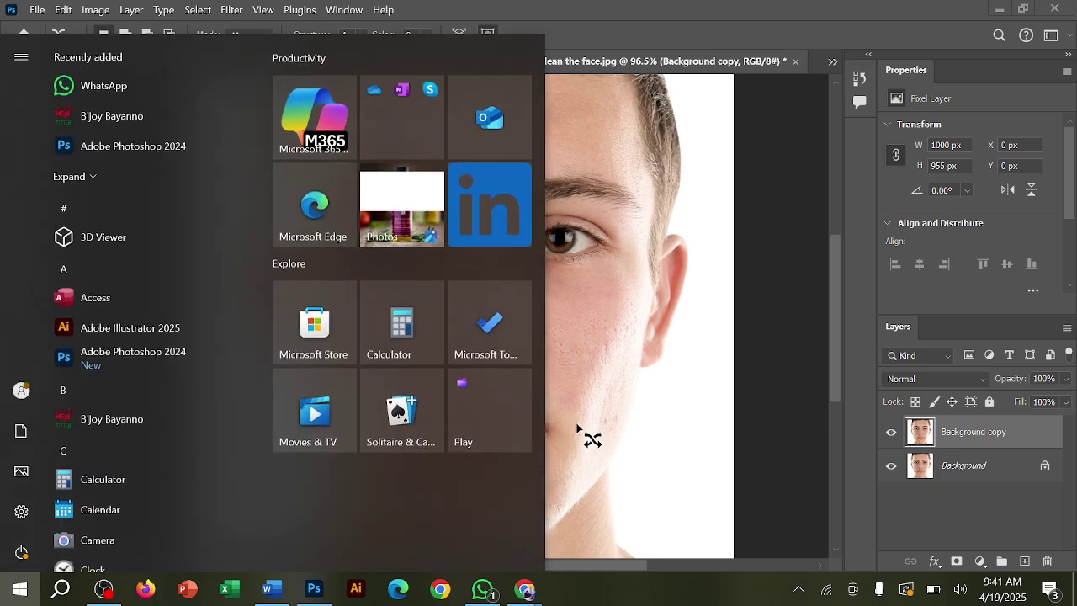
{"action": "key", "text": "super"}
{"action": "scroll", "coordinate": [568, 391], "scroll_direction": "down", "scroll_amount": 1}
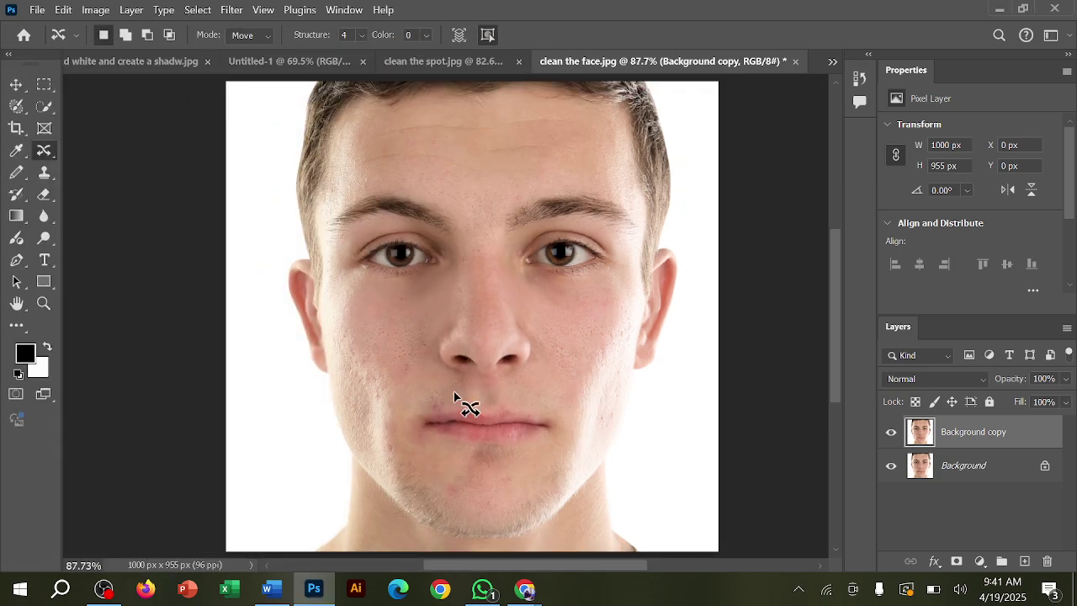
{"action": "left_click", "coordinate": [890, 435]}
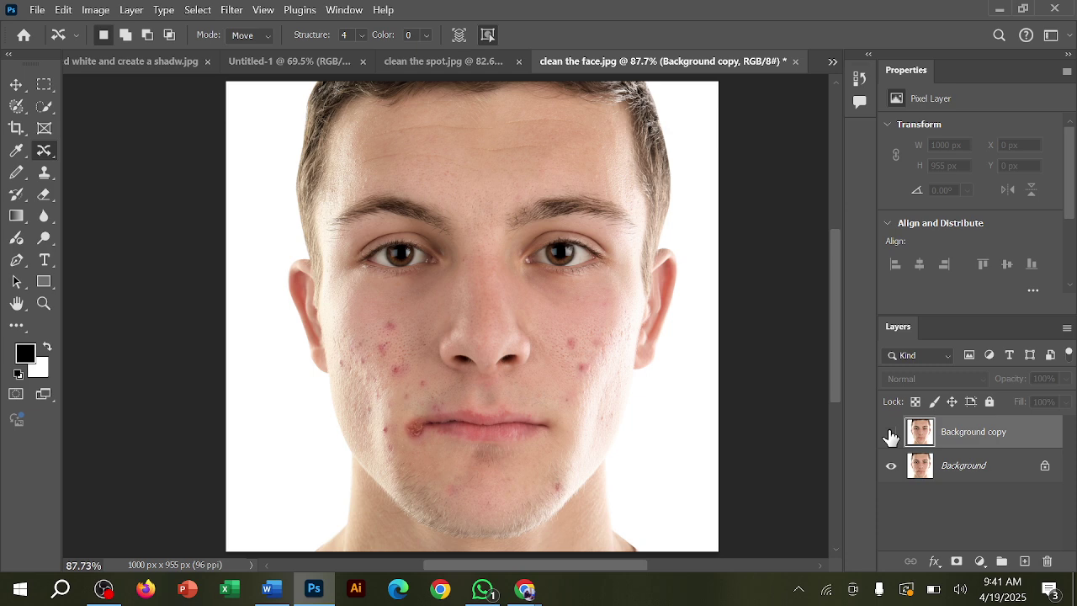
{"action": "left_click", "coordinate": [890, 434]}
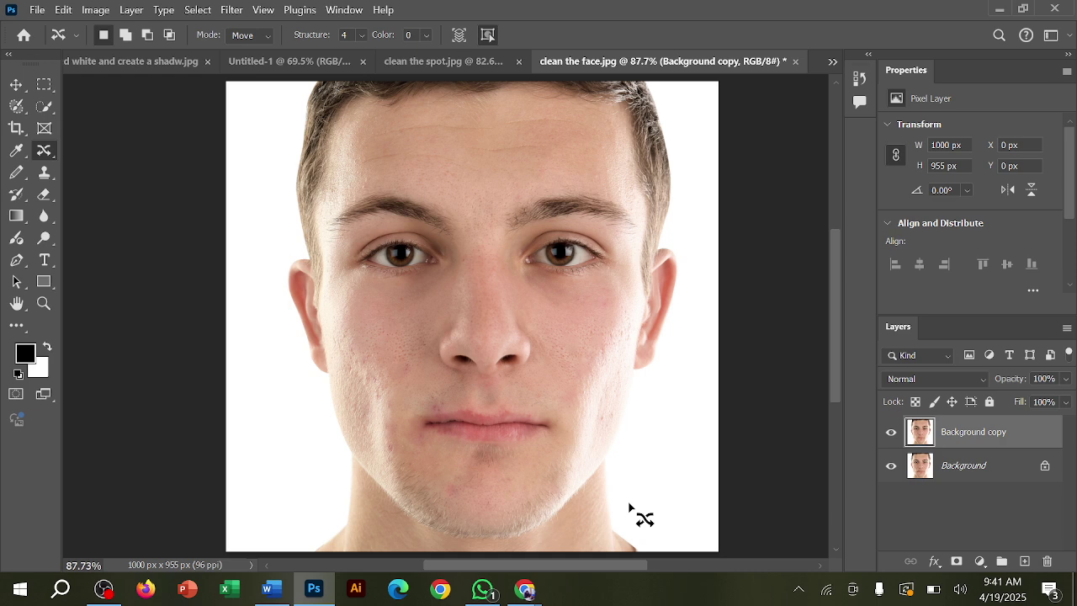
Check the Google Meet call in Chrome, highlight "Red eye" under Class-3 in the course outline, and return to Photoshop
{"action": "left_click", "coordinate": [525, 590]}
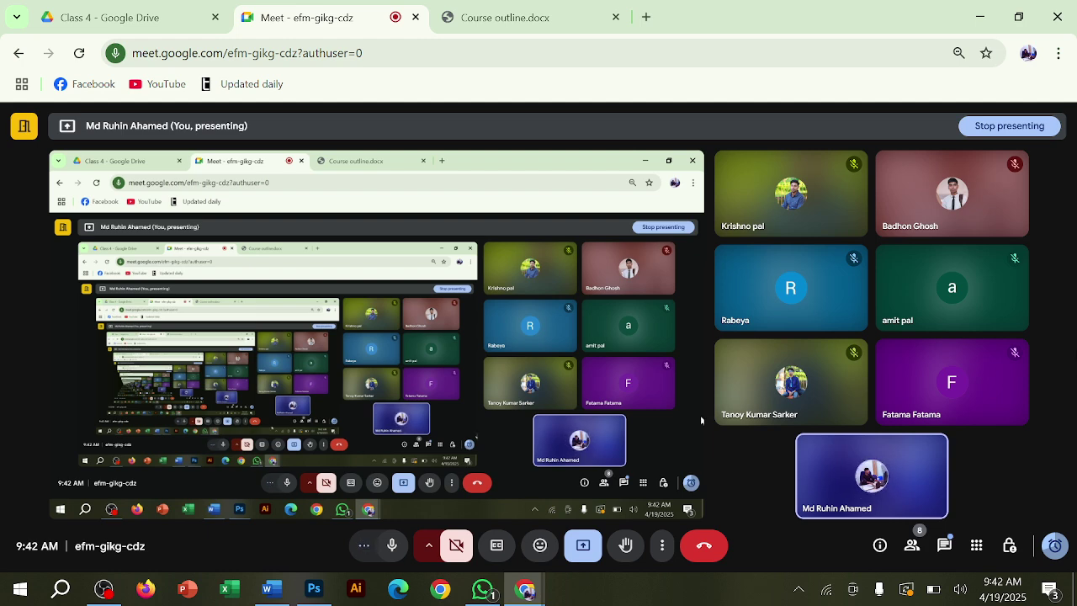
{"action": "left_click", "coordinate": [980, 17]}
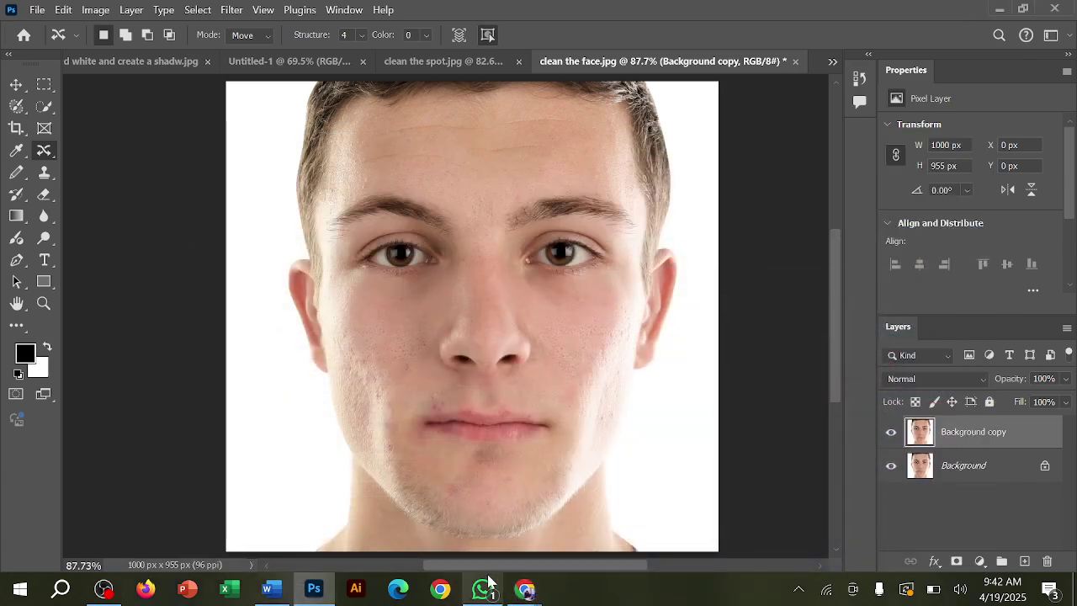
{"action": "mouse_move", "coordinate": [525, 589]}
{"action": "left_click", "coordinate": [443, 514]}
{"action": "left_click", "coordinate": [444, 8]}
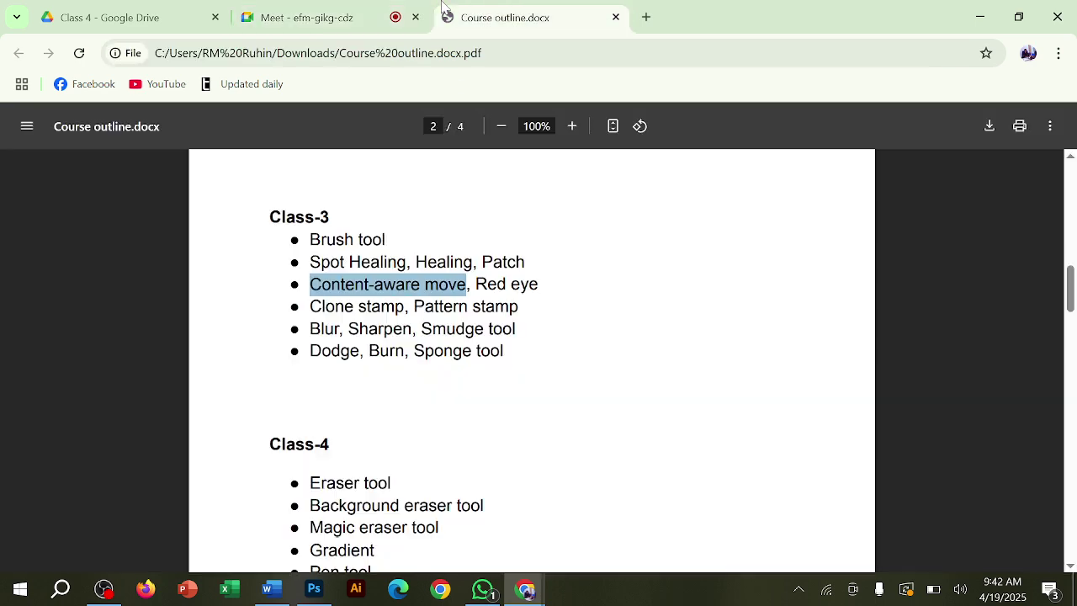
{"action": "scroll", "coordinate": [532, 360], "scroll_direction": "down", "scroll_amount": 1}
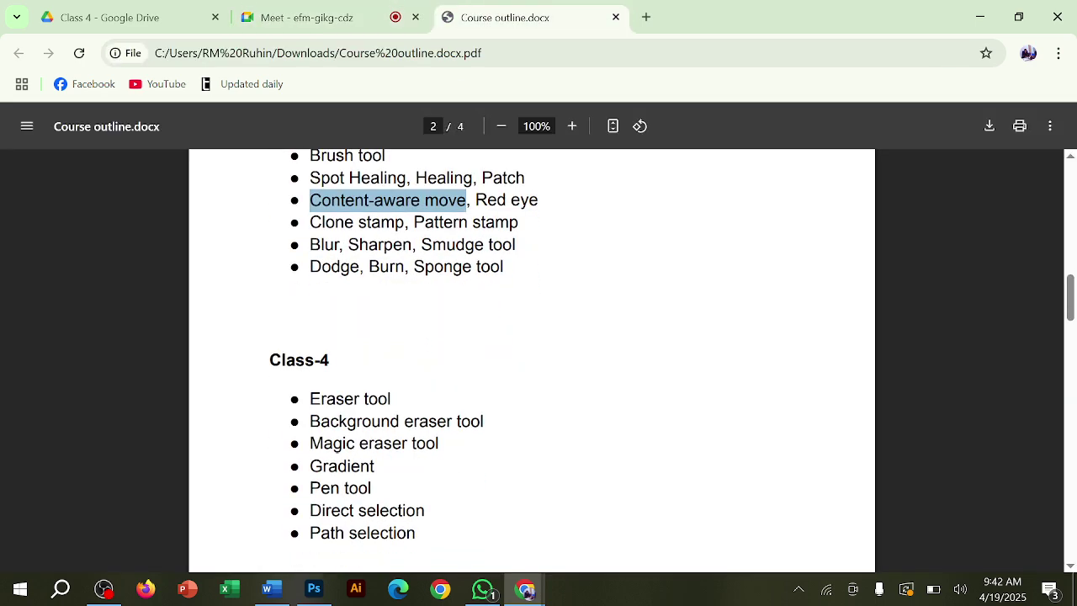
{"action": "left_click_drag", "start_coordinate": [476, 200], "coordinate": [538, 200]}
{"action": "left_click", "coordinate": [980, 17]}
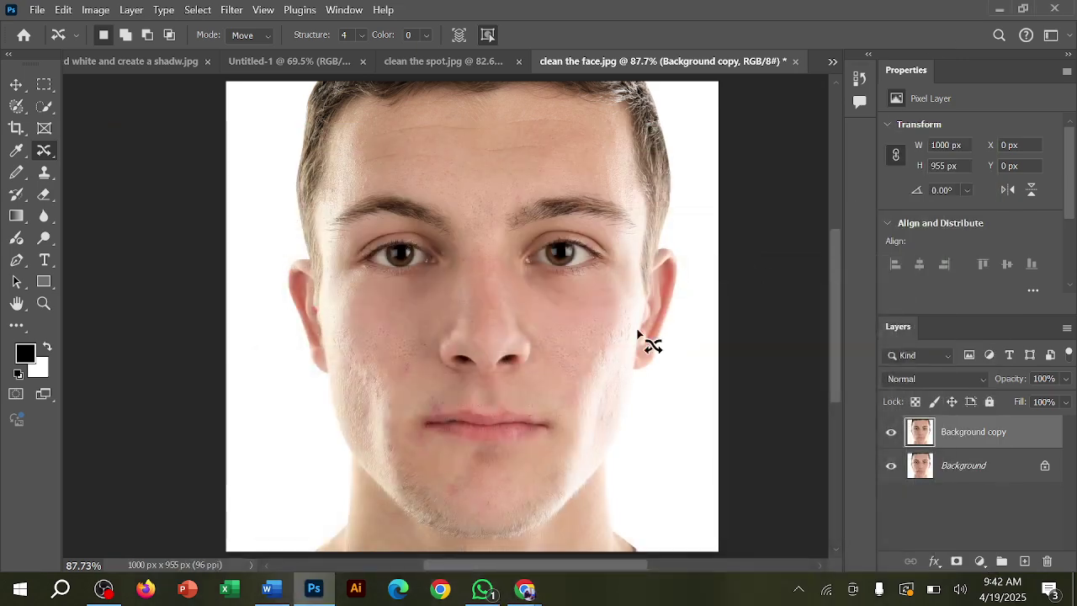
Try the Red Eye Tool on the pupil of the left eye and undo the correction
{"action": "scroll", "coordinate": [463, 222], "scroll_direction": "up", "scroll_amount": 5}
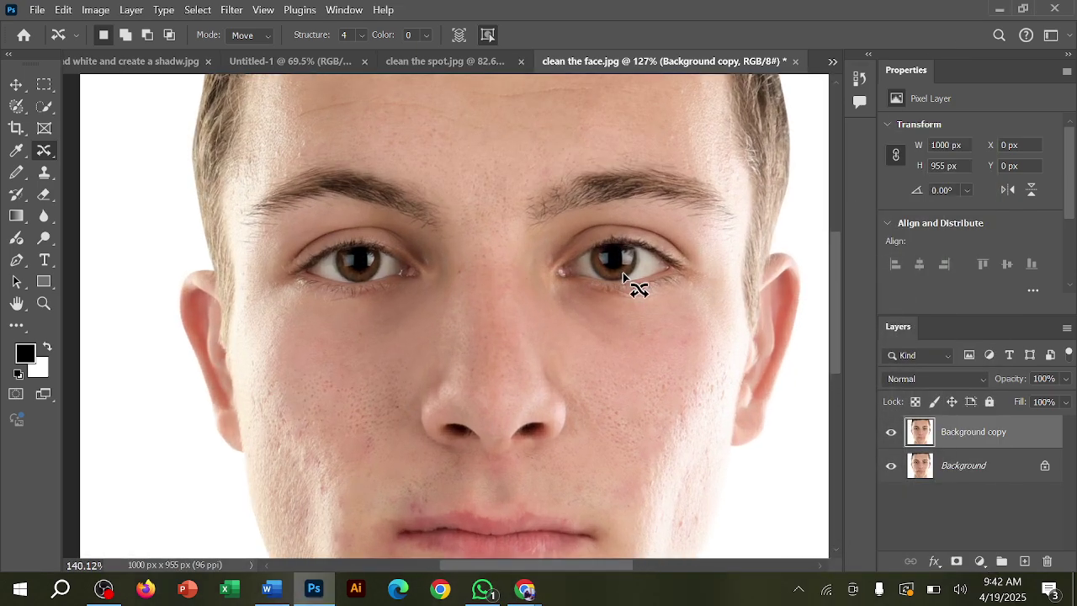
{"action": "scroll", "coordinate": [337, 261], "scroll_direction": "up", "scroll_amount": 5}
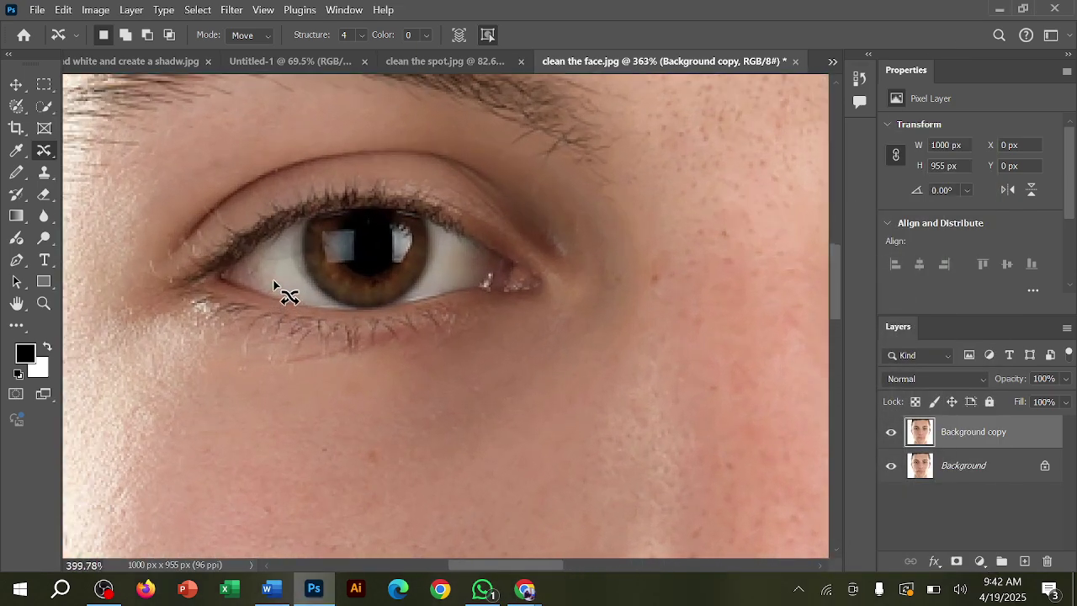
{"action": "right_click", "coordinate": [47, 151]}
{"action": "left_click", "coordinate": [126, 230]}
{"action": "left_click_drag", "start_coordinate": [309, 229], "coordinate": [392, 277]}
{"action": "left_click", "coordinate": [373, 230]}
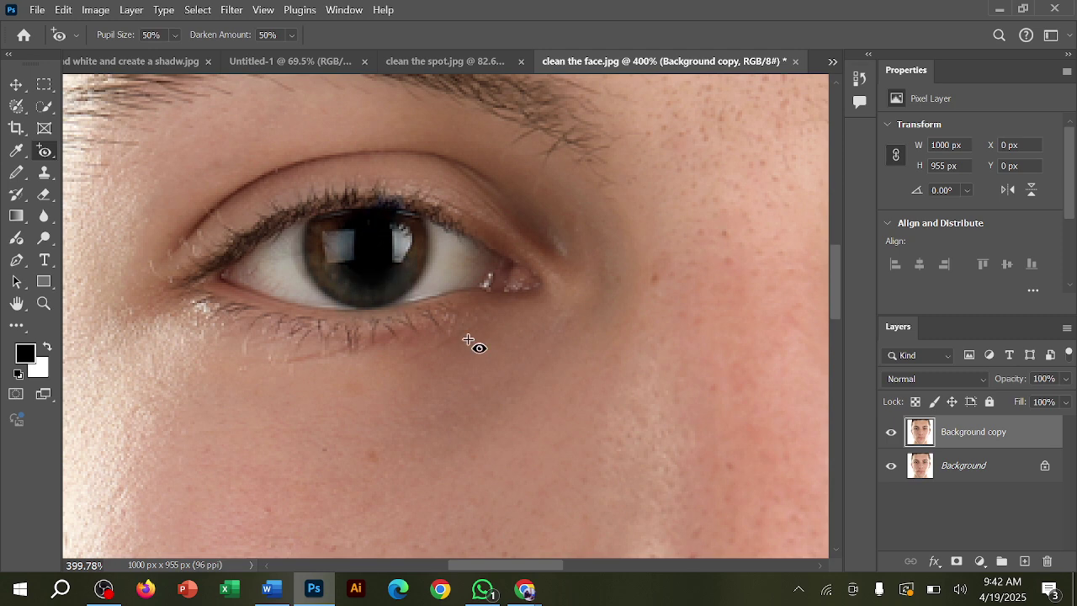
{"action": "key", "text": "ctrl+z"}
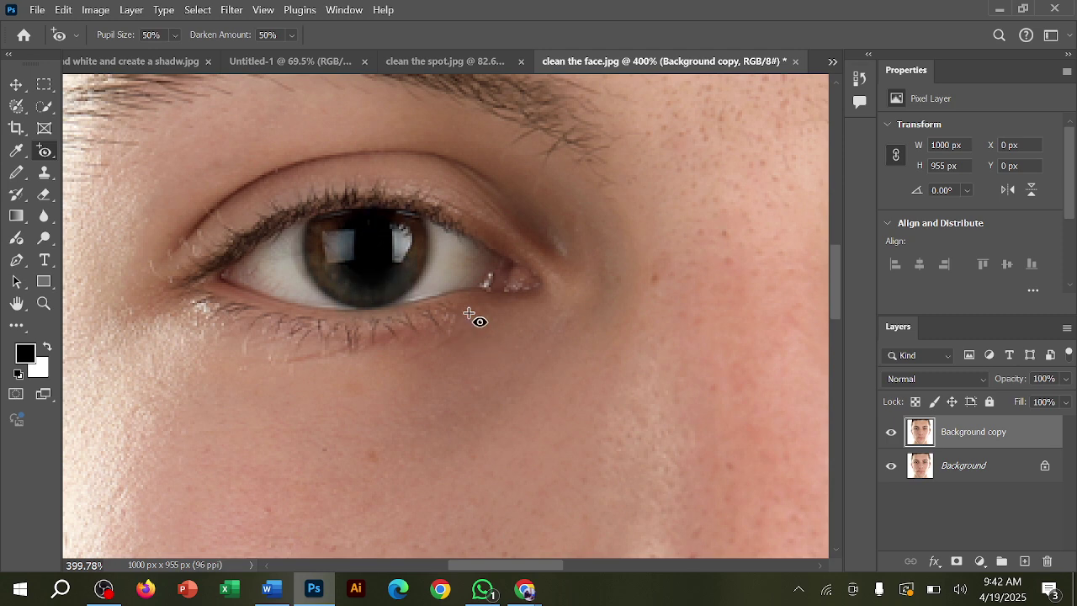
{"action": "key", "text": "ctrl+z"}
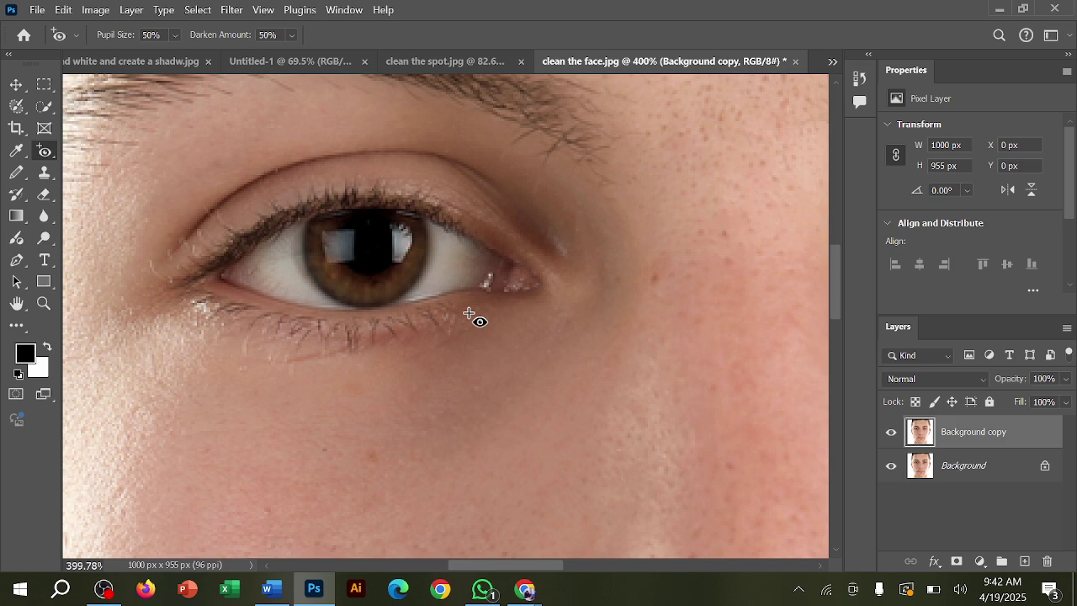
Apply the Red Eye Tool to the left eye at 50% pupil size and darken amount, try it on the right eye, and undo the last correction
{"action": "scroll", "coordinate": [468, 314], "scroll_direction": "down", "scroll_amount": 5}
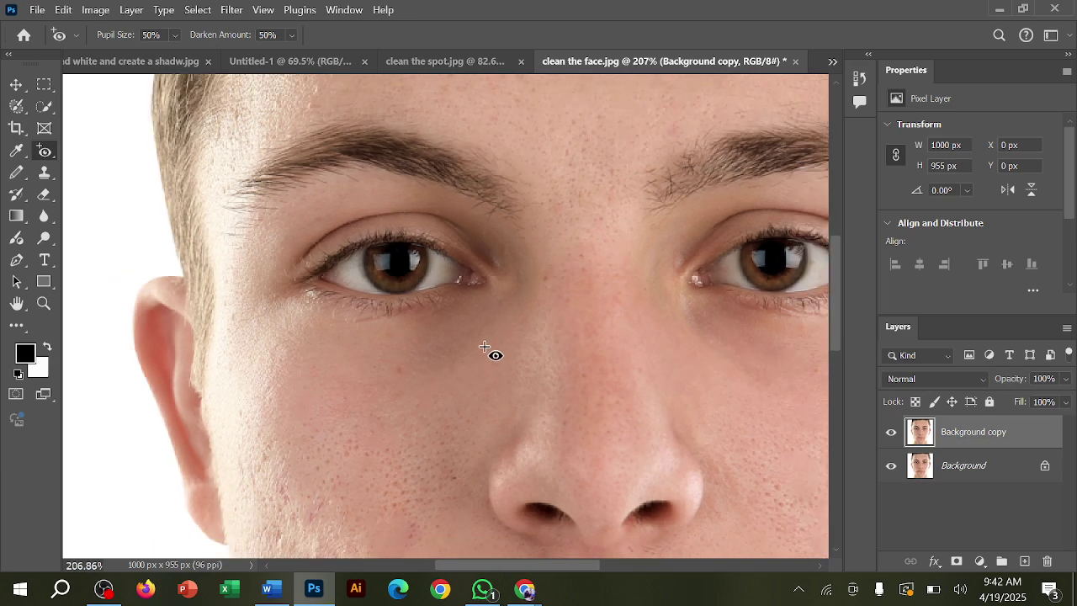
{"action": "scroll", "coordinate": [410, 256], "scroll_direction": "up", "scroll_amount": 2}
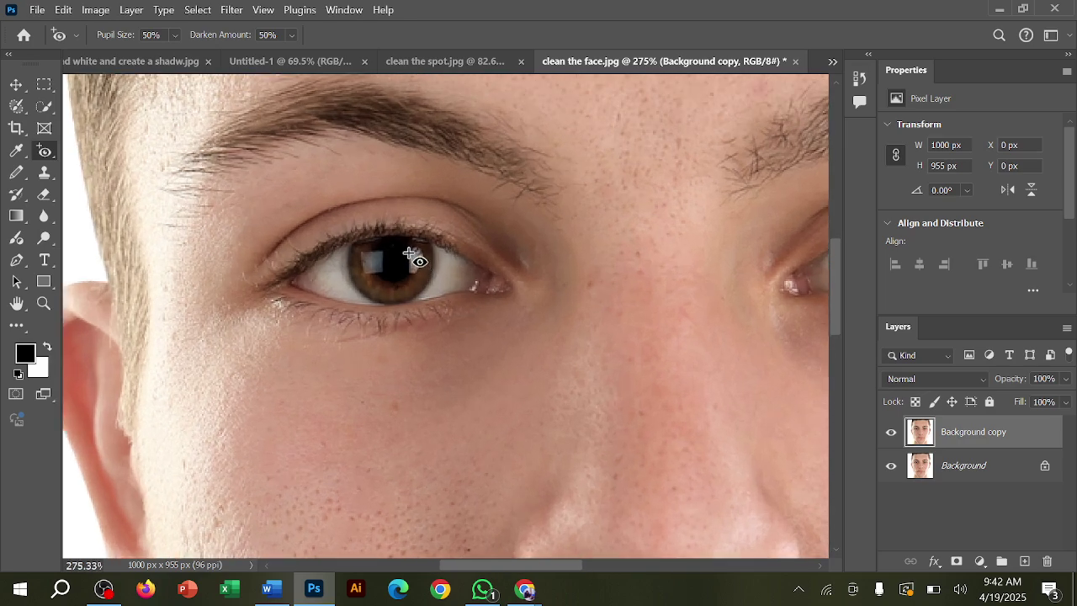
{"action": "scroll", "coordinate": [410, 254], "scroll_direction": "up", "scroll_amount": 3}
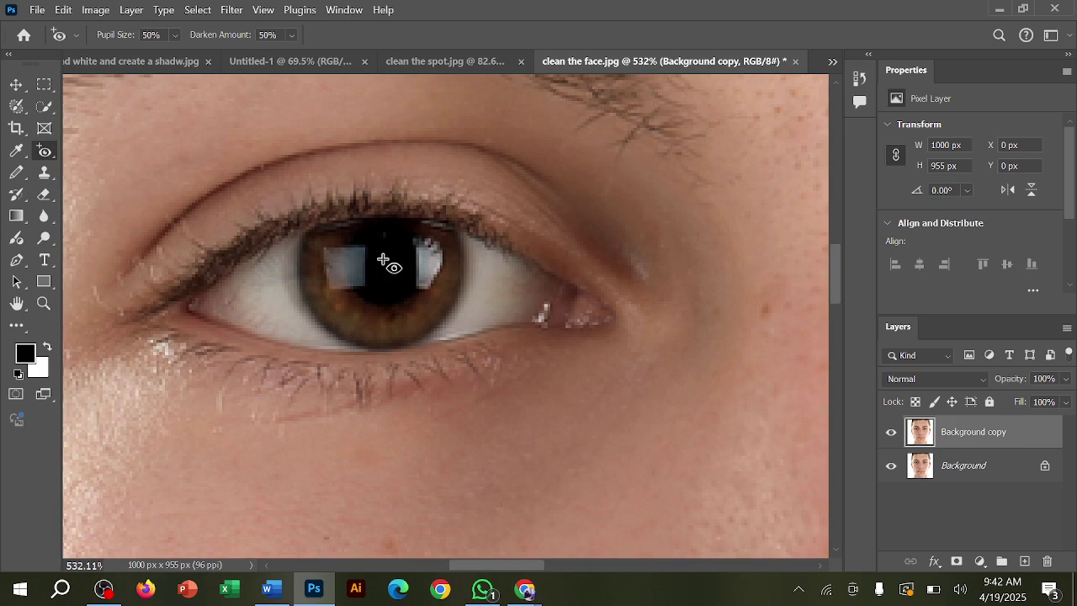
{"action": "left_click", "coordinate": [383, 262]}
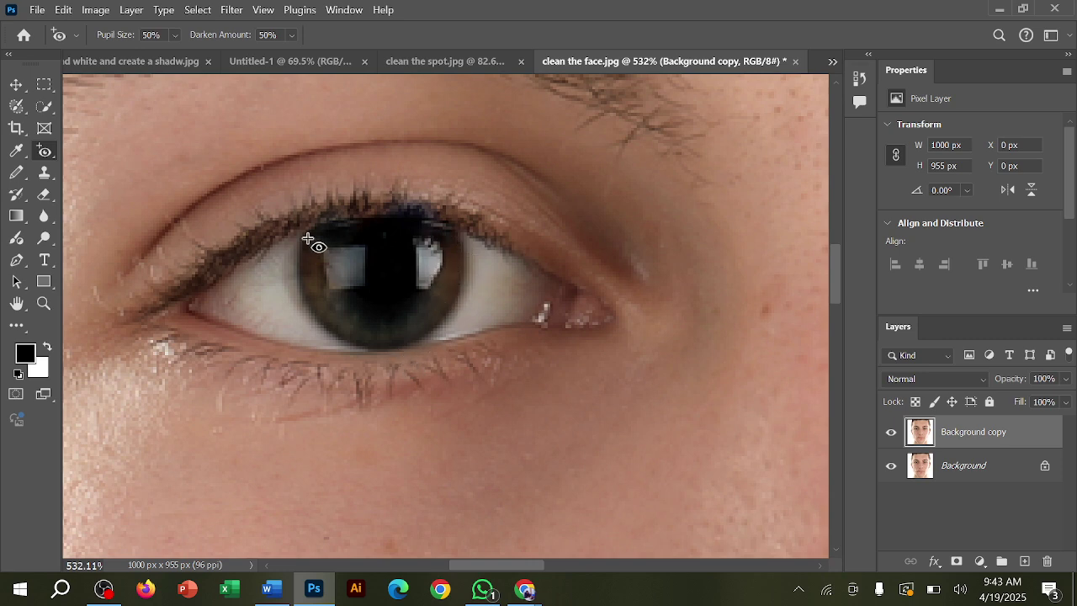
{"action": "left_click", "coordinate": [457, 278]}
{"action": "key", "text": "ctrl+0"}
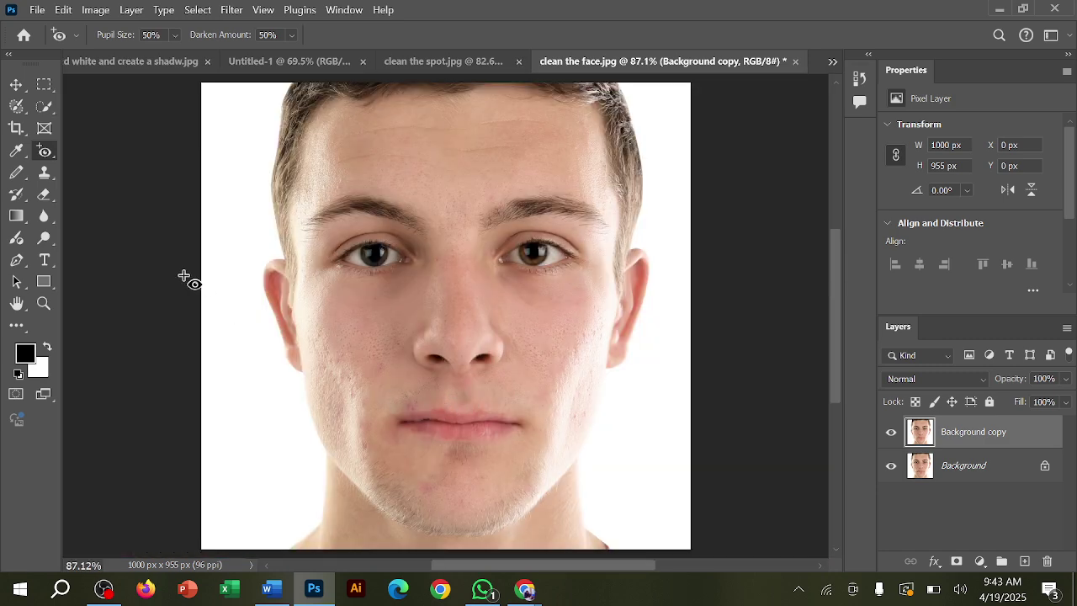
{"action": "left_click", "coordinate": [539, 253]}
{"action": "key", "text": "ctrl+z"}
Switch to the course outline in Chrome, highlight "Clone stamp" under Class-3, and return to Photoshop
{"action": "left_click", "coordinate": [445, 509]}
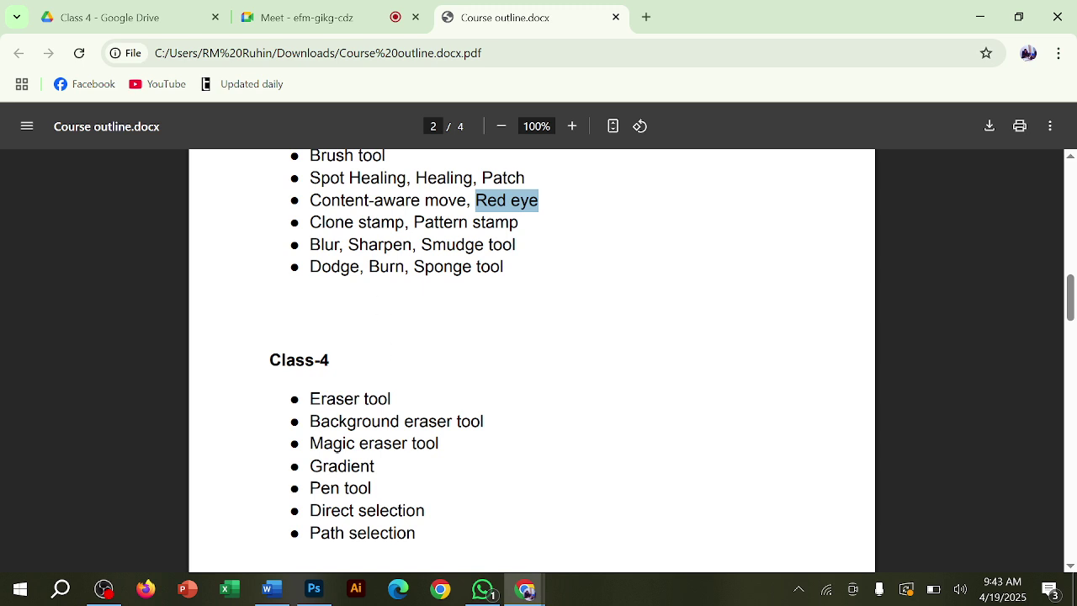
{"action": "left_click_drag", "start_coordinate": [310, 223], "coordinate": [382, 222]}
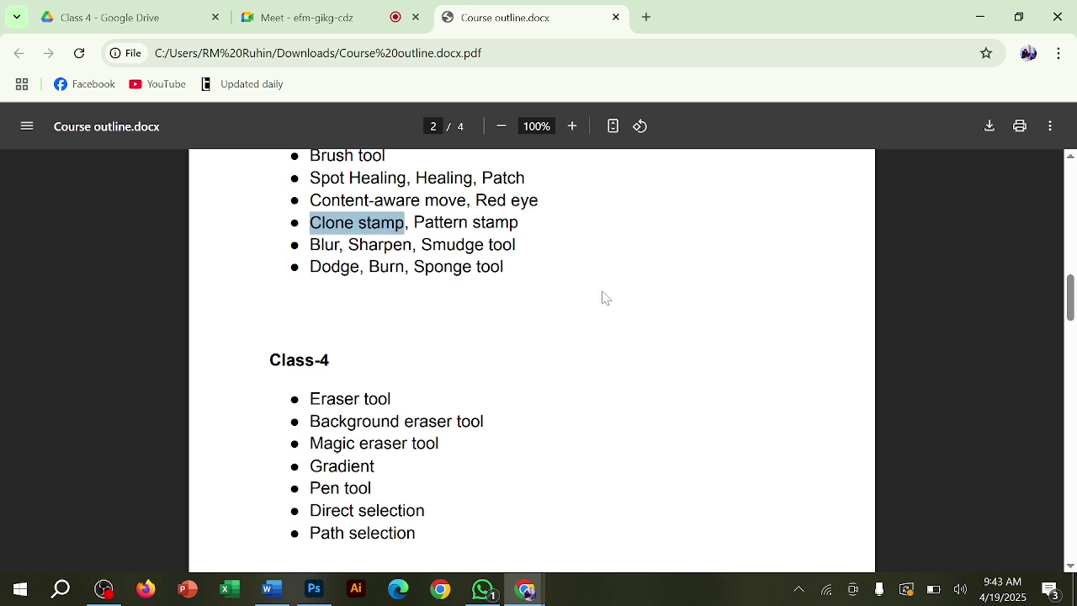
{"action": "left_click", "coordinate": [981, 17]}
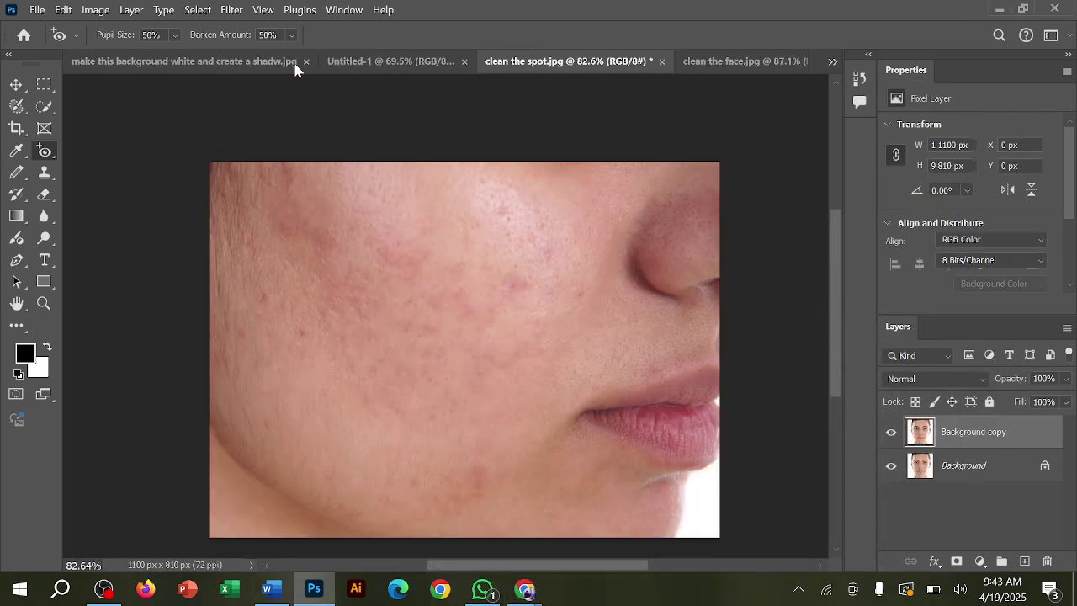
Bring up the olive oil bottle image "make this background white and create a shadw.jpg" and activate the Clone Stamp Tool with brush size 35
{"action": "left_click", "coordinate": [353, 67]}
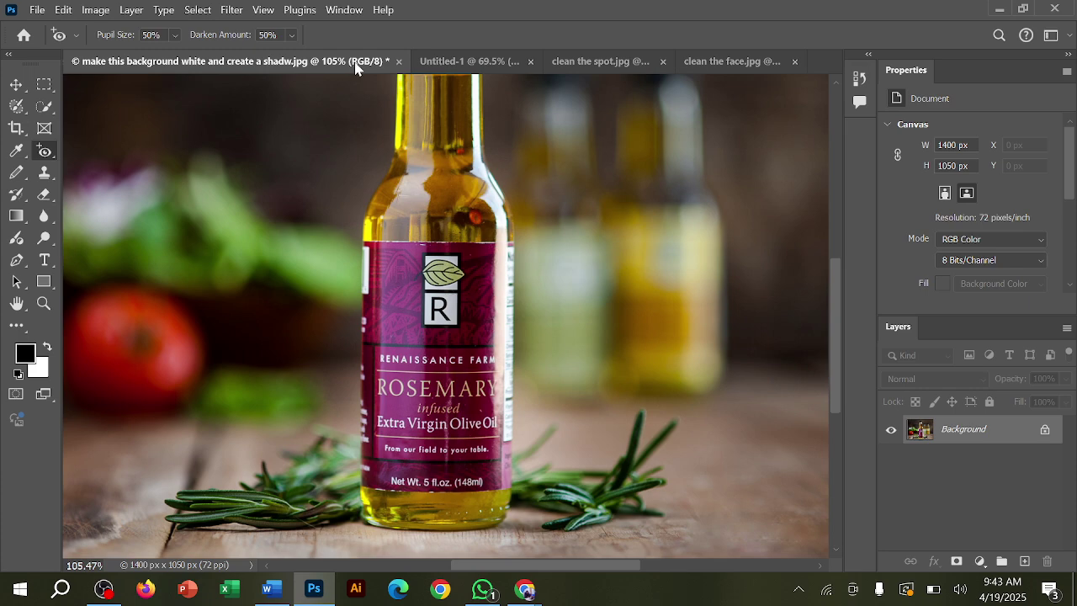
{"action": "scroll", "coordinate": [458, 379], "scroll_direction": "down", "scroll_amount": 5}
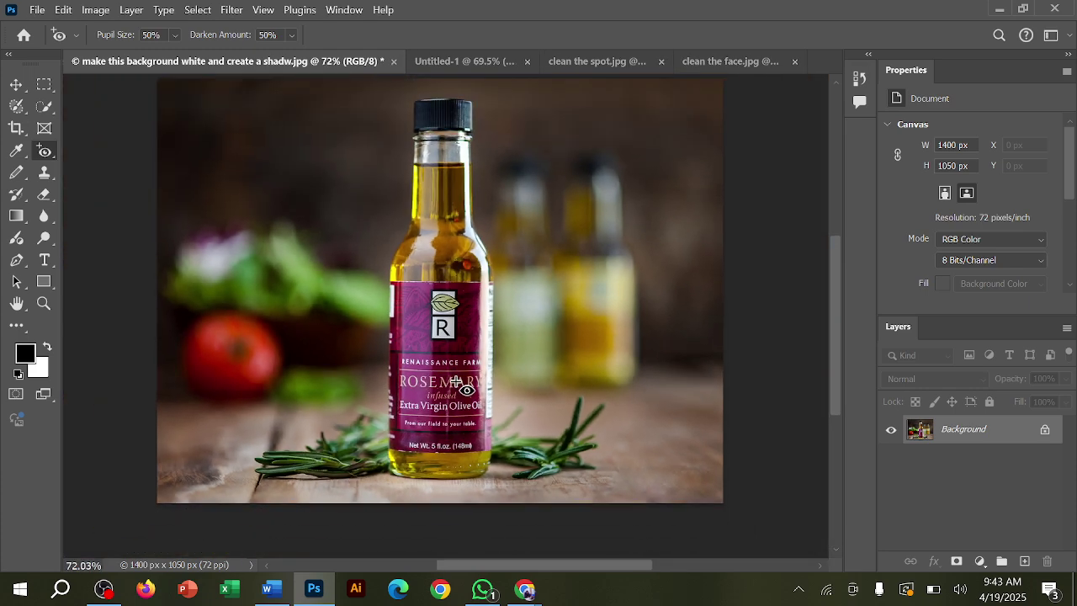
{"action": "scroll", "coordinate": [458, 383], "scroll_direction": "down", "scroll_amount": 1}
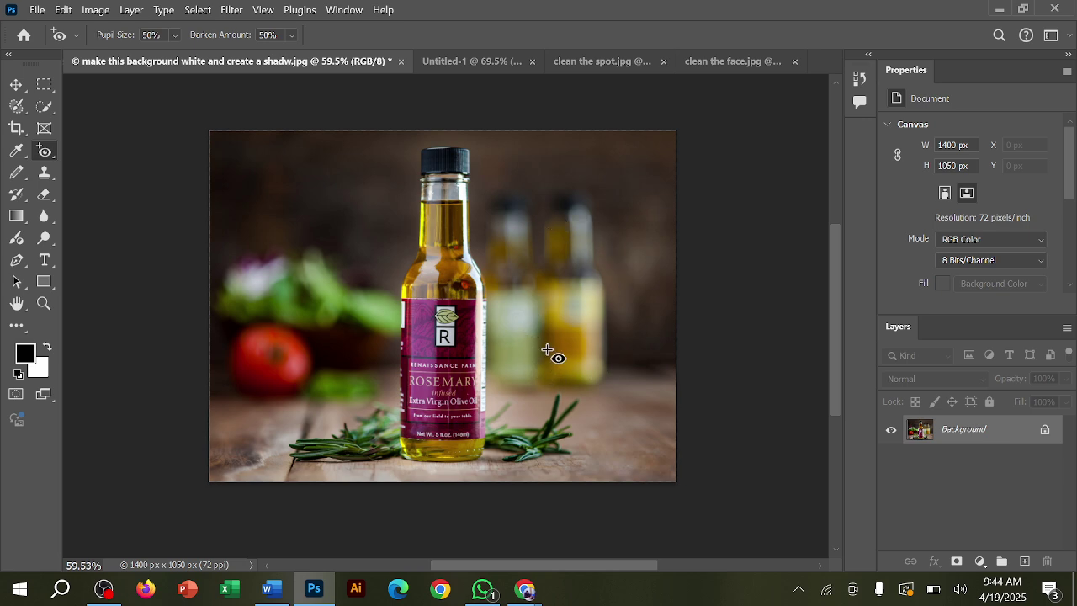
{"action": "scroll", "coordinate": [553, 343], "scroll_direction": "up", "scroll_amount": 3}
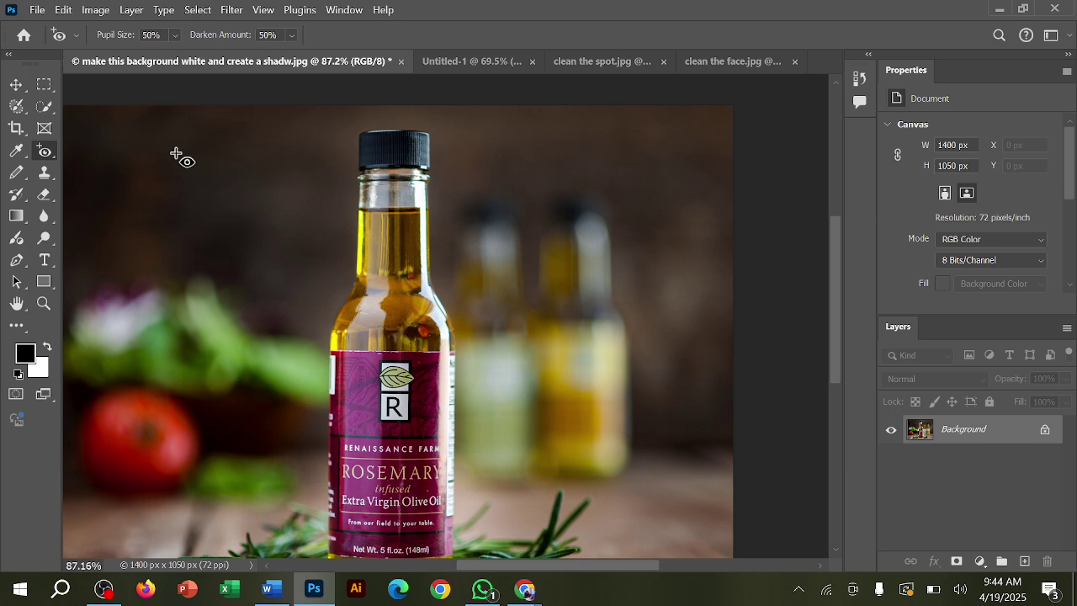
{"action": "right_click", "coordinate": [47, 151]}
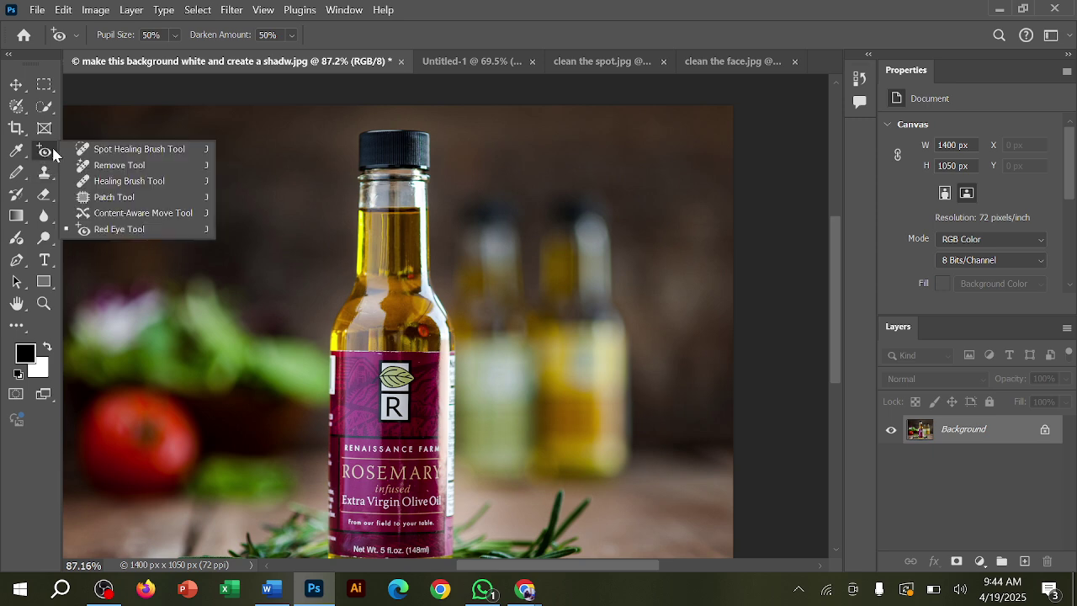
{"action": "left_click", "coordinate": [98, 152]}
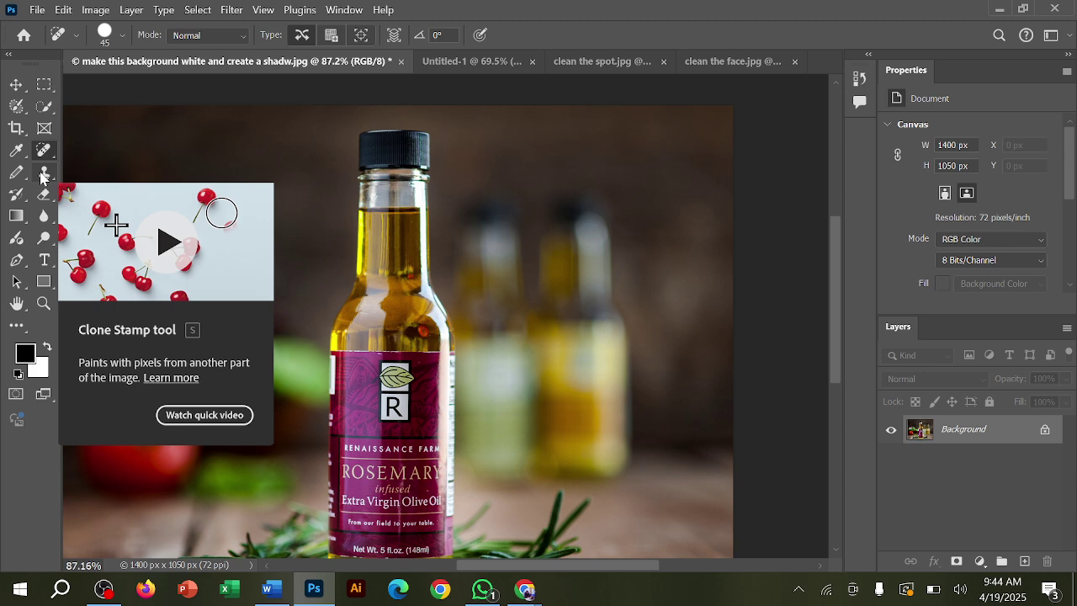
{"action": "left_click", "coordinate": [44, 176]}
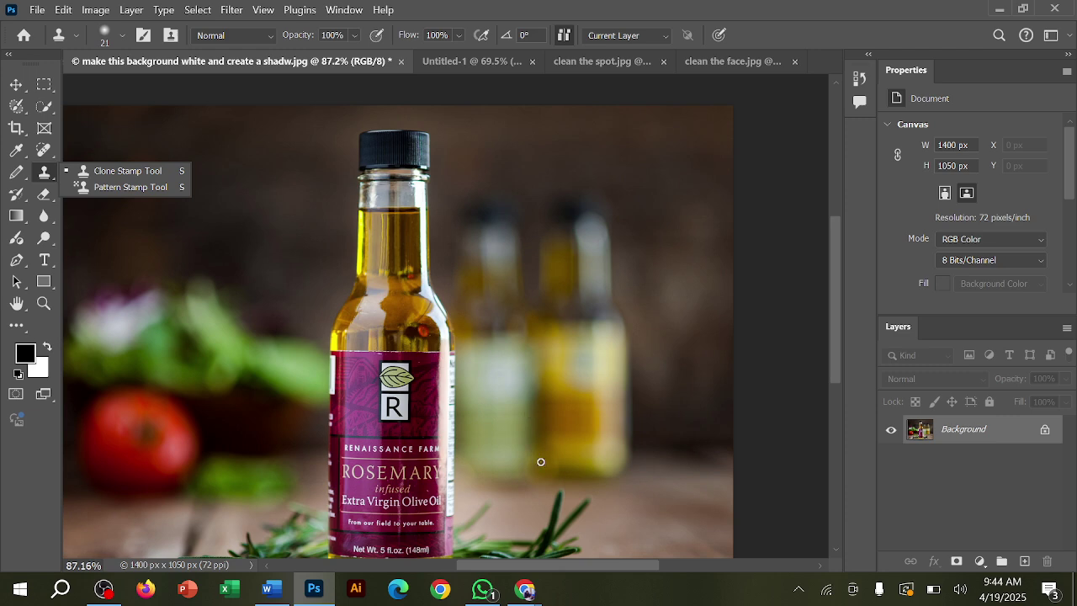
{"action": "key", "text": "bracketright"}
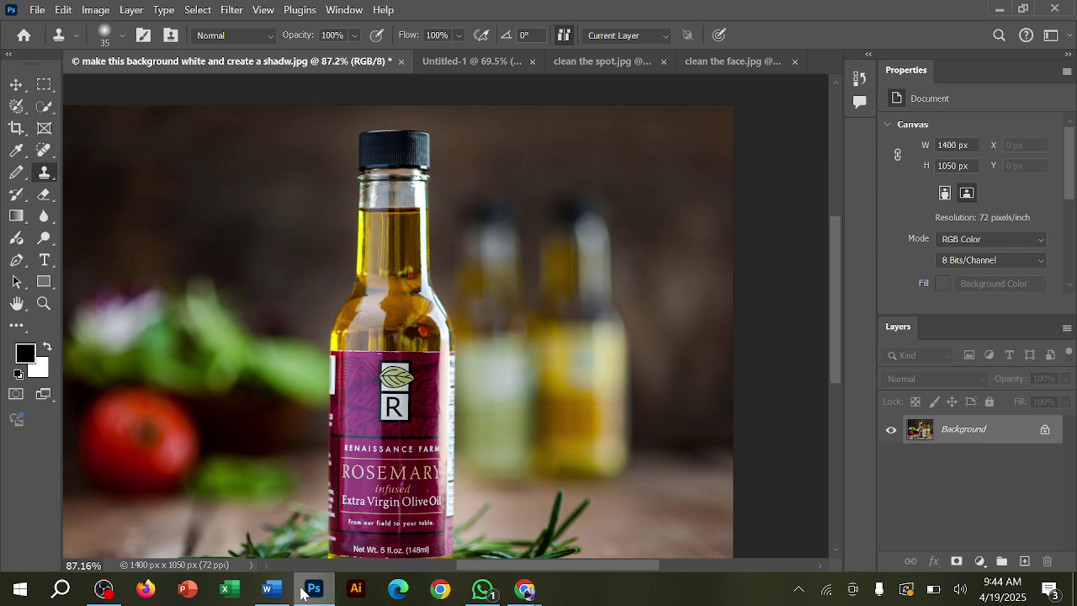
Switch to Word and replace the SHIFT + f5 note with "Alt", leaving the new text selected
{"action": "left_click", "coordinate": [270, 589]}
{"action": "left_click", "coordinate": [294, 281]}
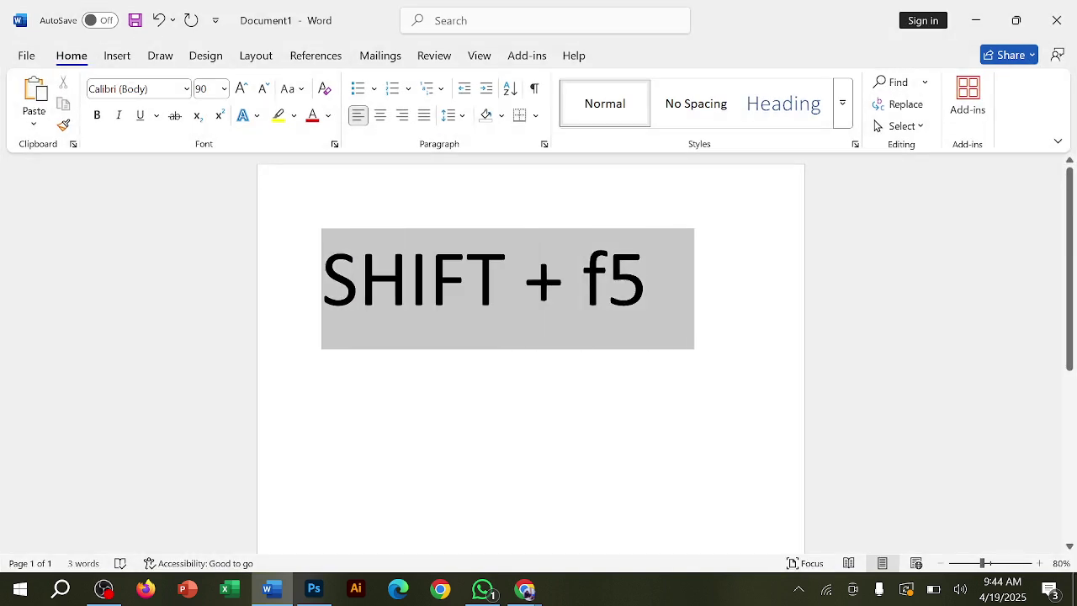
{"action": "type", "text": "A"}
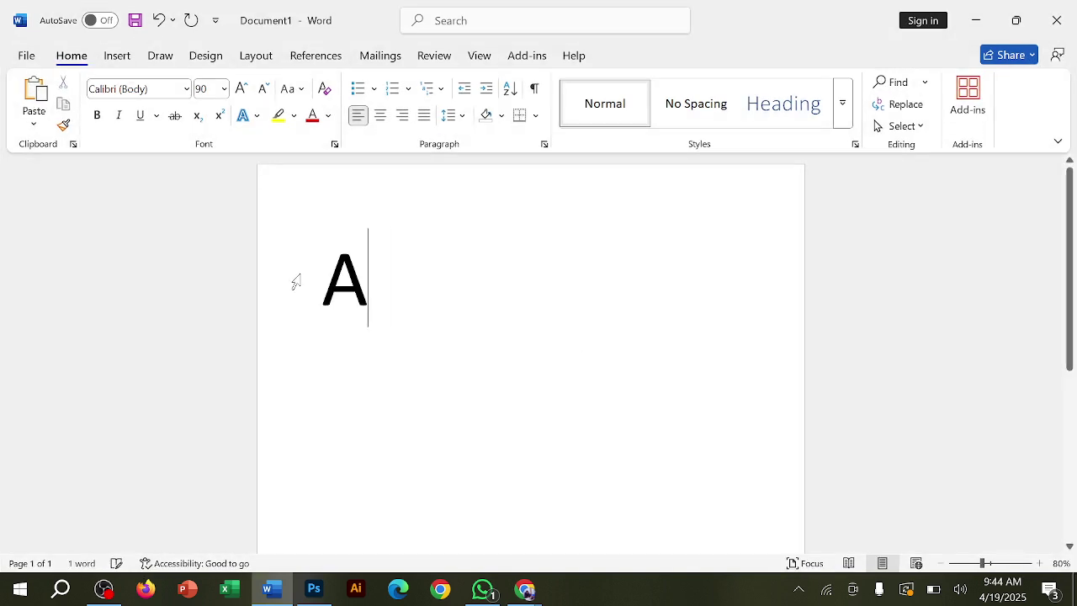
{"action": "type", "text": "lt"}
{"action": "key", "text": "ctrl+a"}
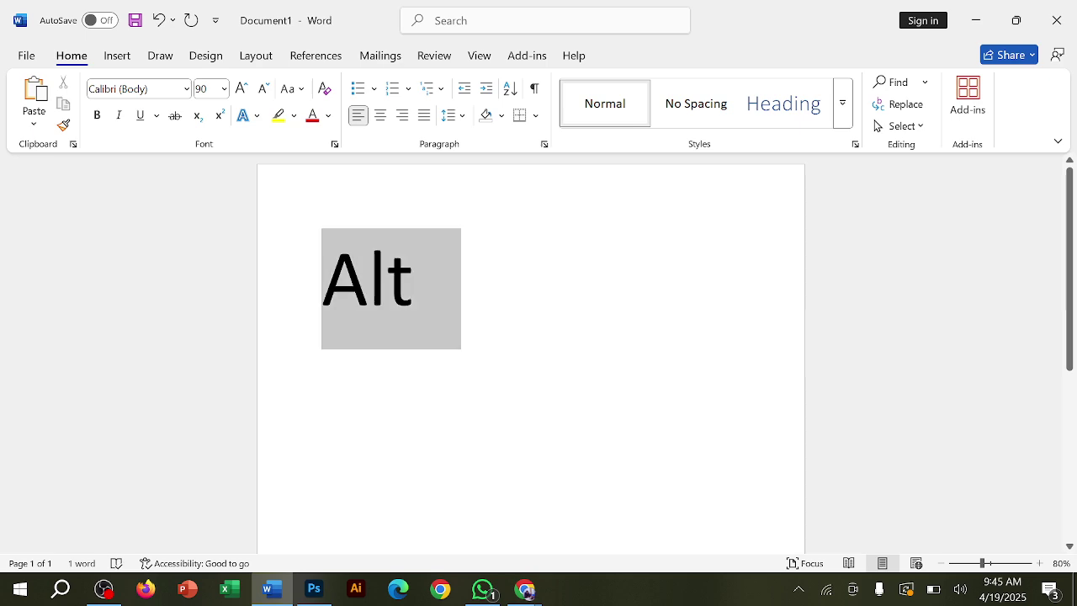
Enlarge the "Alt" note to font size 130, deselect it, and return to Photoshop
{"action": "left_click", "coordinate": [242, 88]}
{"action": "left_click", "coordinate": [242, 88]}
{"action": "left_click", "coordinate": [243, 88]}
{"action": "left_click", "coordinate": [242, 88]}
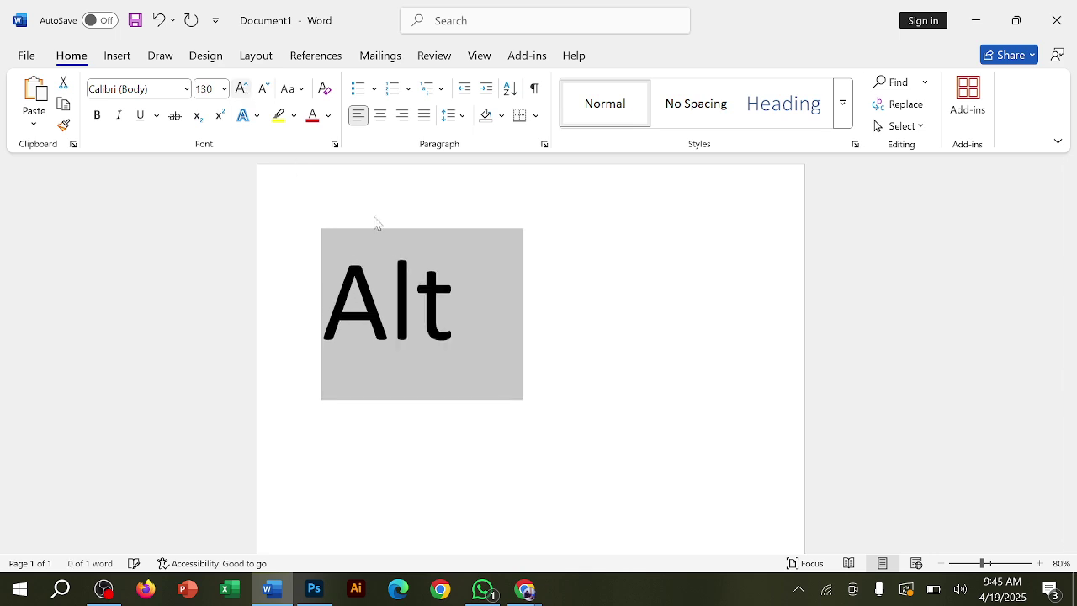
{"action": "key", "text": "End"}
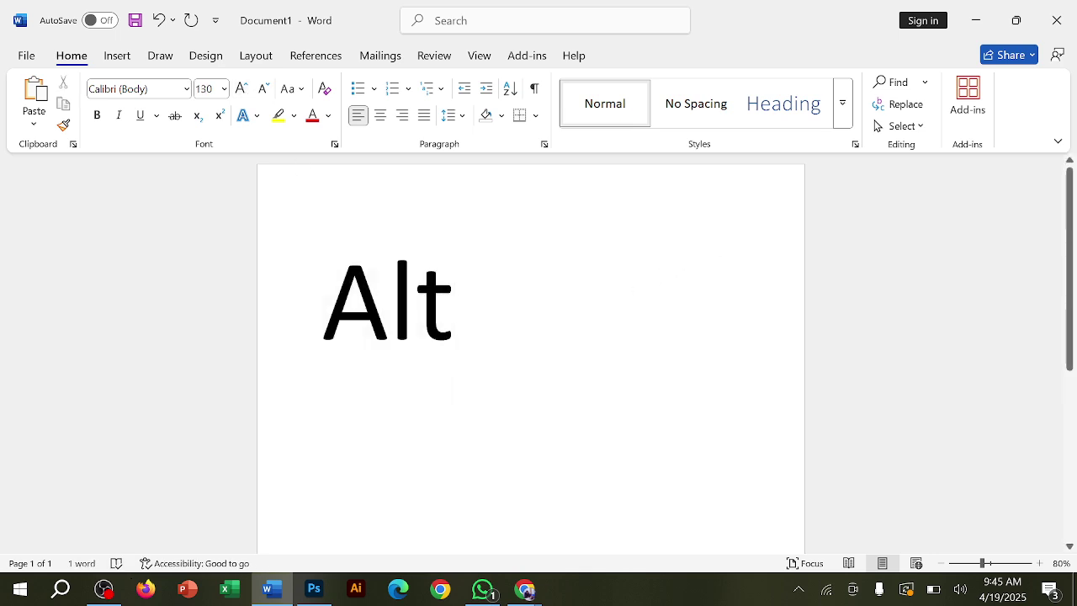
{"action": "left_click", "coordinate": [975, 16]}
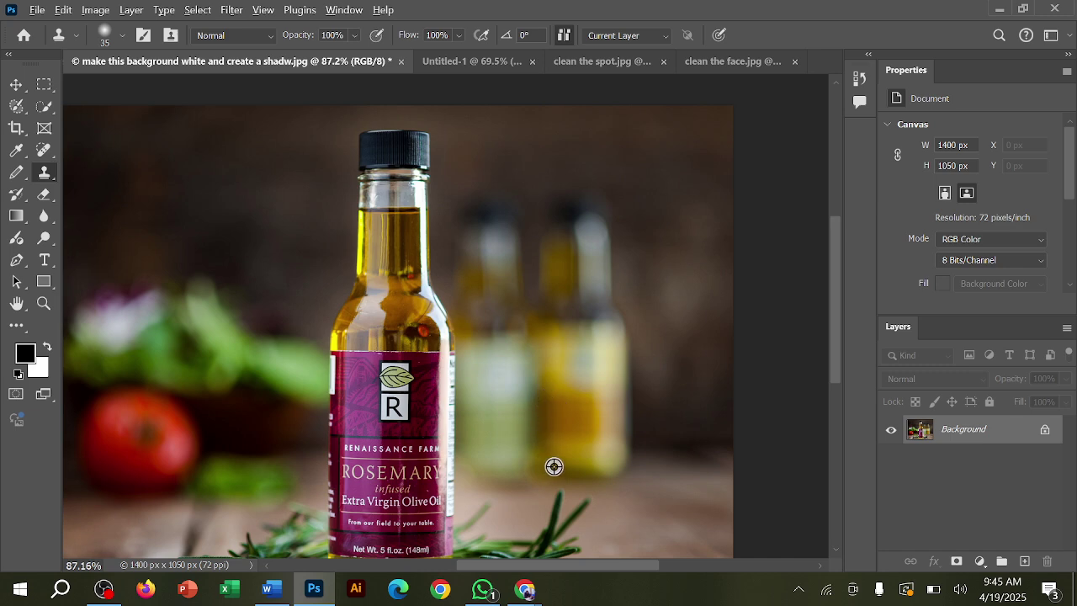
Switch to the Google Meet call in Chrome, dismiss the call time-limit notice, and return to Photoshop
{"action": "mouse_move", "coordinate": [522, 588]}
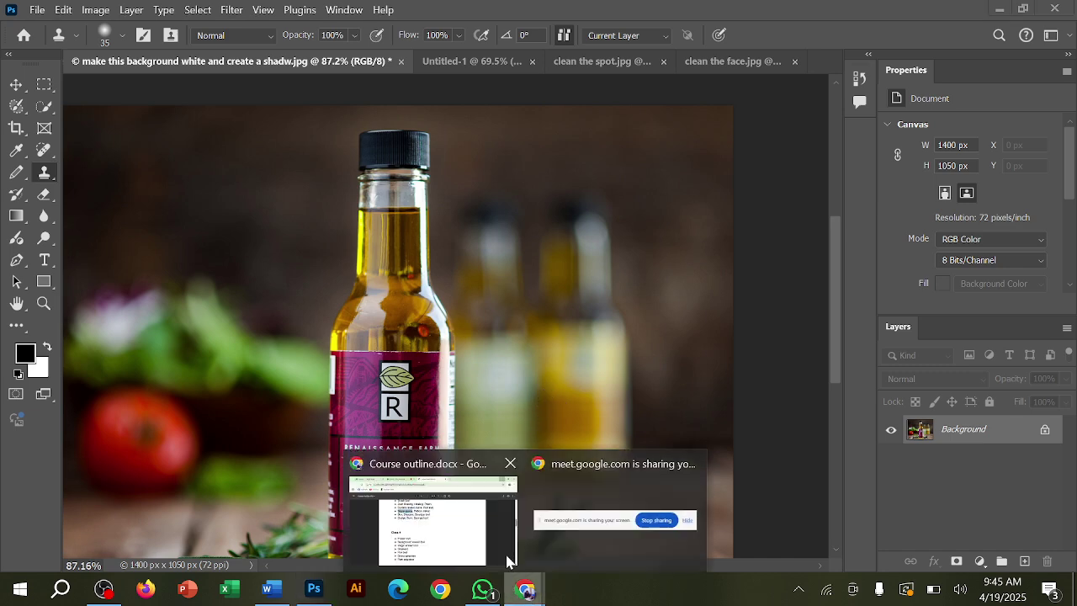
{"action": "left_click", "coordinate": [479, 510]}
{"action": "left_click", "coordinate": [308, 16]}
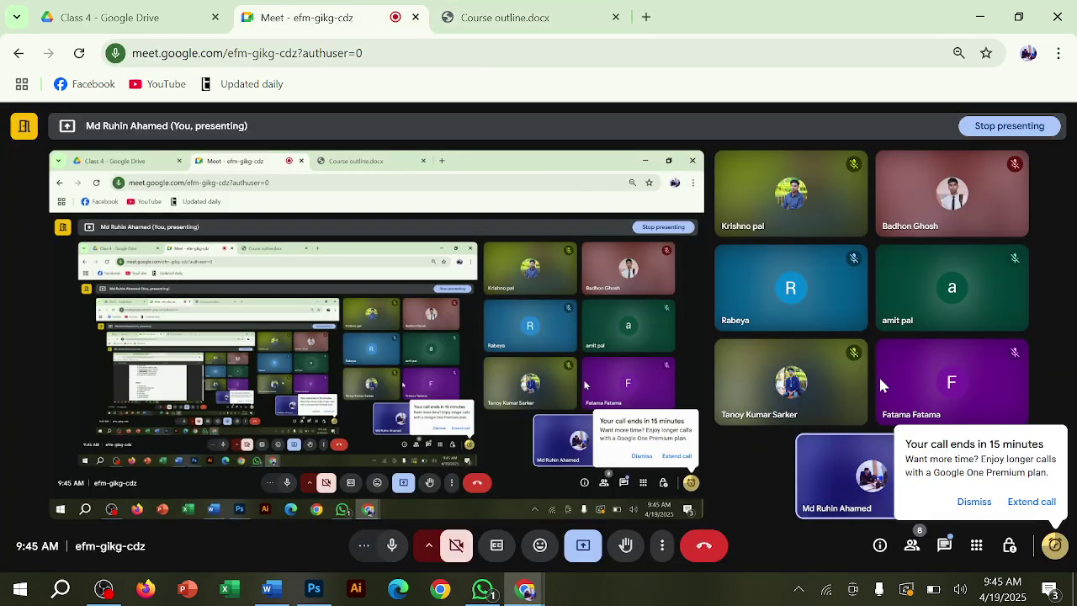
{"action": "left_click", "coordinate": [976, 503]}
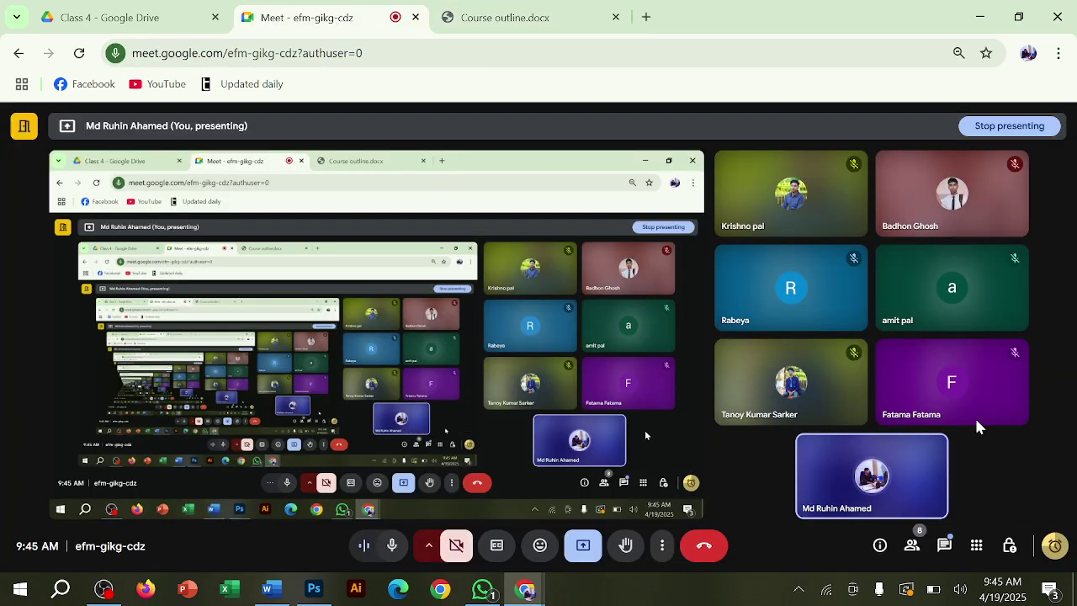
{"action": "left_click", "coordinate": [979, 16]}
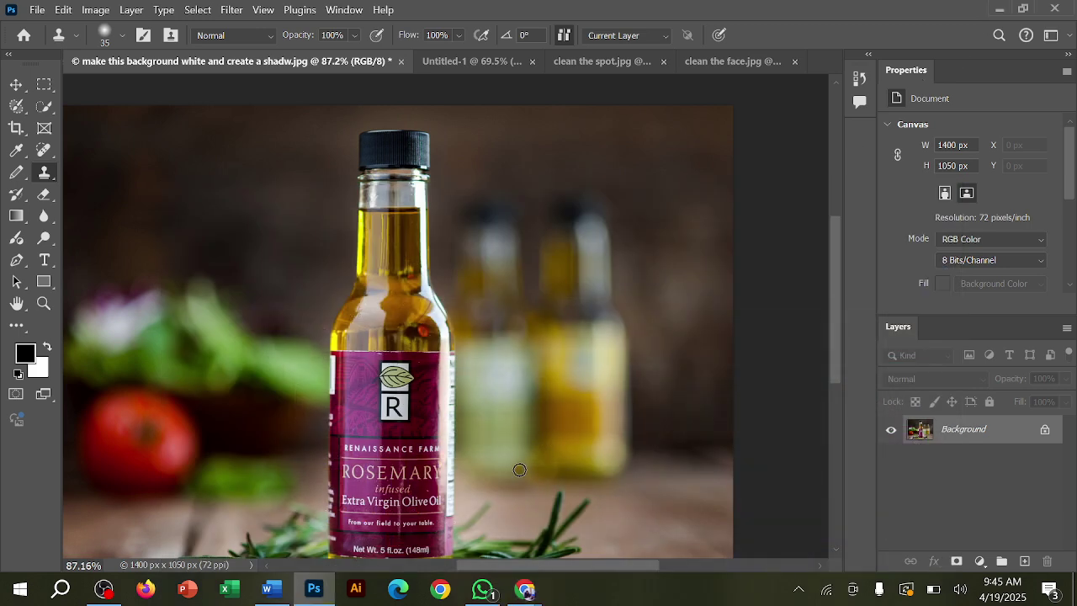
Clone the rightmost blurred background bottle with the Clone Stamp at brush size 60, painting a copy beside it
{"action": "left_click", "coordinate": [554, 474], "text": "alt"}
{"action": "mouse_move", "coordinate": [645, 465]}
{"action": "left_mouse_down"}
{"action": "mouse_move", "coordinate": [643, 431]}
{"action": "mouse_move", "coordinate": [641, 478]}
{"action": "mouse_move", "coordinate": [645, 394]}
{"action": "mouse_move", "coordinate": [646, 472]}
{"action": "mouse_move", "coordinate": [653, 437]}
{"action": "mouse_move", "coordinate": [658, 466]}
{"action": "mouse_move", "coordinate": [637, 386]}
{"action": "mouse_move", "coordinate": [633, 448]}
{"action": "mouse_move", "coordinate": [637, 250]}
{"action": "mouse_move", "coordinate": [645, 262]}
{"action": "mouse_move", "coordinate": [651, 233]}
{"action": "mouse_move", "coordinate": [654, 277]}
{"action": "mouse_move", "coordinate": [649, 220]}
{"action": "mouse_move", "coordinate": [670, 222]}
{"action": "mouse_move", "coordinate": [667, 231]}
{"action": "mouse_move", "coordinate": [683, 215]}
{"action": "mouse_move", "coordinate": [668, 219]}
{"action": "mouse_move", "coordinate": [700, 227]}
{"action": "mouse_move", "coordinate": [665, 265]}
{"action": "mouse_move", "coordinate": [674, 250]}
{"action": "mouse_move", "coordinate": [668, 313]}
{"action": "mouse_move", "coordinate": [671, 246]}
{"action": "mouse_move", "coordinate": [661, 414]}
{"action": "mouse_move", "coordinate": [653, 321]}
{"action": "mouse_move", "coordinate": [653, 401]}
{"action": "mouse_move", "coordinate": [657, 384]}
{"action": "mouse_move", "coordinate": [675, 440]}
{"action": "mouse_move", "coordinate": [674, 472]}
{"action": "mouse_move", "coordinate": [666, 461]}
{"action": "mouse_move", "coordinate": [660, 470]}
{"action": "mouse_move", "coordinate": [710, 462]}
{"action": "mouse_move", "coordinate": [684, 381]}
{"action": "mouse_move", "coordinate": [677, 397]}
{"action": "mouse_move", "coordinate": [673, 344]}
{"action": "mouse_move", "coordinate": [678, 242]}
{"action": "mouse_move", "coordinate": [684, 286]}
{"action": "mouse_move", "coordinate": [690, 221]}
{"action": "mouse_move", "coordinate": [708, 217]}
{"action": "mouse_move", "coordinate": [701, 257]}
{"action": "mouse_move", "coordinate": [698, 231]}
{"action": "mouse_move", "coordinate": [698, 314]}
{"action": "mouse_move", "coordinate": [688, 264]}
{"action": "mouse_move", "coordinate": [694, 433]}
{"action": "mouse_move", "coordinate": [693, 335]}
{"action": "mouse_move", "coordinate": [703, 409]}
{"action": "mouse_move", "coordinate": [705, 323]}
{"action": "mouse_move", "coordinate": [708, 456]}
{"action": "mouse_move", "coordinate": [706, 388]}
{"action": "mouse_move", "coordinate": [708, 454]}
{"action": "mouse_move", "coordinate": [721, 459]}
{"action": "mouse_move", "coordinate": [649, 459]}
{"action": "mouse_move", "coordinate": [678, 405]}
{"action": "mouse_move", "coordinate": [652, 216]}
{"action": "mouse_move", "coordinate": [663, 203]}
{"action": "mouse_move", "coordinate": [698, 241]}
{"action": "mouse_move", "coordinate": [703, 425]}
{"action": "left_mouse_up"}
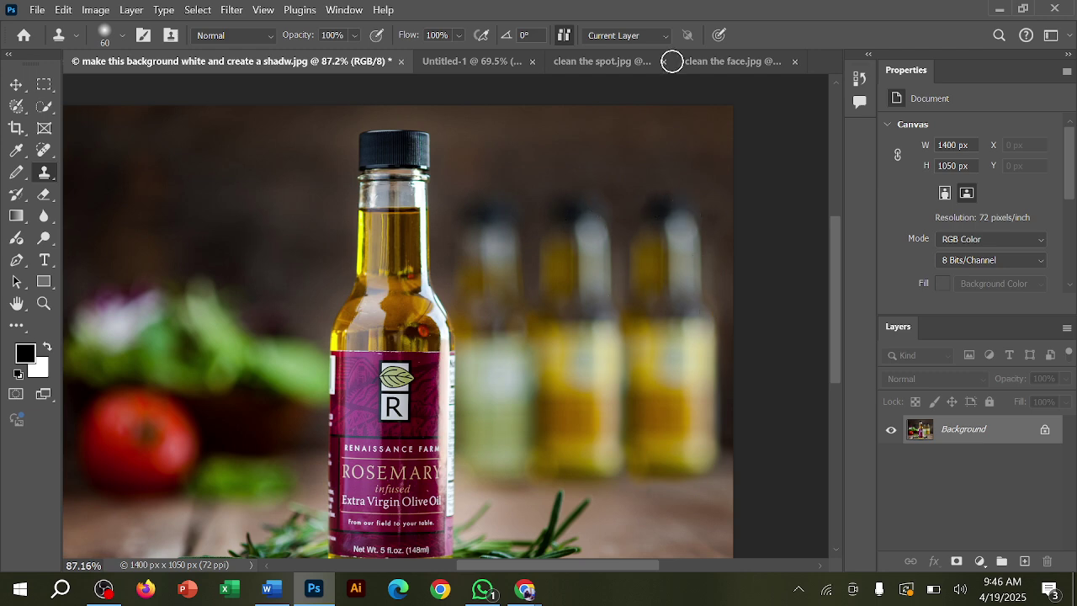
{"action": "scroll", "coordinate": [645, 310], "scroll_direction": "down", "scroll_amount": 4}
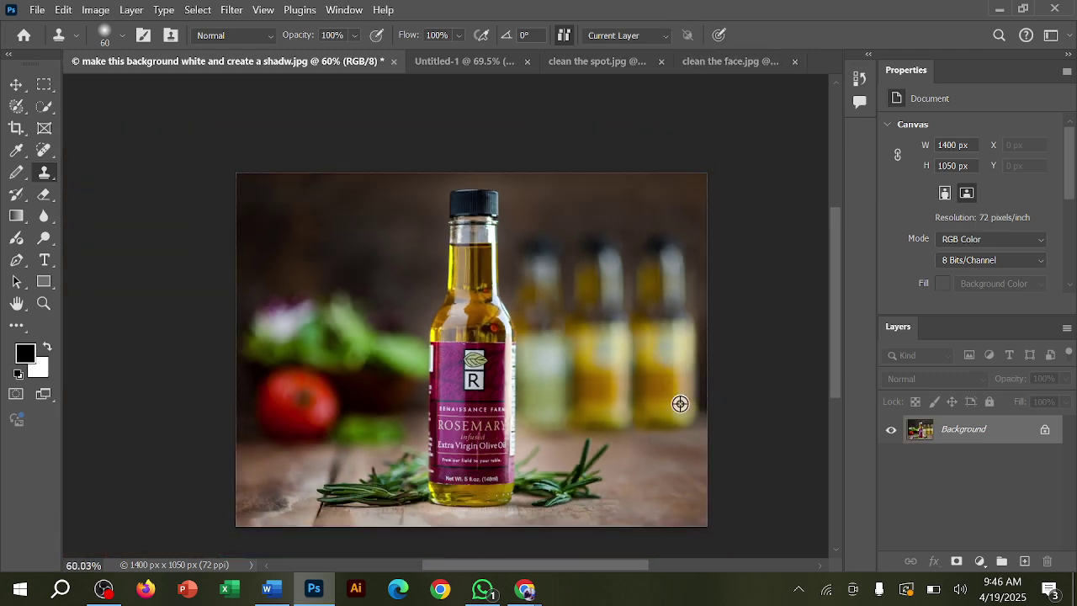
{"action": "scroll", "coordinate": [757, 483], "scroll_direction": "down", "scroll_amount": 2}
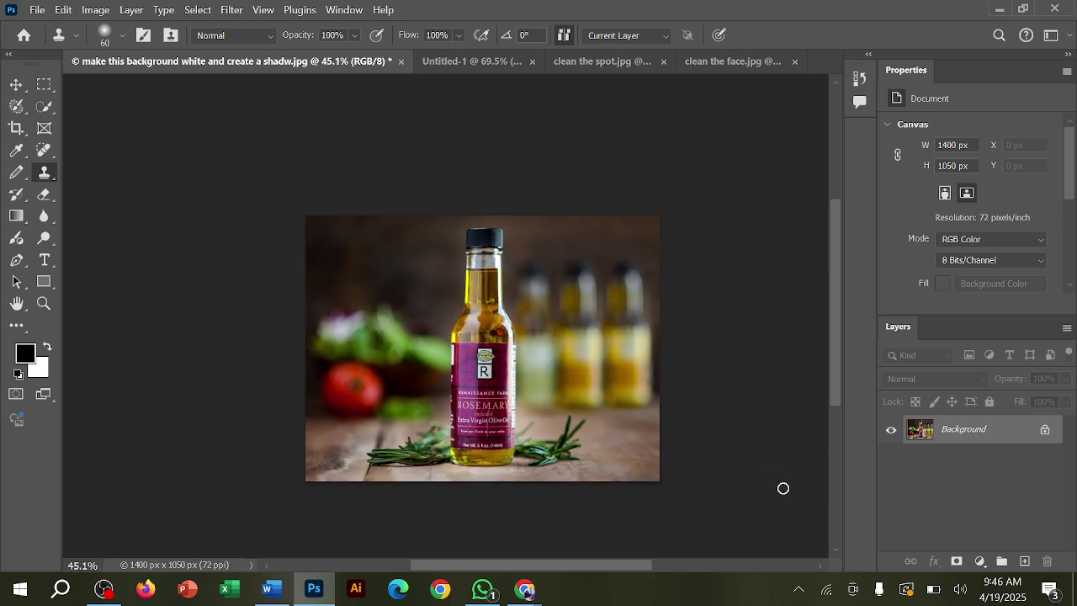
{"action": "scroll", "coordinate": [741, 429], "scroll_direction": "up", "scroll_amount": 3}
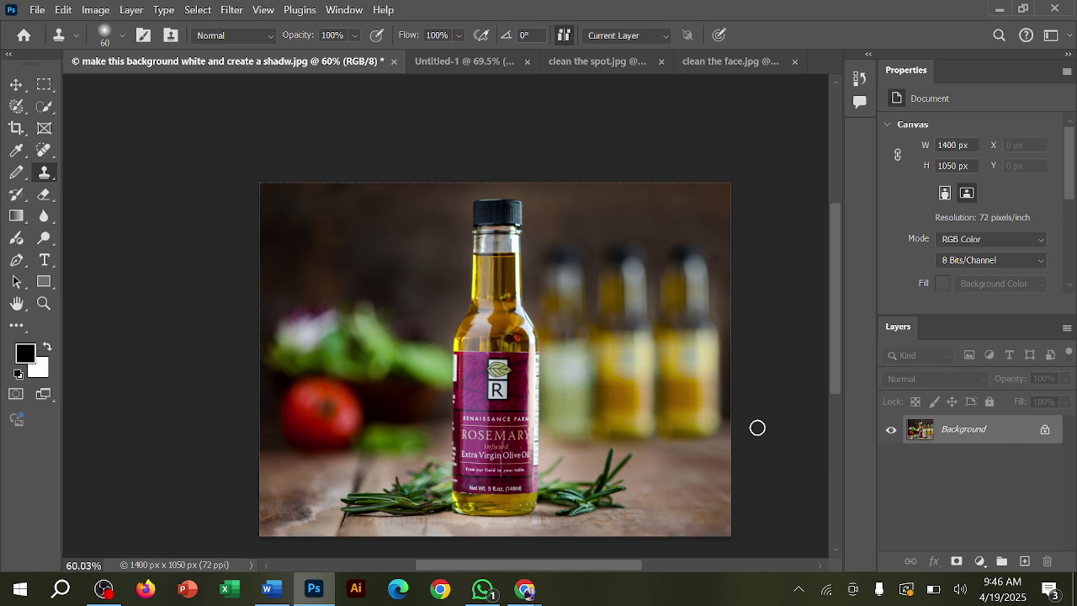
{"action": "scroll", "coordinate": [677, 346], "scroll_direction": "up", "scroll_amount": 3}
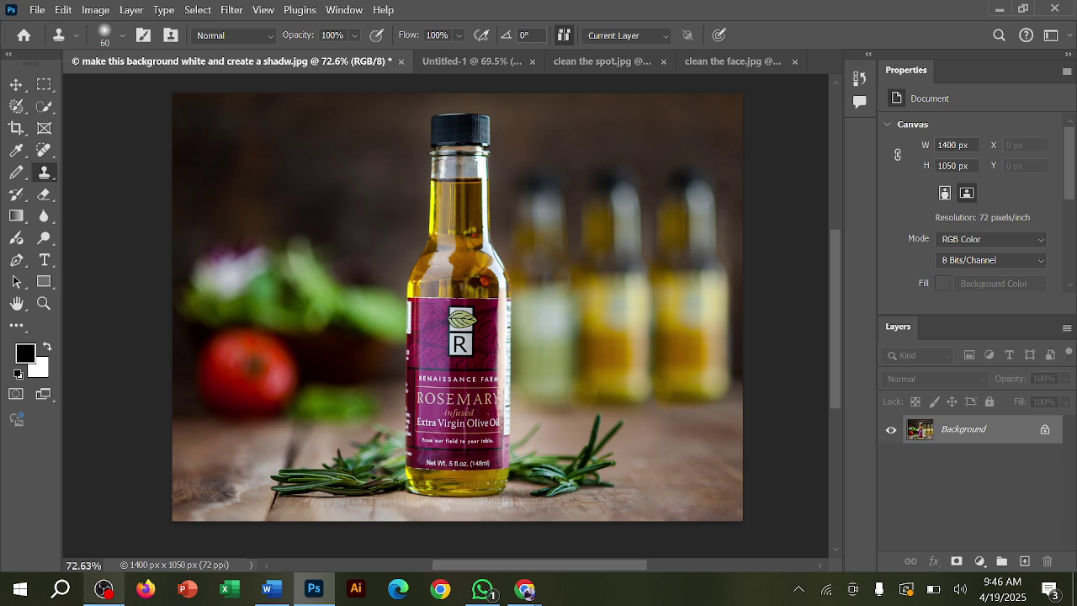
Switch to the course outline in Chrome and highlight "Clipping Mask" at the end of the list above Class-3
{"action": "mouse_move", "coordinate": [522, 592]}
{"action": "left_click", "coordinate": [433, 517]}
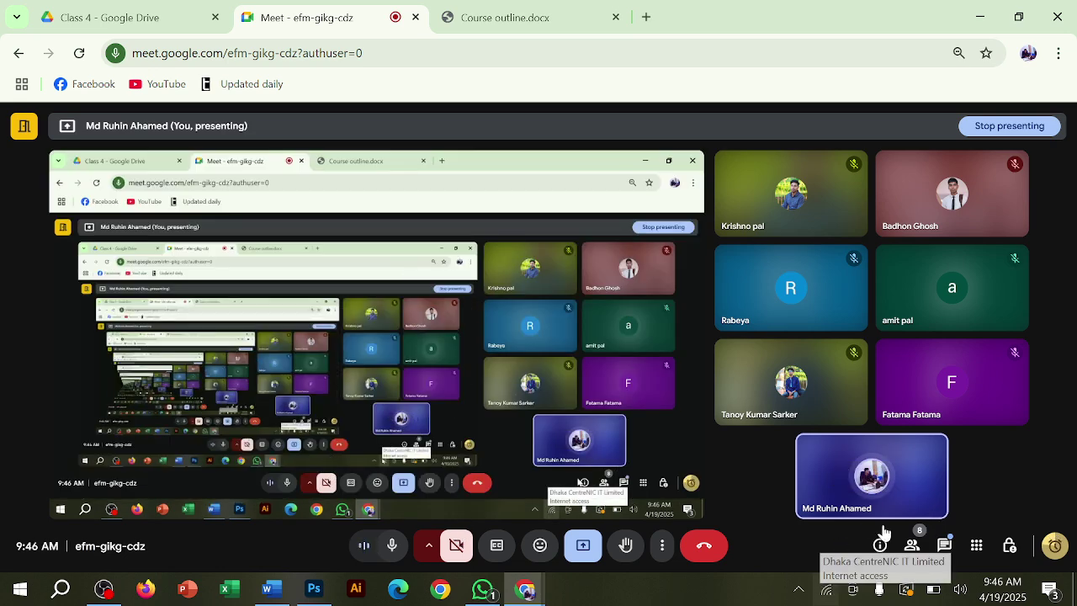
{"action": "left_click", "coordinate": [493, 8]}
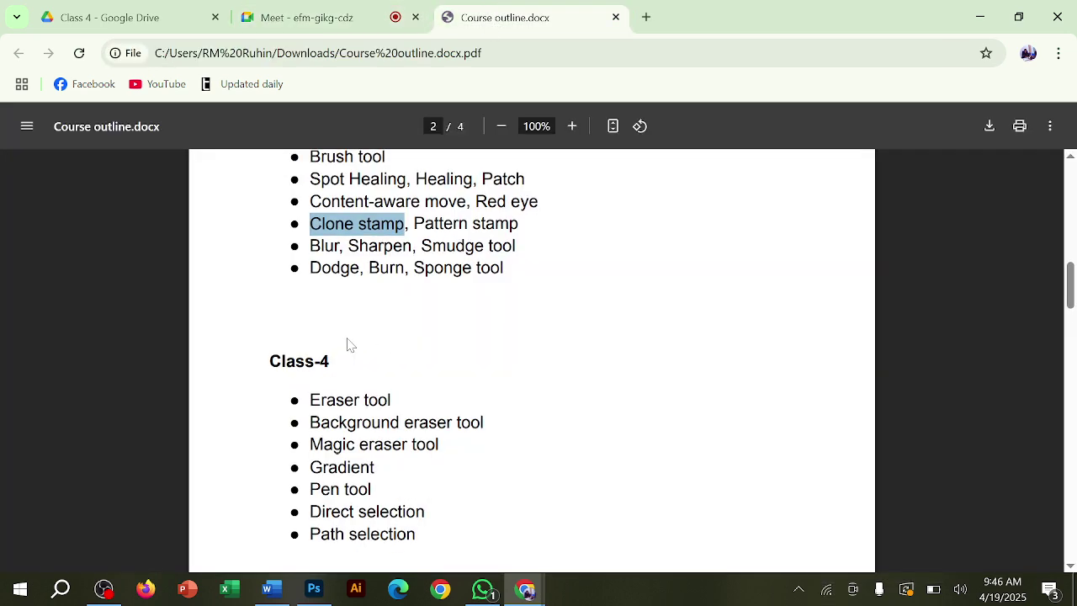
{"action": "scroll", "coordinate": [355, 303], "scroll_direction": "up", "scroll_amount": 3}
{"action": "scroll", "coordinate": [356, 301], "scroll_direction": "up", "scroll_amount": 2}
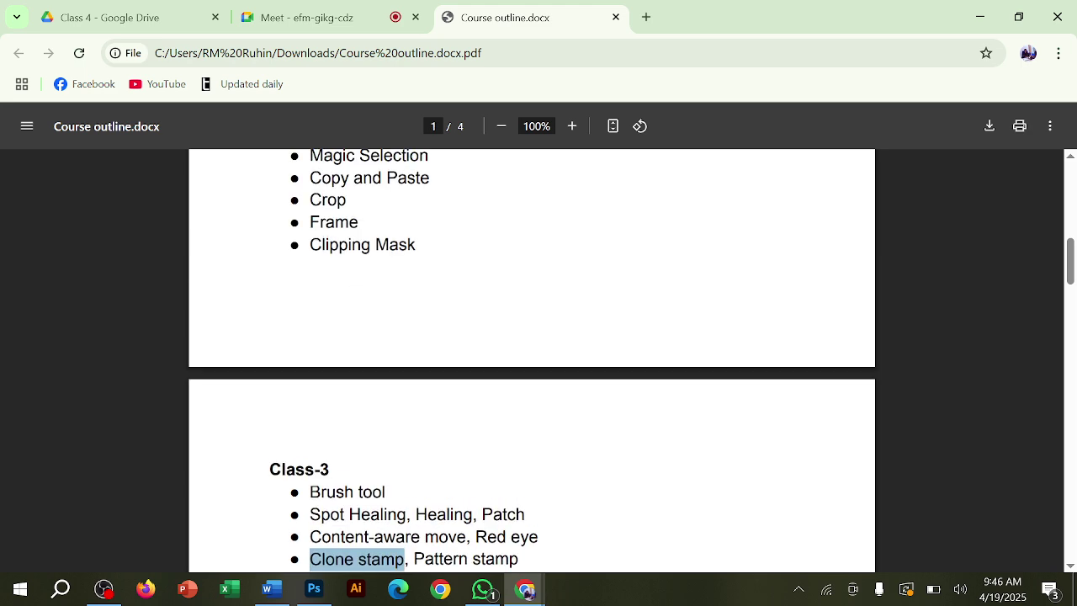
{"action": "left_click_drag", "start_coordinate": [310, 245], "coordinate": [449, 258]}
Highlight the Class-3 topics from "Brush tool" through "Clone stamp" one after another, and go back to the Meet call
{"action": "scroll", "coordinate": [402, 293], "scroll_direction": "down", "scroll_amount": 4}
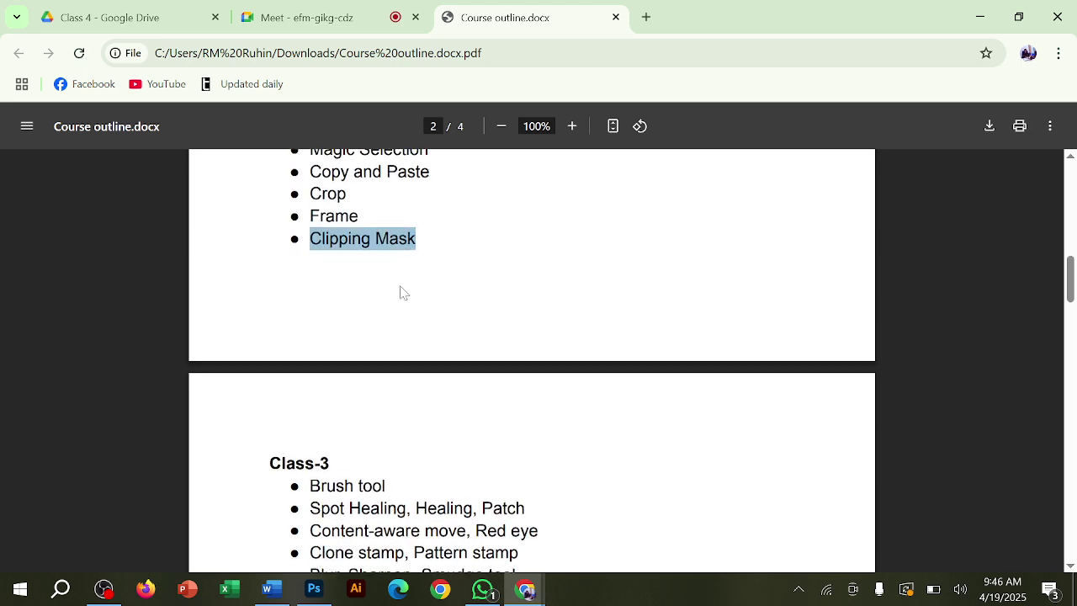
{"action": "left_click_drag", "start_coordinate": [310, 323], "coordinate": [374, 323]}
{"action": "left_click_drag", "start_coordinate": [309, 346], "coordinate": [523, 346]}
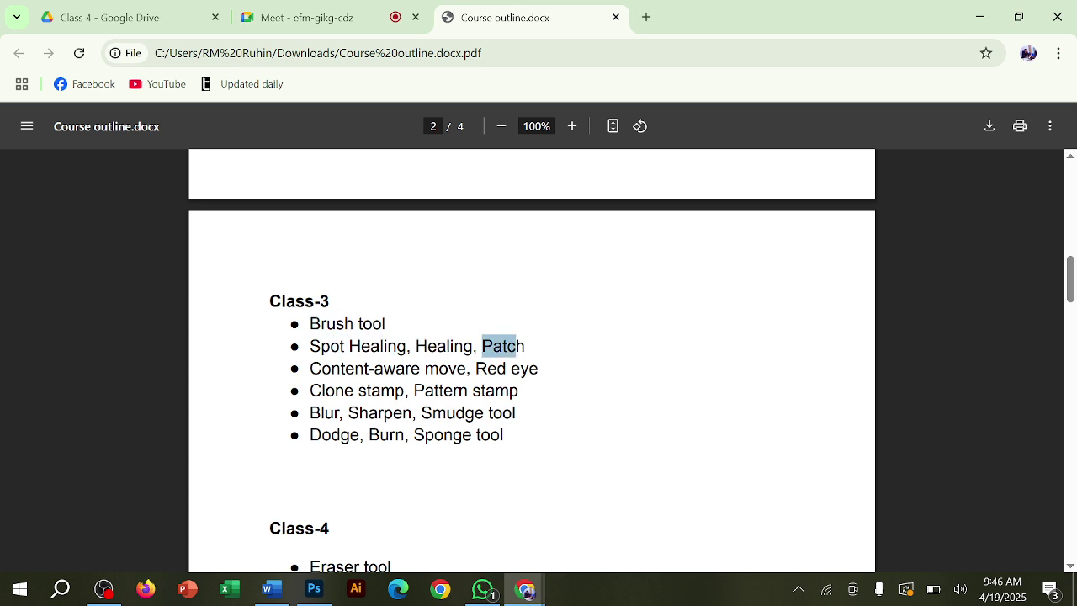
{"action": "left_click_drag", "start_coordinate": [345, 368], "coordinate": [405, 369]}
{"action": "left_click_drag", "start_coordinate": [326, 391], "coordinate": [398, 391]}
{"action": "left_click", "coordinate": [408, 389]}
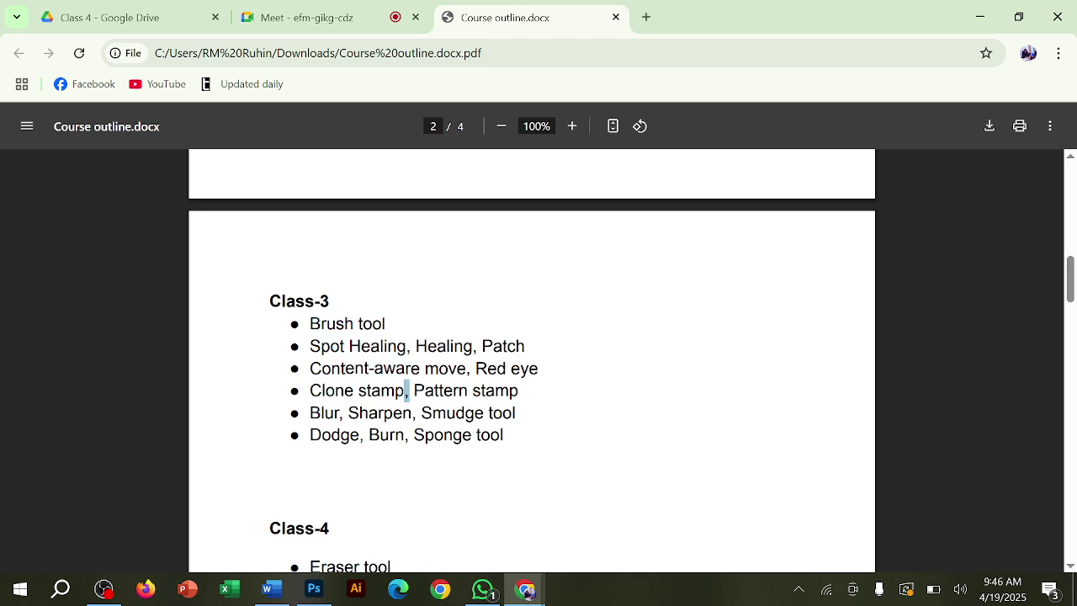
{"action": "left_click", "coordinate": [322, 14]}
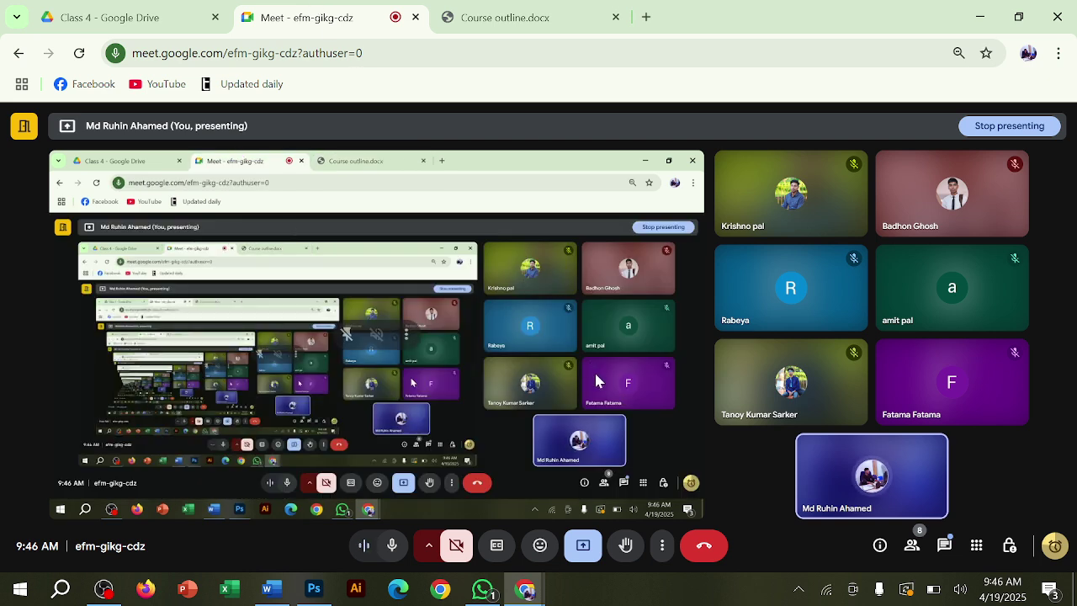
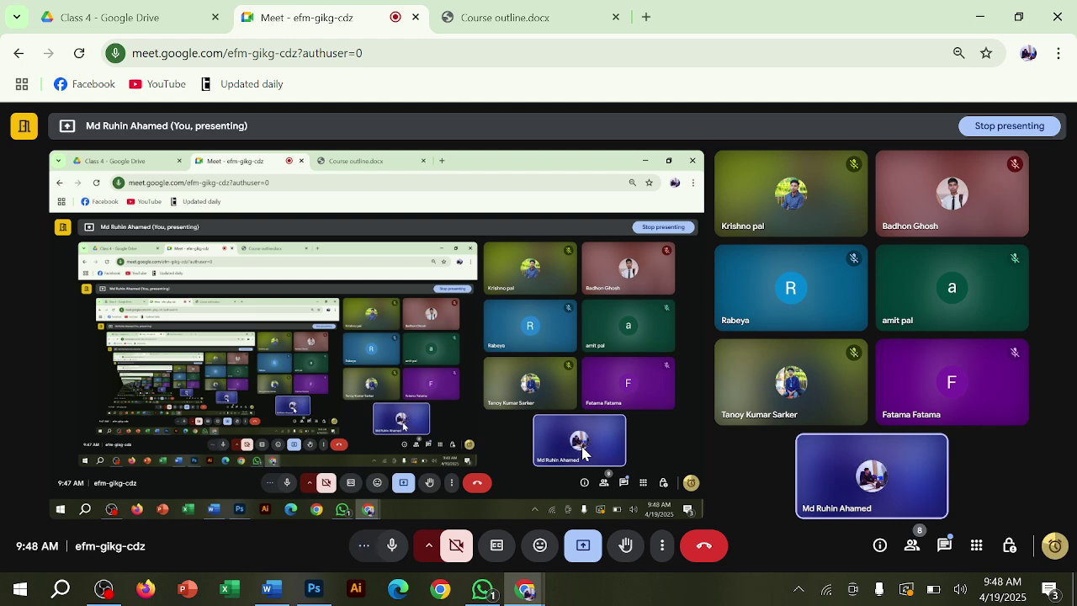
Return to the course outline, highlight "Pattern stamp" under Class-3, and switch back to Photoshop
{"action": "left_click", "coordinate": [492, 19]}
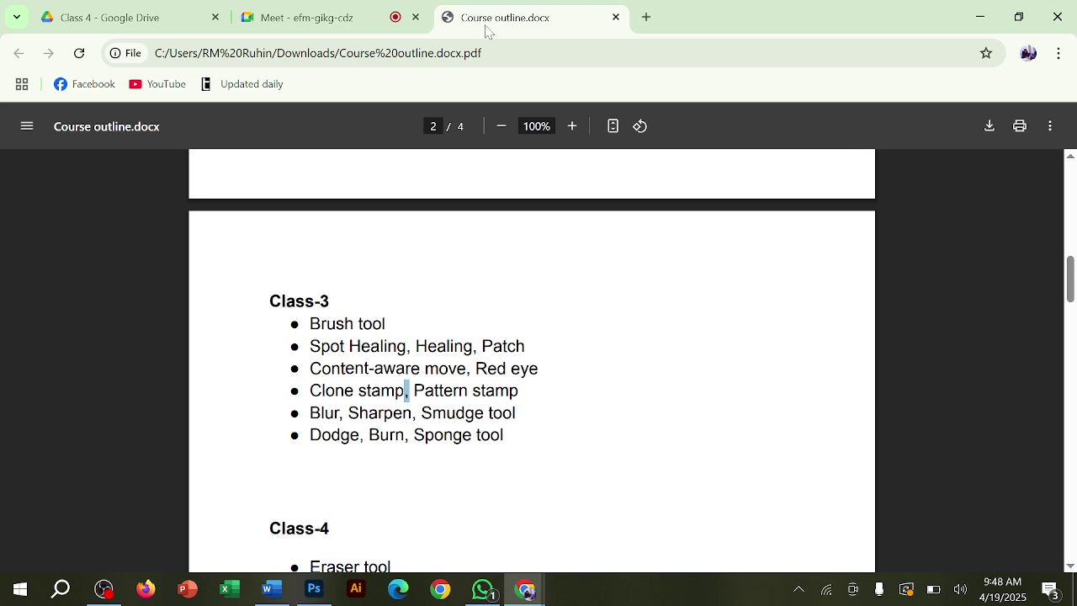
{"action": "scroll", "coordinate": [421, 376], "scroll_direction": "down", "scroll_amount": 1}
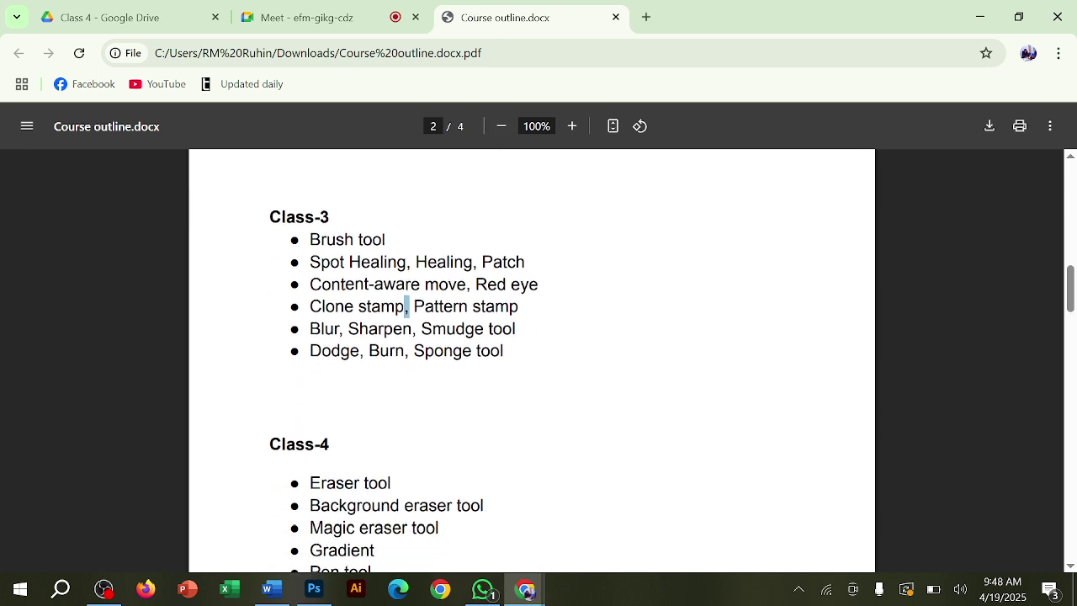
{"action": "left_click_drag", "start_coordinate": [409, 307], "coordinate": [519, 307]}
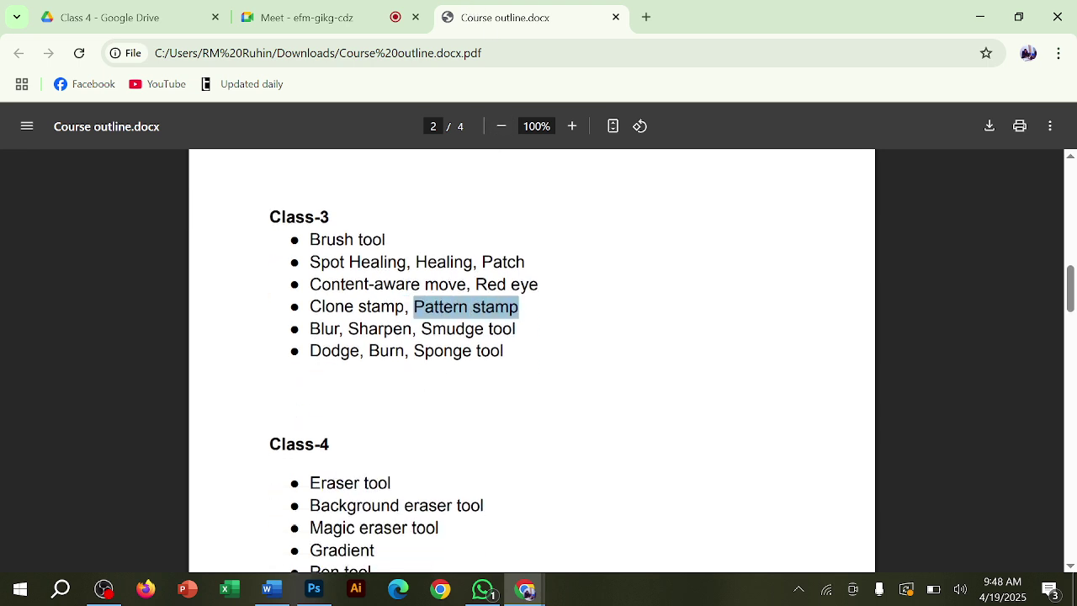
{"action": "left_click", "coordinate": [981, 17]}
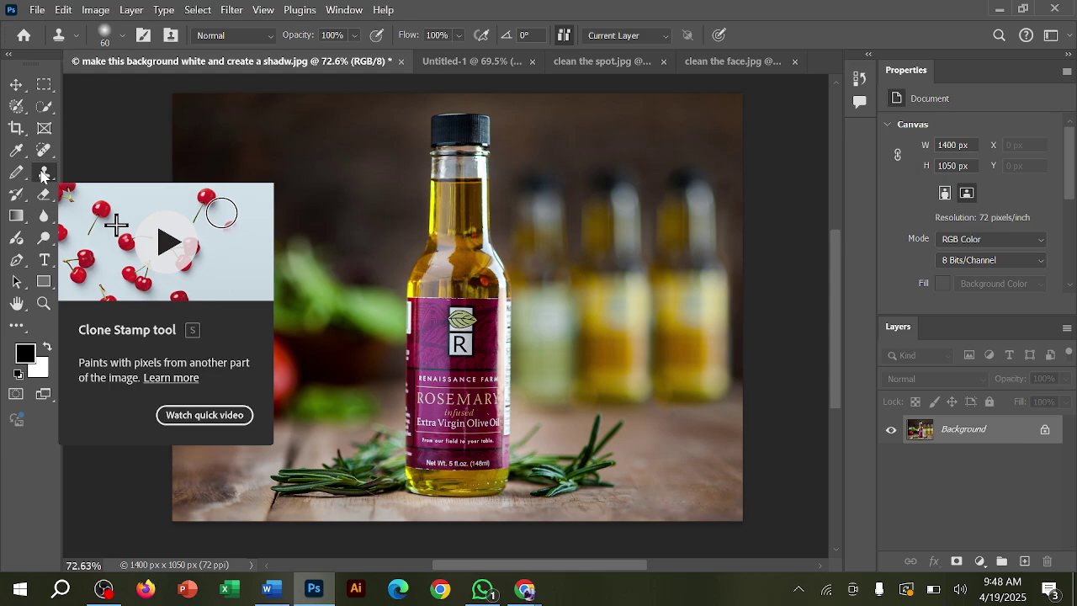
Activate the Pattern Stamp Tool and choose the yellow tree pattern from the Trees group
{"action": "right_click", "coordinate": [44, 173]}
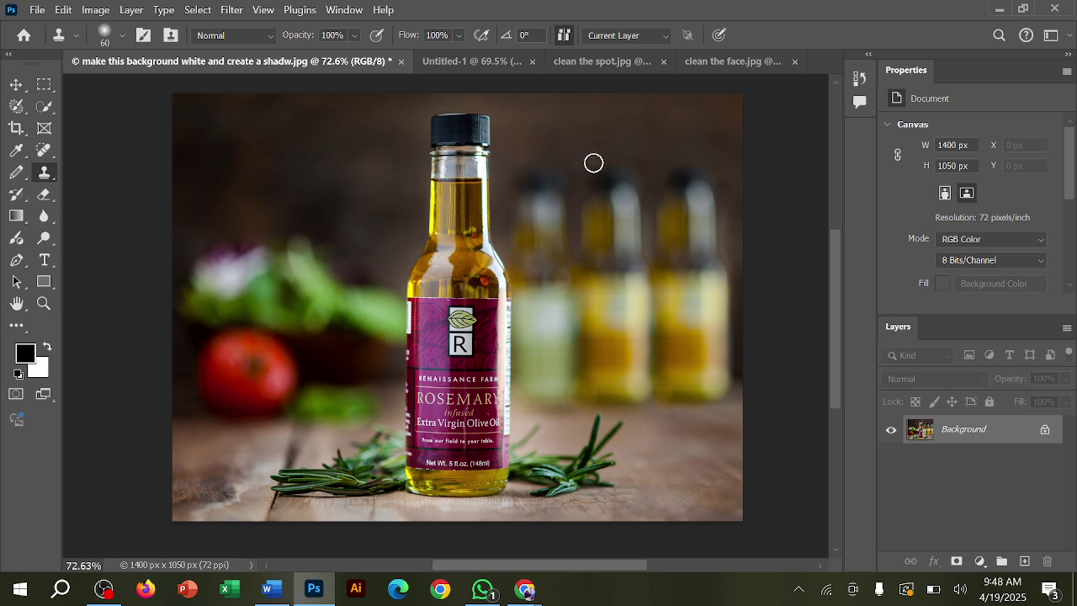
{"action": "right_click", "coordinate": [52, 173]}
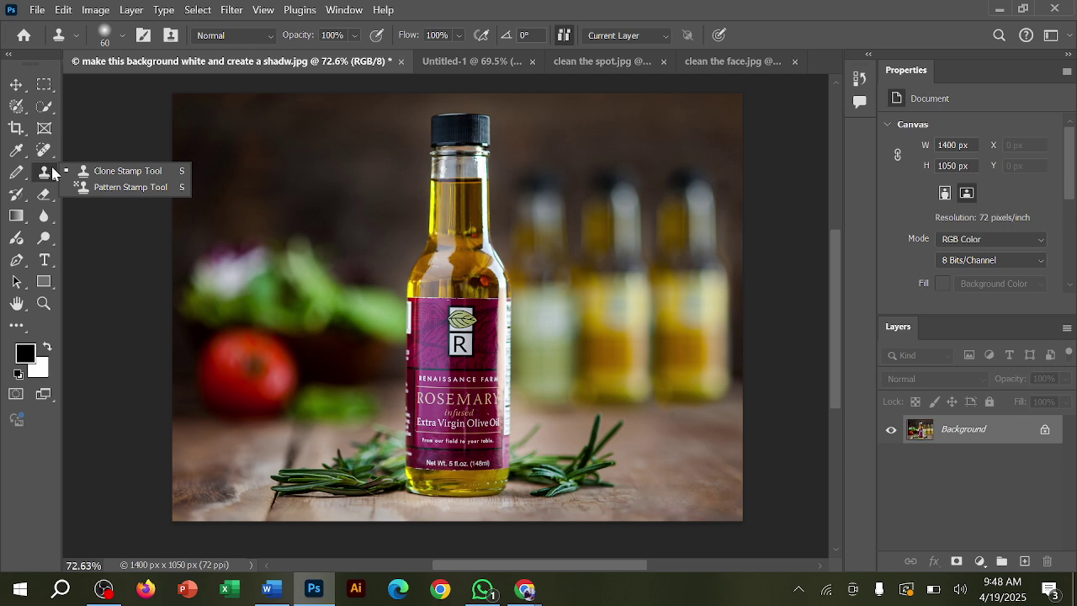
{"action": "left_click", "coordinate": [125, 187]}
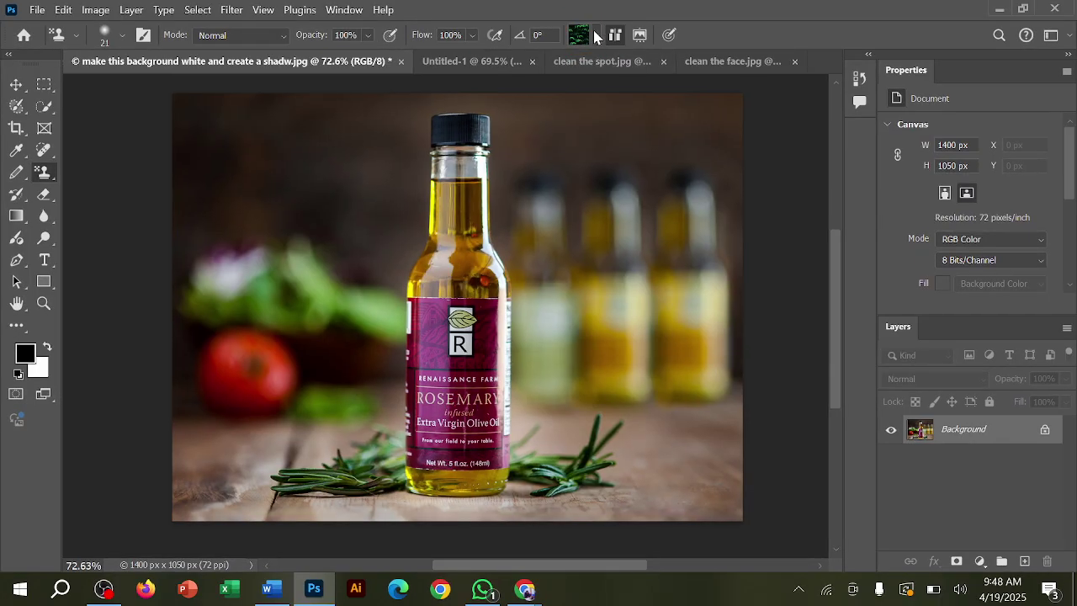
{"action": "left_click", "coordinate": [597, 38]}
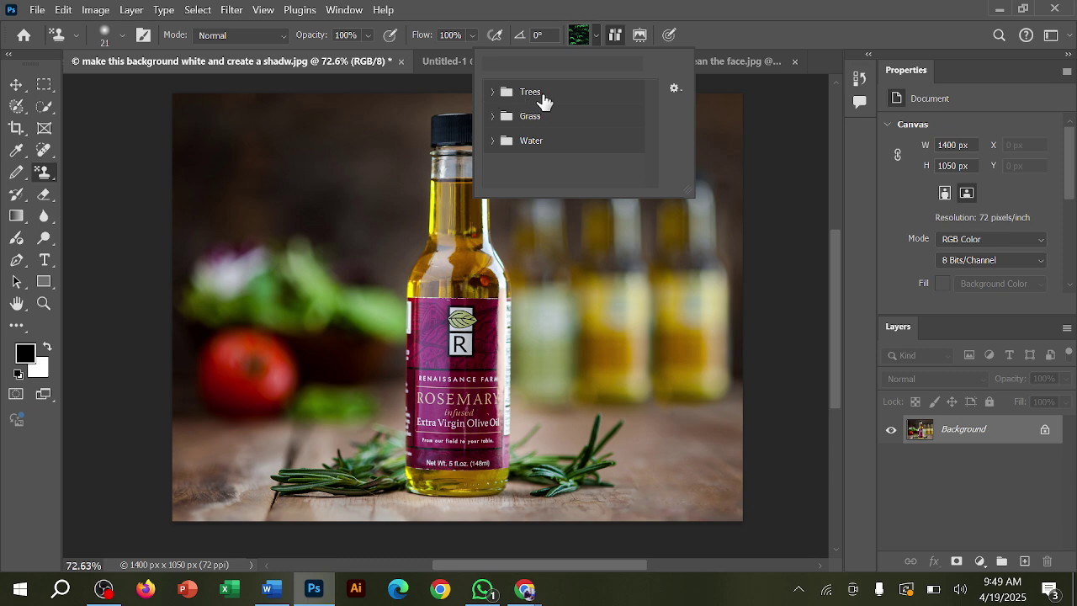
{"action": "left_click", "coordinate": [493, 91]}
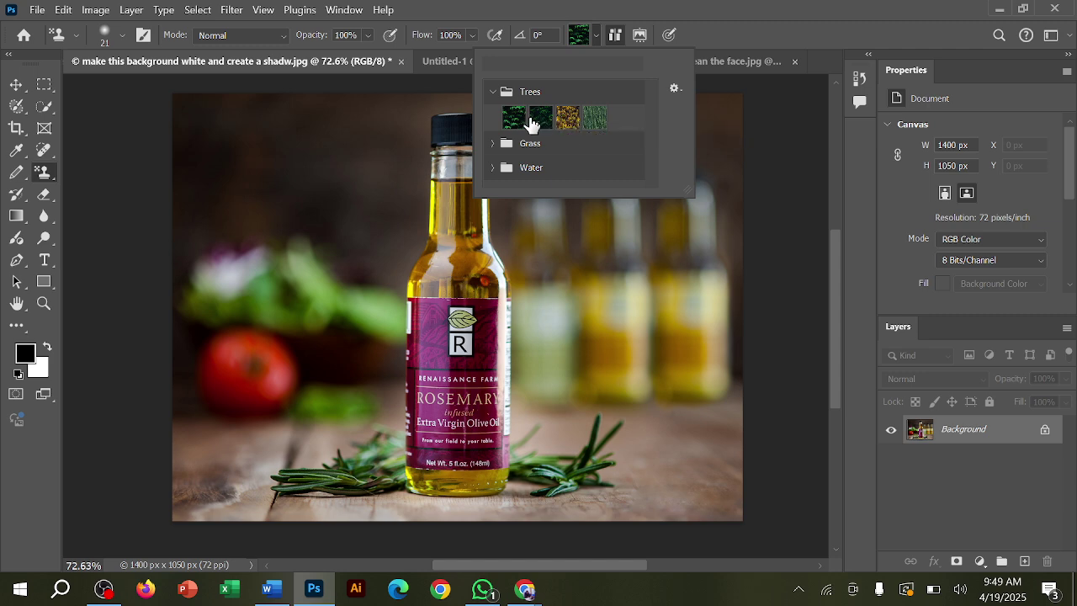
{"action": "left_click", "coordinate": [567, 118]}
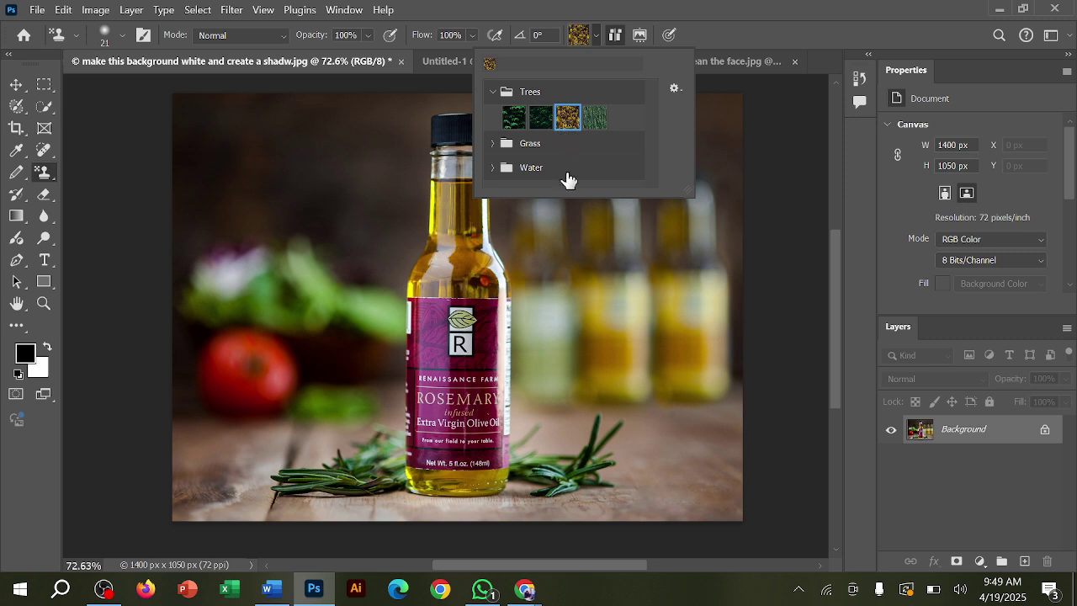
{"action": "left_click", "coordinate": [581, 224]}
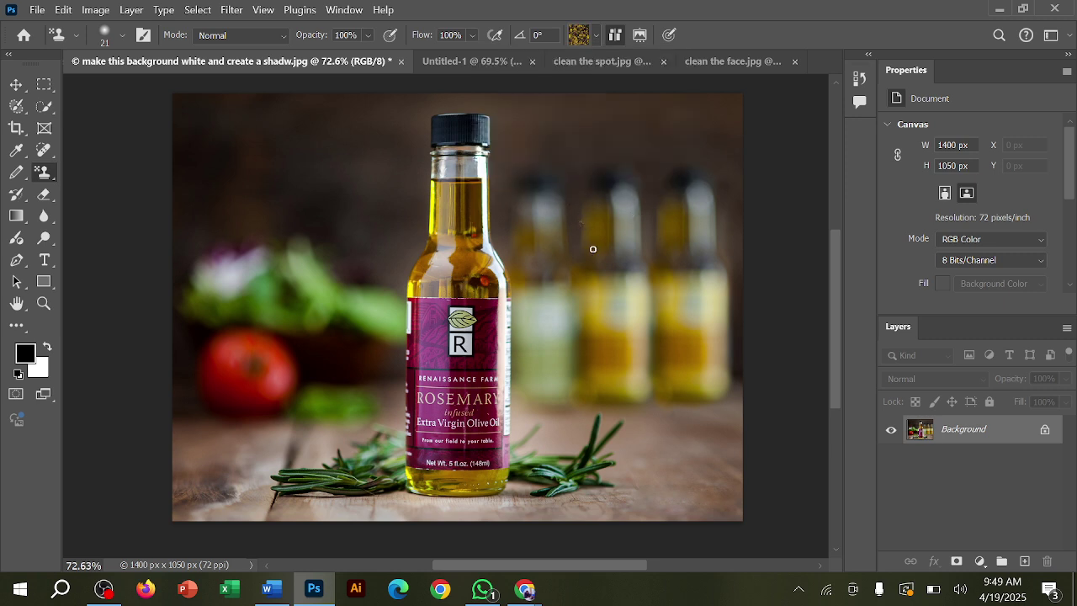
Enlarge the brush to 175, paint the yellow tree pattern over the whole bottle photo, and undo the painting
{"action": "key", "text": "bracketright"}
{"action": "key", "text": "bracketright"}
{"action": "key", "text": "bracketright"}
{"action": "key", "text": "bracketright"}
{"action": "key", "text": "bracketright"}
{"action": "key", "text": "bracketright"}
{"action": "key", "text": "bracketright"}
{"action": "key", "text": "bracketright"}
{"action": "key", "text": "bracketright"}
{"action": "key", "text": "bracketright"}
{"action": "key", "text": "bracketright"}
{"action": "mouse_move", "coordinate": [661, 140]}
{"action": "left_mouse_down"}
{"action": "mouse_move", "coordinate": [681, 115]}
{"action": "mouse_move", "coordinate": [287, 111]}
{"action": "mouse_move", "coordinate": [193, 125]}
{"action": "mouse_move", "coordinate": [717, 135]}
{"action": "mouse_move", "coordinate": [614, 163]}
{"action": "mouse_move", "coordinate": [132, 161]}
{"action": "mouse_move", "coordinate": [396, 186]}
{"action": "mouse_move", "coordinate": [766, 176]}
{"action": "mouse_move", "coordinate": [89, 224]}
{"action": "mouse_move", "coordinate": [745, 262]}
{"action": "mouse_move", "coordinate": [878, 226]}
{"action": "left_mouse_up"}
{"action": "mouse_move", "coordinate": [366, 392]}
{"action": "left_mouse_down"}
{"action": "mouse_move", "coordinate": [125, 308]}
{"action": "mouse_move", "coordinate": [332, 331]}
{"action": "mouse_move", "coordinate": [109, 419]}
{"action": "mouse_move", "coordinate": [158, 473]}
{"action": "mouse_move", "coordinate": [272, 510]}
{"action": "mouse_move", "coordinate": [137, 514]}
{"action": "mouse_move", "coordinate": [207, 509]}
{"action": "left_mouse_up"}
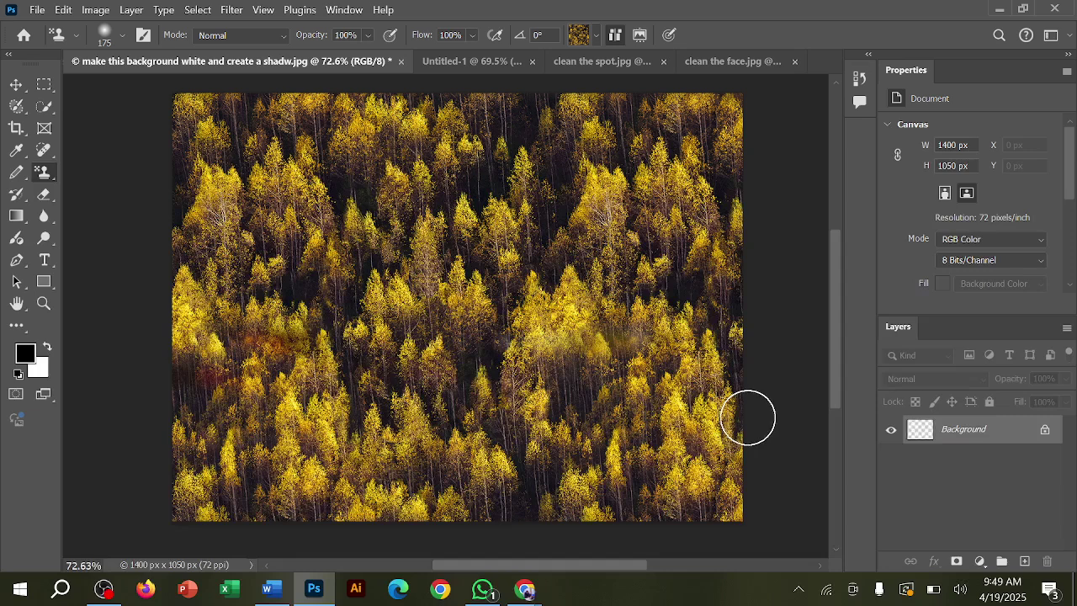
{"action": "key", "text": "ctrl+z"}
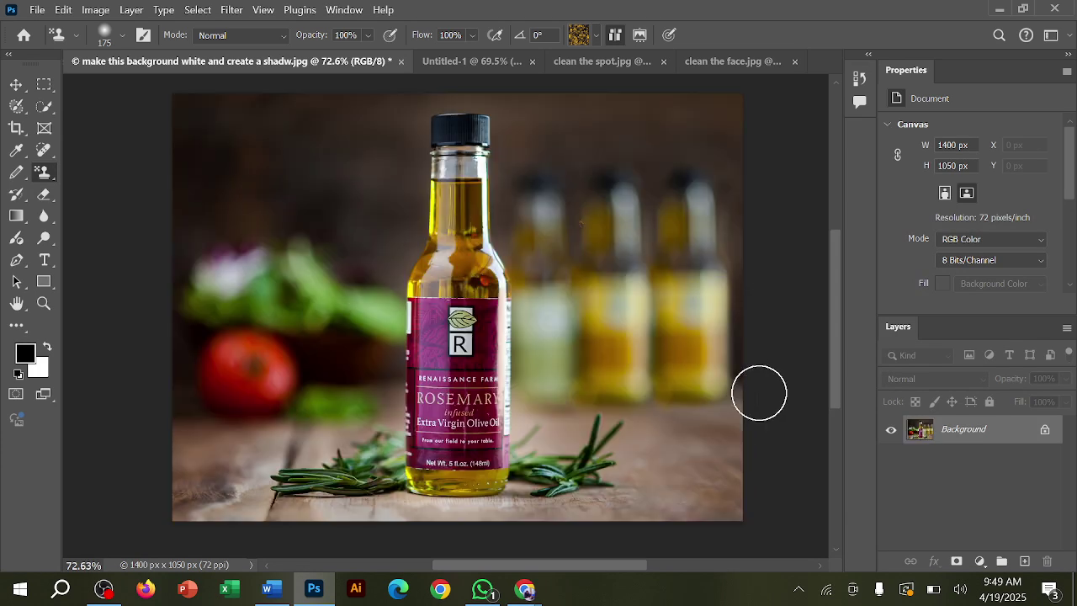
Select the main olive oil bottle with the Quick Selection Tool, brushing from its neck down to its base
{"action": "left_click", "coordinate": [20, 91]}
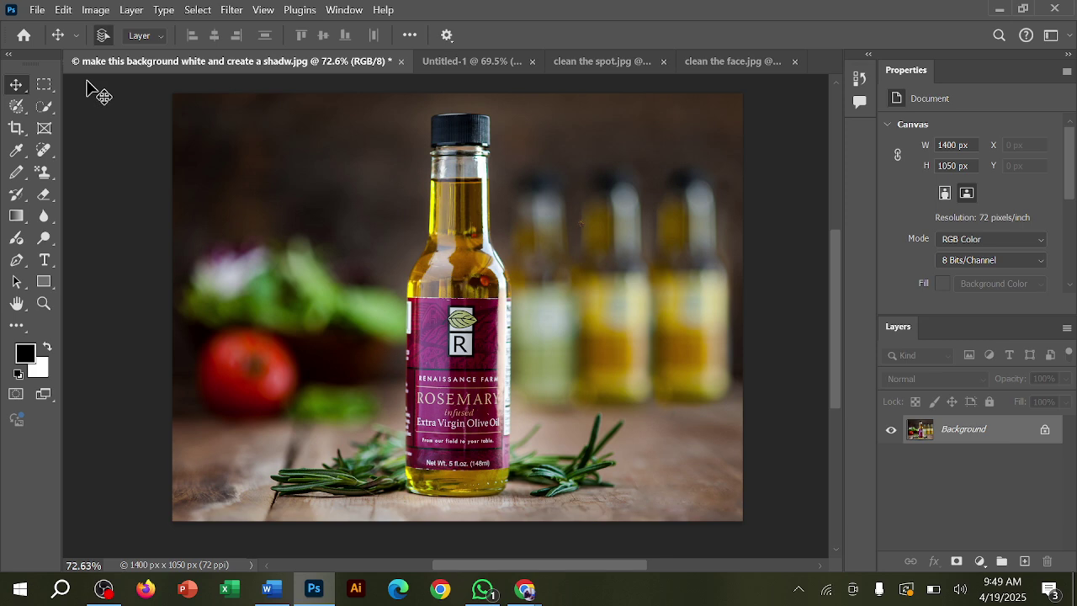
{"action": "left_click", "coordinate": [45, 105]}
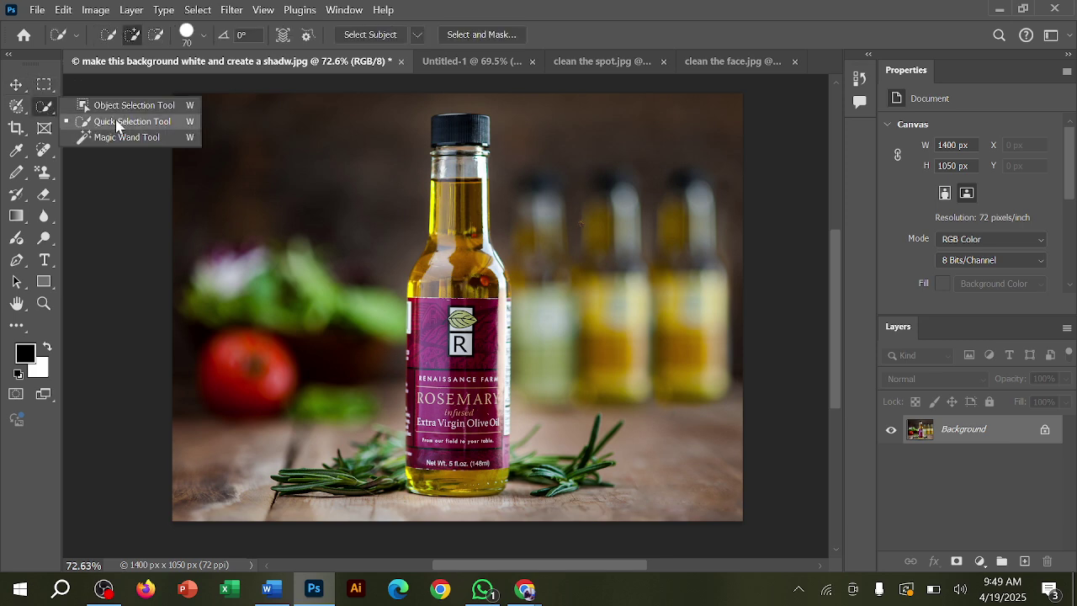
{"action": "left_click", "coordinate": [97, 123]}
{"action": "left_click_drag", "start_coordinate": [452, 181], "coordinate": [469, 481]}
{"action": "mouse_move", "coordinate": [497, 412]}
{"action": "left_mouse_down"}
{"action": "mouse_move", "coordinate": [475, 134]}
{"action": "mouse_move", "coordinate": [449, 148]}
{"action": "mouse_move", "coordinate": [420, 296]}
{"action": "mouse_move", "coordinate": [425, 478]}
{"action": "left_mouse_up"}
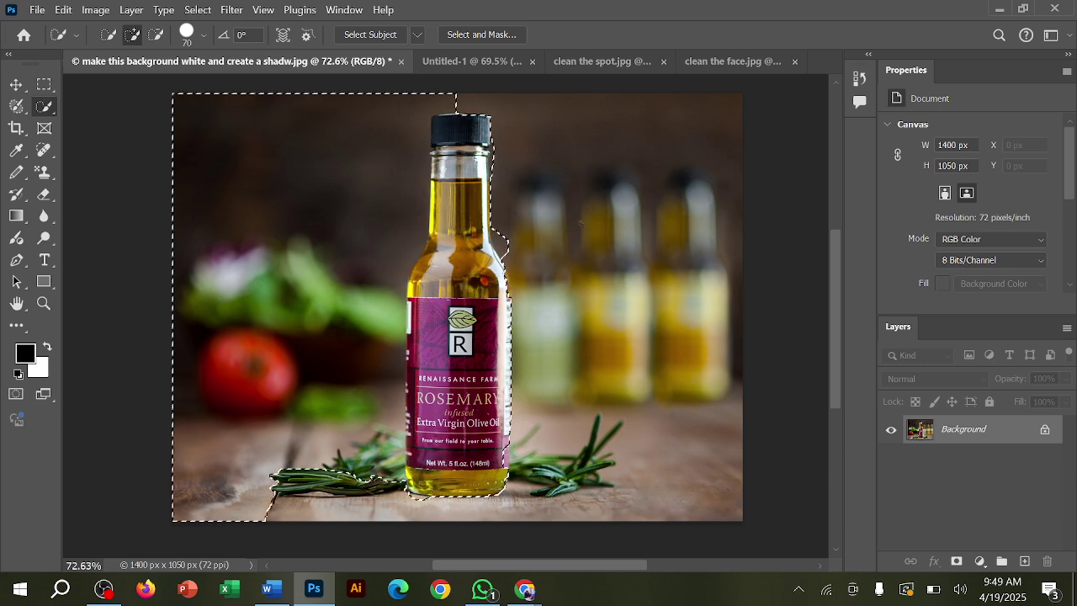
Subtract the background around the bottle's cap, neck and side from the selection so that it follows the bottle's outline
{"action": "left_click", "coordinate": [157, 35]}
{"action": "mouse_move", "coordinate": [191, 77]}
{"action": "left_mouse_down"}
{"action": "mouse_move", "coordinate": [167, 189]}
{"action": "mouse_move", "coordinate": [197, 191]}
{"action": "mouse_move", "coordinate": [231, 106]}
{"action": "mouse_move", "coordinate": [190, 348]}
{"action": "mouse_move", "coordinate": [243, 485]}
{"action": "mouse_move", "coordinate": [270, 493]}
{"action": "mouse_move", "coordinate": [299, 467]}
{"action": "mouse_move", "coordinate": [311, 329]}
{"action": "mouse_move", "coordinate": [344, 177]}
{"action": "mouse_move", "coordinate": [387, 118]}
{"action": "mouse_move", "coordinate": [440, 93]}
{"action": "mouse_move", "coordinate": [430, 93]}
{"action": "left_mouse_up"}
{"action": "left_click_drag", "start_coordinate": [385, 176], "coordinate": [366, 303]}
{"action": "left_click_drag", "start_coordinate": [395, 242], "coordinate": [405, 228]}
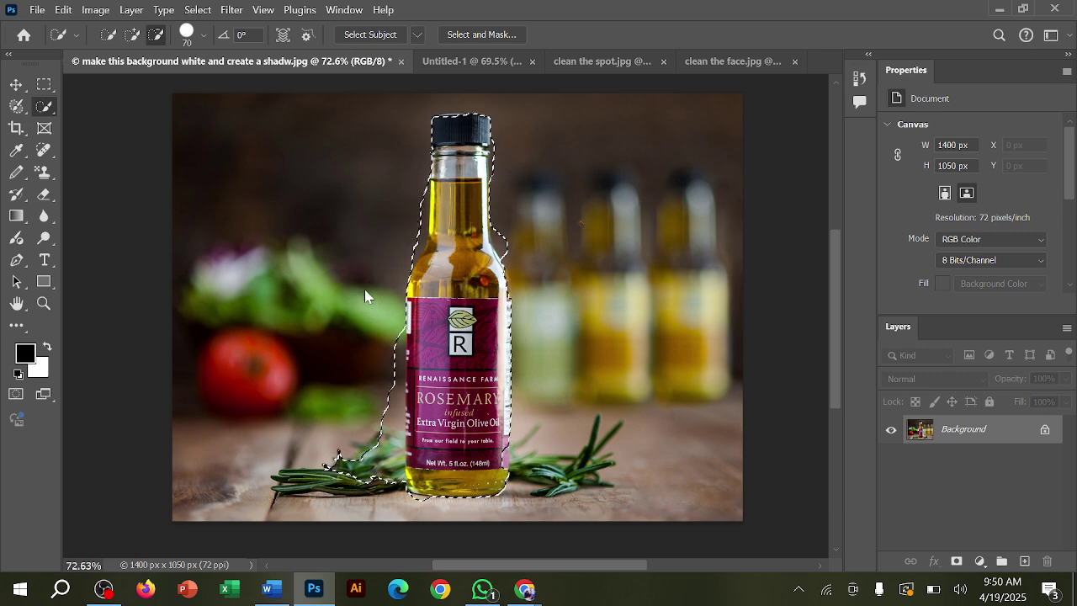
{"action": "mouse_move", "coordinate": [366, 296]}
{"action": "left_mouse_down"}
{"action": "mouse_move", "coordinate": [413, 207]}
{"action": "mouse_move", "coordinate": [412, 252]}
{"action": "left_mouse_up"}
{"action": "mouse_move", "coordinate": [476, 279]}
{"action": "left_mouse_down"}
{"action": "mouse_move", "coordinate": [392, 334]}
{"action": "mouse_move", "coordinate": [356, 445]}
{"action": "mouse_move", "coordinate": [376, 480]}
{"action": "mouse_move", "coordinate": [388, 435]}
{"action": "left_mouse_up"}
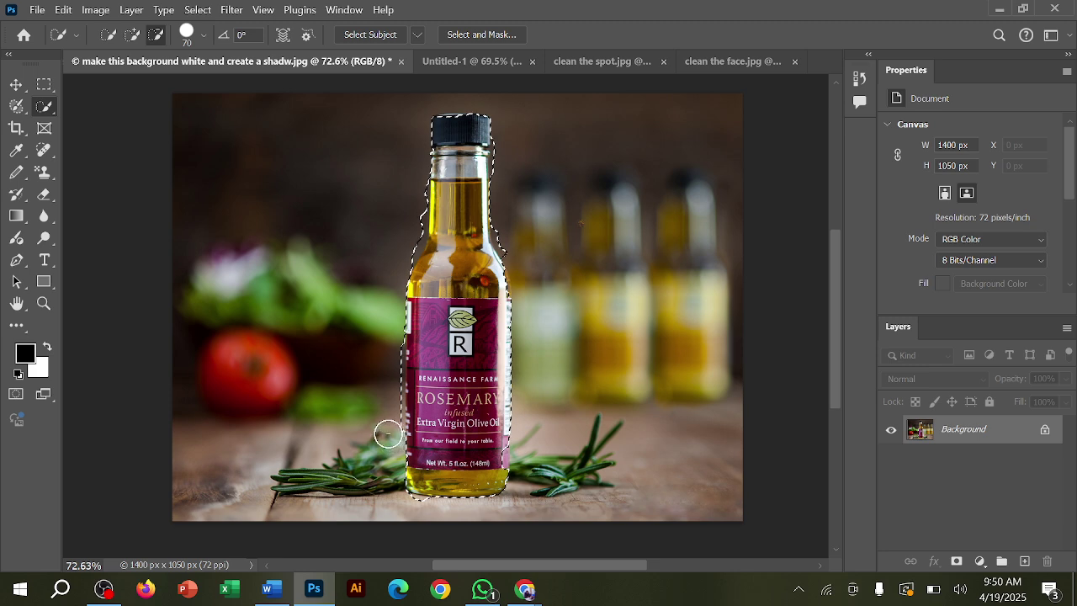
Copy the selected bottle to its own layer and add an empty layer between it and the Background
{"action": "left_click", "coordinate": [16, 85]}
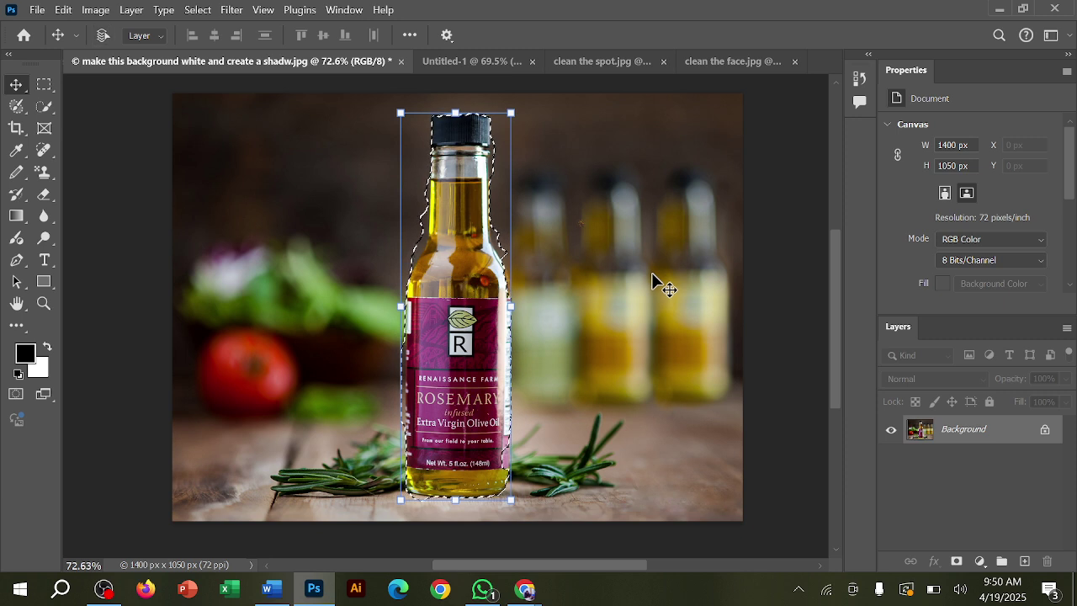
{"action": "key", "text": "ctrl+j"}
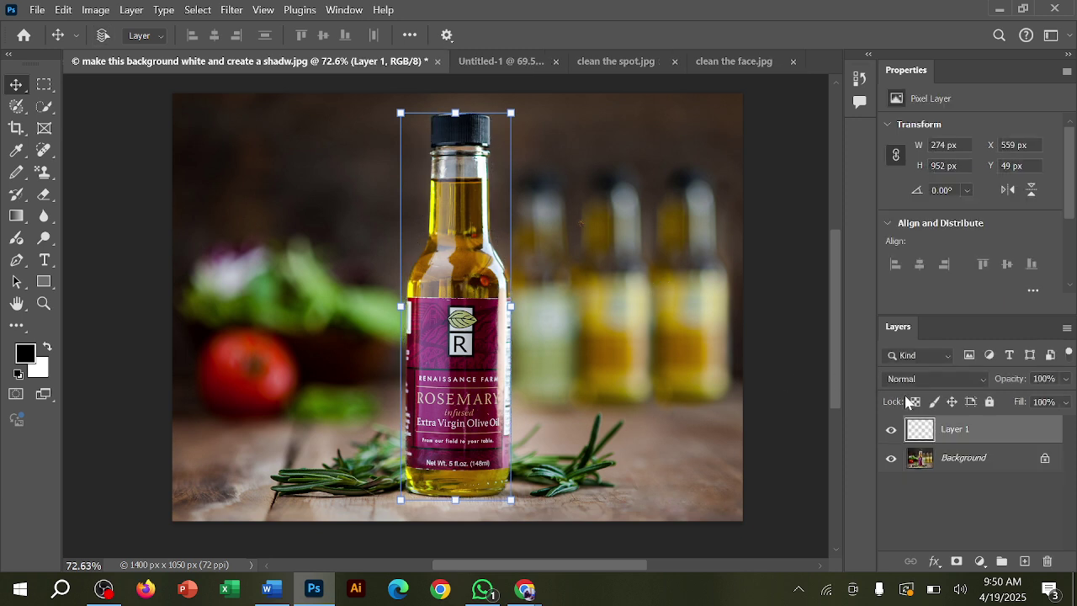
{"action": "left_click", "coordinate": [968, 492]}
{"action": "left_click", "coordinate": [949, 434]}
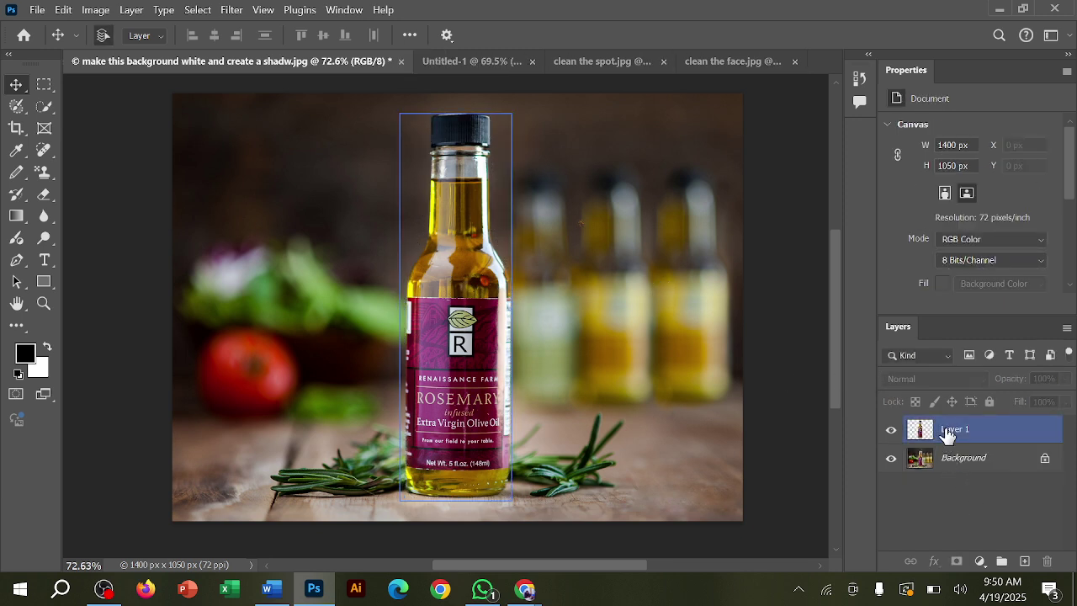
{"action": "left_click_drag", "start_coordinate": [949, 433], "coordinate": [1031, 576]}
{"action": "left_click", "coordinate": [1026, 561]}
{"action": "left_click_drag", "start_coordinate": [967, 440], "coordinate": [976, 505]}
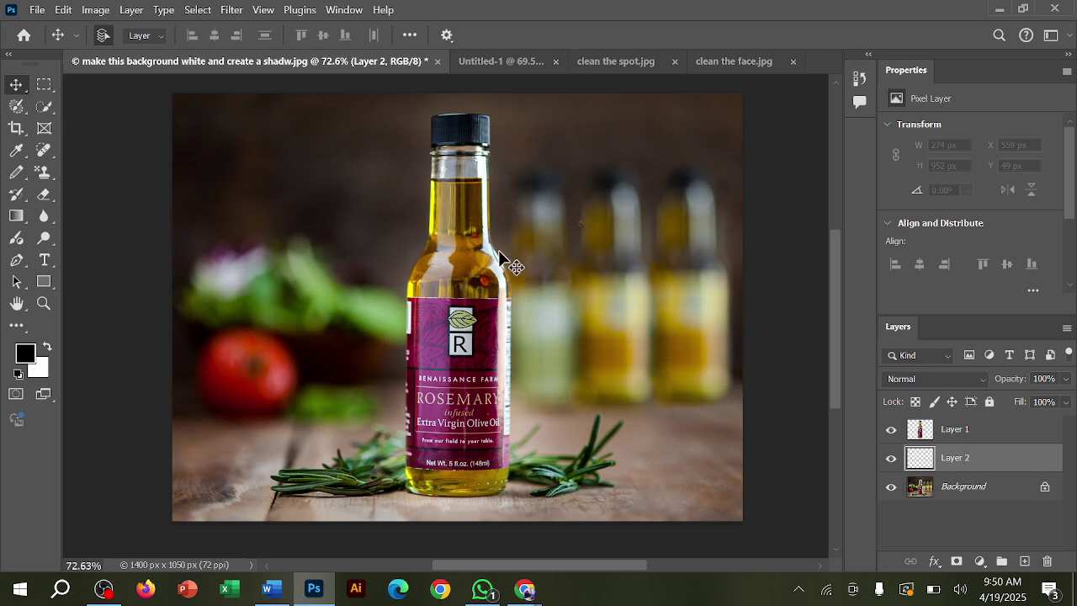
Paint the green pine pattern from the Trees group behind the bottle on Layer 2 with the Pattern Stamp Tool
{"action": "left_click_drag", "start_coordinate": [44, 177], "coordinate": [127, 171]}
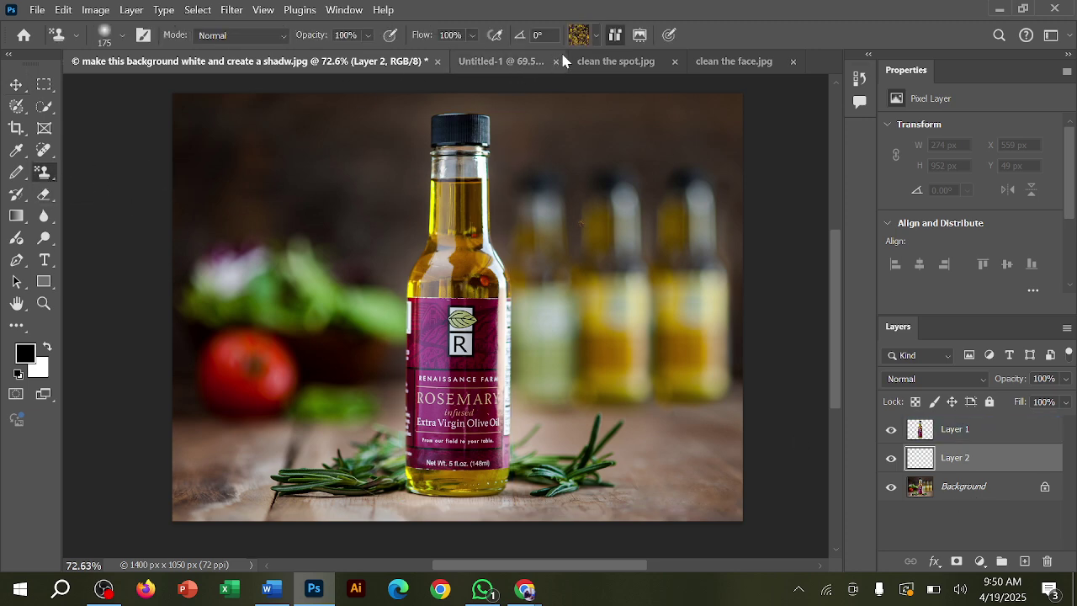
{"action": "left_click", "coordinate": [594, 34]}
{"action": "left_click", "coordinate": [593, 119]}
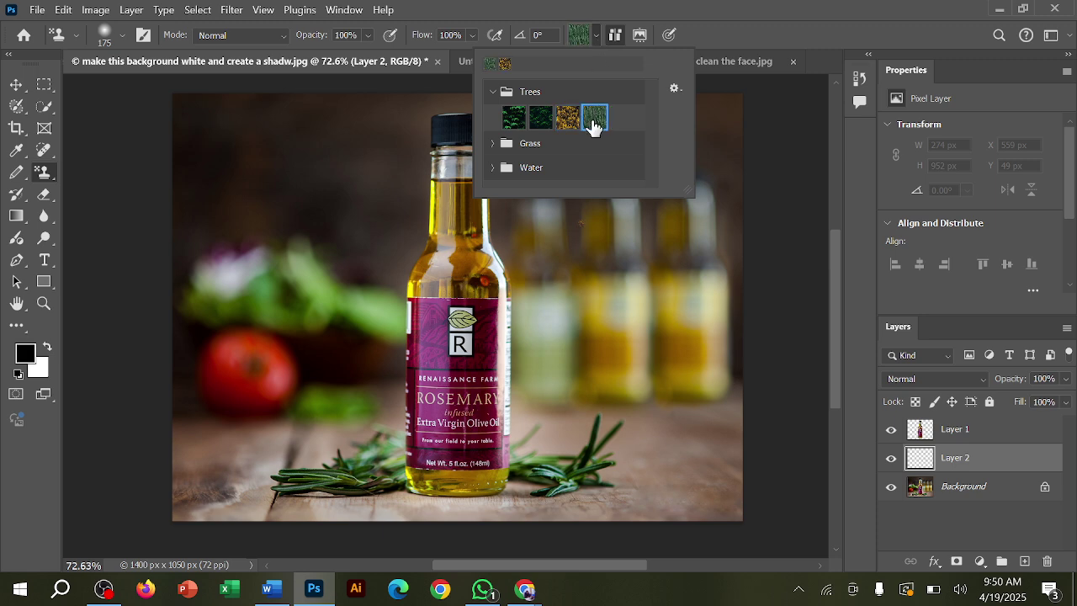
{"action": "left_click", "coordinate": [633, 225]}
{"action": "left_click_drag", "start_coordinate": [716, 128], "coordinate": [175, 139]}
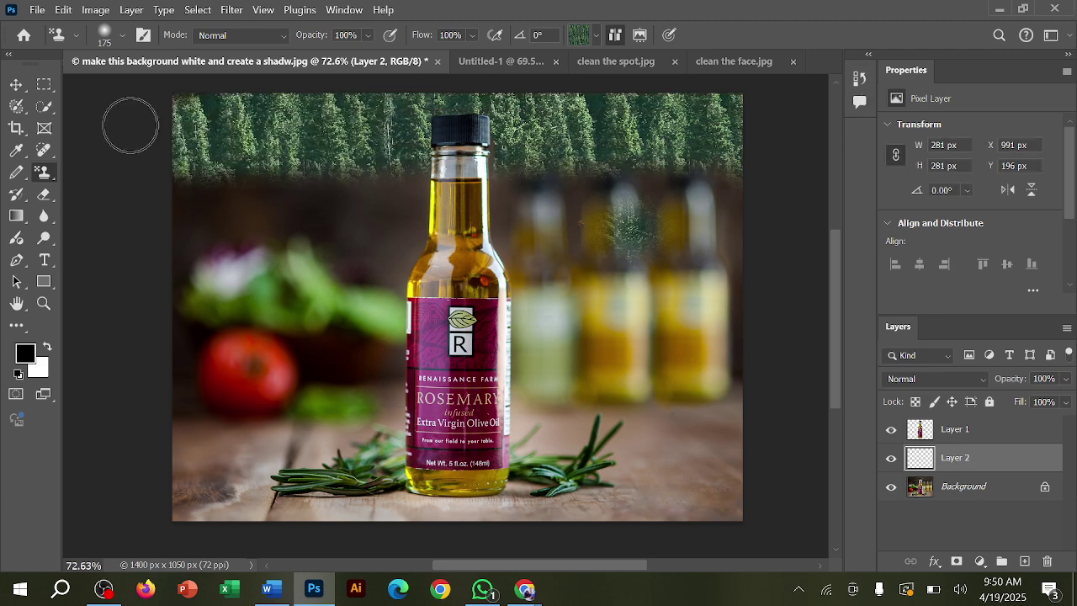
{"action": "mouse_move", "coordinate": [715, 187]}
{"action": "left_mouse_down"}
{"action": "mouse_move", "coordinate": [203, 194]}
{"action": "mouse_move", "coordinate": [617, 225]}
{"action": "mouse_move", "coordinate": [173, 255]}
{"action": "mouse_move", "coordinate": [379, 274]}
{"action": "mouse_move", "coordinate": [145, 293]}
{"action": "mouse_move", "coordinate": [733, 281]}
{"action": "mouse_move", "coordinate": [194, 320]}
{"action": "mouse_move", "coordinate": [724, 333]}
{"action": "mouse_move", "coordinate": [323, 348]}
{"action": "mouse_move", "coordinate": [765, 331]}
{"action": "mouse_move", "coordinate": [589, 361]}
{"action": "mouse_move", "coordinate": [716, 375]}
{"action": "mouse_move", "coordinate": [137, 356]}
{"action": "mouse_move", "coordinate": [387, 387]}
{"action": "mouse_move", "coordinate": [238, 383]}
{"action": "mouse_move", "coordinate": [359, 390]}
{"action": "mouse_move", "coordinate": [249, 414]}
{"action": "mouse_move", "coordinate": [311, 440]}
{"action": "mouse_move", "coordinate": [716, 387]}
{"action": "mouse_move", "coordinate": [728, 401]}
{"action": "left_mouse_up"}
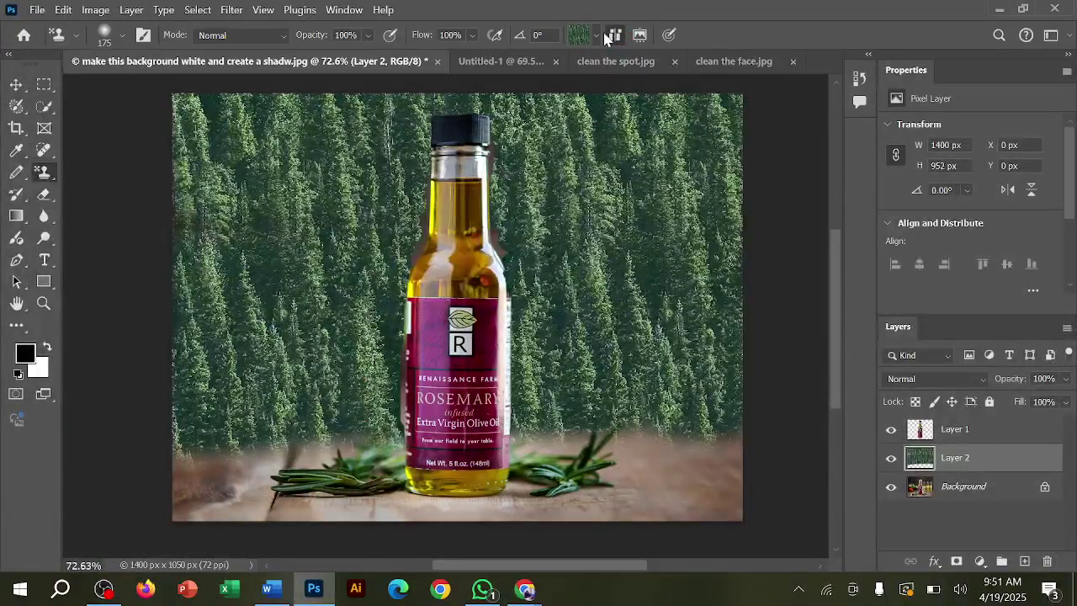
Choose the green leaf pattern, first in the Trees group, and paint it over the pine background on Layer 2
{"action": "left_click", "coordinate": [599, 69]}
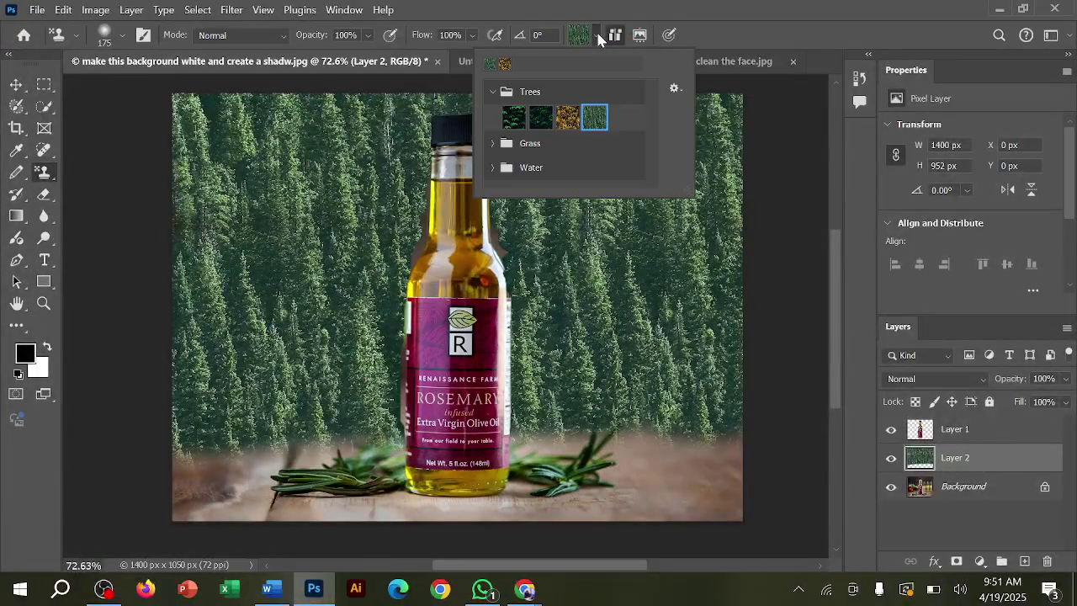
{"action": "left_click", "coordinate": [513, 124]}
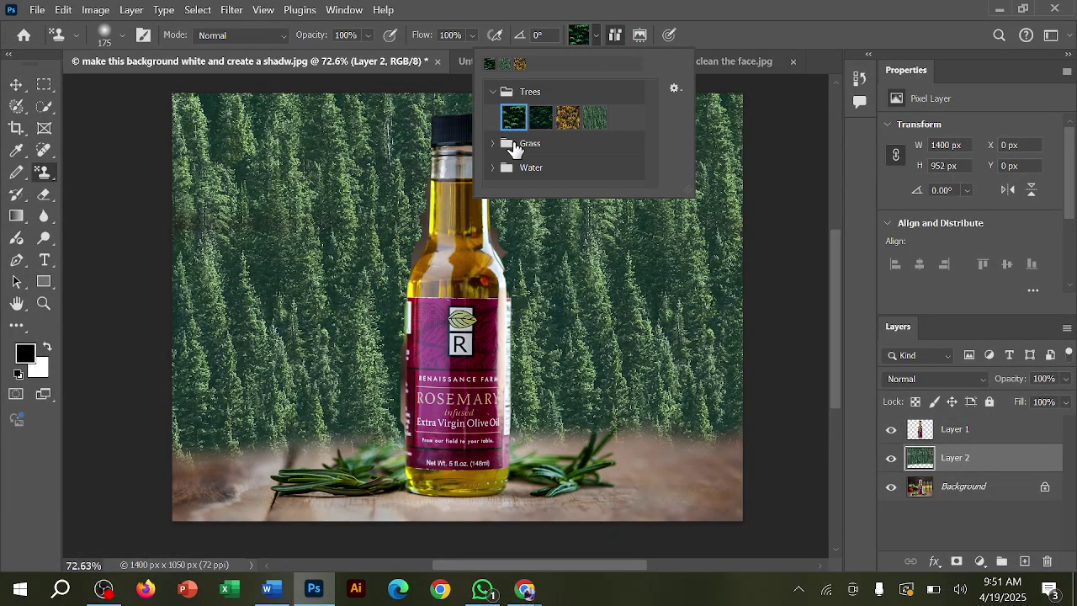
{"action": "left_click", "coordinate": [534, 236]}
{"action": "mouse_move", "coordinate": [534, 234]}
{"action": "left_mouse_down"}
{"action": "mouse_move", "coordinate": [470, 130]}
{"action": "mouse_move", "coordinate": [522, 113]}
{"action": "mouse_move", "coordinate": [508, 165]}
{"action": "mouse_move", "coordinate": [718, 176]}
{"action": "mouse_move", "coordinate": [760, 224]}
{"action": "mouse_move", "coordinate": [162, 202]}
{"action": "mouse_move", "coordinate": [21, 274]}
{"action": "mouse_move", "coordinate": [168, 303]}
{"action": "mouse_move", "coordinate": [833, 306]}
{"action": "mouse_move", "coordinate": [696, 335]}
{"action": "mouse_move", "coordinate": [174, 373]}
{"action": "mouse_move", "coordinate": [348, 384]}
{"action": "mouse_move", "coordinate": [912, 371]}
{"action": "mouse_move", "coordinate": [225, 421]}
{"action": "mouse_move", "coordinate": [178, 413]}
{"action": "mouse_move", "coordinate": [284, 384]}
{"action": "left_mouse_up"}
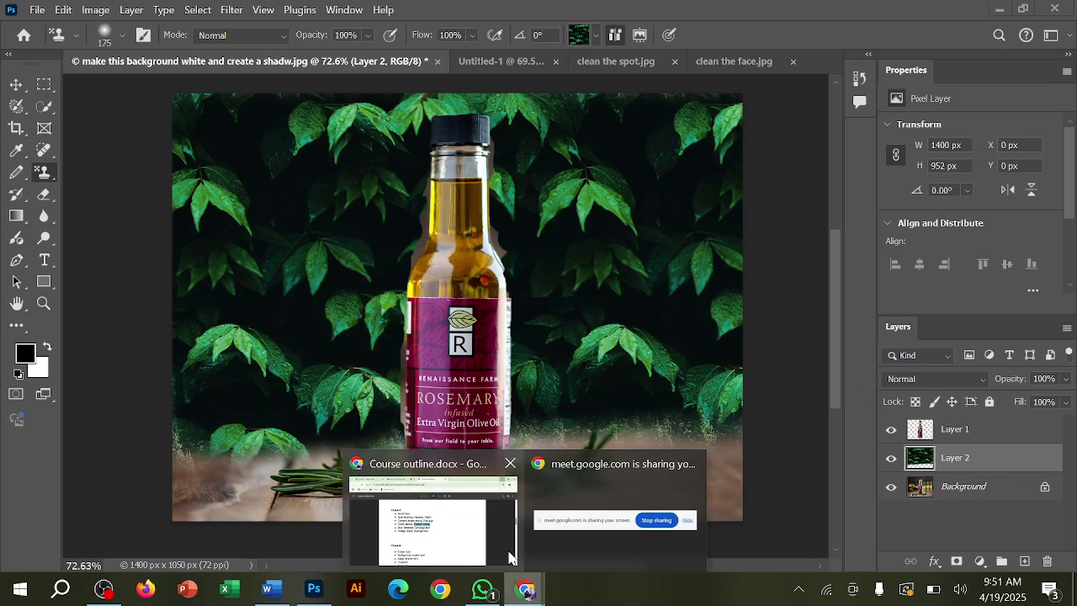
Check the Class-3 topics in the course outline, look at the Meet call, and return to Photoshop
{"action": "left_click", "coordinate": [500, 551]}
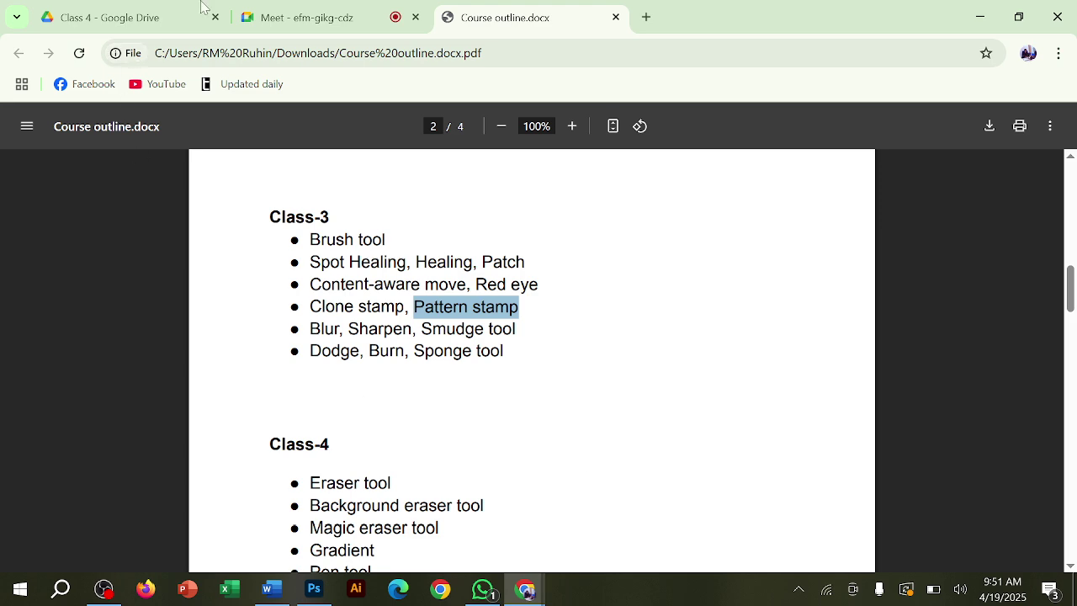
{"action": "left_click", "coordinate": [295, 16]}
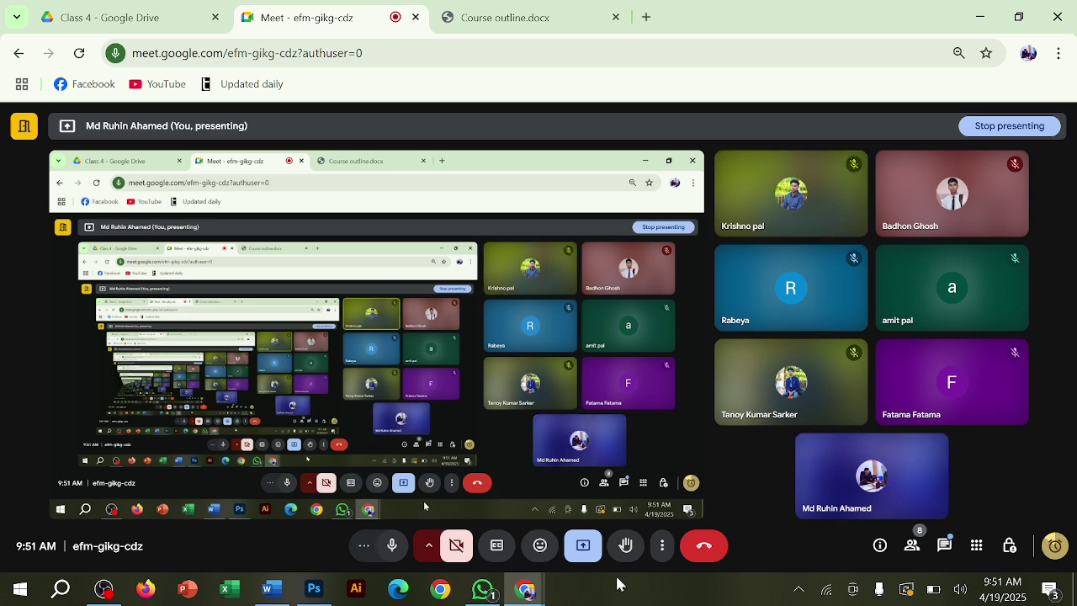
{"action": "left_click", "coordinate": [980, 16]}
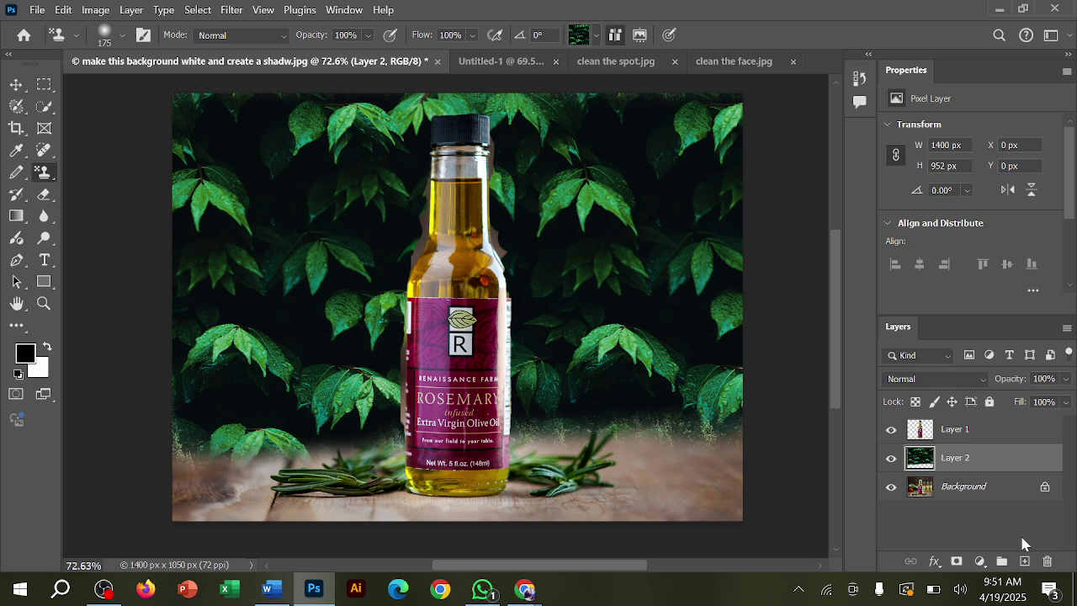
Add a layer mask to Layer 2 and place the teal "Modern Top 10 Shocking Moments Youtube Thumbnail" image from Downloads as embedded
{"action": "left_click", "coordinate": [958, 562]}
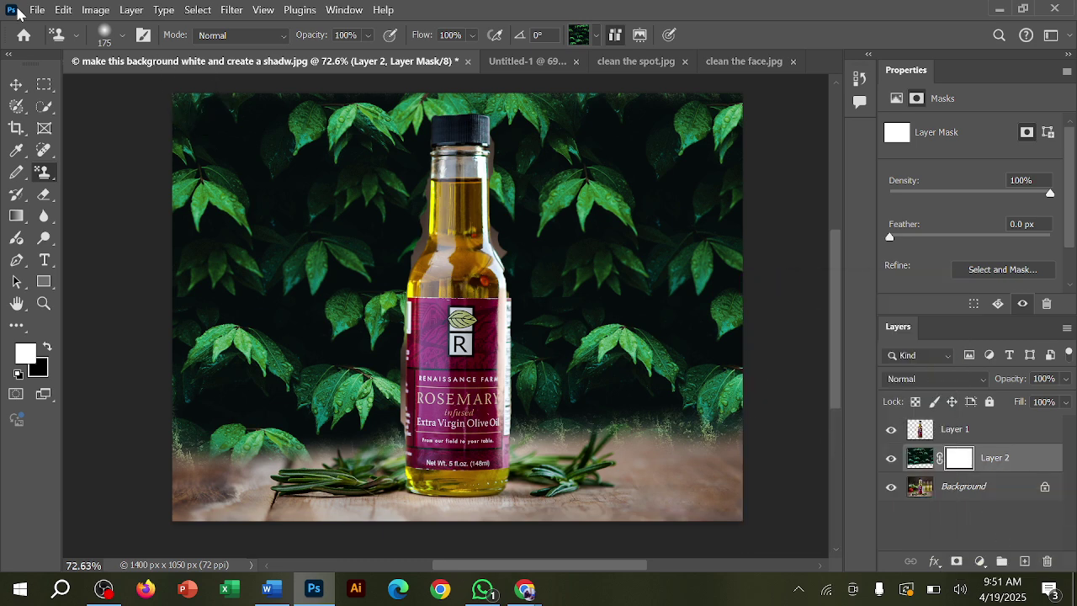
{"action": "left_click", "coordinate": [37, 10]}
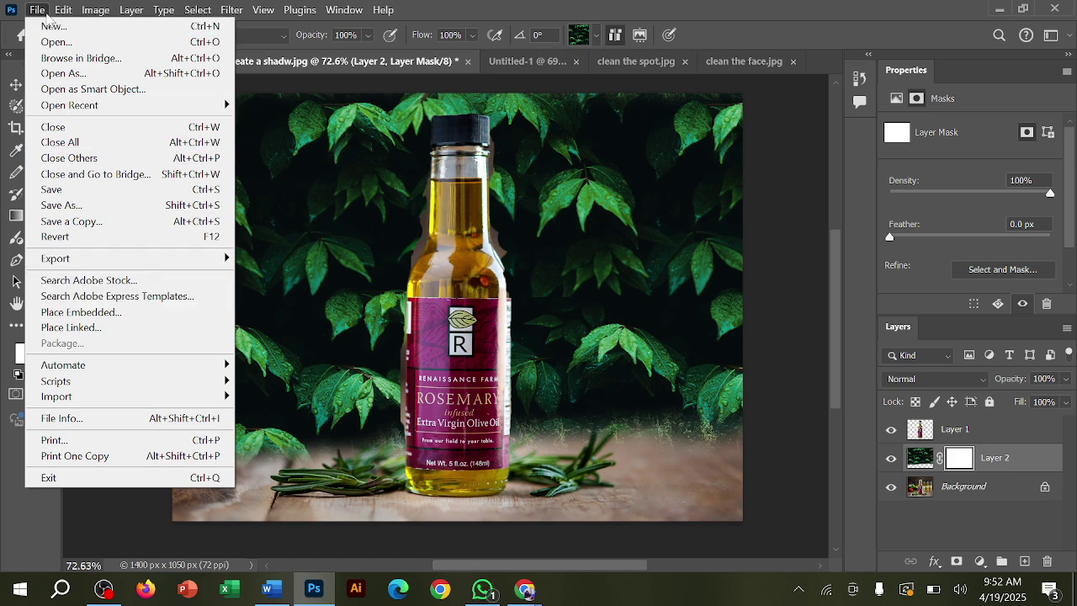
{"action": "left_click", "coordinate": [41, 10]}
{"action": "left_click", "coordinate": [41, 10]}
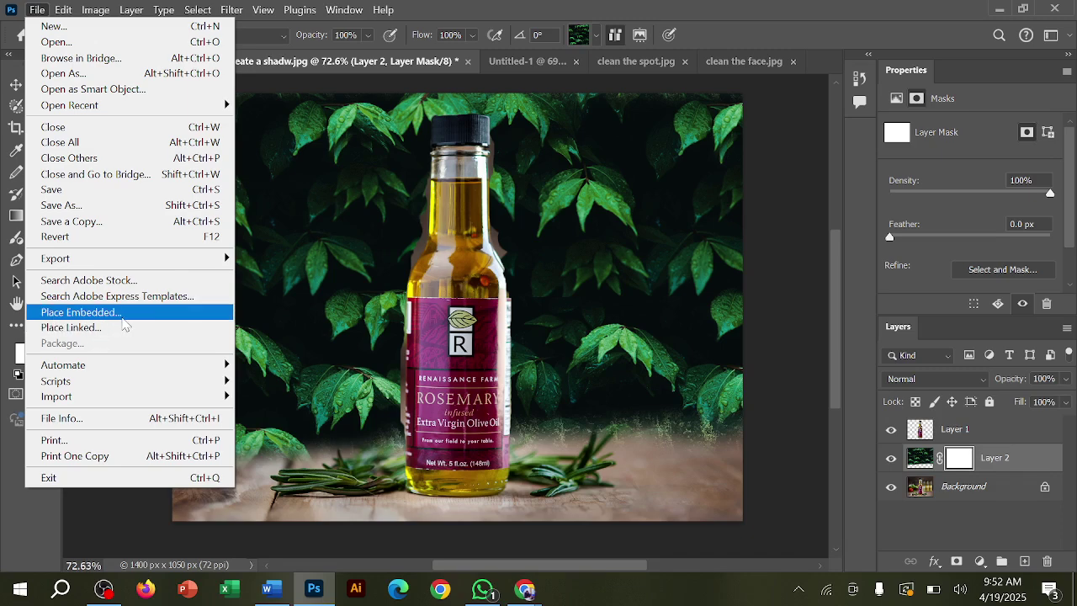
{"action": "left_click", "coordinate": [123, 314]}
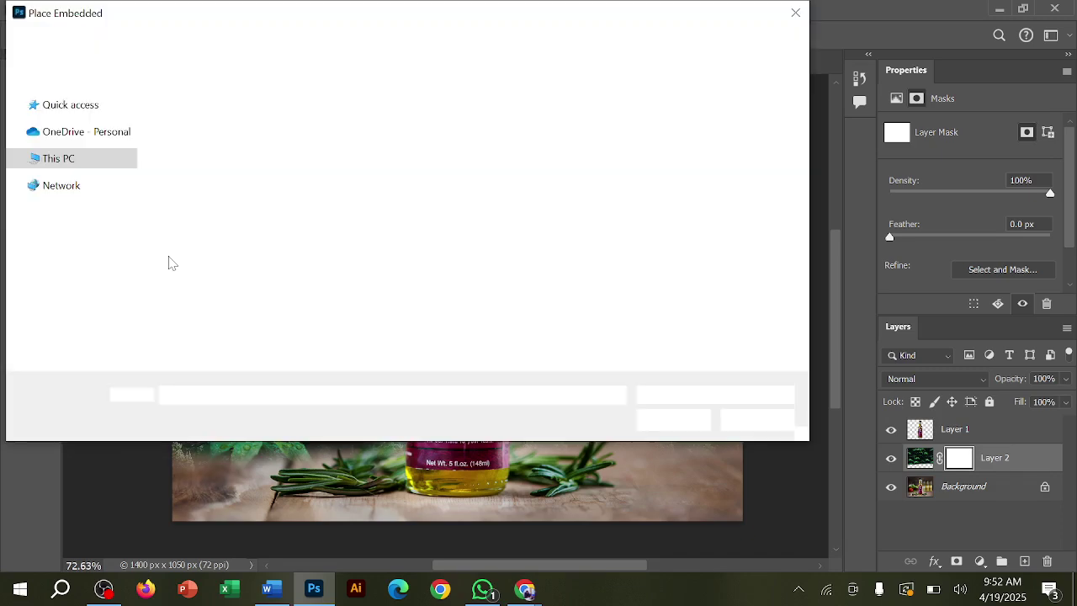
{"action": "scroll", "coordinate": [544, 181], "scroll_direction": "down", "scroll_amount": 1}
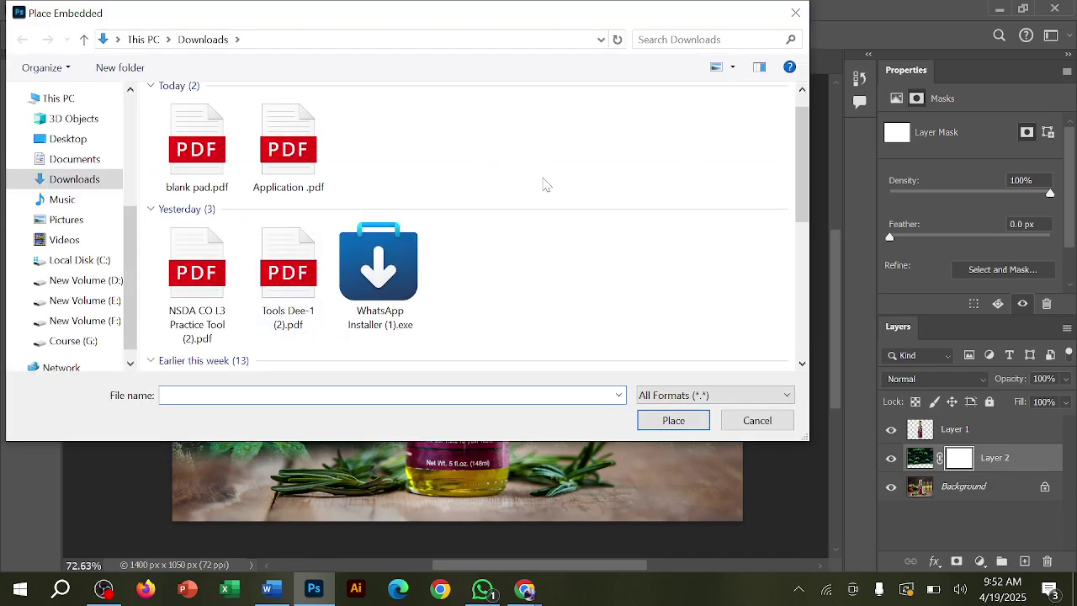
{"action": "scroll", "coordinate": [543, 186], "scroll_direction": "down", "scroll_amount": 5}
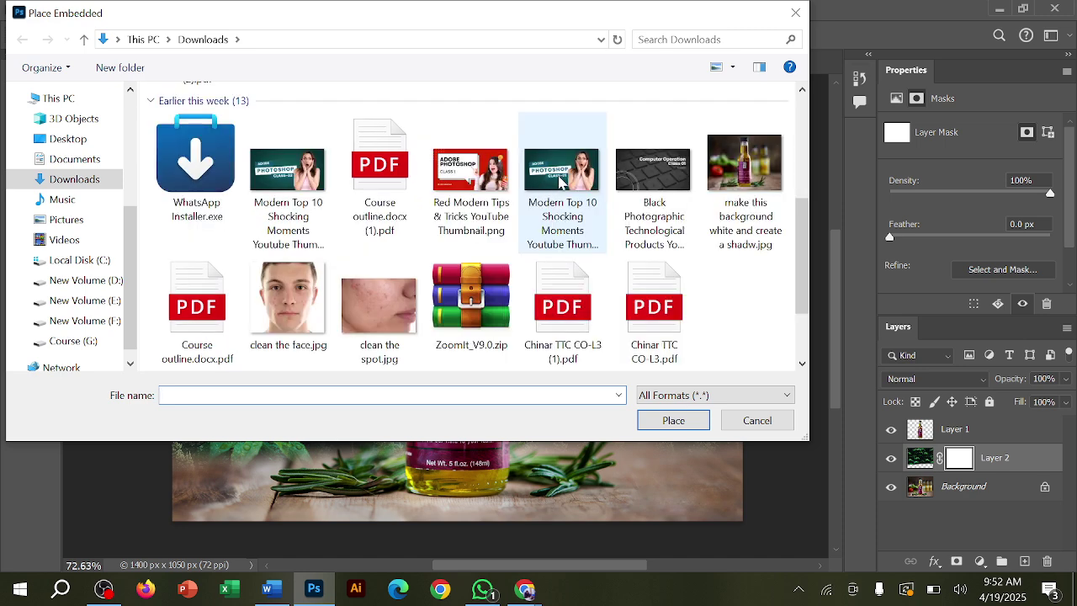
{"action": "left_click", "coordinate": [562, 183]}
{"action": "left_click", "coordinate": [672, 421]}
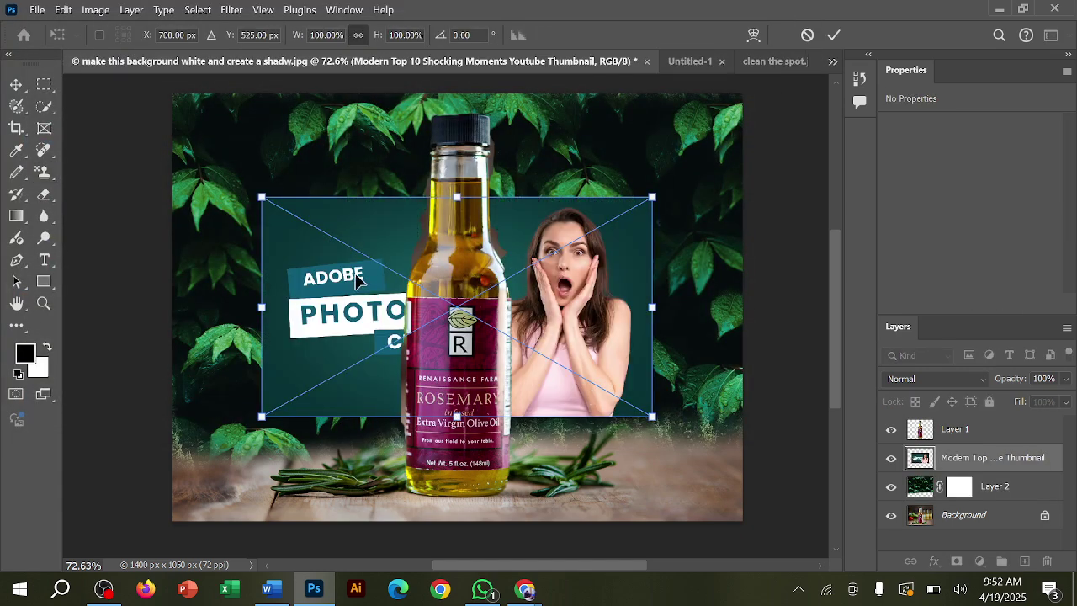
Scale the placed thumbnail to about 162%, center it horizontally over the upper part of the photo, and commit the placement
{"action": "left_click_drag", "start_coordinate": [333, 253], "coordinate": [286, 175]}
{"action": "left_click_drag", "start_coordinate": [365, 314], "coordinate": [457, 297]}
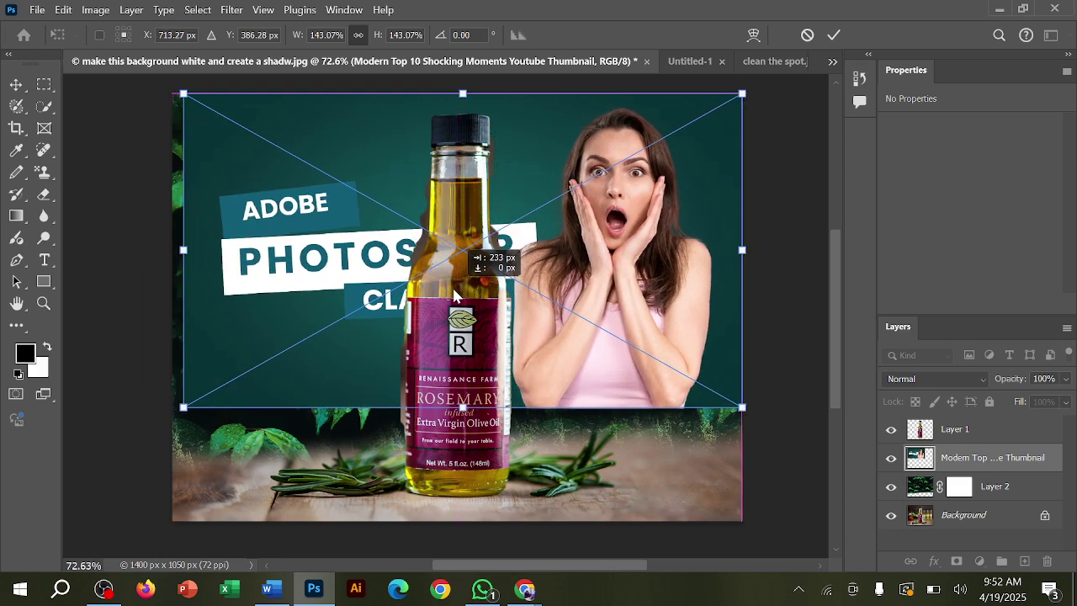
{"action": "left_click_drag", "start_coordinate": [182, 249], "coordinate": [173, 250]}
{"action": "left_click_drag", "start_coordinate": [457, 410], "coordinate": [457, 445]}
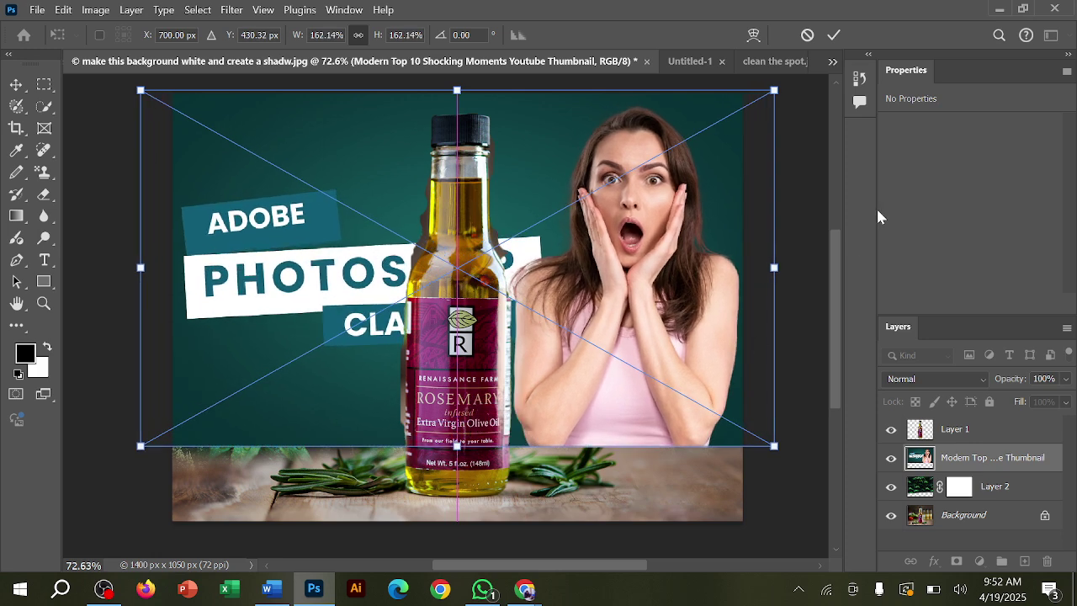
{"action": "left_click", "coordinate": [833, 36]}
{"action": "key", "text": "s"}
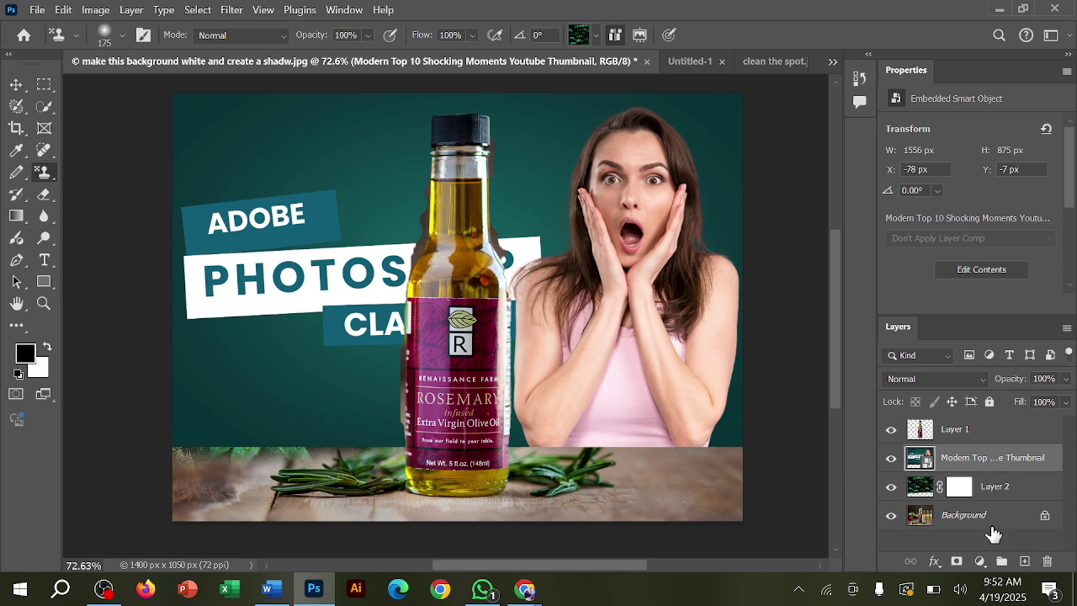
Add a layer mask to the placed thumbnail layer and activate the Brush Tool
{"action": "left_click", "coordinate": [957, 564]}
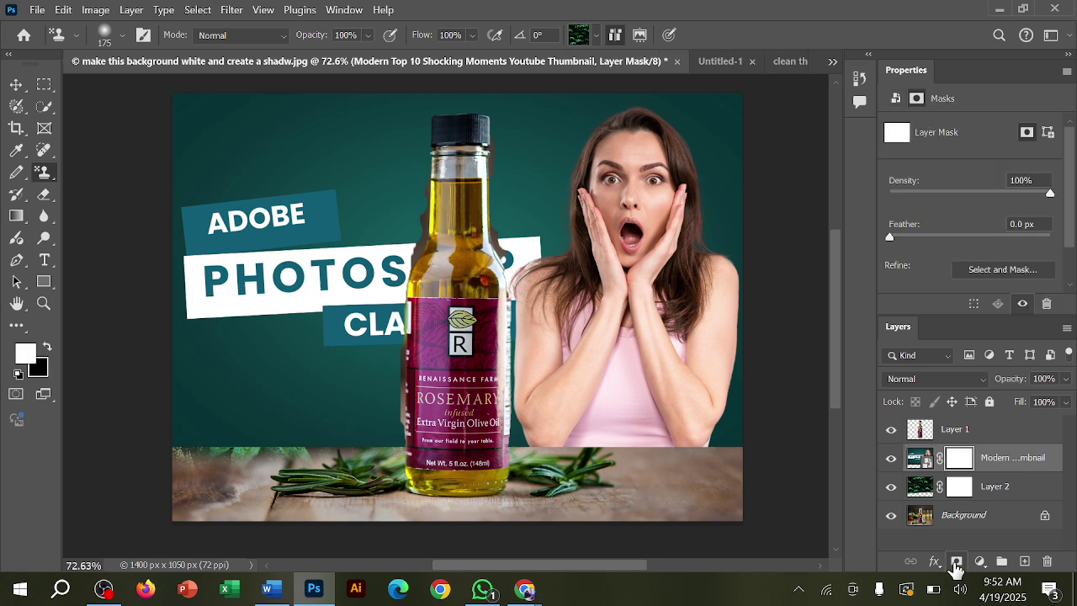
{"action": "left_click", "coordinate": [15, 198]}
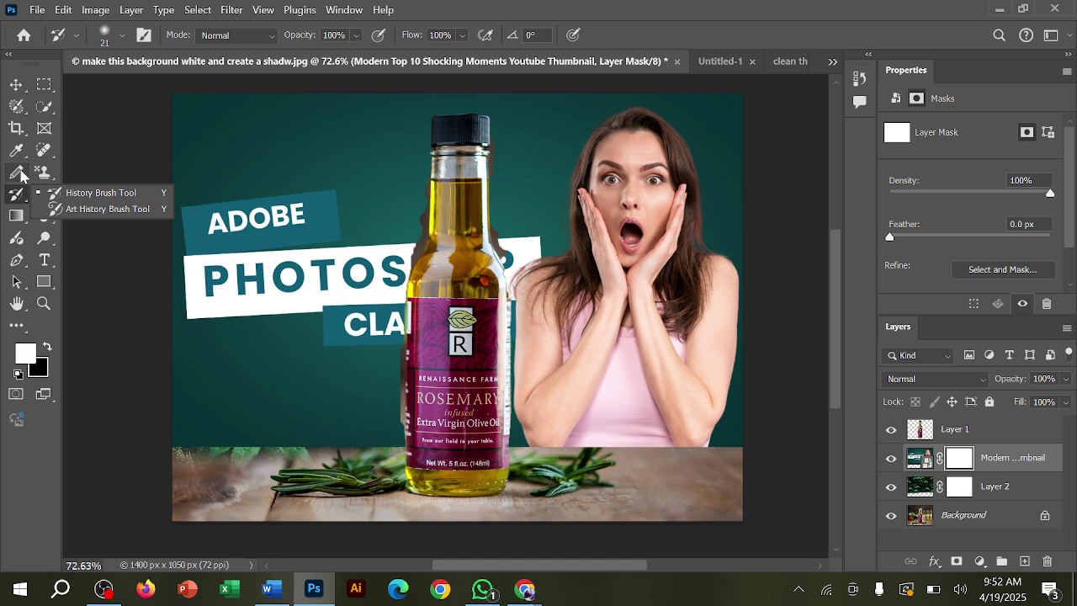
{"action": "right_click", "coordinate": [15, 171]}
{"action": "left_click", "coordinate": [77, 173]}
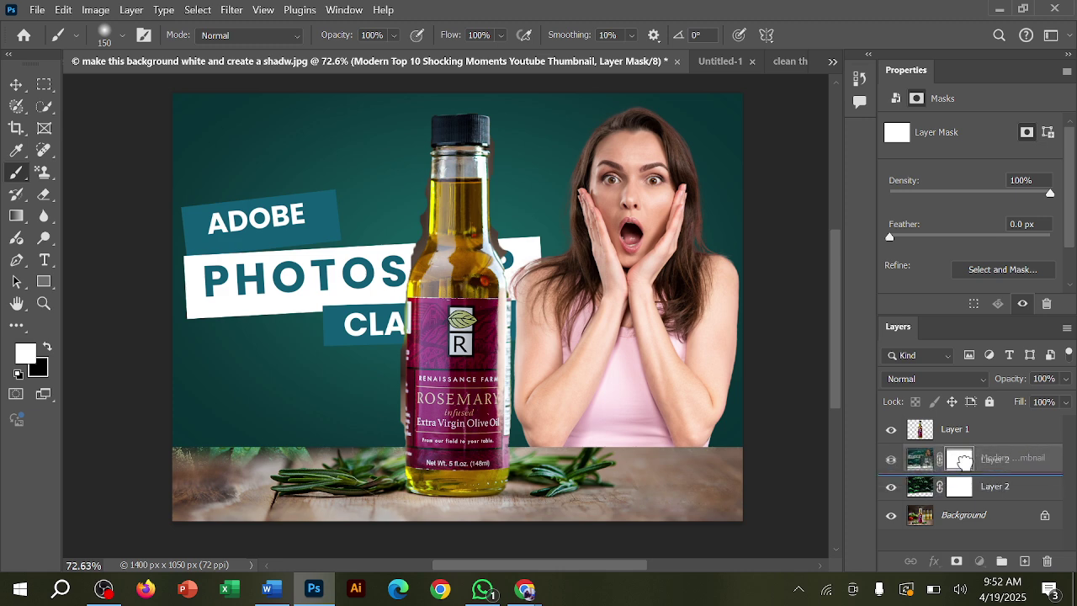
Try painting black on the thumbnail's layer mask along its lower-left edge, and undo the stroke
{"action": "left_click", "coordinate": [926, 488]}
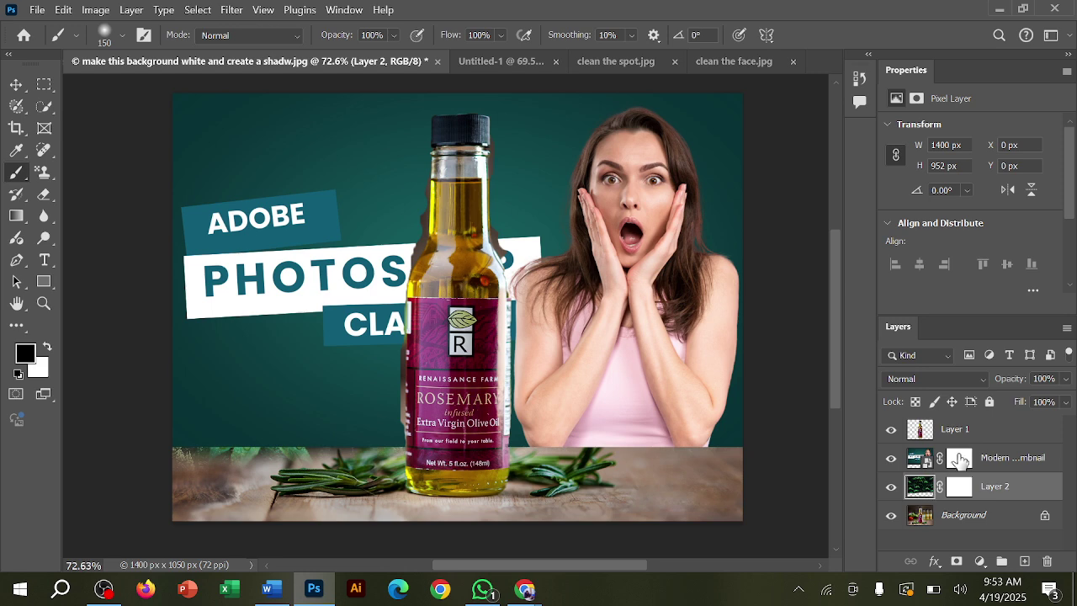
{"action": "left_click", "coordinate": [960, 459]}
{"action": "key", "text": "x"}
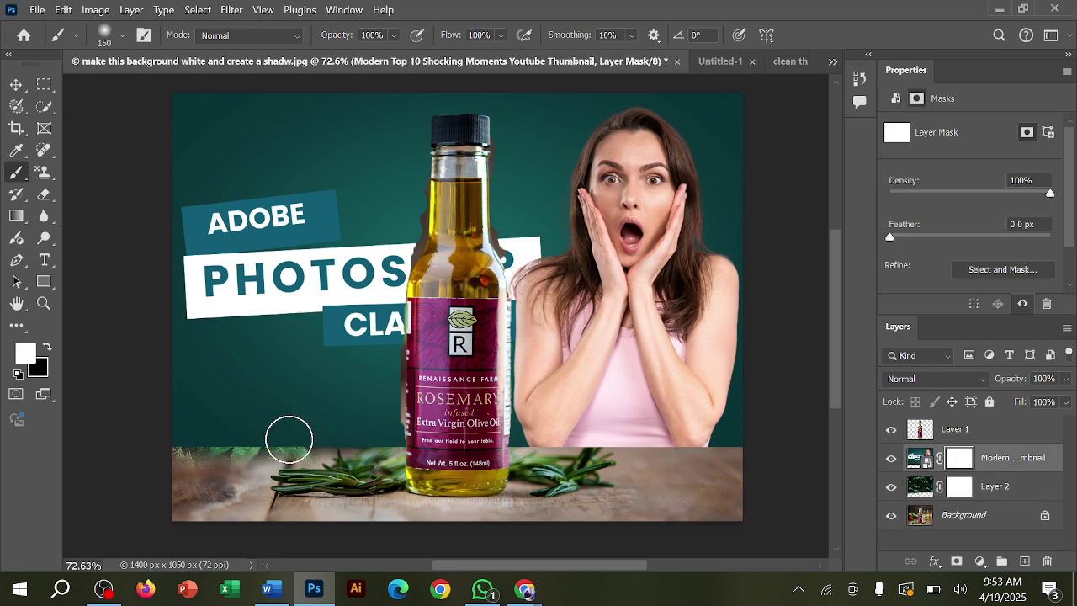
{"action": "left_click", "coordinate": [48, 346]}
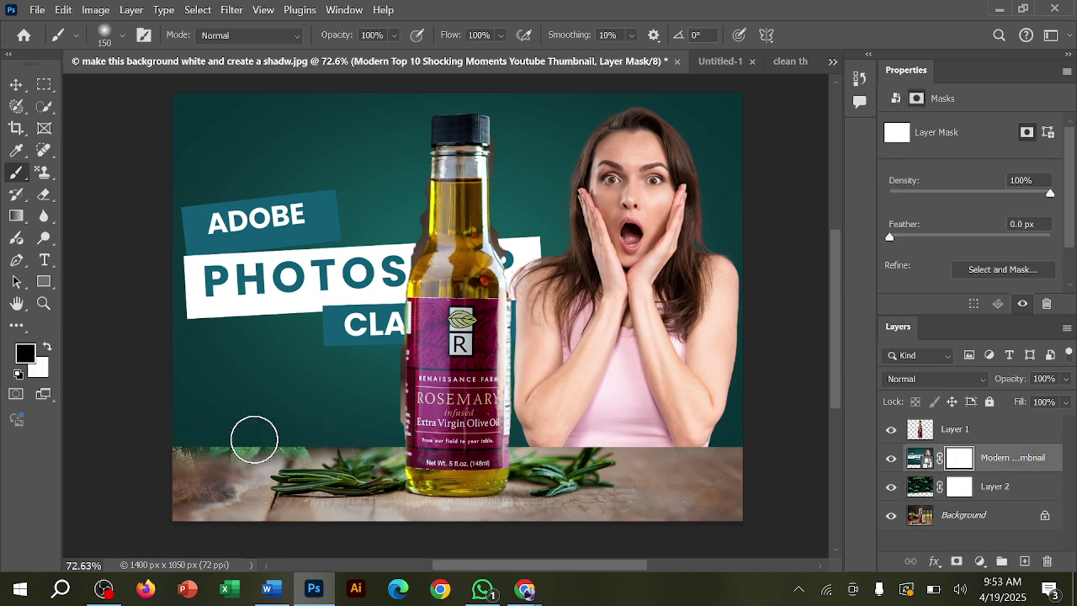
{"action": "mouse_move", "coordinate": [255, 438]}
{"action": "left_mouse_down"}
{"action": "mouse_move", "coordinate": [173, 435]}
{"action": "mouse_move", "coordinate": [337, 446]}
{"action": "mouse_move", "coordinate": [381, 468]}
{"action": "left_mouse_up"}
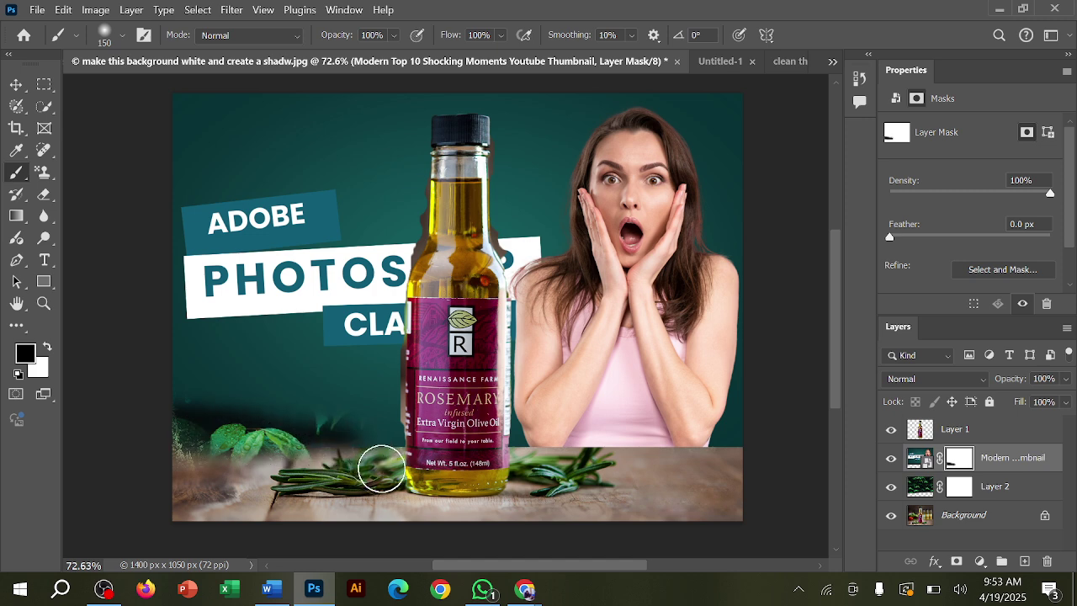
{"action": "key", "text": "ctrl+z"}
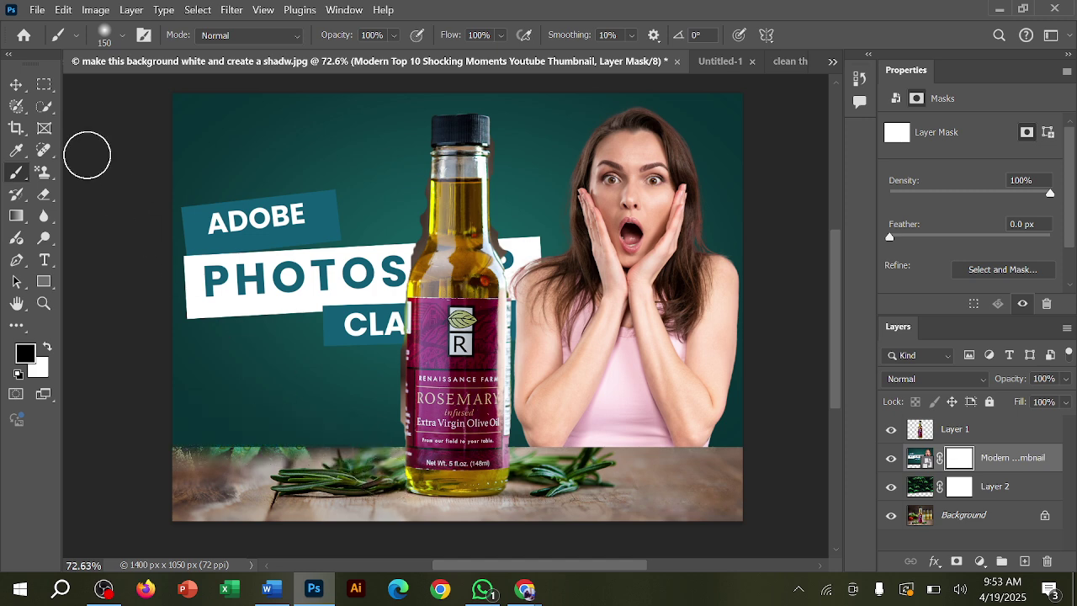
Scale the placed thumbnail to about 115% so it reaches down over the tabletop, and shift the Layer 1 bottle left to about X 218 px
{"action": "left_click", "coordinate": [12, 85]}
{"action": "left_click", "coordinate": [442, 488]}
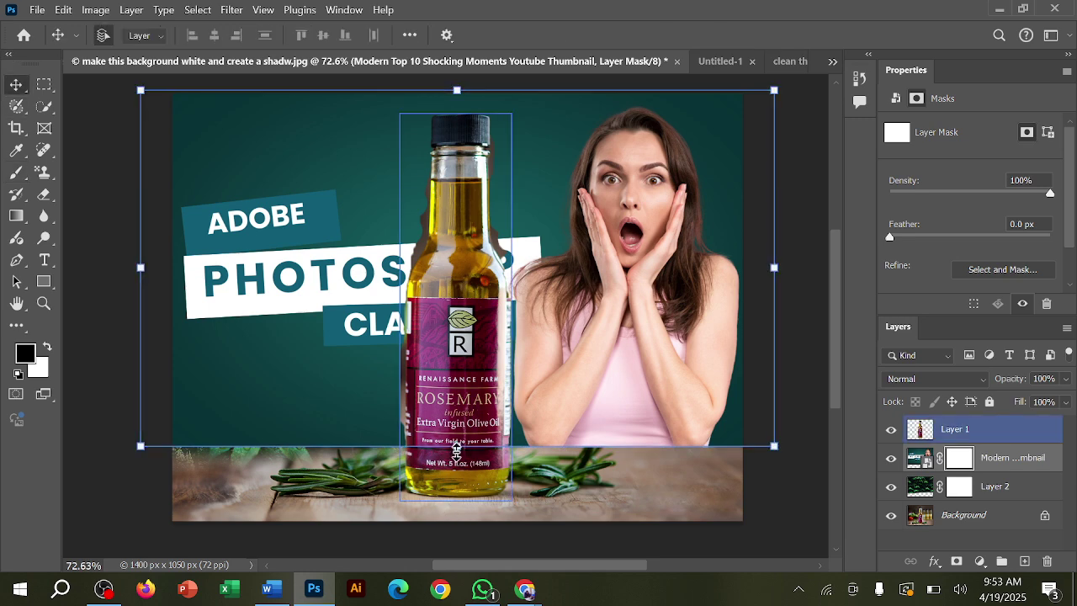
{"action": "left_click", "coordinate": [456, 472]}
{"action": "left_click_drag", "start_coordinate": [457, 448], "coordinate": [684, 509]}
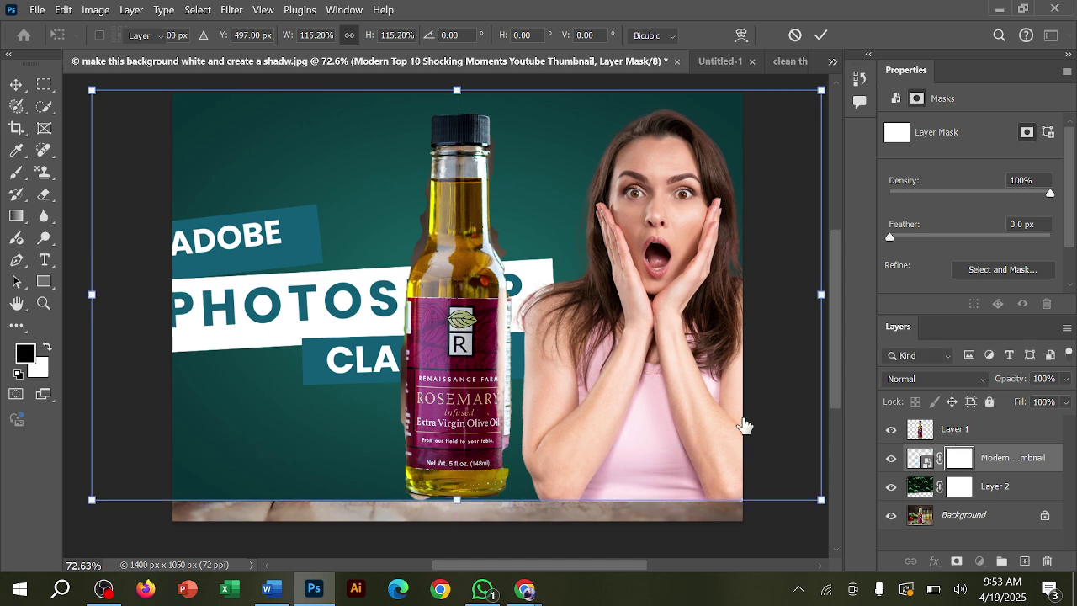
{"action": "left_click", "coordinate": [956, 430]}
{"action": "left_click_drag", "start_coordinate": [461, 385], "coordinate": [322, 387]}
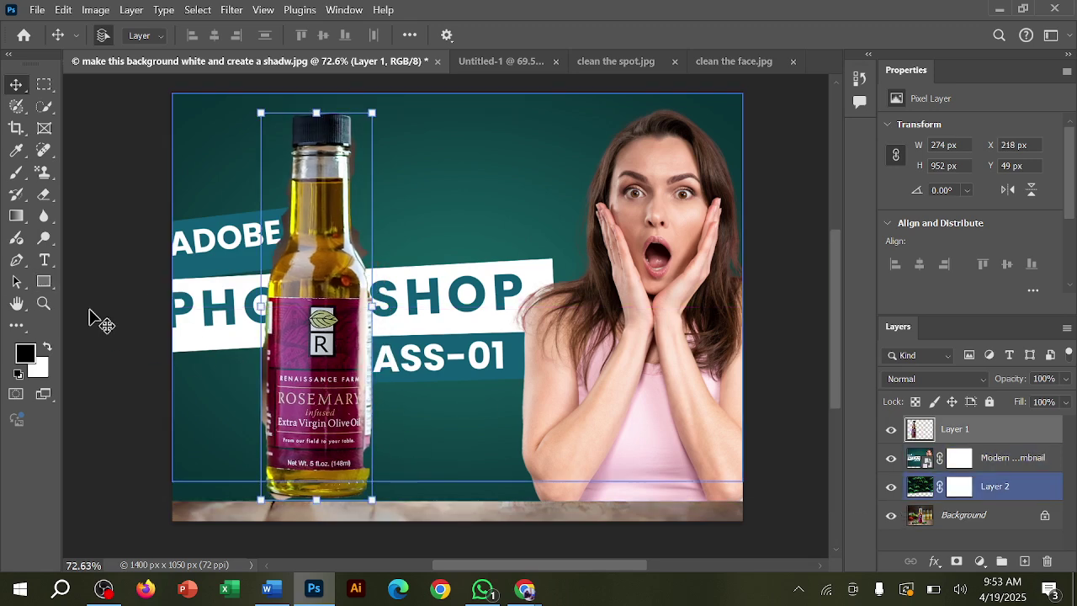
Brush black on the thumbnail's layer mask along its whole bottom edge to blend it into the wooden tabletop
{"action": "left_click_drag", "start_coordinate": [22, 179], "coordinate": [73, 174]}
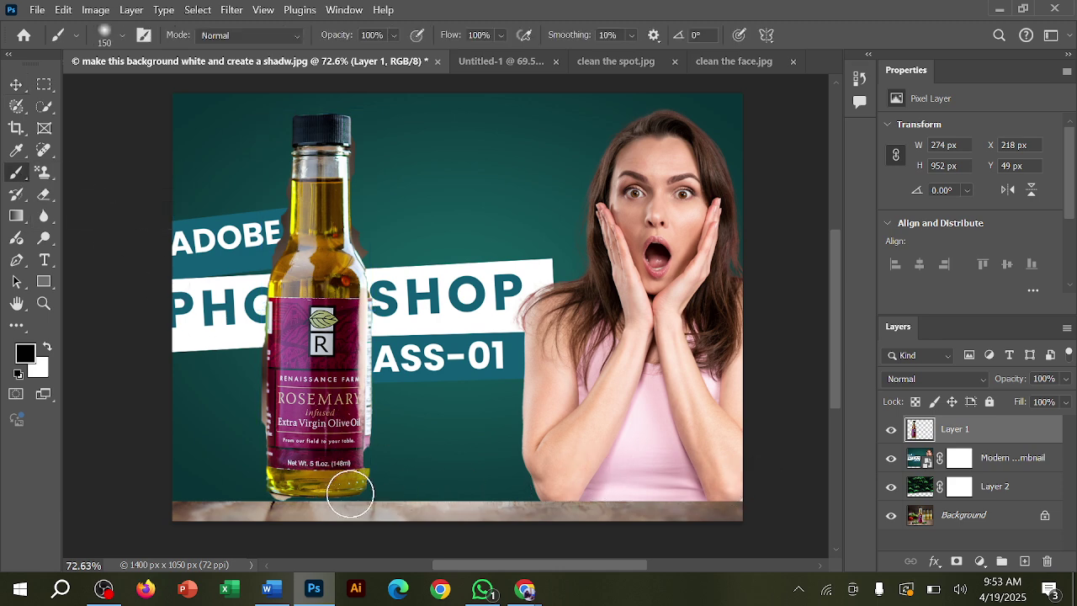
{"action": "mouse_move", "coordinate": [180, 498]}
{"action": "left_mouse_down"}
{"action": "mouse_move", "coordinate": [234, 500]}
{"action": "mouse_move", "coordinate": [200, 499]}
{"action": "left_mouse_up"}
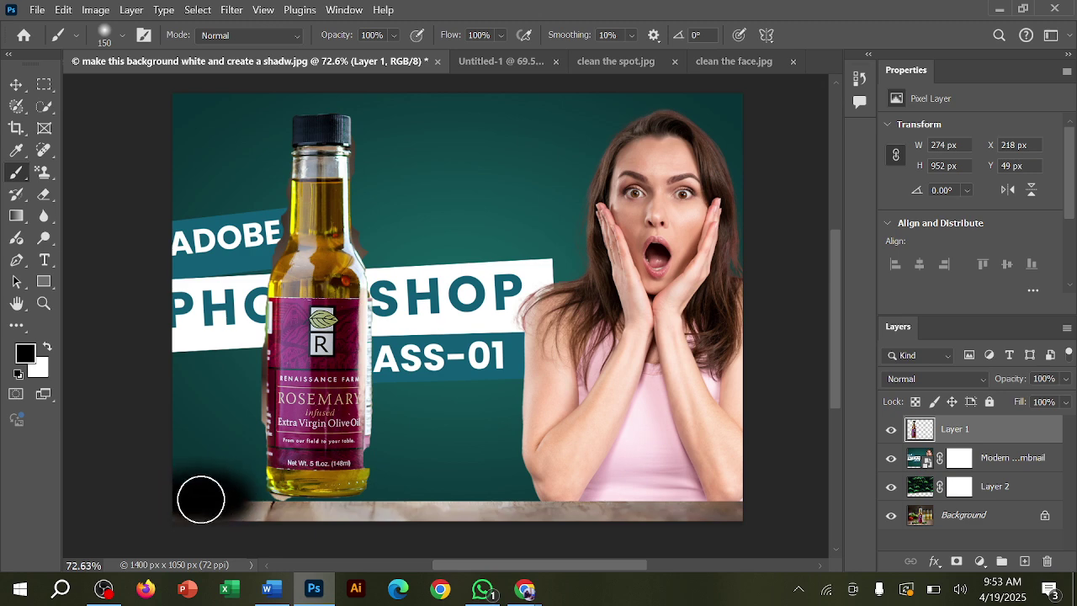
{"action": "key", "text": "ctrl+z"}
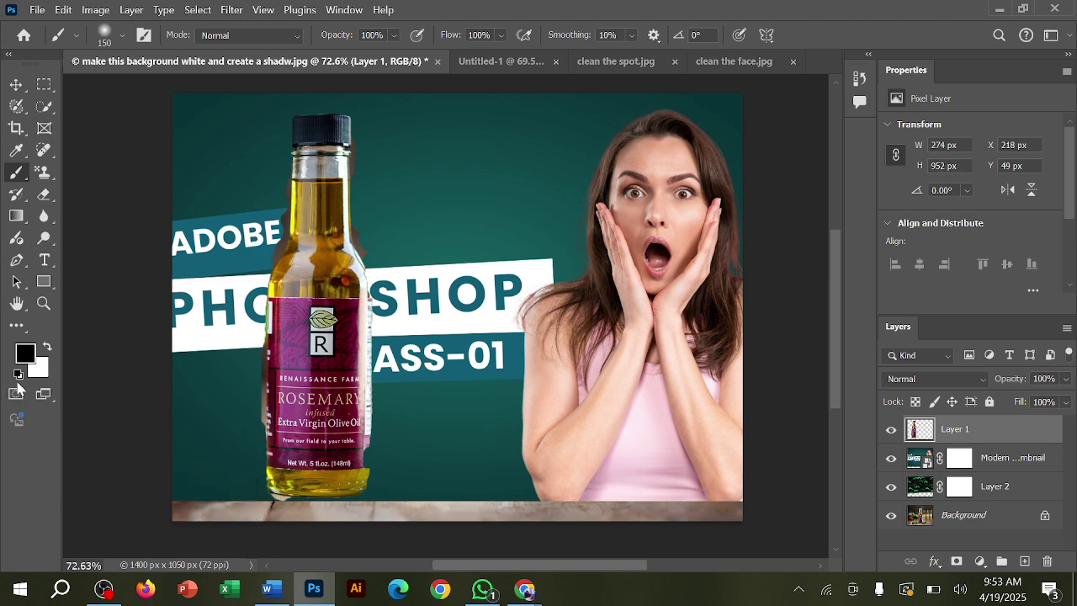
{"action": "left_click", "coordinate": [958, 459]}
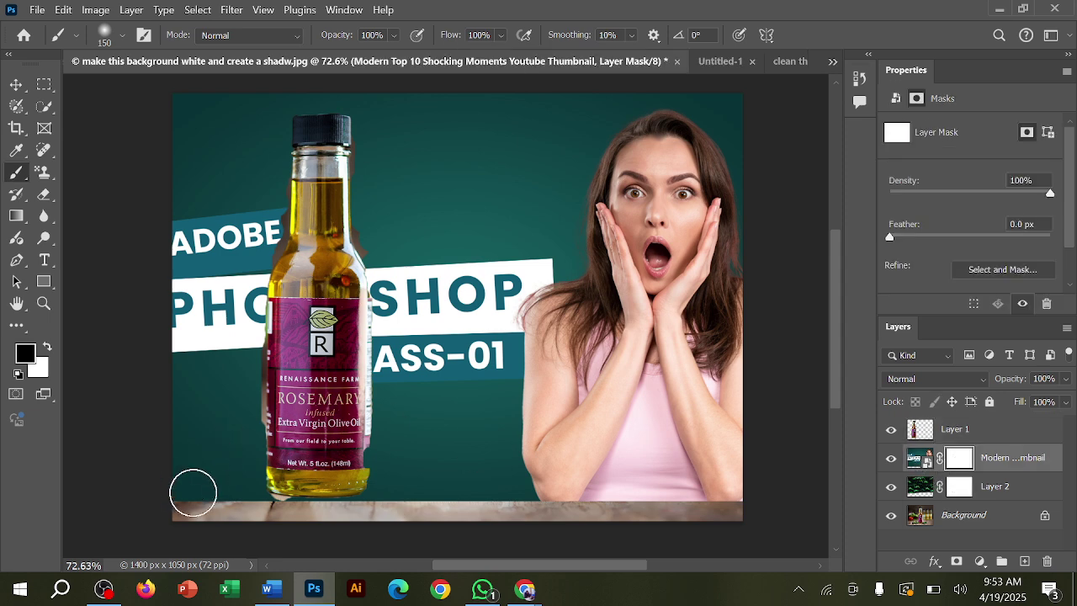
{"action": "mouse_move", "coordinate": [193, 494]}
{"action": "left_mouse_down"}
{"action": "mouse_move", "coordinate": [137, 493]}
{"action": "mouse_move", "coordinate": [690, 538]}
{"action": "mouse_move", "coordinate": [721, 521]}
{"action": "mouse_move", "coordinate": [462, 504]}
{"action": "left_mouse_up"}
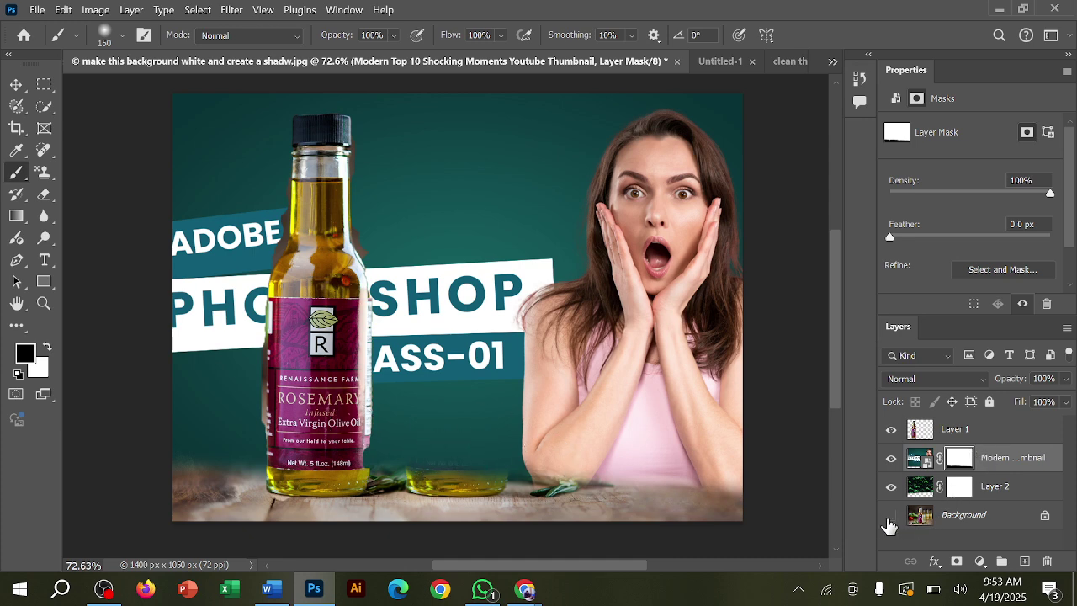
Toggle the Background layer off and on to check the mask, and paint white on the mask to cover the original bottle's base
{"action": "left_click", "coordinate": [891, 516]}
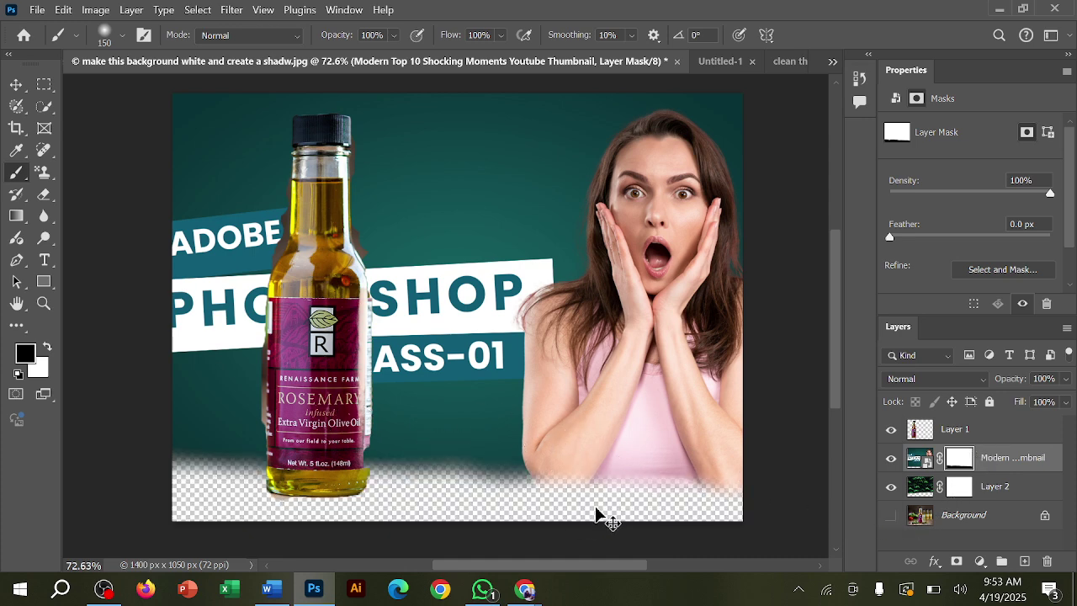
{"action": "key", "text": "ctrl+z"}
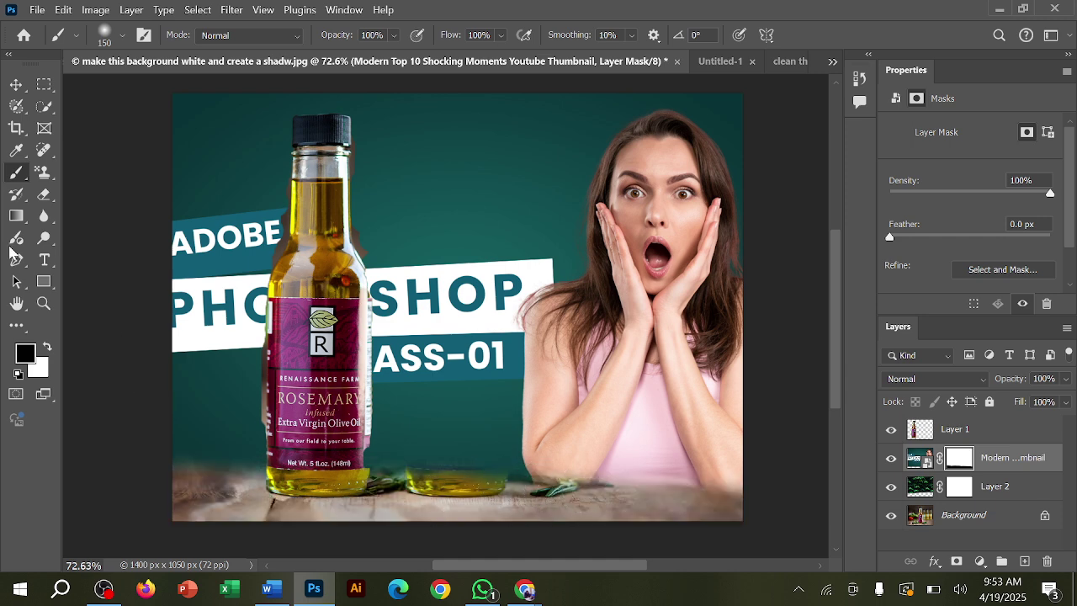
{"action": "left_click", "coordinate": [46, 346]}
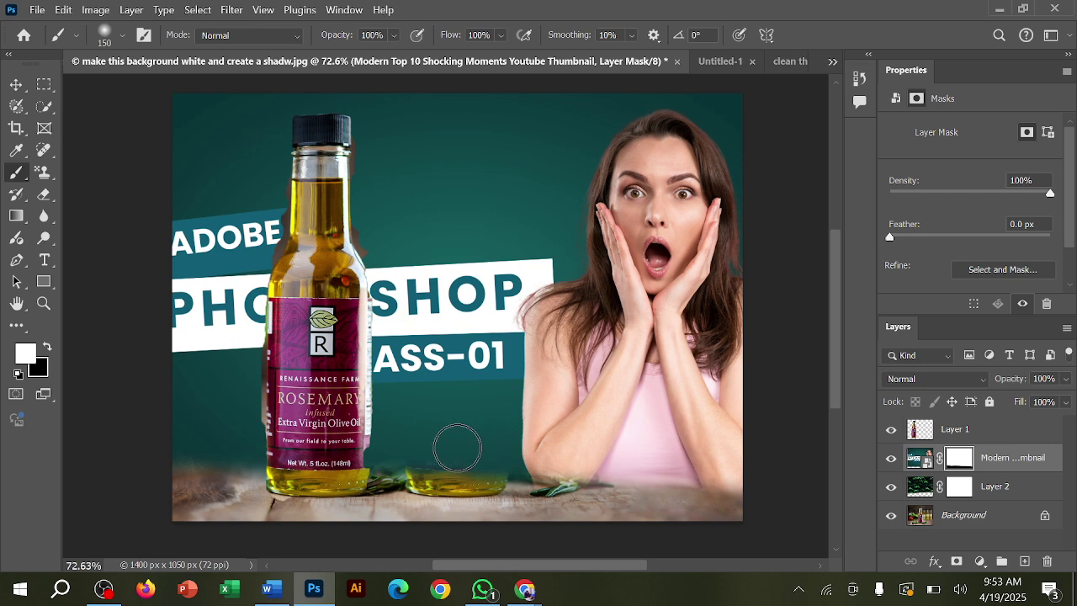
{"action": "mouse_move", "coordinate": [442, 462]}
{"action": "left_mouse_down"}
{"action": "mouse_move", "coordinate": [431, 463]}
{"action": "mouse_move", "coordinate": [505, 470]}
{"action": "mouse_move", "coordinate": [525, 457]}
{"action": "mouse_move", "coordinate": [412, 461]}
{"action": "left_mouse_up"}
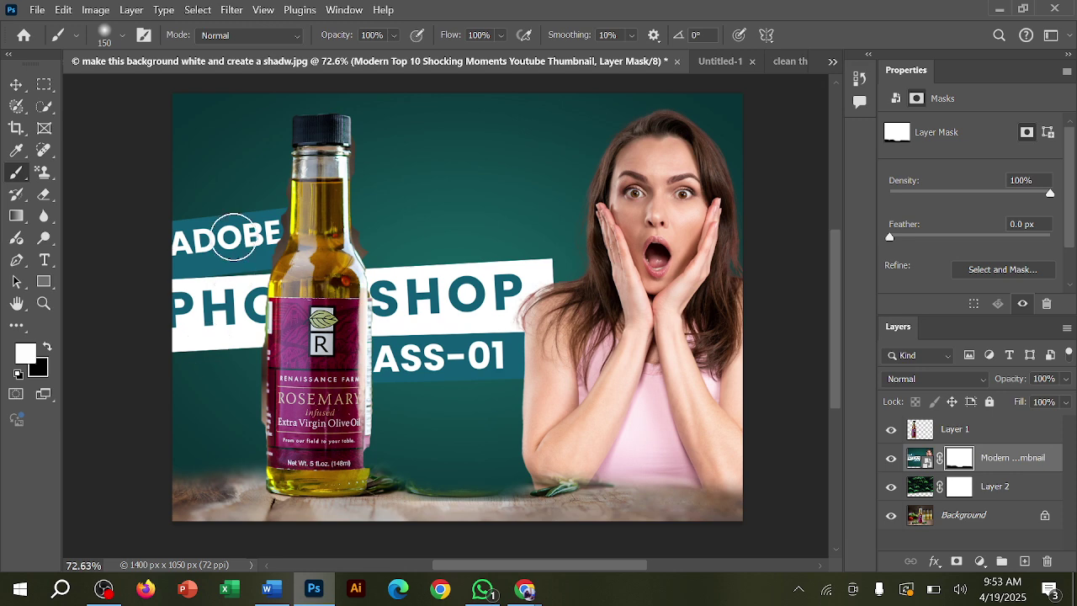
{"action": "left_click", "coordinate": [15, 84]}
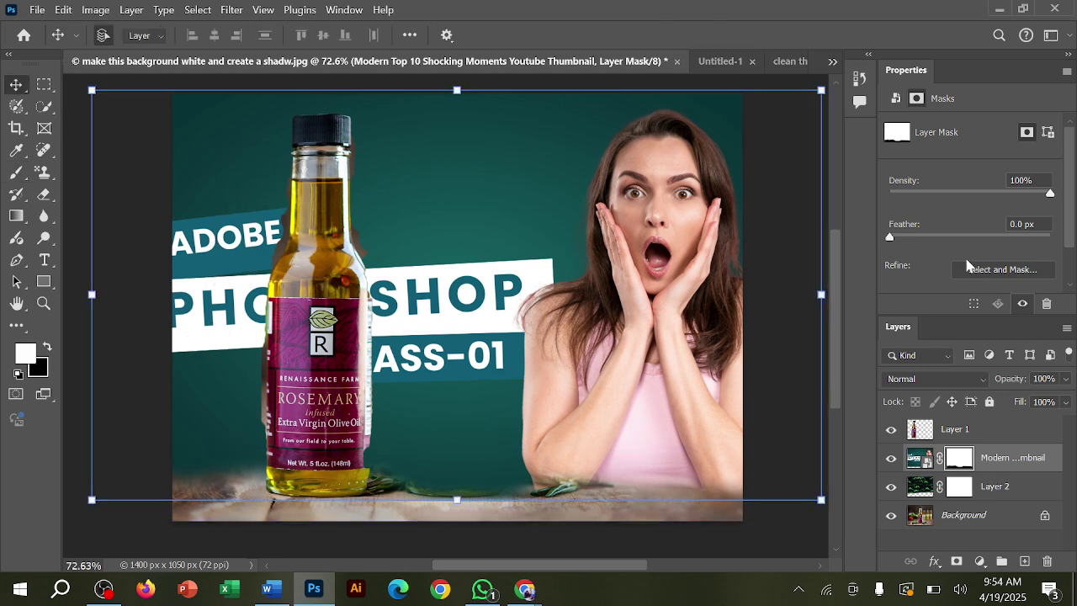
{"action": "left_click", "coordinate": [741, 552]}
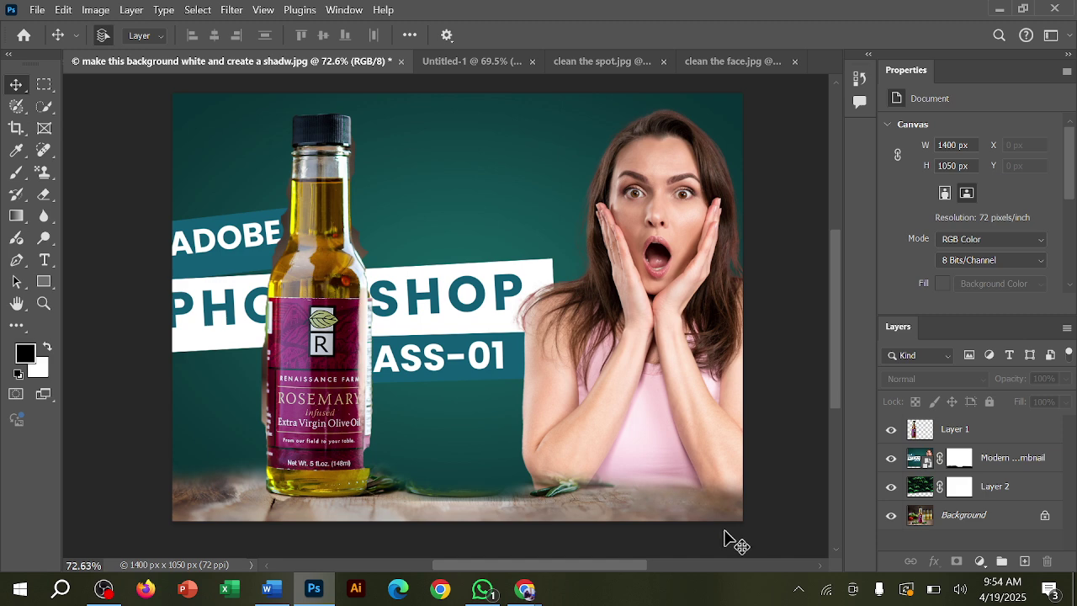
Examine the blended composite up close around the bottle and along the masked tabletop edge
{"action": "left_click", "coordinate": [297, 365]}
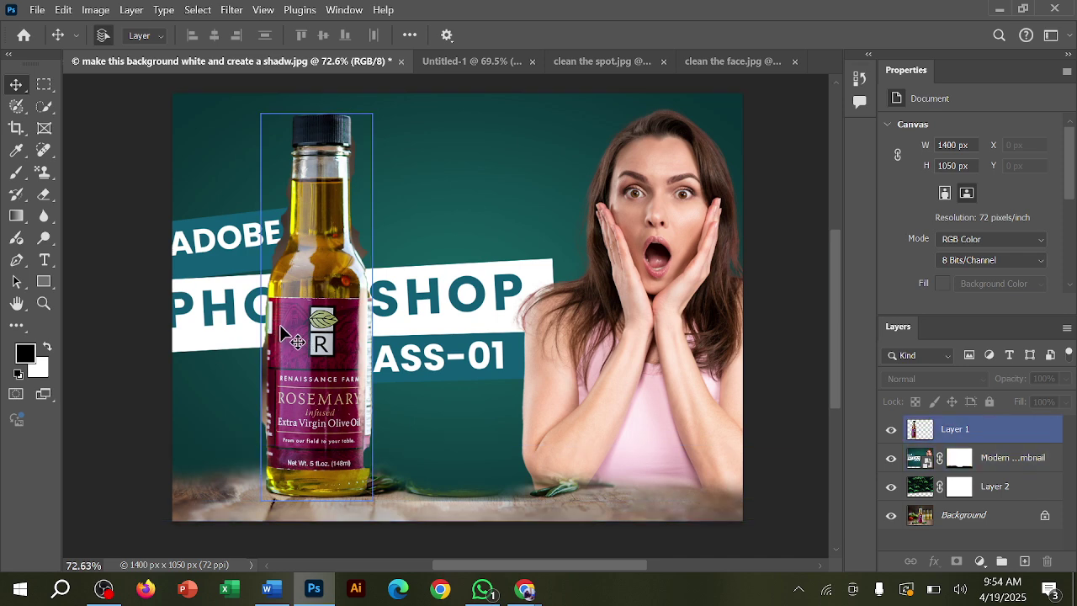
{"action": "scroll", "coordinate": [281, 333], "scroll_direction": "up", "scroll_amount": 1}
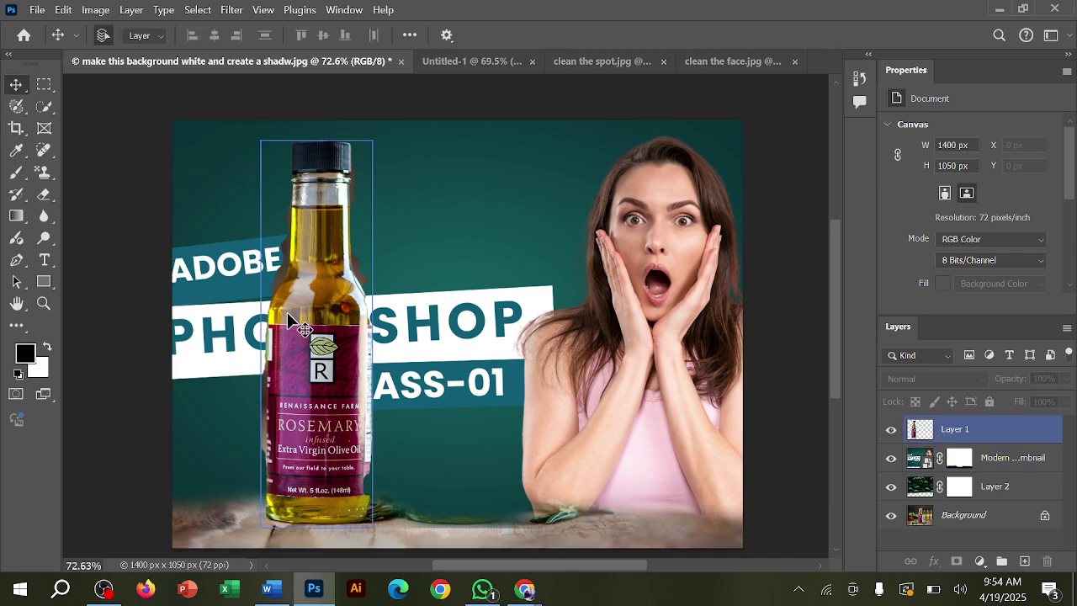
{"action": "scroll", "coordinate": [288, 321], "scroll_direction": "up", "scroll_amount": 5}
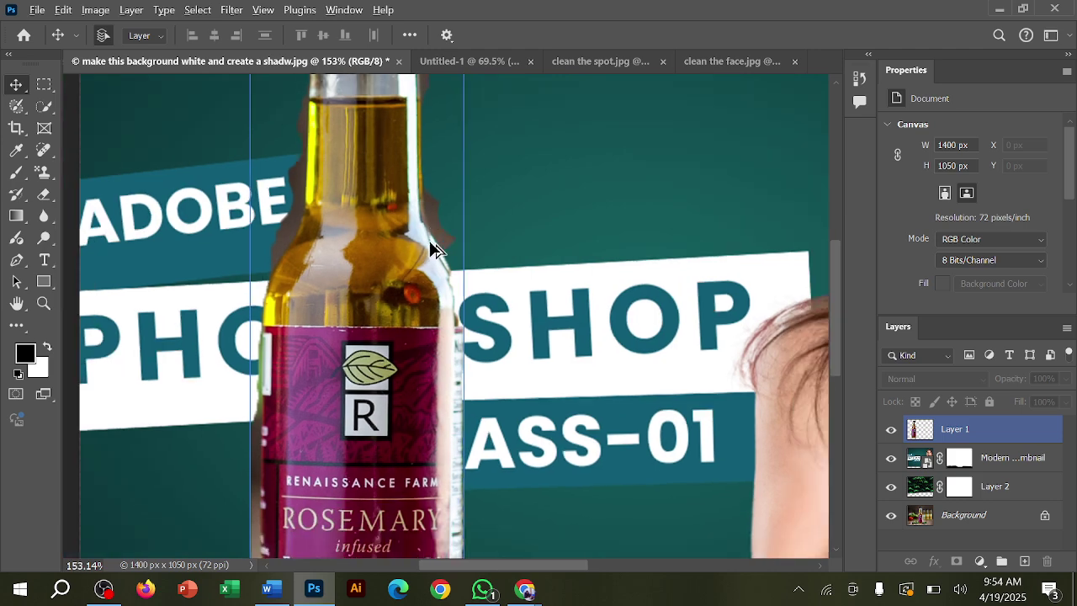
{"action": "scroll", "coordinate": [433, 249], "scroll_direction": "down", "scroll_amount": 5}
{"action": "left_click", "coordinate": [589, 447]}
{"action": "scroll", "coordinate": [593, 449], "scroll_direction": "up", "scroll_amount": 4}
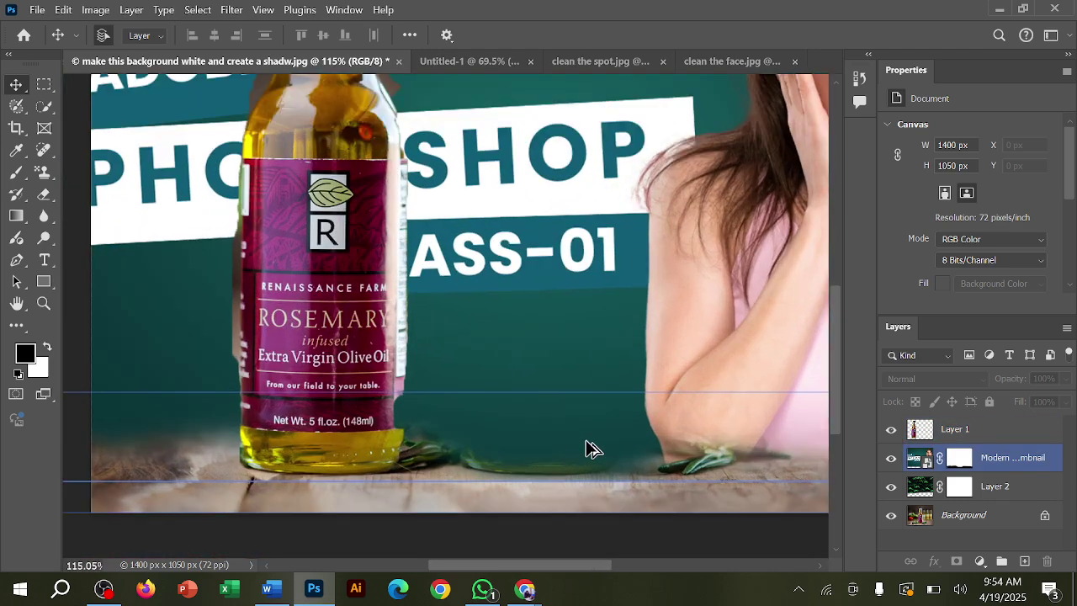
{"action": "left_click", "coordinate": [277, 453]}
{"action": "left_click", "coordinate": [794, 457]}
{"action": "scroll", "coordinate": [719, 447], "scroll_direction": "down", "scroll_amount": 4}
{"action": "left_click", "coordinate": [697, 492]}
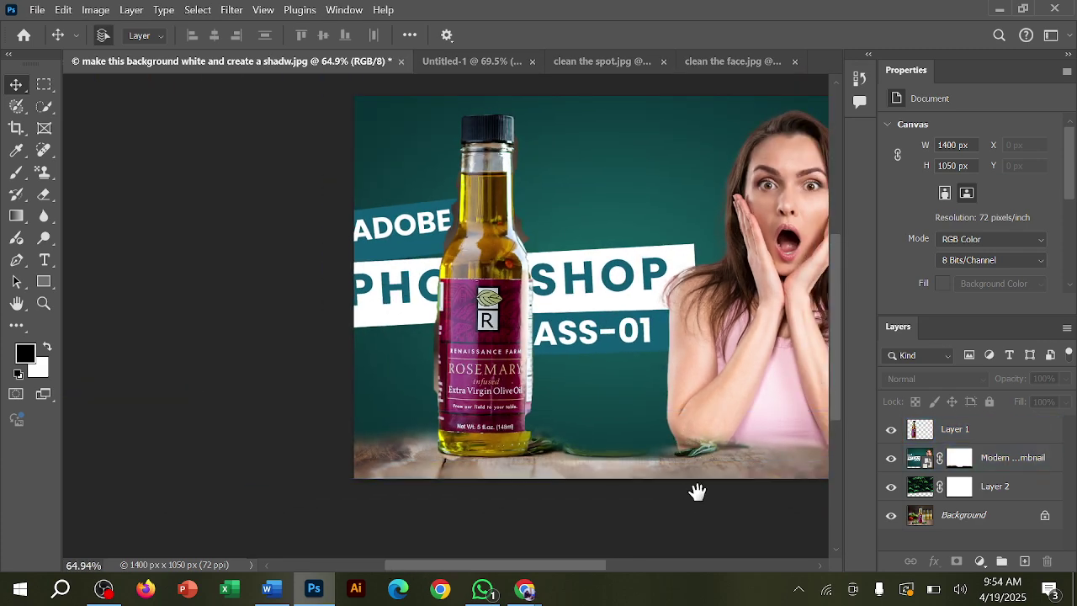
{"action": "left_click_drag", "start_coordinate": [701, 507], "coordinate": [584, 510]}
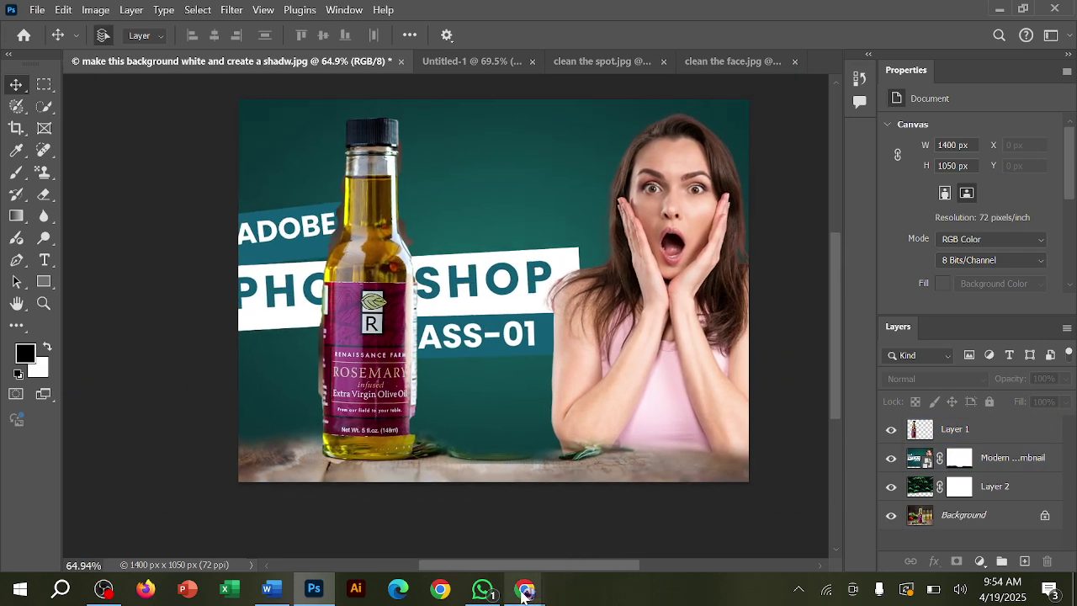
Switch to Chrome to check the Meet call and return to Photoshop
{"action": "mouse_move", "coordinate": [525, 588]}
{"action": "left_click", "coordinate": [505, 560]}
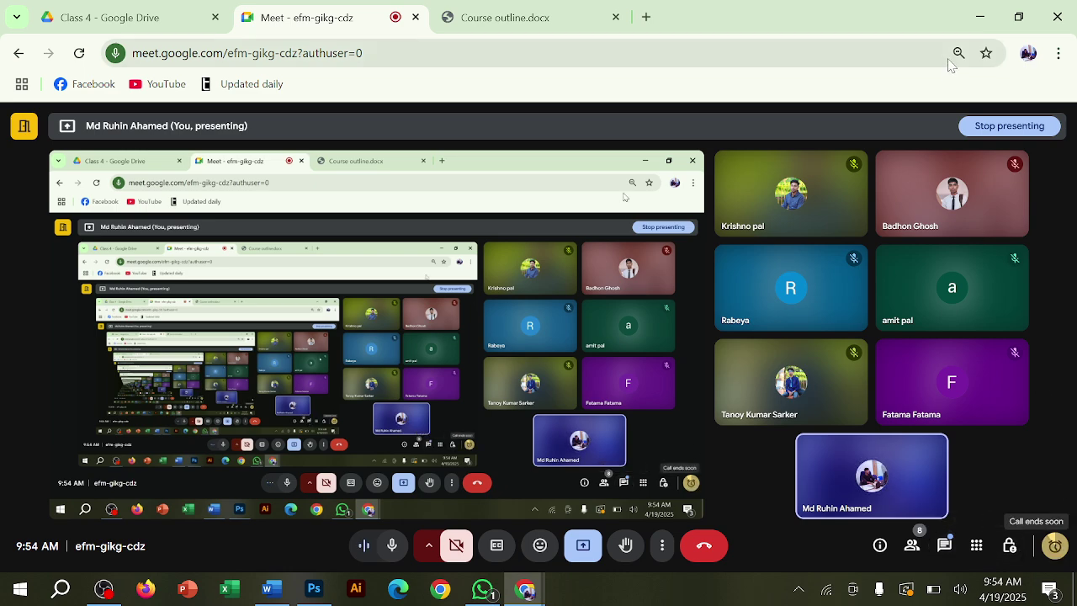
{"action": "left_click", "coordinate": [980, 17]}
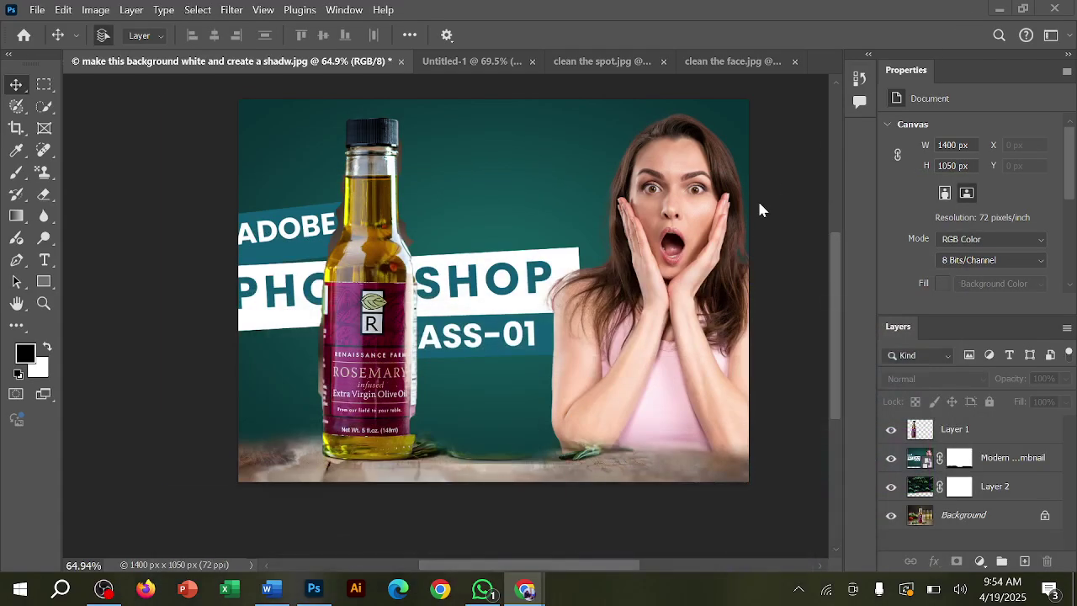
{"action": "left_click", "coordinate": [539, 529]}
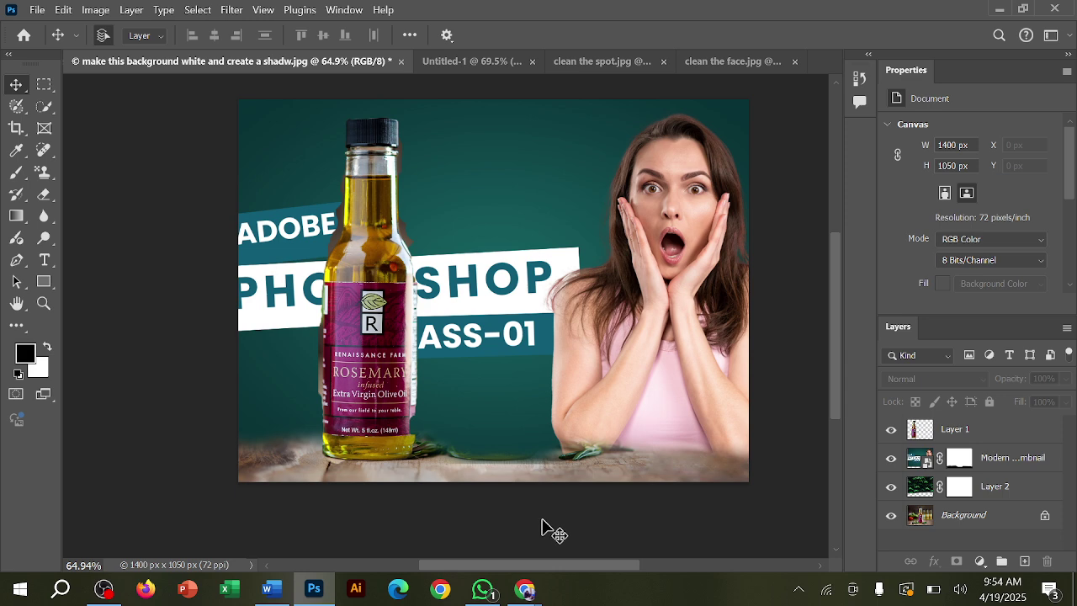
{"action": "left_click", "coordinate": [540, 396]}
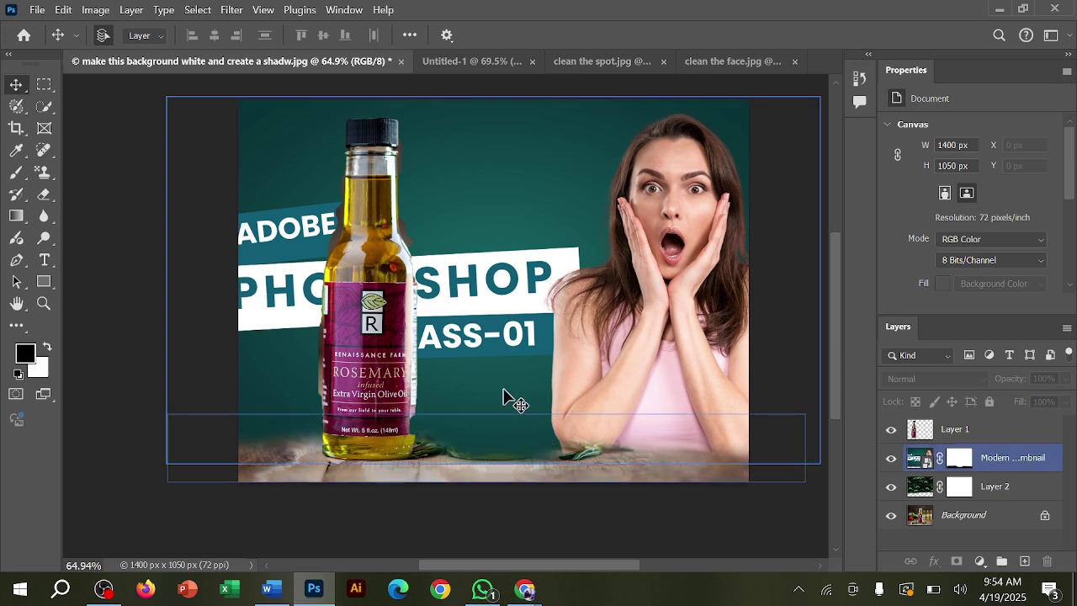
{"action": "left_click", "coordinate": [538, 514]}
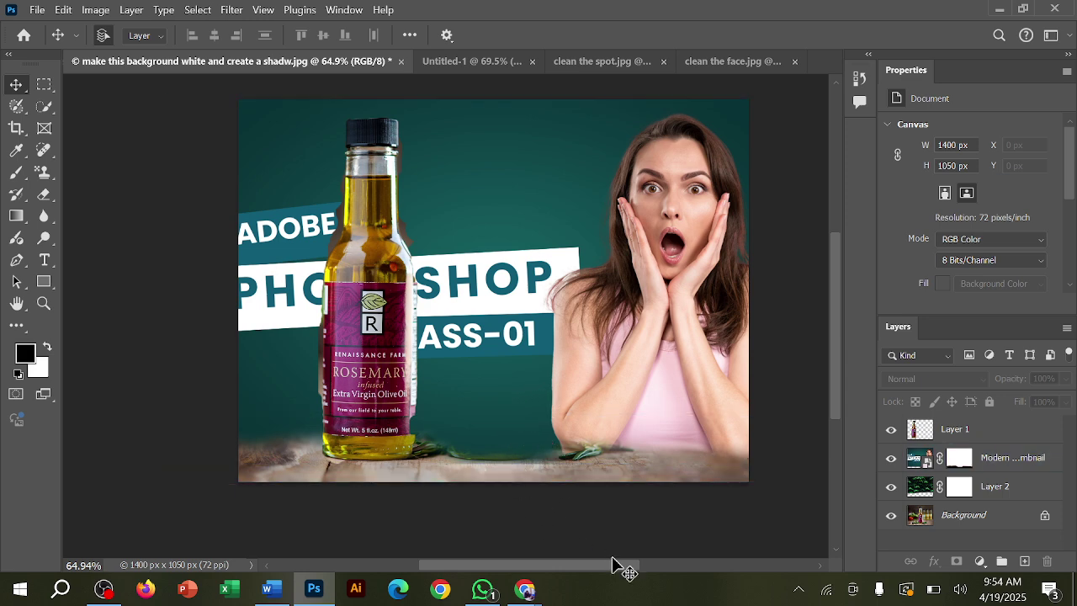
{"action": "left_click", "coordinate": [617, 412]}
{"action": "left_click", "coordinate": [820, 522]}
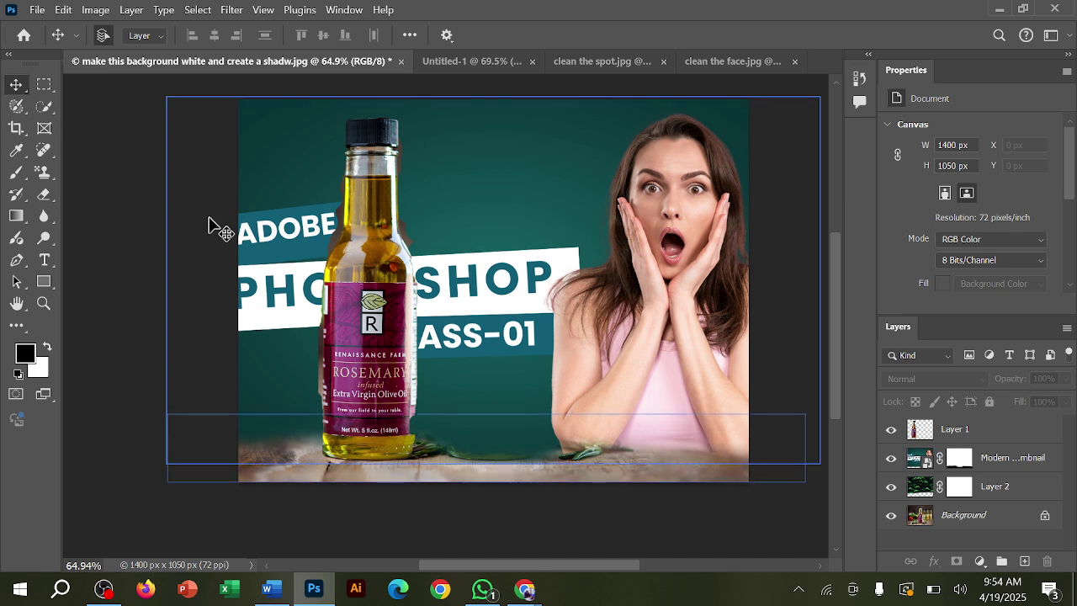
Delete the placed thumbnail layer, Layer 1 and Layer 2, leaving only the Background layer
{"action": "left_click", "coordinate": [716, 324]}
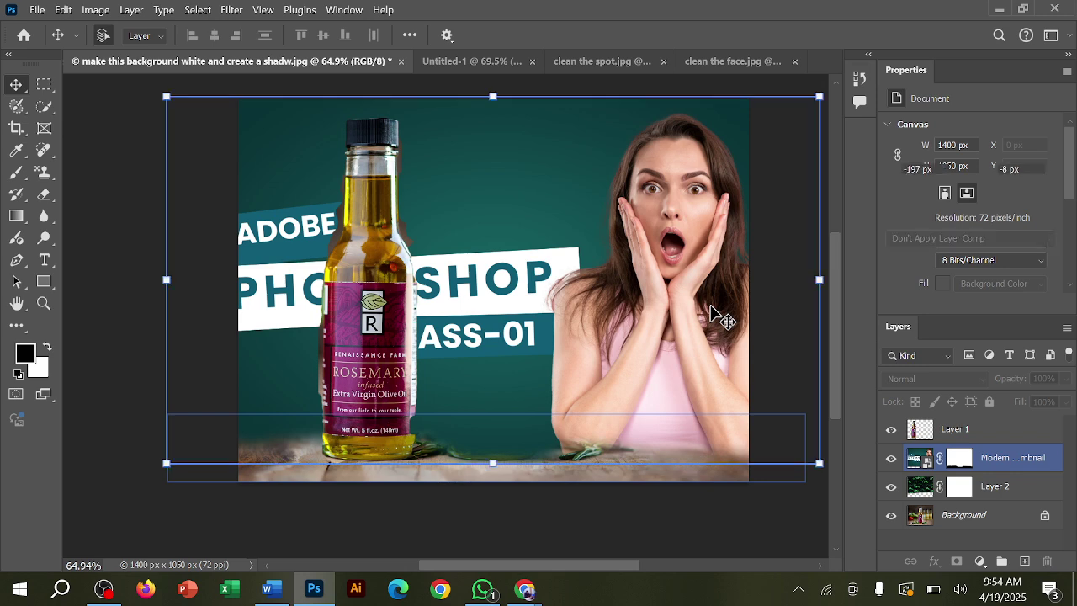
{"action": "key", "text": "Delete"}
{"action": "left_click", "coordinate": [990, 441]}
{"action": "key", "text": "Delete"}
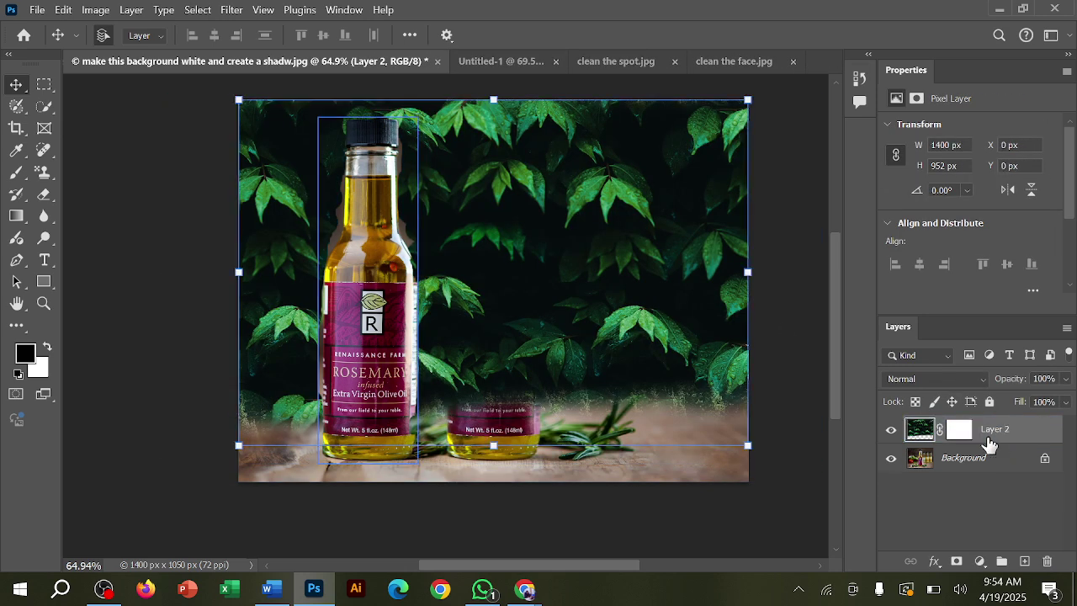
{"action": "key", "text": "Delete"}
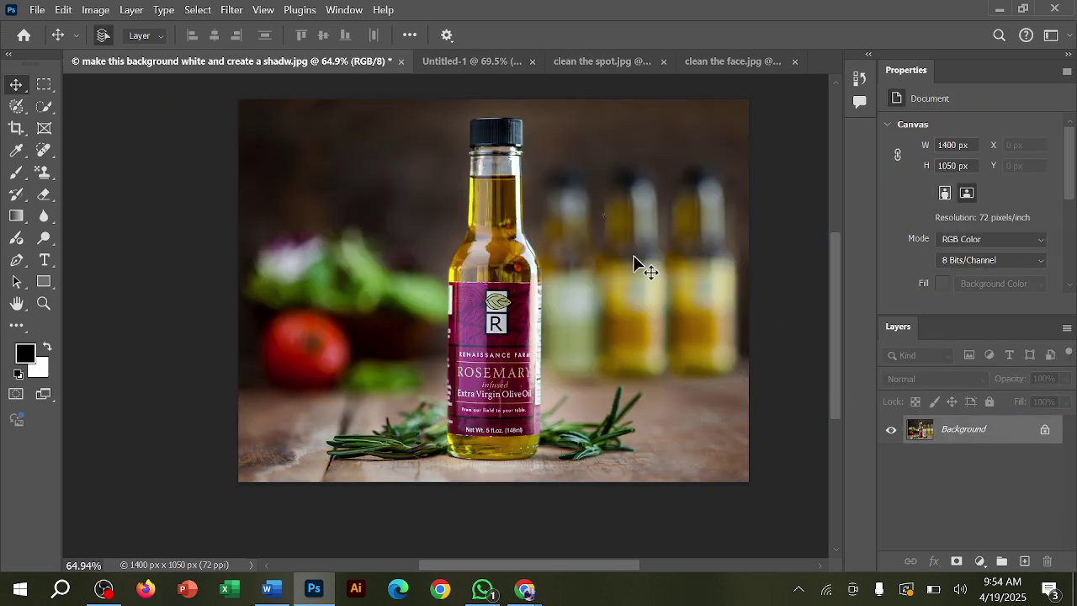
Paint over the olive oil bottle image with the Pattern Stamp tool using the green pattern from the Grass group
{"action": "left_click", "coordinate": [46, 175]}
{"action": "left_click", "coordinate": [595, 34]}
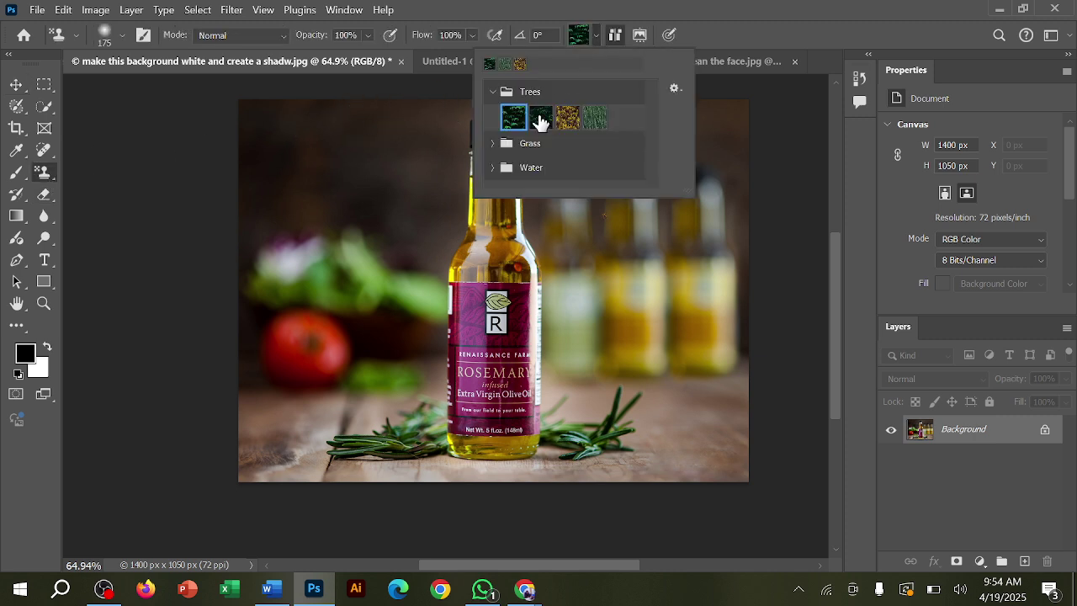
{"action": "left_click", "coordinate": [493, 144]}
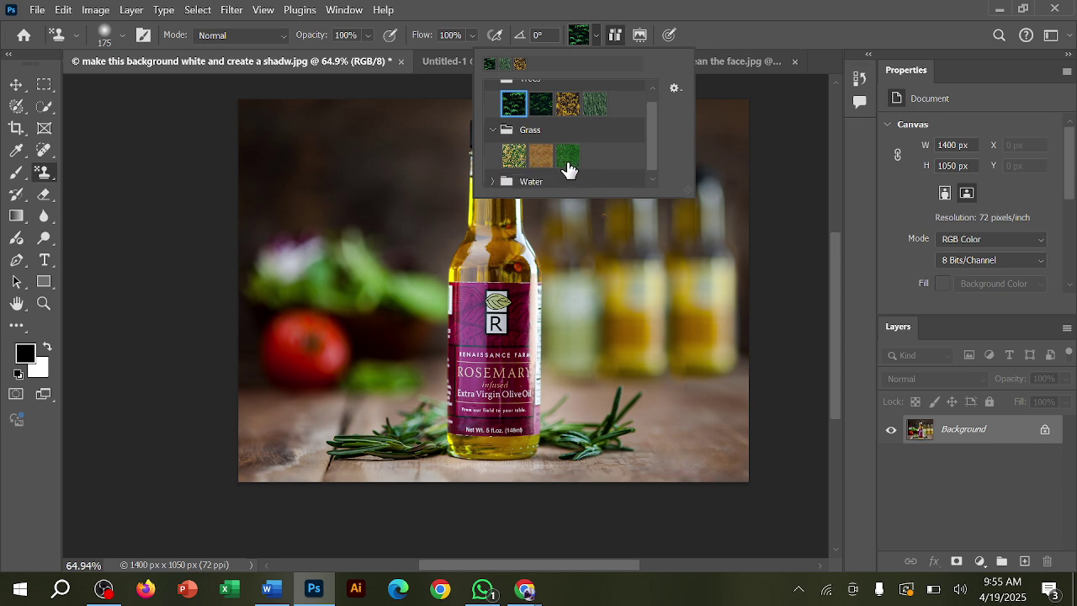
{"action": "left_click", "coordinate": [568, 156]}
{"action": "left_click", "coordinate": [579, 263]}
{"action": "mouse_move", "coordinate": [760, 180]}
{"action": "left_mouse_down"}
{"action": "mouse_move", "coordinate": [242, 126]}
{"action": "mouse_move", "coordinate": [73, 146]}
{"action": "mouse_move", "coordinate": [474, 180]}
{"action": "mouse_move", "coordinate": [484, 243]}
{"action": "mouse_move", "coordinate": [627, 291]}
{"action": "mouse_move", "coordinate": [797, 310]}
{"action": "mouse_move", "coordinate": [315, 483]}
{"action": "mouse_move", "coordinate": [398, 483]}
{"action": "mouse_move", "coordinate": [92, 435]}
{"action": "mouse_move", "coordinate": [315, 197]}
{"action": "mouse_move", "coordinate": [249, 228]}
{"action": "mouse_move", "coordinate": [673, 271]}
{"action": "mouse_move", "coordinate": [745, 329]}
{"action": "left_mouse_up"}
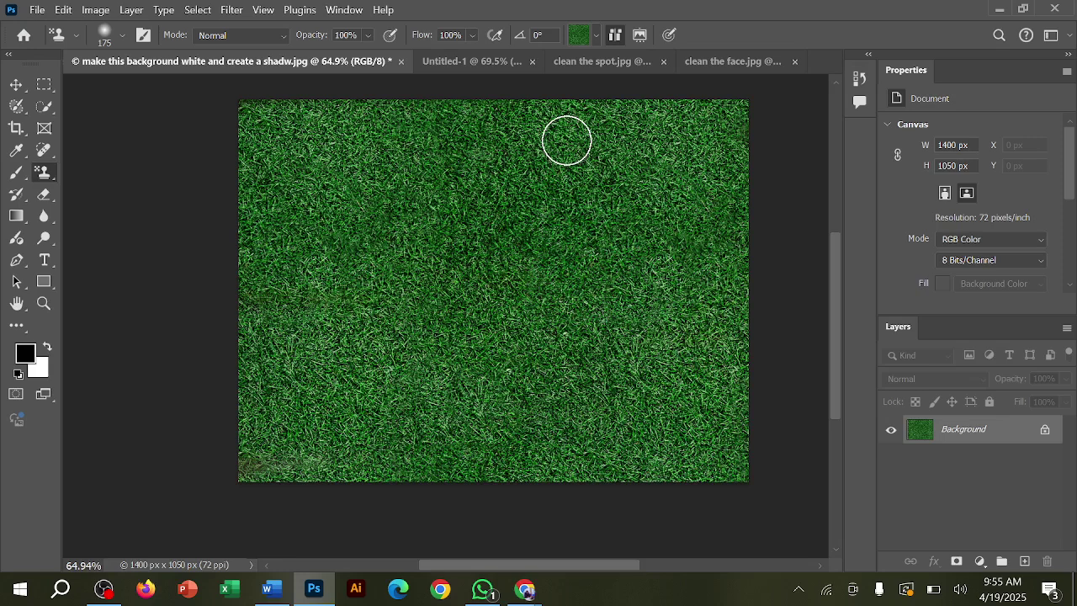
Stamp the dry brown pattern from the Grass group over the upper part of the image
{"action": "left_click", "coordinate": [597, 39]}
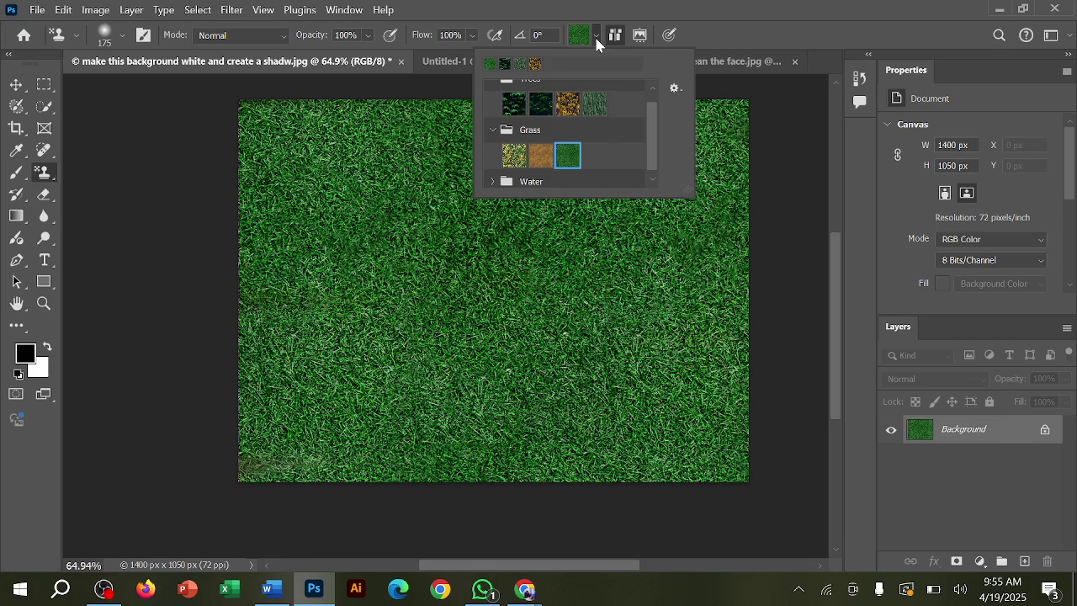
{"action": "double_click", "coordinate": [547, 157]}
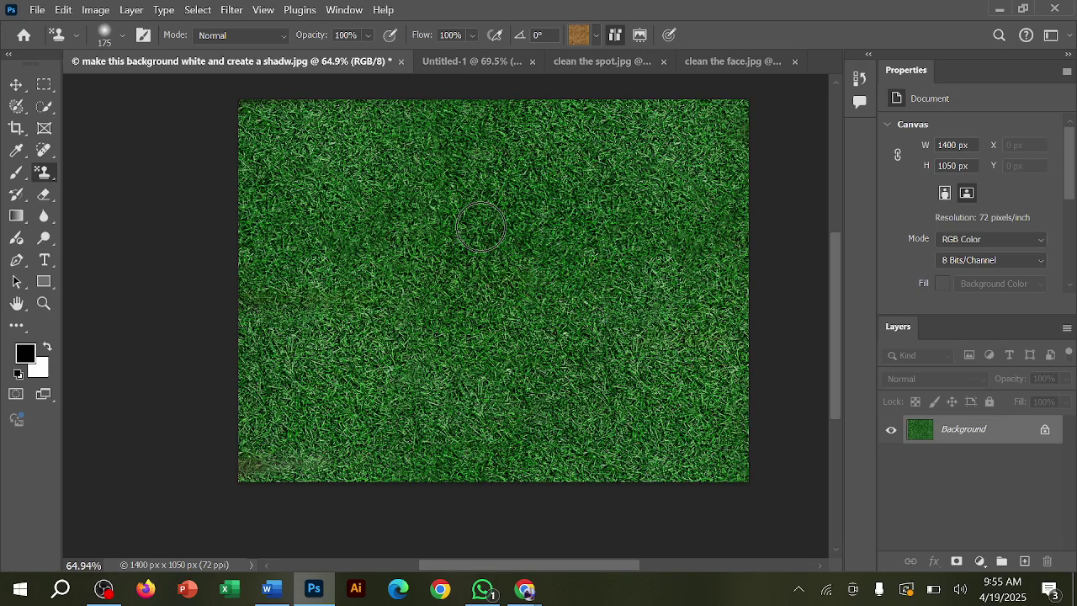
{"action": "mouse_move", "coordinate": [480, 221]}
{"action": "left_mouse_down"}
{"action": "mouse_move", "coordinate": [493, 101]}
{"action": "mouse_move", "coordinate": [121, 139]}
{"action": "mouse_move", "coordinate": [17, 240]}
{"action": "mouse_move", "coordinate": [365, 153]}
{"action": "mouse_move", "coordinate": [336, 255]}
{"action": "mouse_move", "coordinate": [269, 295]}
{"action": "mouse_move", "coordinate": [424, 249]}
{"action": "mouse_move", "coordinate": [724, 353]}
{"action": "mouse_move", "coordinate": [253, 404]}
{"action": "mouse_move", "coordinate": [228, 320]}
{"action": "left_mouse_up"}
Stamp the Grass group's pattern of yellow leaves on green grass across the whole image
{"action": "left_click", "coordinate": [597, 36]}
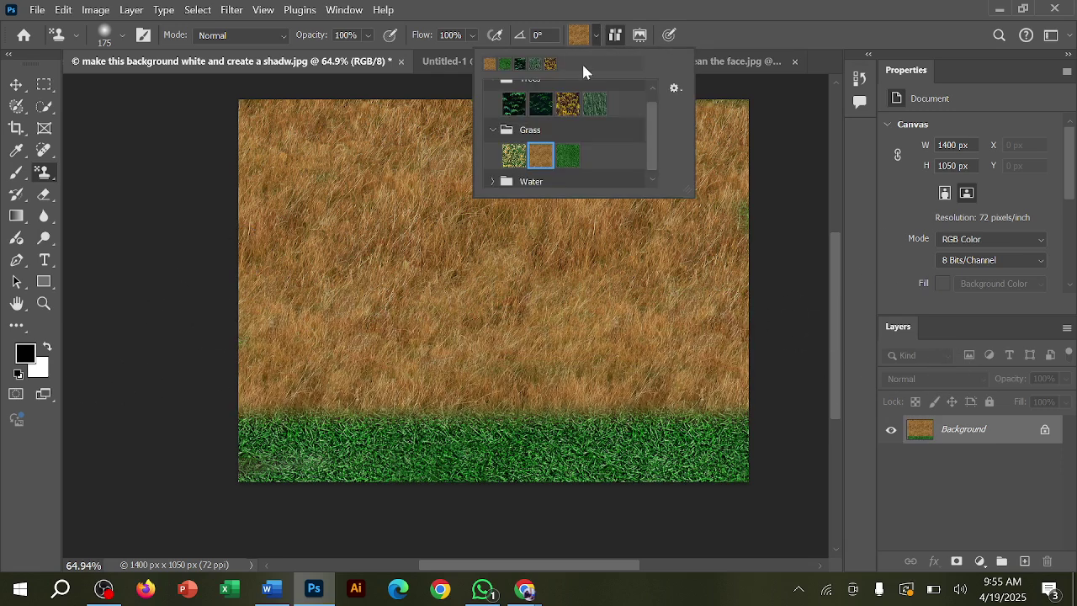
{"action": "left_click", "coordinate": [515, 157]}
{"action": "mouse_move", "coordinate": [253, 244]}
{"action": "left_mouse_down"}
{"action": "mouse_move", "coordinate": [732, 219]}
{"action": "mouse_move", "coordinate": [361, 108]}
{"action": "mouse_move", "coordinate": [815, 128]}
{"action": "mouse_move", "coordinate": [854, 105]}
{"action": "mouse_move", "coordinate": [211, 181]}
{"action": "mouse_move", "coordinate": [210, 307]}
{"action": "mouse_move", "coordinate": [273, 345]}
{"action": "mouse_move", "coordinate": [902, 356]}
{"action": "mouse_move", "coordinate": [250, 454]}
{"action": "mouse_move", "coordinate": [825, 262]}
{"action": "mouse_move", "coordinate": [630, 429]}
{"action": "mouse_move", "coordinate": [596, 440]}
{"action": "mouse_move", "coordinate": [699, 459]}
{"action": "left_mouse_up"}
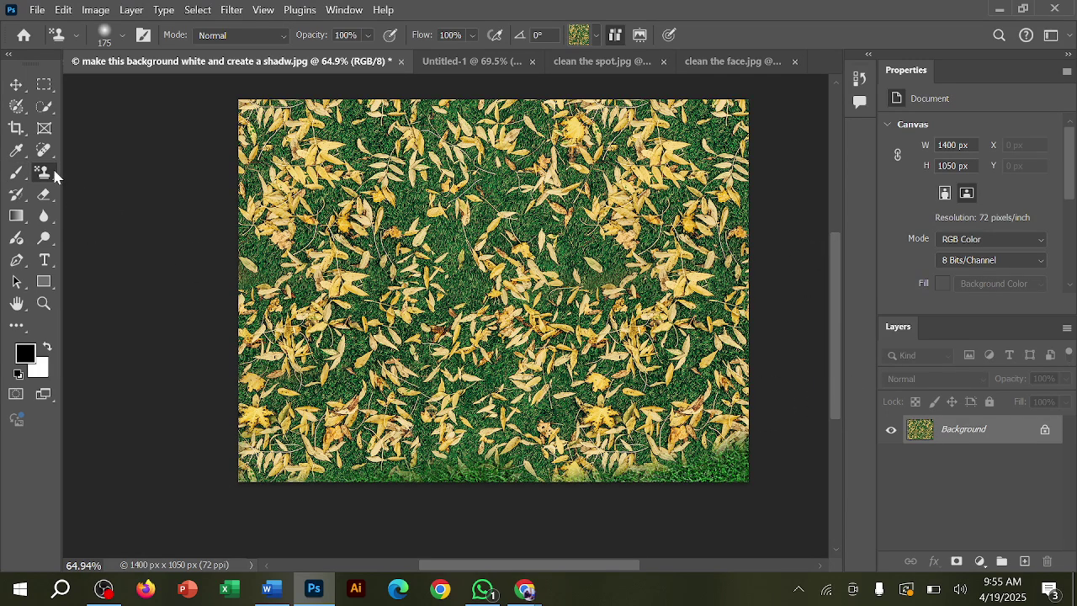
Keep the Pattern Stamp tool active and paint the whole image with the first, blue pattern of the Water group
{"action": "right_click", "coordinate": [55, 175]}
{"action": "left_click", "coordinate": [77, 186]}
{"action": "left_click", "coordinate": [596, 33]}
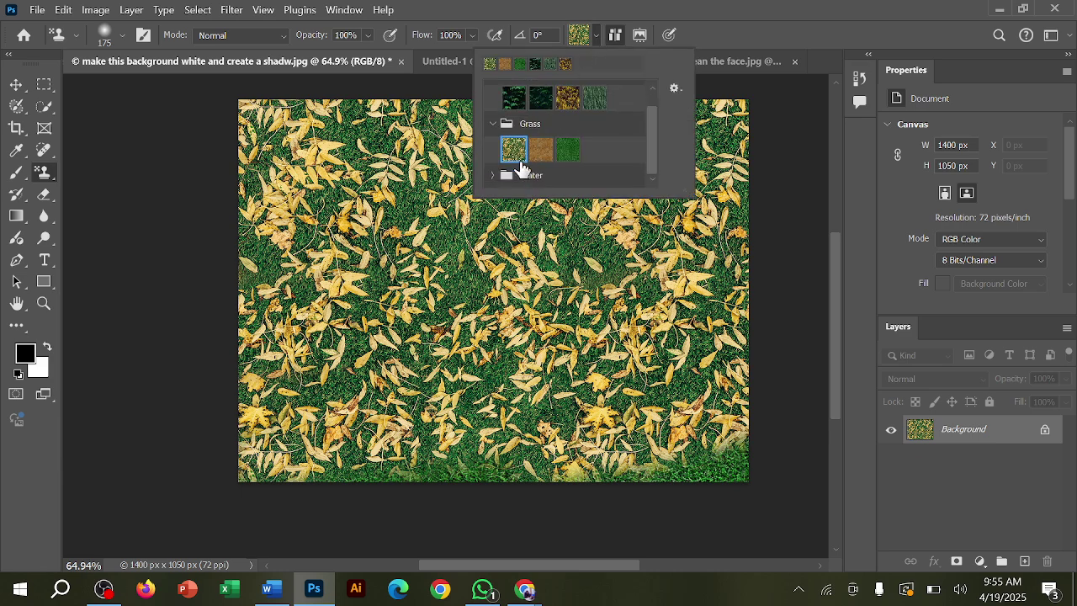
{"action": "scroll", "coordinate": [602, 164], "scroll_direction": "down", "scroll_amount": 1}
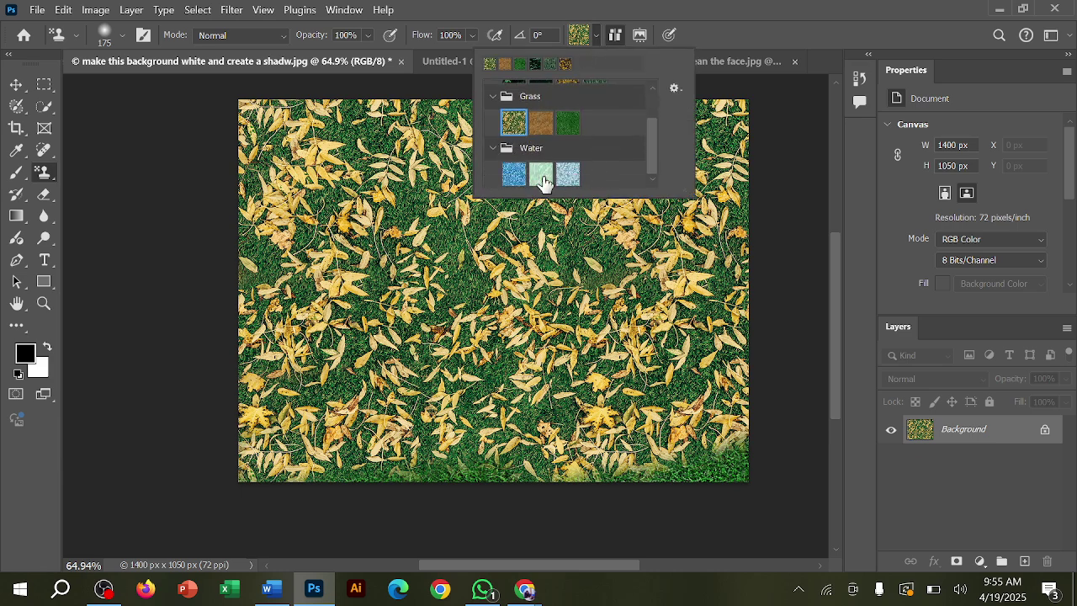
{"action": "double_click", "coordinate": [514, 174]}
{"action": "mouse_move", "coordinate": [494, 247]}
{"action": "left_mouse_down"}
{"action": "mouse_move", "coordinate": [691, 243]}
{"action": "mouse_move", "coordinate": [620, 139]}
{"action": "mouse_move", "coordinate": [409, 109]}
{"action": "mouse_move", "coordinate": [737, 156]}
{"action": "mouse_move", "coordinate": [788, 197]}
{"action": "mouse_move", "coordinate": [715, 240]}
{"action": "mouse_move", "coordinate": [957, 264]}
{"action": "mouse_move", "coordinate": [901, 255]}
{"action": "mouse_move", "coordinate": [263, 328]}
{"action": "mouse_move", "coordinate": [395, 339]}
{"action": "mouse_move", "coordinate": [121, 381]}
{"action": "mouse_move", "coordinate": [215, 410]}
{"action": "mouse_move", "coordinate": [221, 462]}
{"action": "mouse_move", "coordinate": [497, 483]}
{"action": "mouse_move", "coordinate": [596, 303]}
{"action": "left_mouse_up"}
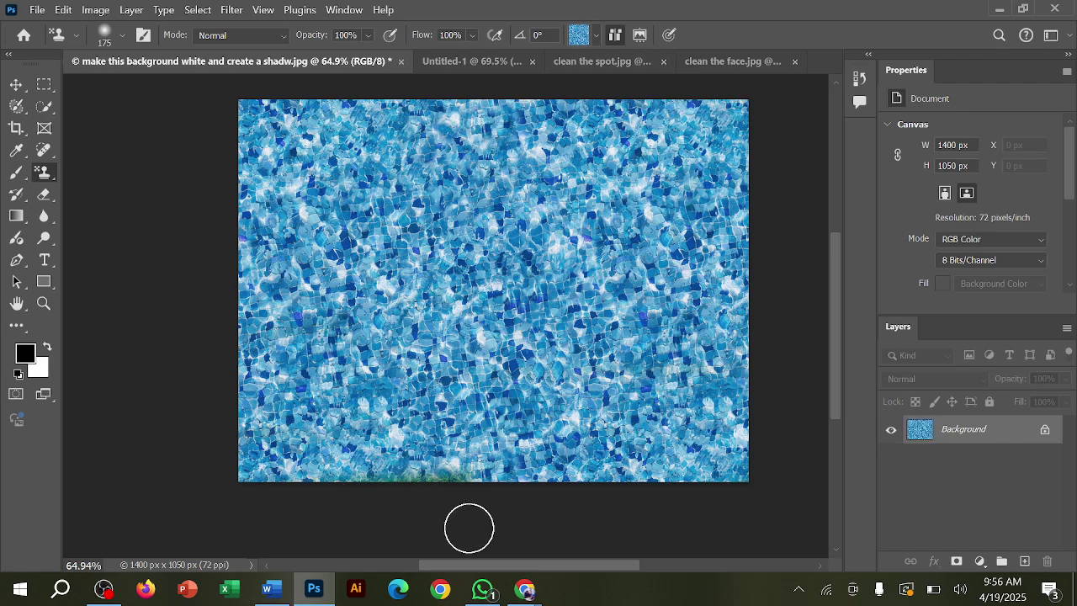
Check the Class-3 list in Chrome's Course outline, highlight text in the Blur, Sharpen, Smudge tool line, and return to Photoshop
{"action": "mouse_move", "coordinate": [526, 590]}
{"action": "left_click", "coordinate": [488, 539]}
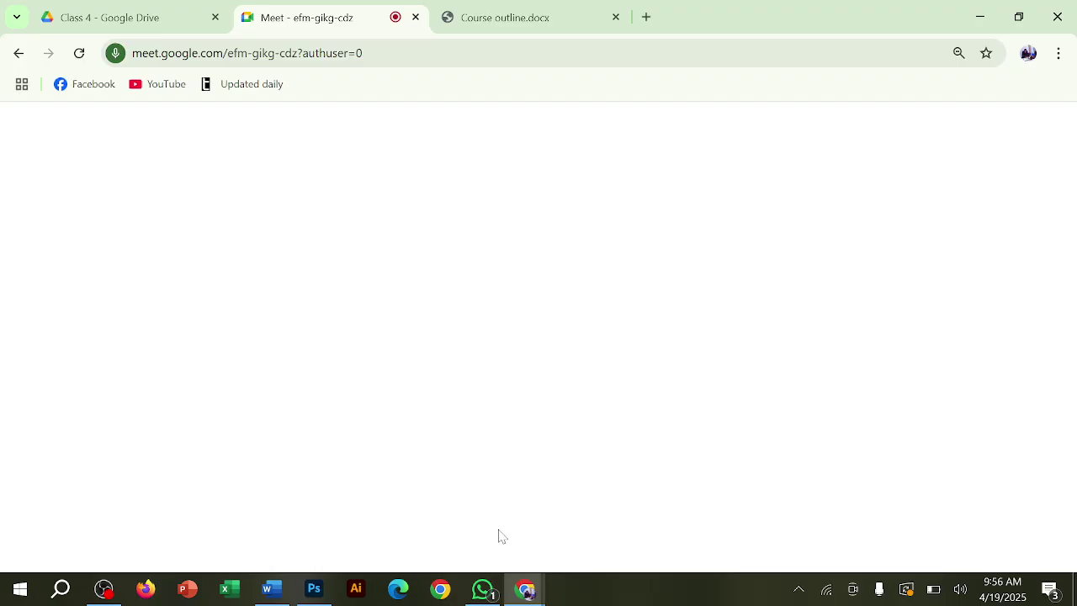
{"action": "left_click", "coordinate": [540, 20]}
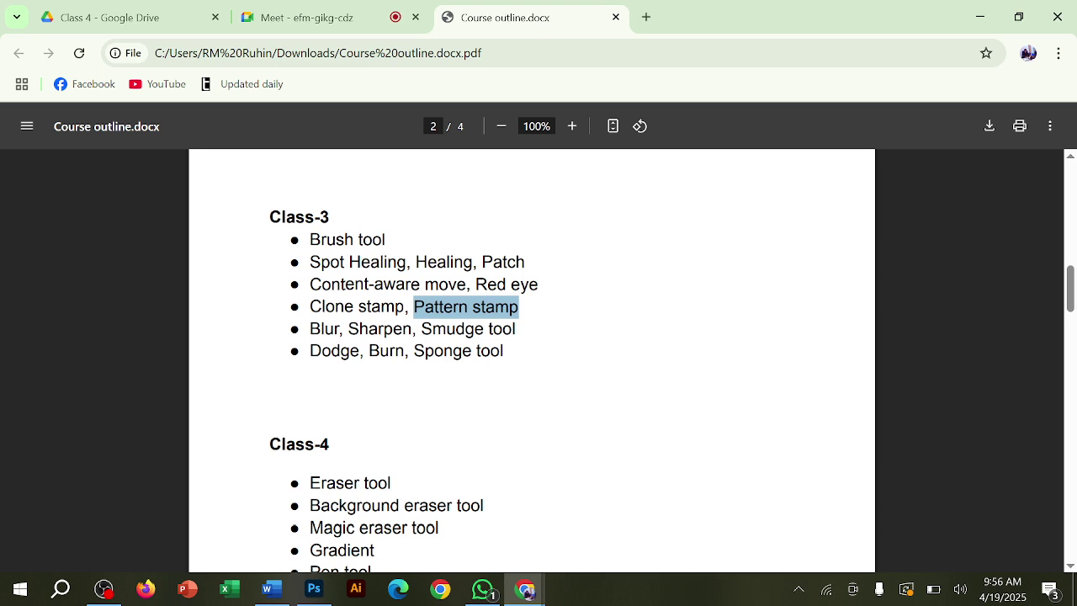
{"action": "scroll", "coordinate": [401, 335], "scroll_direction": "down", "scroll_amount": 1}
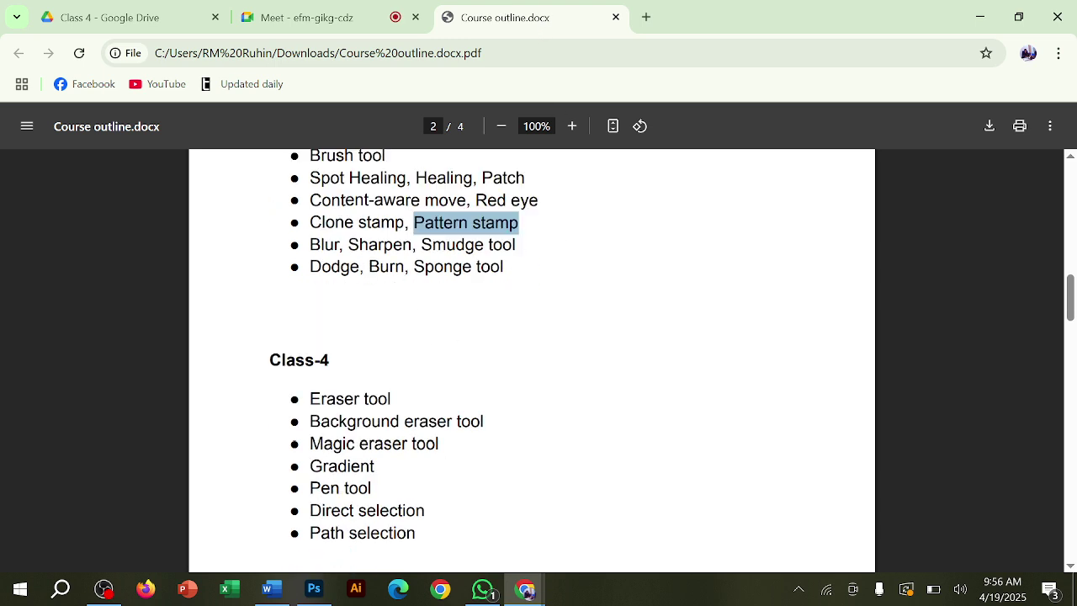
{"action": "left_click_drag", "start_coordinate": [309, 244], "coordinate": [475, 244]}
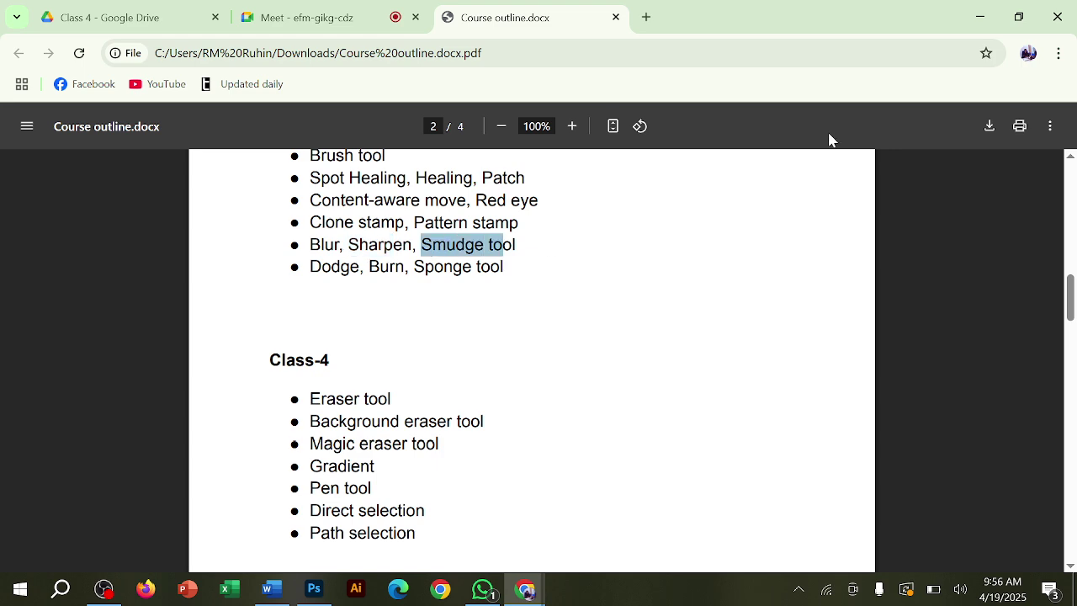
{"action": "left_click", "coordinate": [978, 15]}
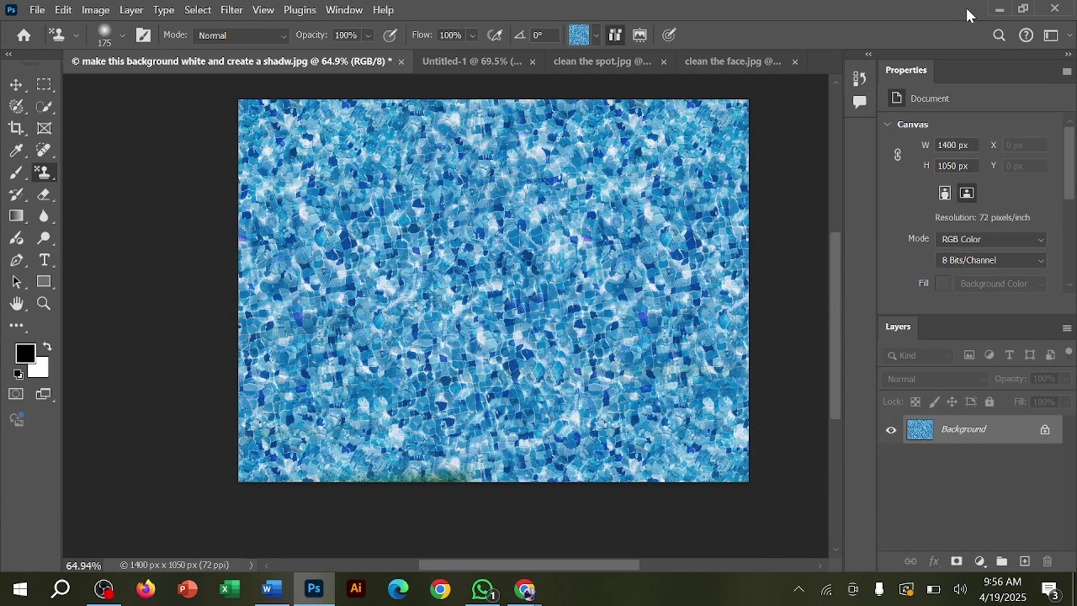
View the open documents Untitled-1, clean the spot.jpg and clean the face.jpg in turn
{"action": "left_click", "coordinate": [473, 62]}
{"action": "left_click", "coordinate": [575, 67]}
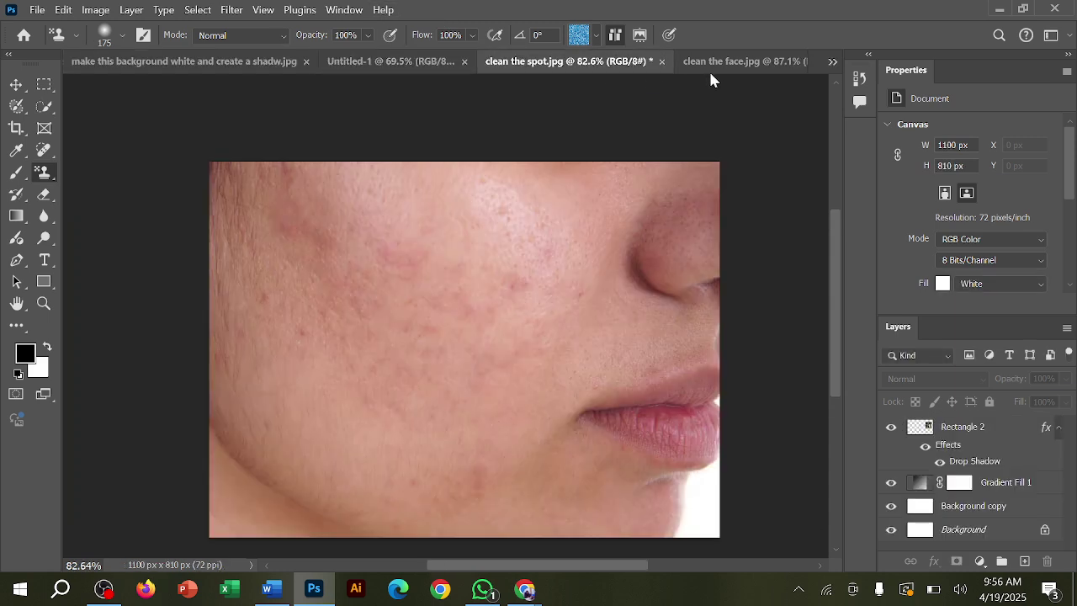
{"action": "left_click", "coordinate": [710, 66]}
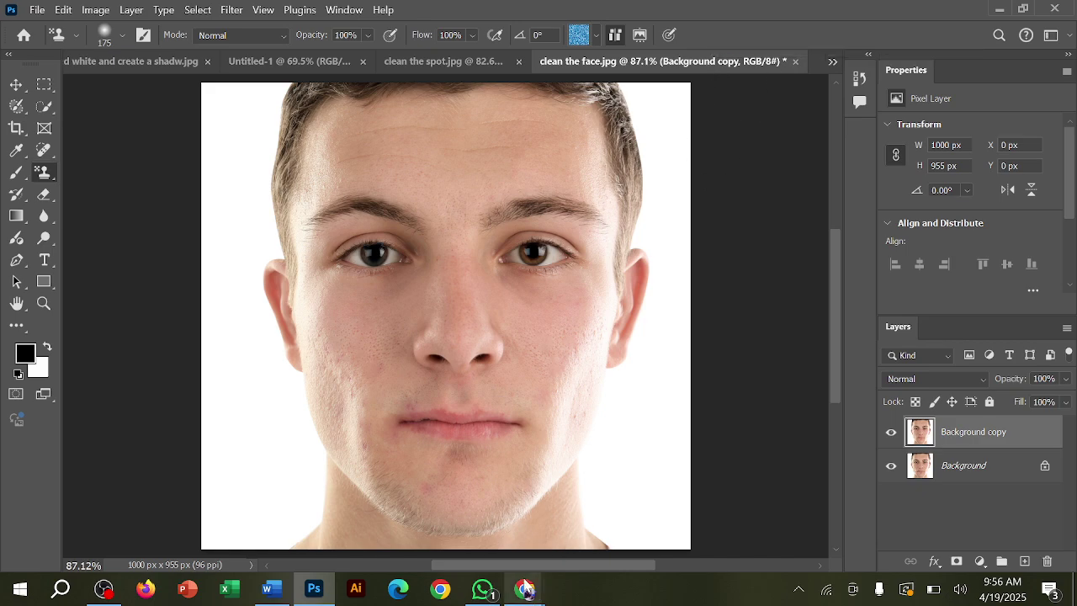
Switch to Chrome and run a Google image search for "flower pic" in a new tab
{"action": "left_click", "coordinate": [477, 531]}
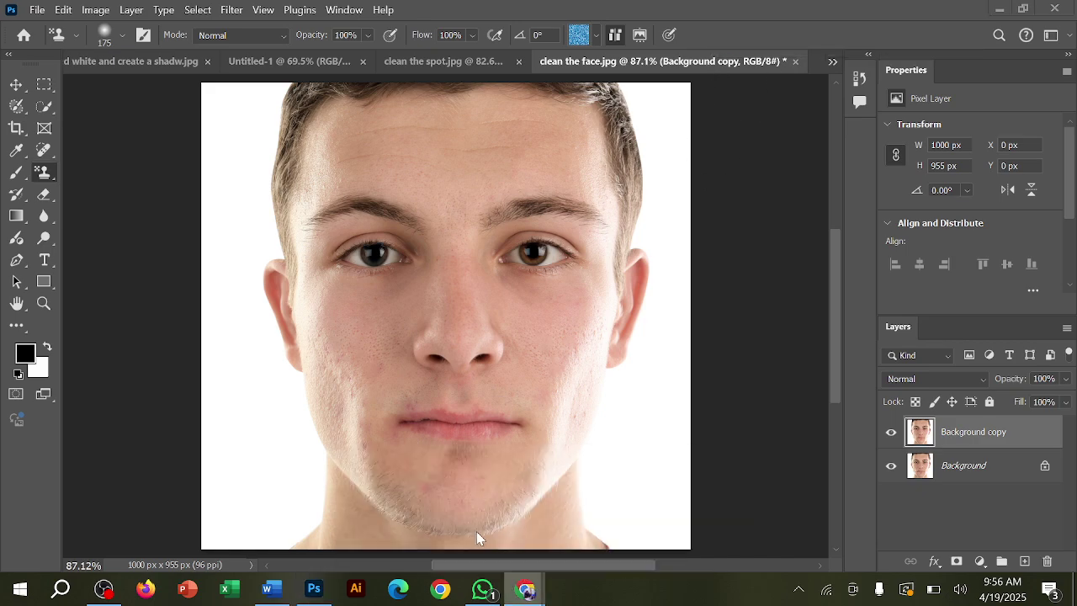
{"action": "left_click", "coordinate": [647, 16]}
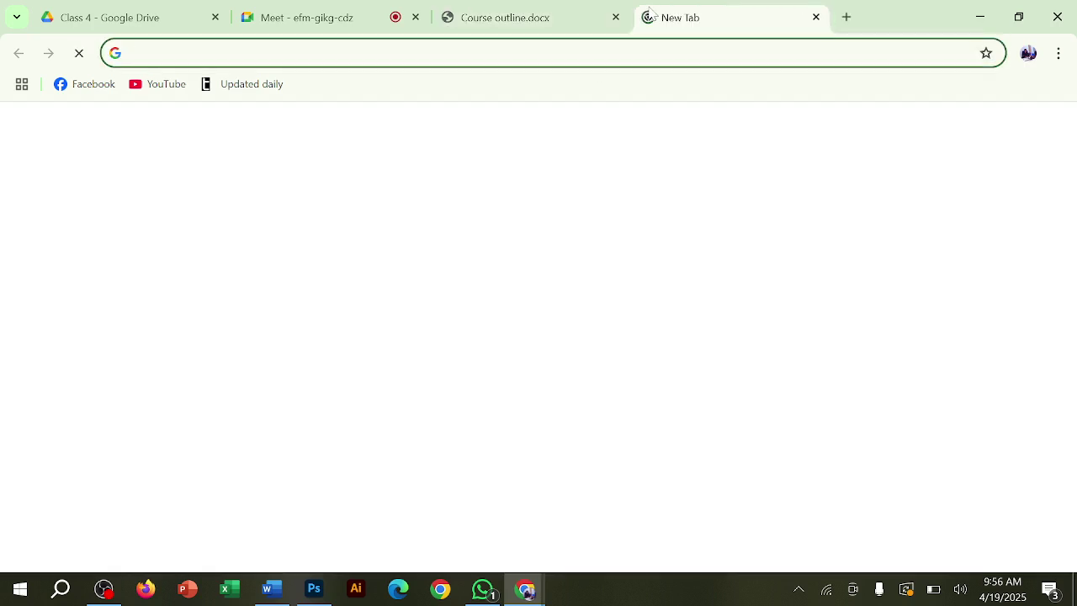
{"action": "type", "text": "flowe"}
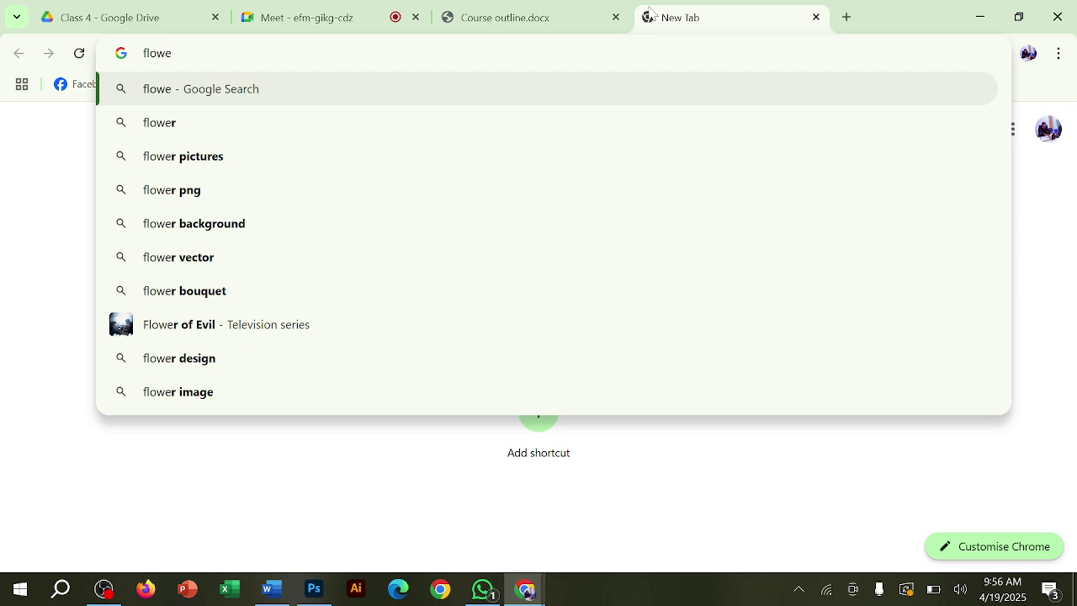
{"action": "type", "text": "r pic"}
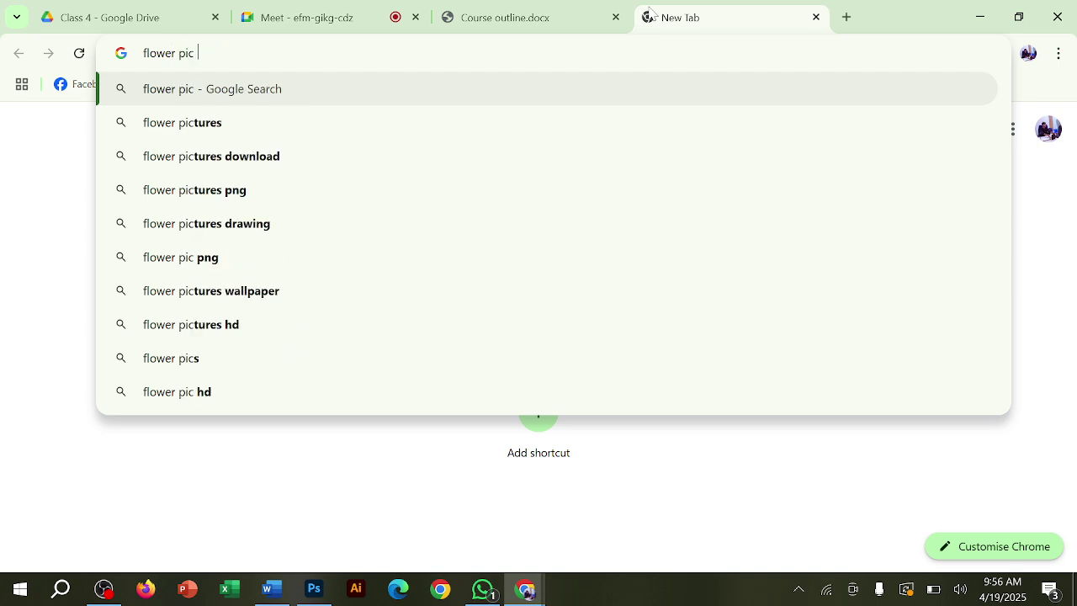
{"action": "key", "text": "Return"}
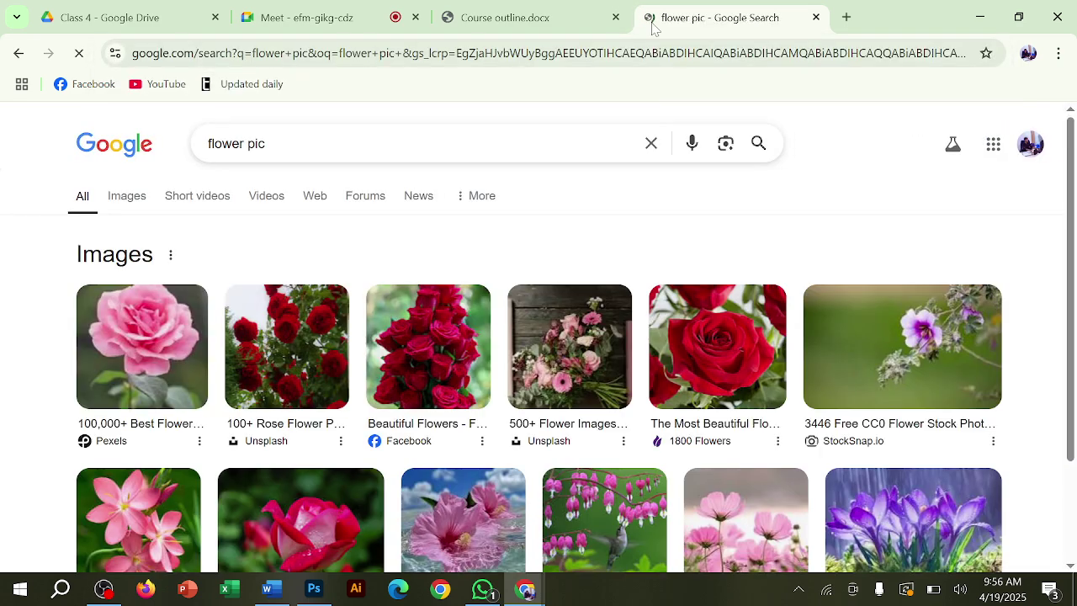
{"action": "left_click", "coordinate": [127, 196]}
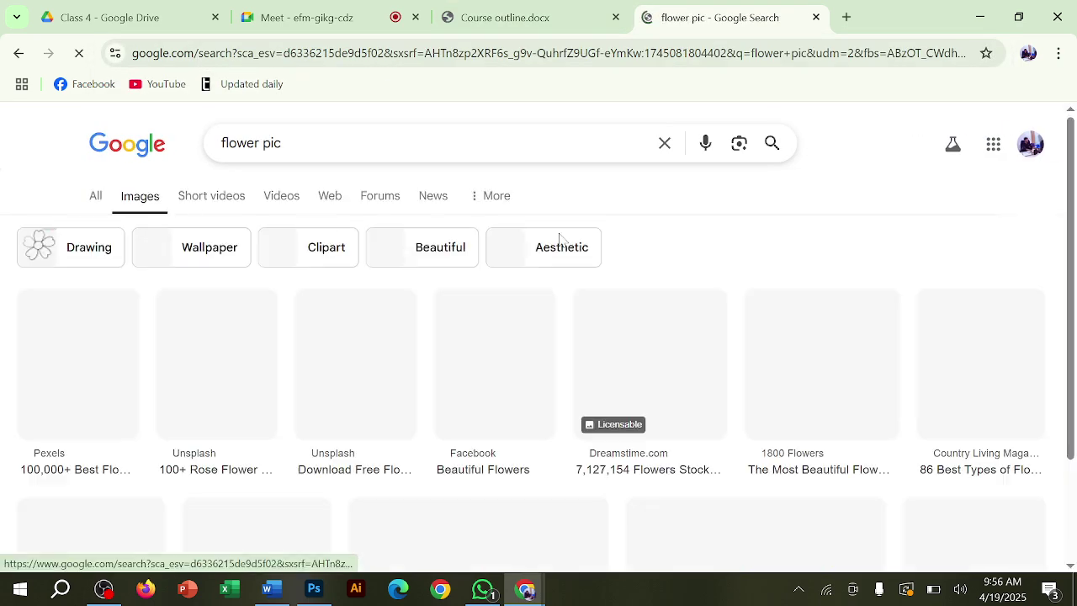
Browse the flower image results for a suitable photo, previewing Veranda's red poppies and House Beautiful's pink lotus
{"action": "scroll", "coordinate": [559, 231], "scroll_direction": "down", "scroll_amount": 1}
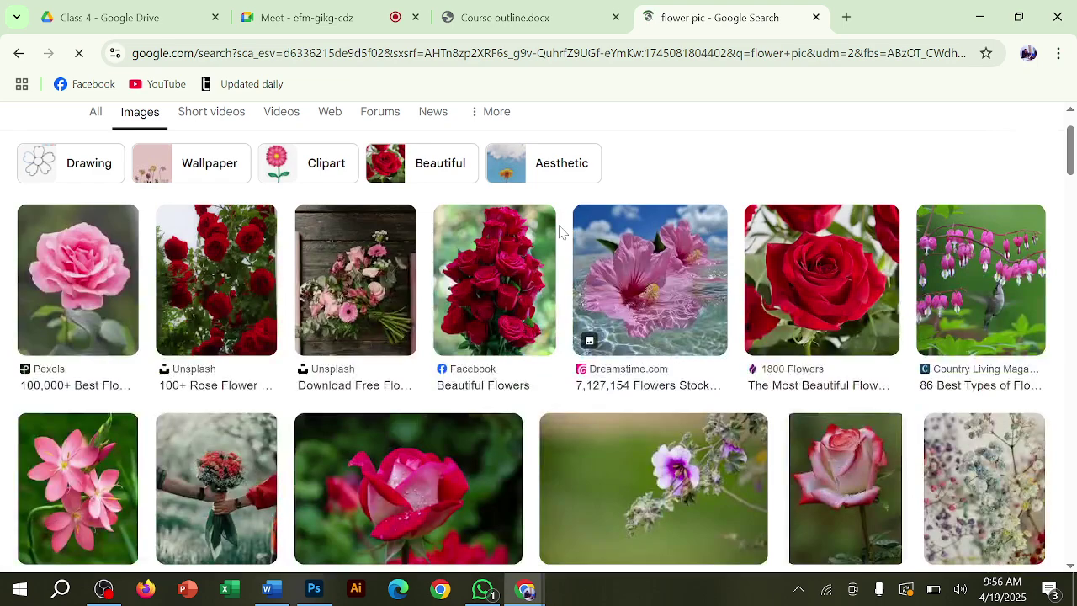
{"action": "scroll", "coordinate": [560, 231], "scroll_direction": "down", "scroll_amount": 3}
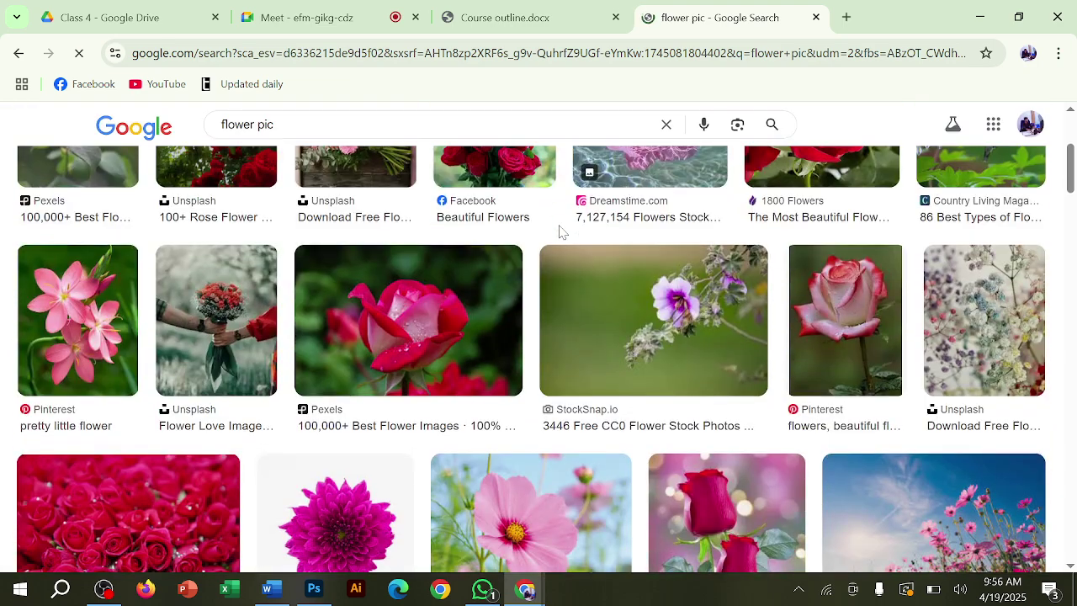
{"action": "scroll", "coordinate": [560, 230], "scroll_direction": "down", "scroll_amount": 2}
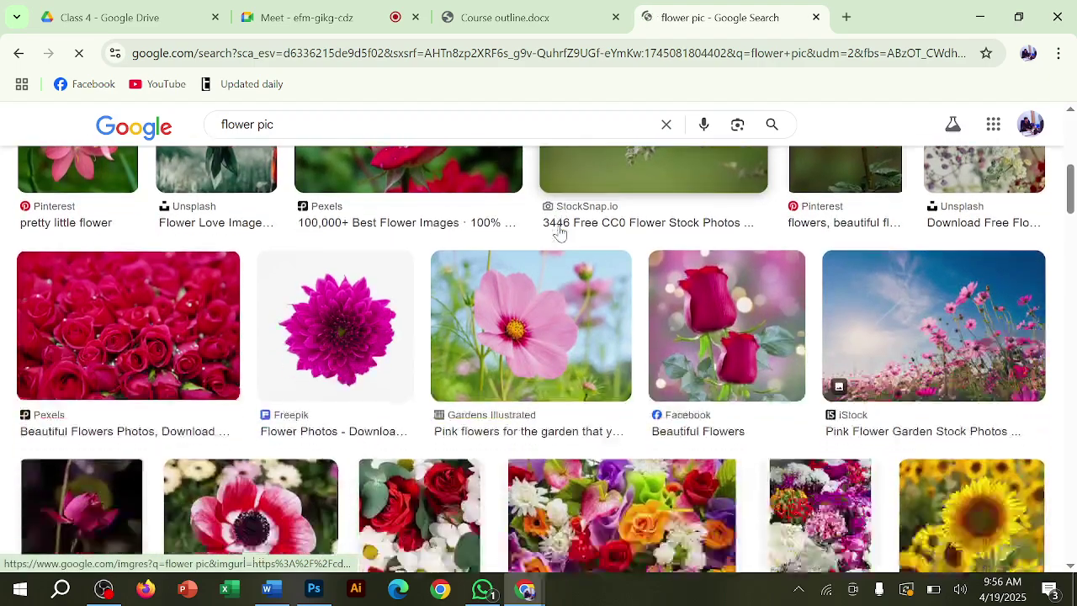
{"action": "scroll", "coordinate": [561, 233], "scroll_direction": "down", "scroll_amount": 4}
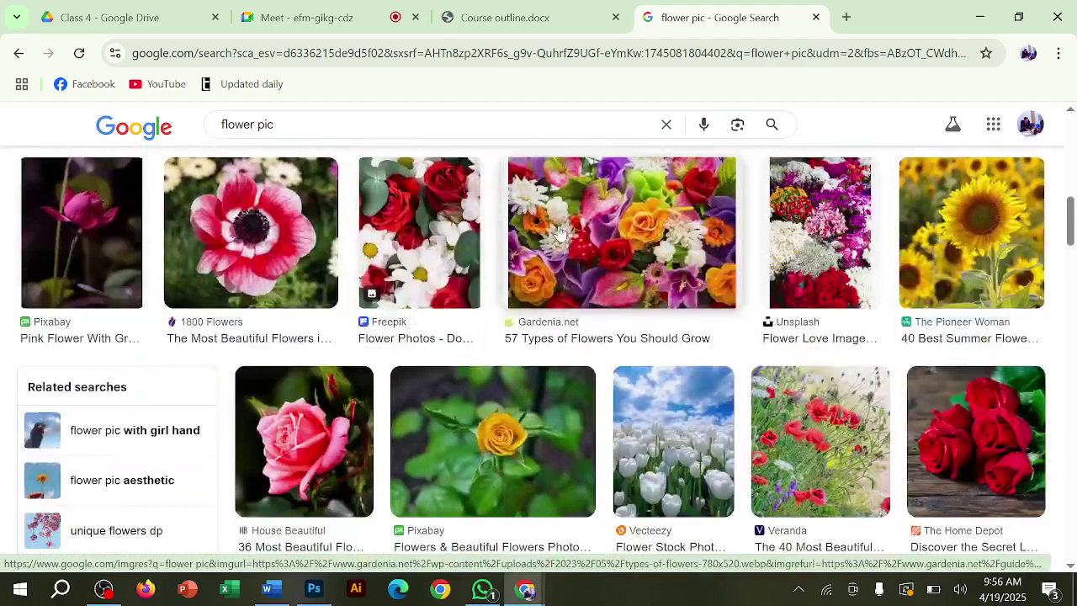
{"action": "scroll", "coordinate": [558, 231], "scroll_direction": "down", "scroll_amount": 1}
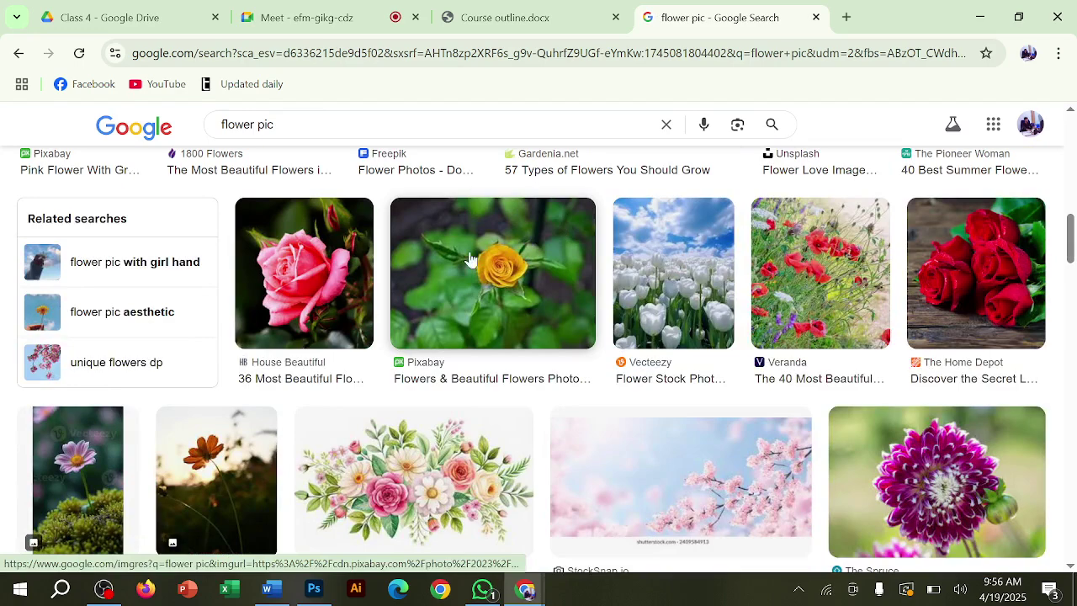
{"action": "left_click", "coordinate": [812, 284]}
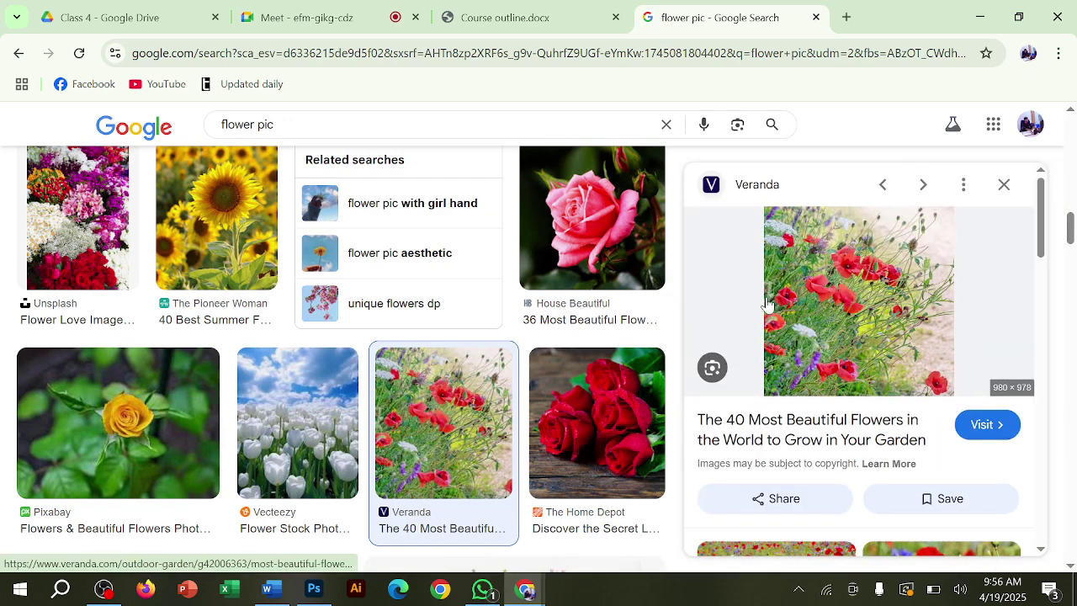
{"action": "scroll", "coordinate": [602, 313], "scroll_direction": "down", "scroll_amount": 4}
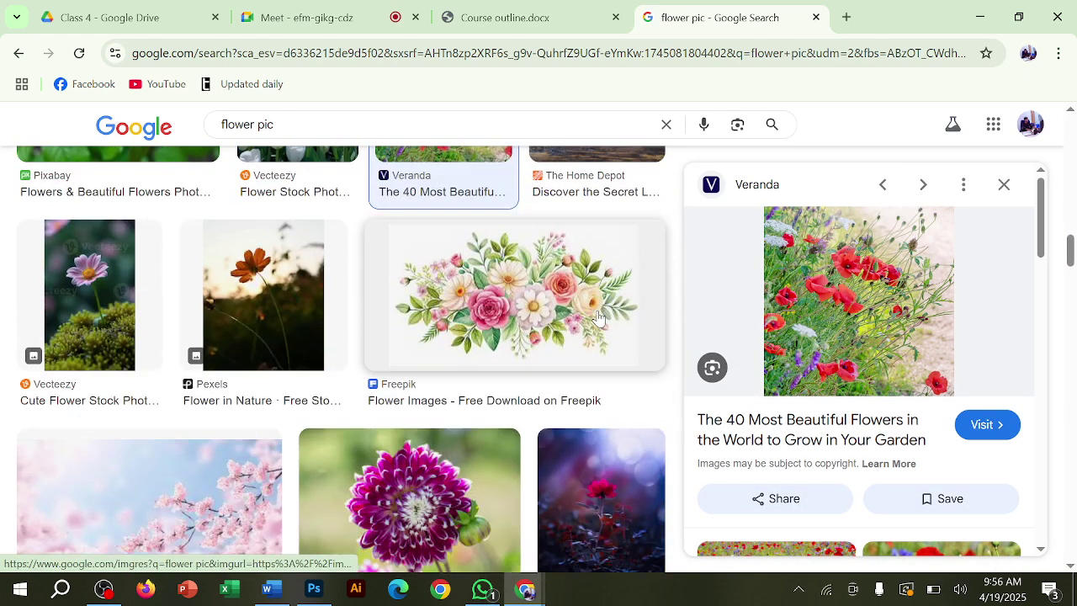
{"action": "scroll", "coordinate": [579, 319], "scroll_direction": "down", "scroll_amount": 9}
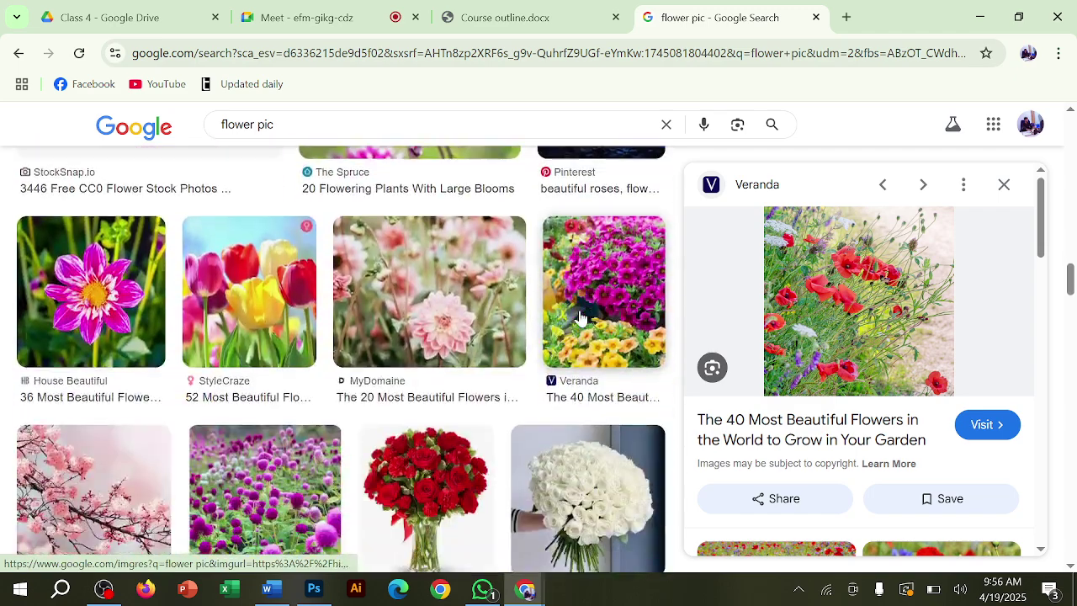
{"action": "scroll", "coordinate": [429, 347], "scroll_direction": "down", "scroll_amount": 4}
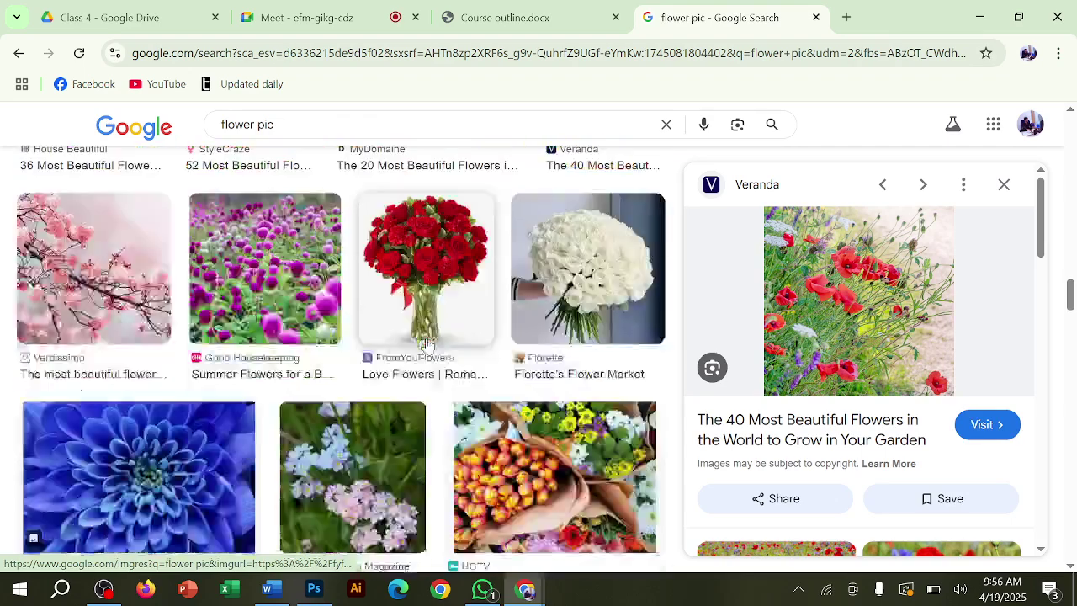
{"action": "scroll", "coordinate": [448, 350], "scroll_direction": "down", "scroll_amount": 4}
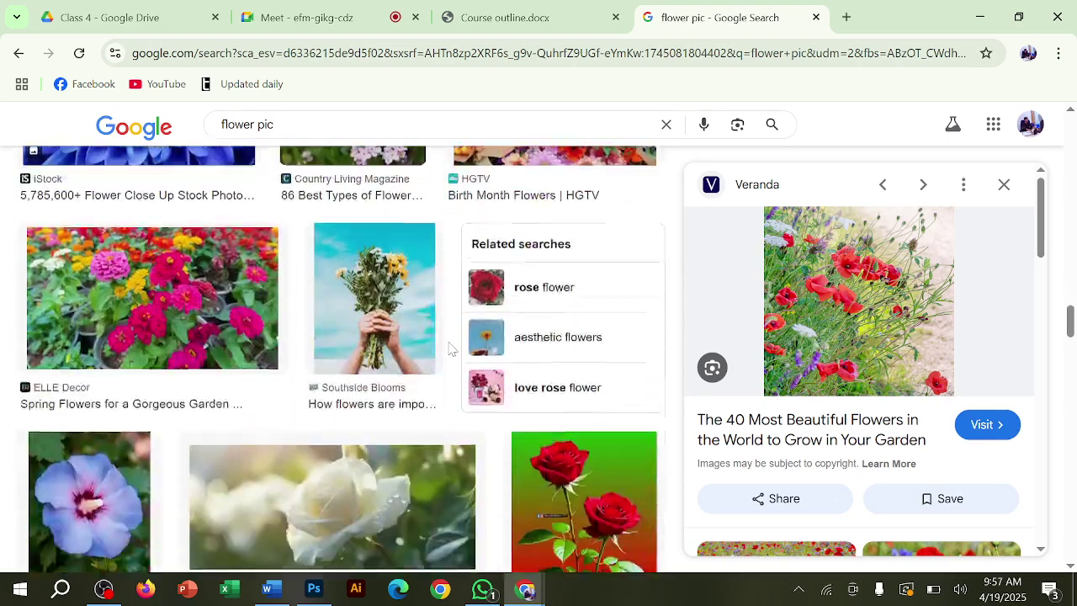
{"action": "scroll", "coordinate": [472, 349], "scroll_direction": "down", "scroll_amount": 3}
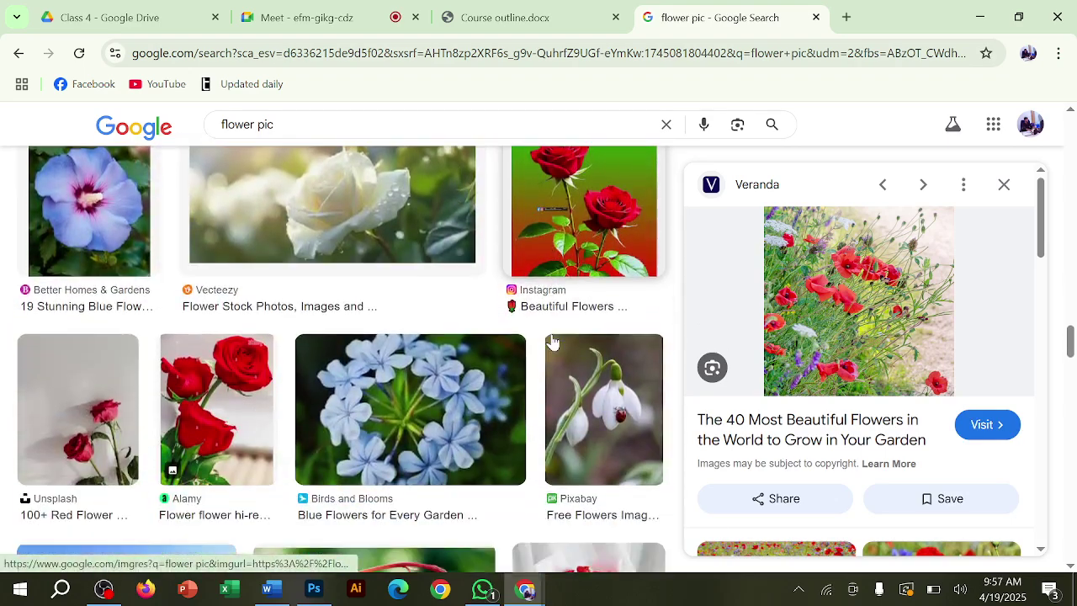
{"action": "scroll", "coordinate": [512, 336], "scroll_direction": "down", "scroll_amount": 6}
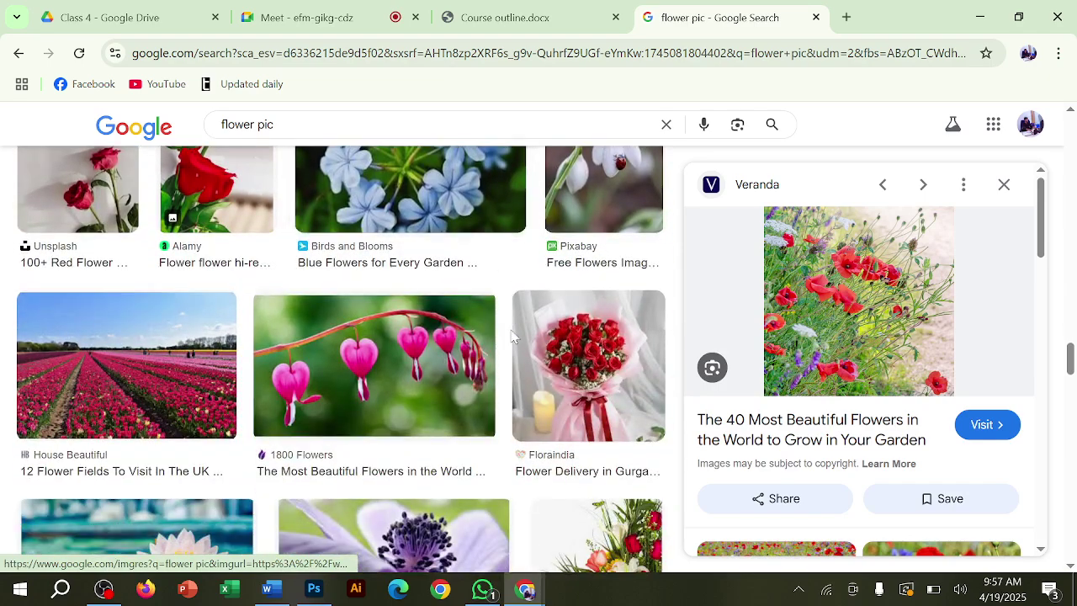
{"action": "scroll", "coordinate": [511, 336], "scroll_direction": "down", "scroll_amount": 3}
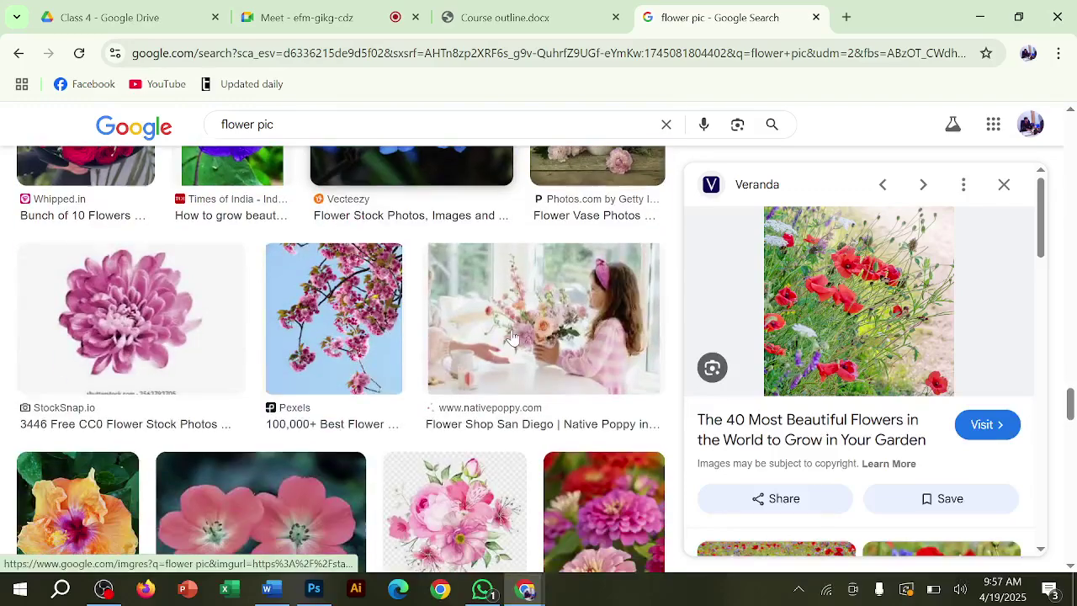
{"action": "scroll", "coordinate": [378, 336], "scroll_direction": "down", "scroll_amount": 6}
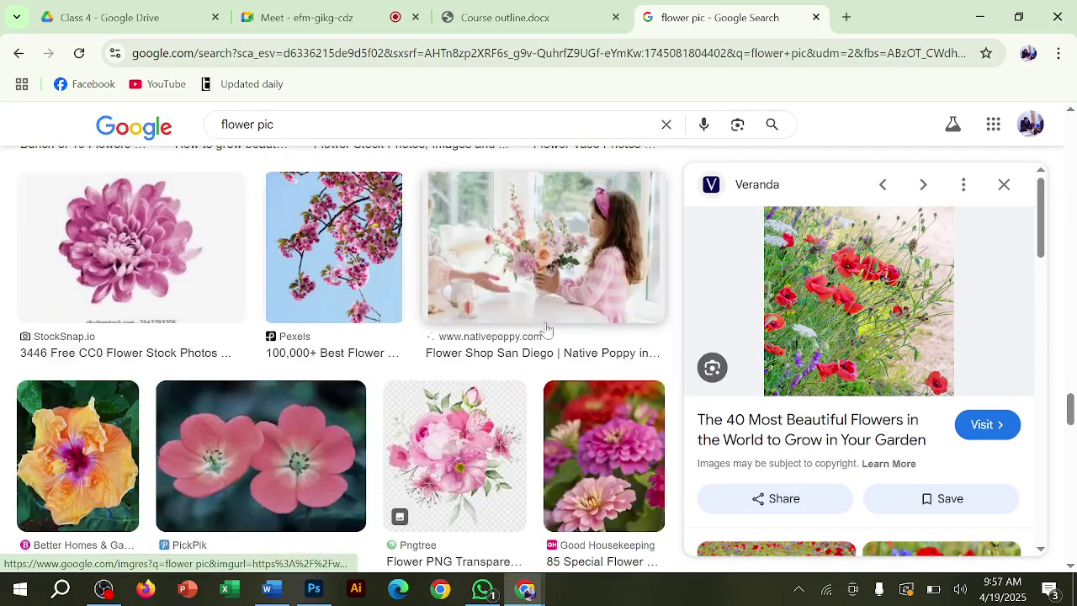
{"action": "scroll", "coordinate": [545, 329], "scroll_direction": "down", "scroll_amount": 5}
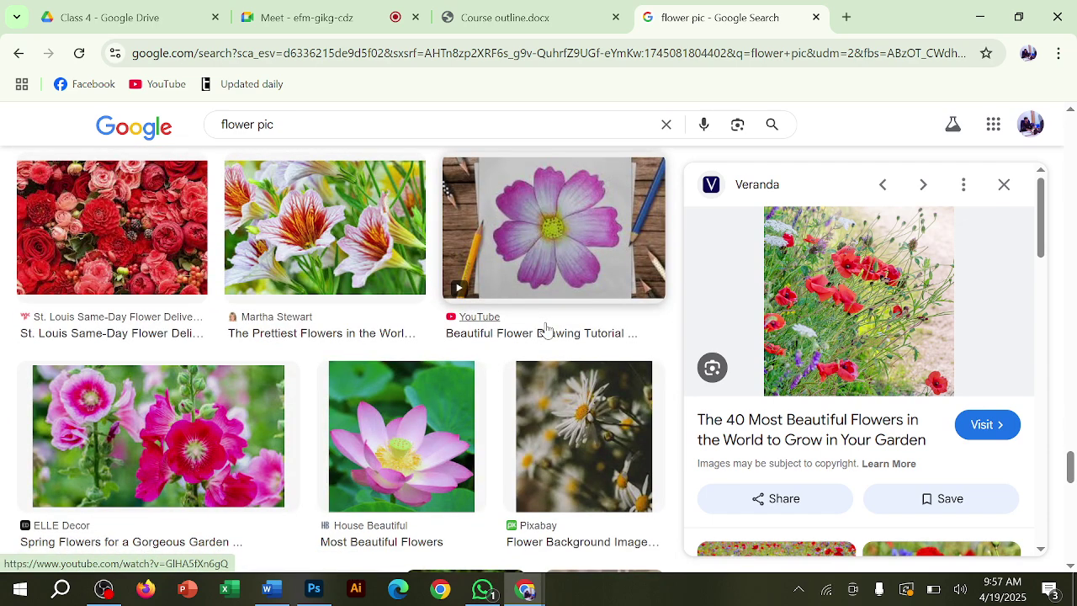
{"action": "left_click", "coordinate": [415, 385]}
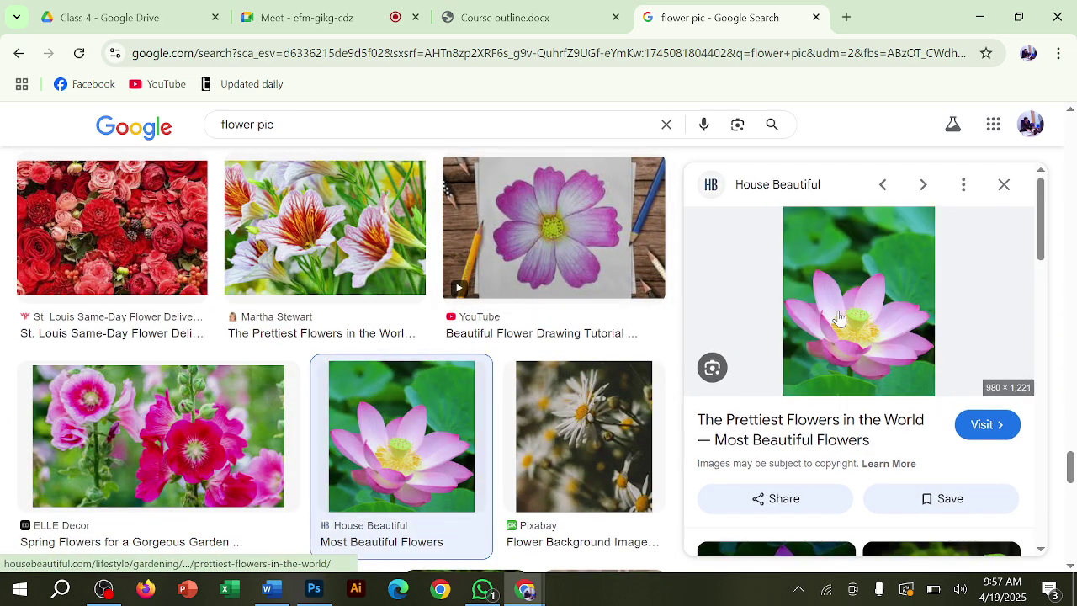
Find The Home Depot's red roses picture among the earlier results and open the full image in a new tab
{"action": "scroll", "coordinate": [320, 333], "scroll_direction": "up", "scroll_amount": 10}
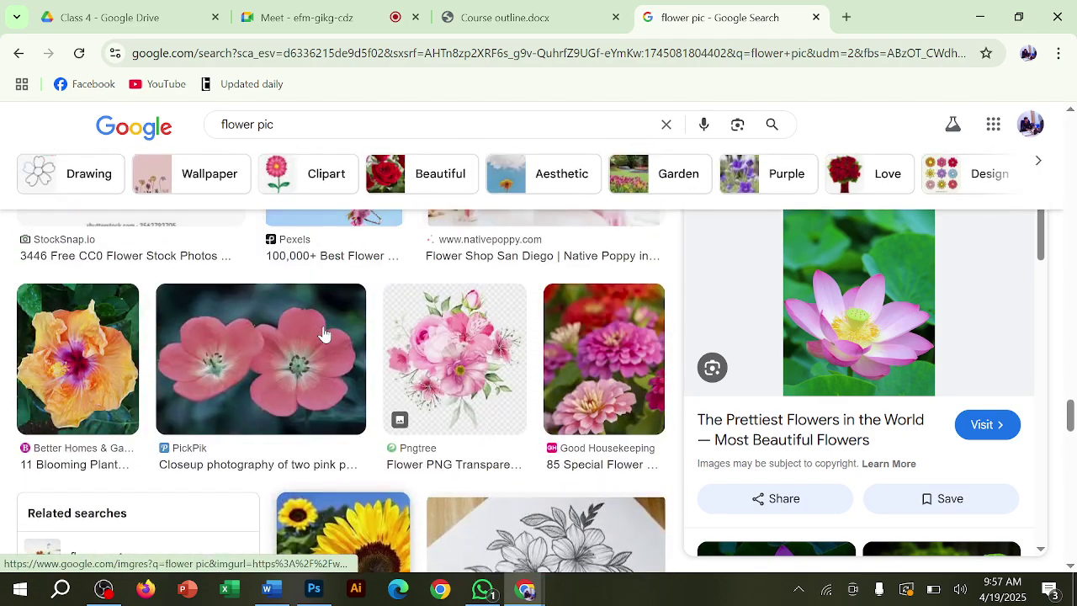
{"action": "scroll", "coordinate": [324, 334], "scroll_direction": "up", "scroll_amount": 10}
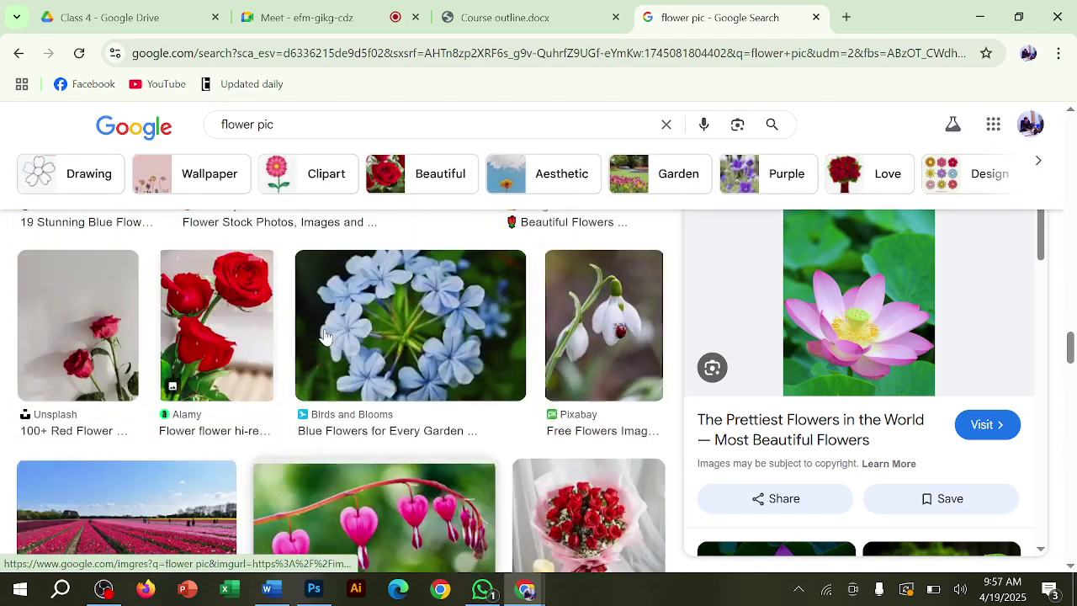
{"action": "scroll", "coordinate": [326, 335], "scroll_direction": "up", "scroll_amount": 10}
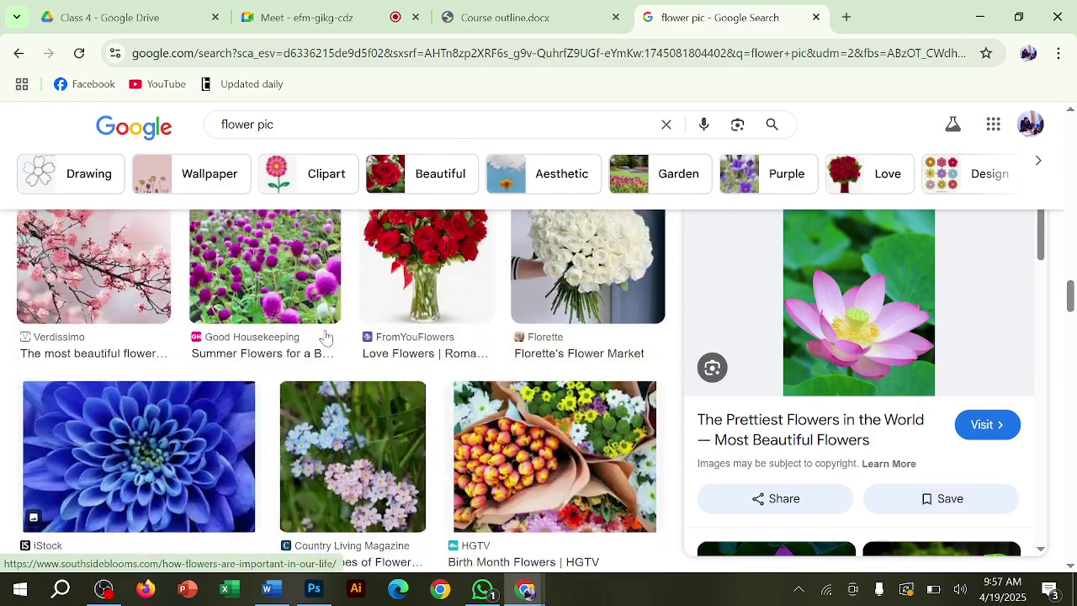
{"action": "scroll", "coordinate": [328, 337], "scroll_direction": "up", "scroll_amount": 10}
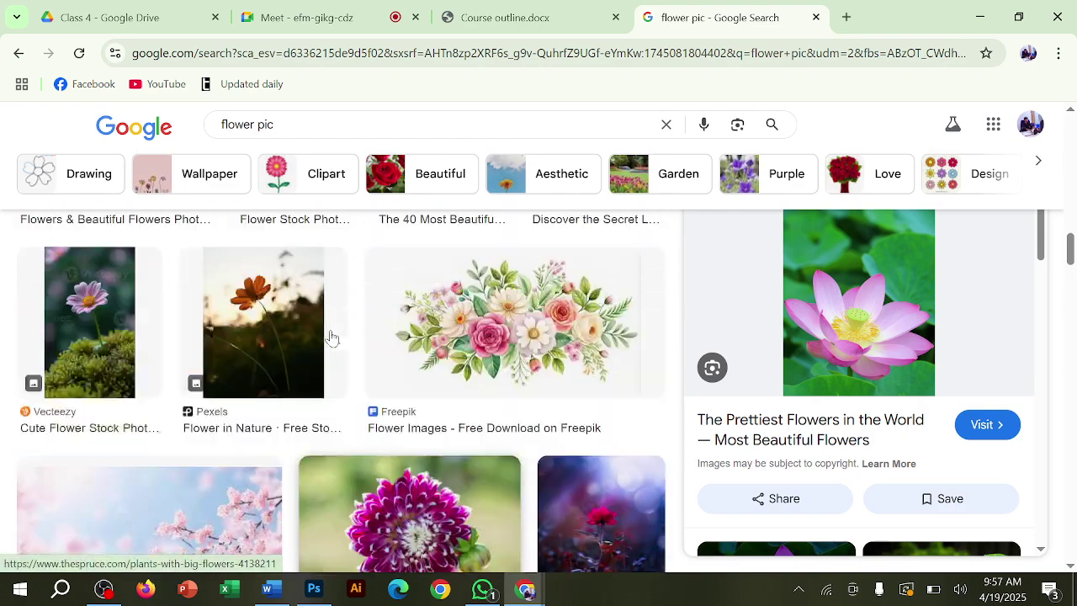
{"action": "scroll", "coordinate": [331, 337], "scroll_direction": "up", "scroll_amount": 1}
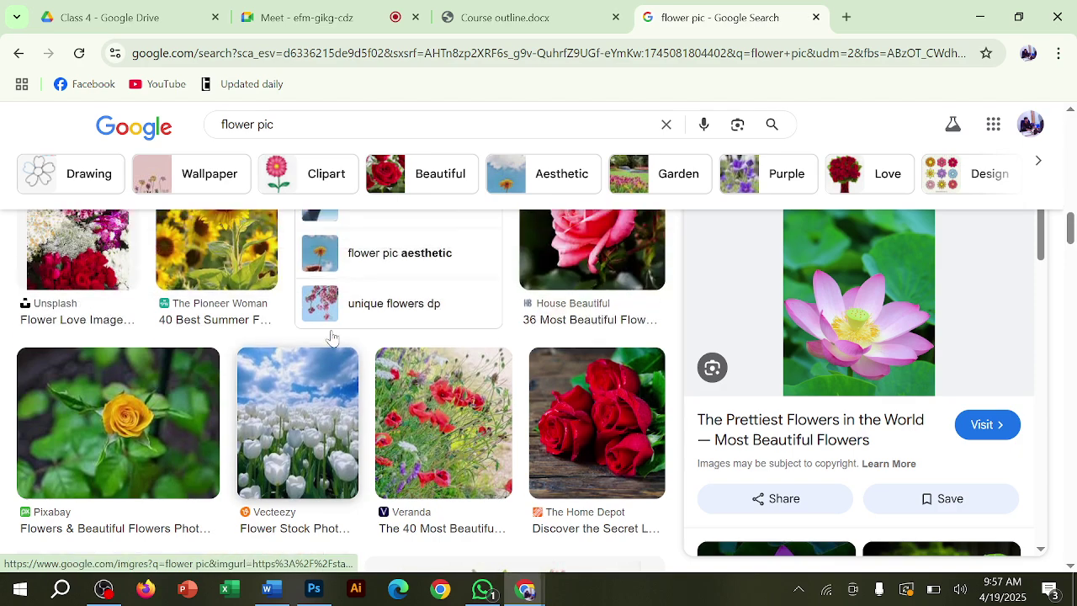
{"action": "left_click", "coordinate": [569, 420]}
{"action": "right_click", "coordinate": [816, 320]}
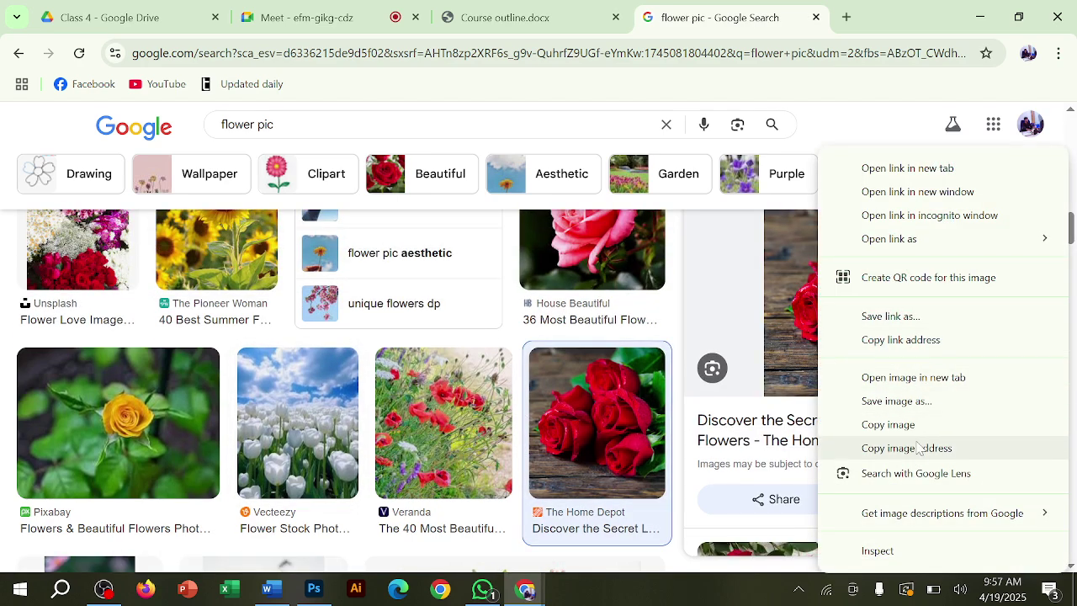
{"action": "left_click", "coordinate": [902, 378]}
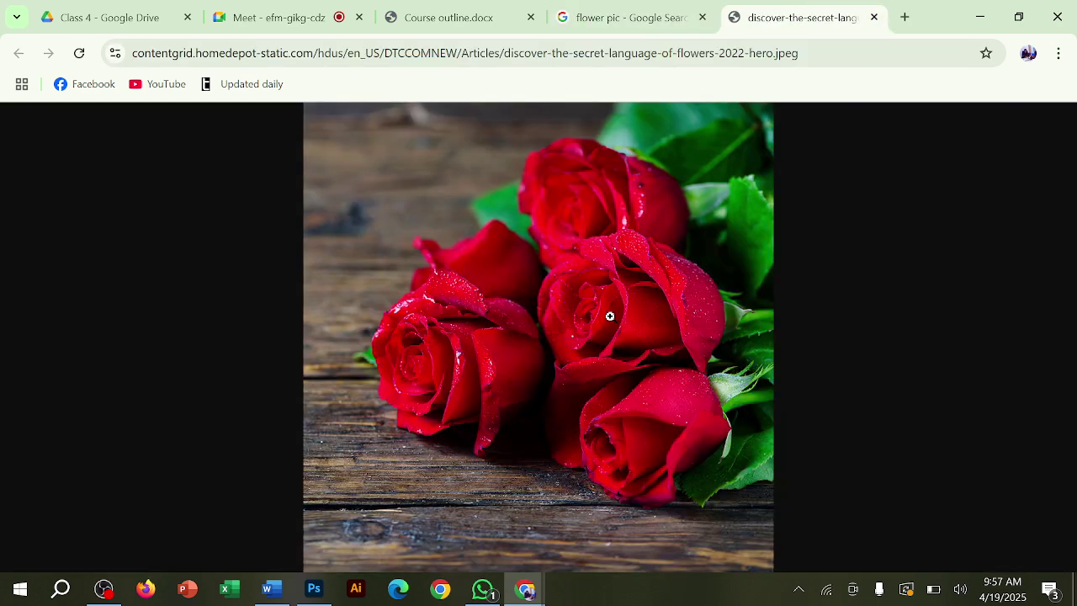
Save the red roses image as discover-the-secret-language-of-flowers-2022-hero.jpeg in Downloads and return to Photoshop
{"action": "right_click", "coordinate": [527, 205]}
{"action": "left_click", "coordinate": [581, 250]}
{"action": "left_click", "coordinate": [408, 376]}
{"action": "left_click", "coordinate": [979, 16]}
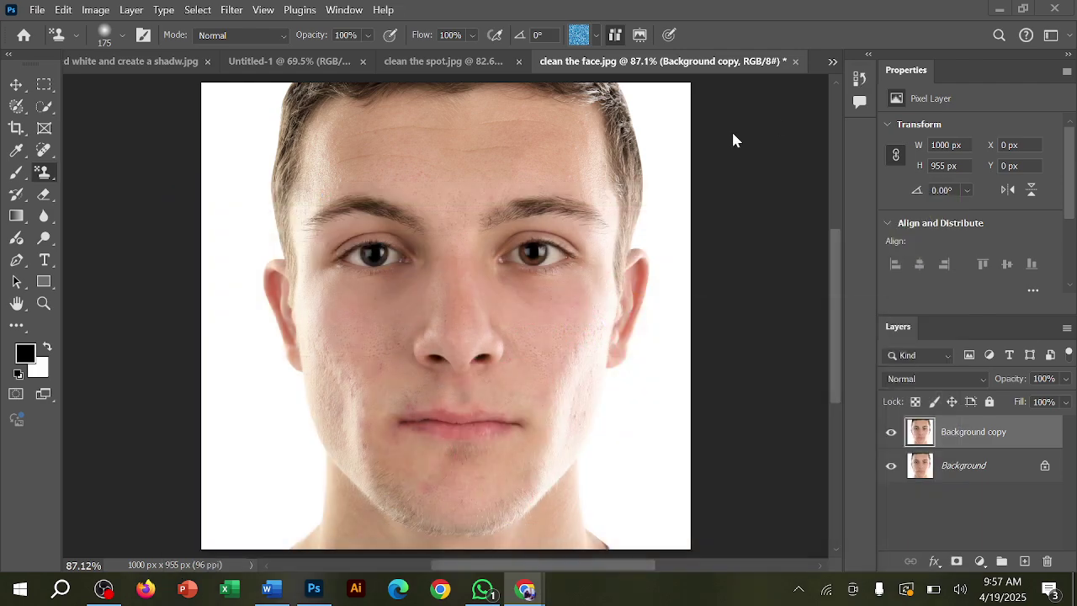
Open discover-the-secret-language-of-flowers-2022-hero.jpeg from Downloads as a new document
{"action": "left_click", "coordinate": [832, 62]}
{"action": "left_click", "coordinate": [842, 162]}
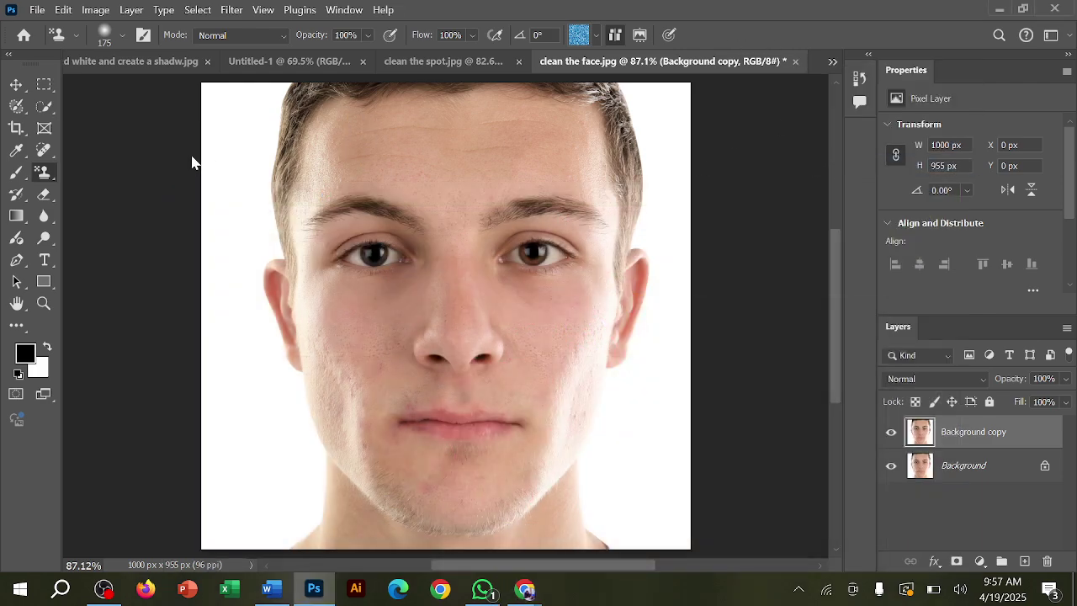
{"action": "double_click", "coordinate": [128, 111]}
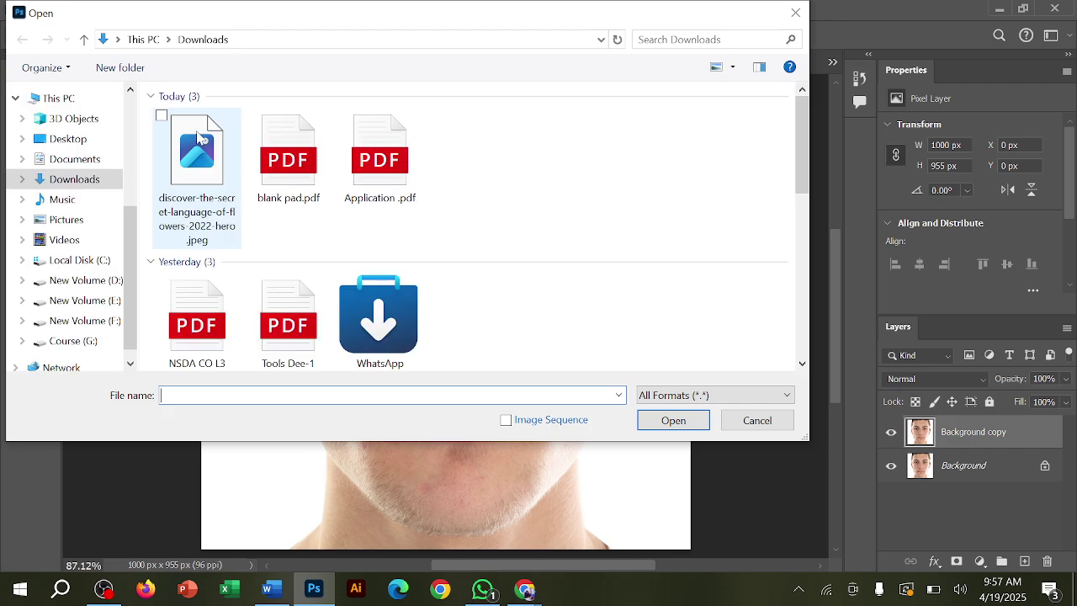
{"action": "left_click", "coordinate": [198, 145]}
{"action": "left_click", "coordinate": [678, 421]}
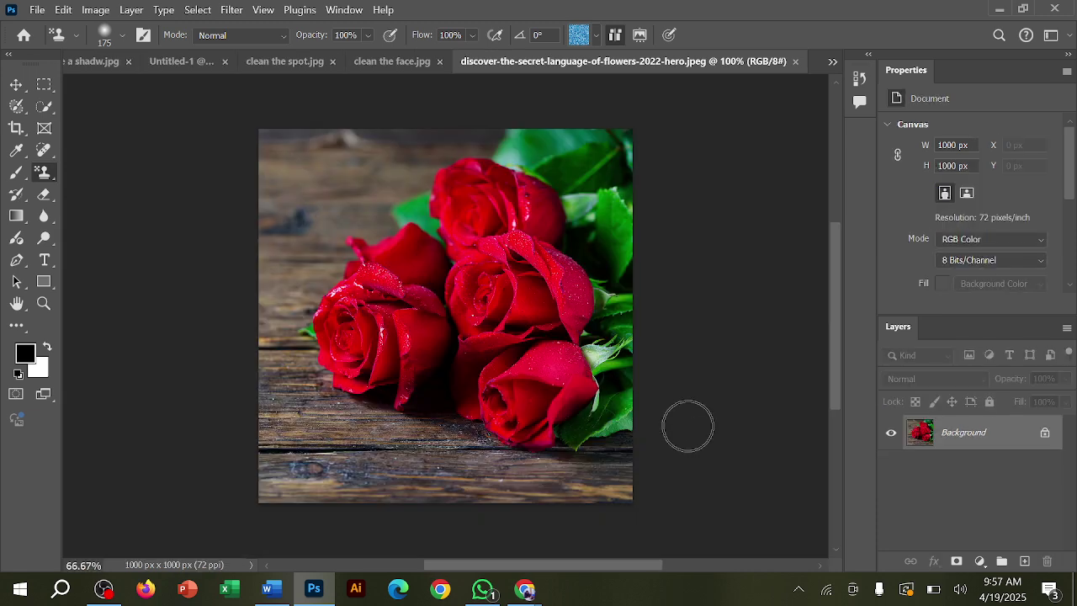
Show the stamp tool group and the Blur, Sharpen and Smudge group, and activate the Blur tool for the roses photo
{"action": "scroll", "coordinate": [684, 431], "scroll_direction": "up", "scroll_amount": 2}
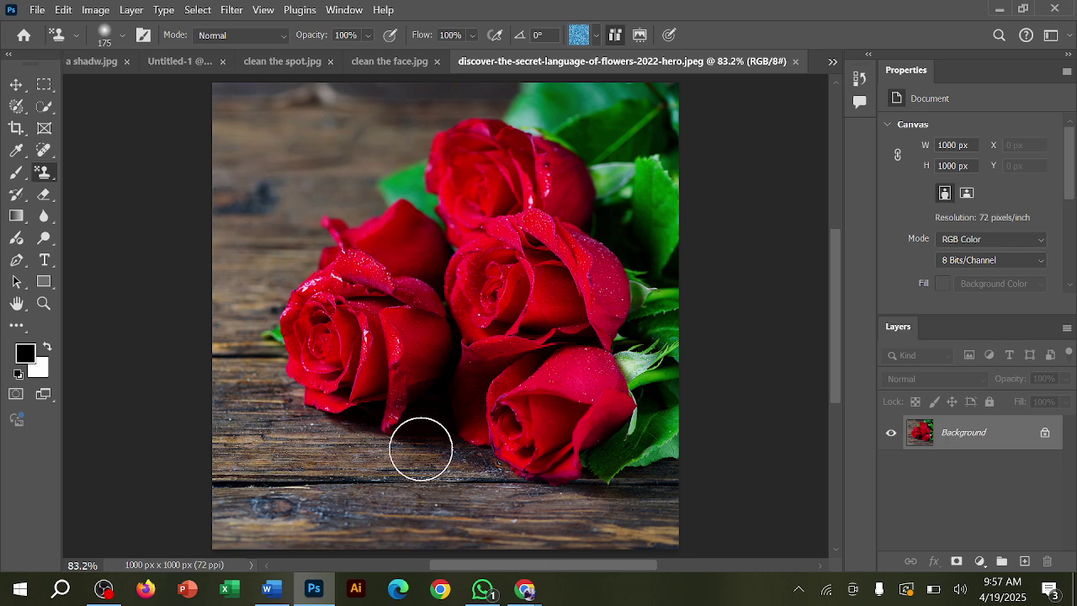
{"action": "scroll", "coordinate": [433, 341], "scroll_direction": "up", "scroll_amount": 2}
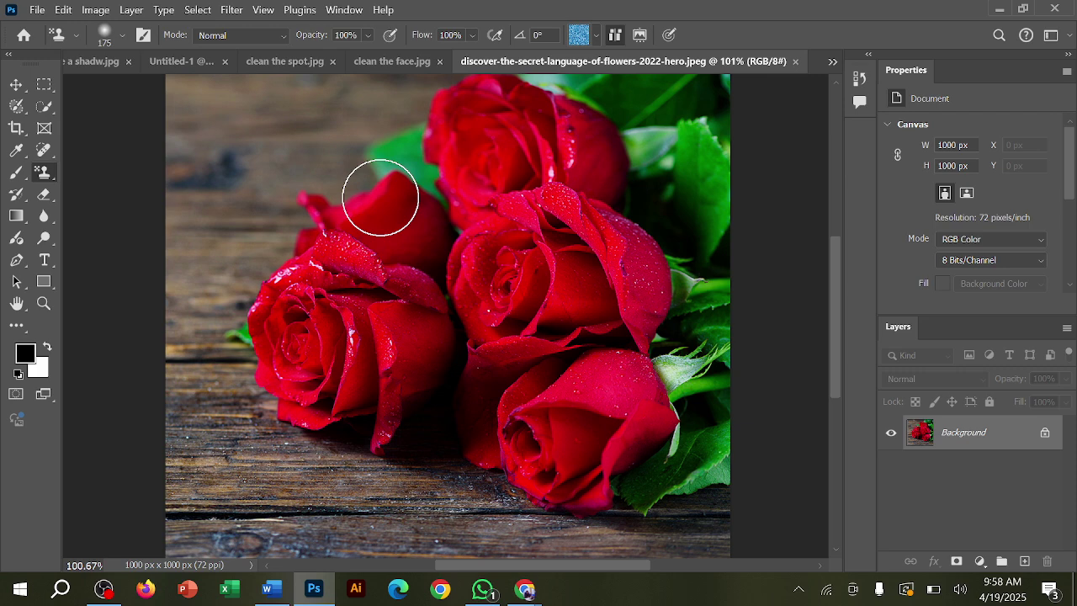
{"action": "scroll", "coordinate": [232, 429], "scroll_direction": "down", "scroll_amount": 3}
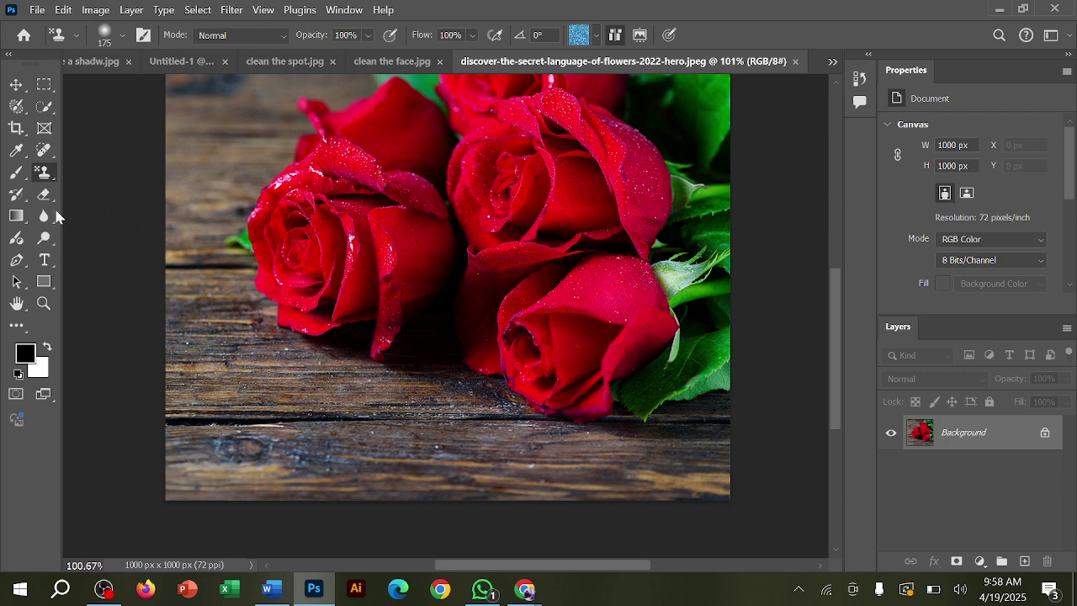
{"action": "left_click", "coordinate": [46, 219]}
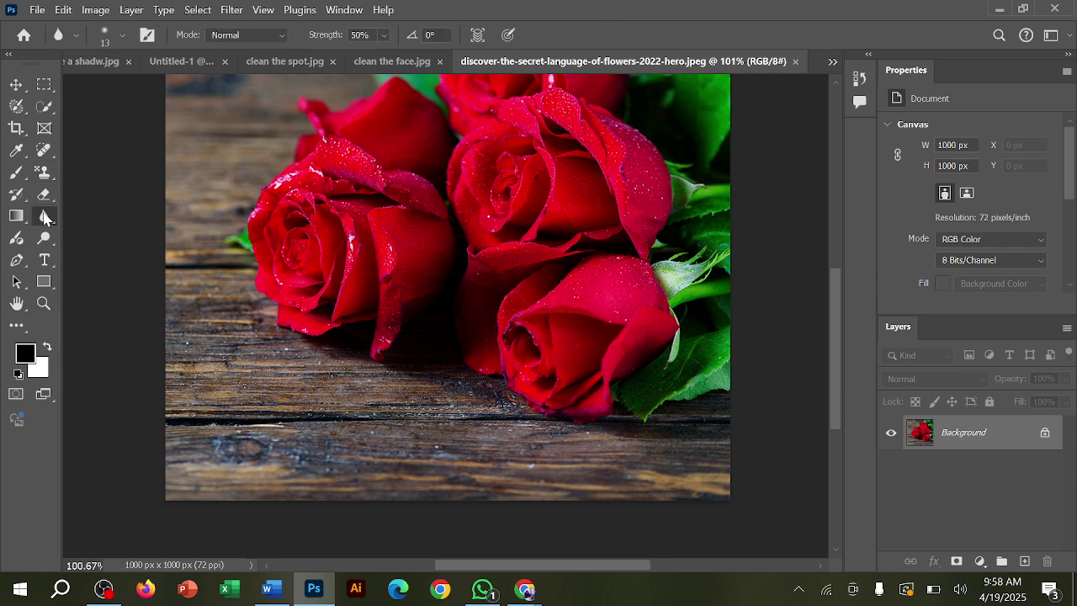
{"action": "left_click", "coordinate": [49, 174]}
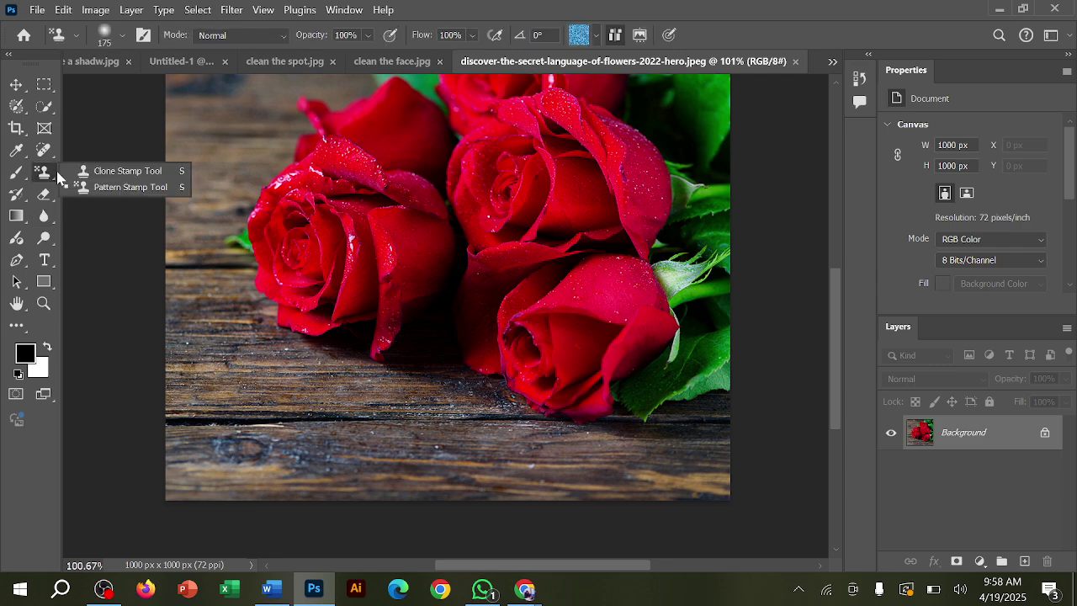
{"action": "left_click", "coordinate": [46, 219]}
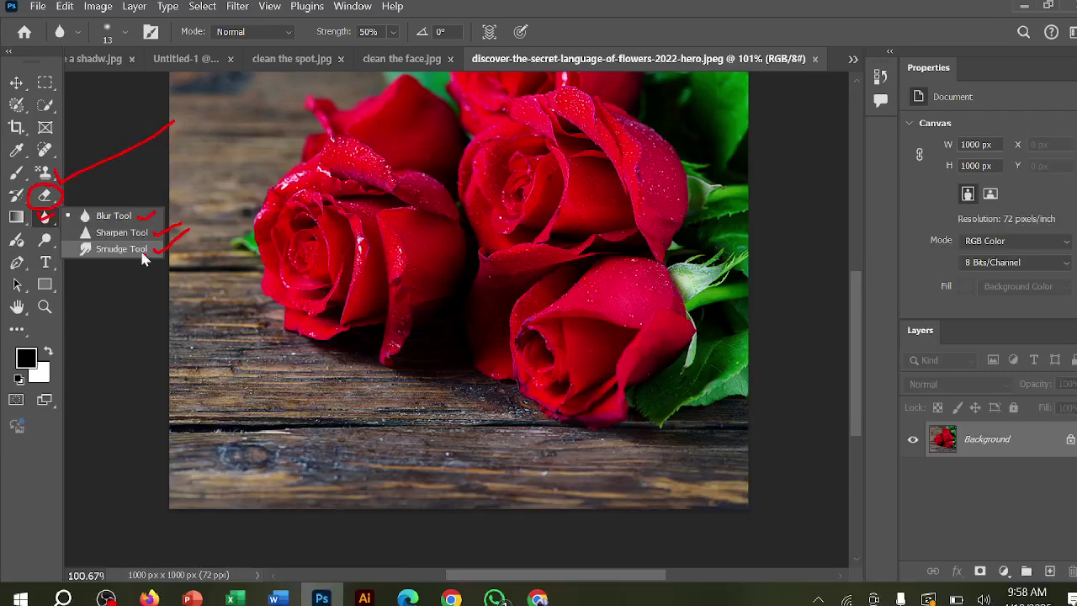
{"action": "left_click", "coordinate": [421, 469]}
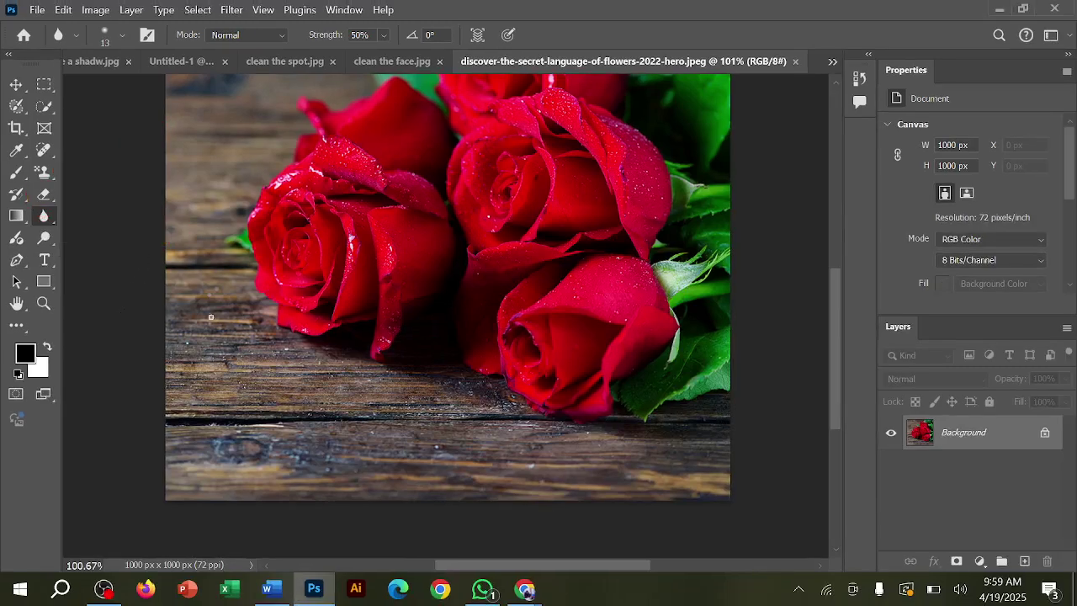
{"action": "scroll", "coordinate": [209, 340], "scroll_direction": "up", "scroll_amount": 3}
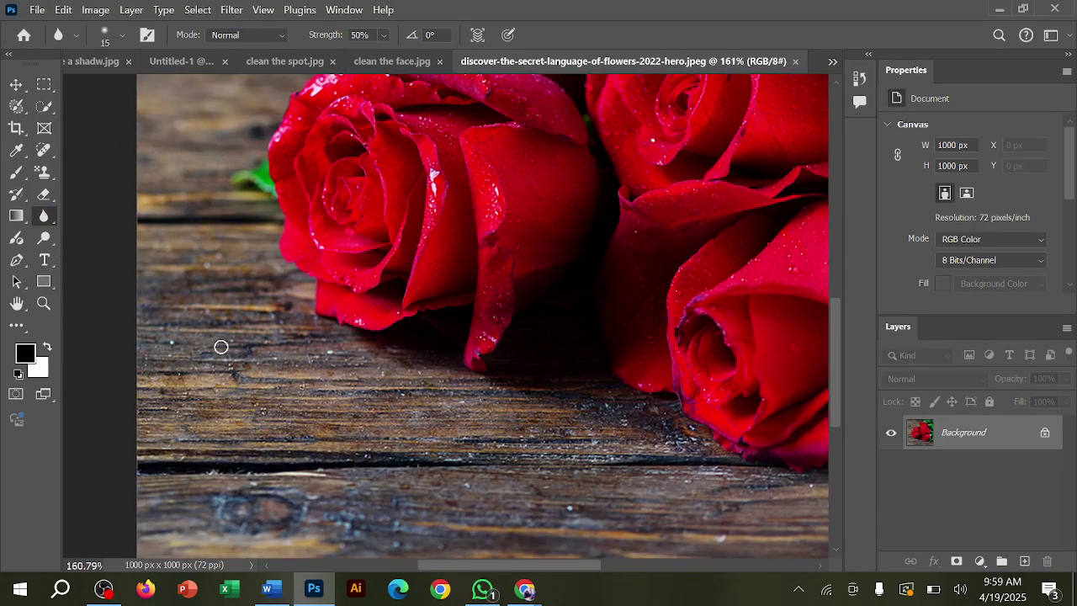
Enlarge the Blur brush to 90 and blur the wooden table surface below the roses at 50% strength
{"action": "key", "text": "bracketright"}
{"action": "key", "text": "bracketright"}
{"action": "key", "text": "bracketright"}
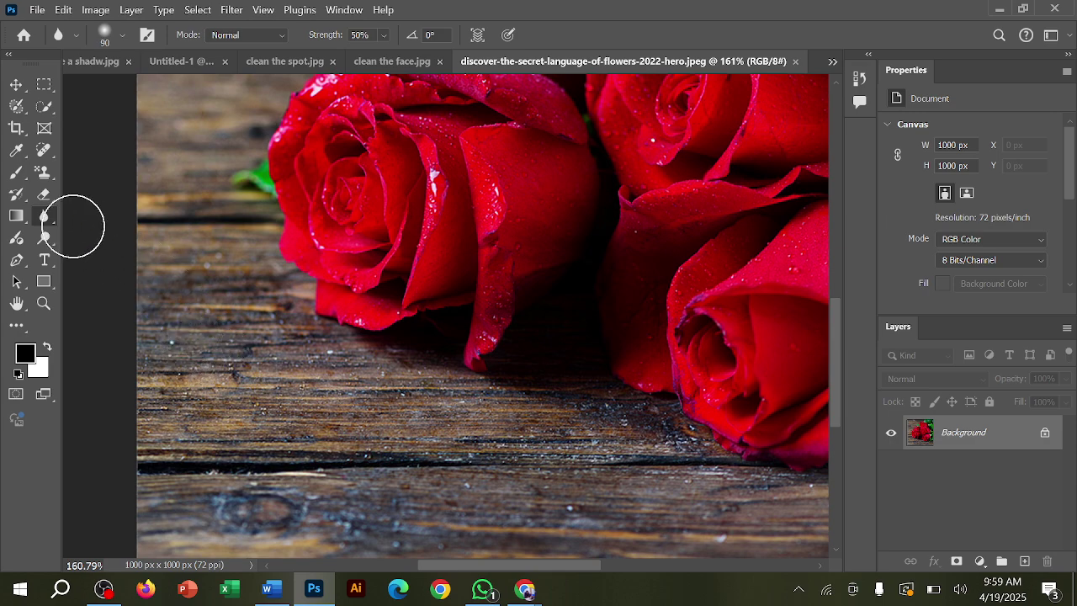
{"action": "right_click", "coordinate": [44, 216]}
{"action": "left_click", "coordinate": [111, 216]}
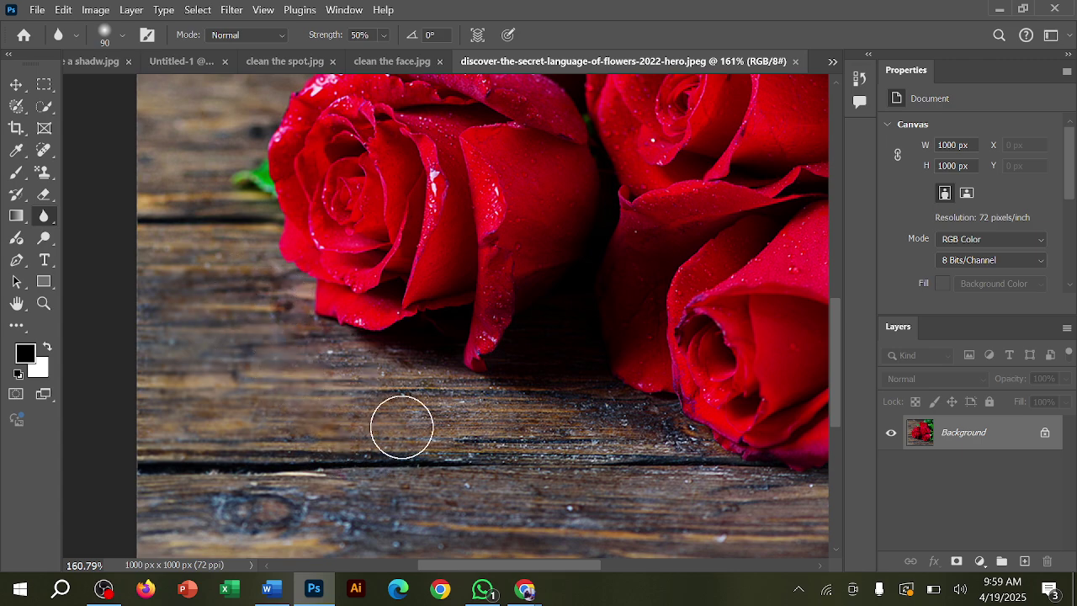
{"action": "mouse_move", "coordinate": [391, 365]}
{"action": "left_mouse_down"}
{"action": "mouse_move", "coordinate": [467, 435]}
{"action": "mouse_move", "coordinate": [423, 379]}
{"action": "mouse_move", "coordinate": [594, 440]}
{"action": "left_mouse_up"}
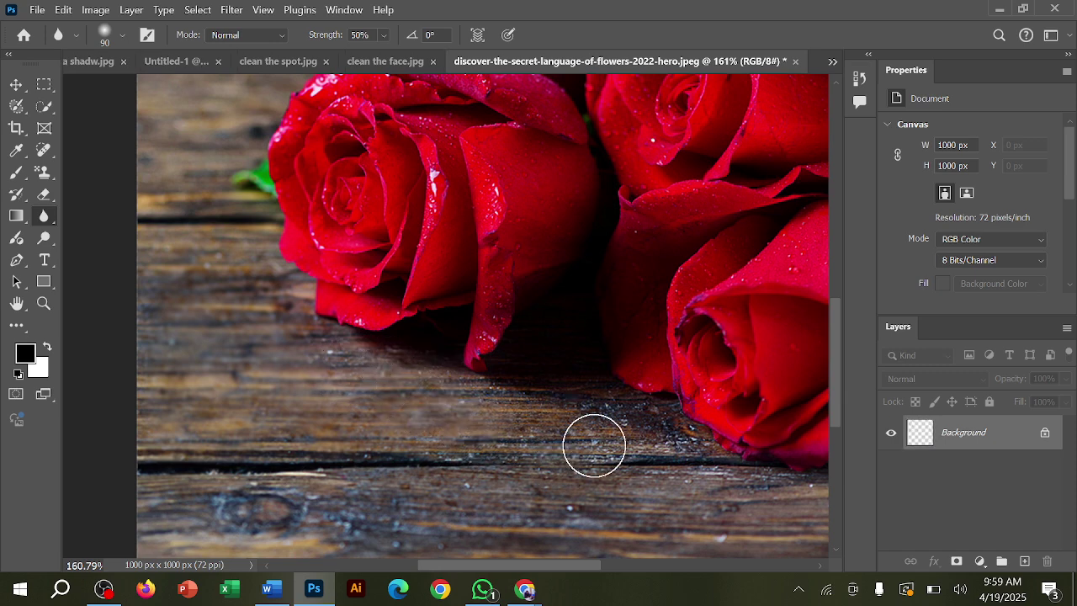
{"action": "mouse_move", "coordinate": [536, 398]}
{"action": "left_mouse_down"}
{"action": "mouse_move", "coordinate": [565, 440]}
{"action": "mouse_move", "coordinate": [510, 423]}
{"action": "mouse_move", "coordinate": [477, 441]}
{"action": "mouse_move", "coordinate": [350, 442]}
{"action": "left_mouse_up"}
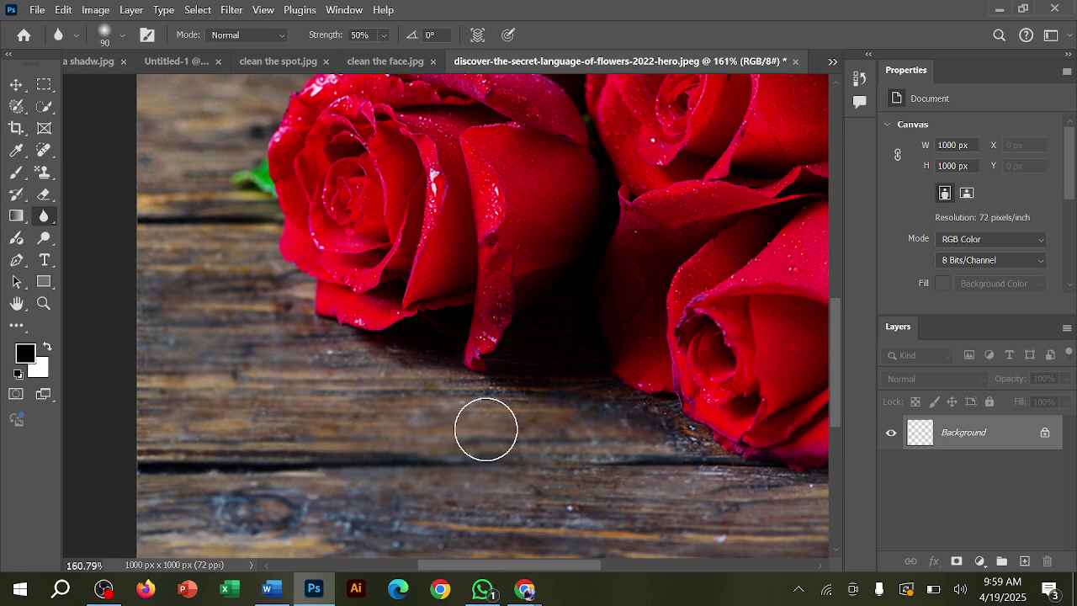
Undo the blurring on the wooden table and close the roses document without saving changes
{"action": "scroll", "coordinate": [470, 507], "scroll_direction": "down", "scroll_amount": 1}
{"action": "scroll", "coordinate": [469, 507], "scroll_direction": "down", "scroll_amount": 2}
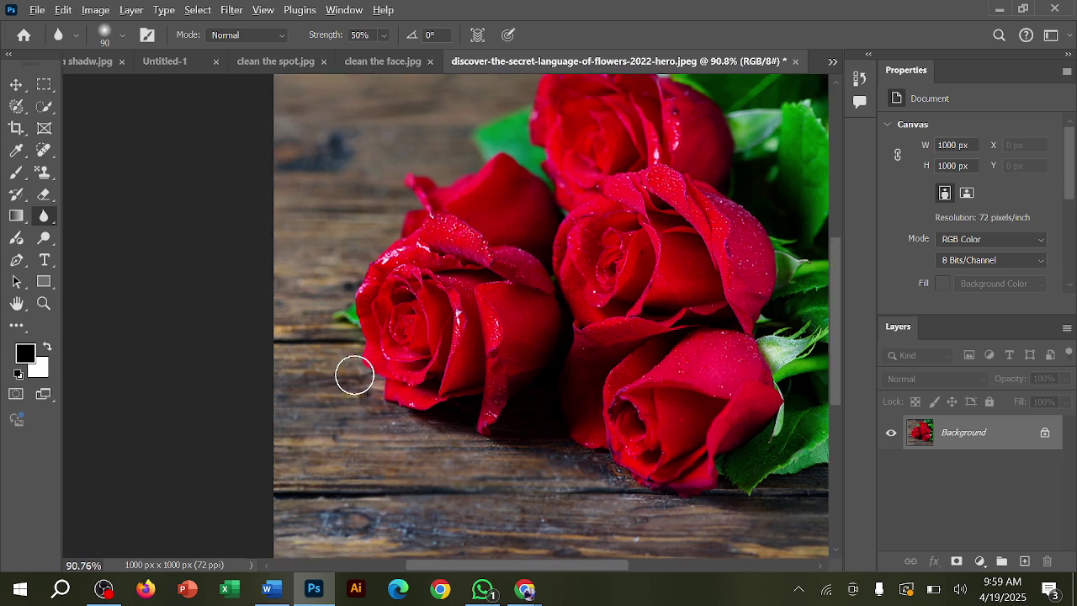
{"action": "scroll", "coordinate": [354, 374], "scroll_direction": "up", "scroll_amount": 3}
{"action": "scroll", "coordinate": [632, 457], "scroll_direction": "down", "scroll_amount": 1}
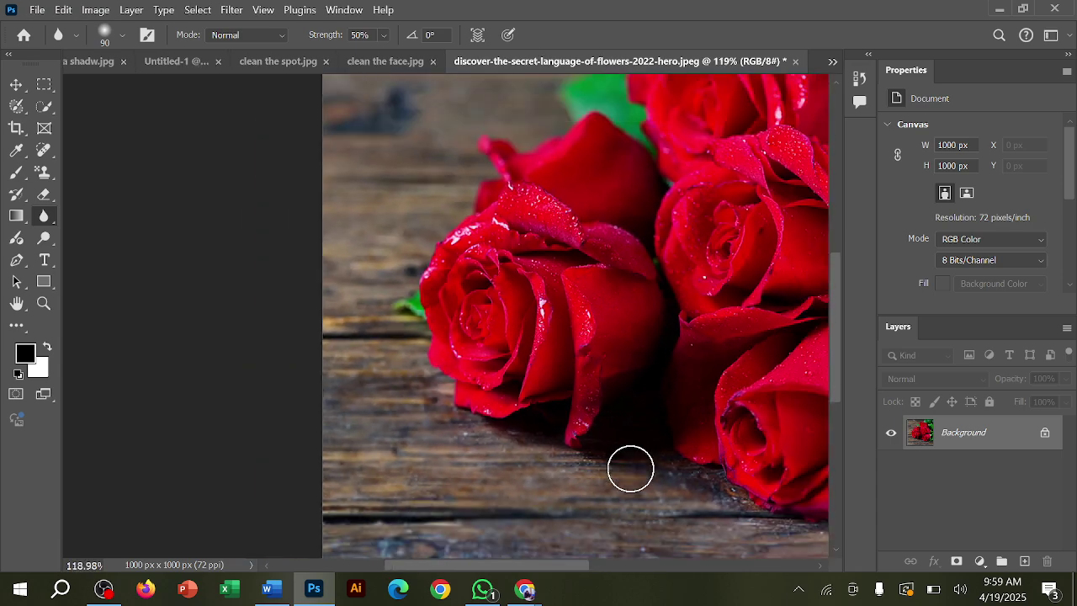
{"action": "scroll", "coordinate": [630, 467], "scroll_direction": "down", "scroll_amount": 2}
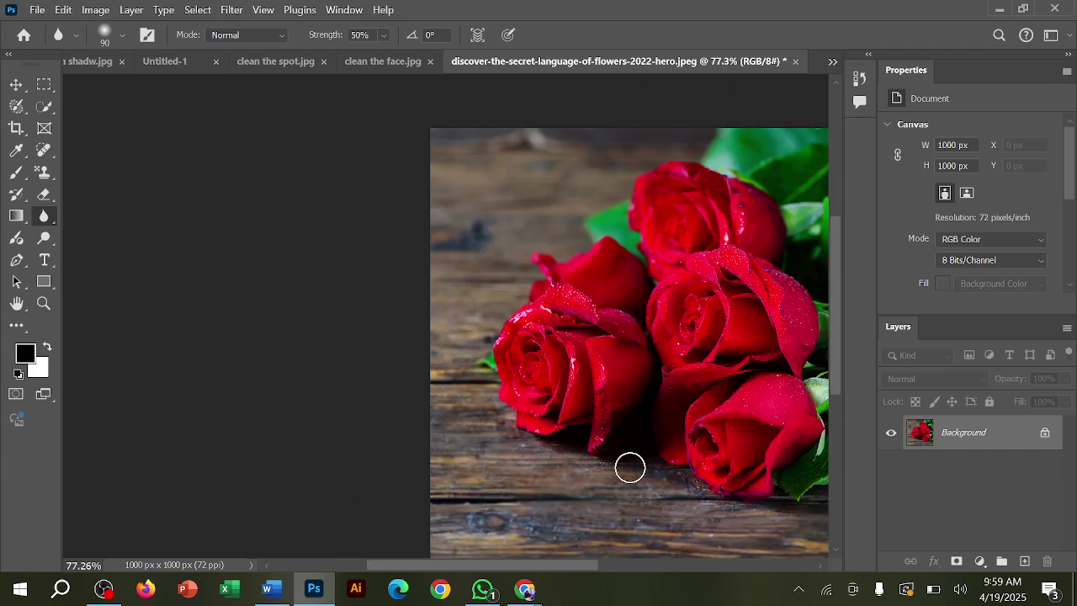
{"action": "left_click_drag", "start_coordinate": [653, 436], "coordinate": [504, 417]}
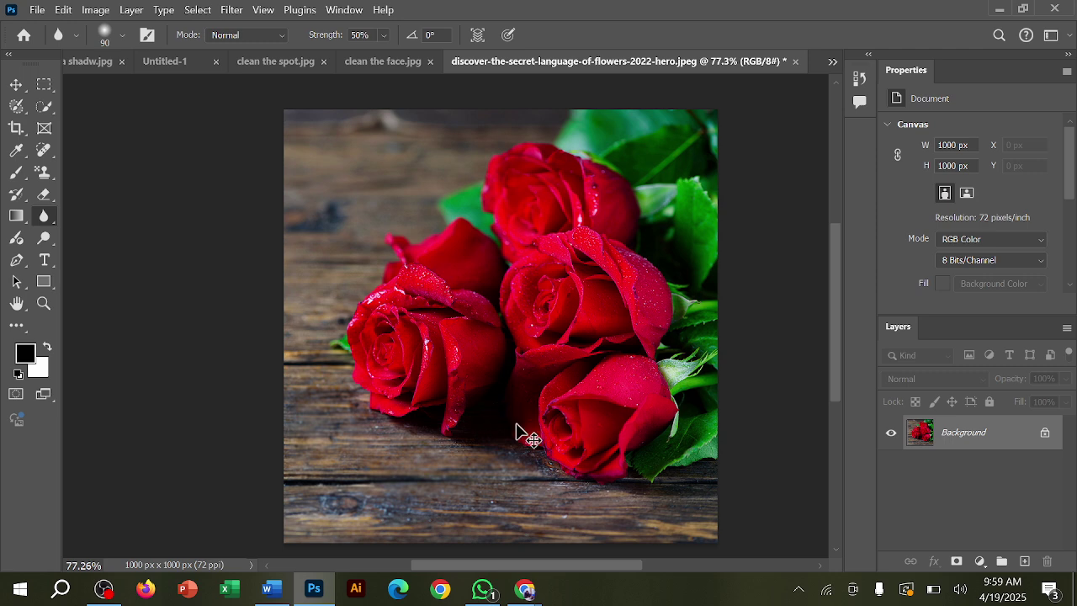
{"action": "key", "text": "ctrl+z"}
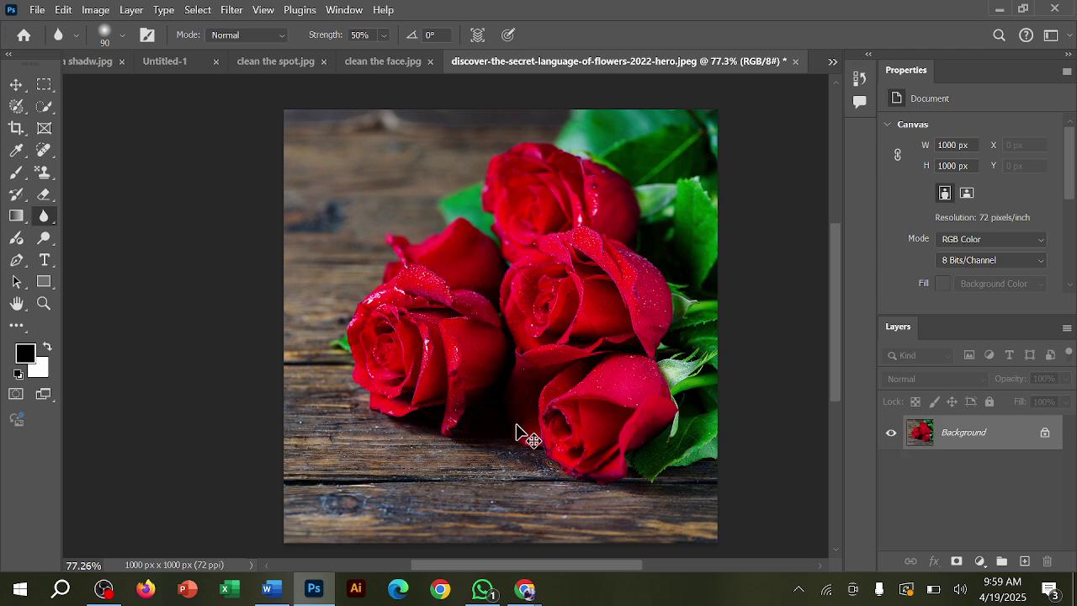
{"action": "left_click", "coordinate": [795, 62]}
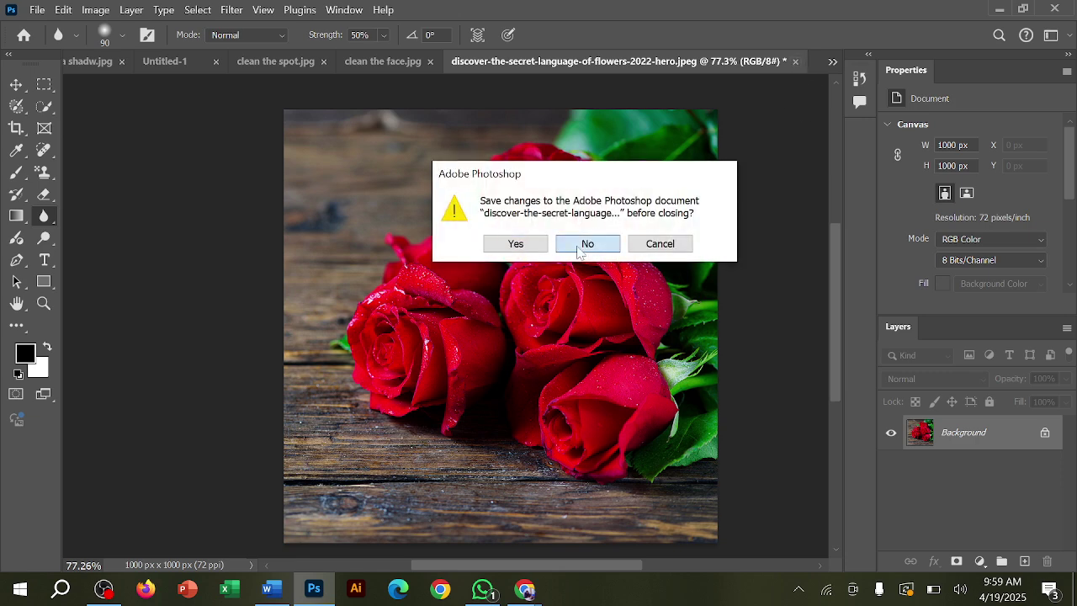
{"action": "left_click", "coordinate": [587, 244]}
Reopen discover-the-secret-language-of-flowers-2022-hero.jpeg from Downloads and duplicate its Background layer
{"action": "right_click", "coordinate": [815, 63]}
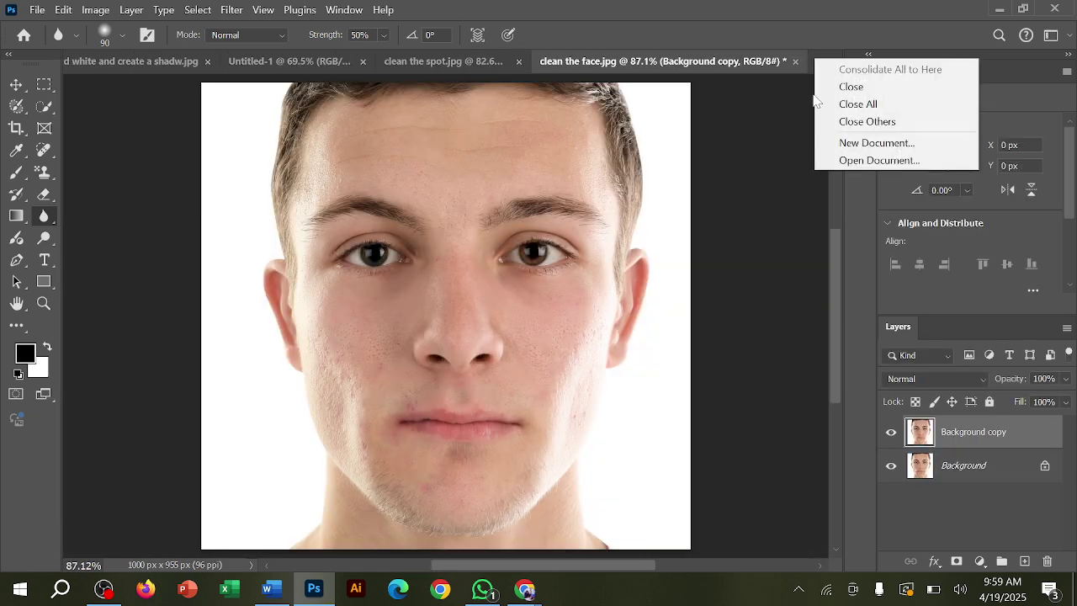
{"action": "left_click", "coordinate": [850, 159]}
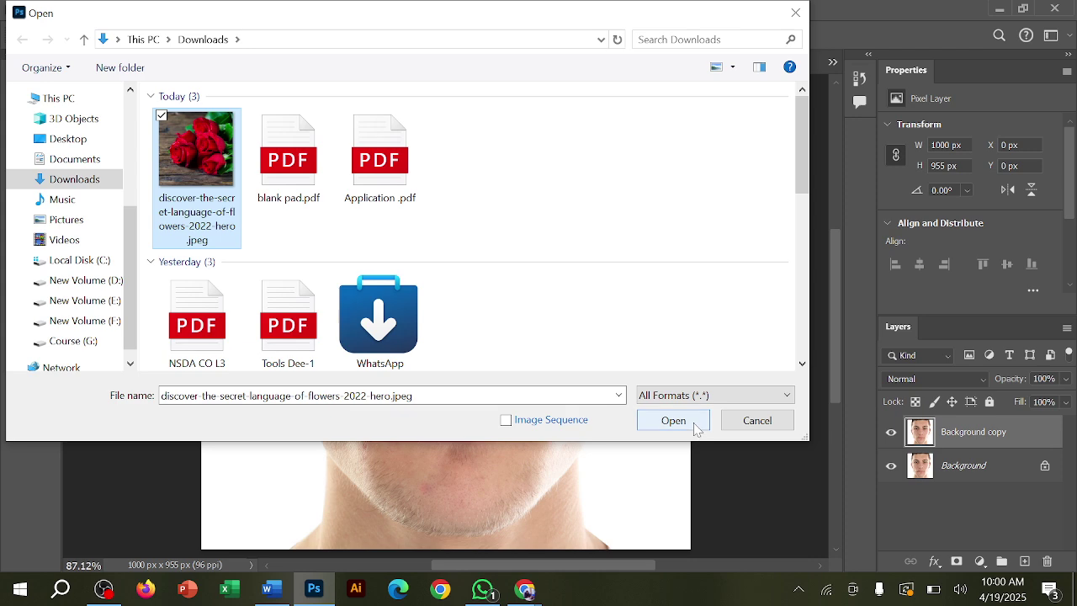
{"action": "left_click", "coordinate": [695, 426]}
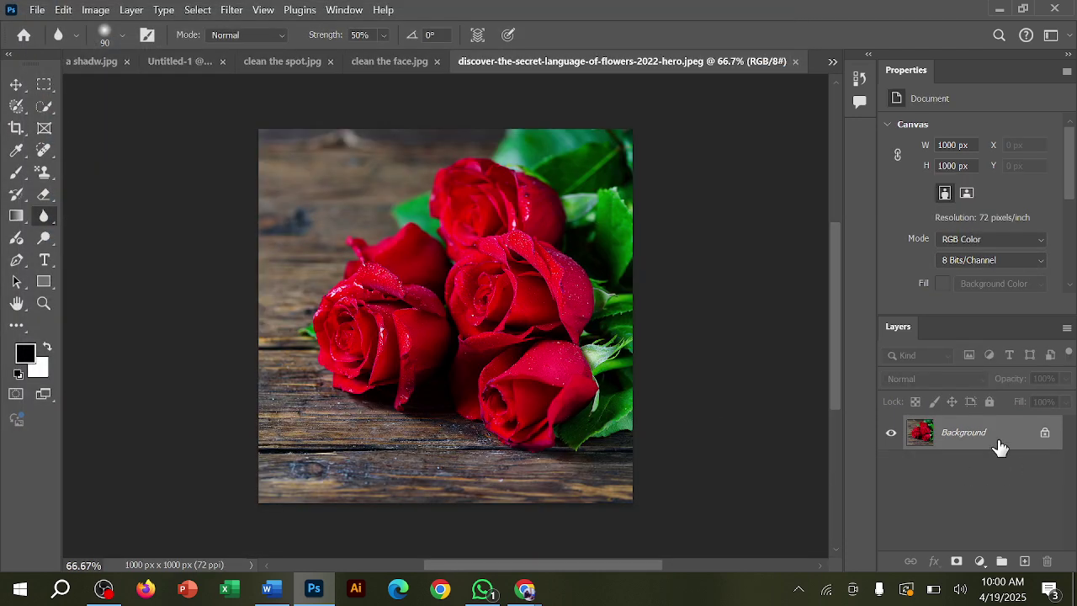
{"action": "left_click_drag", "start_coordinate": [1000, 446], "coordinate": [1022, 561]}
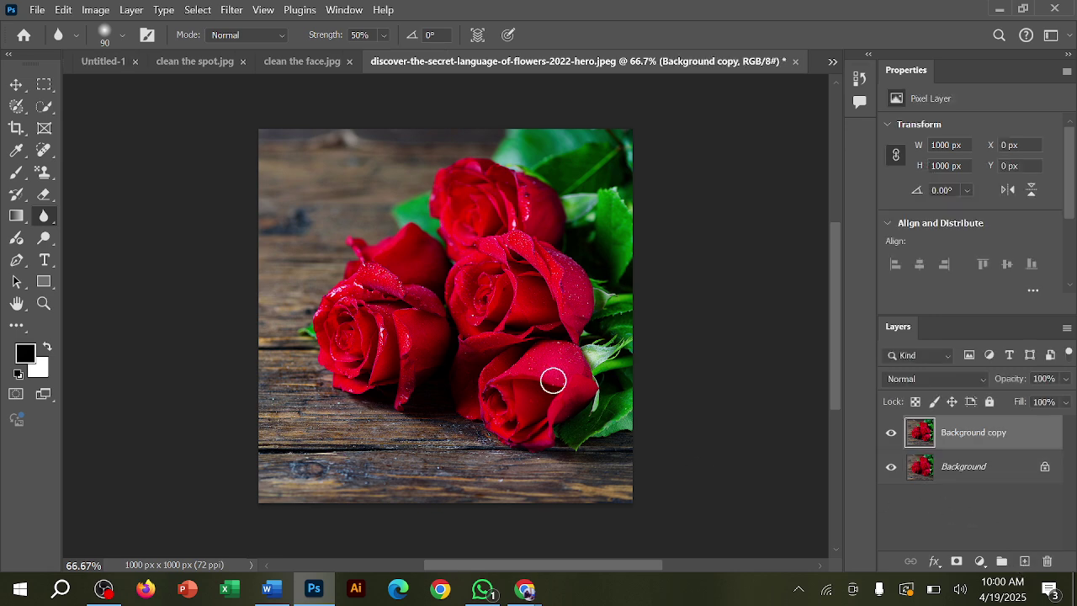
Select parts of the front-left rose and the lowest rose on the Background copy layer with the Quick Selection tool
{"action": "scroll", "coordinate": [437, 304], "scroll_direction": "up", "scroll_amount": 3}
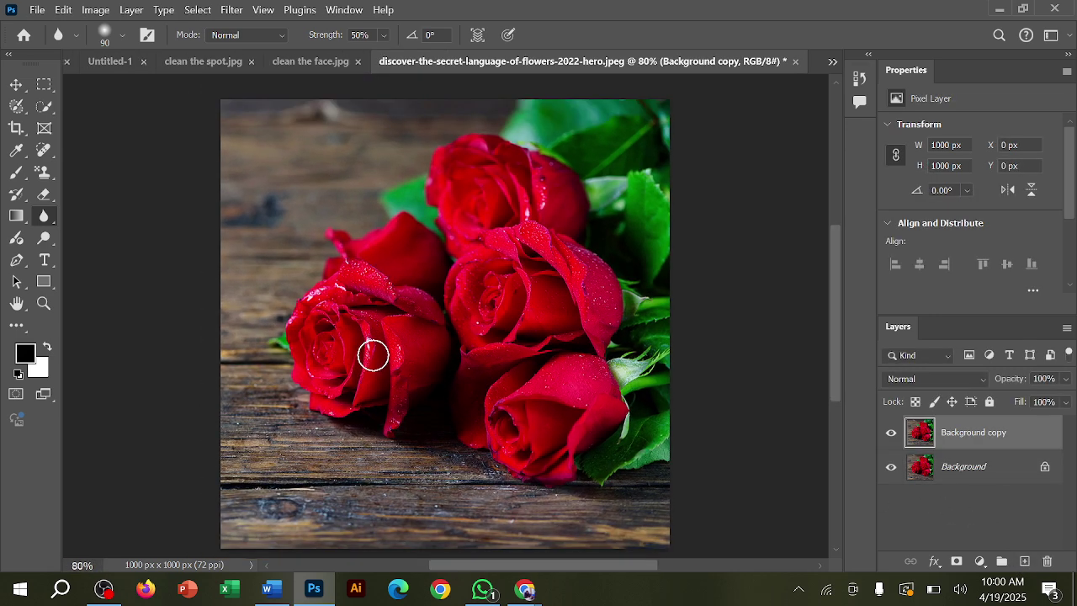
{"action": "right_click", "coordinate": [43, 106]}
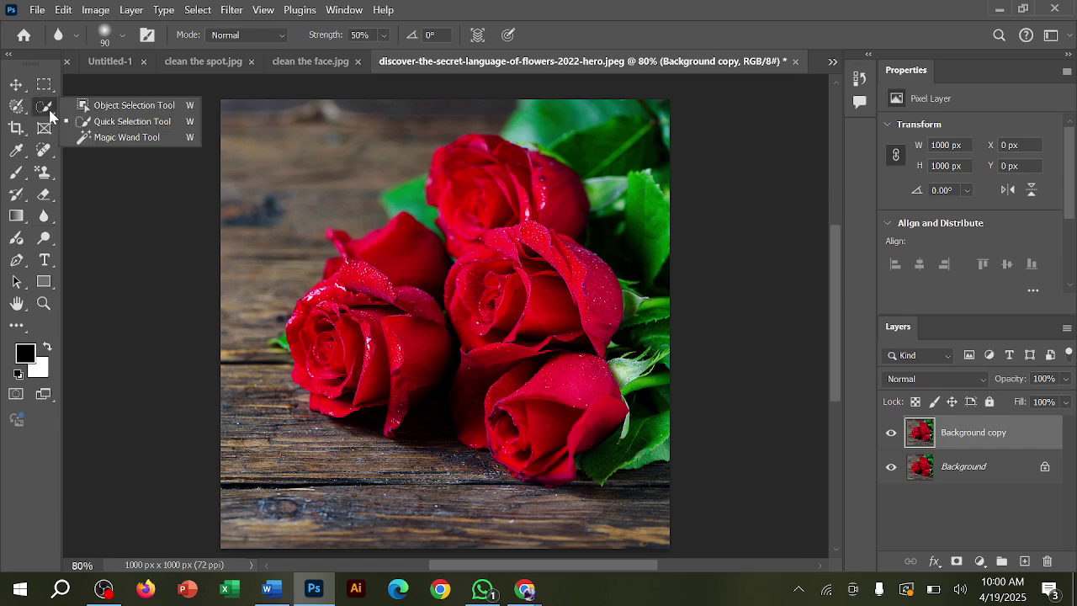
{"action": "left_click", "coordinate": [110, 120]}
{"action": "mouse_move", "coordinate": [361, 330]}
{"action": "left_mouse_down"}
{"action": "mouse_move", "coordinate": [402, 361]}
{"action": "mouse_move", "coordinate": [384, 348]}
{"action": "mouse_move", "coordinate": [568, 391]}
{"action": "mouse_move", "coordinate": [557, 421]}
{"action": "left_mouse_up"}
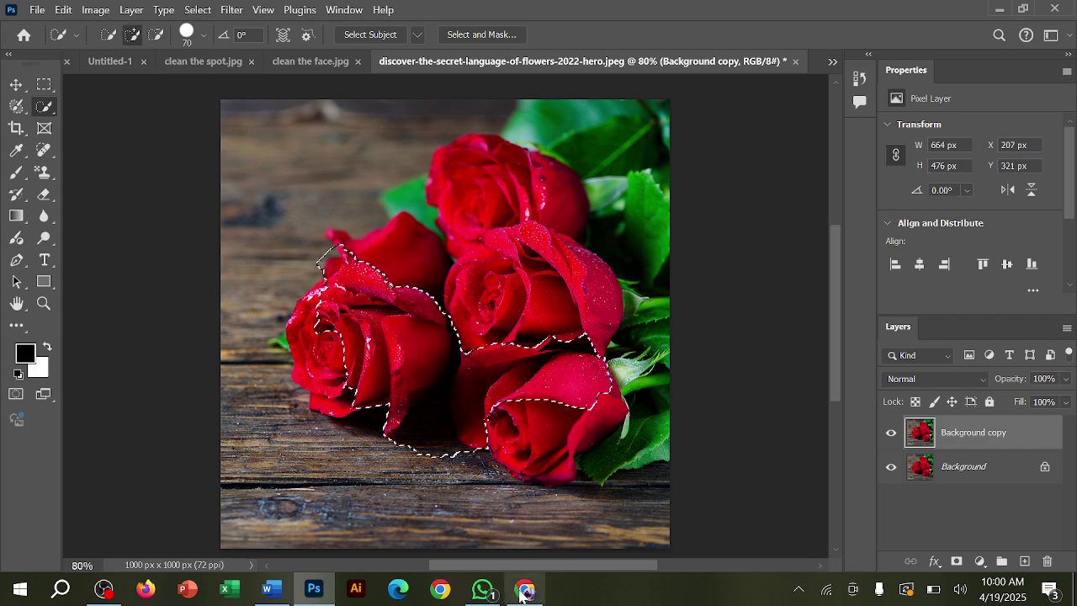
Switch to Chrome and bring up the ongoing Google Meet call
{"action": "left_click", "coordinate": [525, 589]}
{"action": "left_click", "coordinate": [332, 19]}
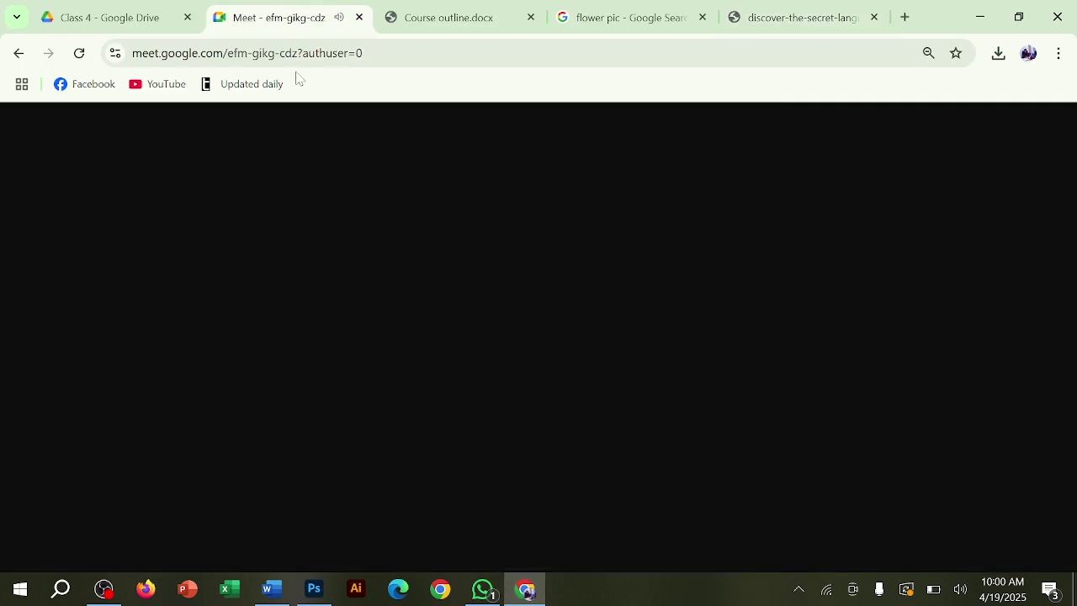